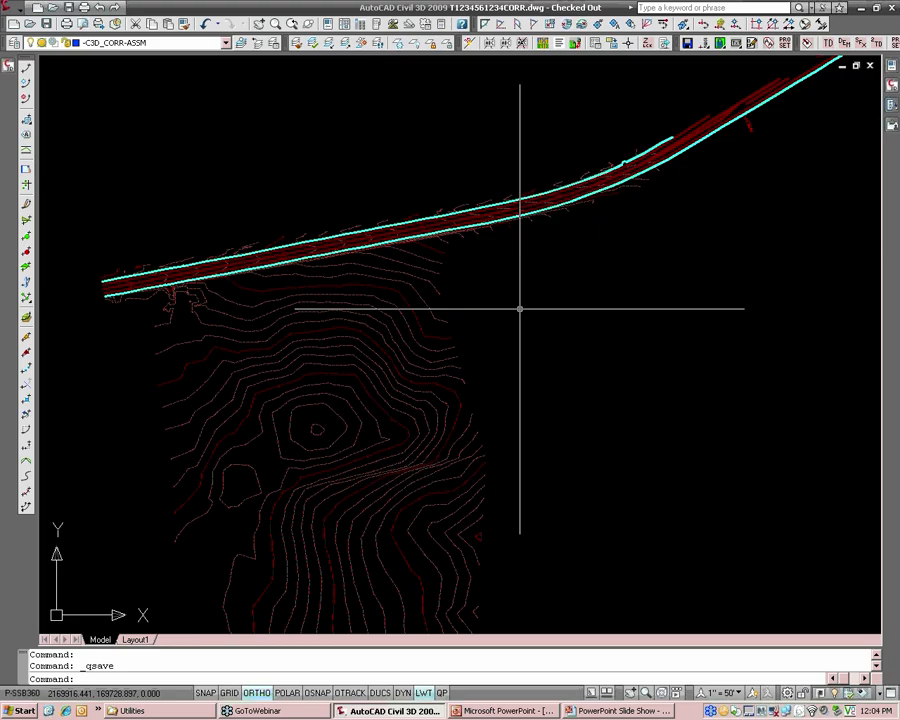
# Examine the existing road, its cyan edge lines and the surrounding contours from the road's west end to the curve.
pyautogui.scroll(-1, 401, 400)
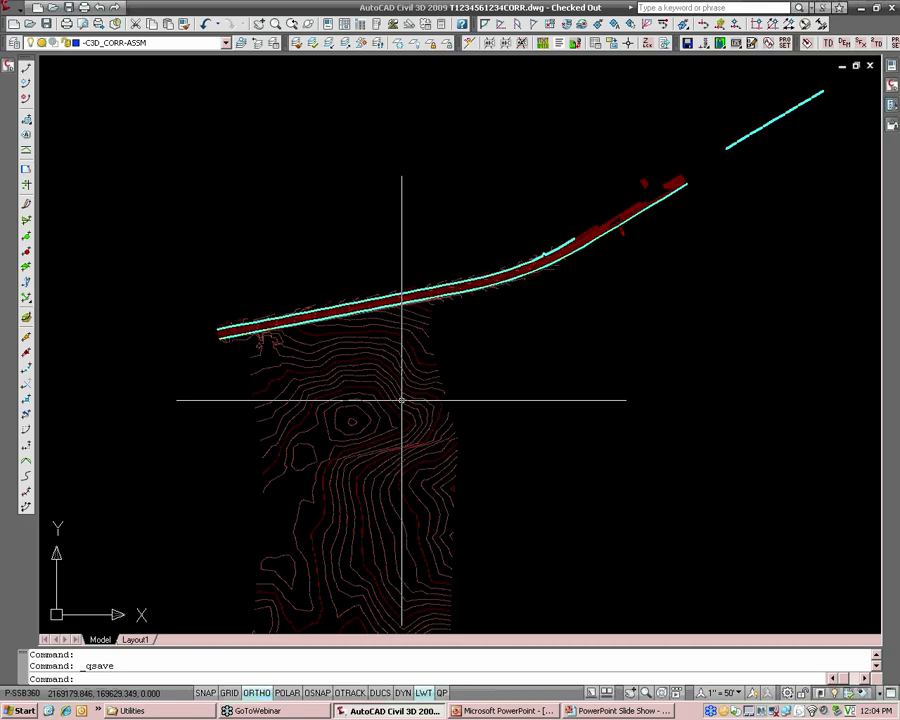
pyautogui.scroll(3, 265, 320)
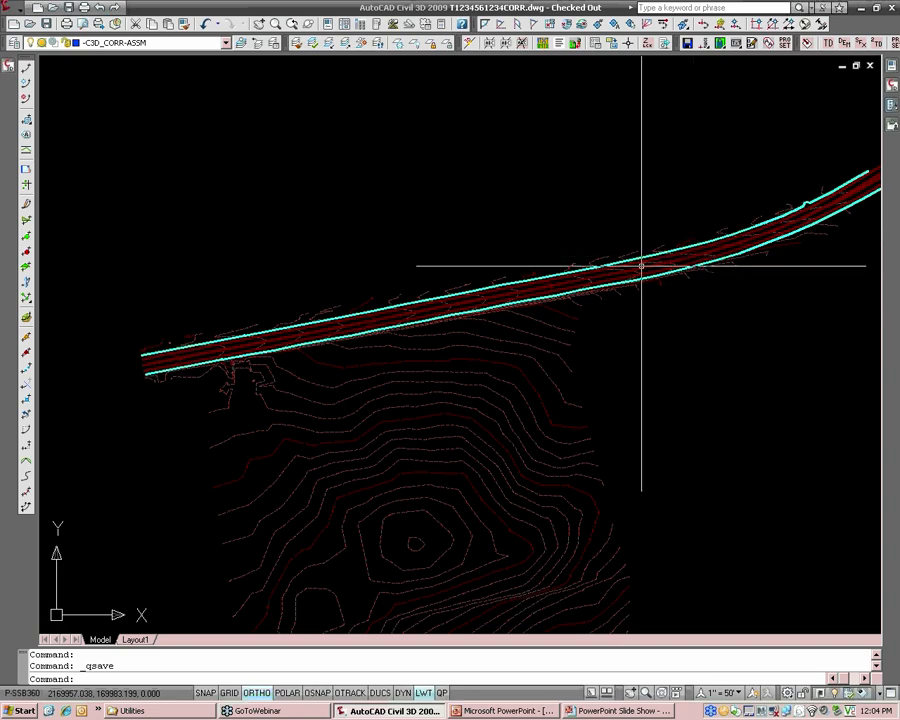
pyautogui.scroll(1, 300, 322)
pyautogui.moveTo(300, 322)
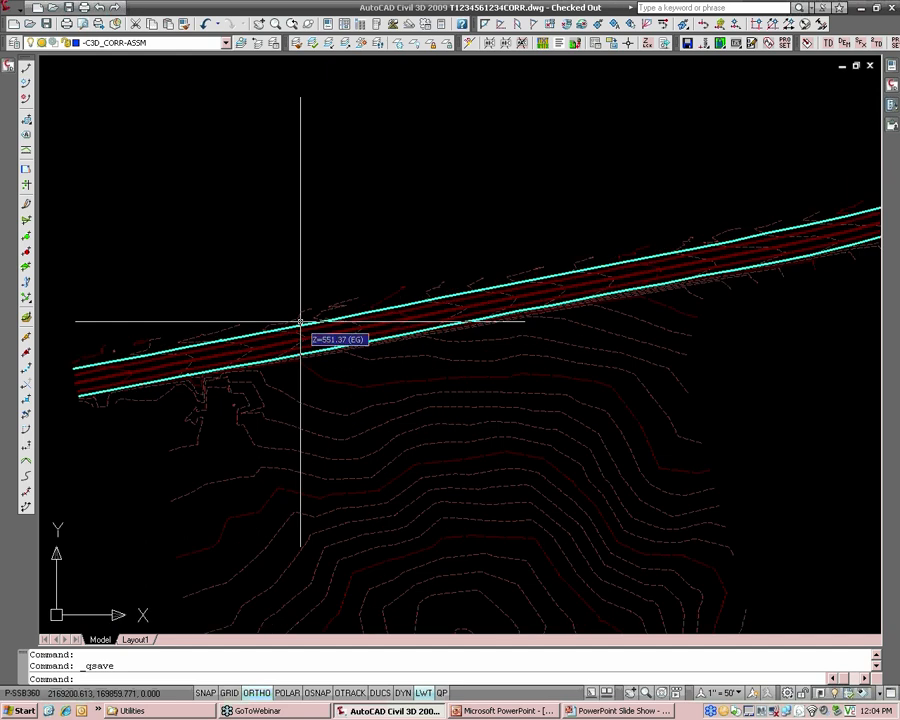
pyautogui.scroll(1, 310, 348)
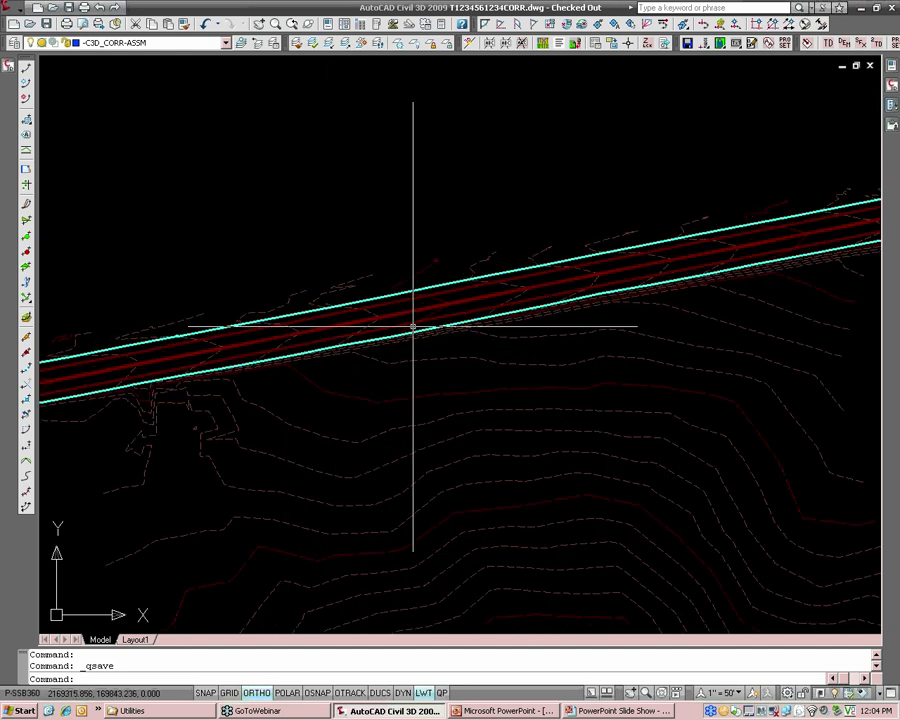
pyautogui.moveTo(680, 312); pyautogui.dragTo(276, 372, button='middle')
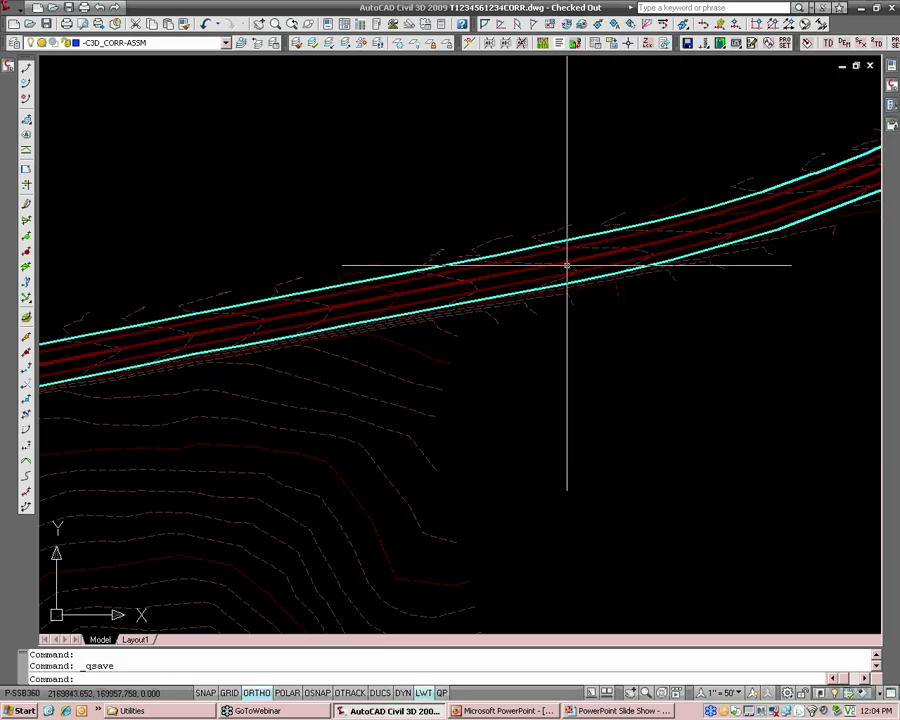
pyautogui.moveTo(567, 266)
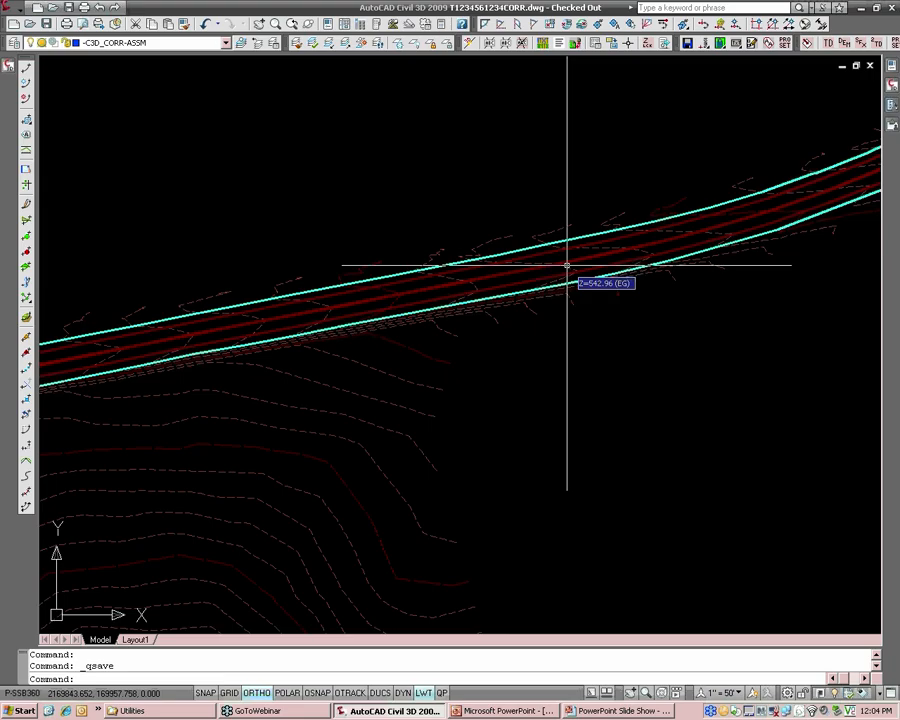
pyautogui.moveTo(233, 334); pyautogui.dragTo(558, 299, button='middle')
pyautogui.moveTo(234, 370); pyautogui.dragTo(383, 335, button='middle')
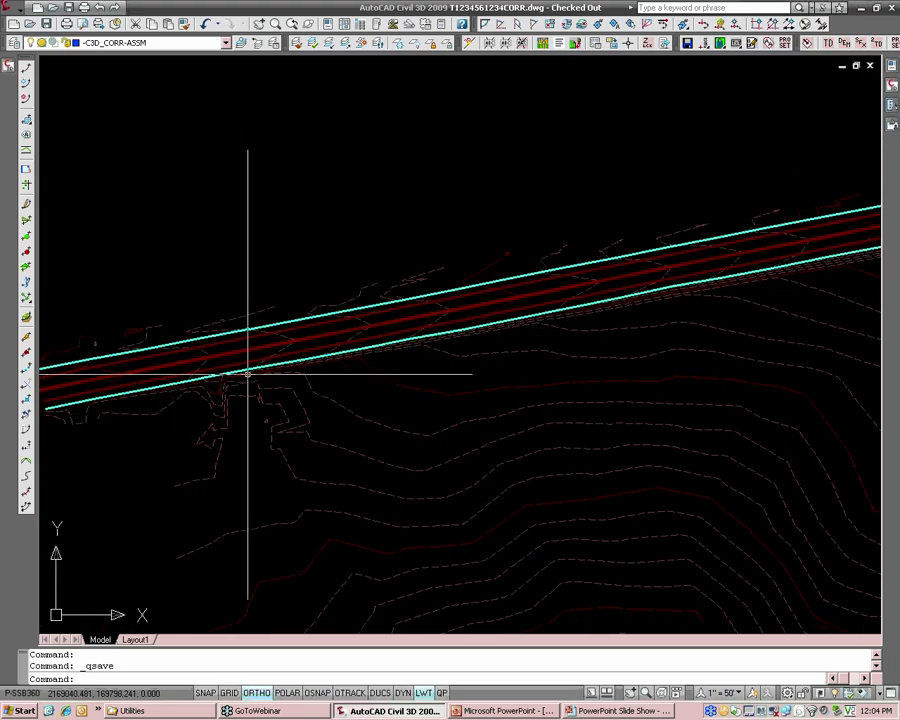
pyautogui.scroll(3, 335, 336)
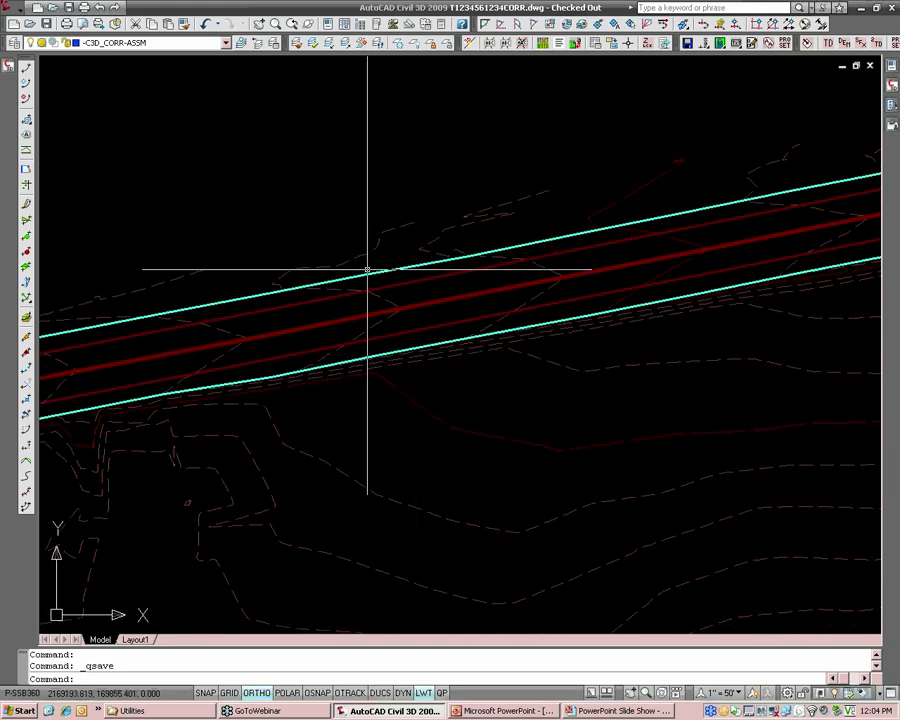
pyautogui.scroll(3, 368, 267)
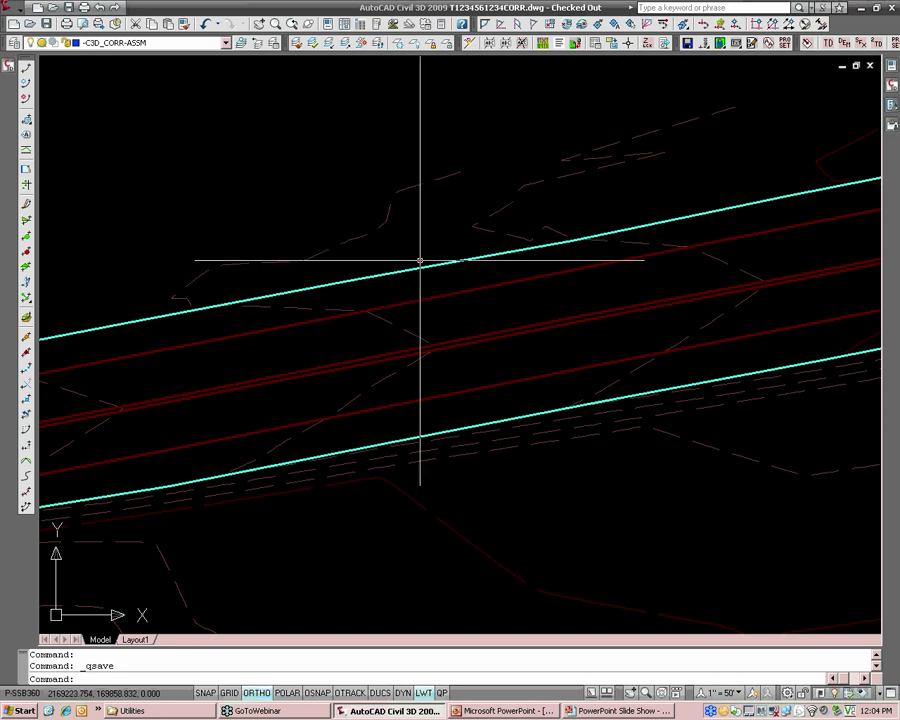
pyautogui.moveTo(370, 271)
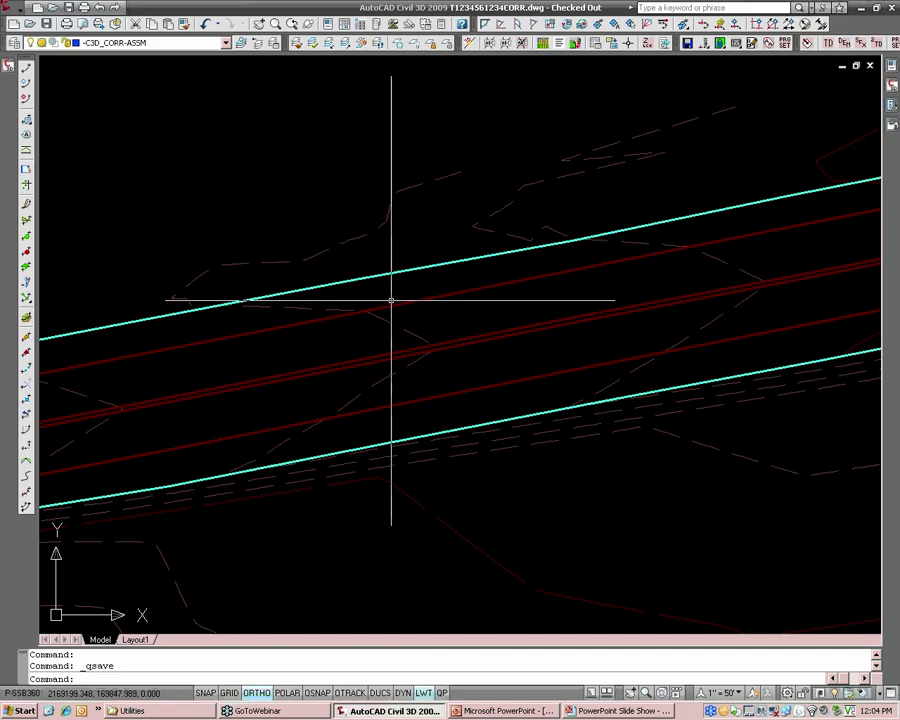
pyautogui.scroll(2, 392, 300)
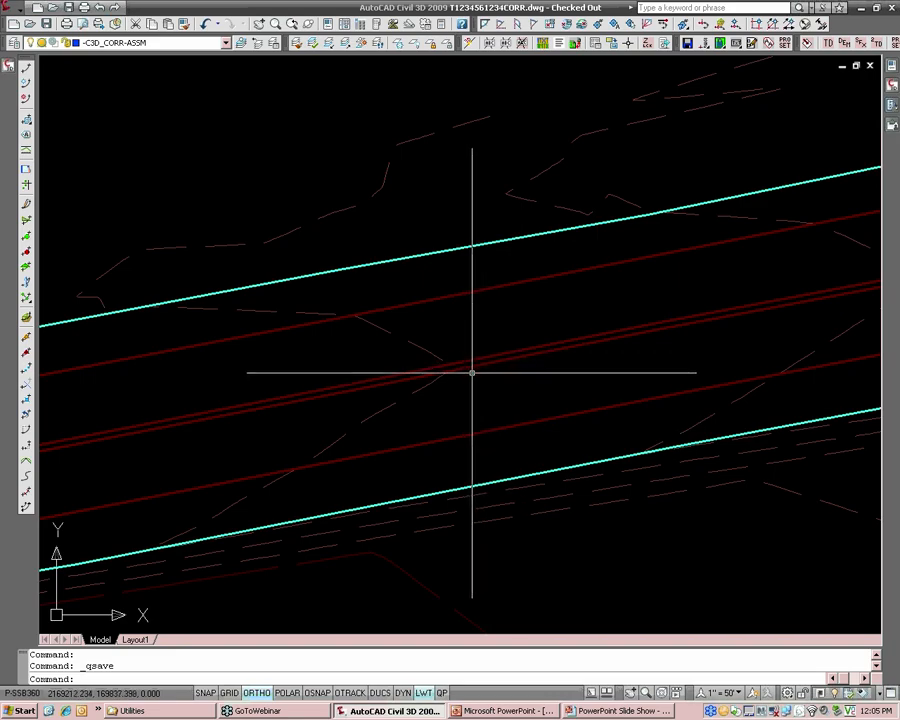
pyautogui.scroll(-3, 469, 364)
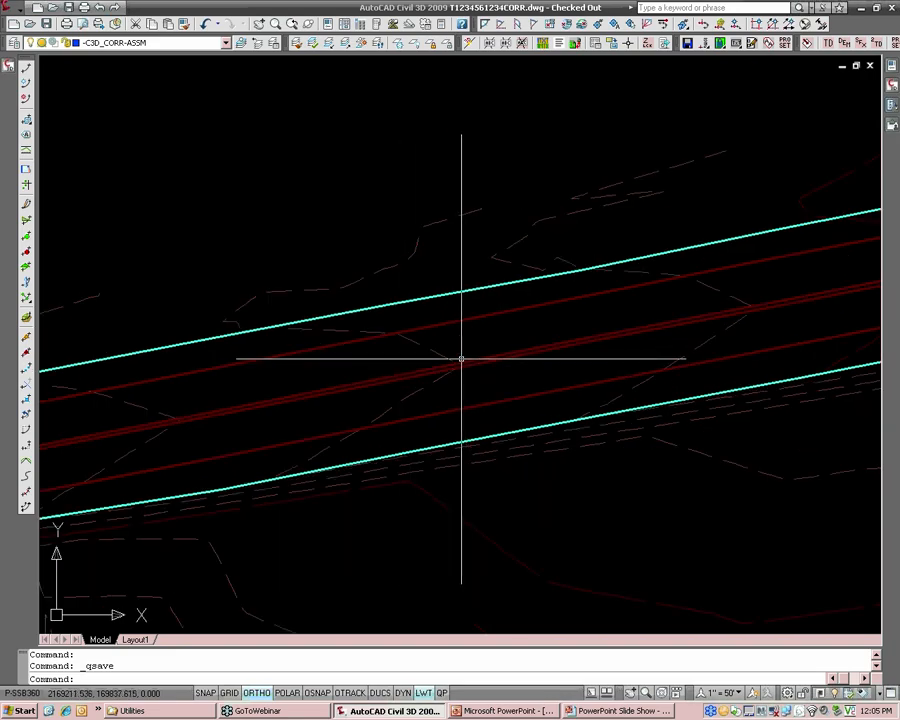
pyautogui.write('XREF')
pyautogui.press('Return')
pyautogui.click(468, 124)
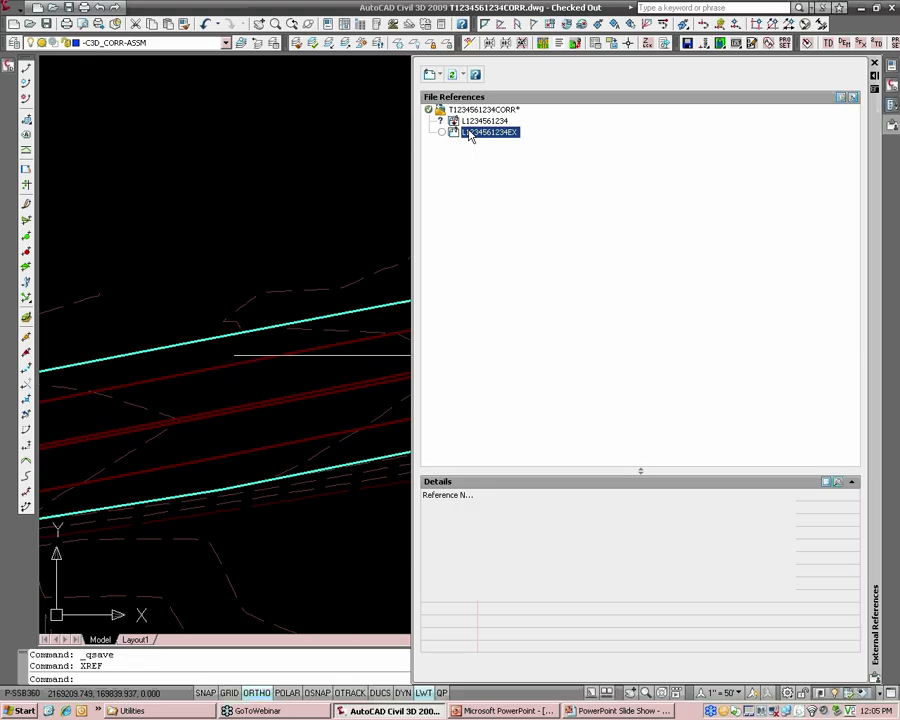
pyautogui.rightClick(471, 123)
pyautogui.click(496, 171)
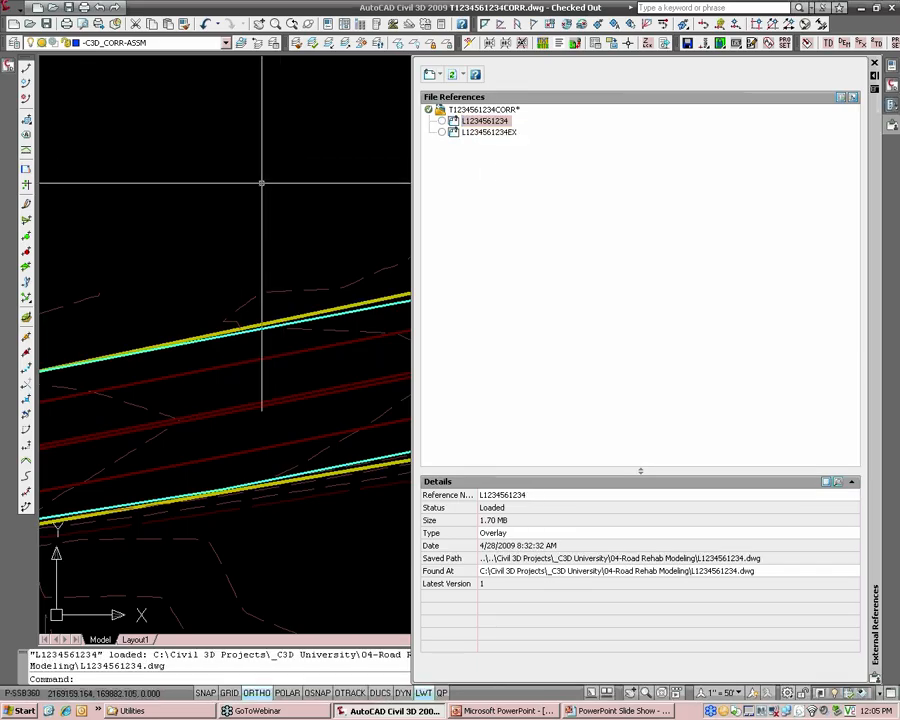
pyautogui.click(366, 165)
pyautogui.click(311, 166)
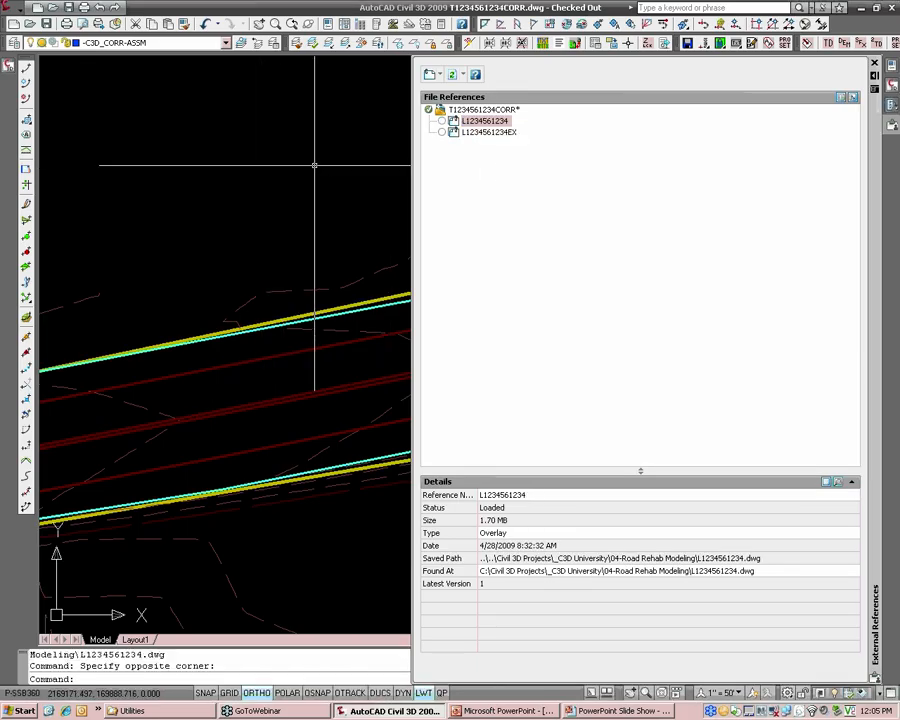
pyautogui.moveTo(313, 167); pyautogui.dragTo(257, 165, button='middle')
# Examine the two proposed site entrances and their curb returns along the road's south side.
pyautogui.scroll(-2, 257, 165)
pyautogui.moveTo(524, 149); pyautogui.dragTo(303, 181, button='middle')
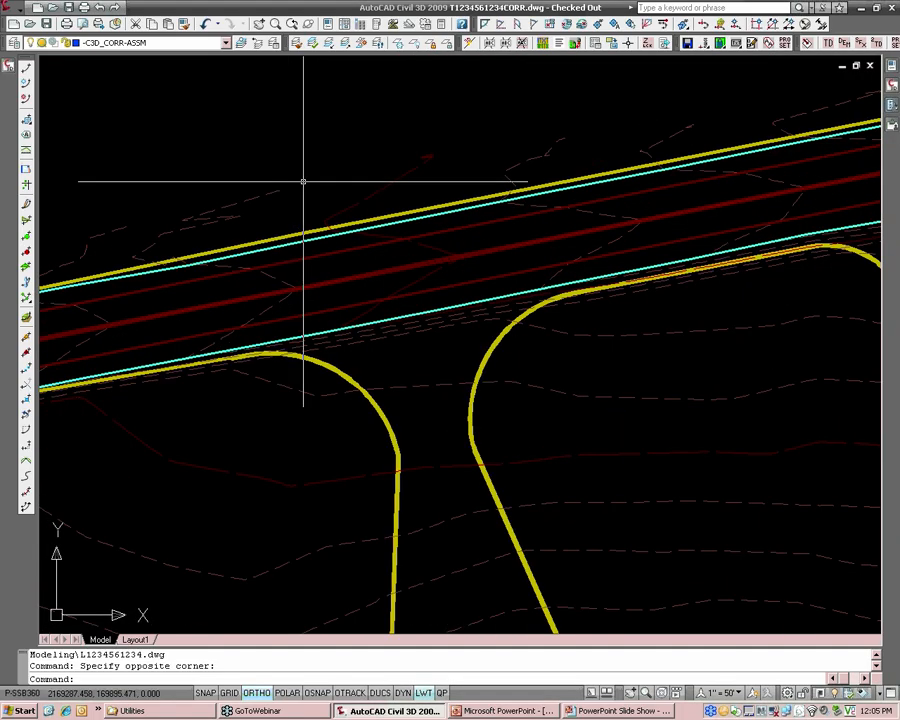
pyautogui.scroll(-2, 303, 181)
pyautogui.moveTo(404, 162); pyautogui.dragTo(206, 268, button='middle')
pyautogui.scroll(4, 436, 245)
pyautogui.scroll(-10, 265, 434)
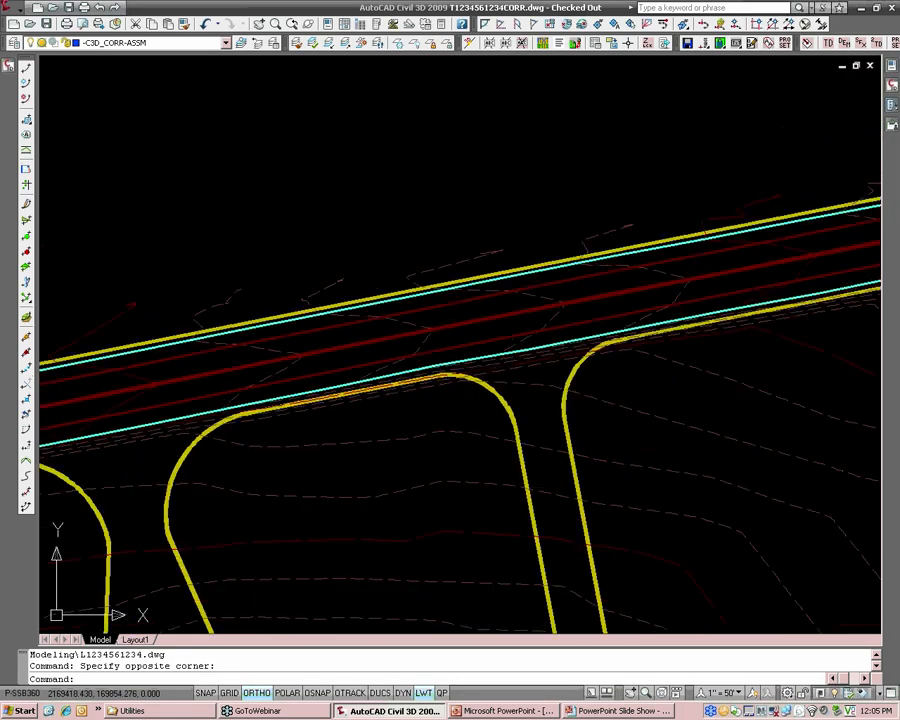
pyautogui.moveTo(265, 434); pyautogui.dragTo(370, 338, button='middle')
pyautogui.scroll(5, 297, 311)
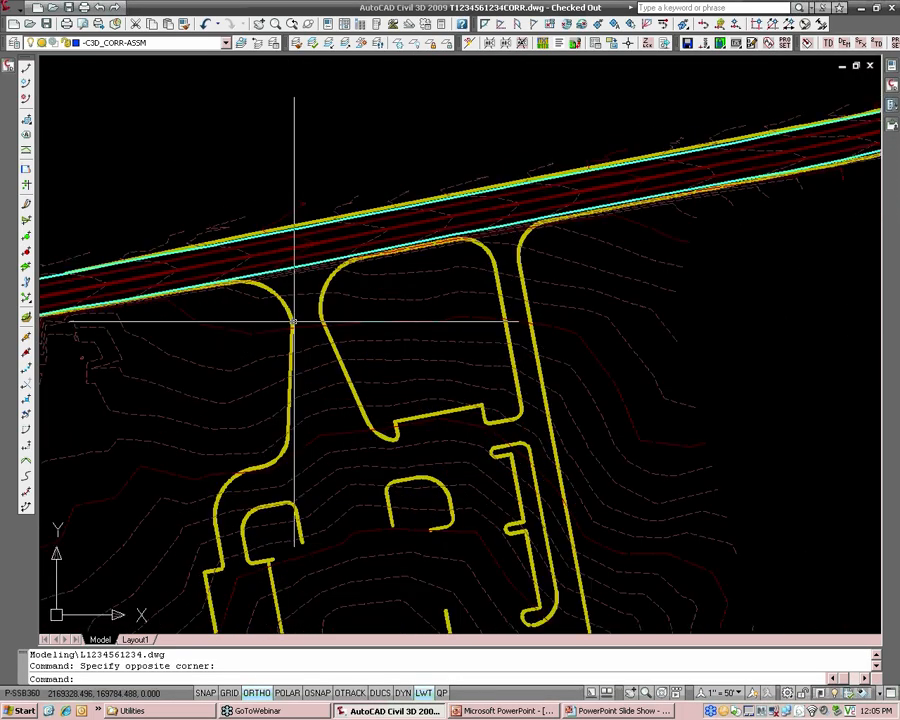
pyautogui.moveTo(230, 254); pyautogui.dragTo(269, 311, button='middle')
pyautogui.scroll(2, 269, 311)
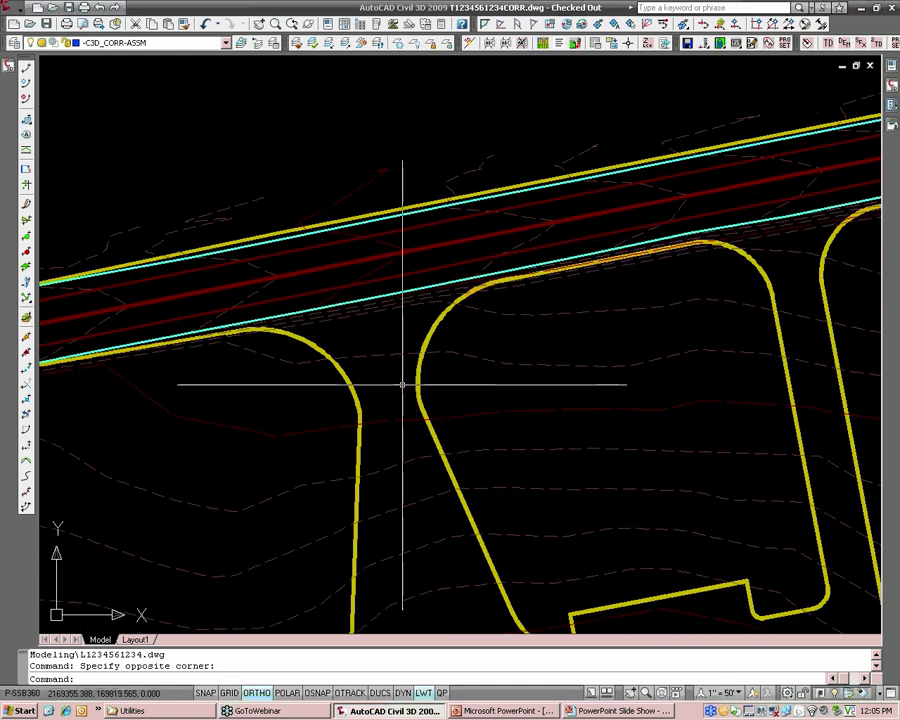
pyautogui.moveTo(727, 303); pyautogui.dragTo(566, 330, button='middle')
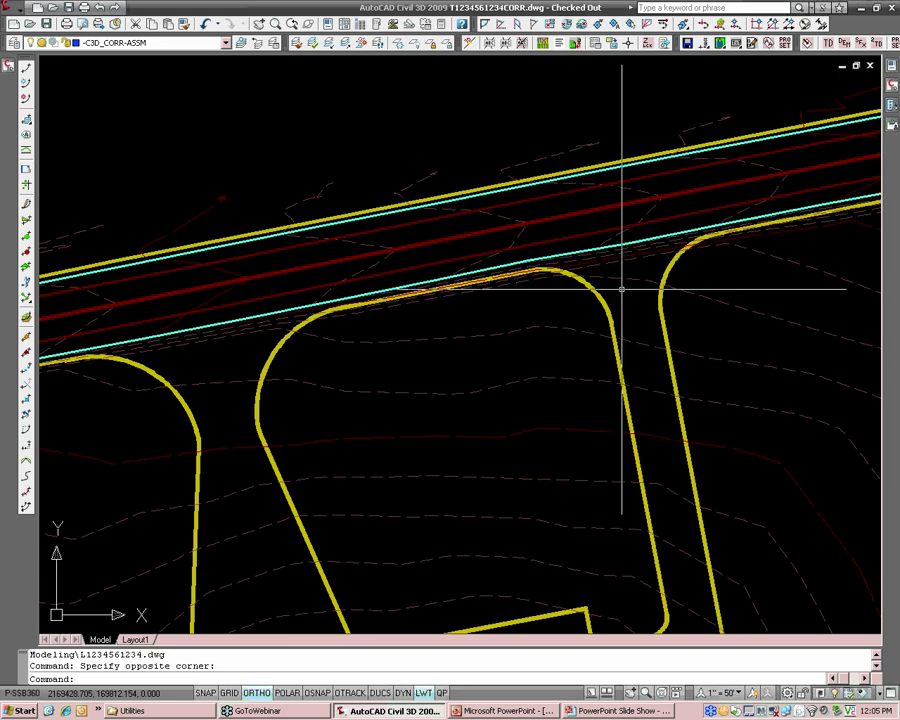
pyautogui.moveTo(892, 125)
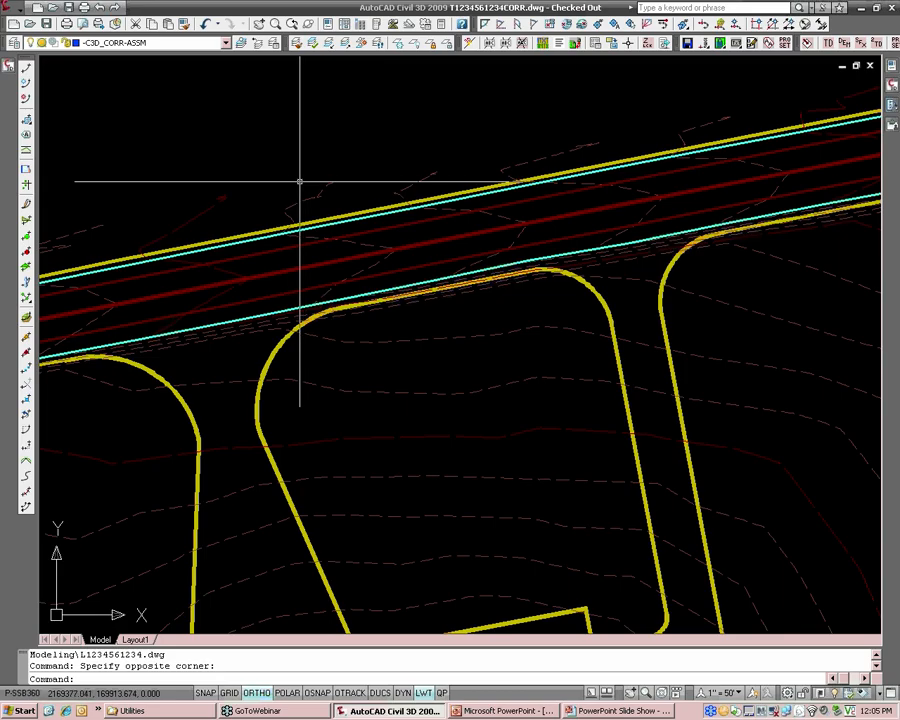
# Compare the yellow proposed edges with the cyan edge lines on both sides of the road near the entrances.
pyautogui.moveTo(275, 187); pyautogui.dragTo(362, 185, button='middle')
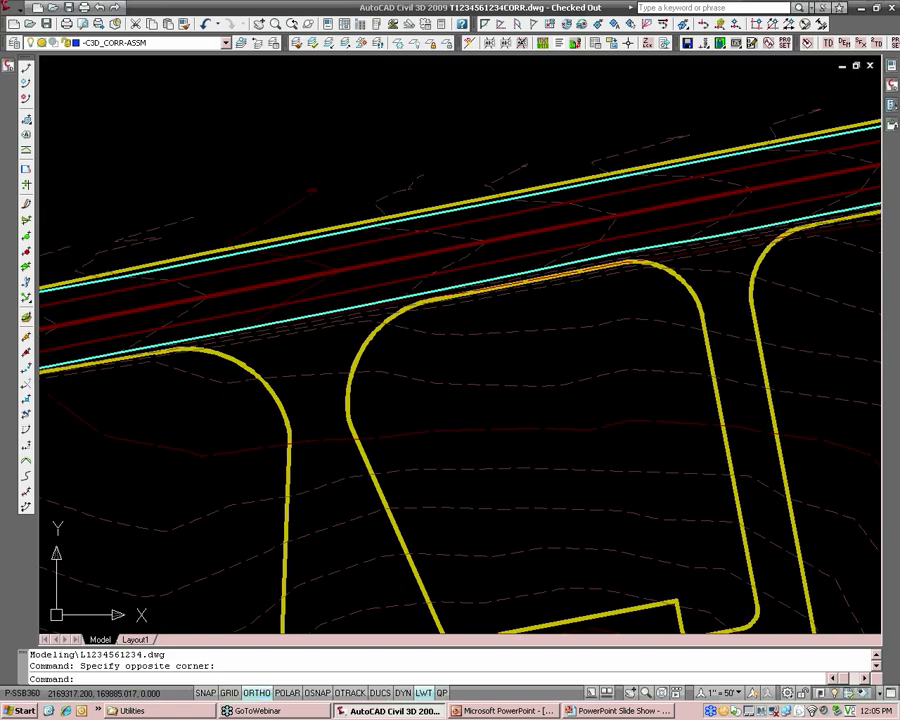
pyautogui.scroll(2, 250, 251)
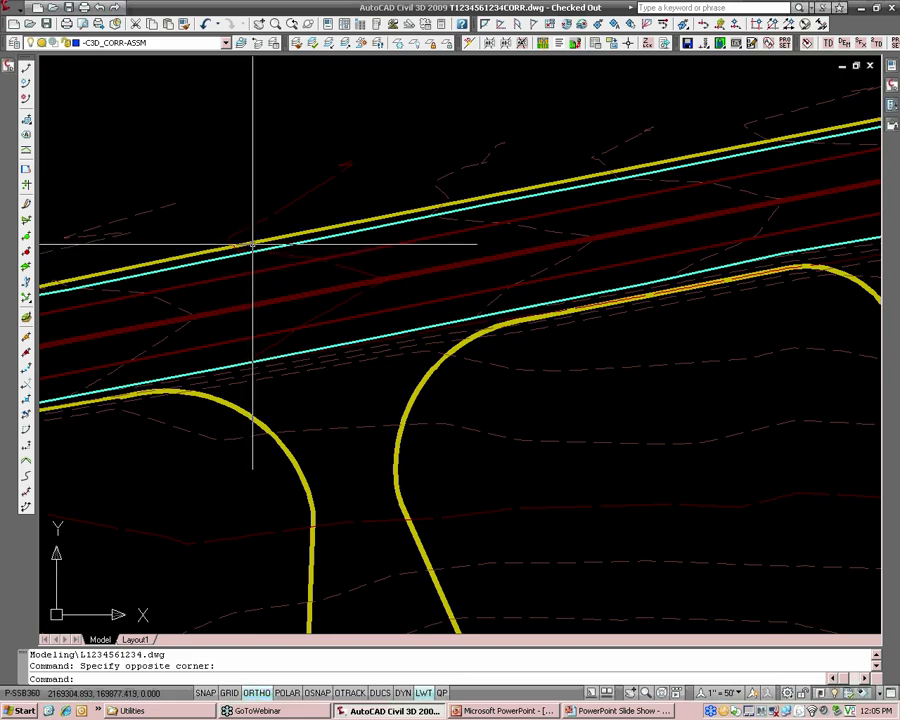
pyautogui.scroll(1, 252, 244)
pyautogui.scroll(-1, 505, 192)
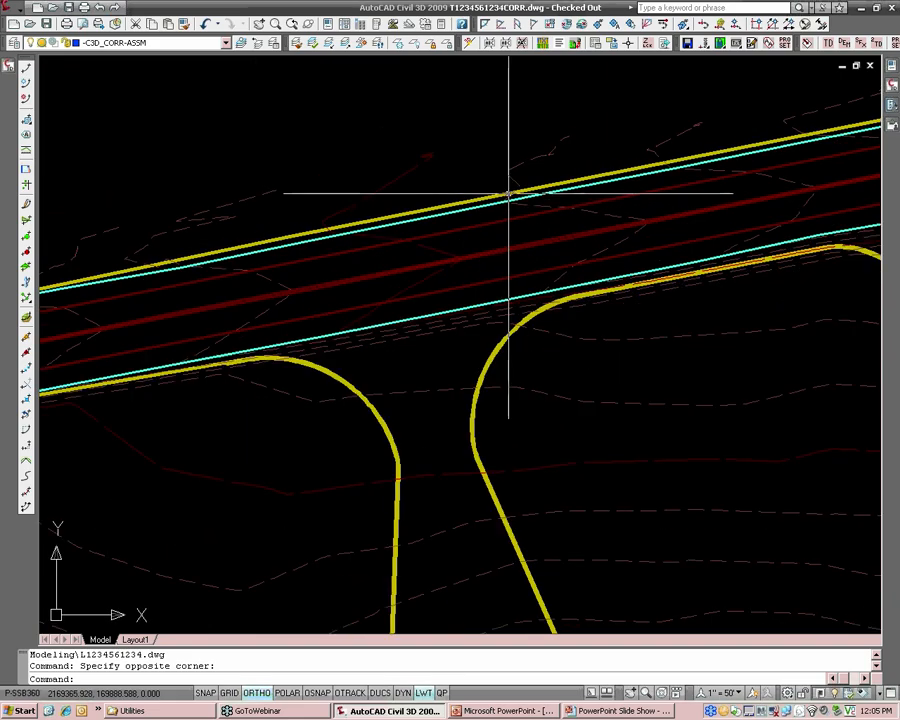
pyautogui.moveTo(665, 275); pyautogui.dragTo(583, 290, button='middle')
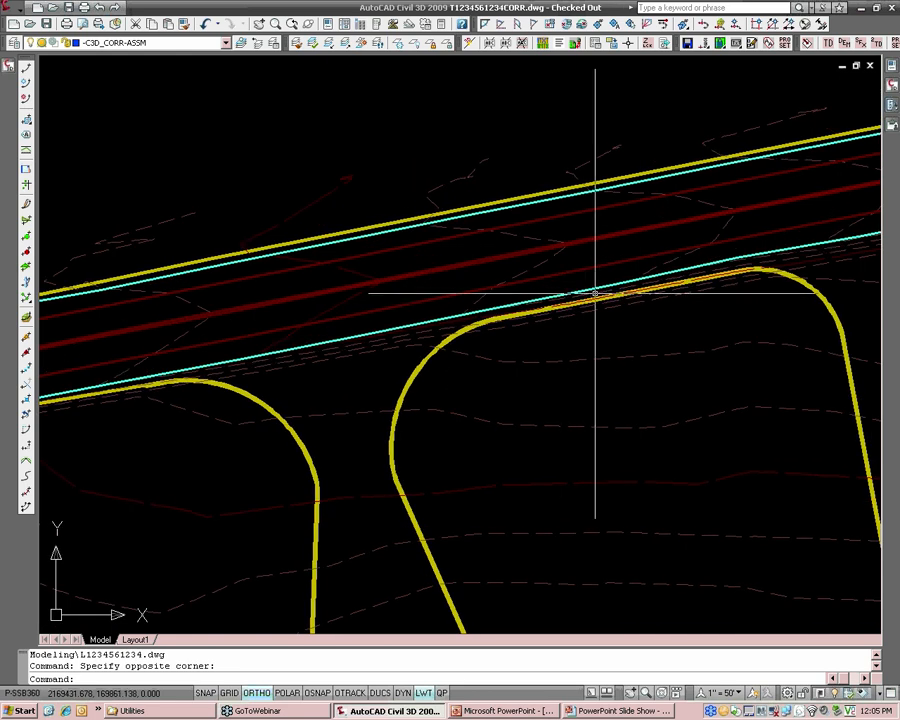
pyautogui.scroll(-1, 595, 293)
pyautogui.moveTo(775, 166); pyautogui.dragTo(554, 191, button='middle')
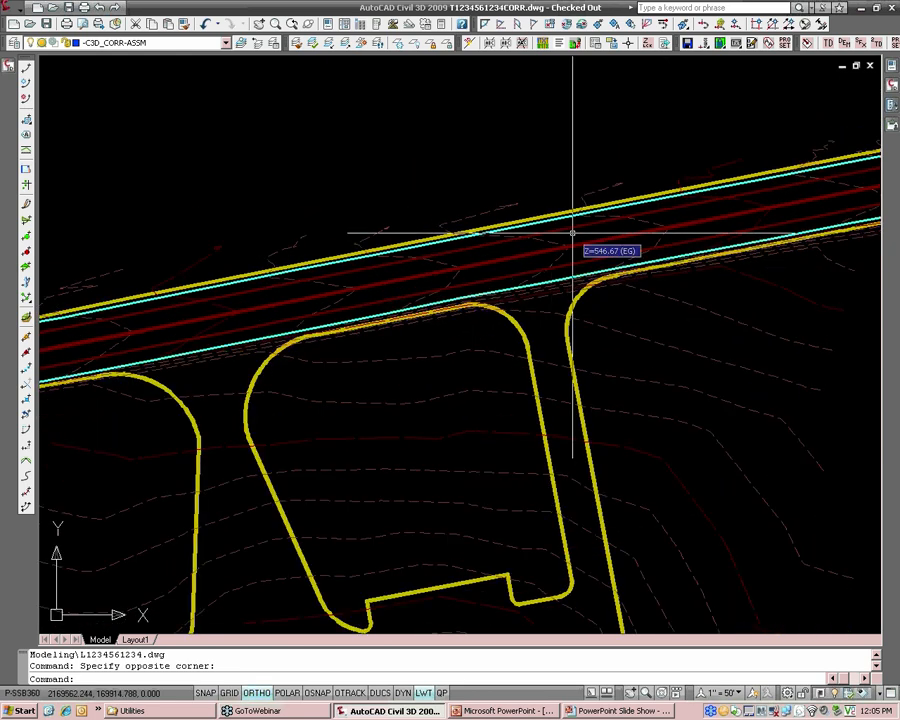
pyautogui.moveTo(604, 223); pyautogui.dragTo(466, 244, button='middle')
pyautogui.scroll(1, 553, 220)
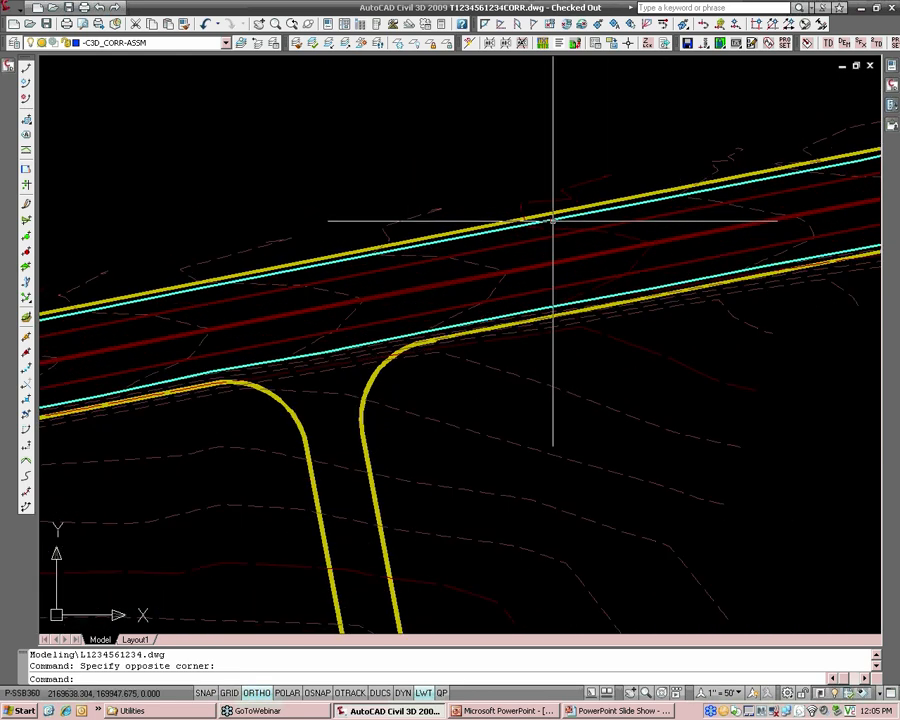
pyautogui.scroll(2, 465, 330)
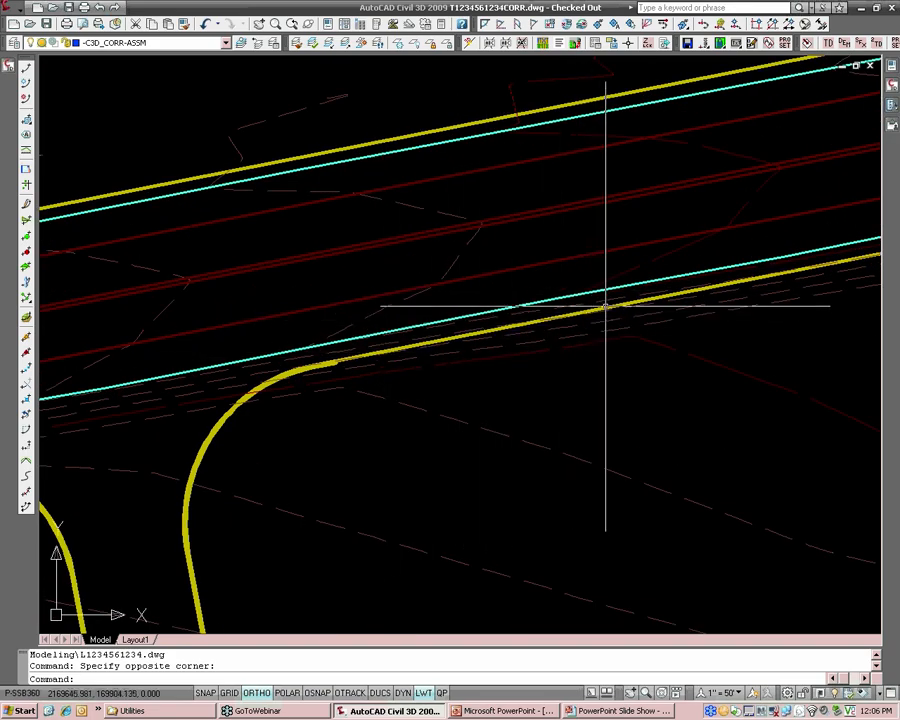
pyautogui.scroll(-2, 657, 287)
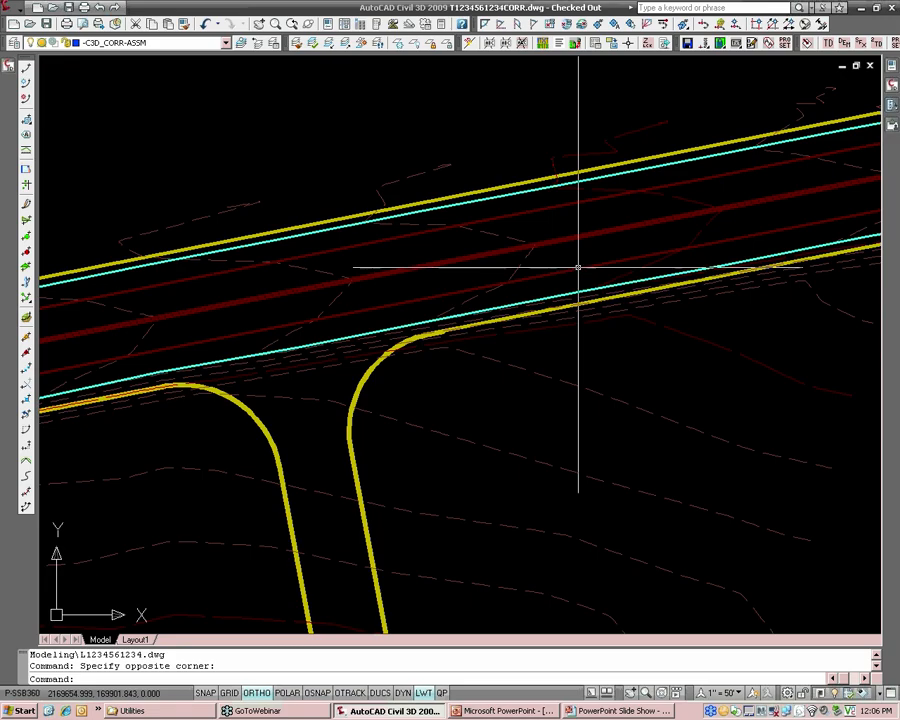
pyautogui.scroll(-3, 550, 265)
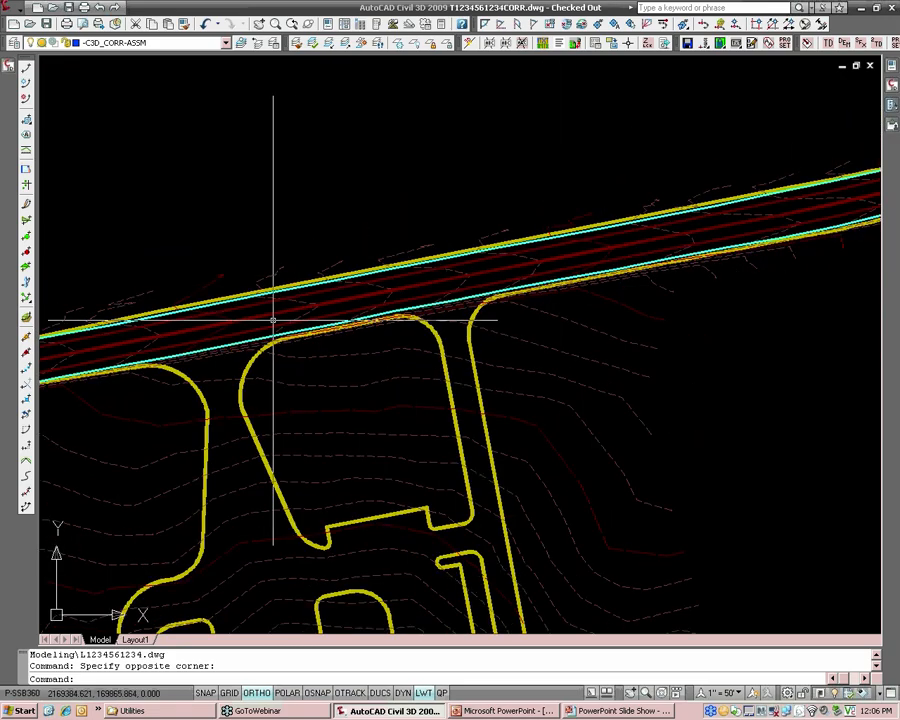
pyautogui.moveTo(273, 320); pyautogui.dragTo(292, 317, button='middle')
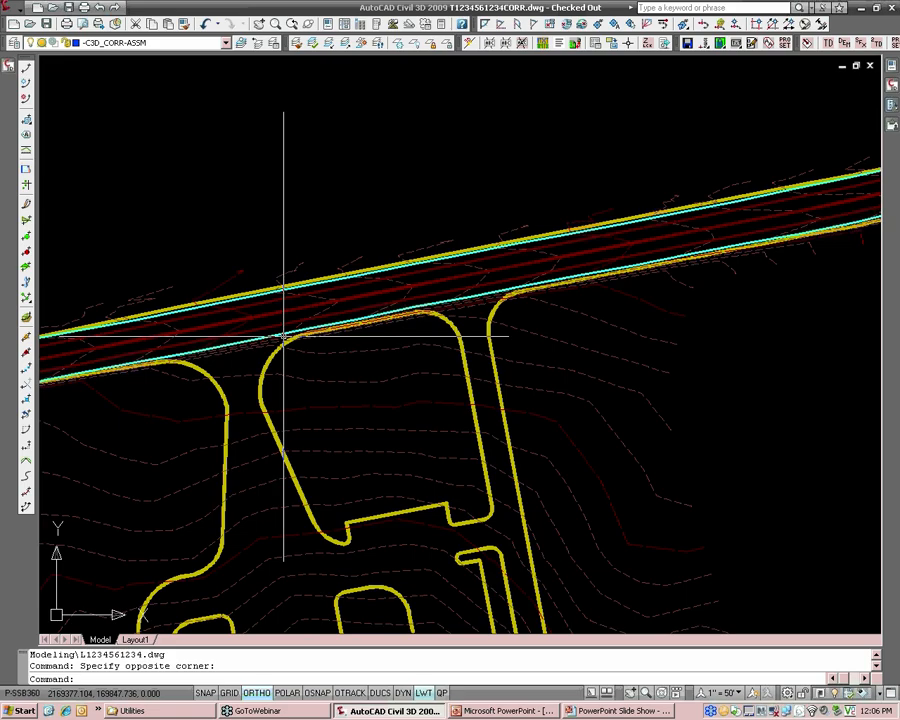
pyautogui.moveTo(207, 348); pyautogui.dragTo(274, 336, button='middle')
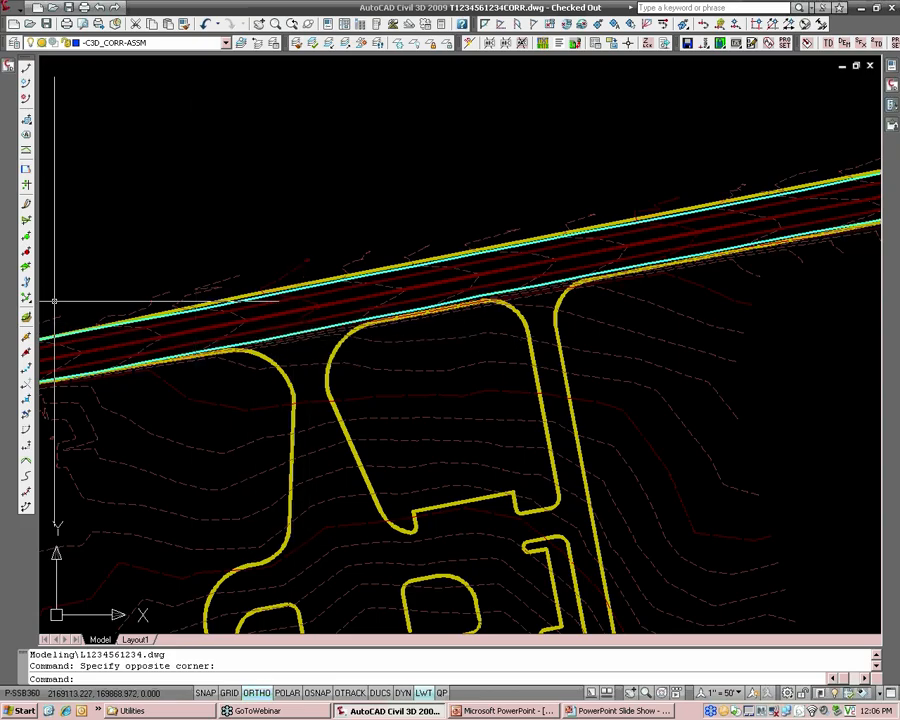
# Expand the drawing's surfaces and alignments and review the list of alignment names.
pyautogui.click(8, 66)
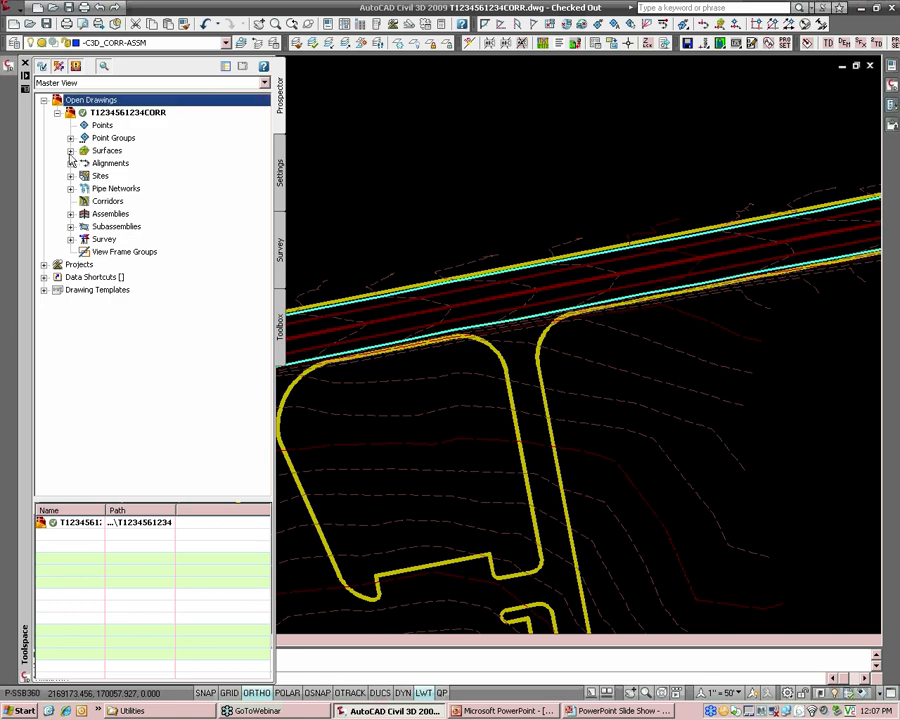
pyautogui.click(70, 163)
pyautogui.click(70, 150)
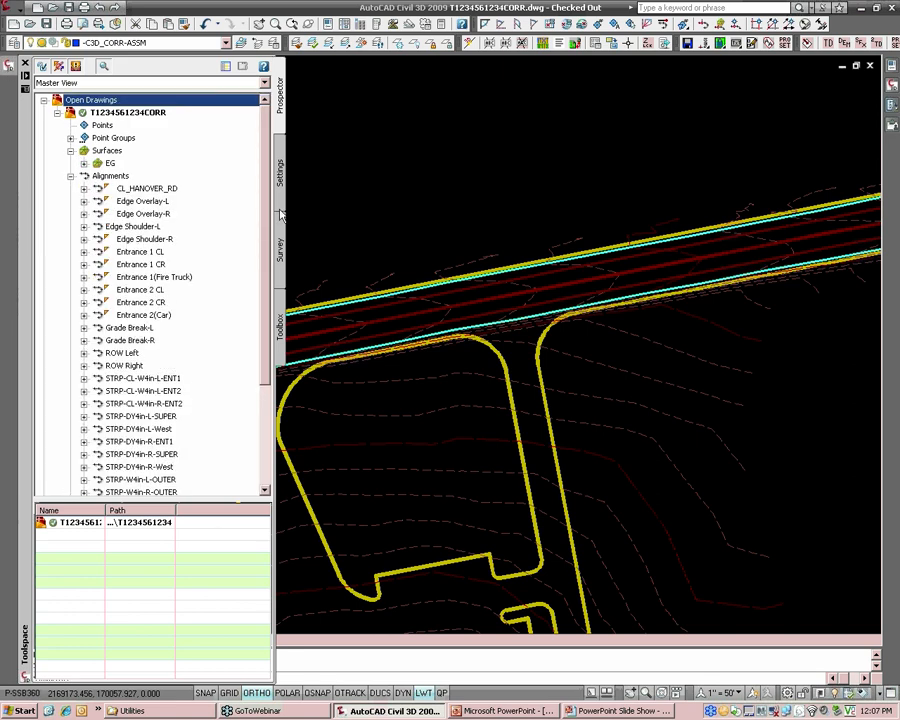
pyautogui.scroll(-1, 268, 215)
pyautogui.scroll(1, 220, 258)
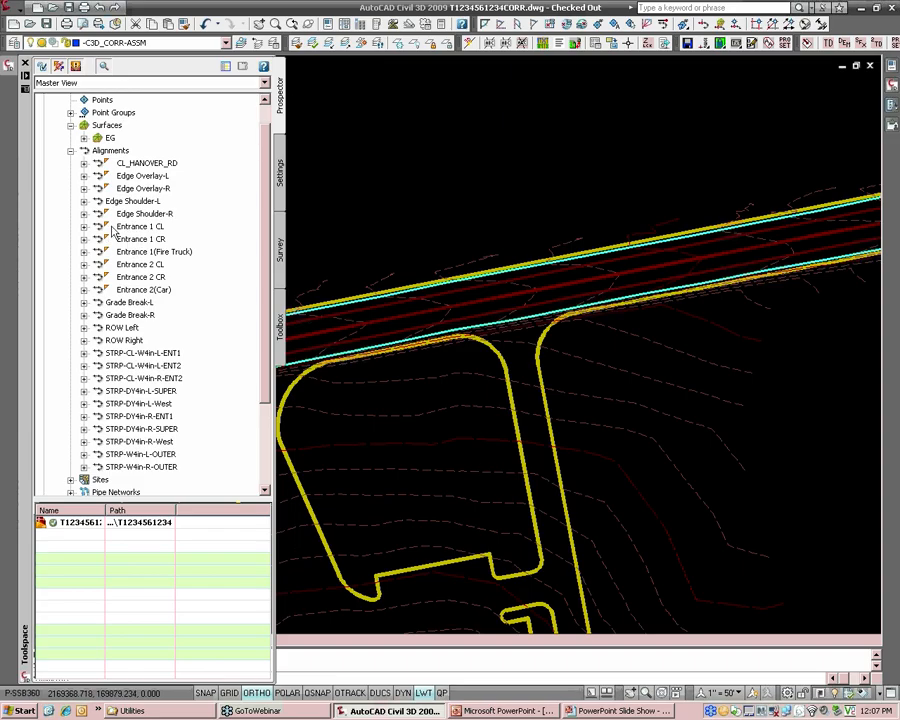
# Review the centerline, overlay and shoulder alignments in the alignment list and hide the item status icons beside their names.
pyautogui.click(132, 165)
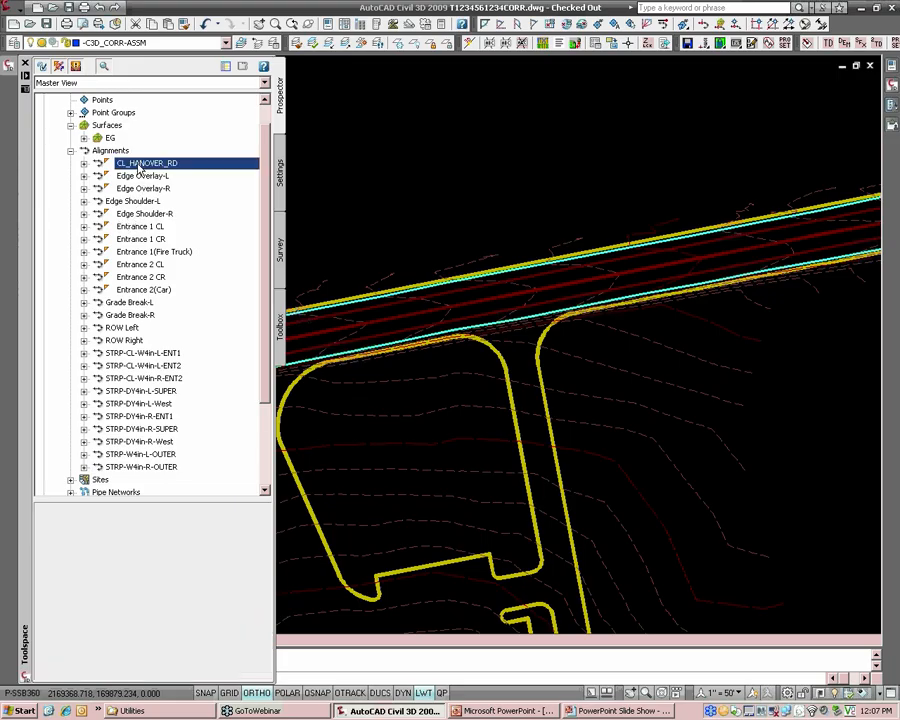
pyautogui.press('Down')
pyautogui.press('Down')
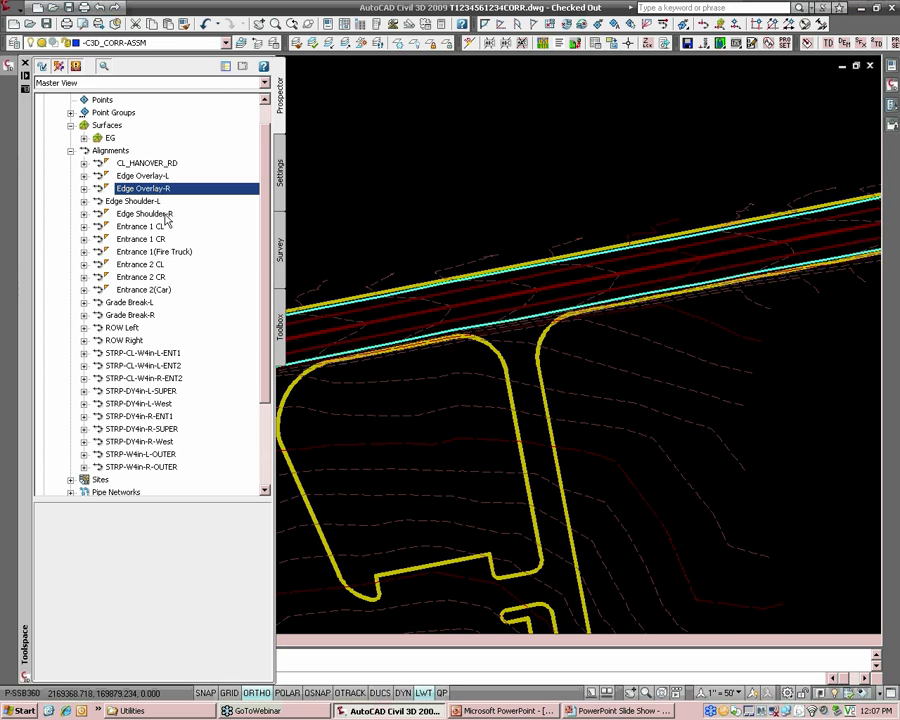
pyautogui.click(145, 214)
pyautogui.press('Up')
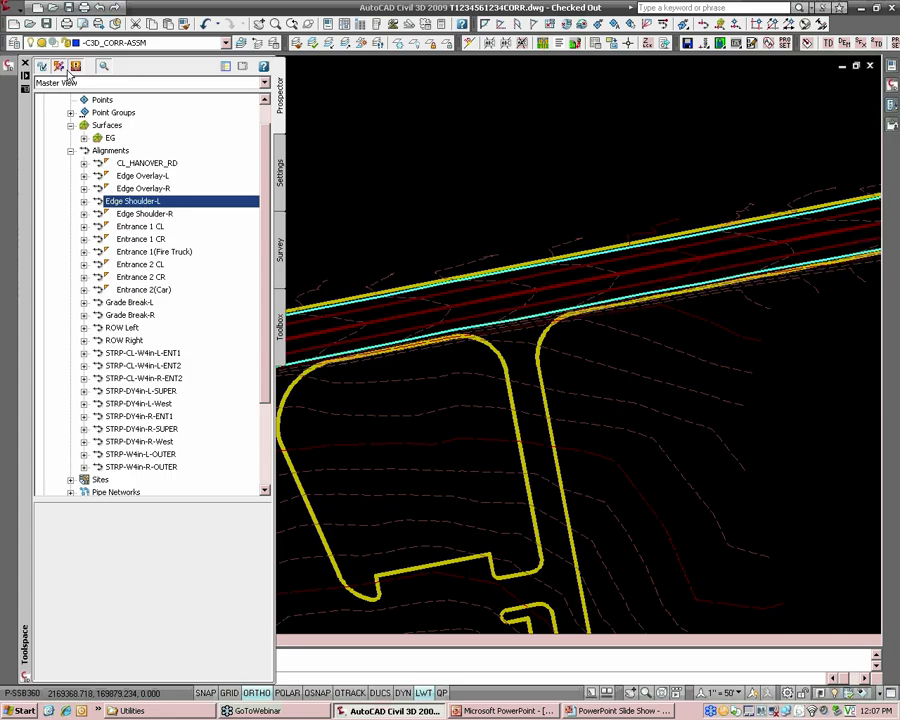
pyautogui.click(59, 66)
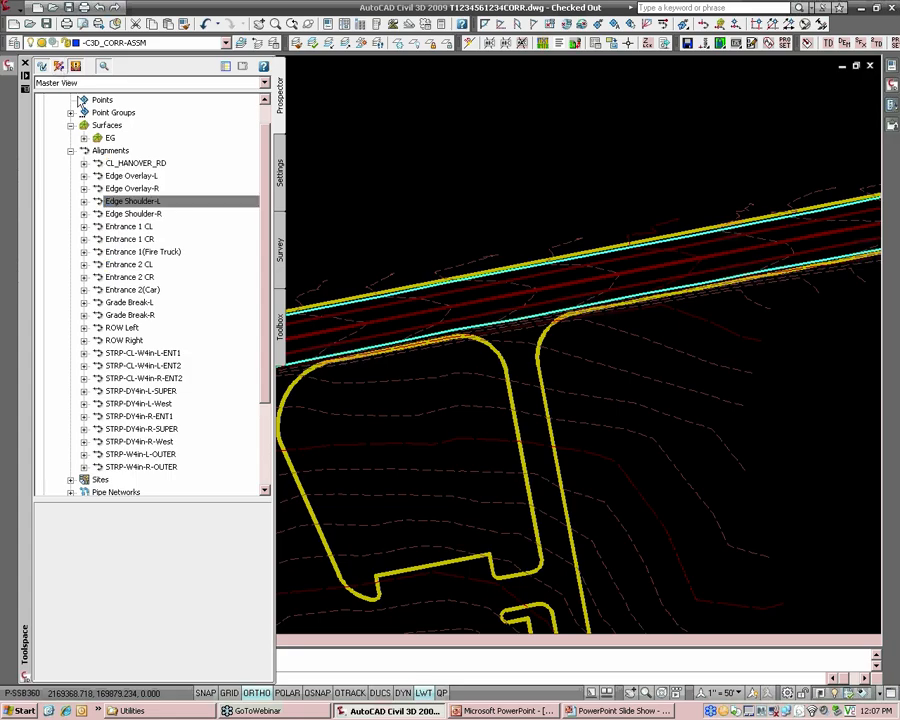
# Highlight the corridor's alignments one after another in the list, from CL_HANOVER_RD down to Edge Shoulder-L.
pyautogui.click(147, 164)
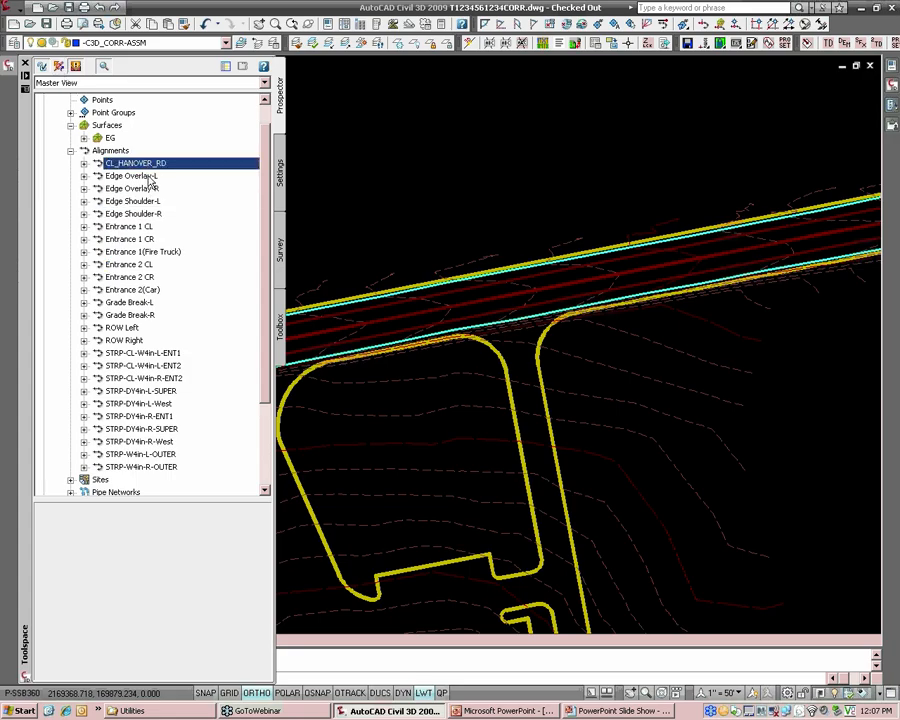
pyautogui.press('Down')
pyautogui.press('Down')
pyautogui.press('Down')
pyautogui.press('Down')
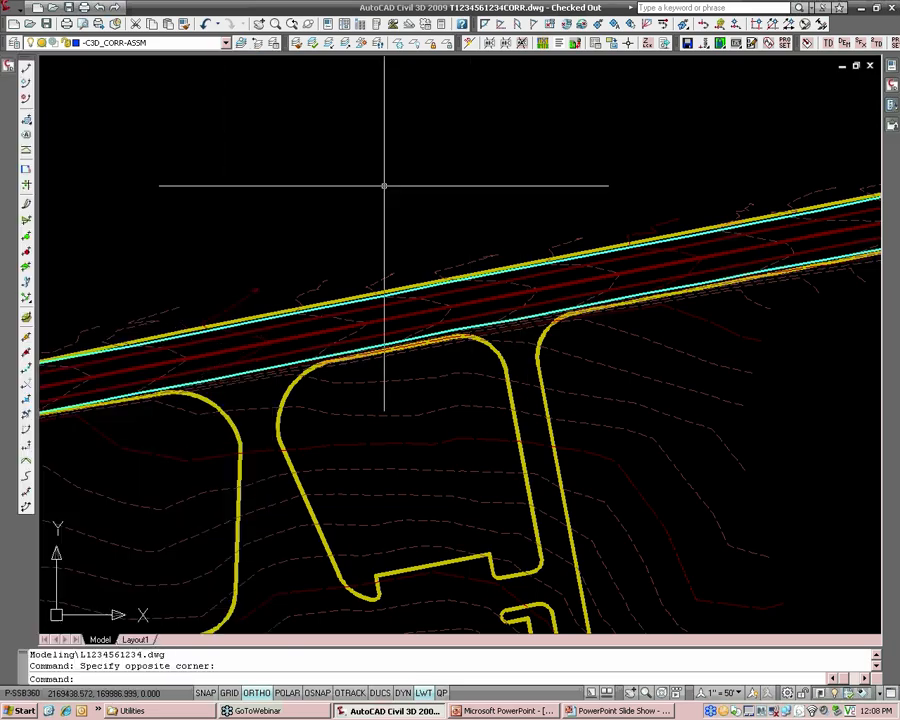
# Locate the CL_HANOVER_RD profile view in the corridor profiles area of the drawing.
pyautogui.moveTo(278, 196); pyautogui.dragTo(366, 190, button='middle')
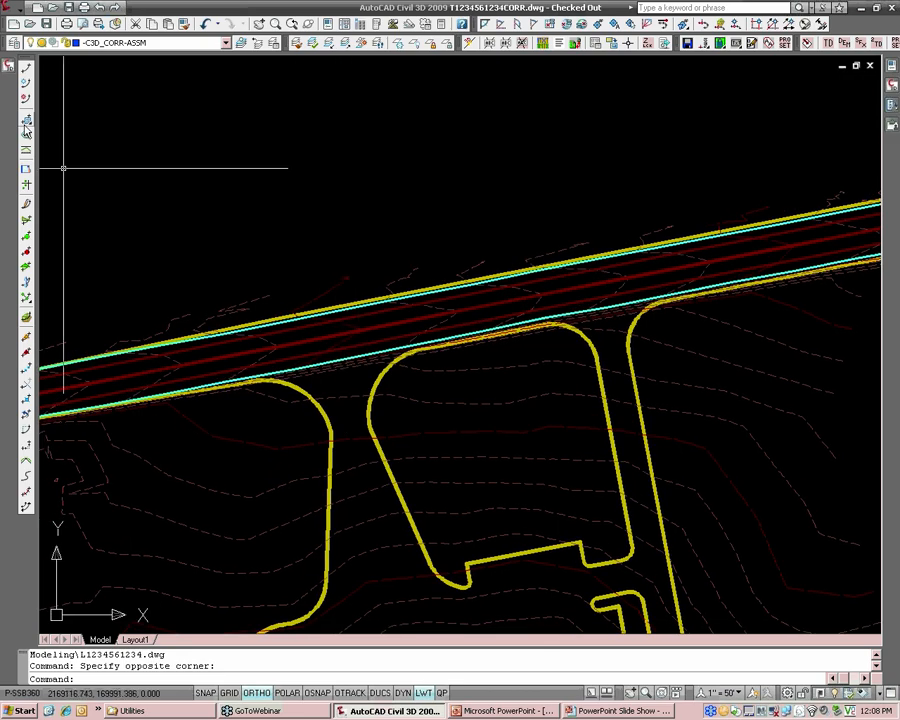
pyautogui.scroll(-5, 190, 164)
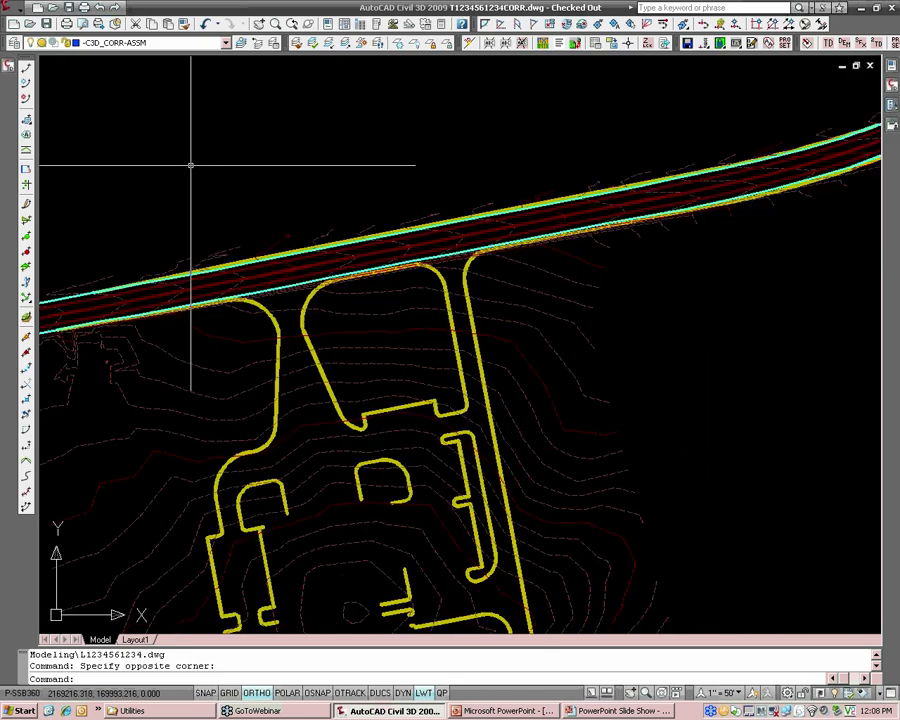
pyautogui.scroll(-2, 229, 197)
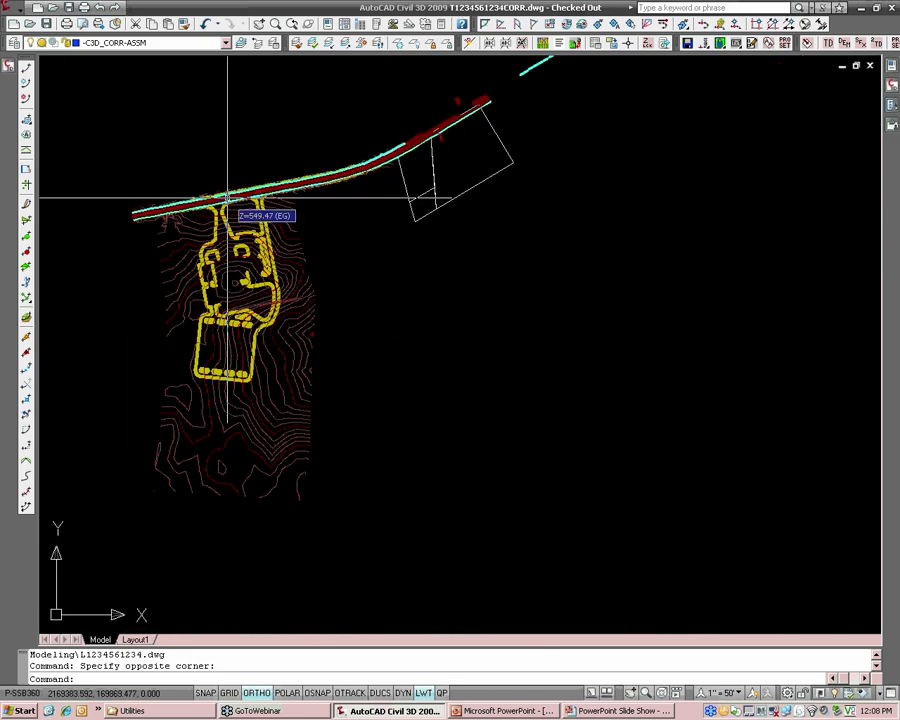
pyautogui.scroll(-4, 378, 193)
pyautogui.moveTo(556, 208); pyautogui.dragTo(277, 257, button='middle')
pyautogui.scroll(5, 381, 223)
pyautogui.scroll(4, 354, 243)
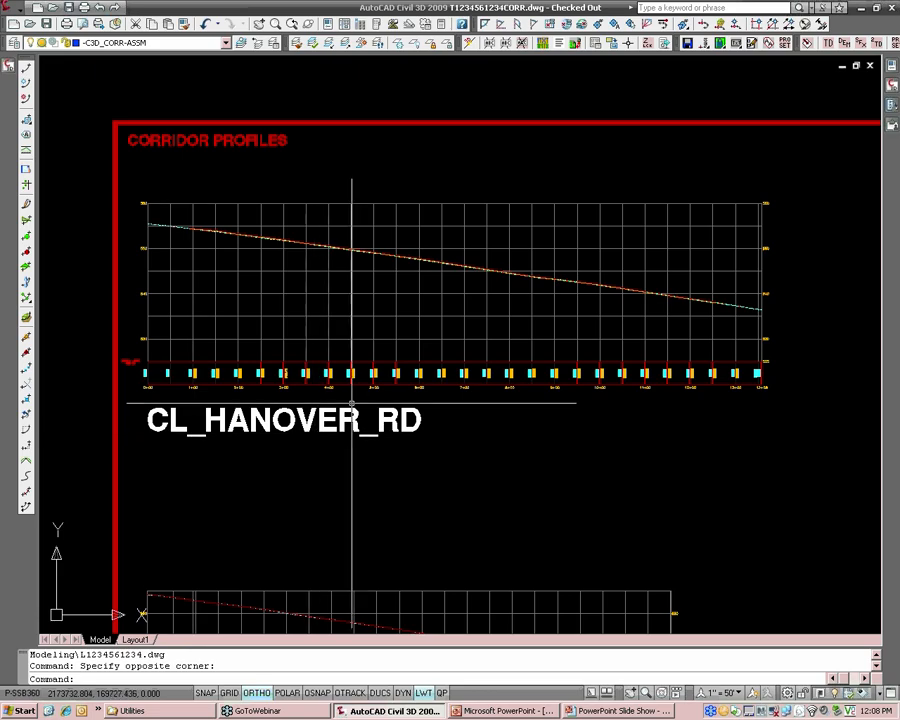
# Revisit the road plan and examine the full length of the CL_HANOVER_RD profile view.
pyautogui.scroll(-5, 165, 360)
pyautogui.moveTo(221, 368); pyautogui.dragTo(636, 378, button='middle')
pyautogui.moveTo(267, 327); pyautogui.dragTo(609, 291, button='middle')
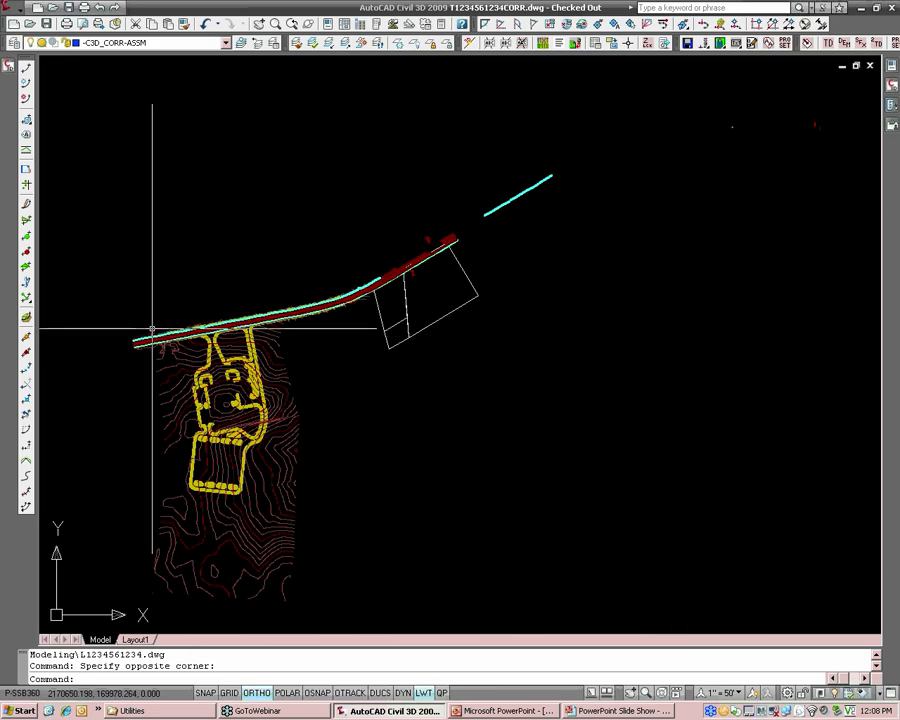
pyautogui.moveTo(378, 336); pyautogui.dragTo(106, 348, button='middle')
pyautogui.moveTo(571, 339); pyautogui.dragTo(307, 356, button='middle')
pyautogui.scroll(5, 505, 339)
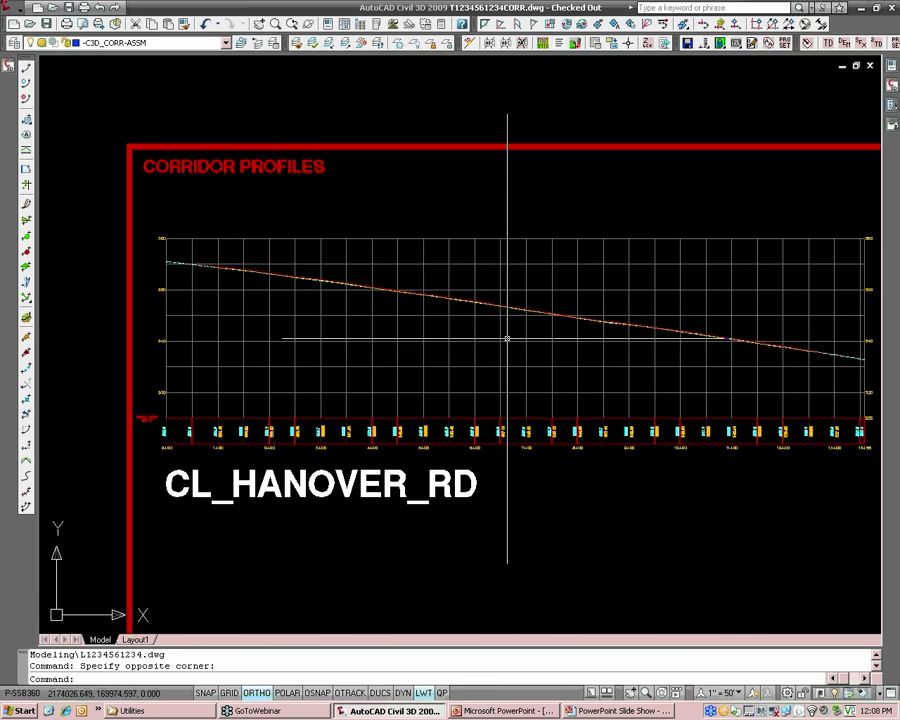
pyautogui.moveTo(520, 334); pyautogui.dragTo(369, 325, button='middle')
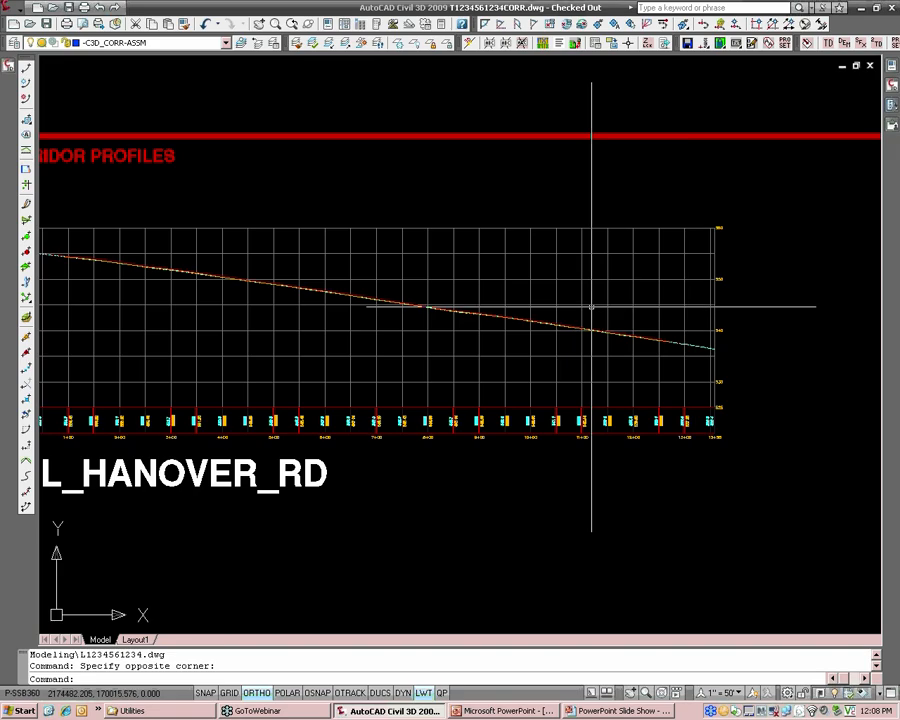
# Inspect the upper and lower design profiles in the CL_HANOVER_RD profile view by selecting each, and clear the selection.
pyautogui.scroll(10, 591, 307)
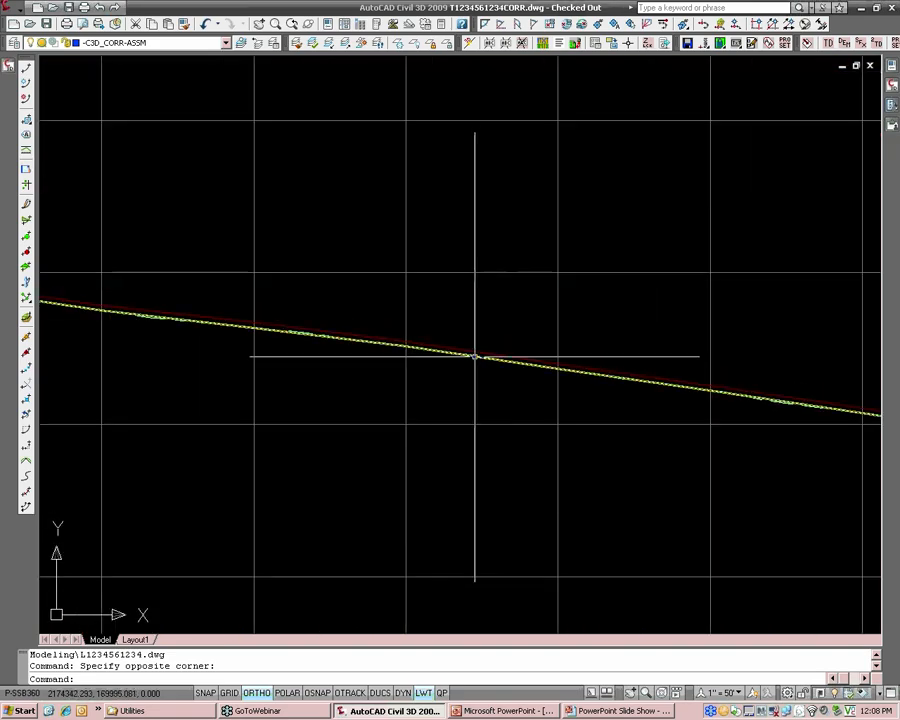
pyautogui.moveTo(472, 356)
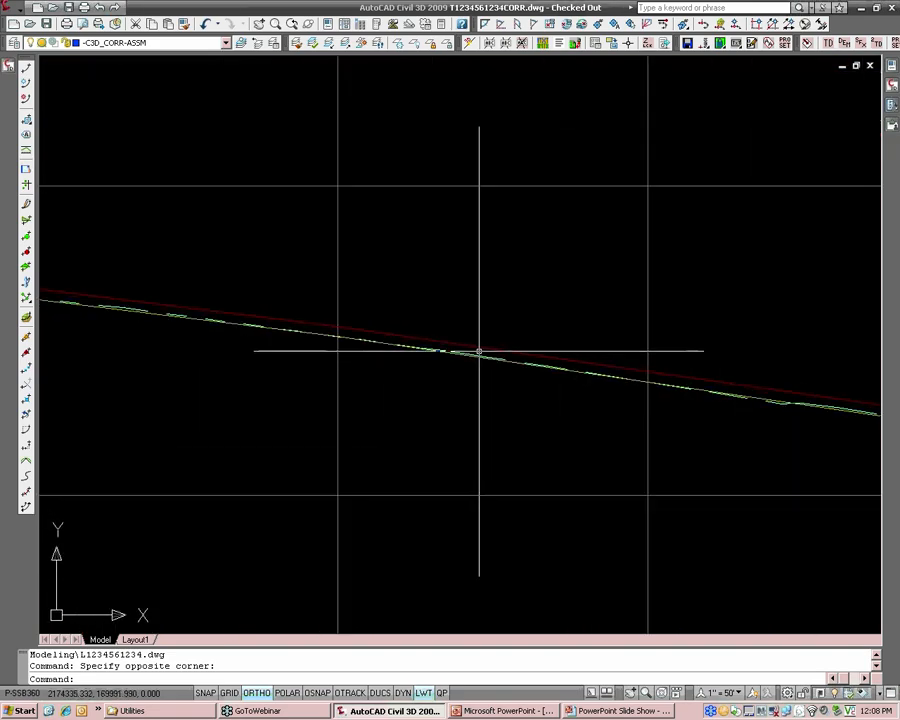
pyautogui.click(488, 357)
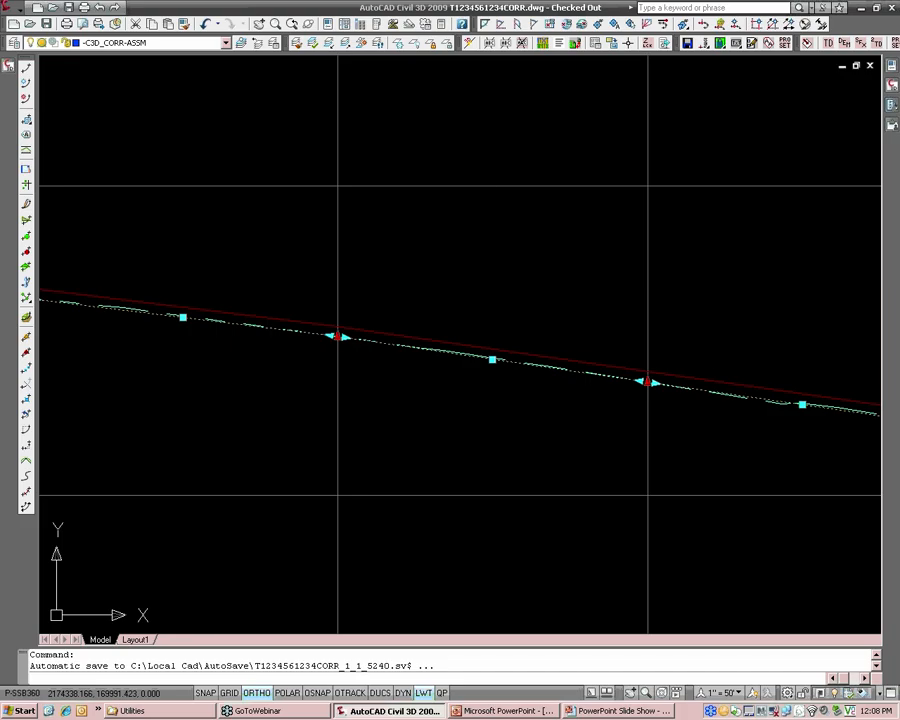
pyautogui.click(492, 358)
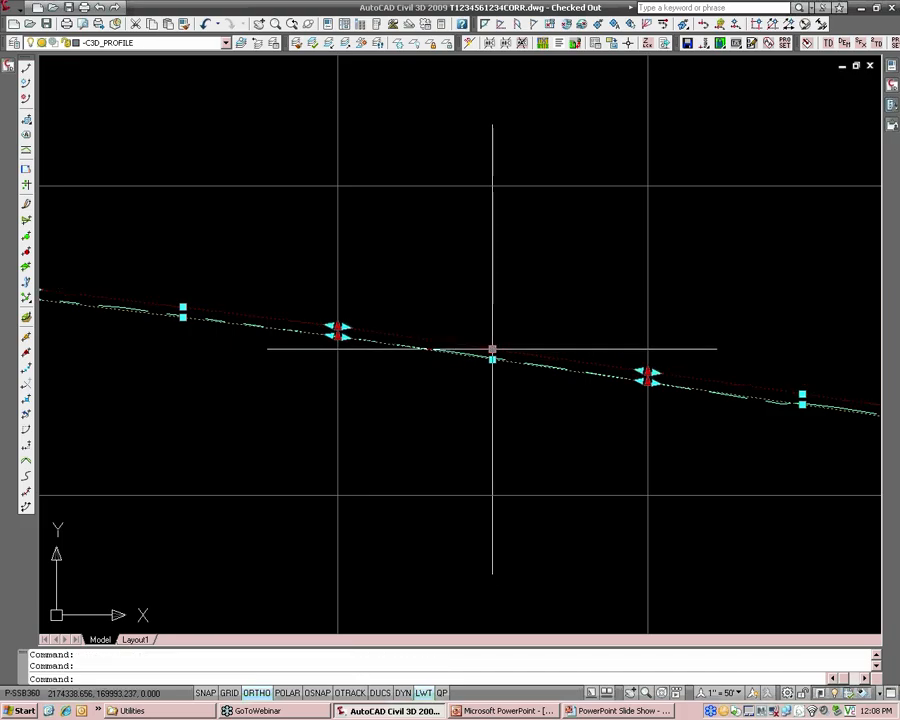
pyautogui.press('Escape')
pyautogui.press('Escape')
# Change the object style of the Design-TopOfOverlay profile so the profile is hidden in the CL_HANOVER_RD view.
pyautogui.click(415, 336)
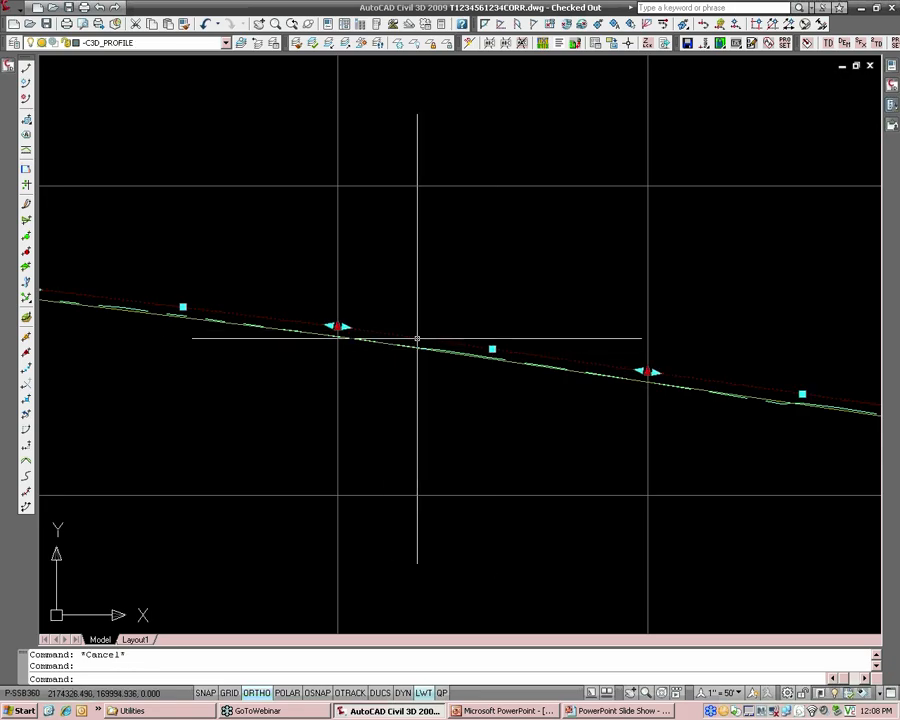
pyautogui.rightClick(417, 340)
pyautogui.click(500, 485)
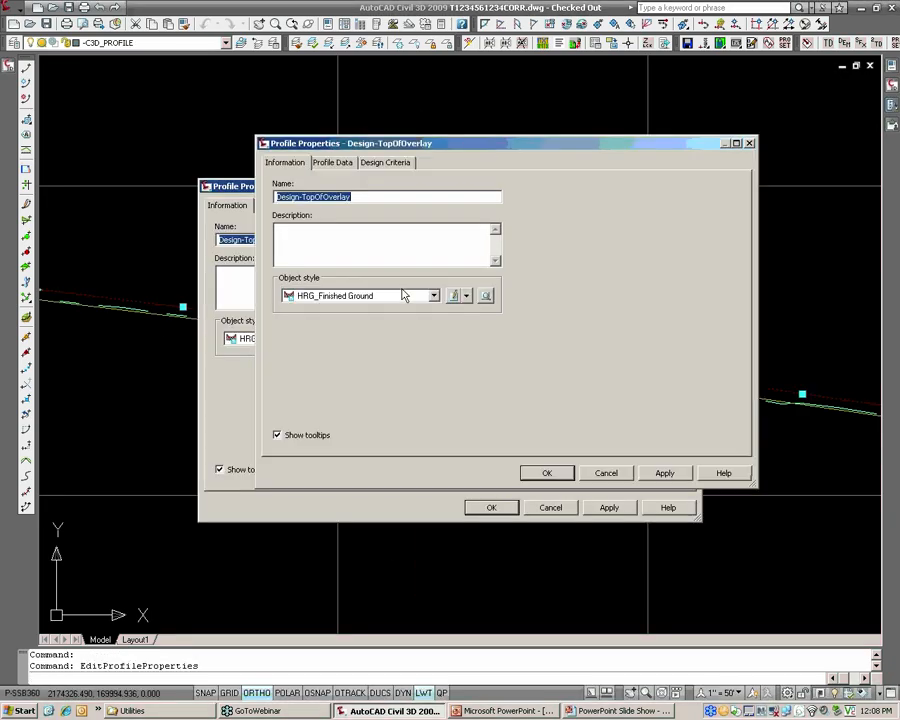
pyautogui.click(404, 295)
pyautogui.click(330, 308)
pyautogui.click(547, 473)
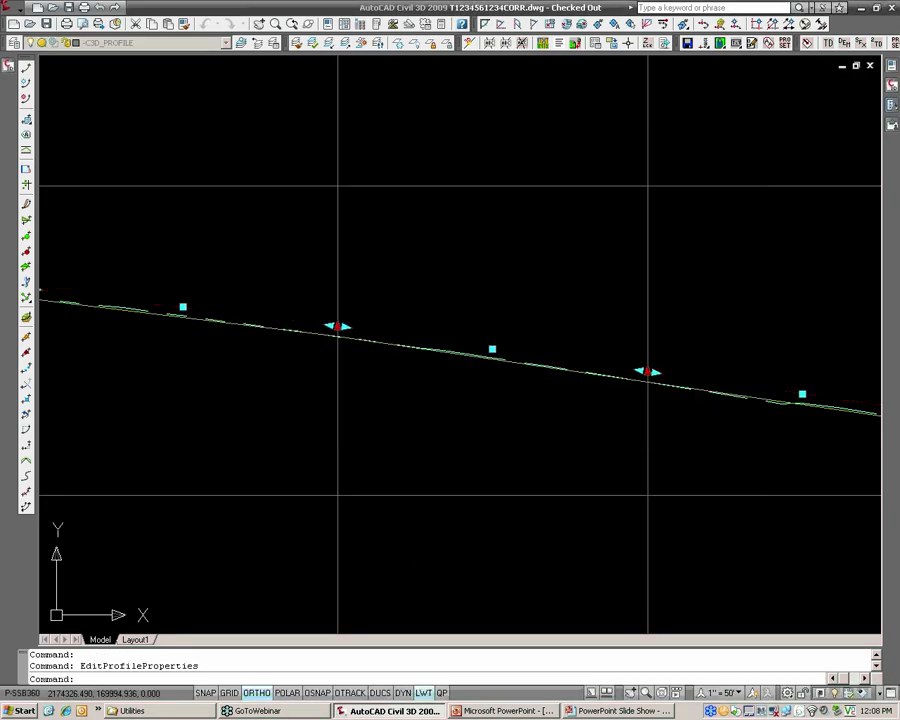
pyautogui.press('Escape')
pyautogui.press('Escape')
# Examine the remaining design profile and its vertical intersection points along the CL_HANOVER_RD profile view.
pyautogui.scroll(-3, 346, 310)
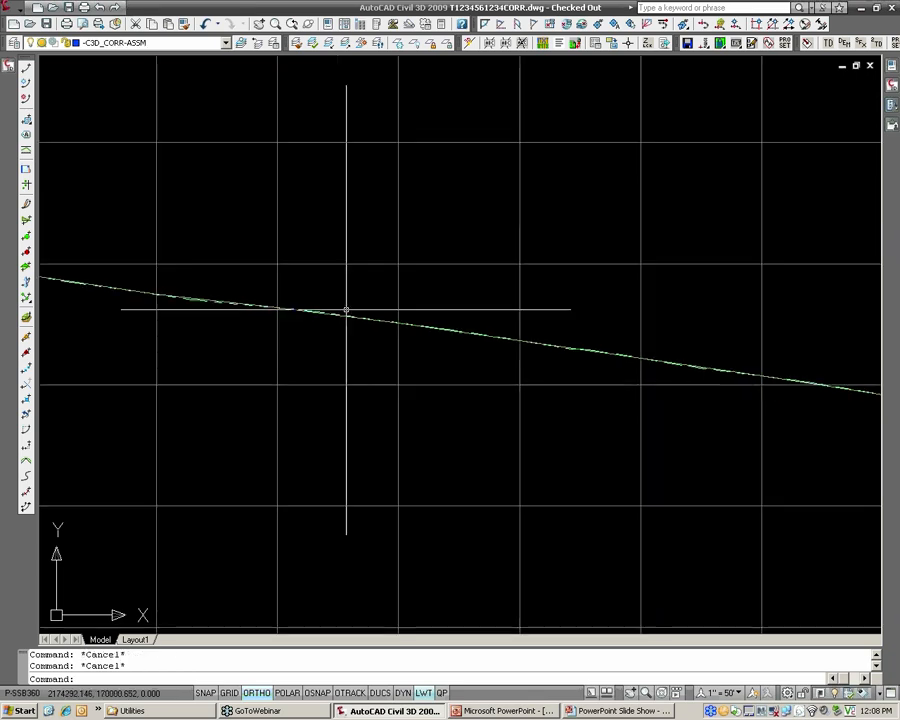
pyautogui.moveTo(201, 295); pyautogui.dragTo(512, 304, button='middle')
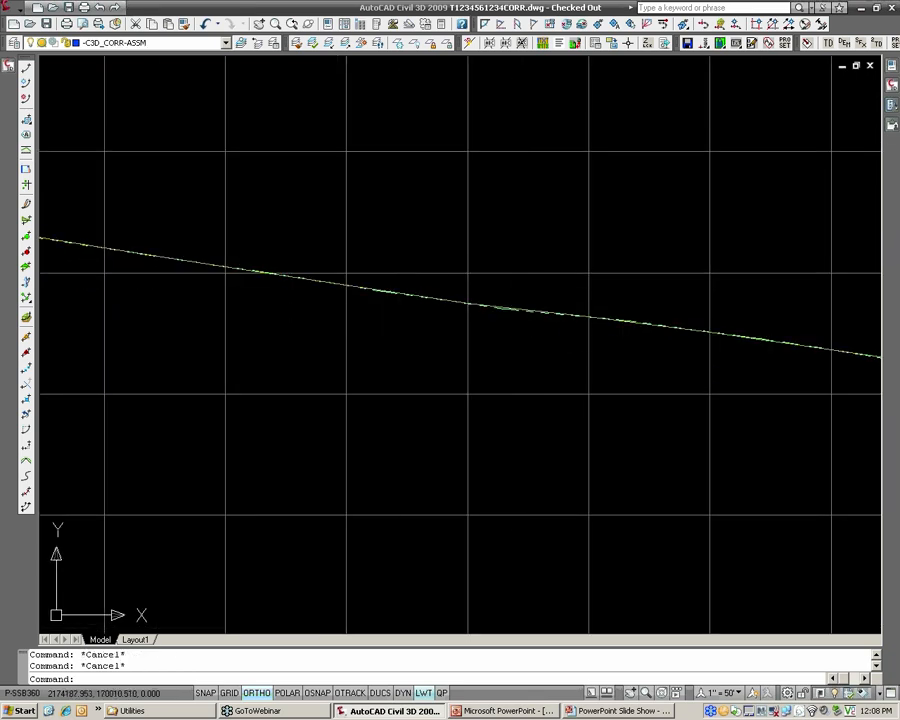
pyautogui.click(438, 288)
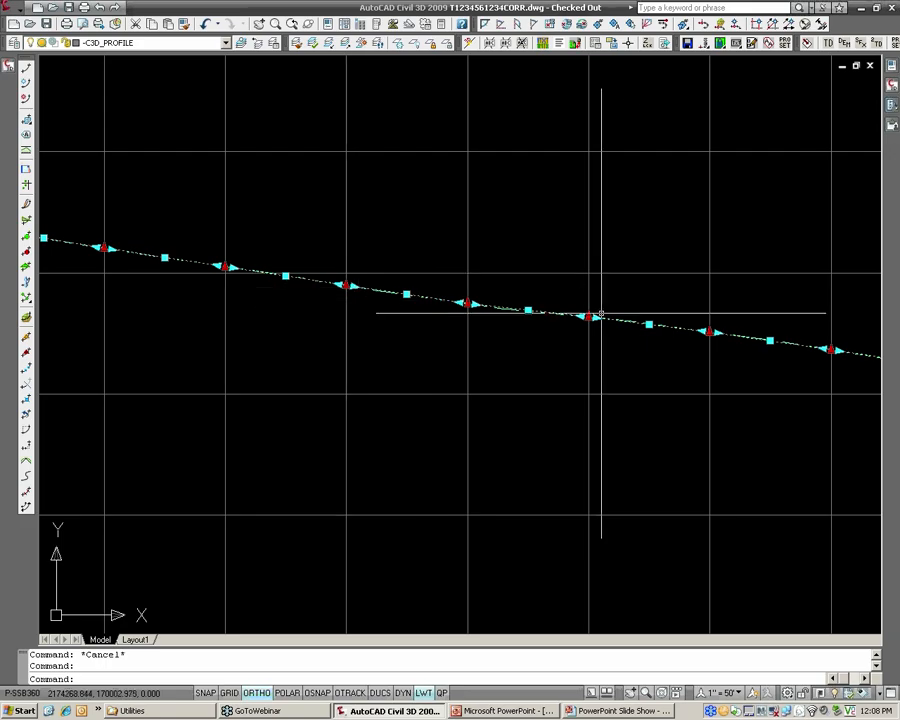
pyautogui.scroll(-5, 530, 315)
pyautogui.press('Escape')
pyautogui.scroll(-2, 514, 312)
pyautogui.press('Escape')
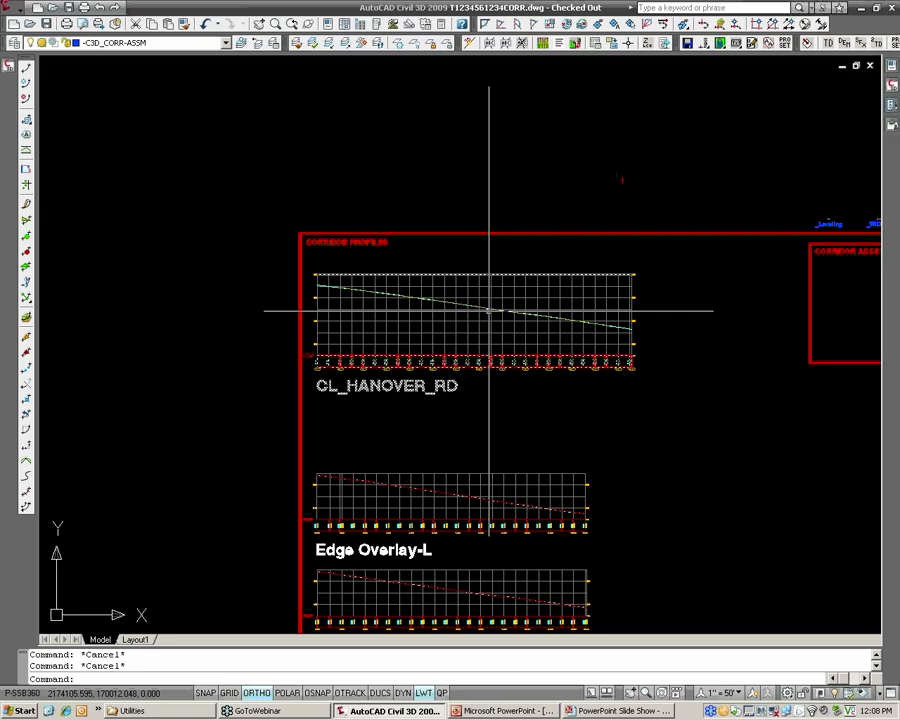
# Review the Edge Overlay-L and Edge Overlay-R profile views and select the Design-FinalEdge-L profile to inspect its points.
pyautogui.moveTo(490, 311); pyautogui.dragTo(435, 221, button='middle')
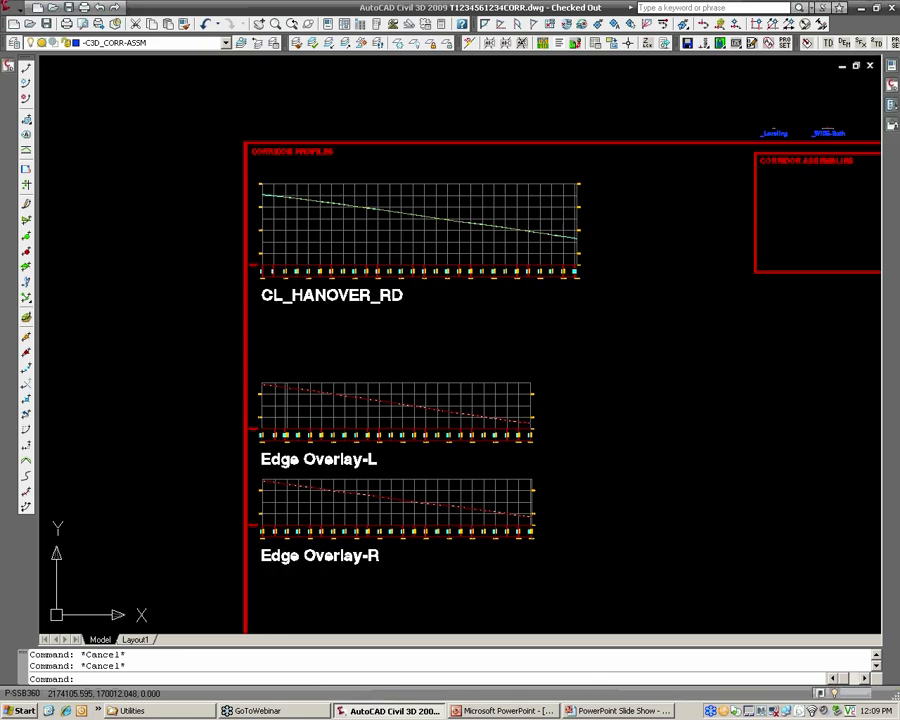
pyautogui.scroll(4, 396, 412)
pyautogui.scroll(-4, 400, 388)
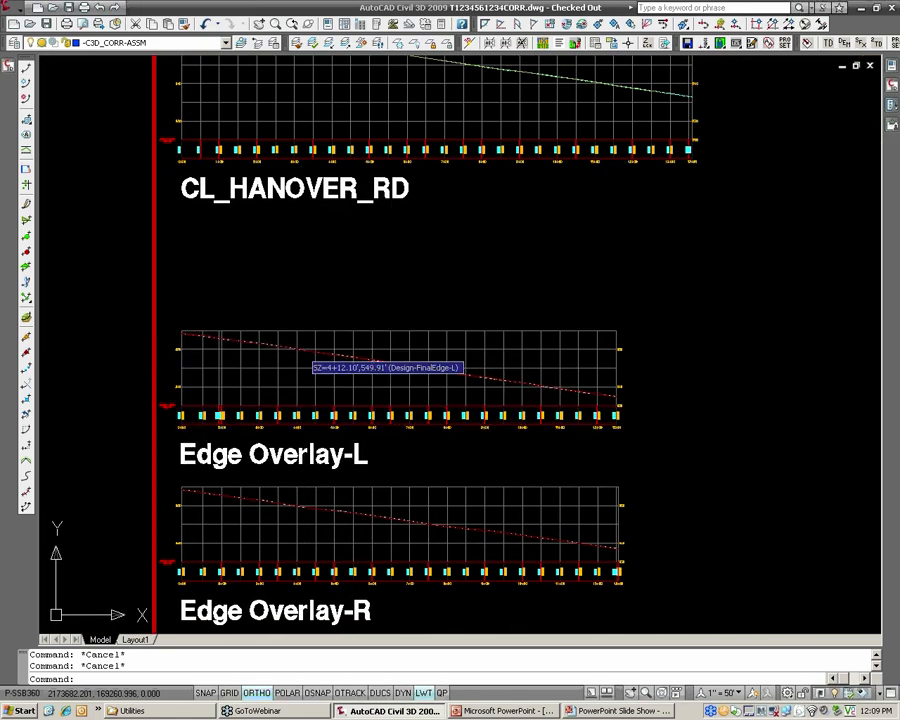
pyautogui.click(301, 350)
pyautogui.click(213, 467)
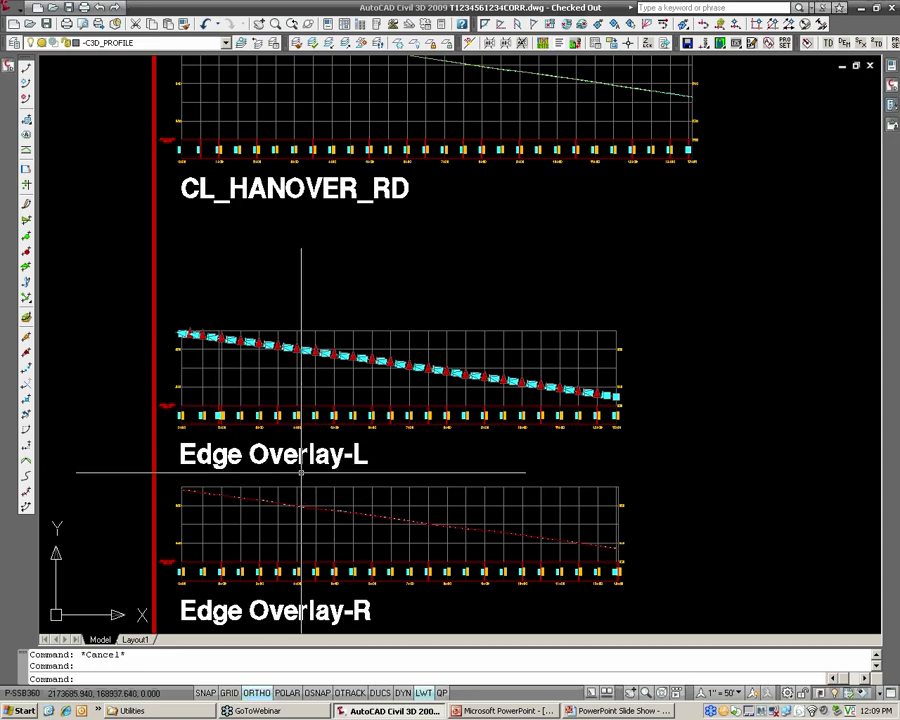
# Display the alignment layer on the road plan near the entrances and make -C3D_MASSHAUL the current layer.
pyautogui.scroll(-4, 305, 465)
pyautogui.scroll(-4, 305, 465)
pyautogui.moveTo(253, 430); pyautogui.dragTo(488, 470, button='middle')
pyautogui.scroll(3, 303, 478)
pyautogui.press('Escape')
pyautogui.press('Escape')
pyautogui.scroll(5, 331, 453)
pyautogui.scroll(5, 331, 453)
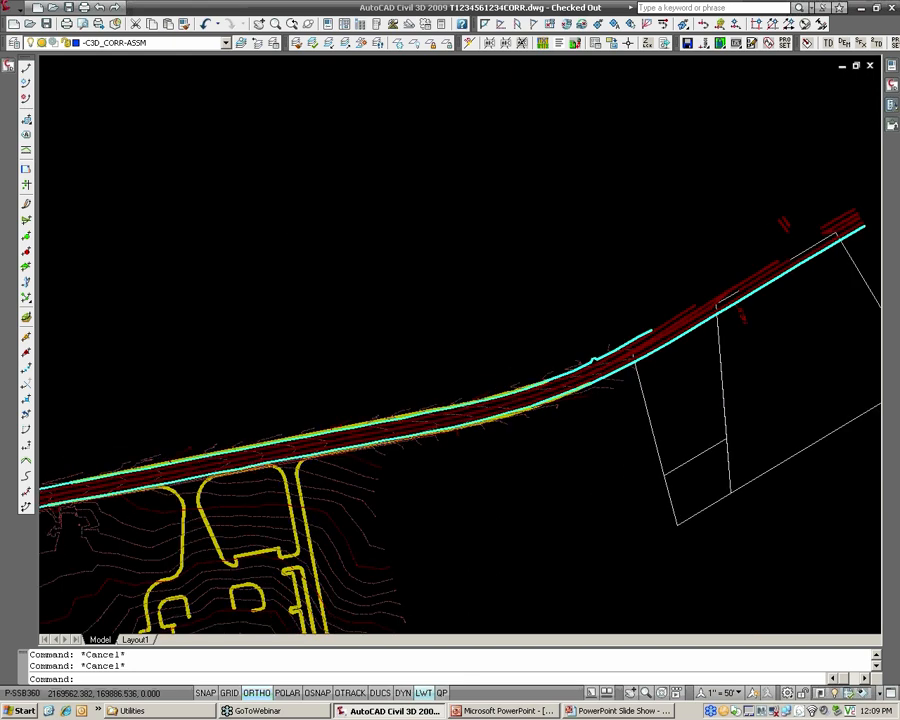
pyautogui.click(177, 43)
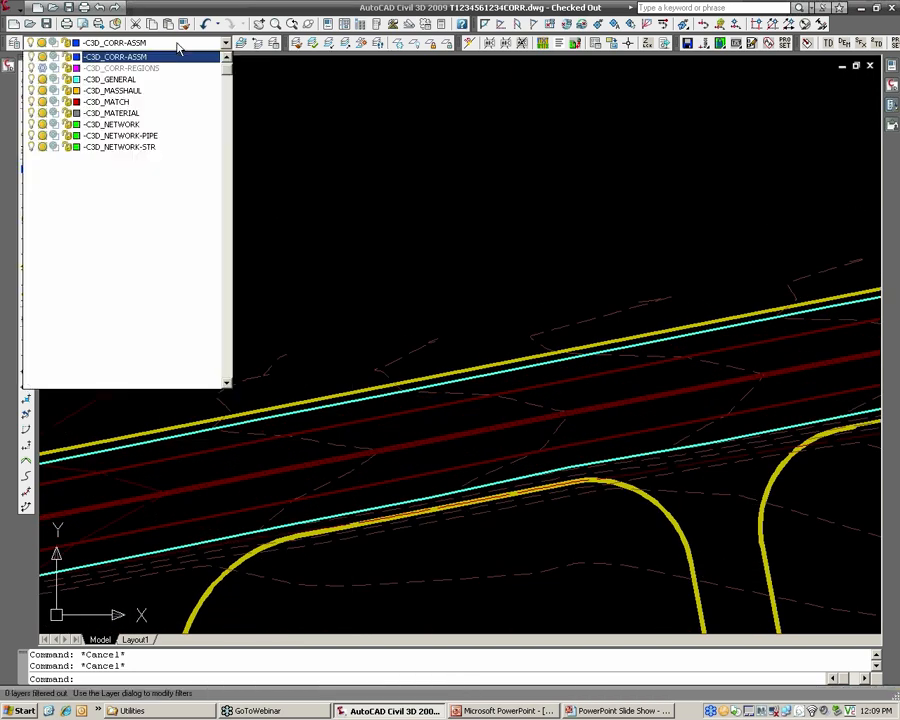
pyautogui.click(112, 135)
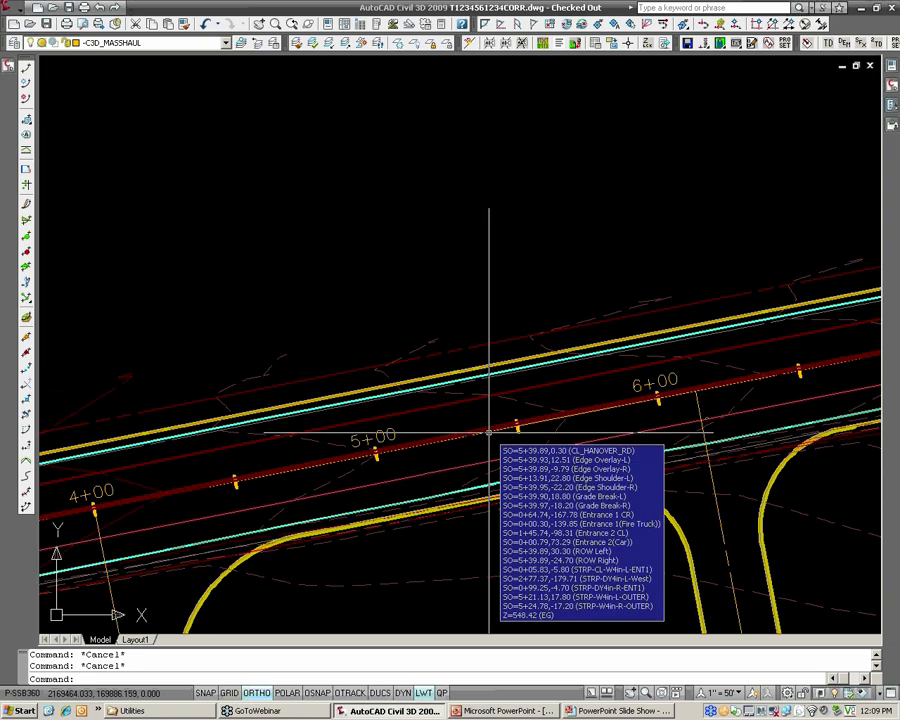
# Send the external reference covering the road to the back of the display order, behind the alignments.
pyautogui.scroll(2, 424, 400)
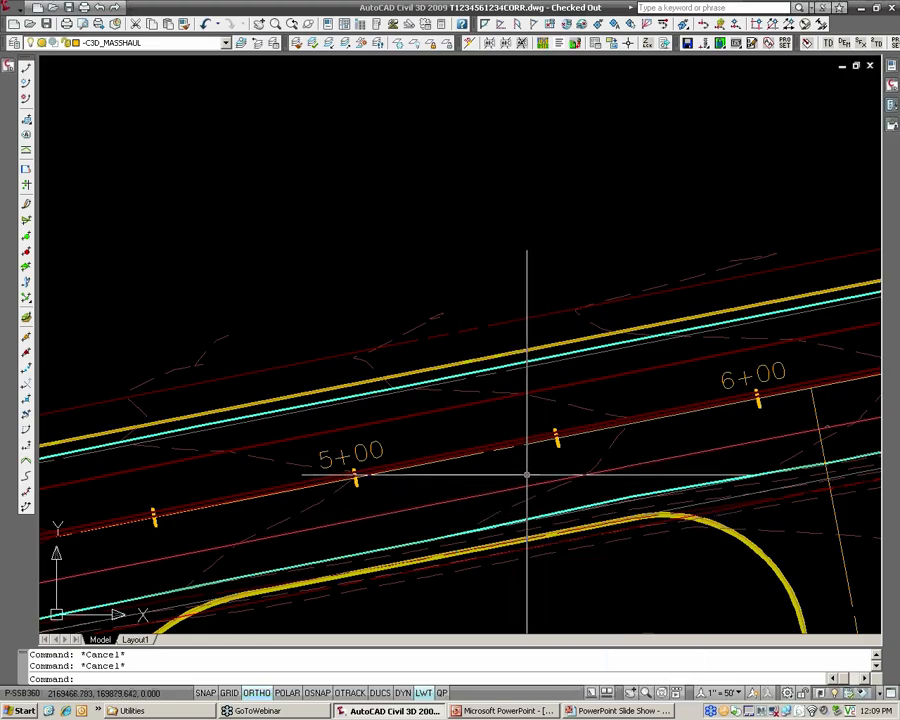
pyautogui.scroll(2, 500, 441)
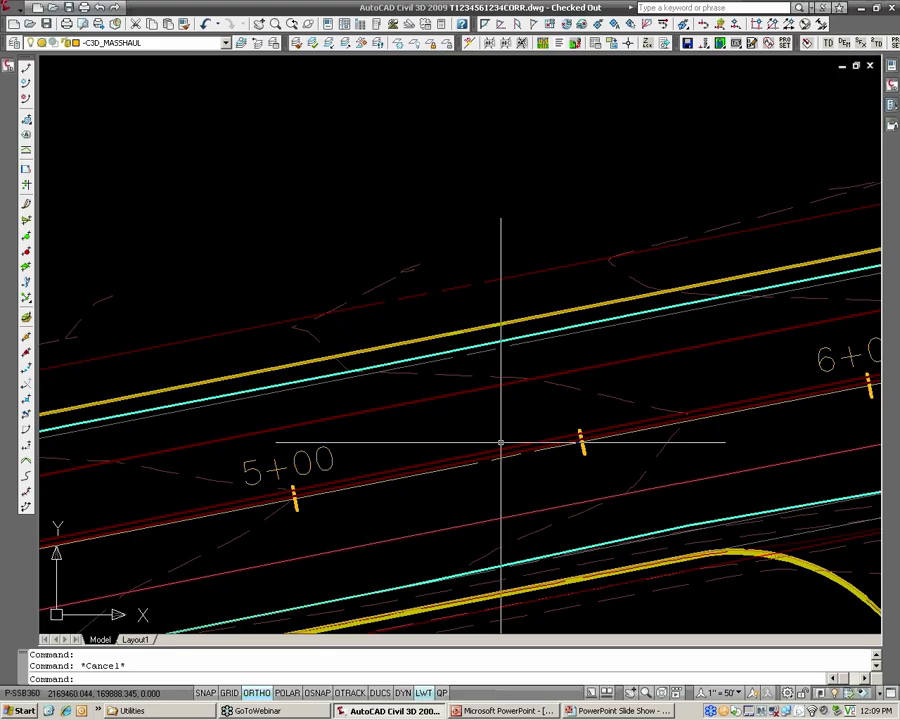
pyautogui.click(498, 382)
pyautogui.rightClick(502, 386)
pyautogui.moveTo(557, 481)
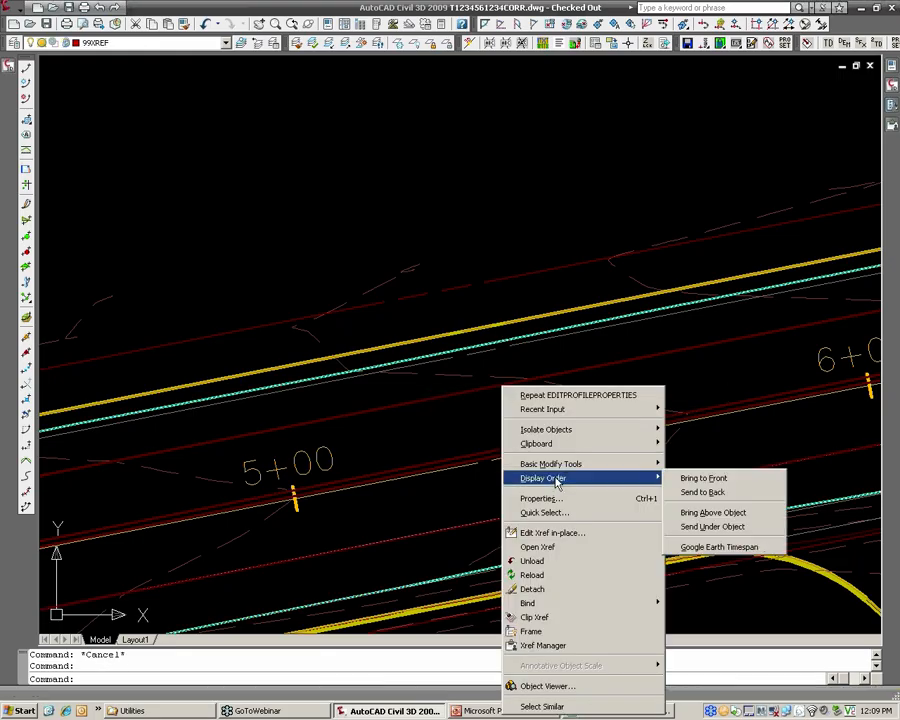
pyautogui.click(703, 492)
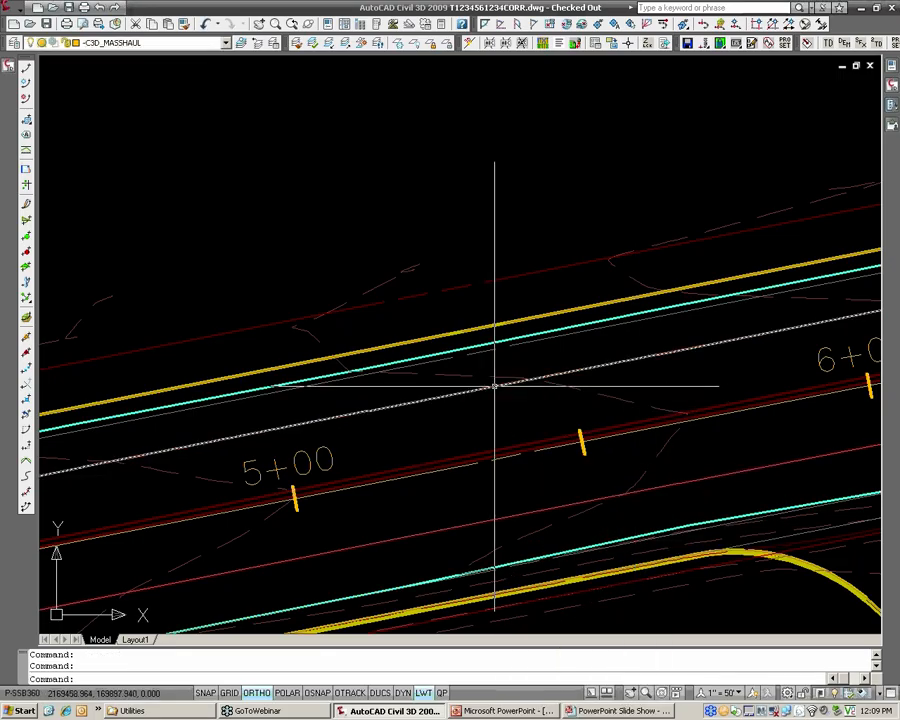
# Select the two red overlay edge alignments on either side of the road centerline and examine them around station 5+00.
pyautogui.click(494, 385)
pyautogui.click(536, 511)
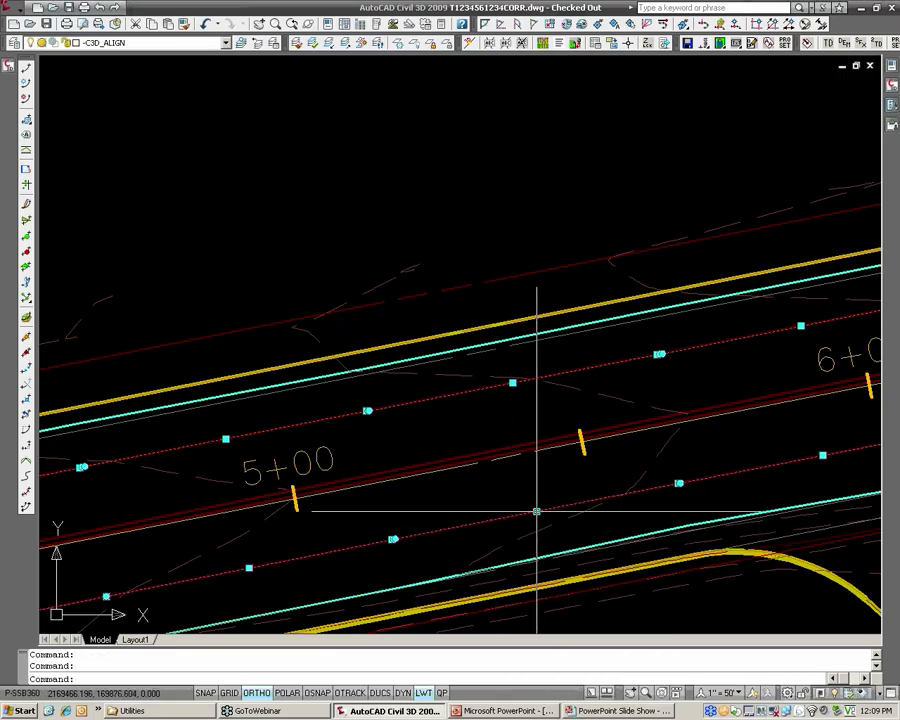
pyautogui.scroll(4, 478, 522)
pyautogui.scroll(-4, 480, 520)
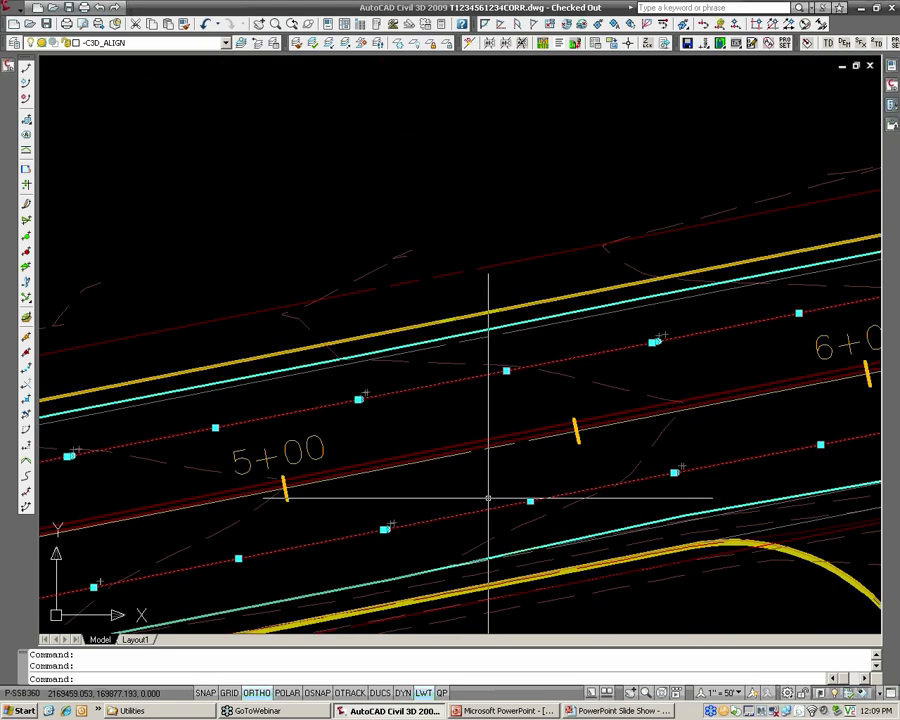
pyautogui.moveTo(488, 497)
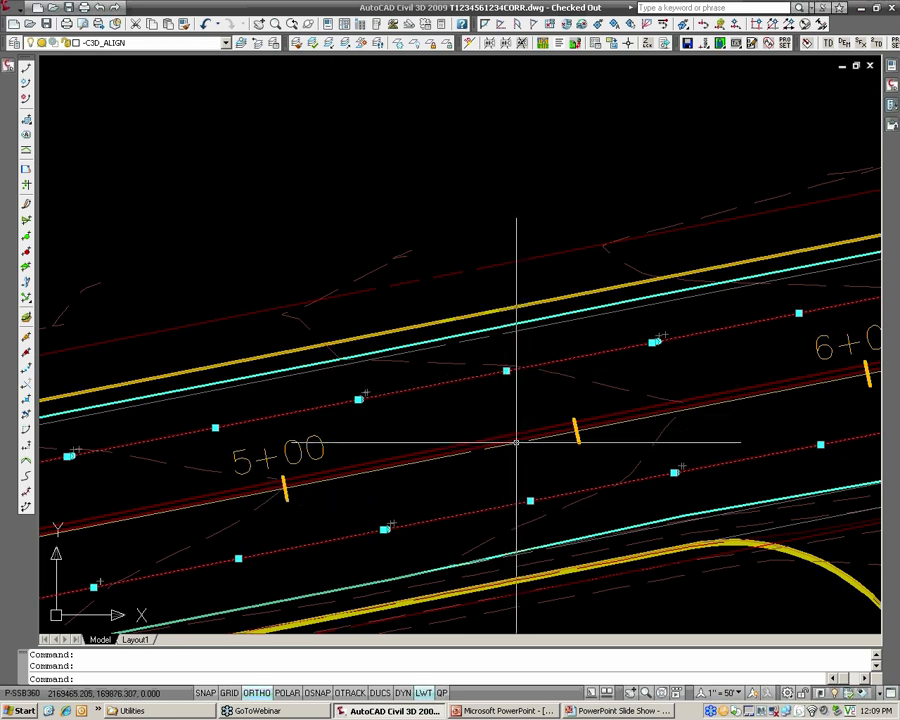
pyautogui.scroll(-2, 516, 447)
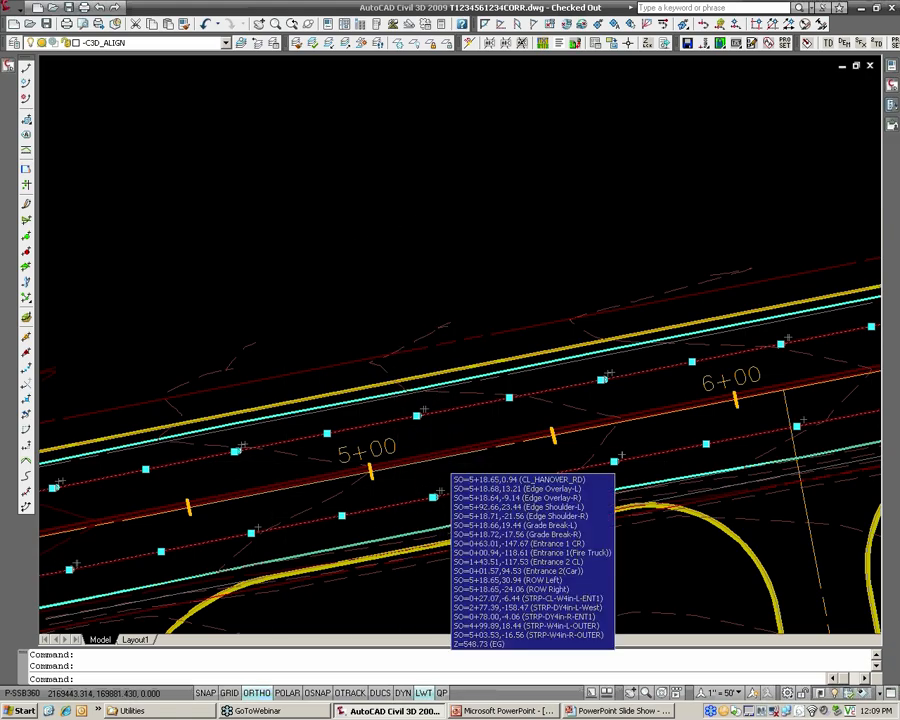
pyautogui.scroll(-5, 438, 458)
pyautogui.scroll(7, 440, 458)
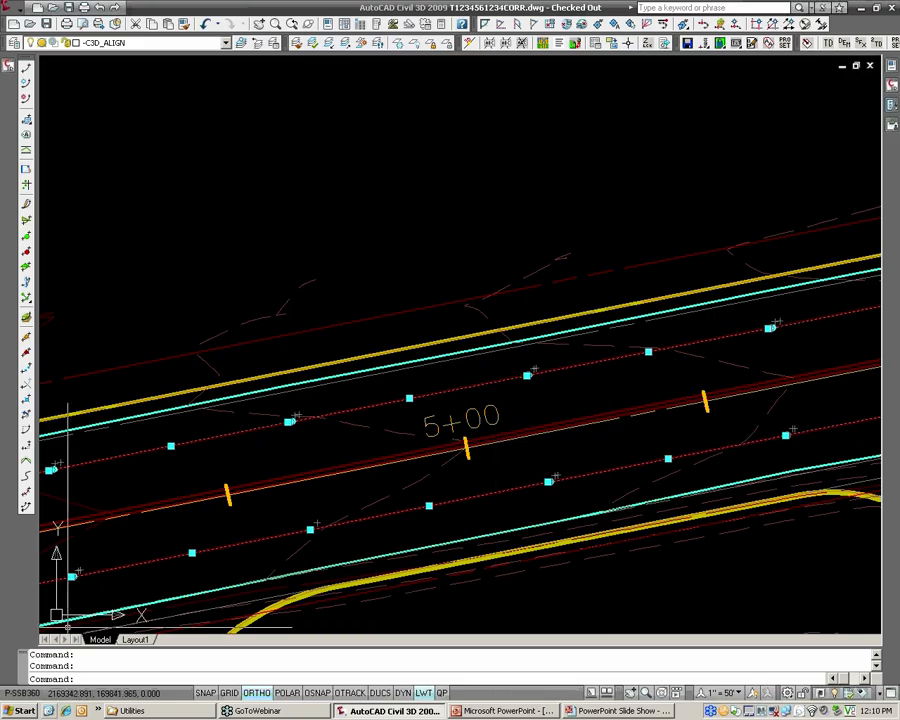
# Switch to Xsection Sketch.bmp in Paint and draw a medium-thick dark red line from the 1% side's outer edge up to the centerline.
pyautogui.hotkey('alt', 'Tab')
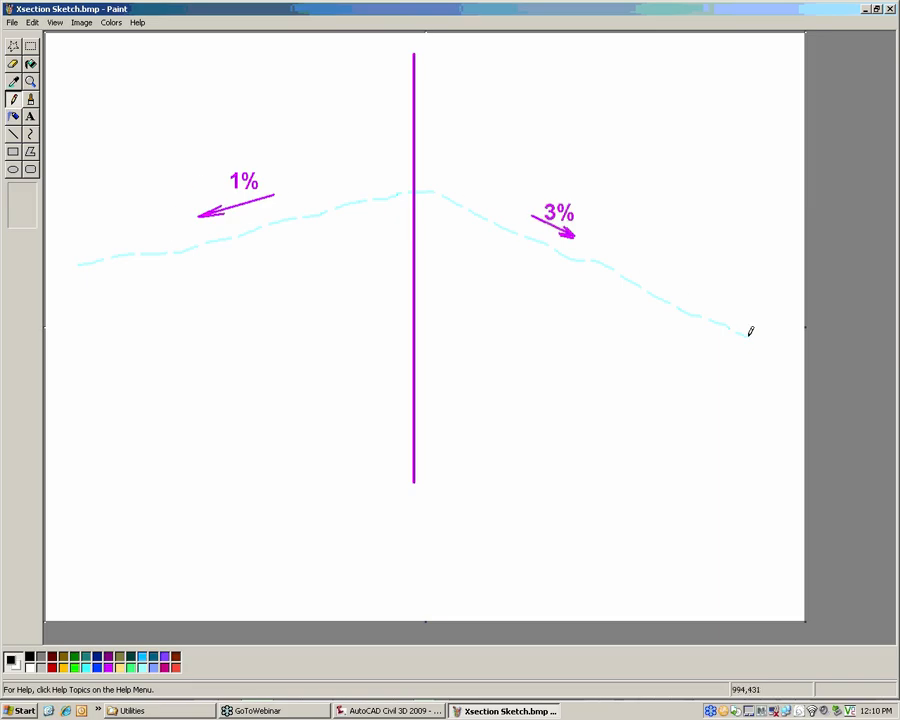
pyautogui.click(13, 134)
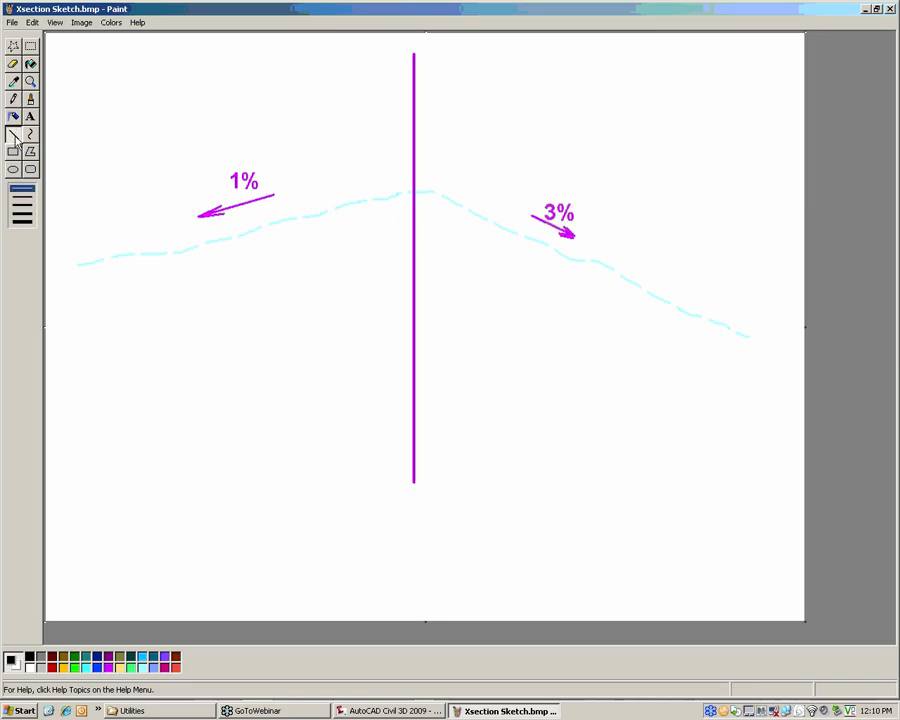
pyautogui.click(21, 205)
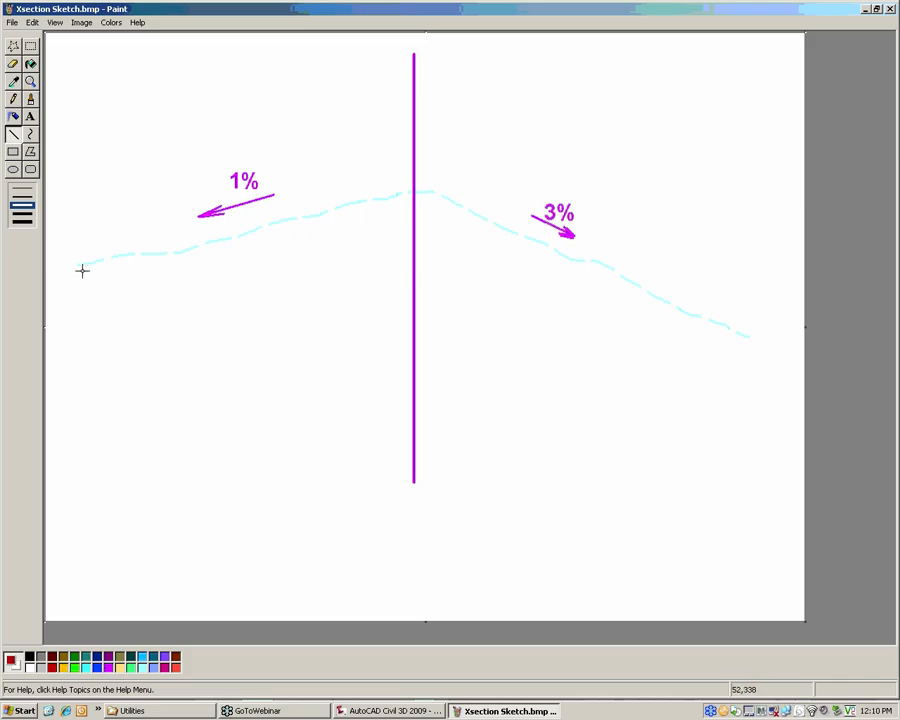
pyautogui.moveTo(76, 265); pyautogui.dragTo(416, 154)
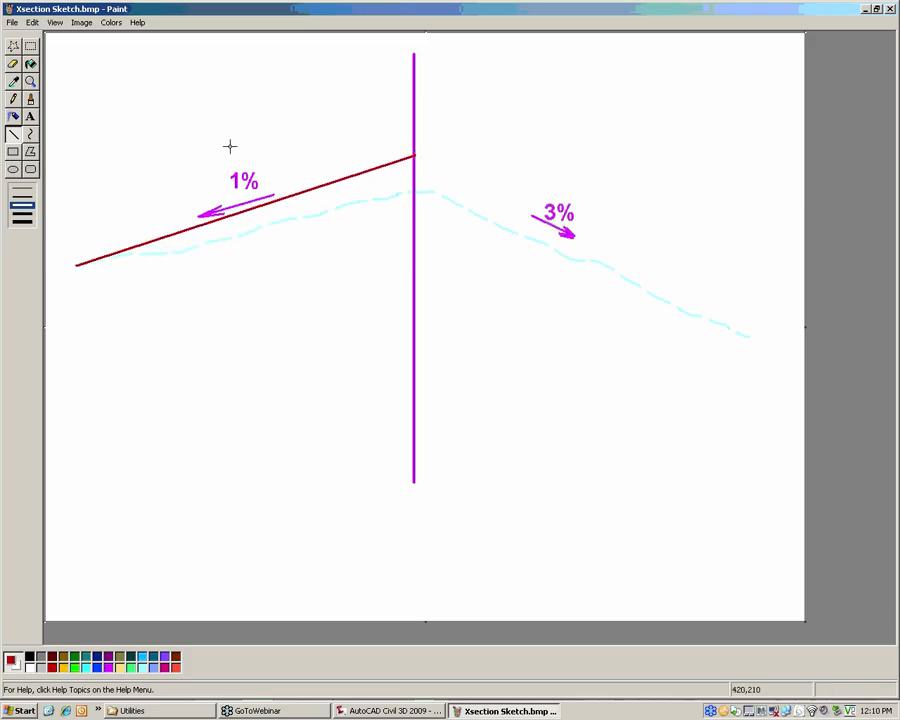
# Label the dark red line "2%" with matching text above it.
pyautogui.click(30, 118)
pyautogui.moveTo(267, 115); pyautogui.dragTo(340, 152)
pyautogui.write('2')
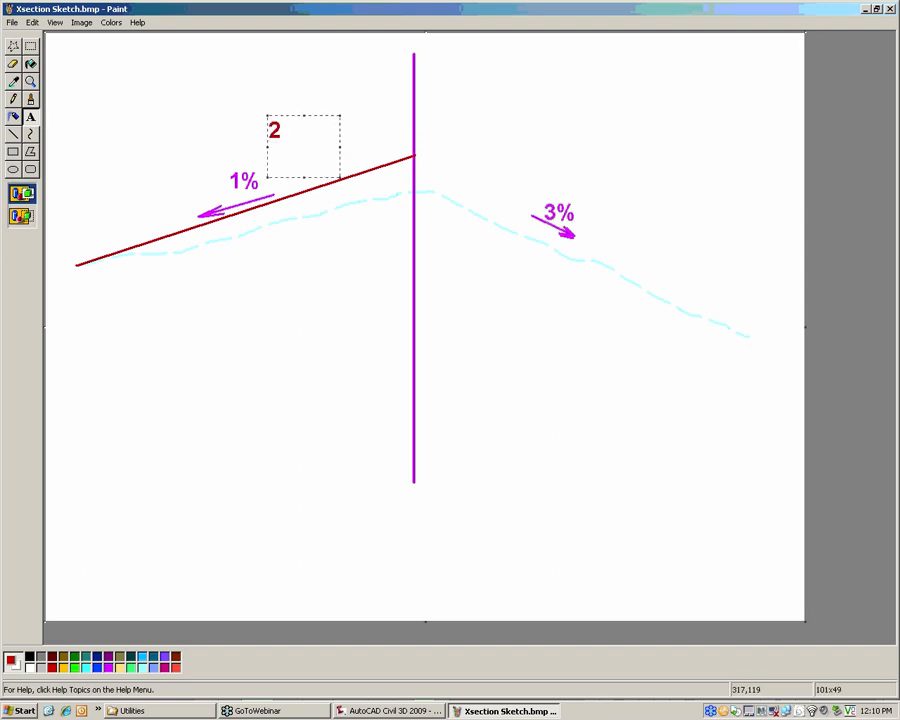
pyautogui.write('%')
pyautogui.click(352, 254)
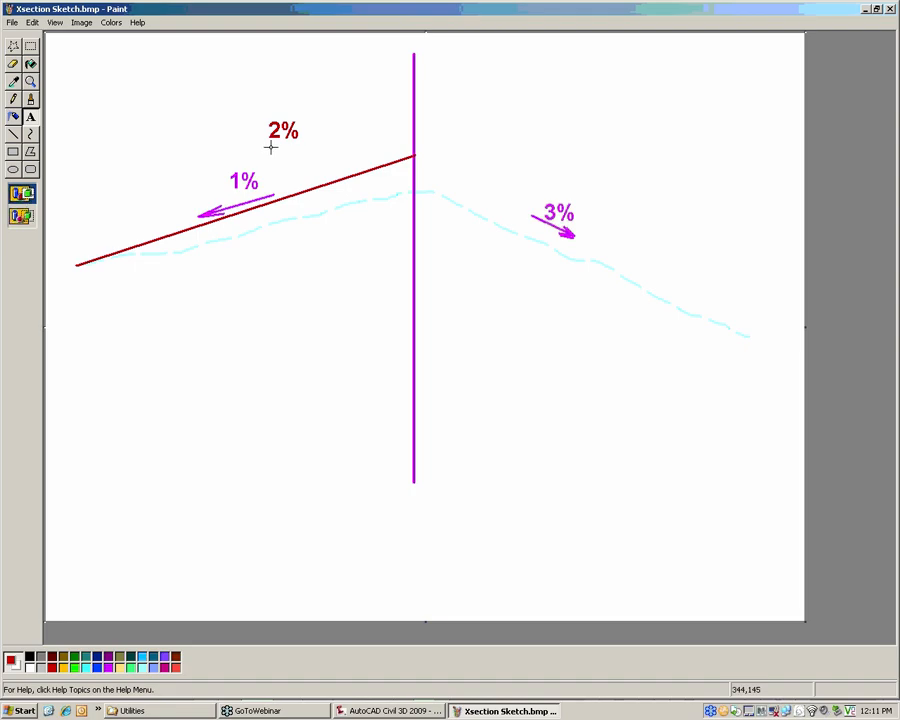
# Draw a dark red line on the 3% side from the first line's centerline end down to the outer edge.
pyautogui.click(14, 134)
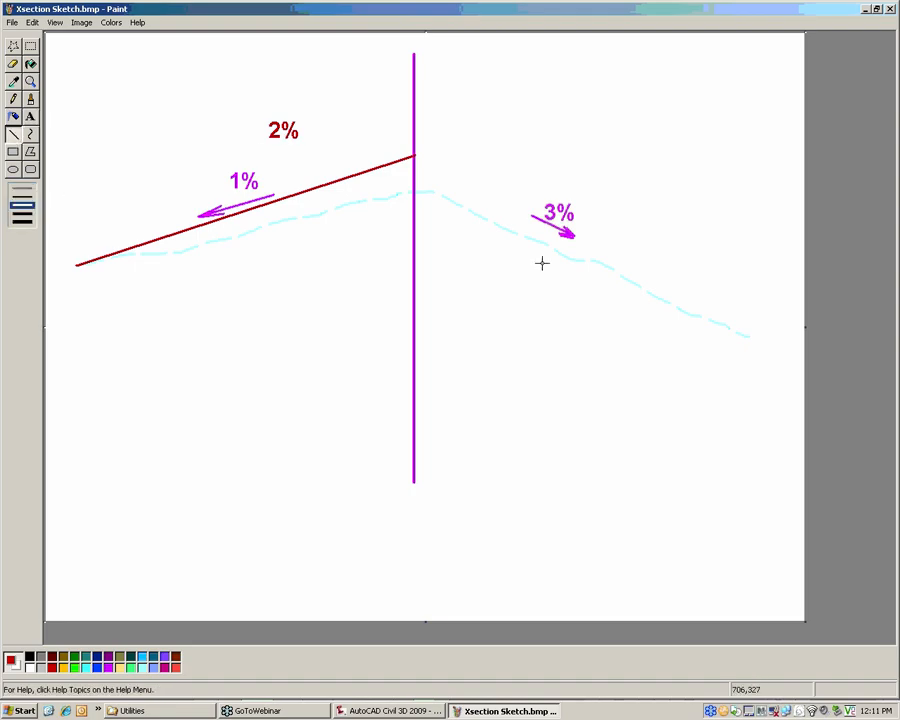
pyautogui.moveTo(418, 185); pyautogui.dragTo(766, 341)
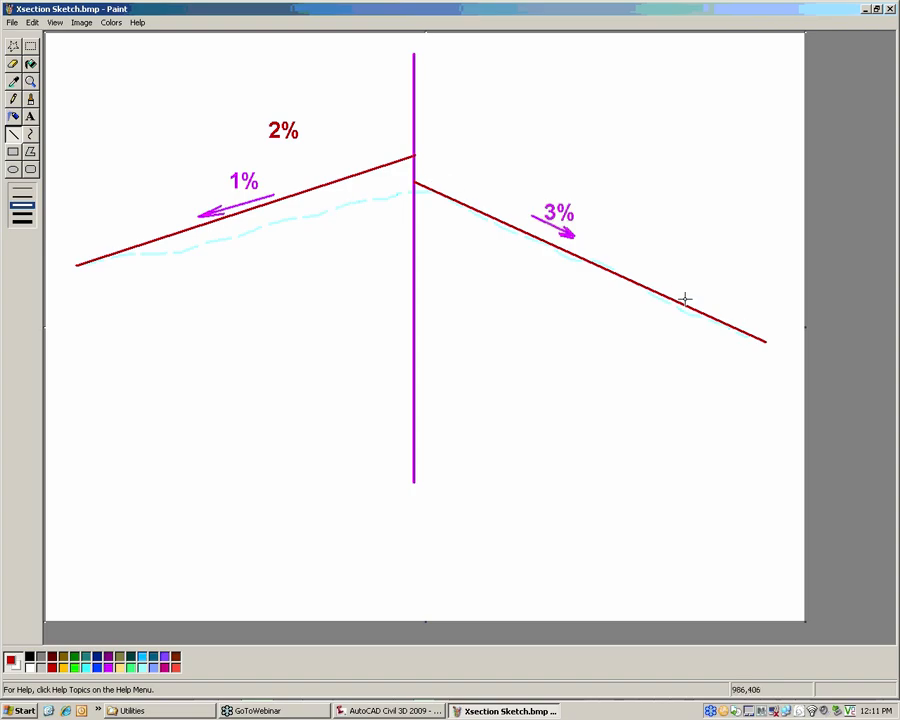
pyautogui.click(44, 36)
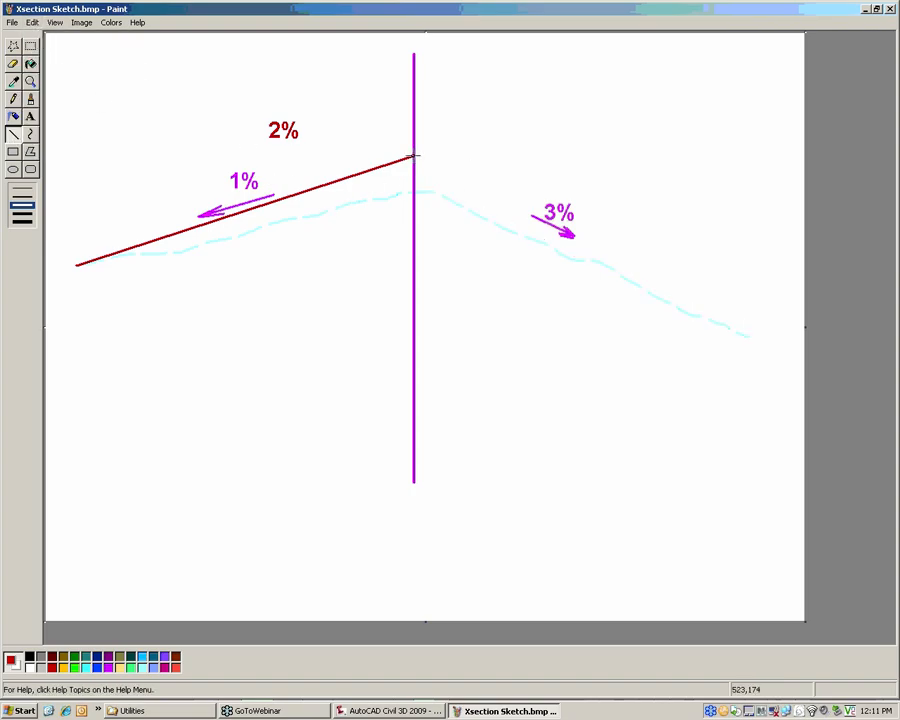
pyautogui.moveTo(414, 156); pyautogui.dragTo(775, 322)
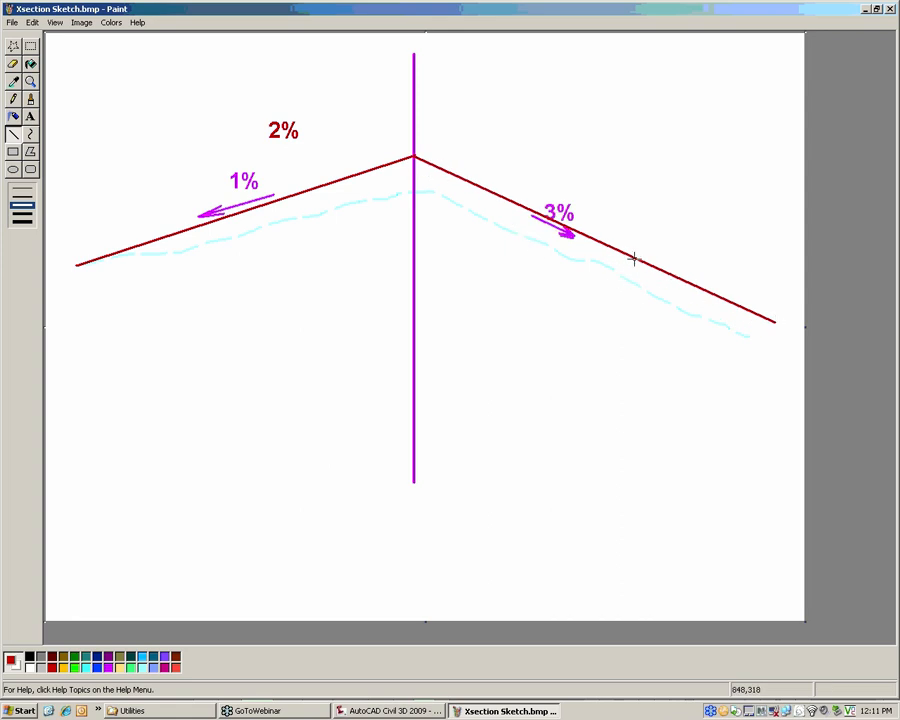
# Shade the area between the dark red lines and the dashed existing surface with the red Airbrush on both sides.
pyautogui.click(13, 116)
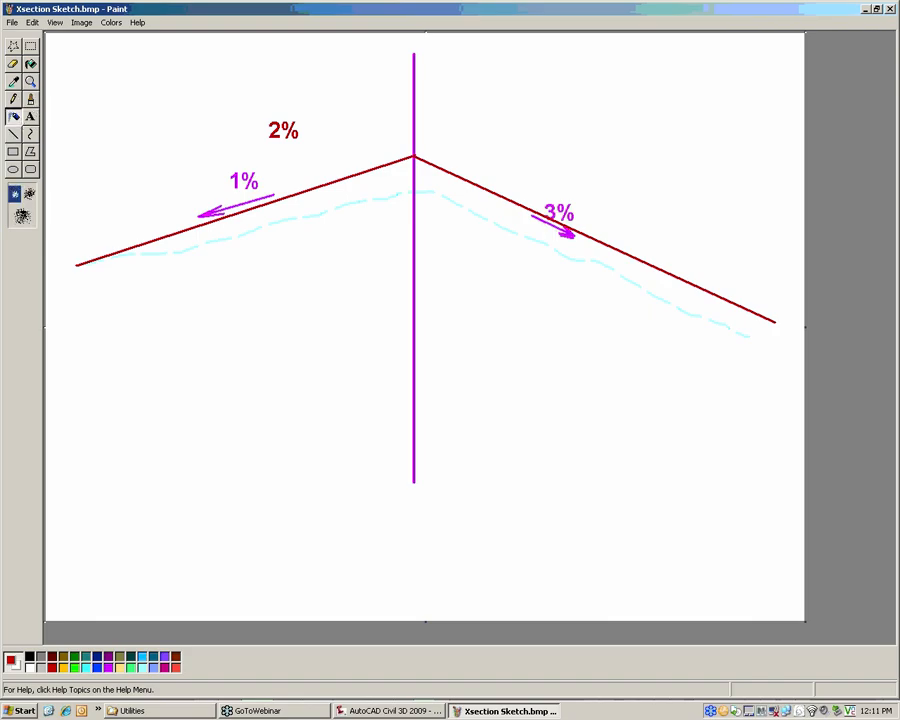
pyautogui.moveTo(143, 248)
pyautogui.mouseDown()
pyautogui.moveTo(388, 185)
pyautogui.moveTo(410, 165)
pyautogui.moveTo(690, 300)
pyautogui.moveTo(766, 320)
pyautogui.moveTo(585, 244)
pyautogui.moveTo(490, 190)
pyautogui.moveTo(374, 171)
pyautogui.moveTo(327, 182)
pyautogui.mouseUp()
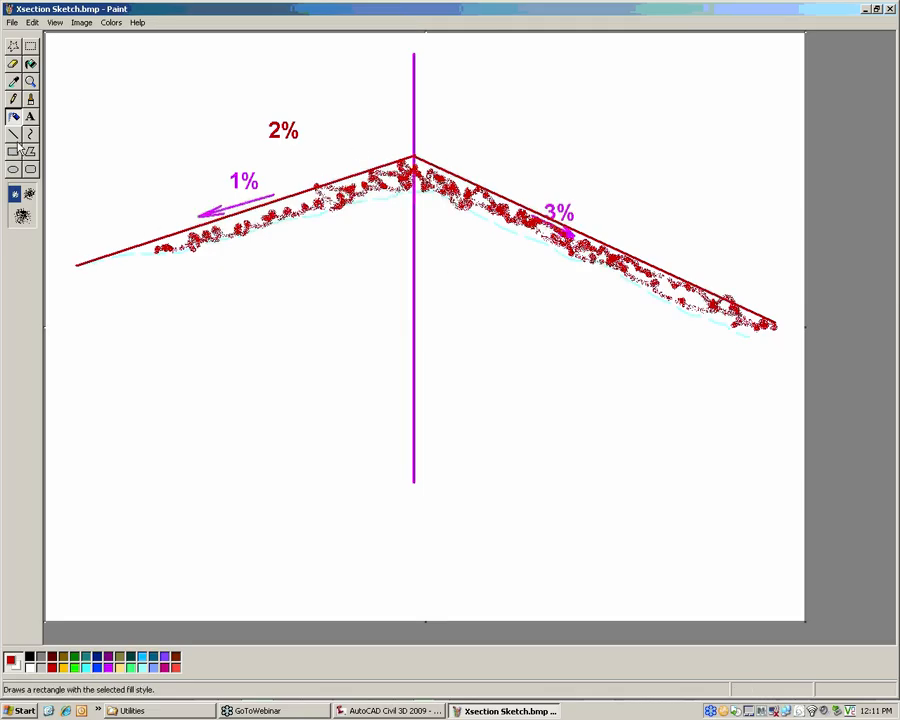
# Draw bright green overlay lines just above both dark red slopes and add the green shoulder outlines at each outer edge.
pyautogui.click(13, 133)
pyautogui.click(74, 667)
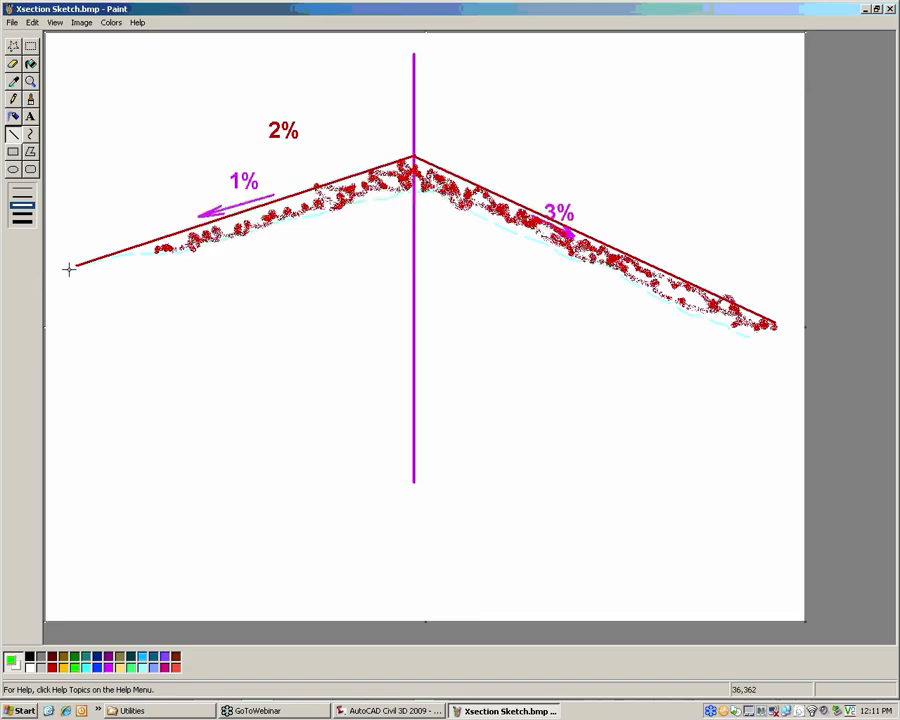
pyautogui.moveTo(72, 260); pyautogui.dragTo(776, 350)
pyautogui.moveTo(776, 318)
pyautogui.mouseDown()
pyautogui.moveTo(818, 315)
pyautogui.moveTo(818, 365)
pyautogui.mouseUp()
pyautogui.moveTo(72, 262)
pyautogui.mouseDown()
pyautogui.moveTo(71, 290)
pyautogui.moveTo(60, 264)
pyautogui.moveTo(48, 265)
pyautogui.moveTo(70, 274)
pyautogui.moveTo(45, 299)
pyautogui.mouseUp()
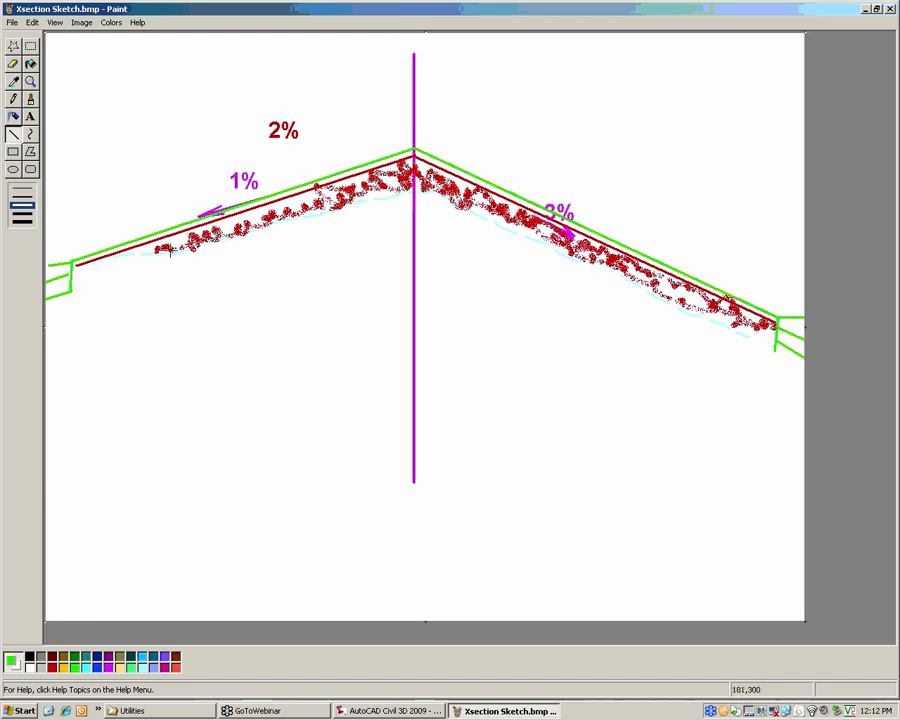
# Mark both outer ends and the centerline peak of the dark red lines with small magenta circles.
pyautogui.click(13, 169)
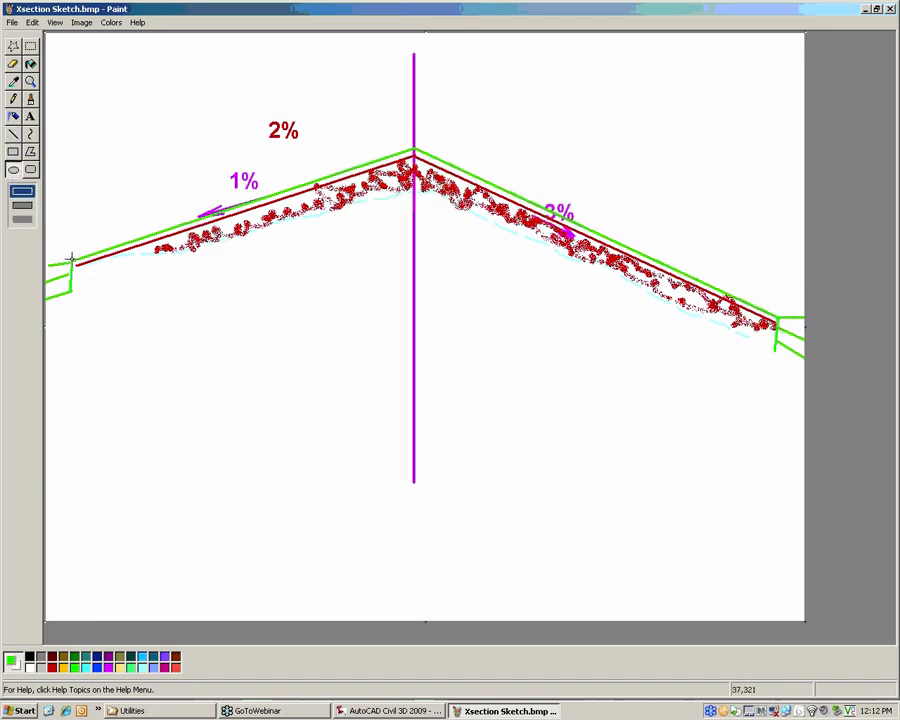
pyautogui.moveTo(70, 256); pyautogui.dragTo(87, 272)
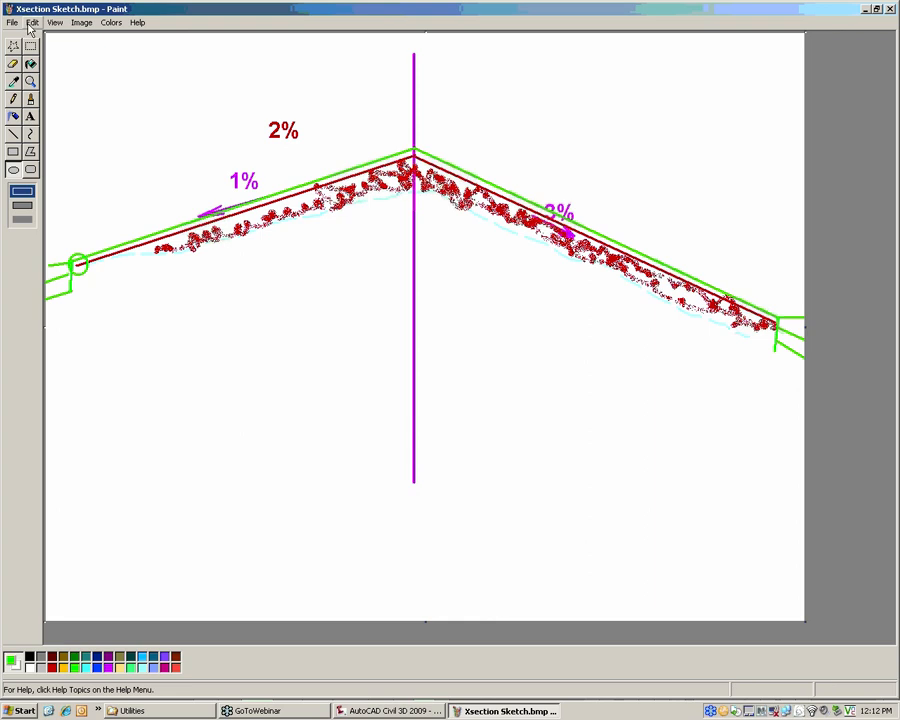
pyautogui.click(32, 22)
pyautogui.click(43, 38)
pyautogui.click(108, 667)
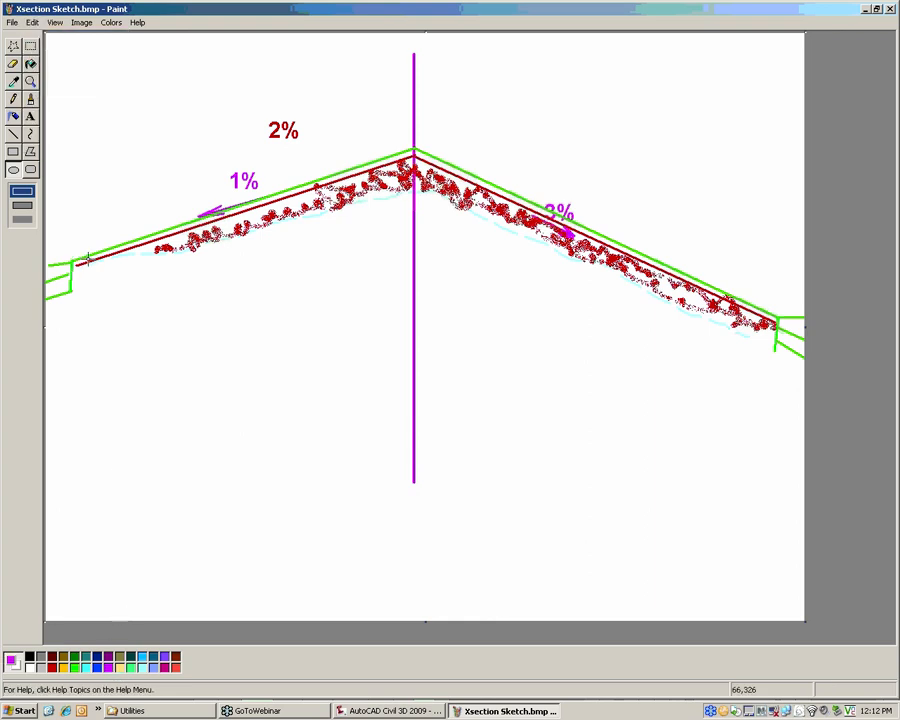
pyautogui.moveTo(72, 260); pyautogui.dragTo(84, 274)
pyautogui.moveTo(406, 150); pyautogui.dragTo(420, 162)
pyautogui.moveTo(766, 316); pyautogui.dragTo(782, 330)
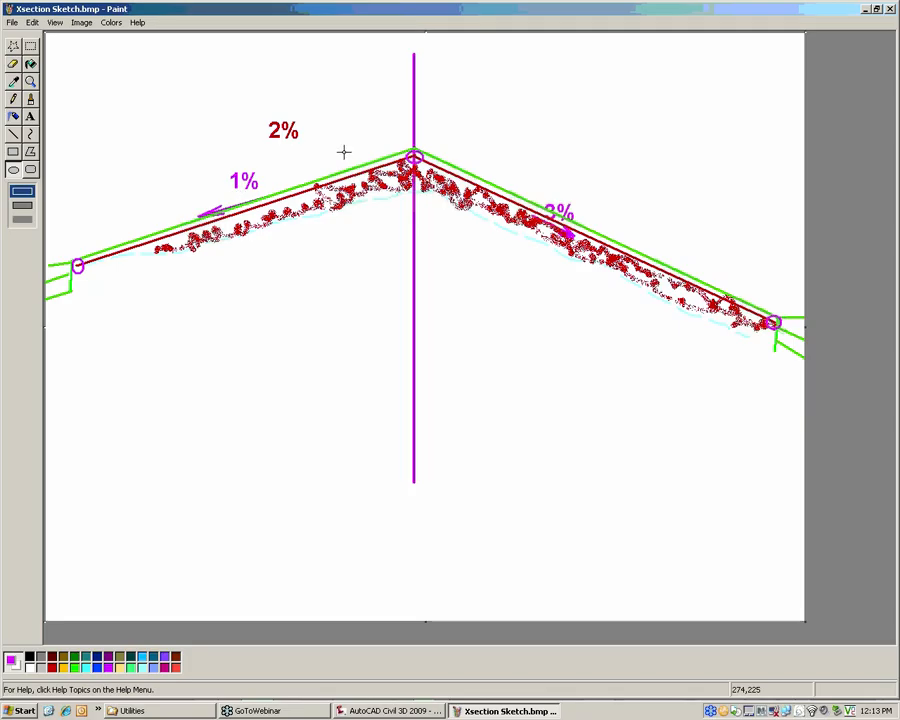
# Close the cross-section sketch, return to the Civil 3D road drawing and clear the alignment selection.
pyautogui.click(891, 10)
pyautogui.click(450, 373)
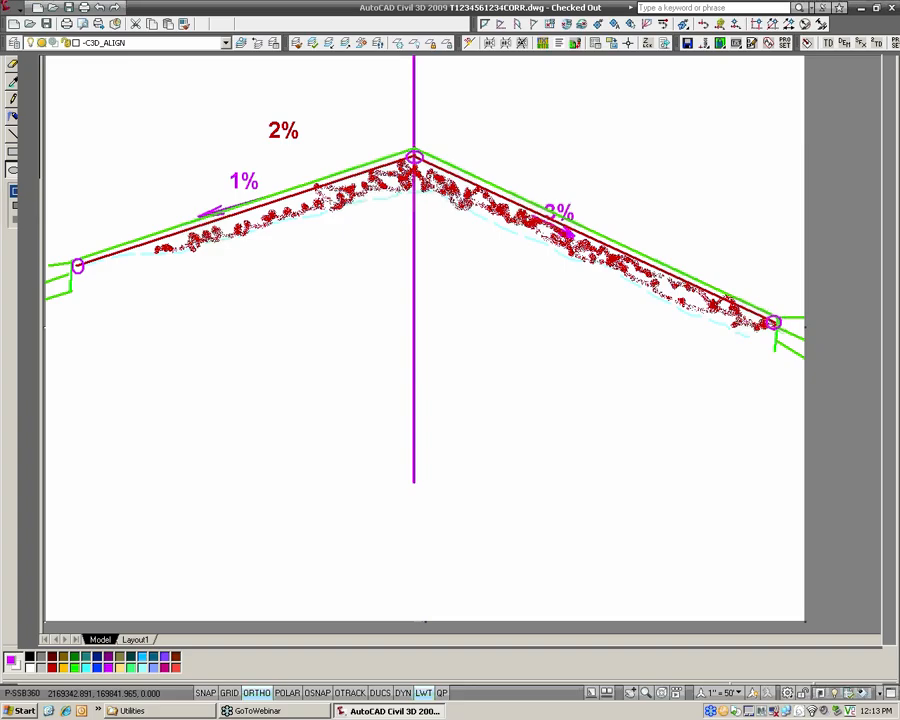
pyautogui.scroll(-8, 440, 376)
pyautogui.press('Escape')
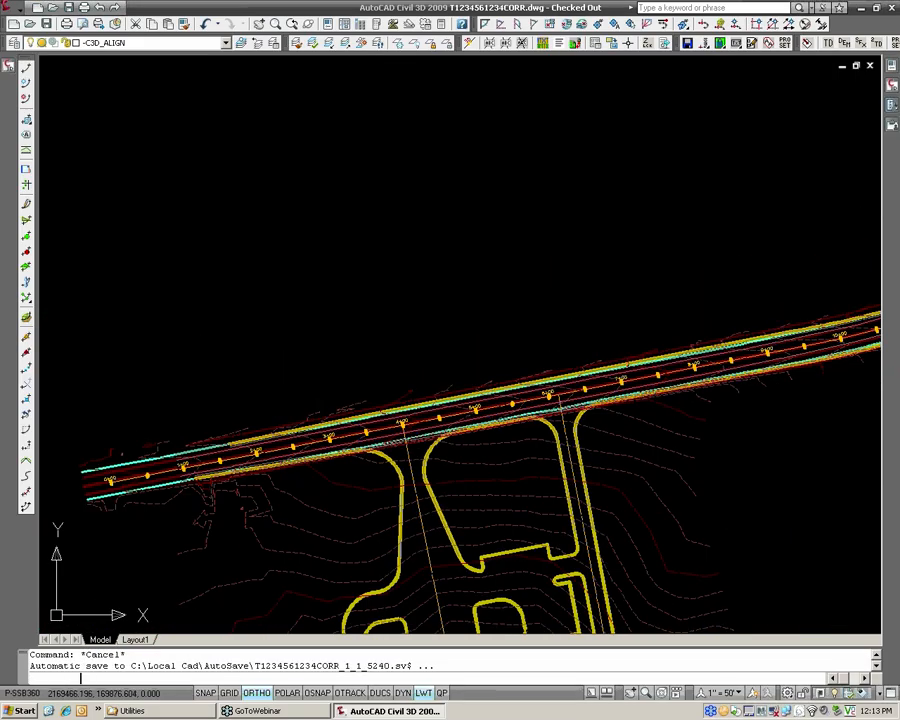
pyautogui.scroll(-4, 545, 388)
pyautogui.moveTo(540, 387); pyautogui.dragTo(246, 398, button='middle')
pyautogui.press('Escape')
# Review the CL_HANOVER_RD, Edge Overlay-L and Edge Overlay-R profile views beside the road plan.
pyautogui.scroll(-4, 491, 390)
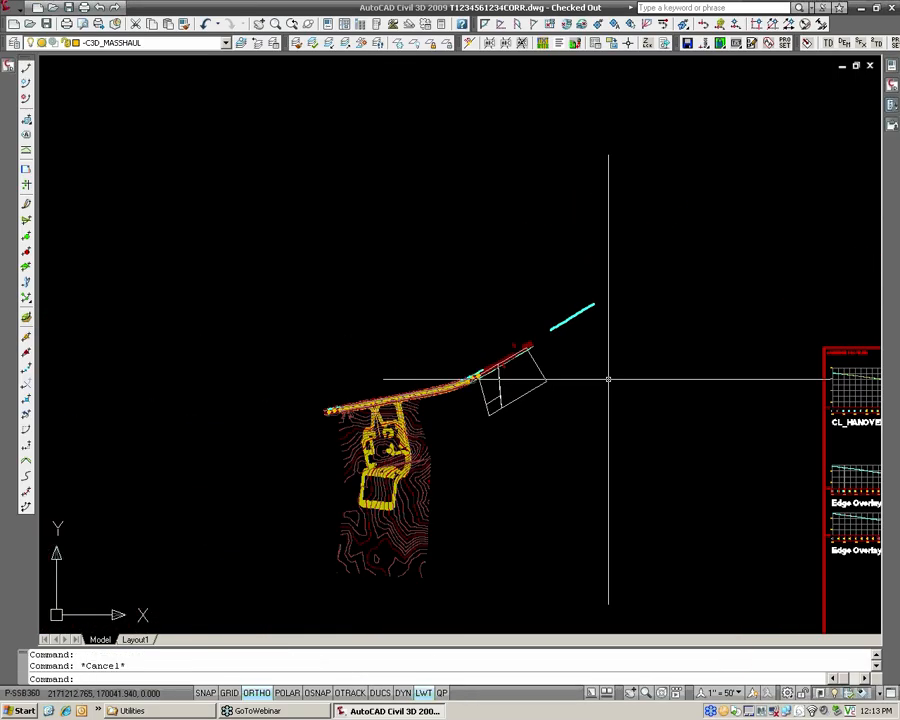
pyautogui.moveTo(850, 405); pyautogui.dragTo(504, 416, button='middle')
pyautogui.scroll(4, 605, 474)
pyautogui.scroll(2, 418, 351)
pyautogui.moveTo(570, 469)
pyautogui.mouseDown(button='middle')
pyautogui.moveTo(407, 349)
pyautogui.moveTo(414, 333)
pyautogui.mouseUp(button='middle')
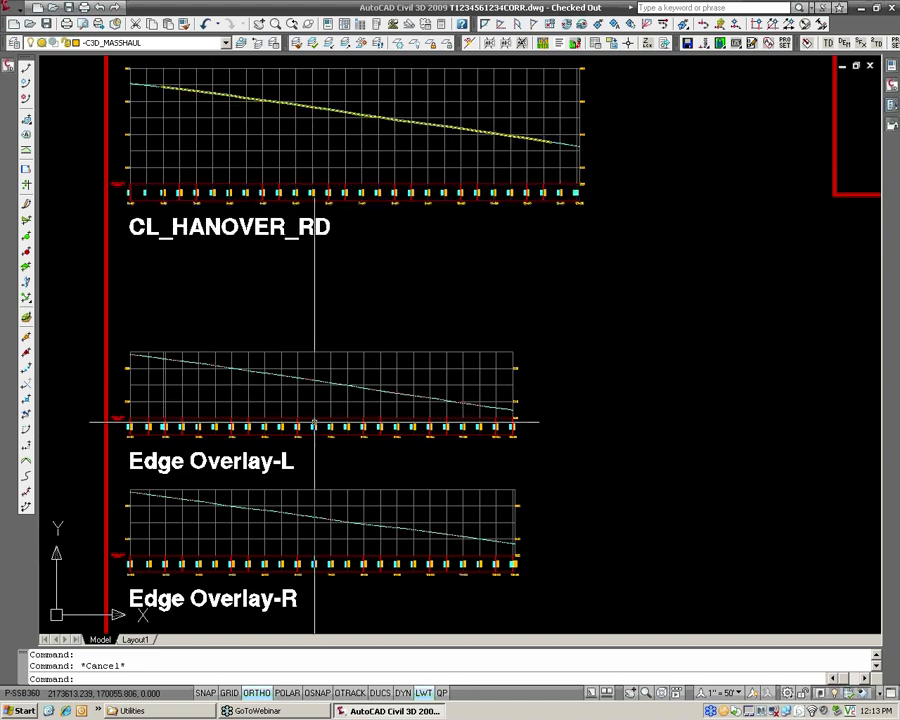
pyautogui.scroll(-4, 406, 460)
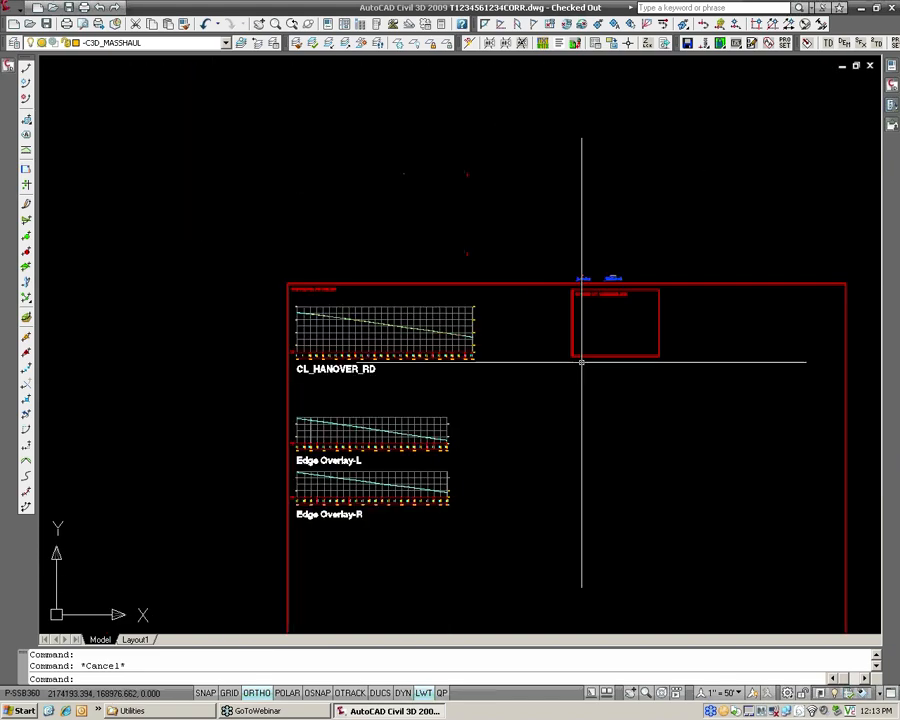
# Examine the _Leveling and _WIDE-Both assemblies above the CORRIDOR ASSEMBLIES frame and the empty space inside it.
pyautogui.moveTo(581, 361); pyautogui.dragTo(472, 350, button='middle')
pyautogui.scroll(5, 472, 345)
pyautogui.scroll(2, 372, 292)
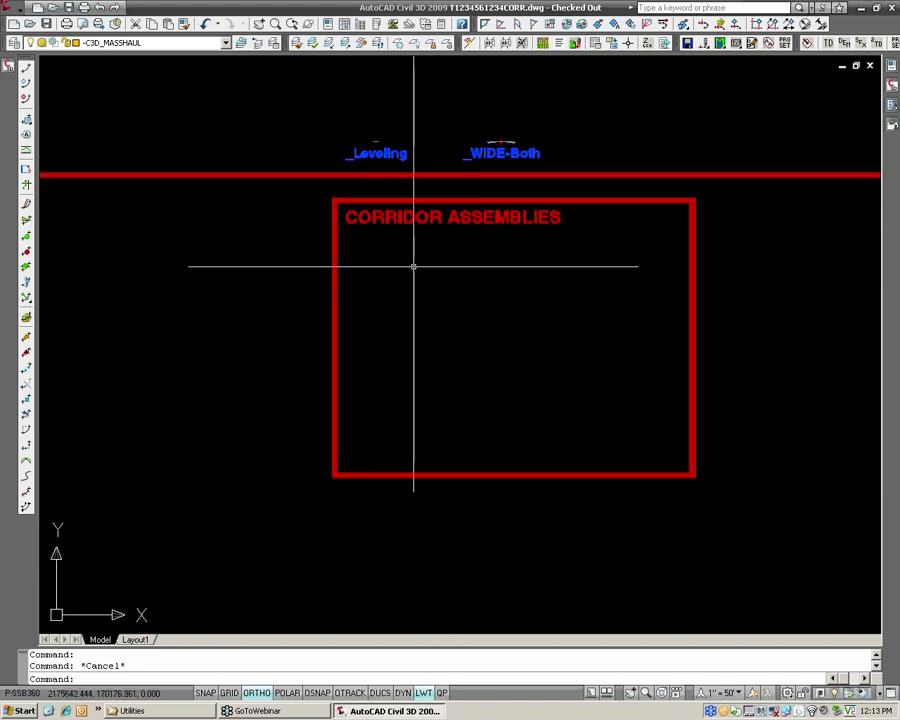
pyautogui.scroll(2, 432, 263)
pyautogui.moveTo(432, 263); pyautogui.dragTo(406, 271, button='middle')
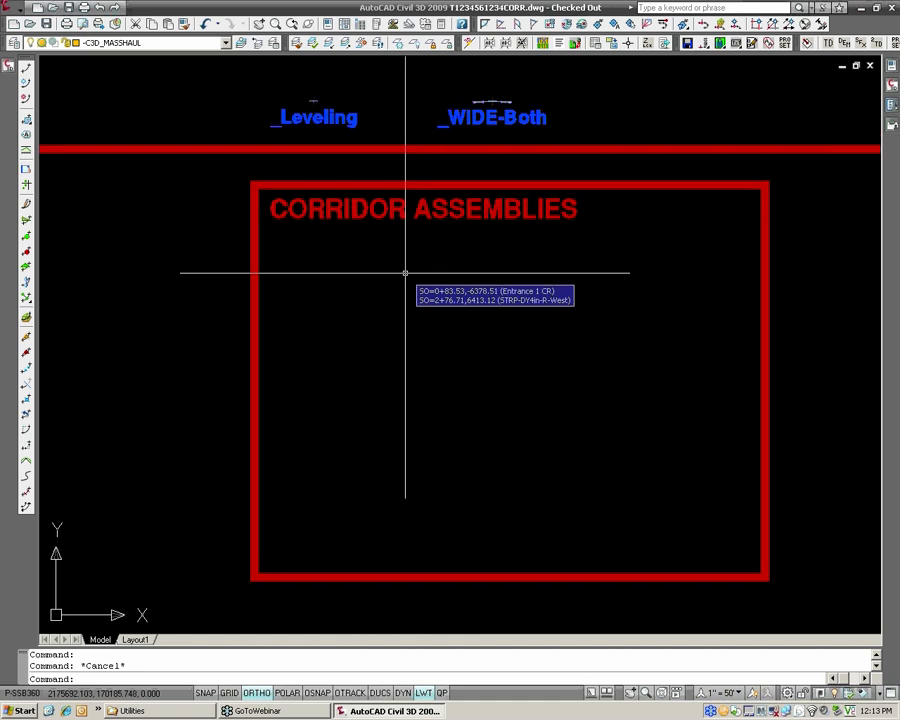
pyautogui.moveTo(432, 257)
pyautogui.mouseDown(button='middle')
pyautogui.moveTo(418, 342)
pyautogui.moveTo(424, 364)
pyautogui.mouseUp(button='middle')
pyautogui.scroll(6, 343, 205)
pyautogui.scroll(4, 343, 205)
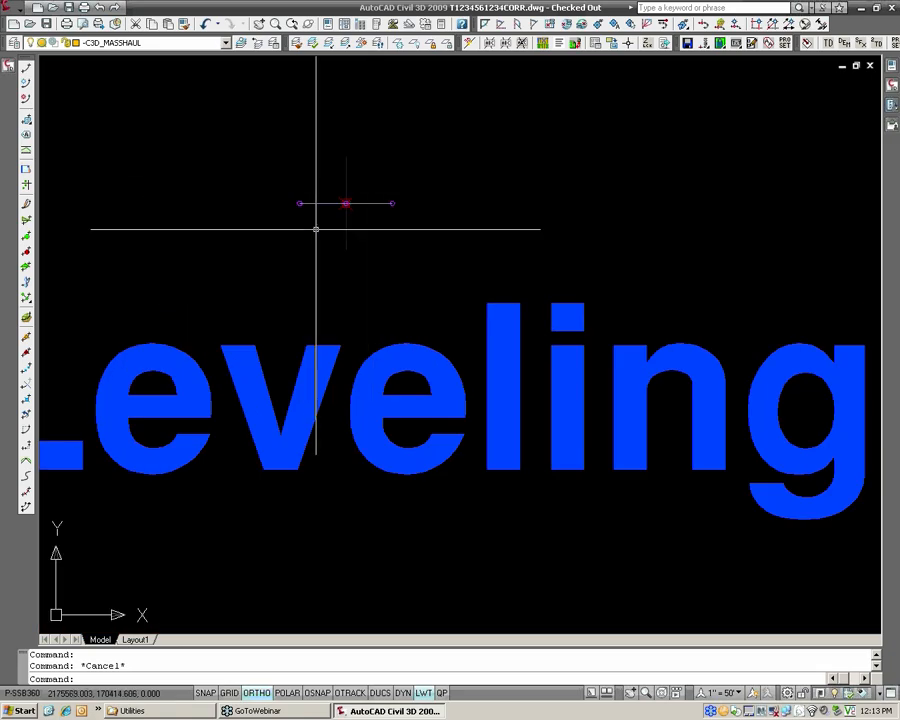
pyautogui.scroll(-4, 352, 207)
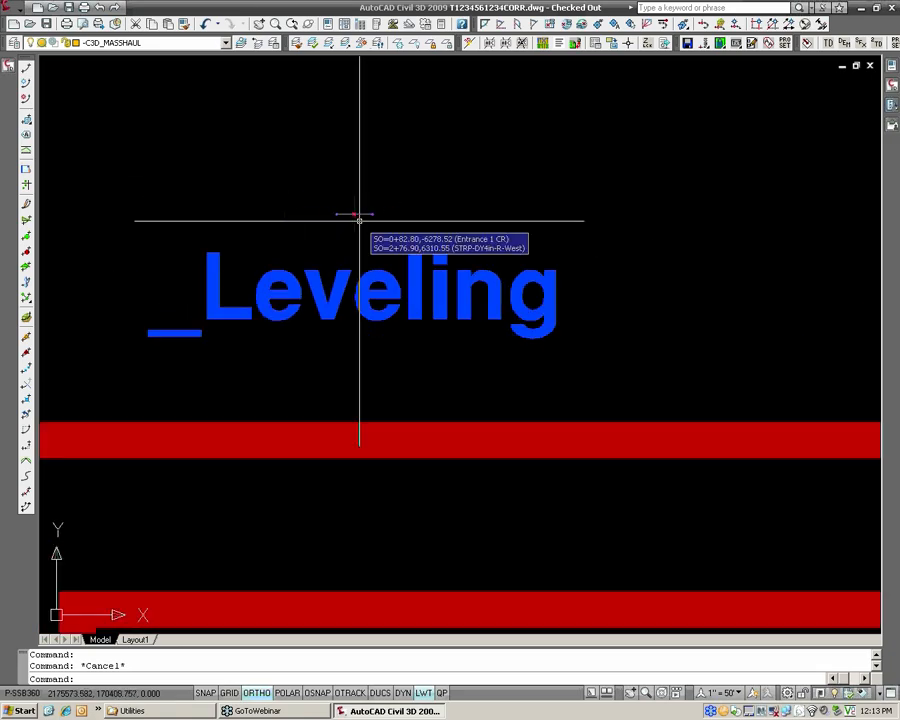
pyautogui.scroll(-4, 359, 219)
pyautogui.moveTo(436, 450); pyautogui.dragTo(366, 340, button='middle')
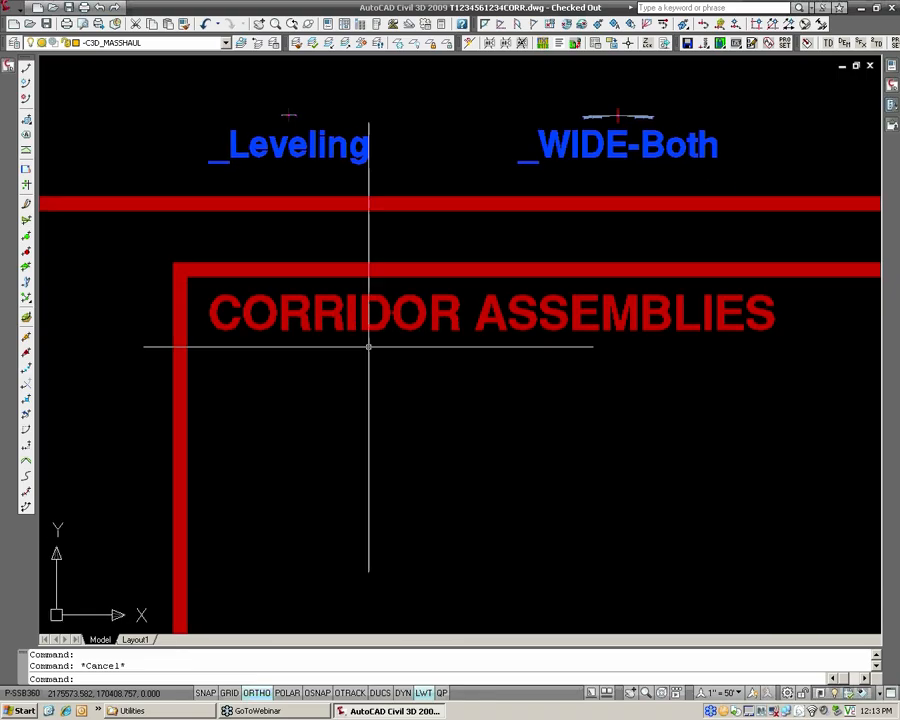
pyautogui.moveTo(307, 390); pyautogui.dragTo(311, 298, button='middle')
pyautogui.moveTo(372, 343); pyautogui.dragTo(352, 330, button='middle')
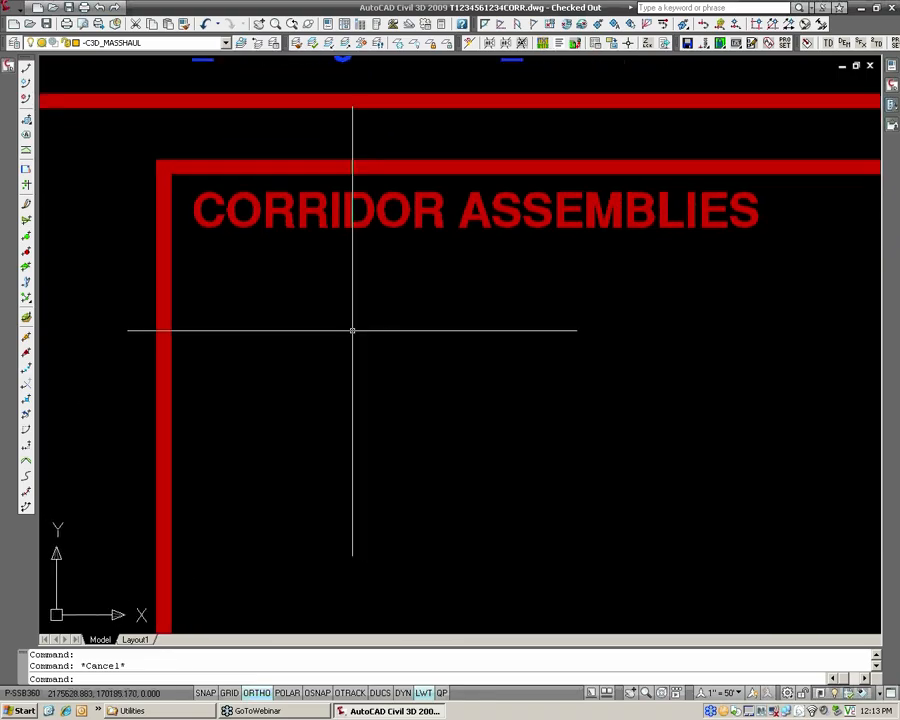
pyautogui.scroll(-2, 351, 330)
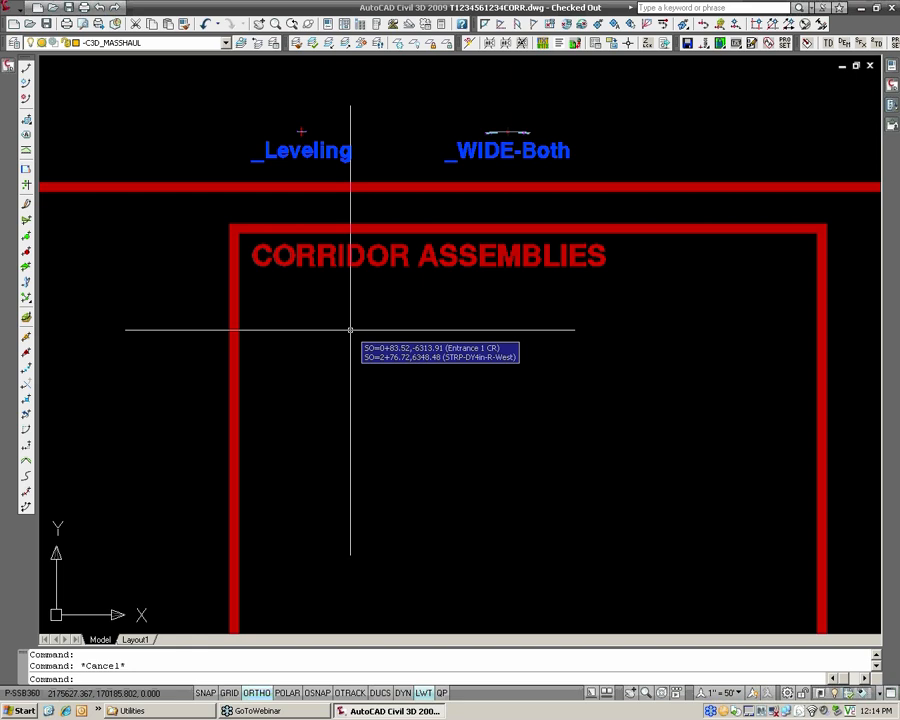
# Create an assembly named Leveling Course with the HRG_Basic style and place its baseline inside the CORRIDOR ASSEMBLIES frame.
pyautogui.scroll(-5, 350, 329)
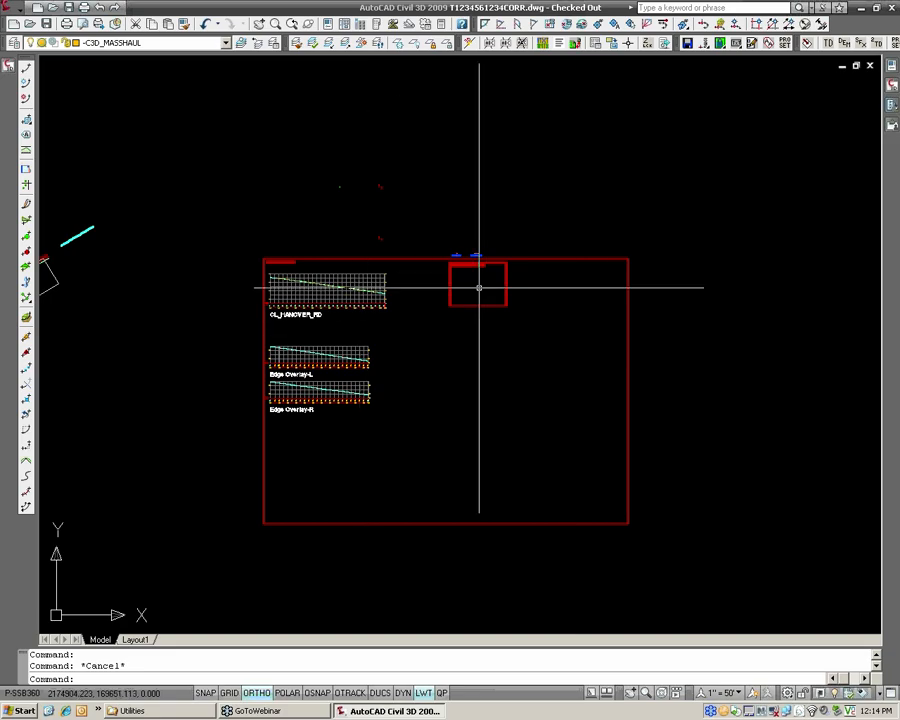
pyautogui.scroll(8, 472, 290)
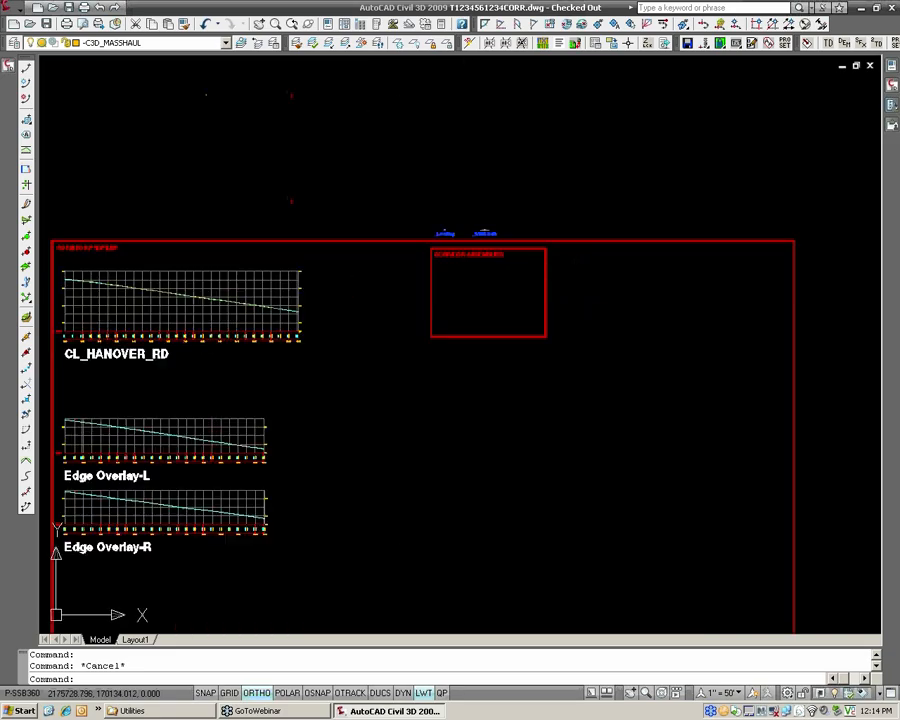
pyautogui.moveTo(504, 266)
pyautogui.mouseDown(button='middle')
pyautogui.moveTo(446, 266)
pyautogui.moveTo(429, 236)
pyautogui.mouseUp(button='middle')
pyautogui.scroll(2, 446, 266)
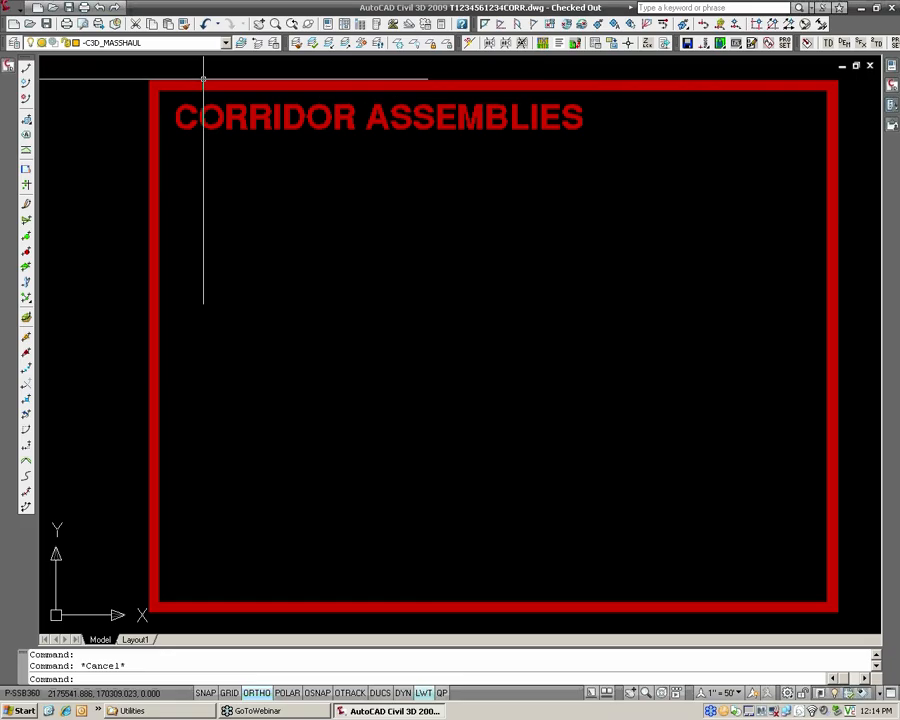
pyautogui.click(17, 15)
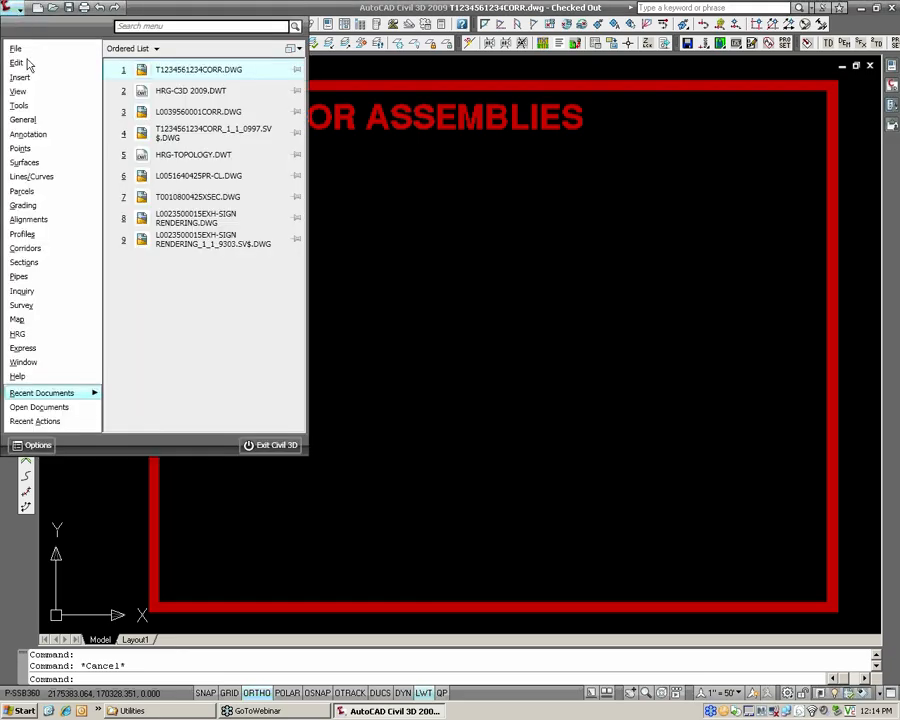
pyautogui.moveTo(57, 256)
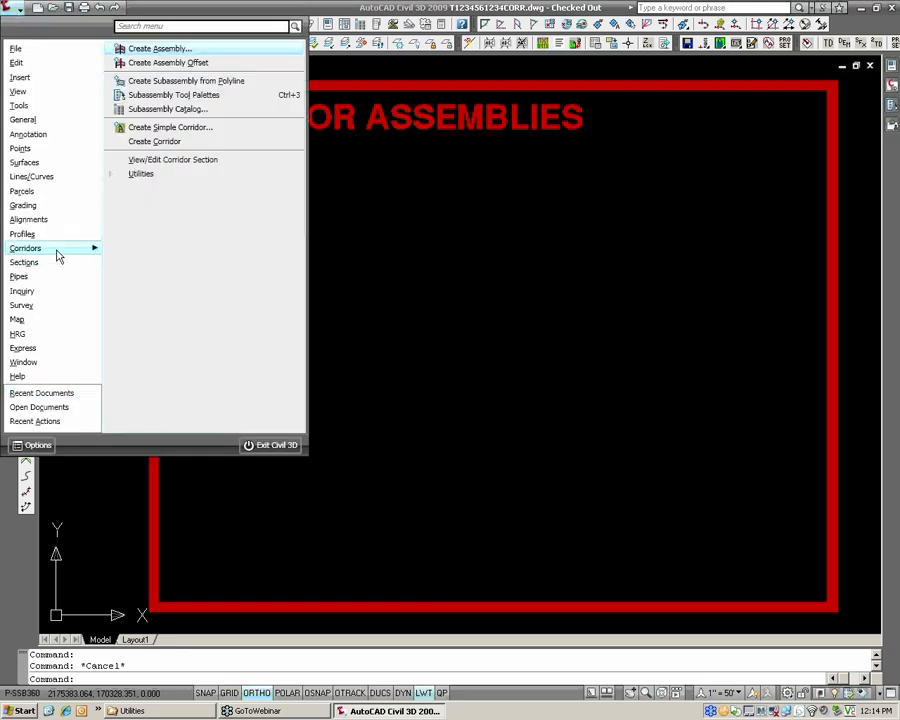
pyautogui.click(160, 48)
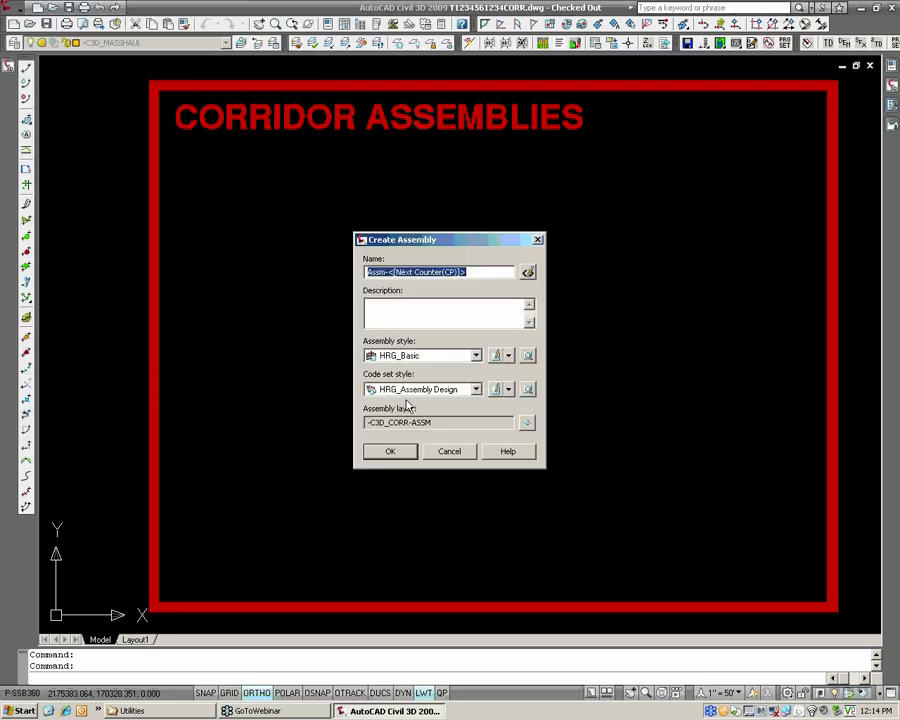
pyautogui.press('BackSpace')
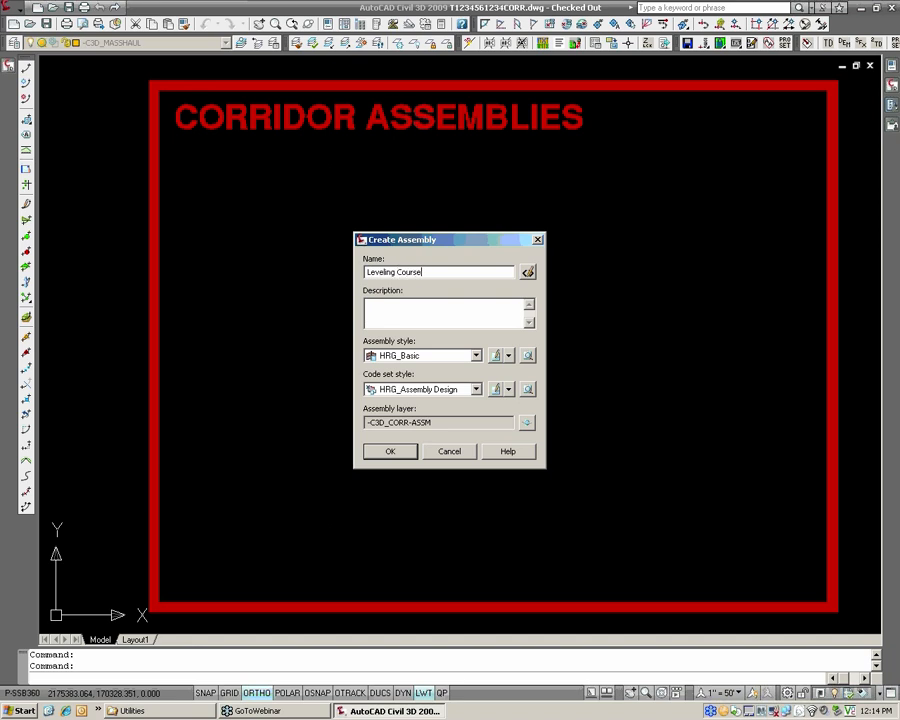
pyautogui.click(391, 451)
pyautogui.click(241, 179)
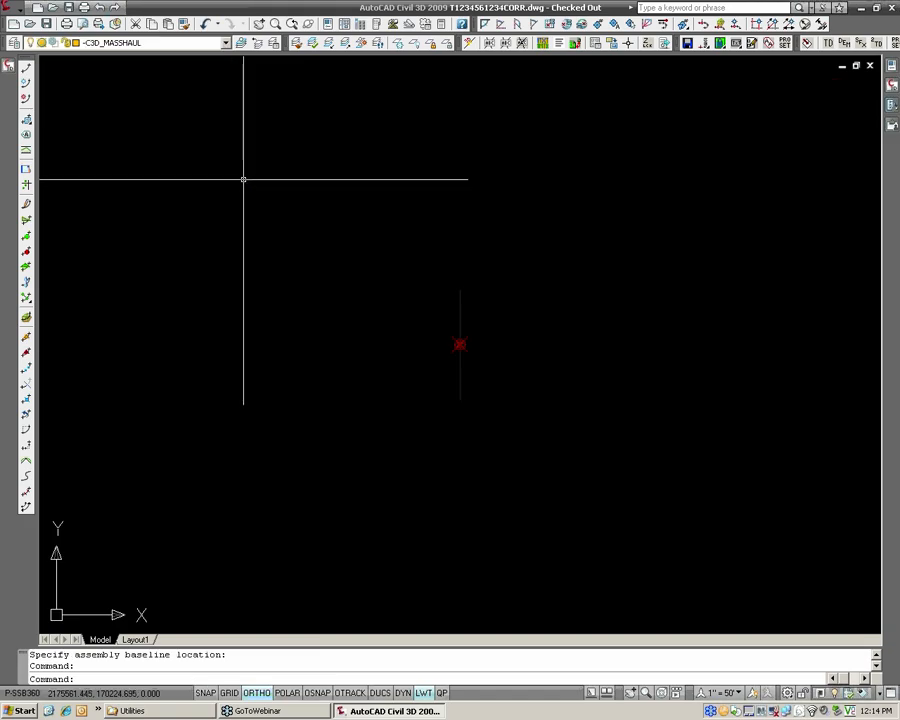
# Locate the Leveling Course baseline and start a LinkWidthAndSlope subassembly from the Imperial - Generic set.
pyautogui.scroll(-5, 266, 218)
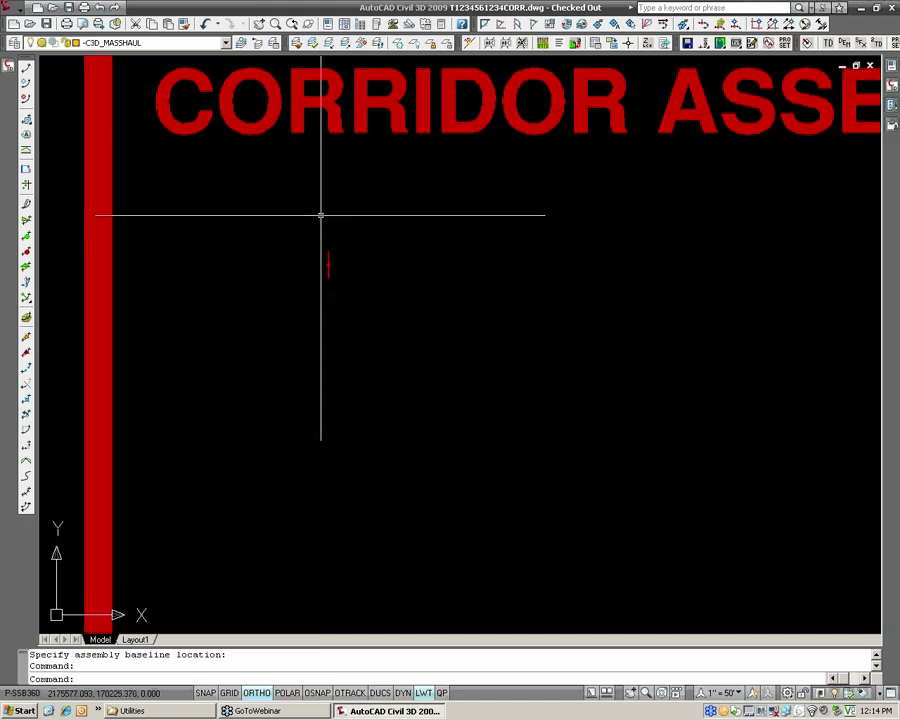
pyautogui.scroll(-1, 322, 220)
pyautogui.scroll(3, 317, 224)
pyautogui.moveTo(276, 216)
pyautogui.mouseDown(button='middle')
pyautogui.moveTo(401, 309)
pyautogui.moveTo(390, 301)
pyautogui.moveTo(379, 317)
pyautogui.mouseUp(button='middle')
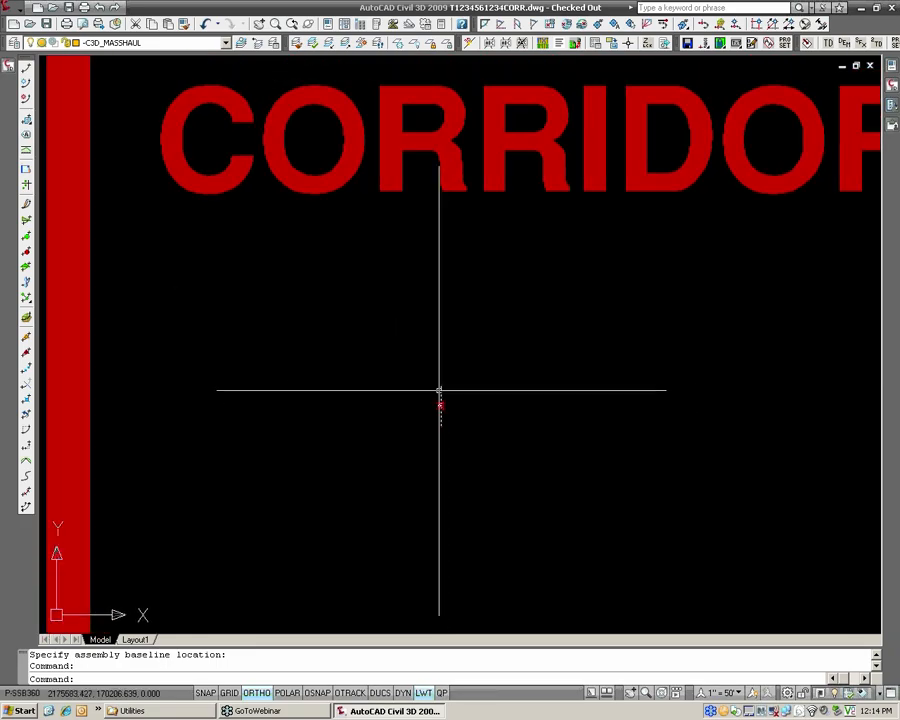
pyautogui.scroll(5, 441, 404)
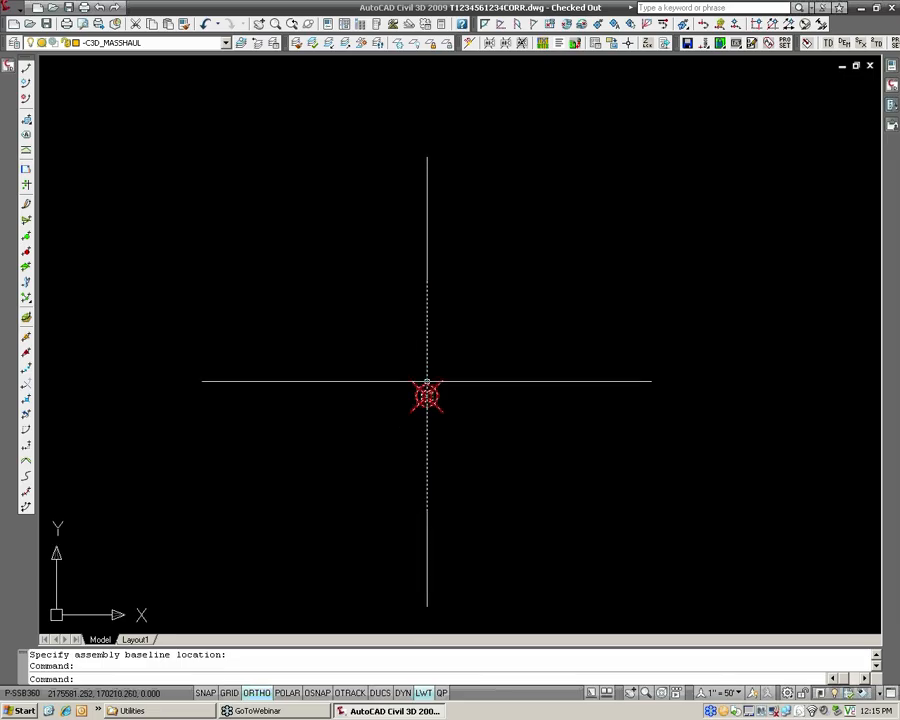
pyautogui.scroll(5, 424, 385)
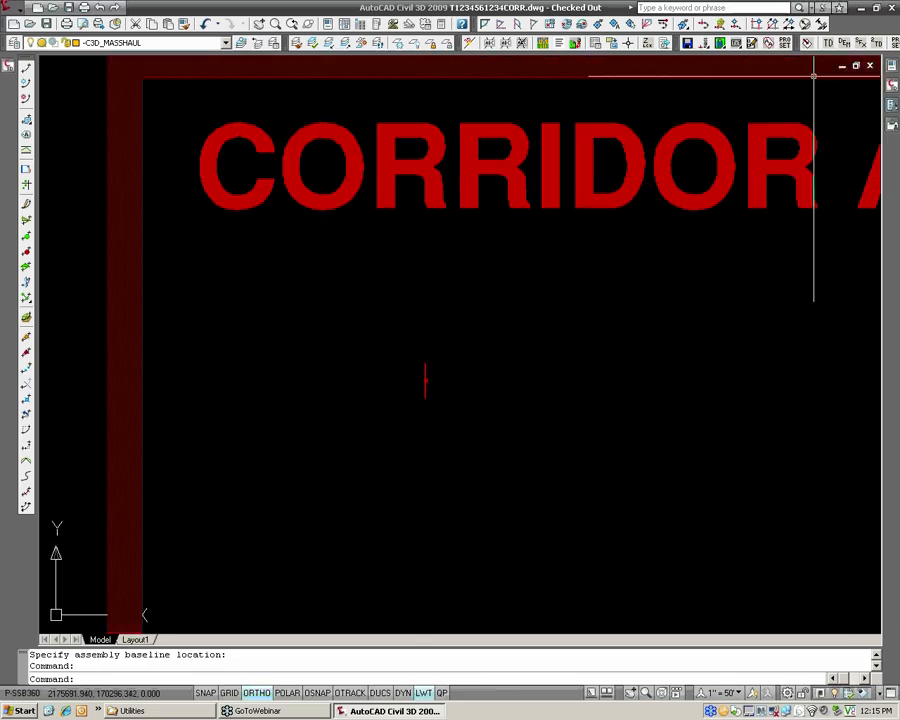
pyautogui.moveTo(885, 120)
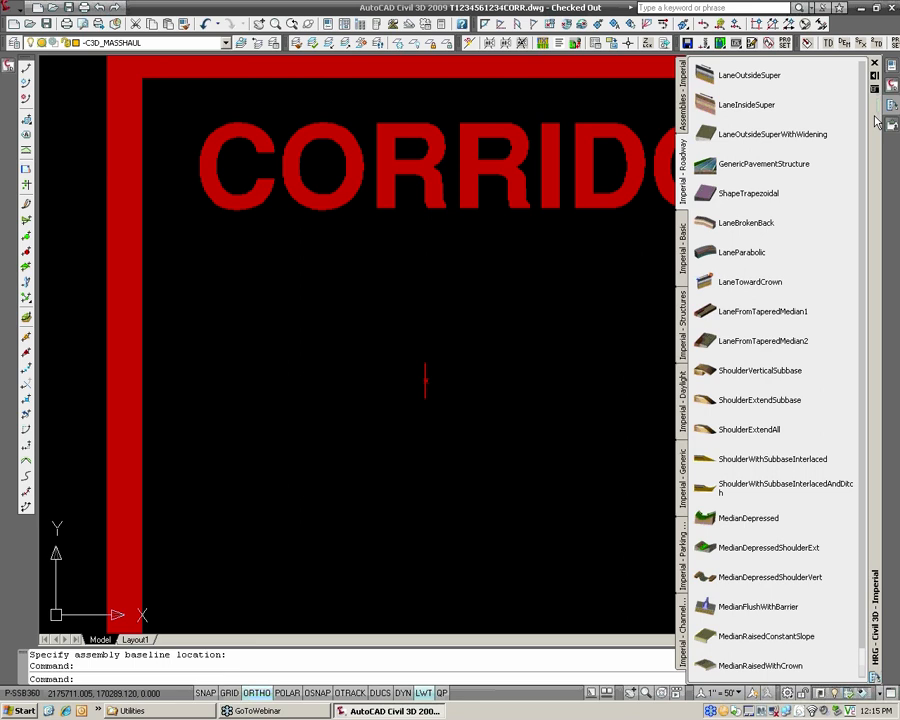
pyautogui.rightClick(877, 120)
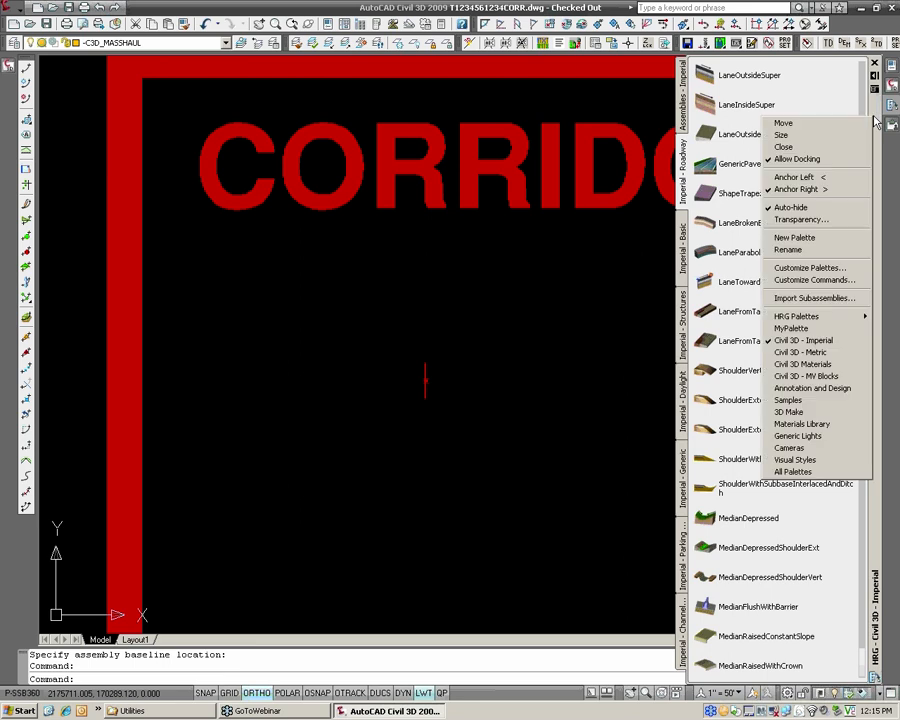
pyautogui.moveTo(857, 321)
pyautogui.click(686, 516)
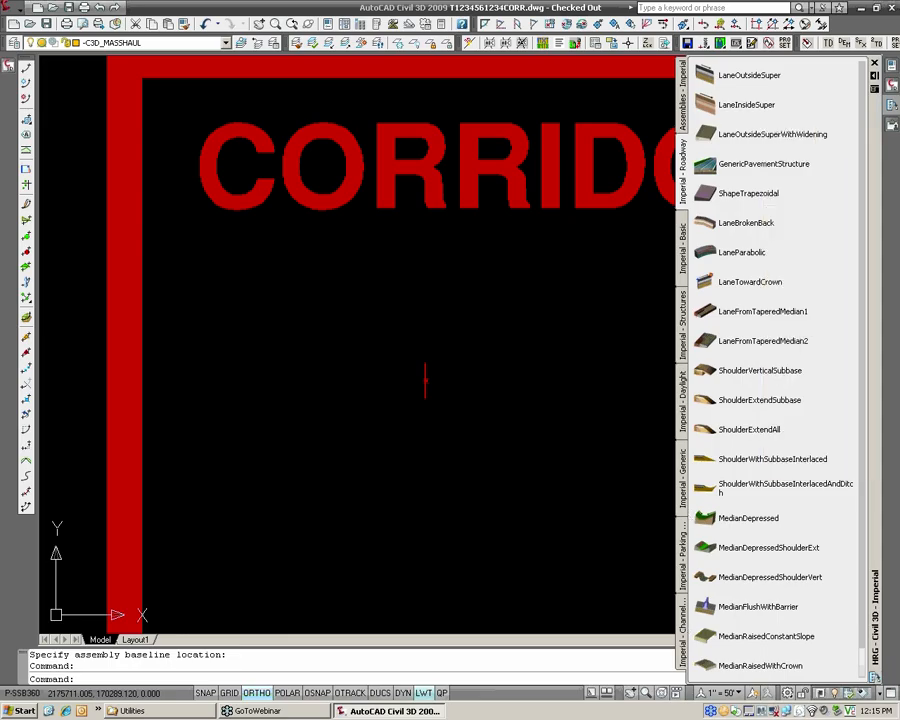
pyautogui.click(684, 516)
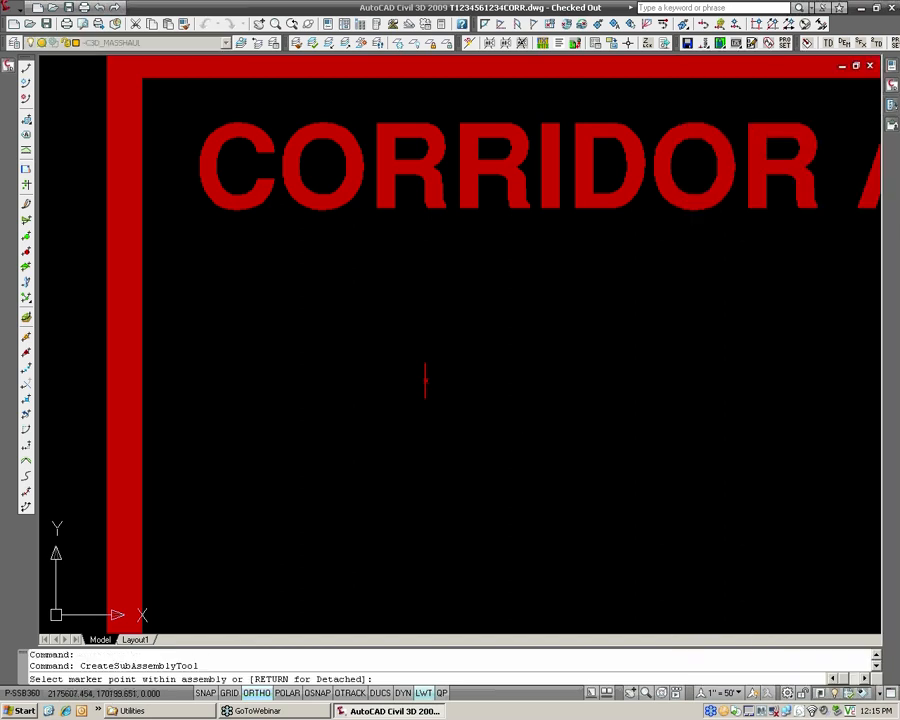
# Give the left link a slope of 0% and point code LC, and attach it to the Leveling Course baseline.
pyautogui.moveTo(890, 67)
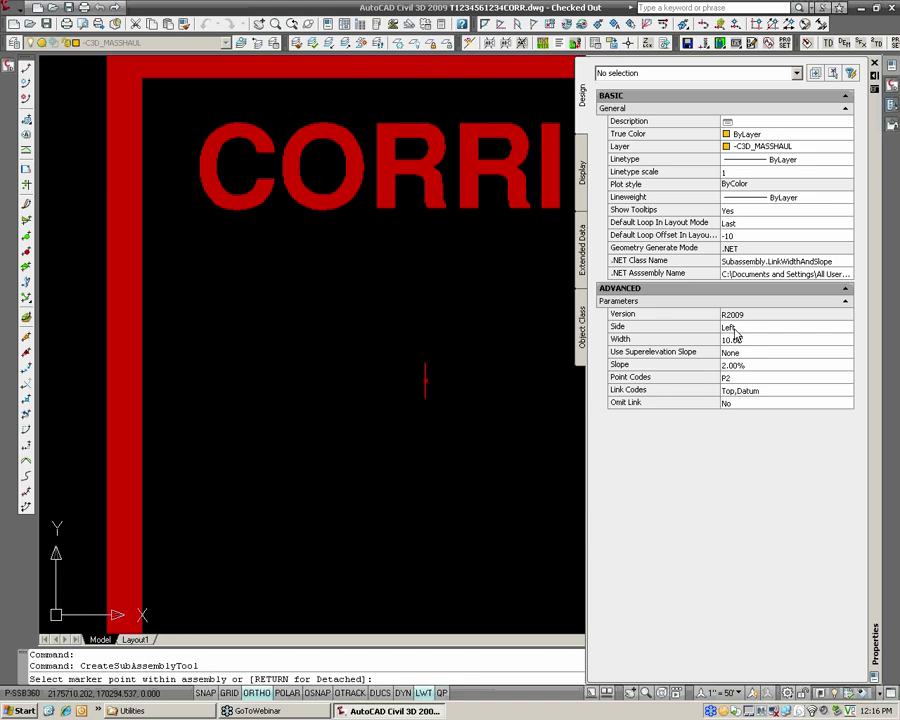
pyautogui.click(738, 339)
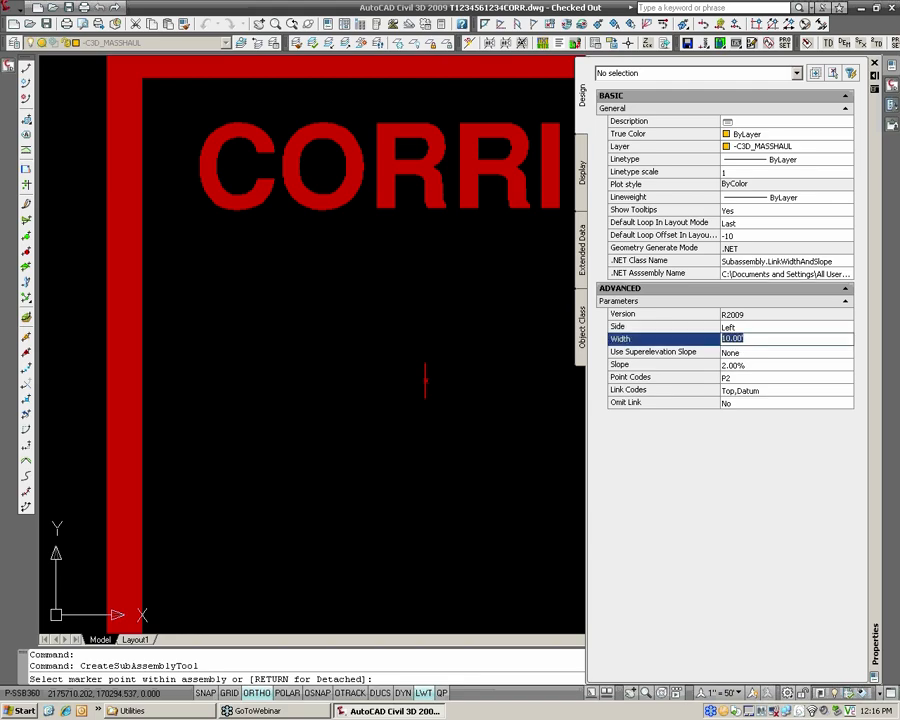
pyautogui.click(741, 365)
pyautogui.write('0')
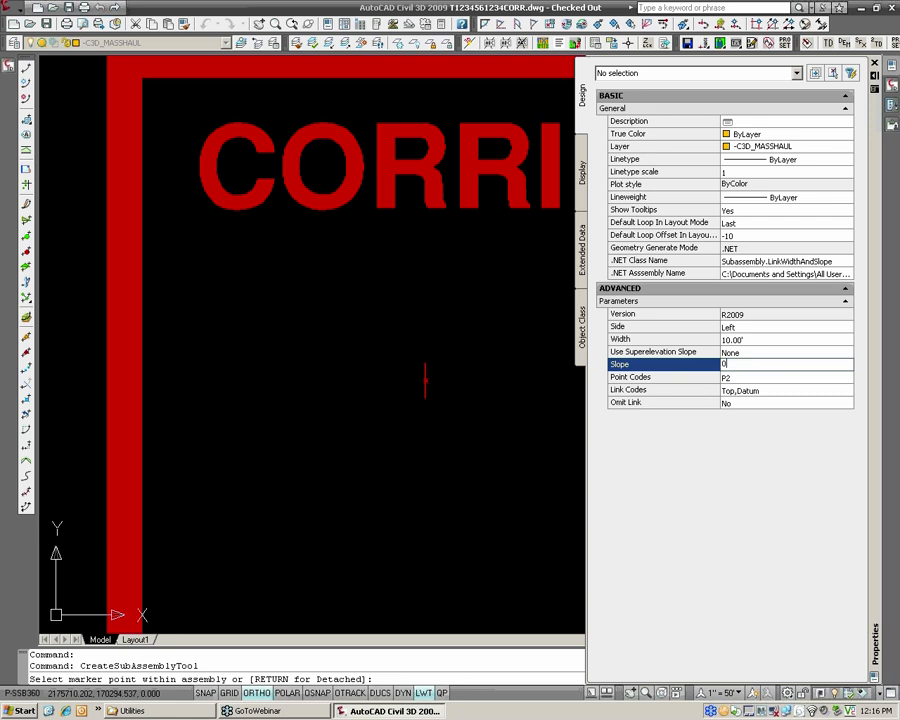
pyautogui.click(688, 403)
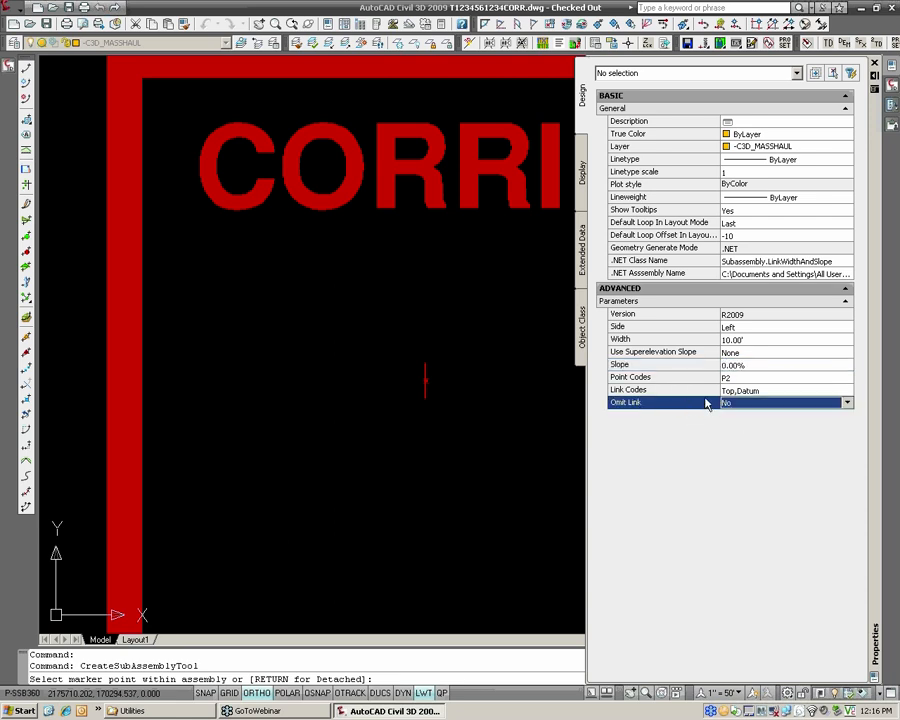
pyautogui.click(742, 378)
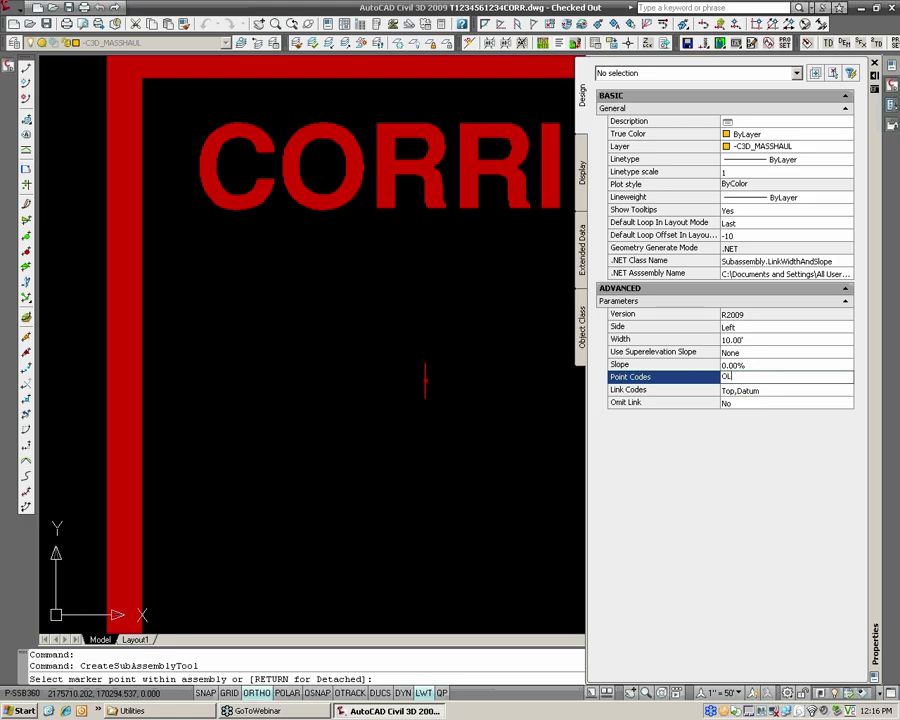
pyautogui.write('OL')
pyautogui.press('Return')
pyautogui.write('LC')
pyautogui.click(732, 389)
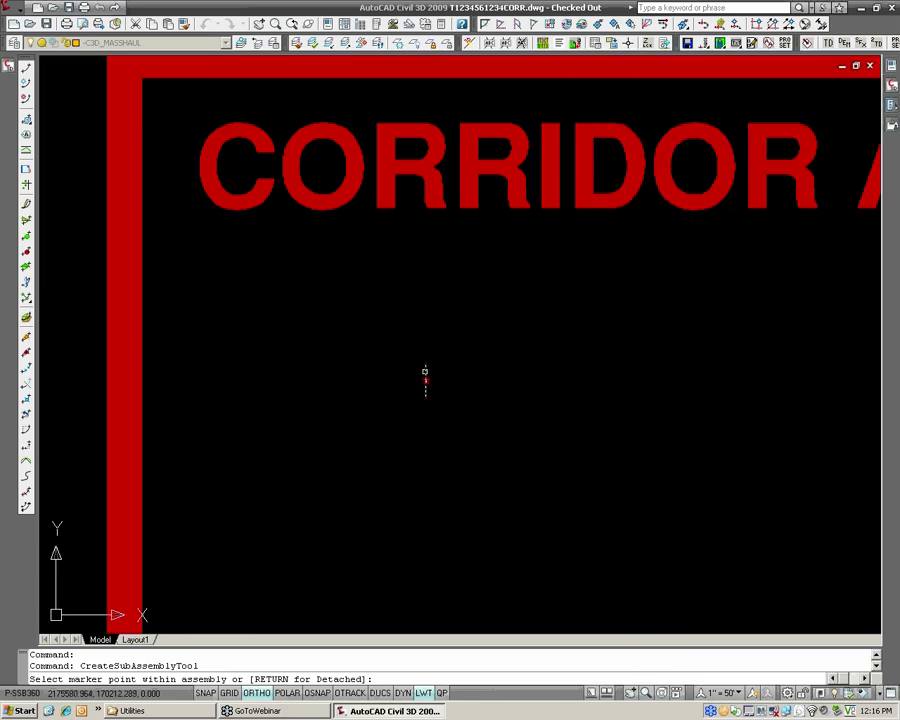
pyautogui.scroll(5, 417, 390)
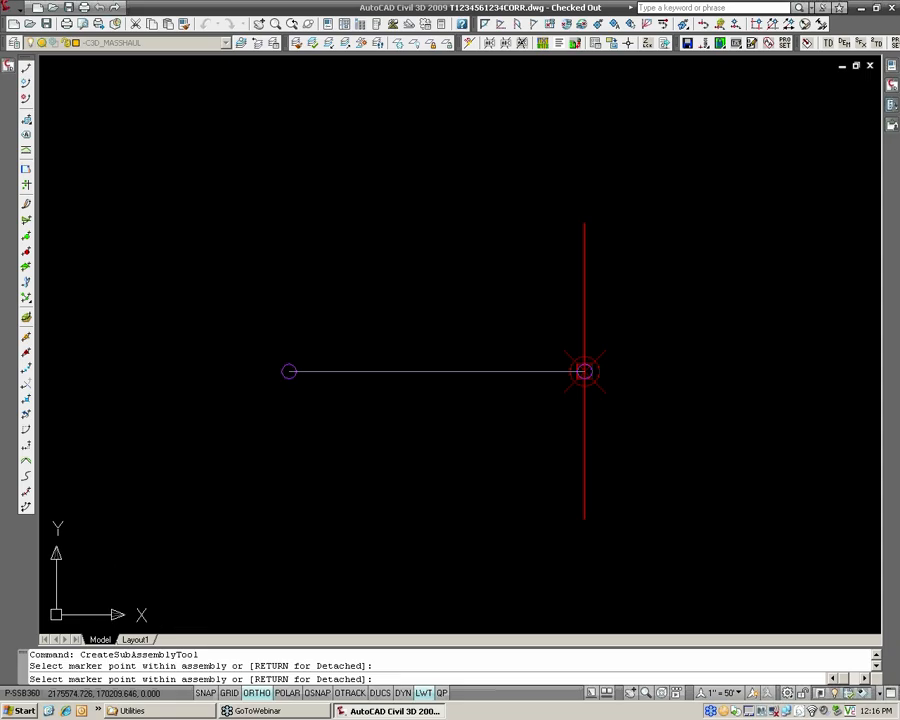
# End the link placement and dock the Properties palette open beside the drawing.
pyautogui.moveTo(890, 115)
pyautogui.moveTo(874, 160)
pyautogui.moveTo(874, 160); pyautogui.dragTo(898, 175)
pyautogui.press('Escape')
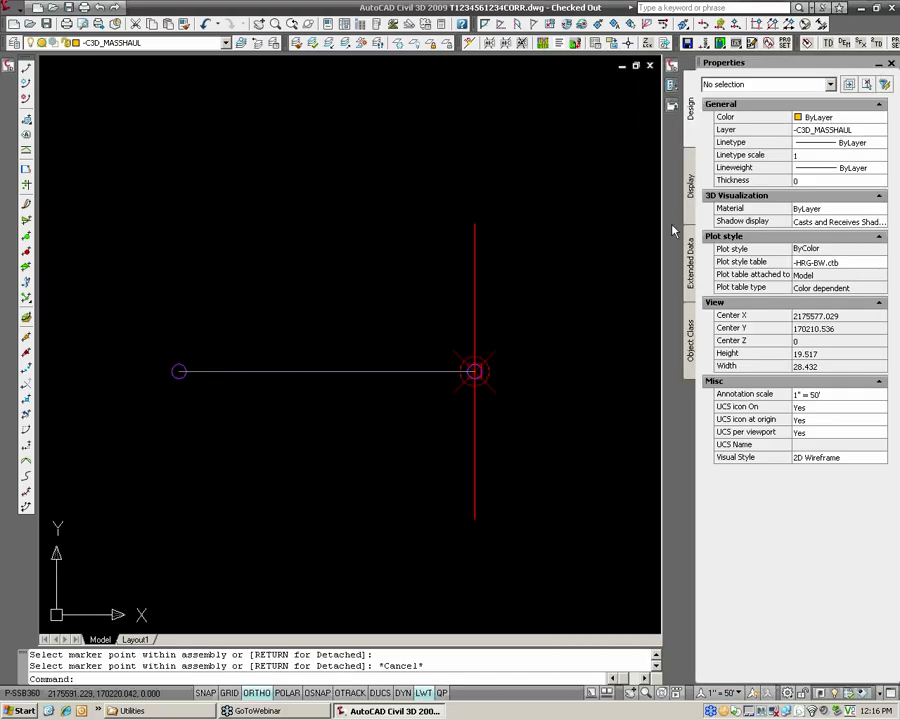
# Review the parameters and point code of the left link on the Leveling Course assembly and clear its selection.
pyautogui.click(436, 370)
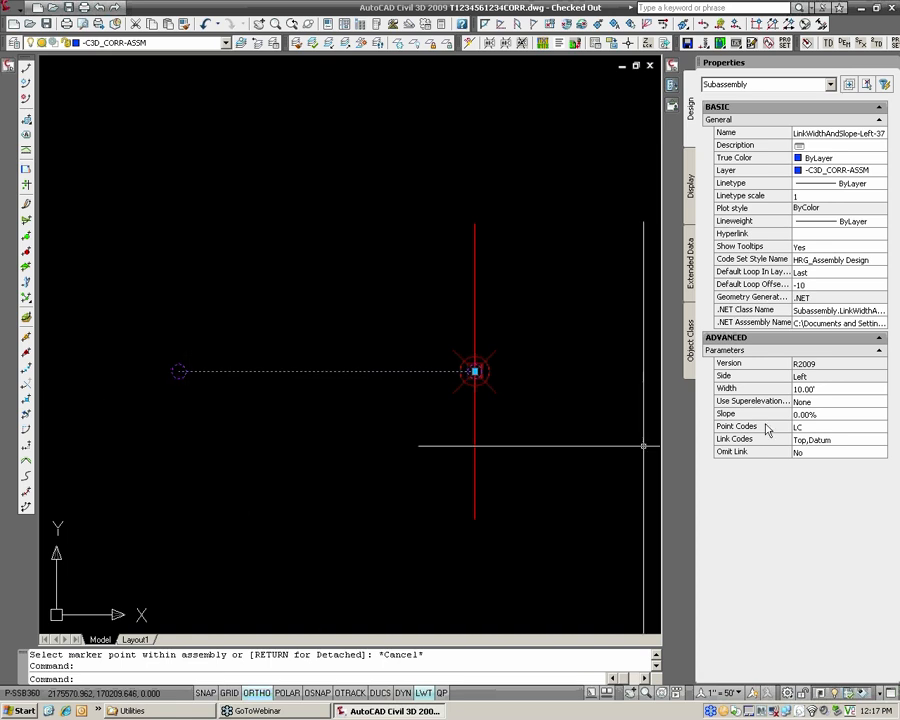
pyautogui.click(672, 86)
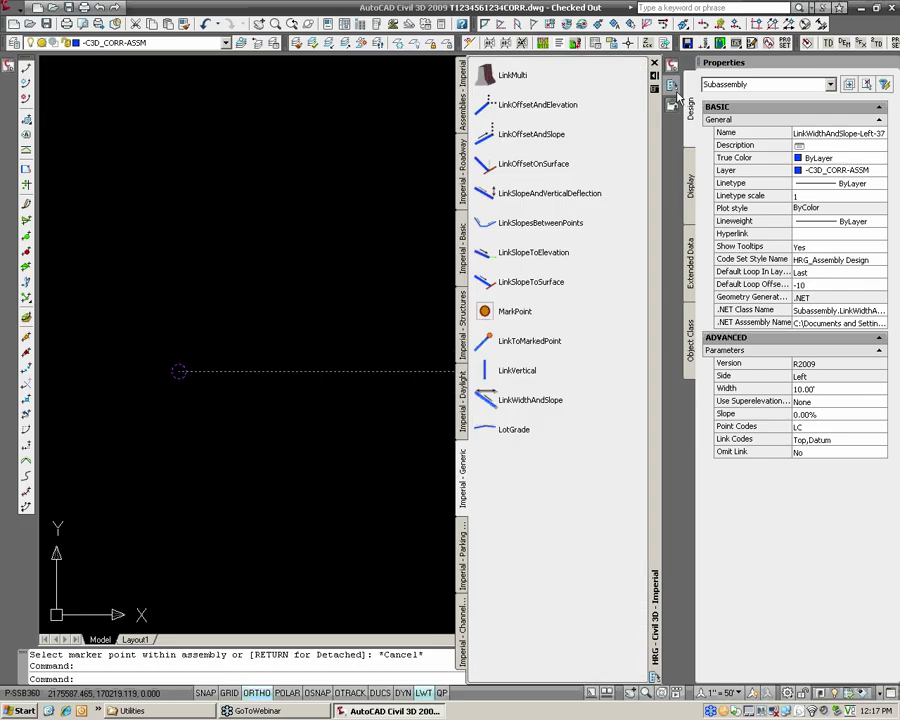
pyautogui.scroll(-2, 333, 318)
pyautogui.moveTo(414, 304); pyautogui.dragTo(345, 315, button='middle')
pyautogui.press('Escape')
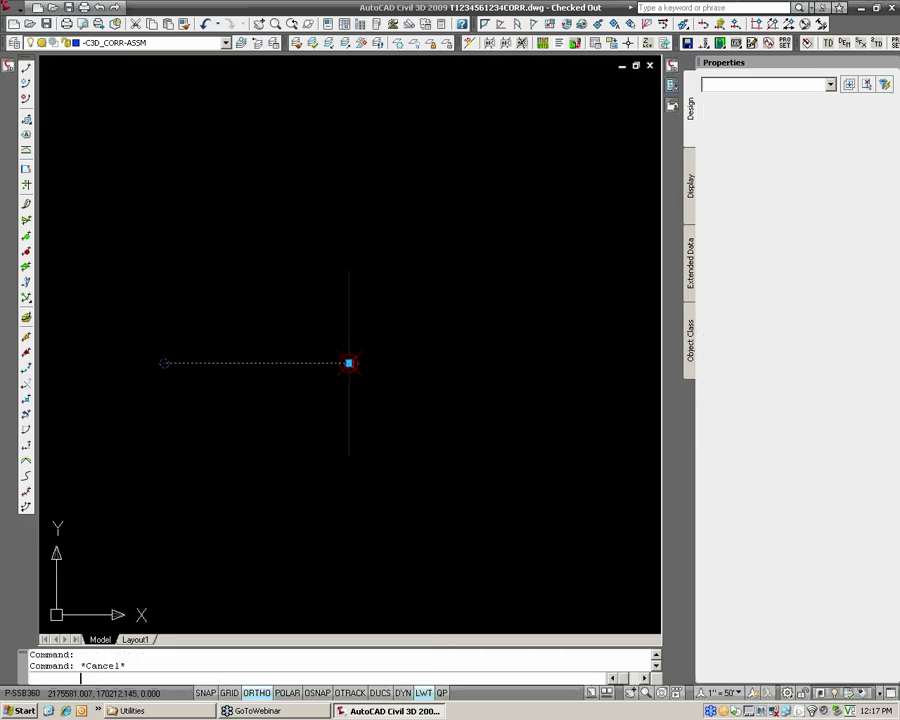
pyautogui.press('Escape')
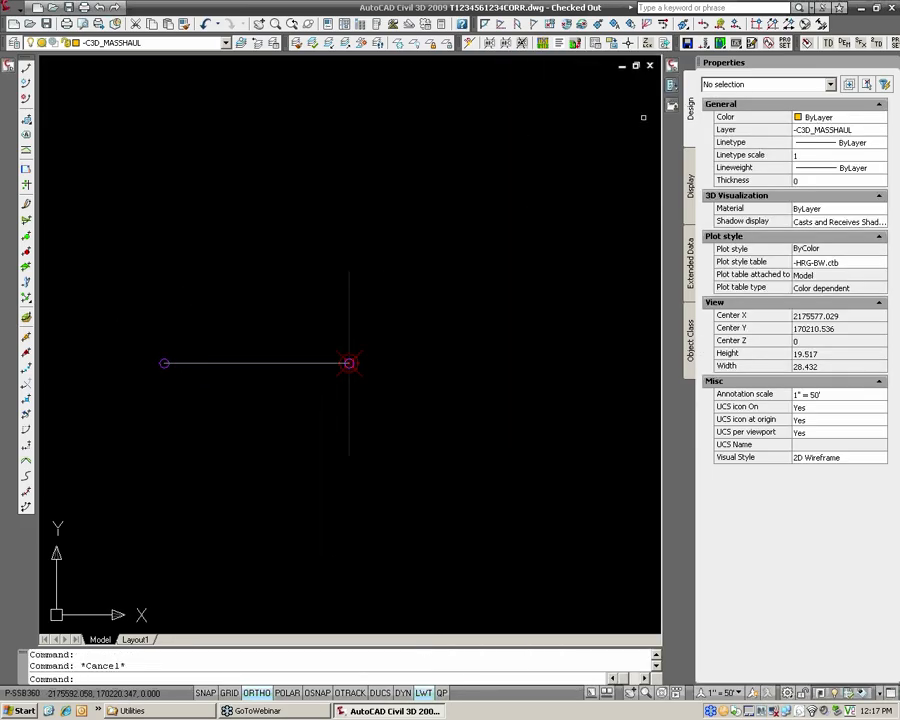
pyautogui.moveTo(671, 86)
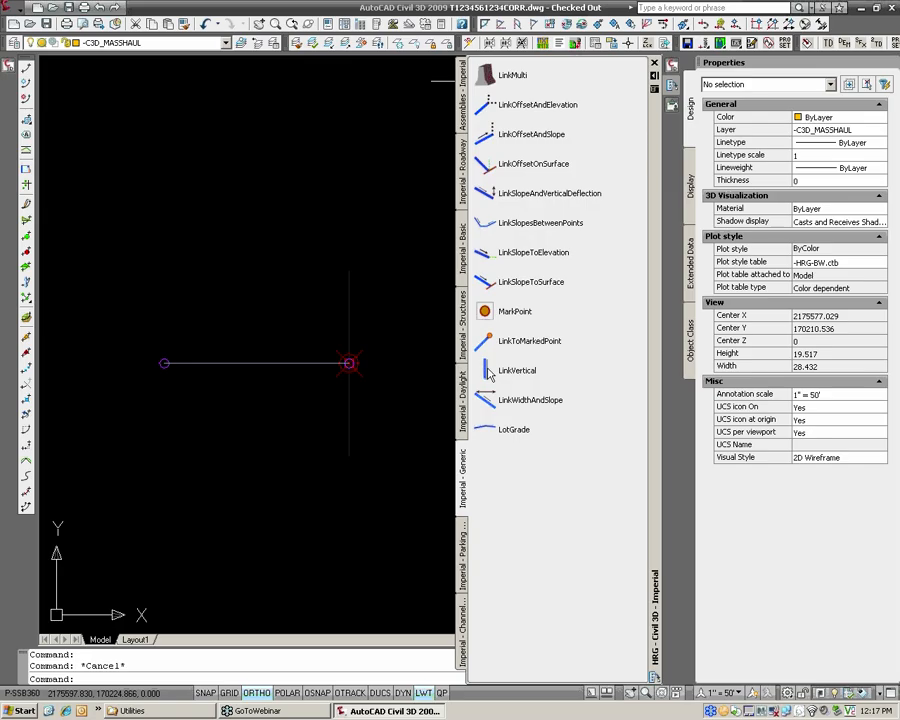
pyautogui.click(520, 370)
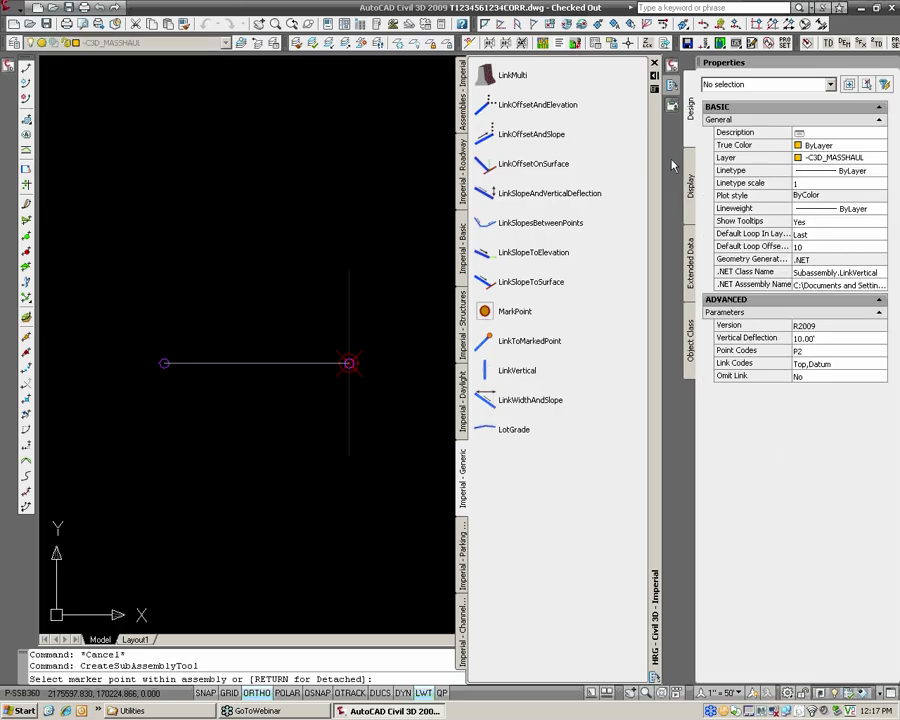
pyautogui.press('Escape')
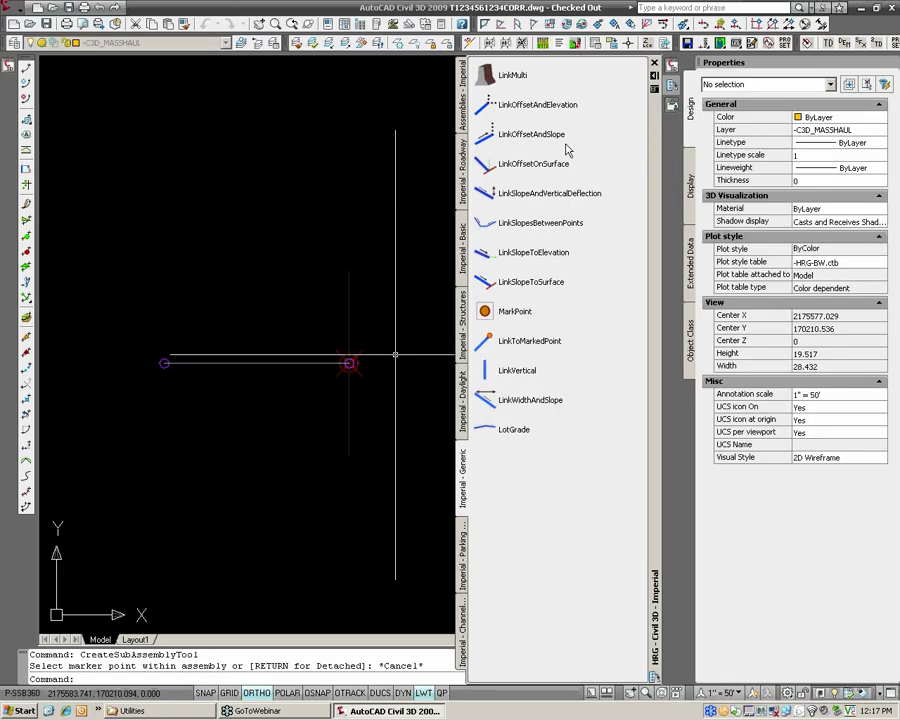
pyautogui.press('Escape')
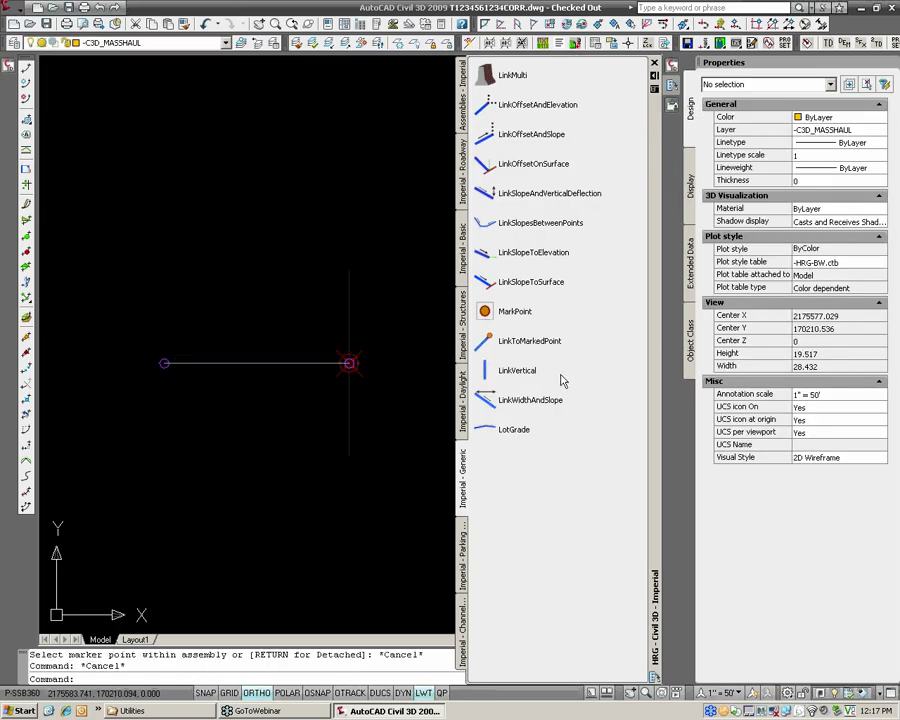
# Add a right-side LinkWidthAndSlope subassembly with 0% slope and point code LC to the Leveling Course baseline, and end the placement.
pyautogui.click(489, 400)
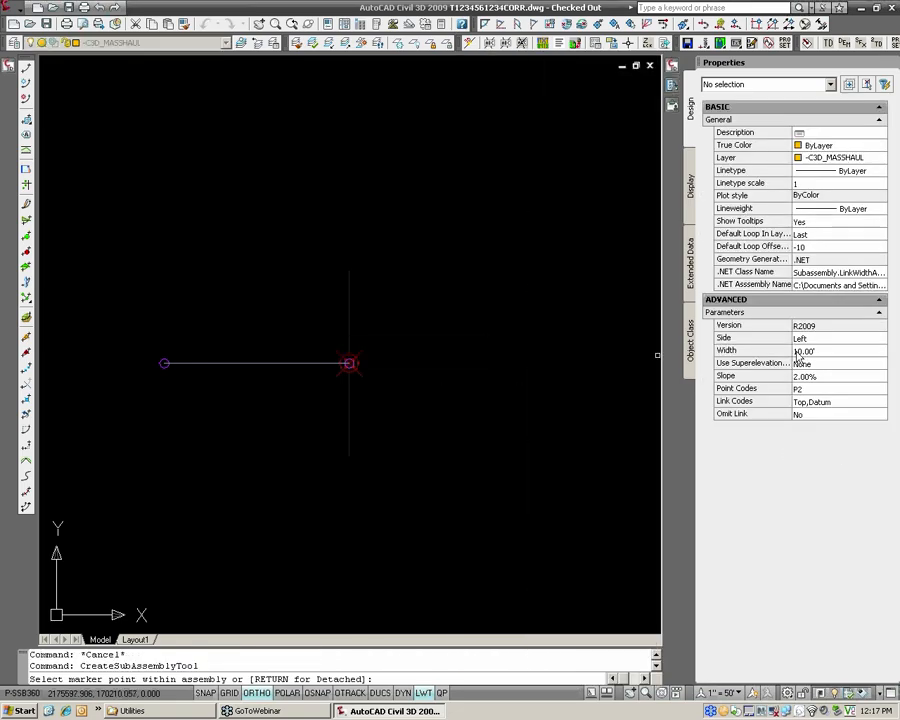
pyautogui.click(800, 340)
pyautogui.click(801, 340)
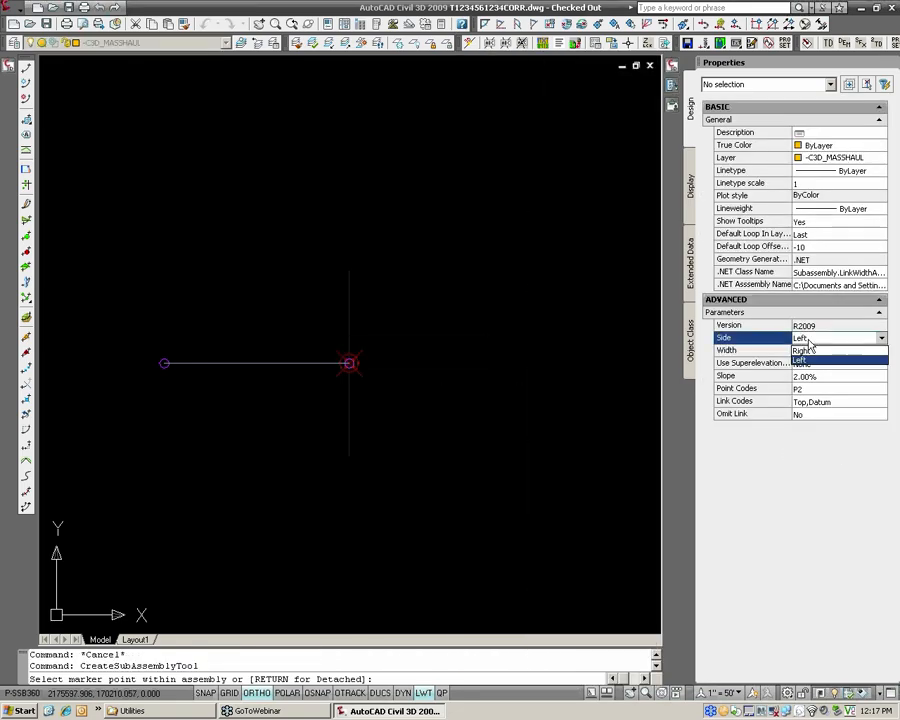
pyautogui.click(810, 357)
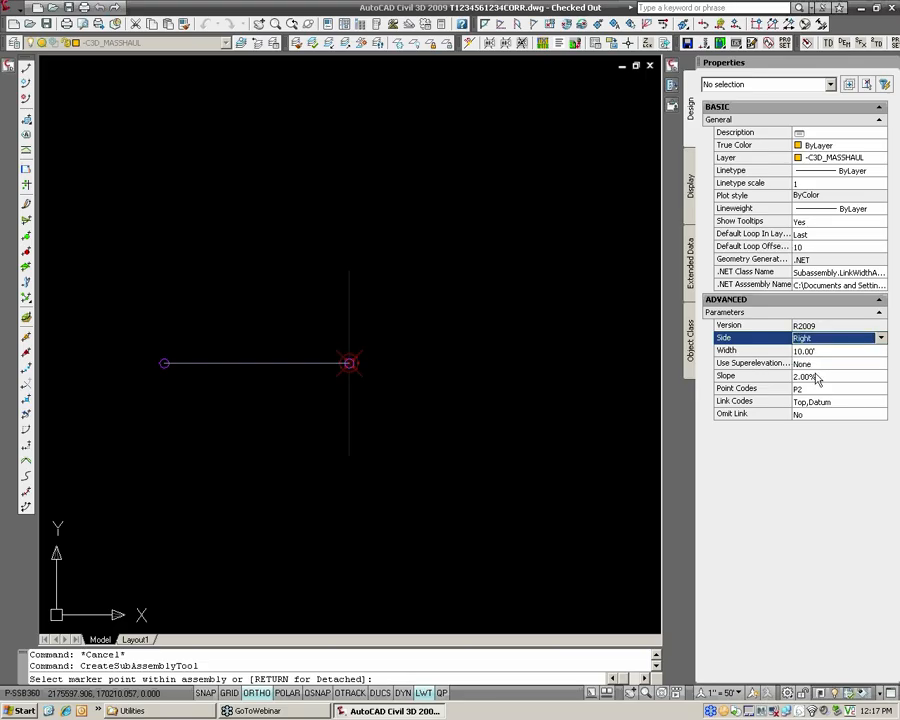
pyautogui.click(813, 375)
pyautogui.write('0')
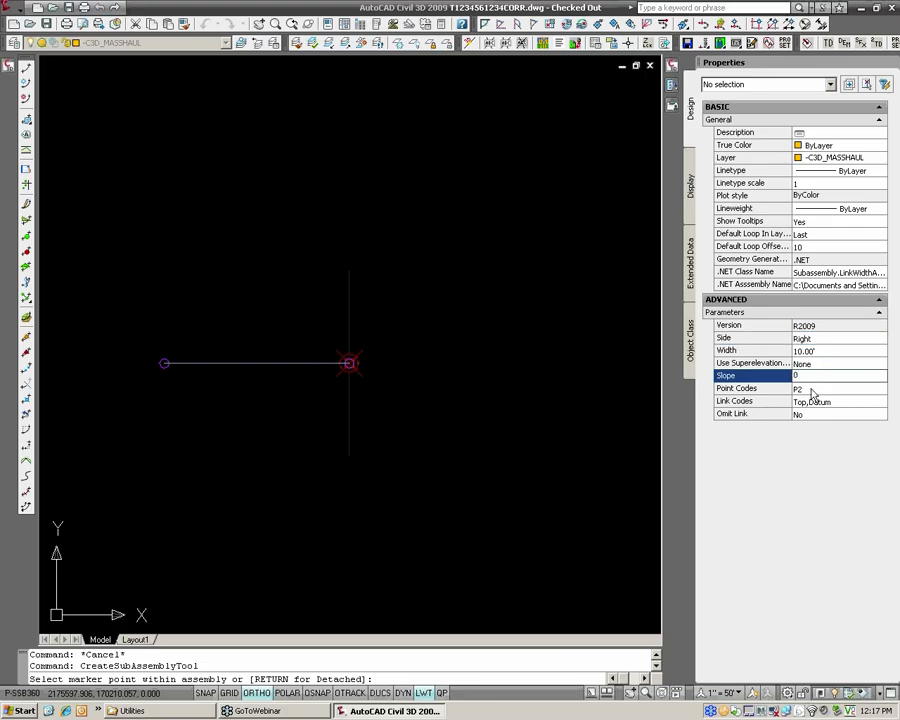
pyautogui.click(810, 389)
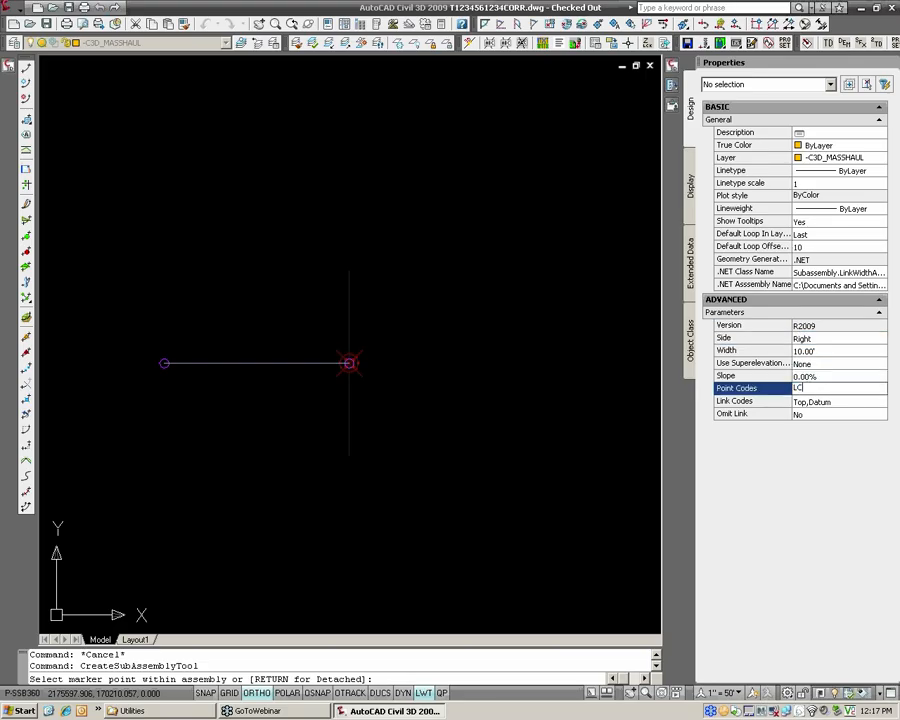
pyautogui.click(813, 401)
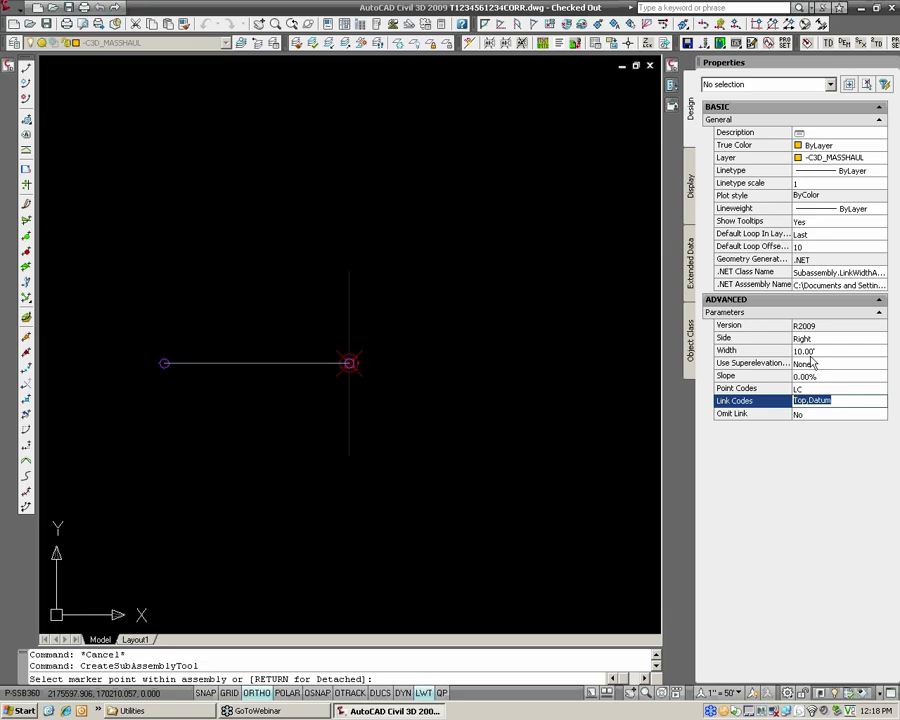
pyautogui.click(350, 327)
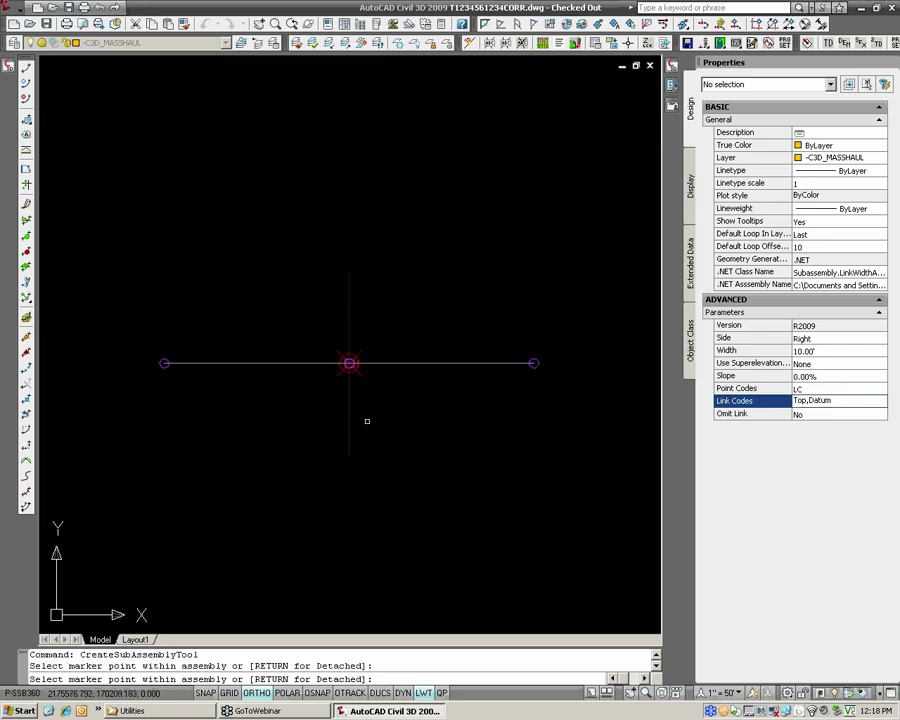
pyautogui.press('Return')
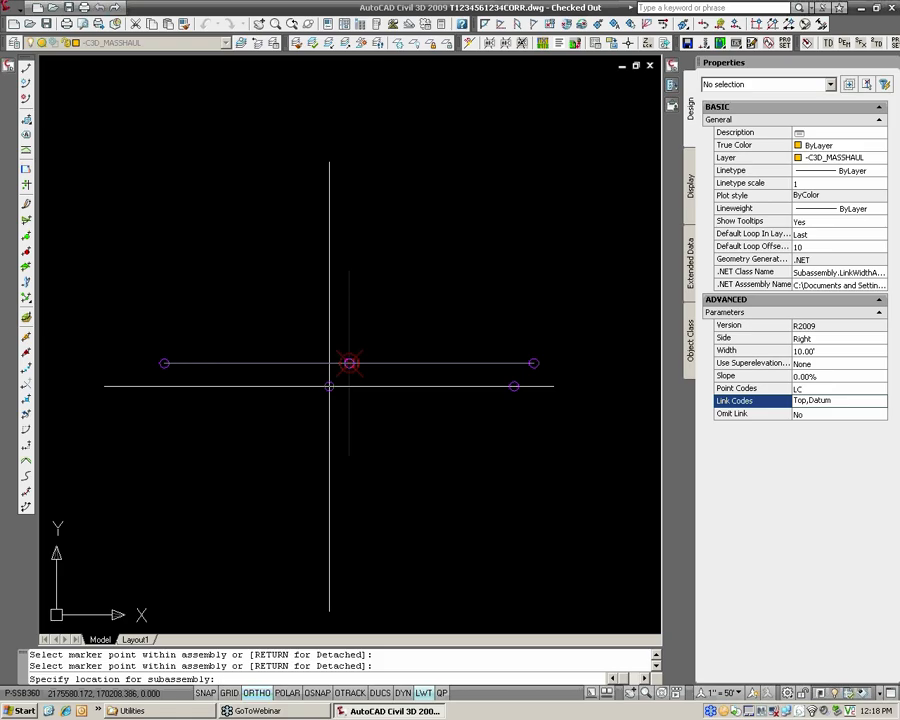
pyautogui.click(330, 385)
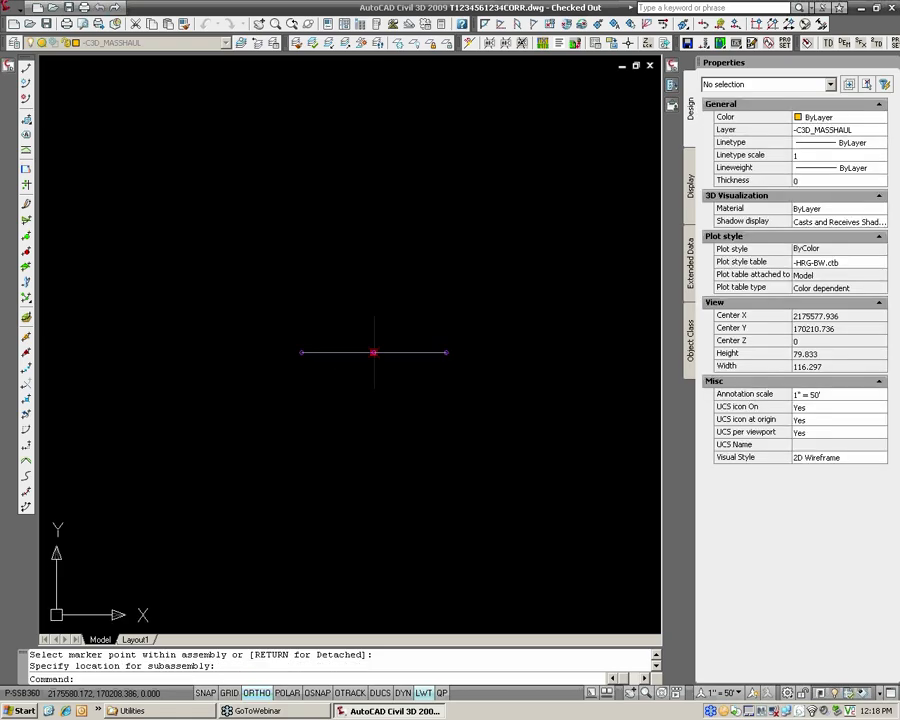
# Check the current text style's font and height settings, and close them without changes.
pyautogui.scroll(-3, 413, 305)
pyautogui.scroll(-2, 413, 305)
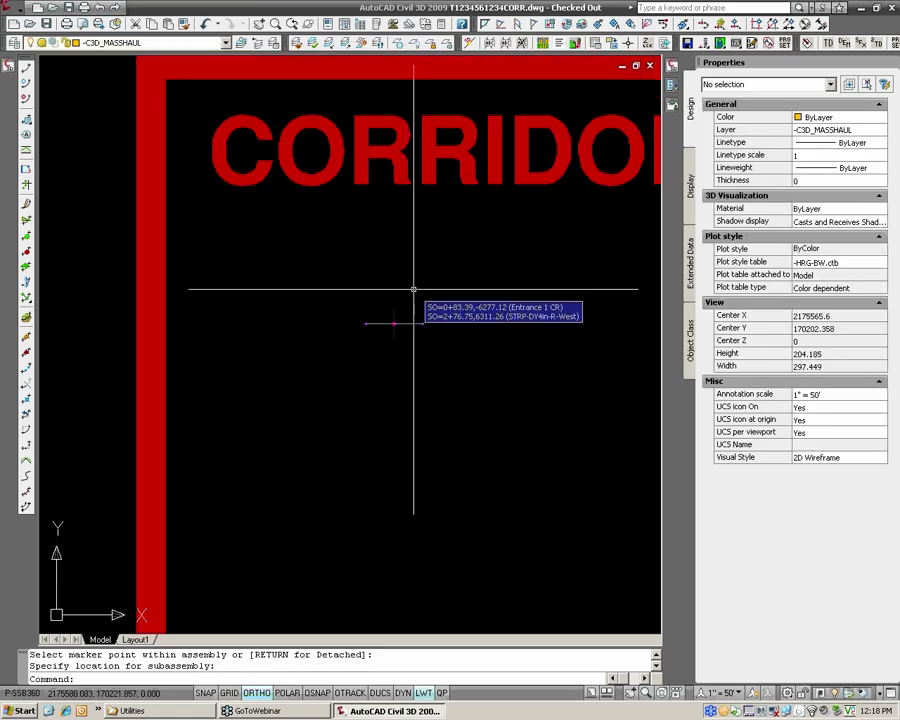
pyautogui.write('STYLE')
pyautogui.press('Return')
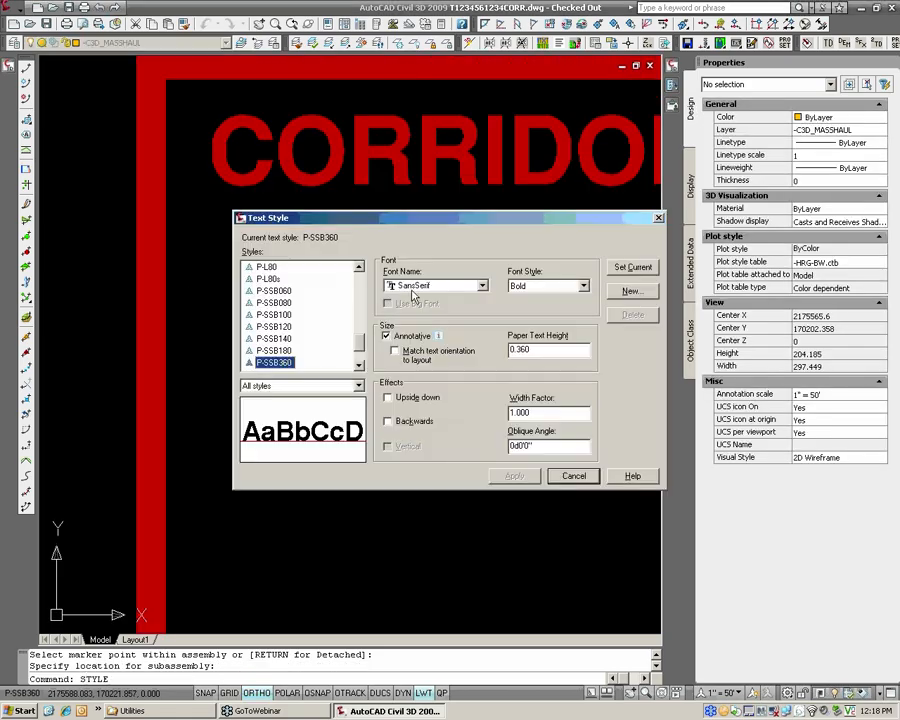
pyautogui.click(586, 477)
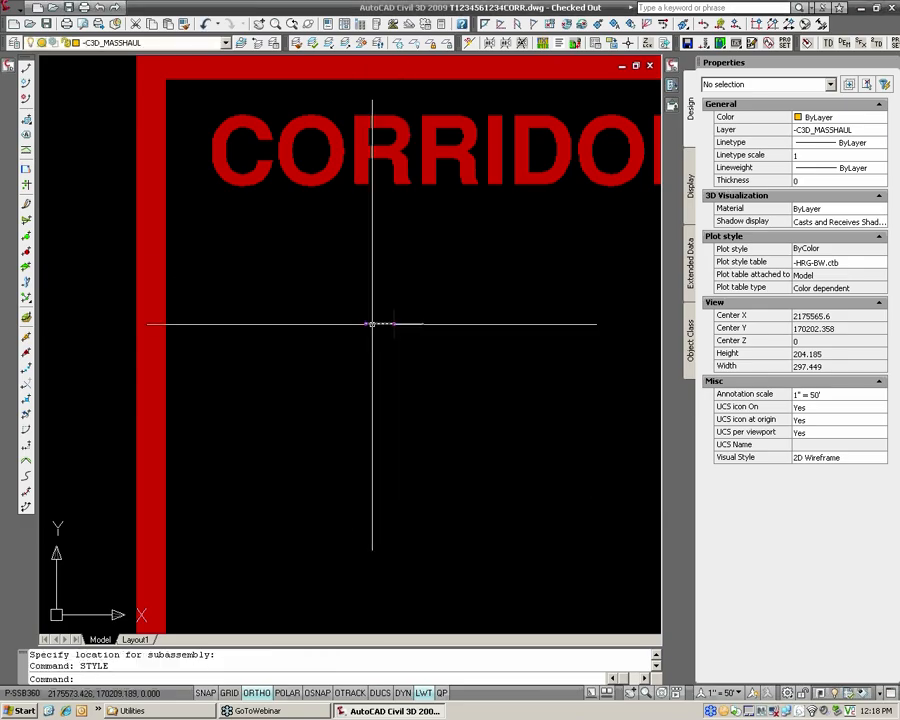
# Start a multiline text with middle-center justification and frame its box just below the Leveling Course assembly.
pyautogui.write('MTEXT')
pyautogui.press('Return')
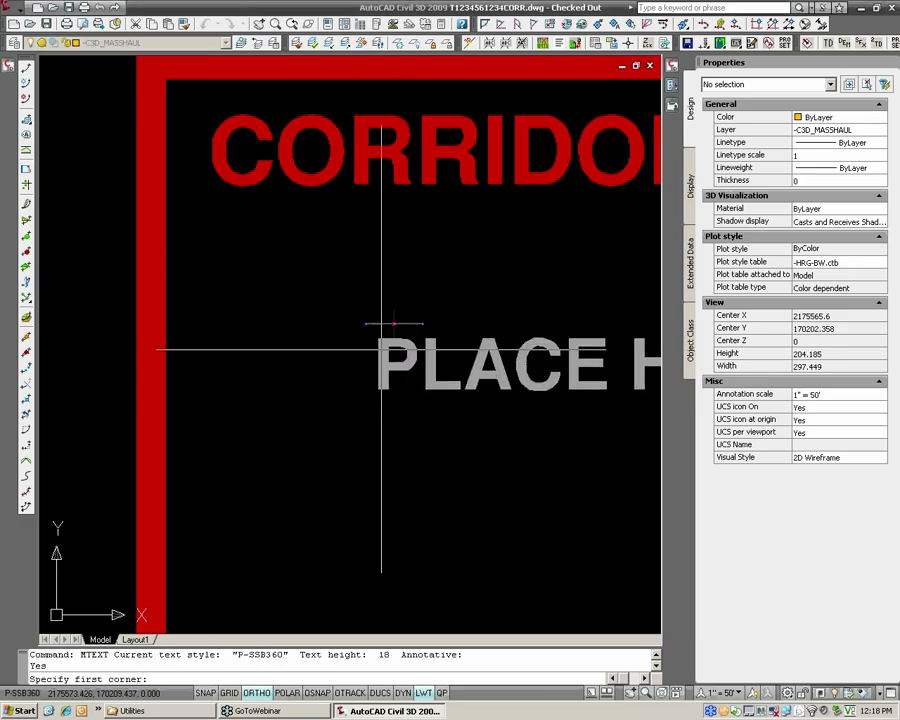
pyautogui.click(349, 354)
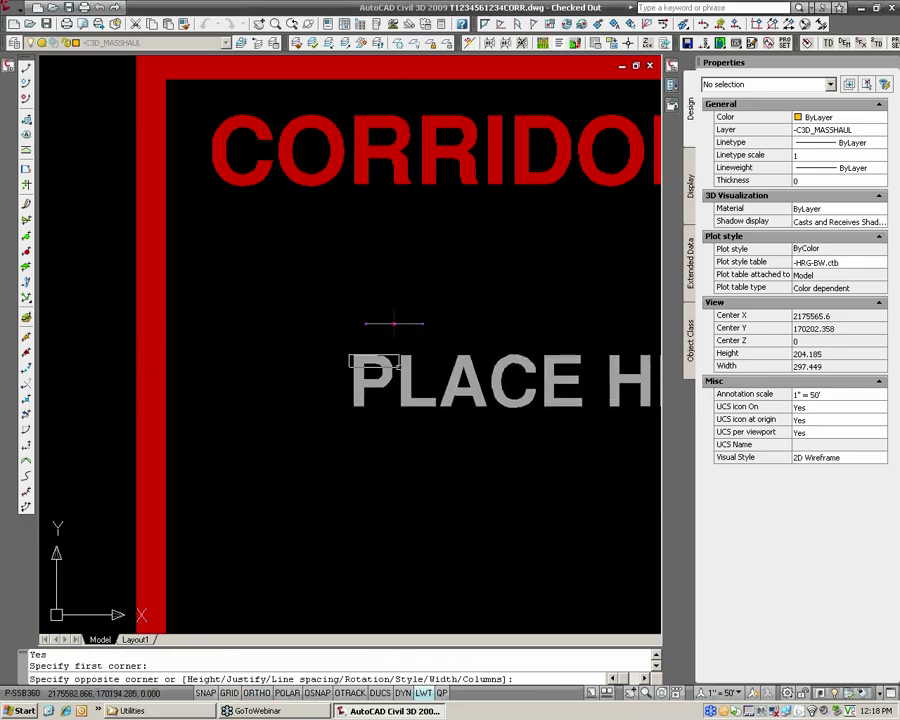
pyautogui.write('J')
pyautogui.press('Return')
pyautogui.press('F8')
pyautogui.write('MC')
pyautogui.press('Return')
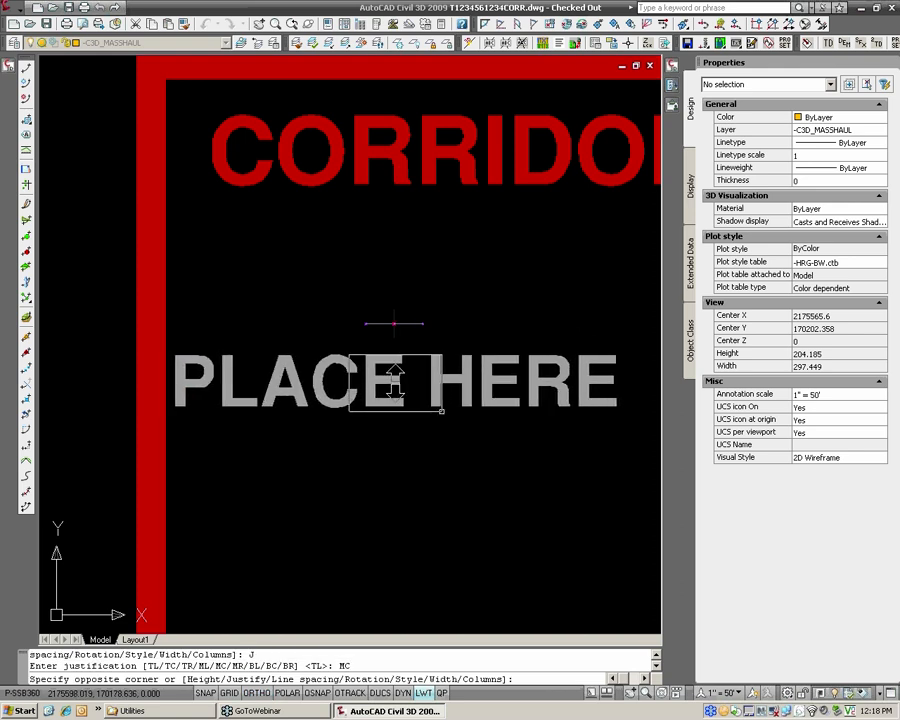
pyautogui.click(394, 323)
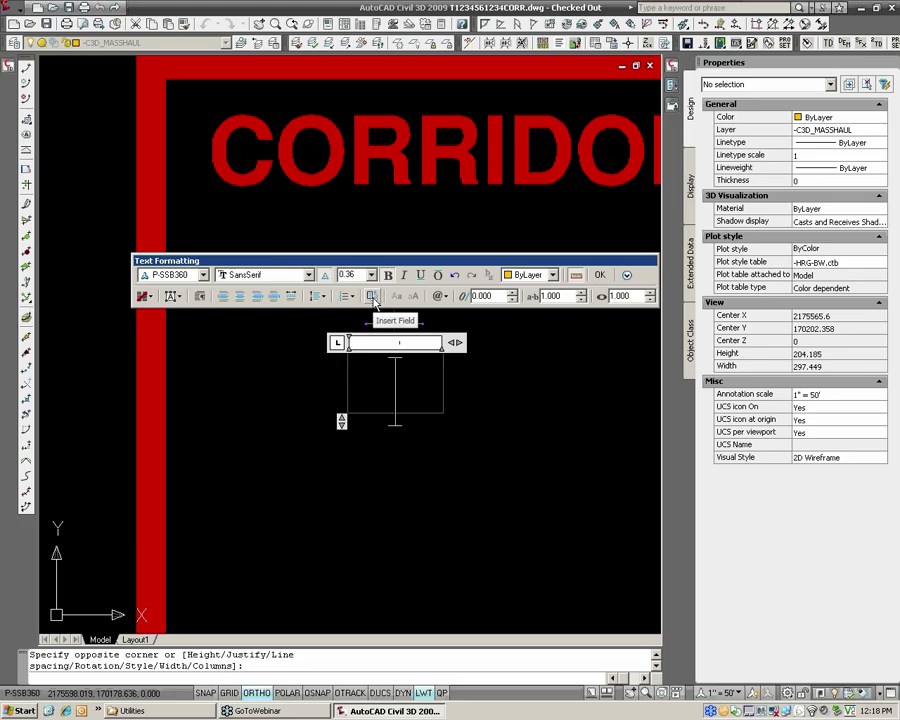
# Insert an Object field that references the Name property of the Leveling Course assembly, and finish the label text.
pyautogui.hotkey('ctrl', 'f')
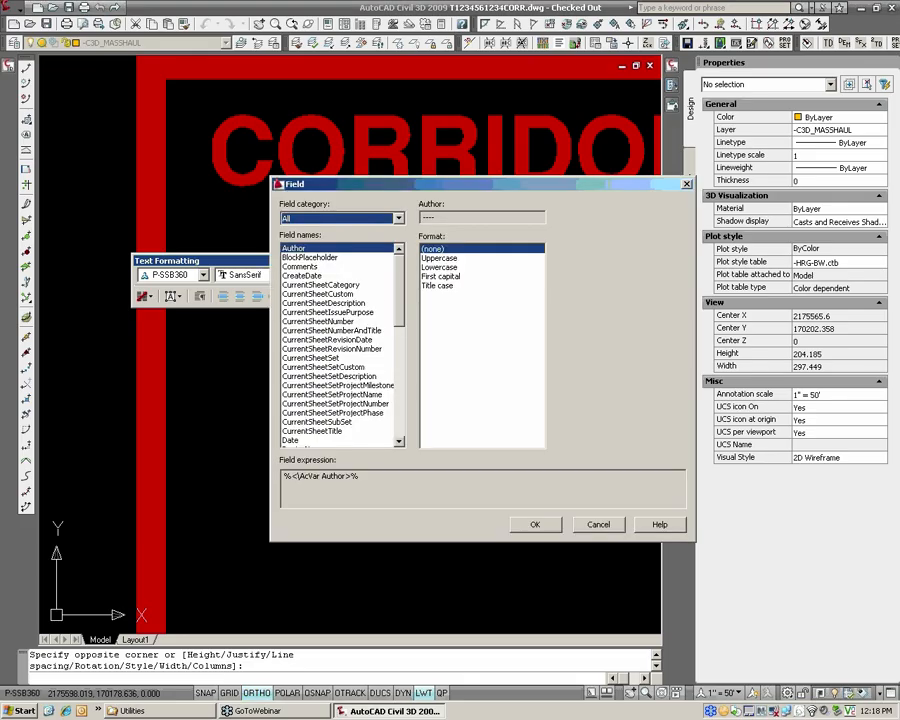
pyautogui.click(385, 219)
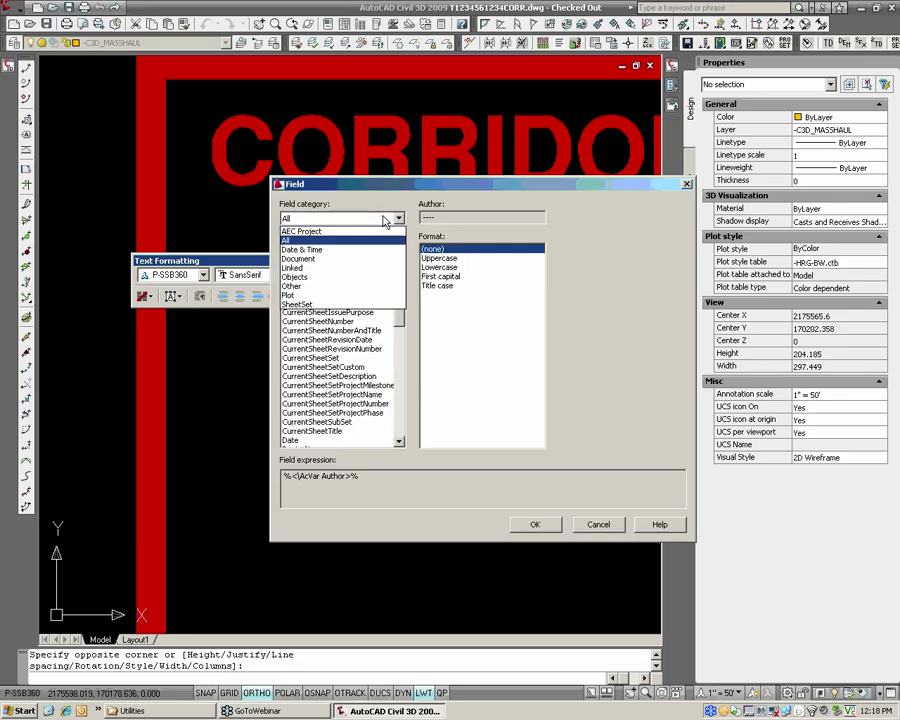
pyautogui.click(305, 278)
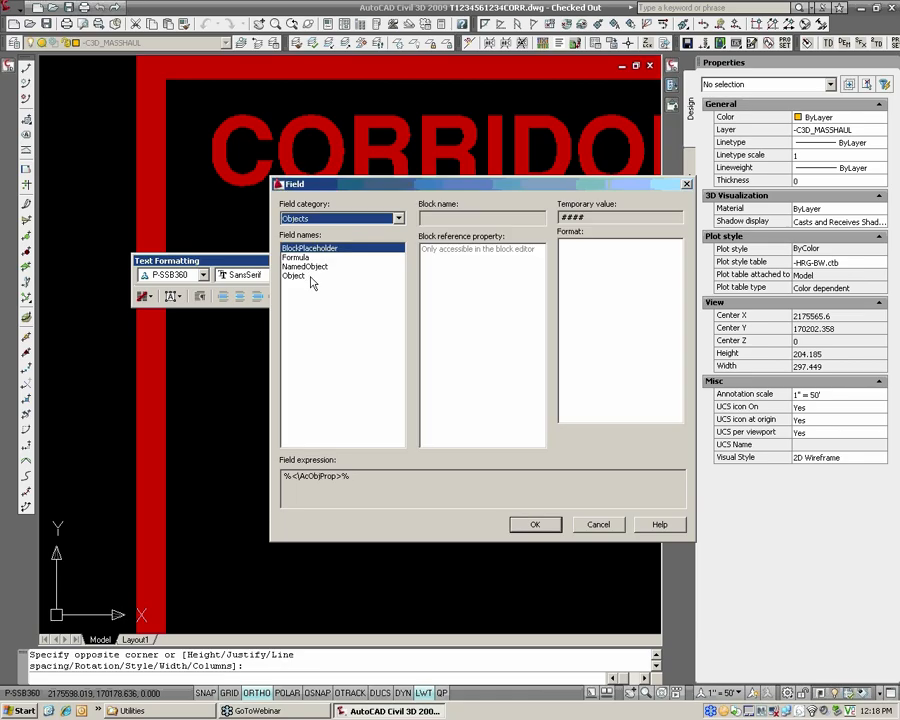
pyautogui.click(309, 277)
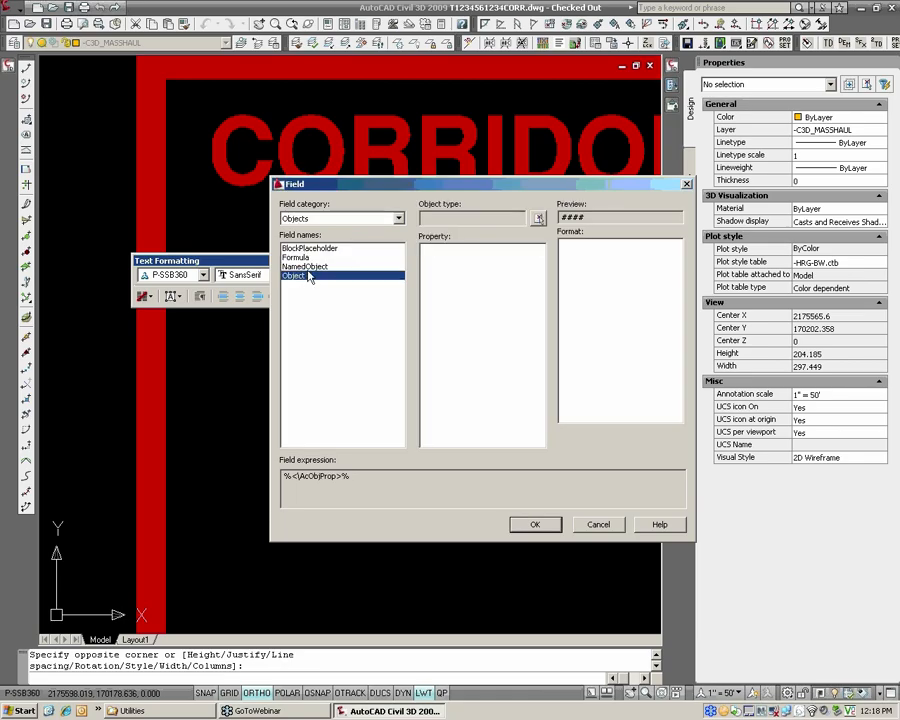
pyautogui.click(539, 219)
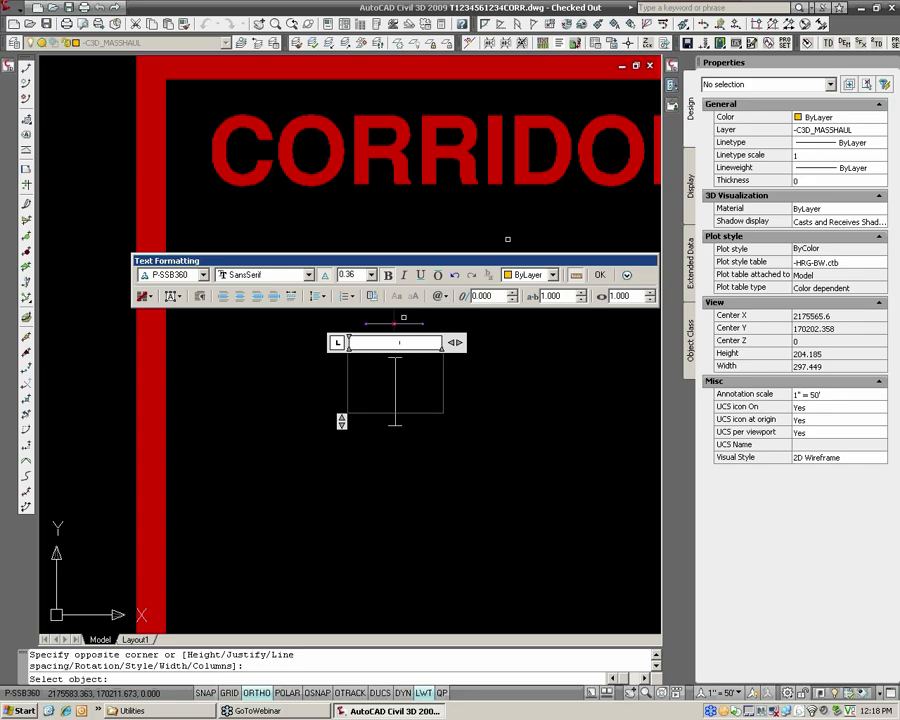
pyautogui.click(393, 314)
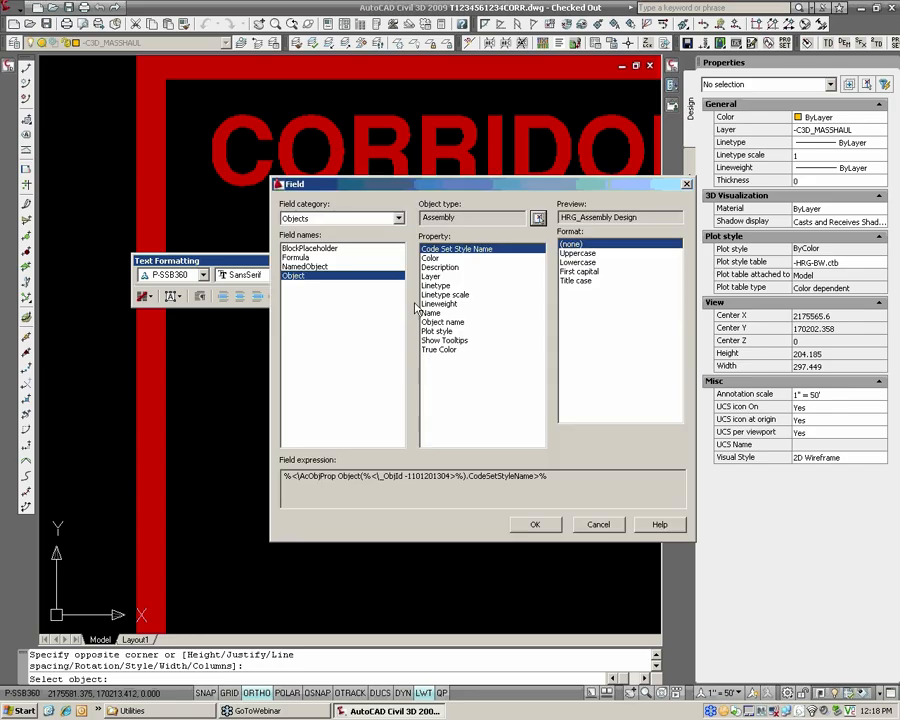
pyautogui.click(432, 314)
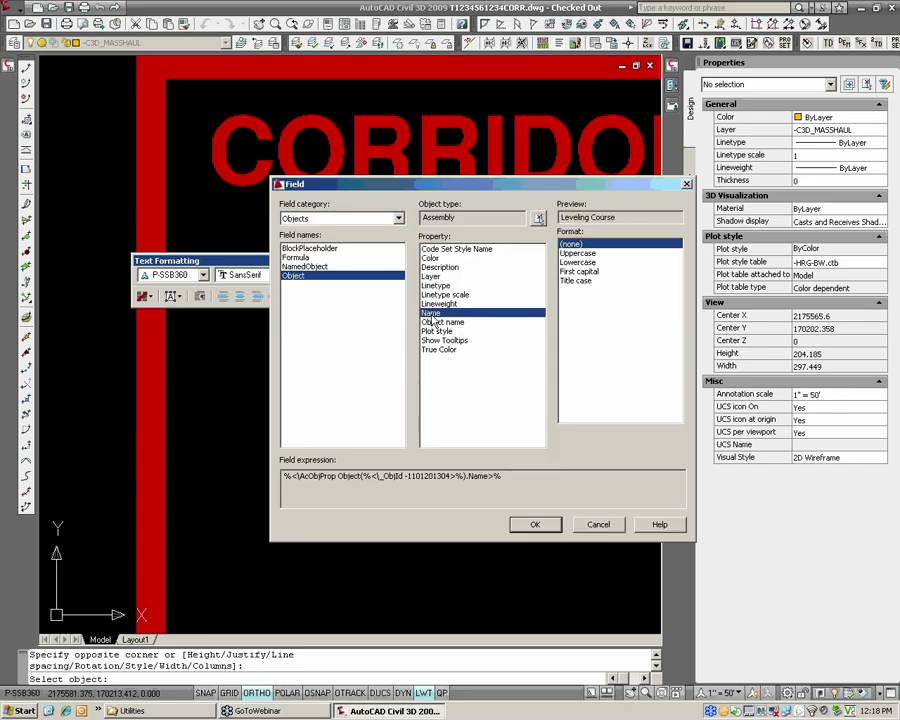
pyautogui.moveTo(562, 220); pyautogui.dragTo(619, 221)
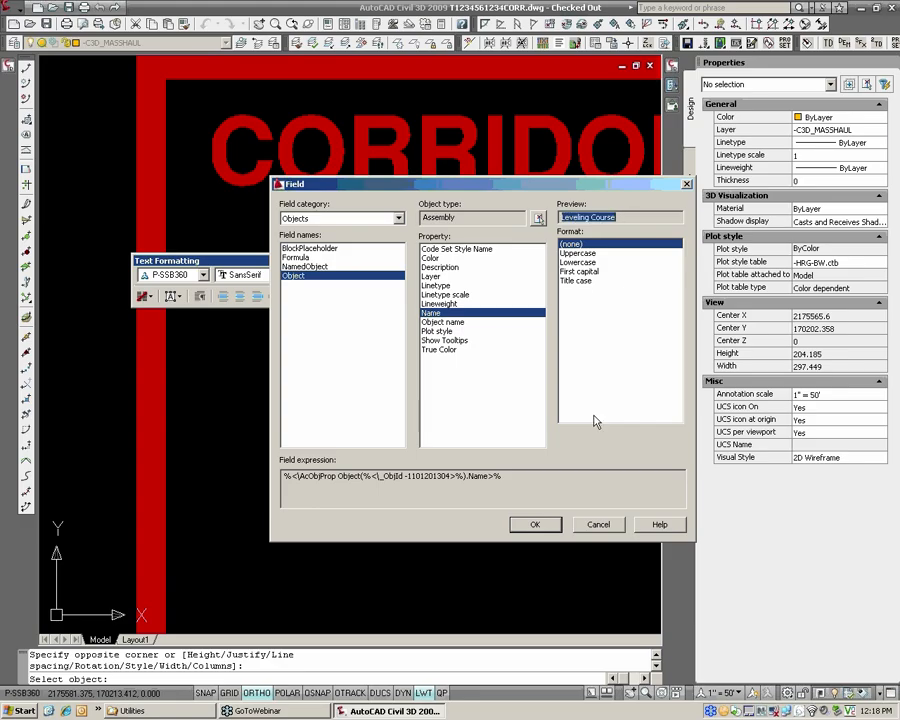
pyautogui.click(537, 525)
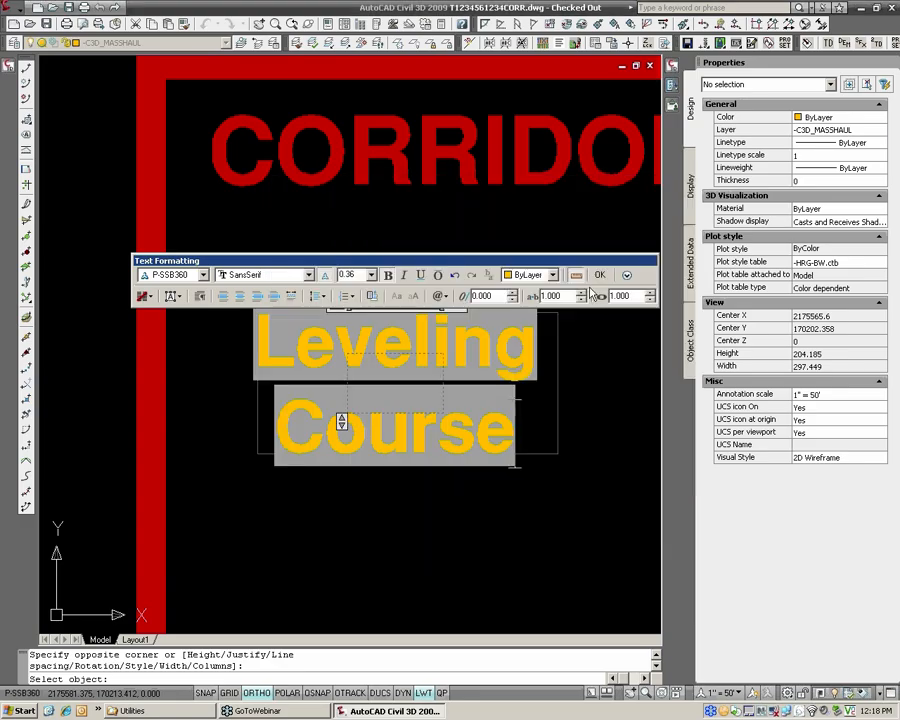
pyautogui.click(599, 274)
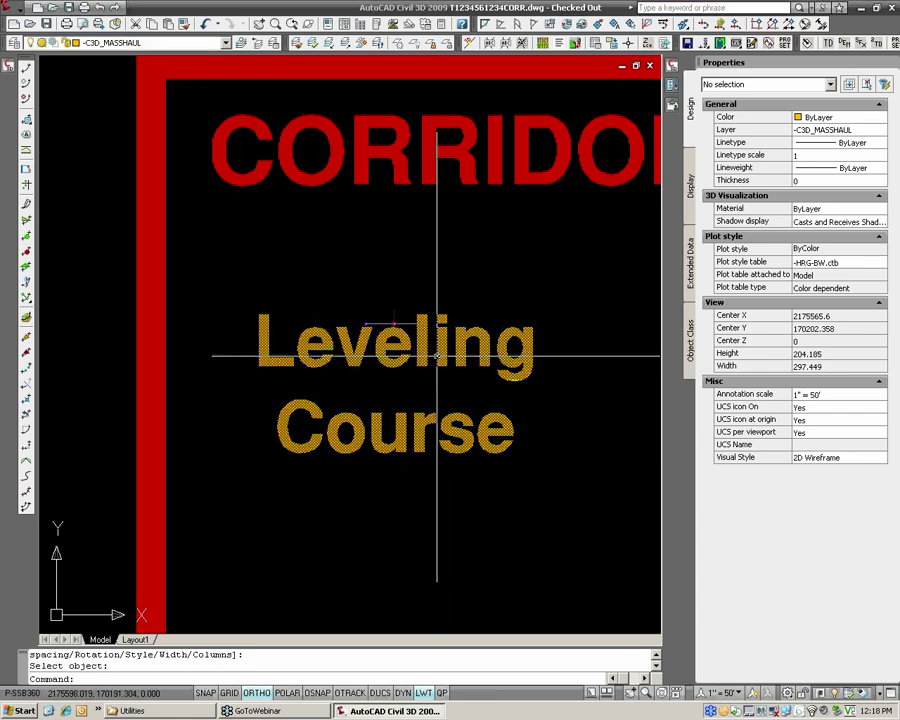
# Move the Leveling Course label straight down so that it clears the assembly.
pyautogui.write('m')
pyautogui.press('Return')
pyautogui.click(438, 350)
pyautogui.press('Return')
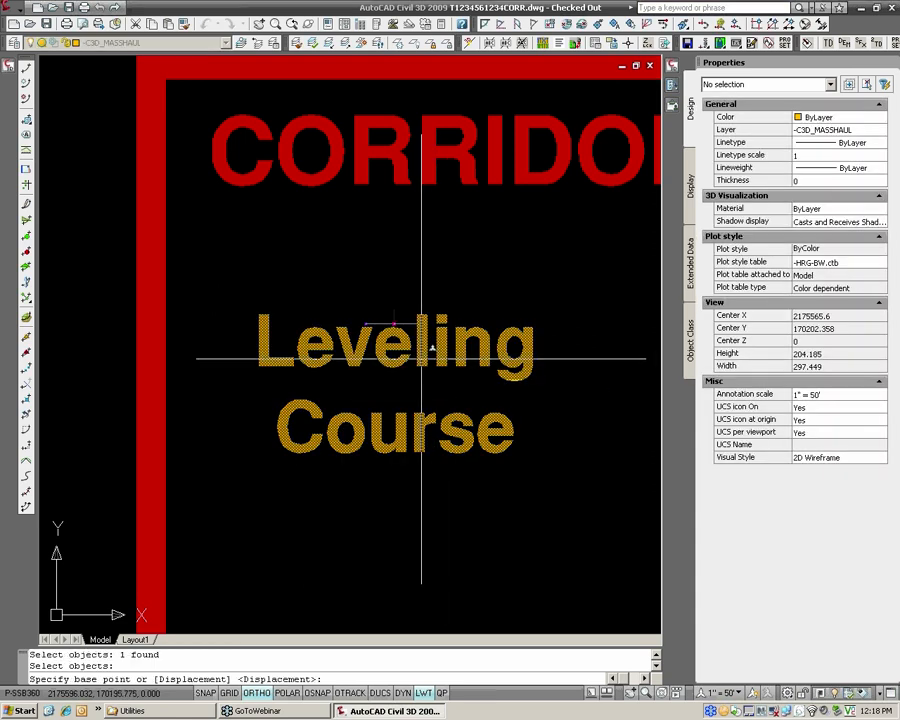
pyautogui.click(434, 346)
pyautogui.click(432, 412)
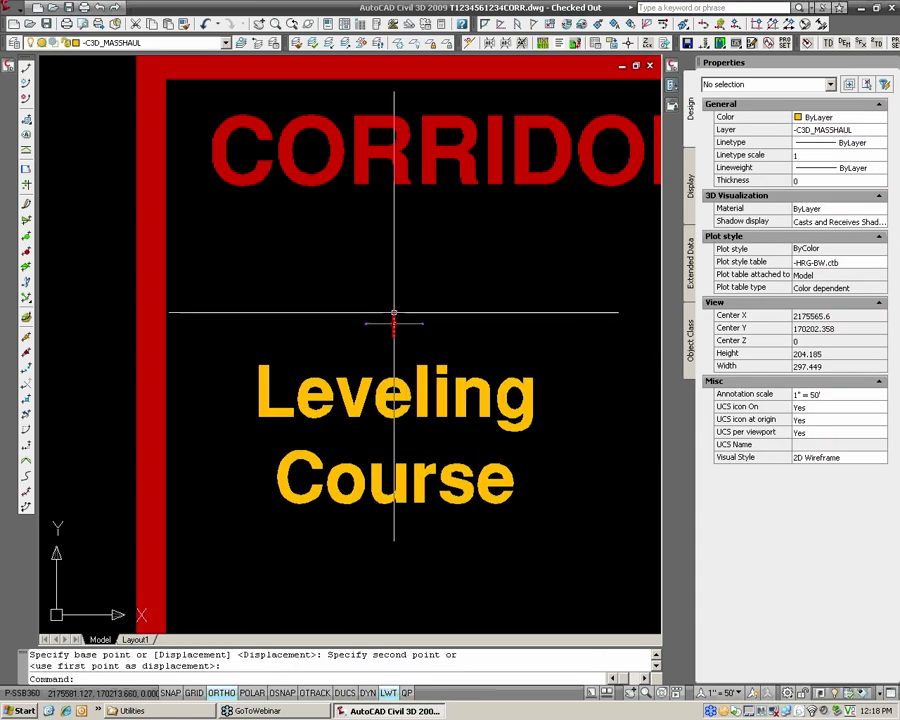
# Rename the Leveling Course assembly through its Assembly Properties, putting a person's first name in possessive form before the existing name.
pyautogui.click(393, 318)
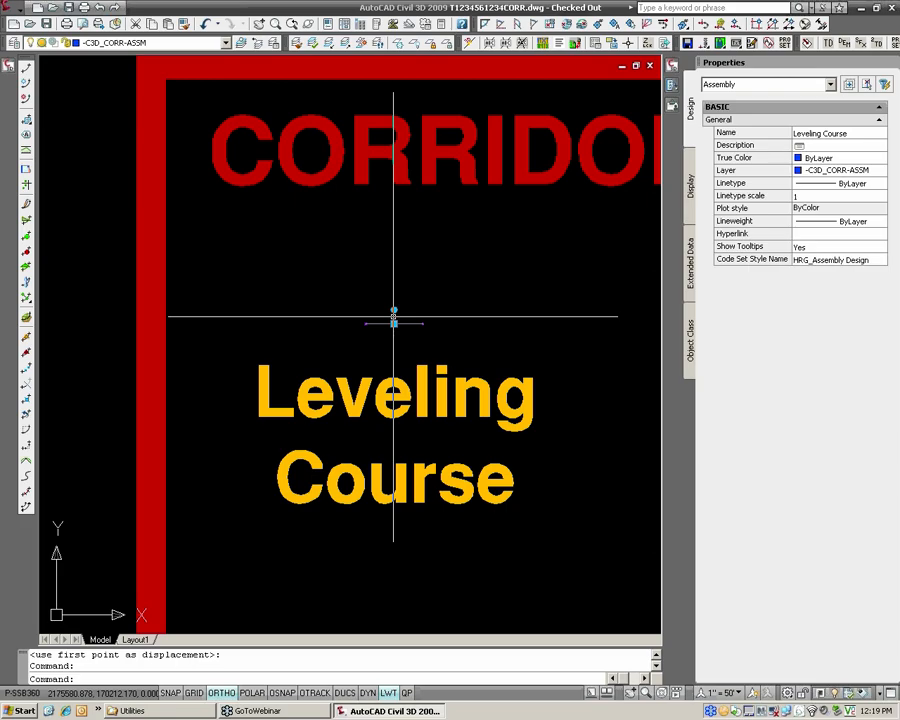
pyautogui.moveTo(5, 71)
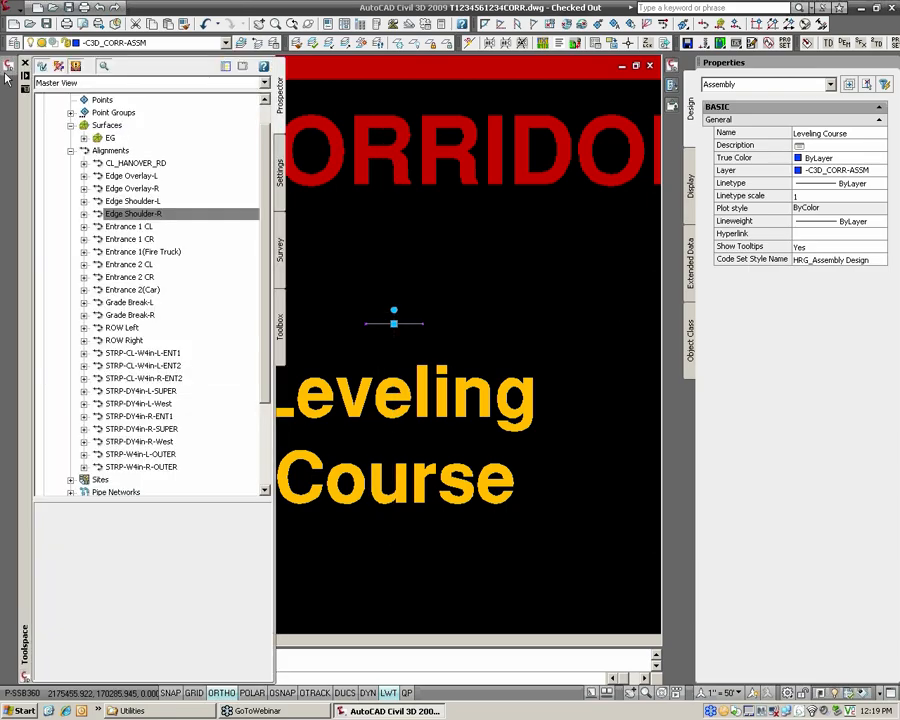
pyautogui.click(70, 150)
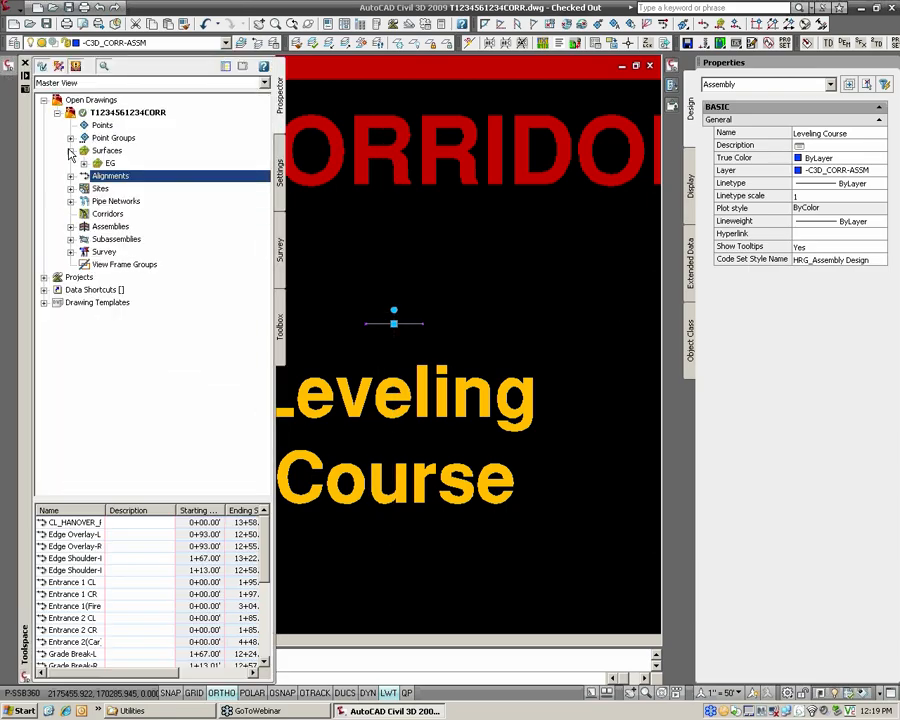
pyautogui.click(70, 226)
pyautogui.click(122, 239)
pyautogui.click(130, 264)
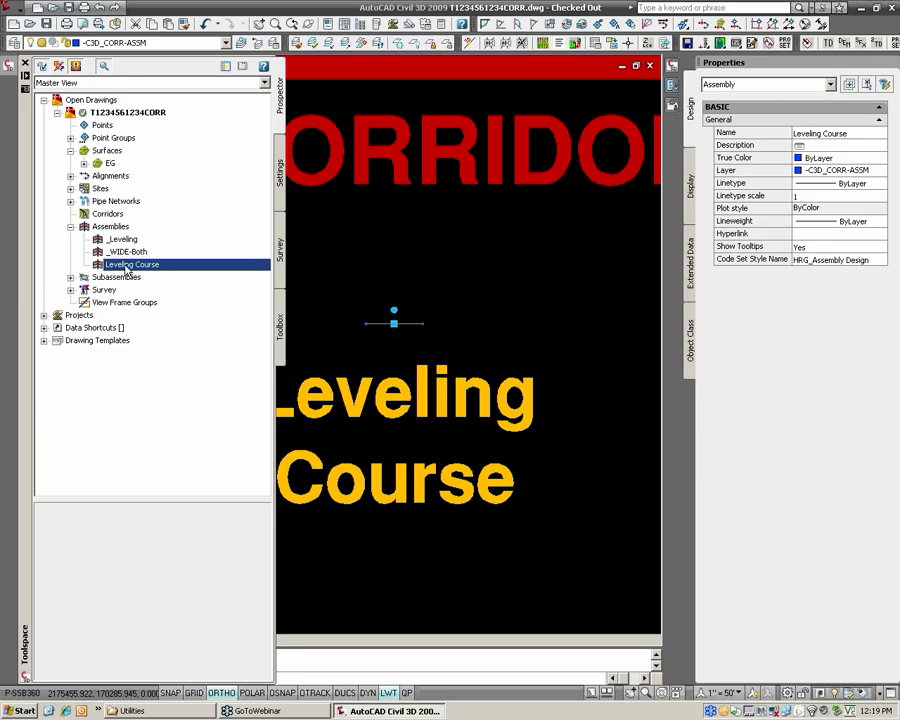
pyautogui.rightClick(150, 264)
pyautogui.click(170, 272)
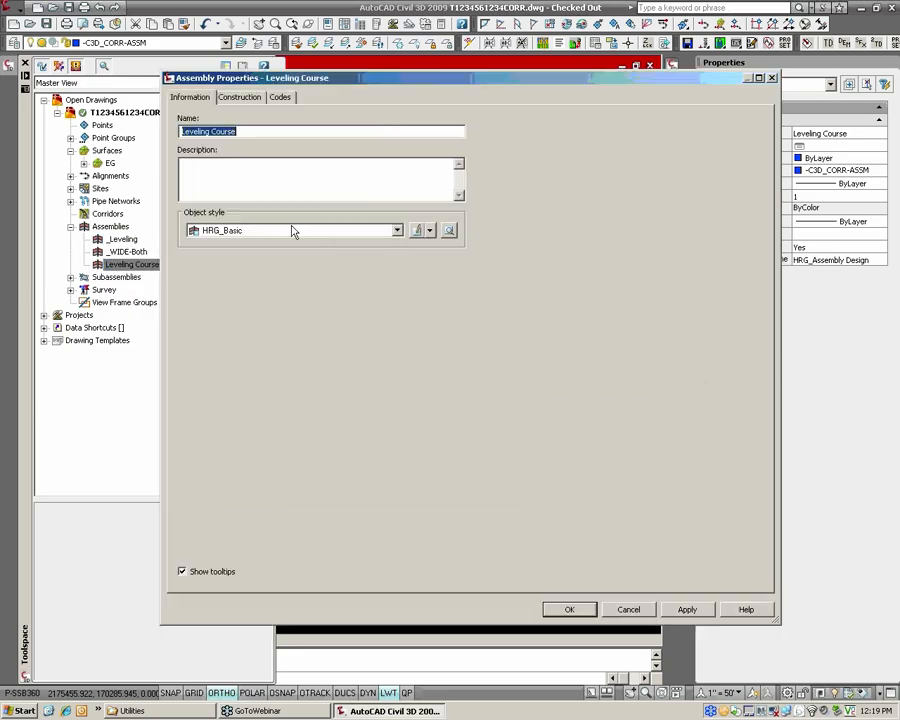
pyautogui.write('m')
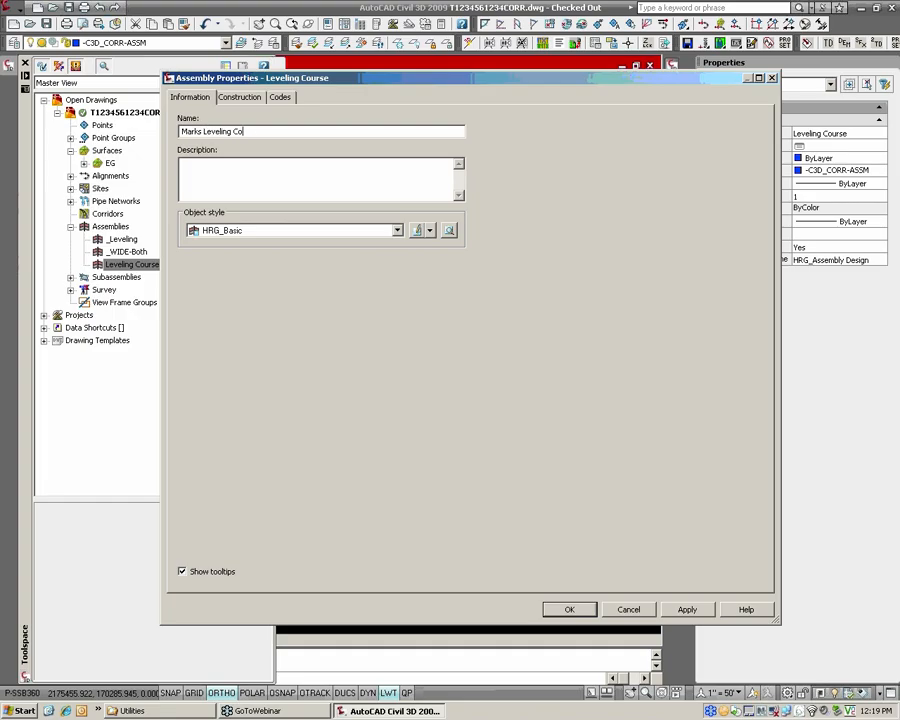
pyautogui.write('arks Leveling Course')
pyautogui.click(592, 609)
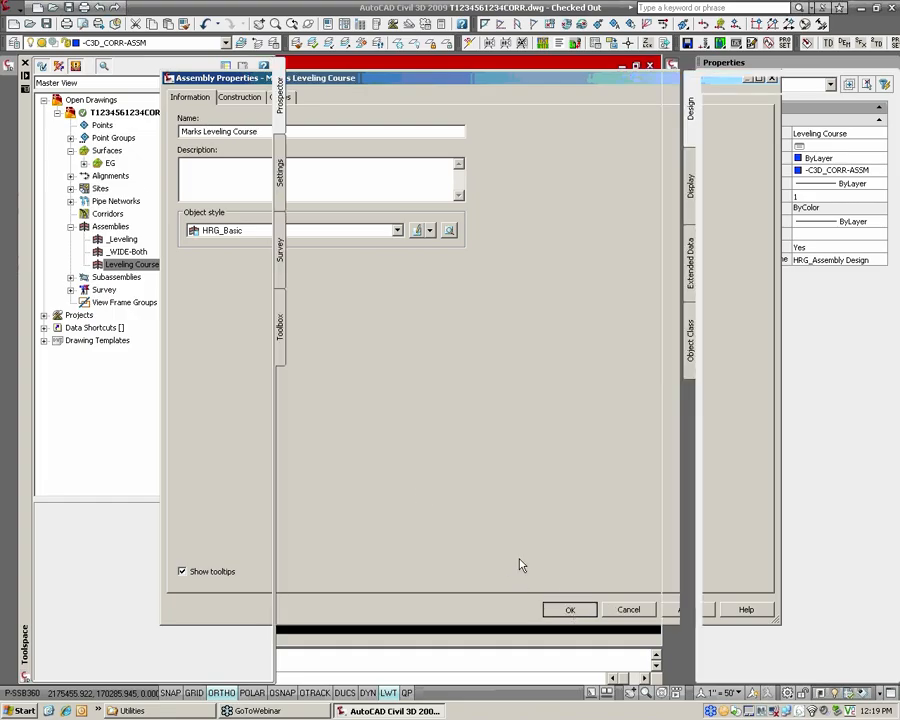
# Regenerate the whole drawing so that the name field in the assembly label updates.
pyautogui.press('Escape')
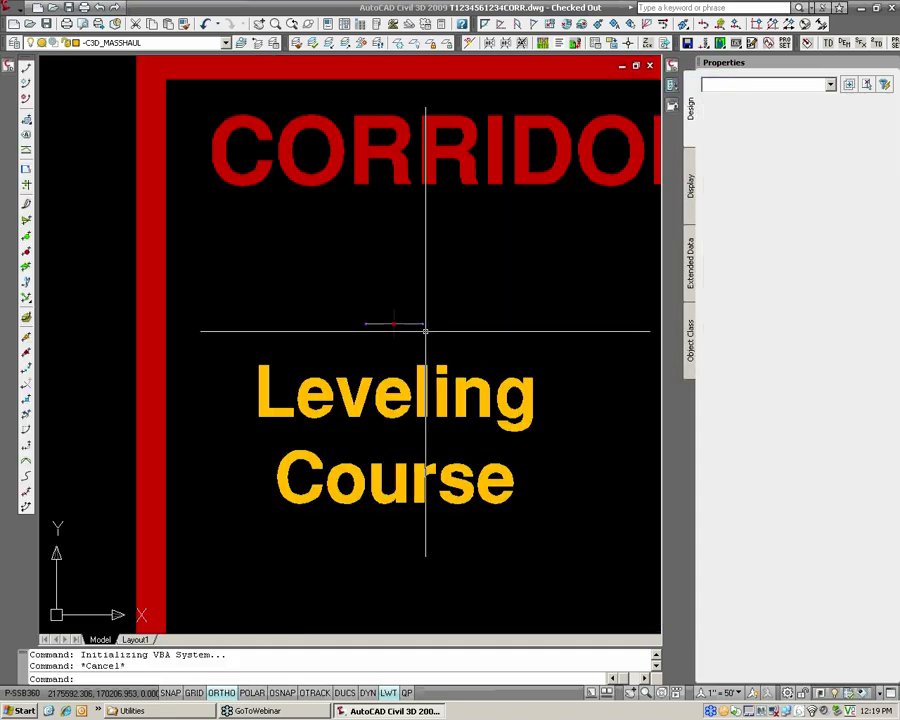
pyautogui.press('Escape')
pyautogui.write('rea')
pyautogui.press('Return')
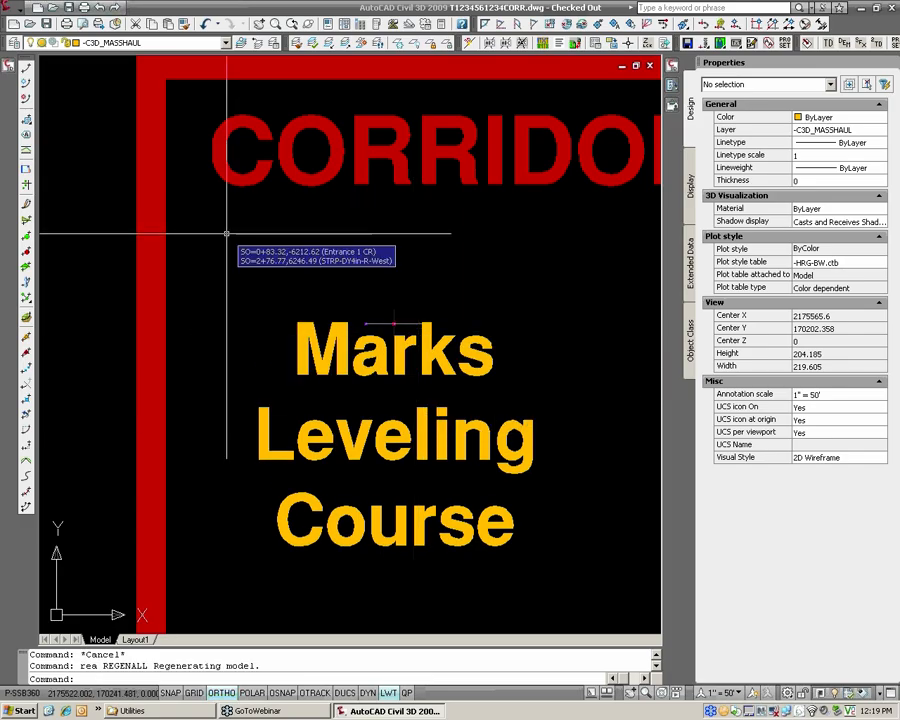
# Undo the renaming of the Leveling Course assembly, regenerate the drawing, and check the assembly's name in the Prospector tree.
pyautogui.write('u')
pyautogui.press('Return')
pyautogui.write('rea')
pyautogui.press('Return')
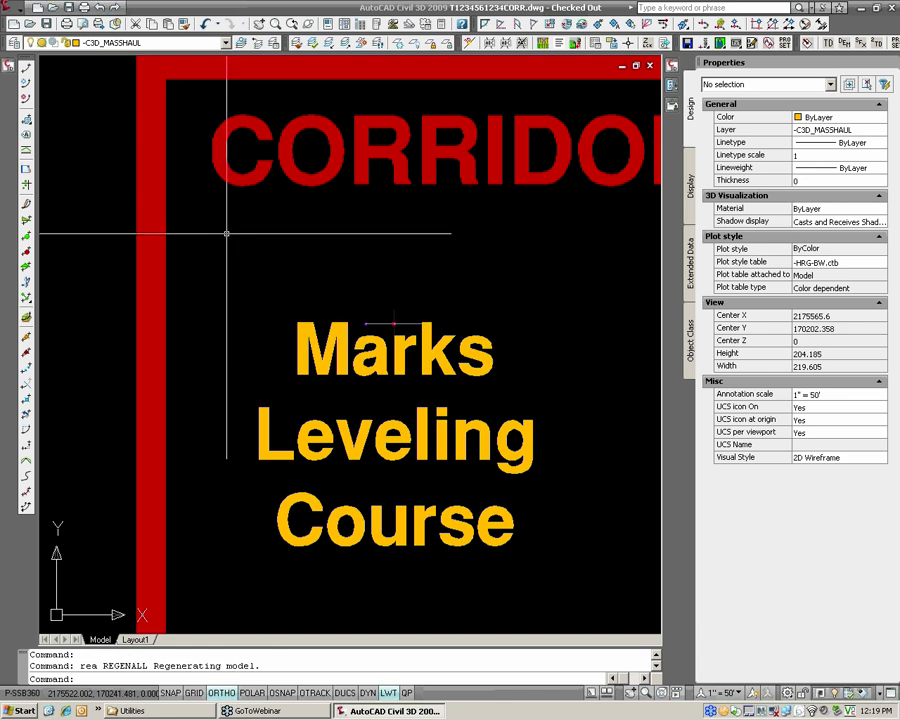
pyautogui.write('u')
pyautogui.press('Return')
pyautogui.write('rea')
pyautogui.press('Return')
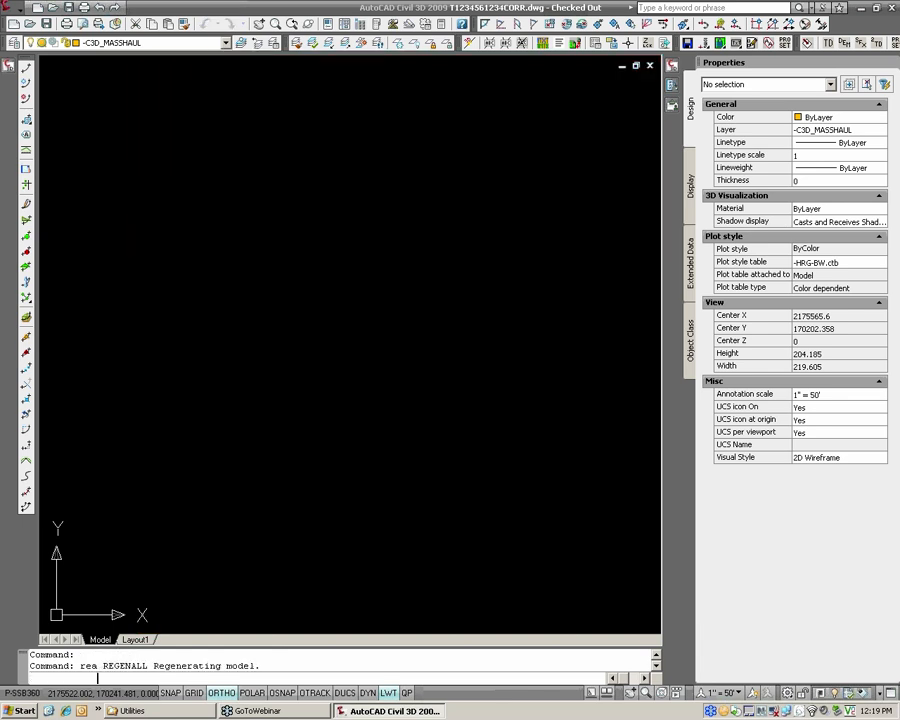
pyautogui.moveTo(9, 65)
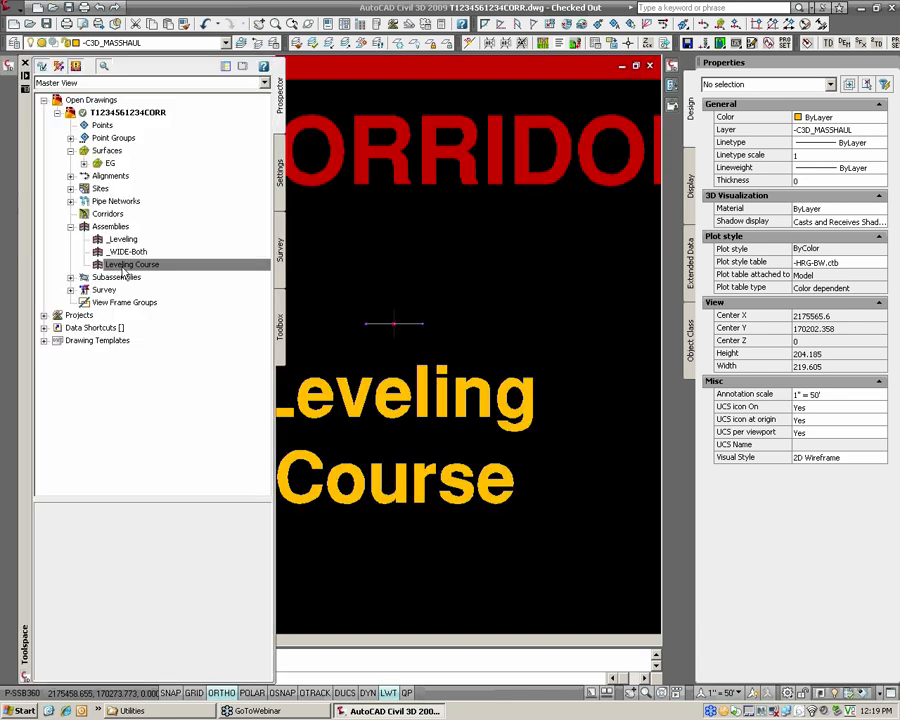
pyautogui.click(171, 267)
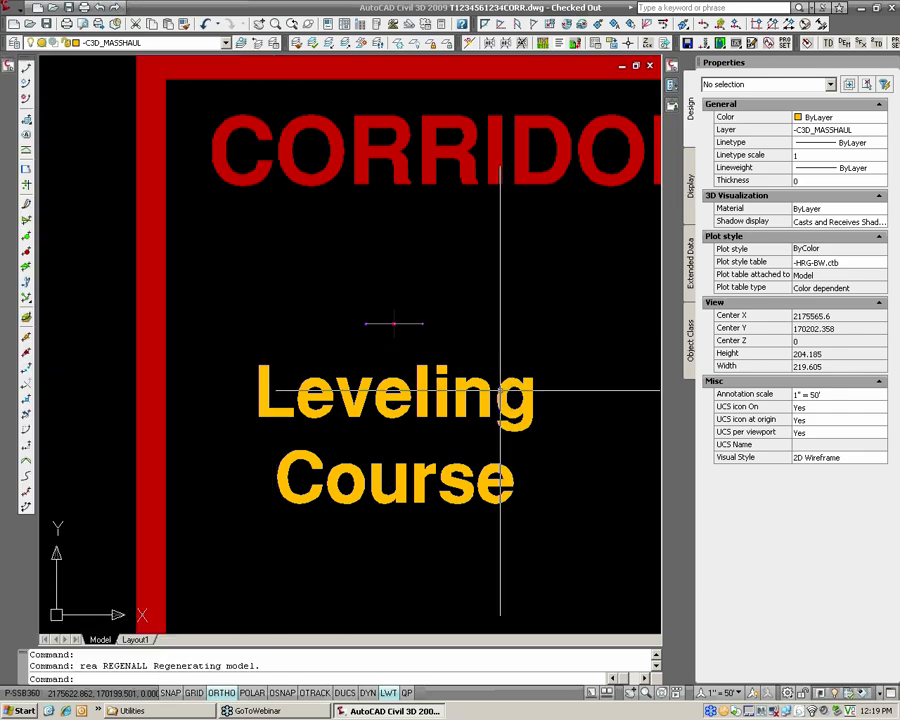
# Move the Leveling Course label to the -C3D_CORR-ASSM layer and deselect it.
pyautogui.click(497, 388)
pyautogui.click(478, 386)
pyautogui.click(118, 42)
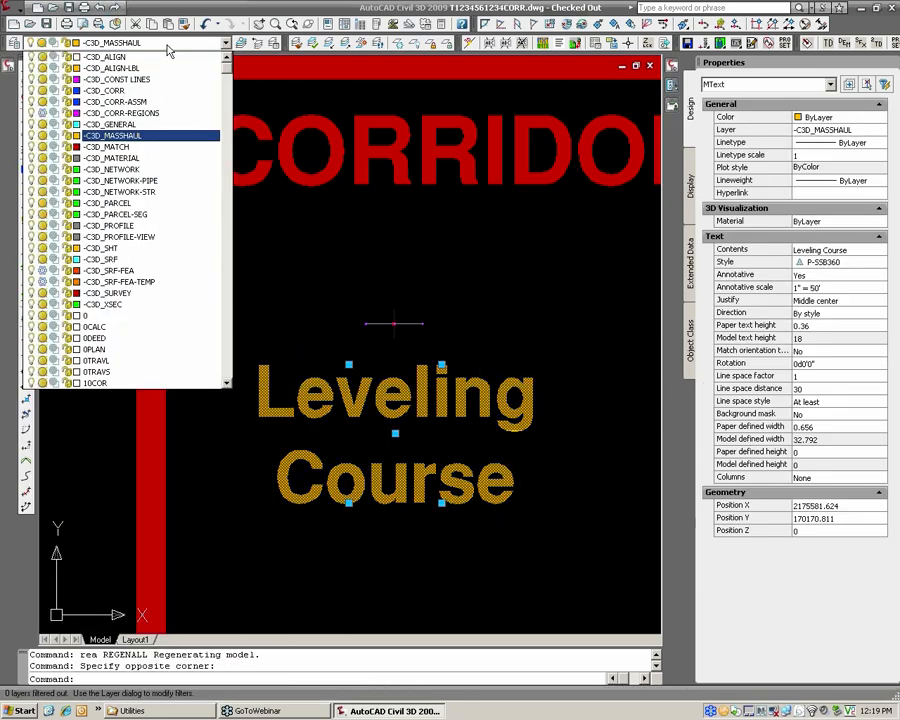
pyautogui.click(160, 101)
pyautogui.press('Escape')
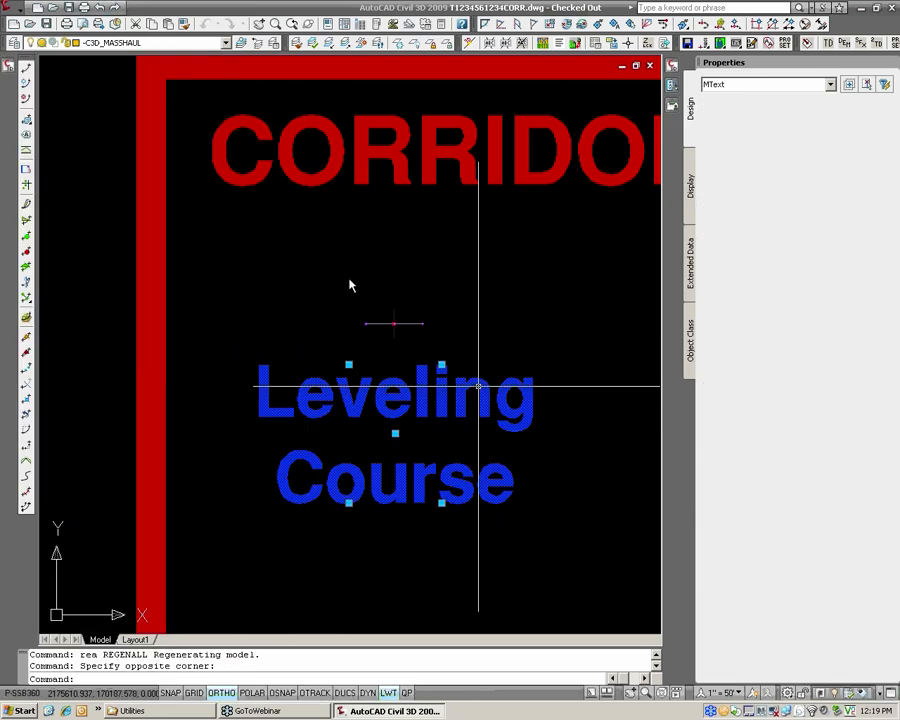
# Minimize the docked Properties palette to widen the drawing area.
pyautogui.scroll(-3, 380, 250)
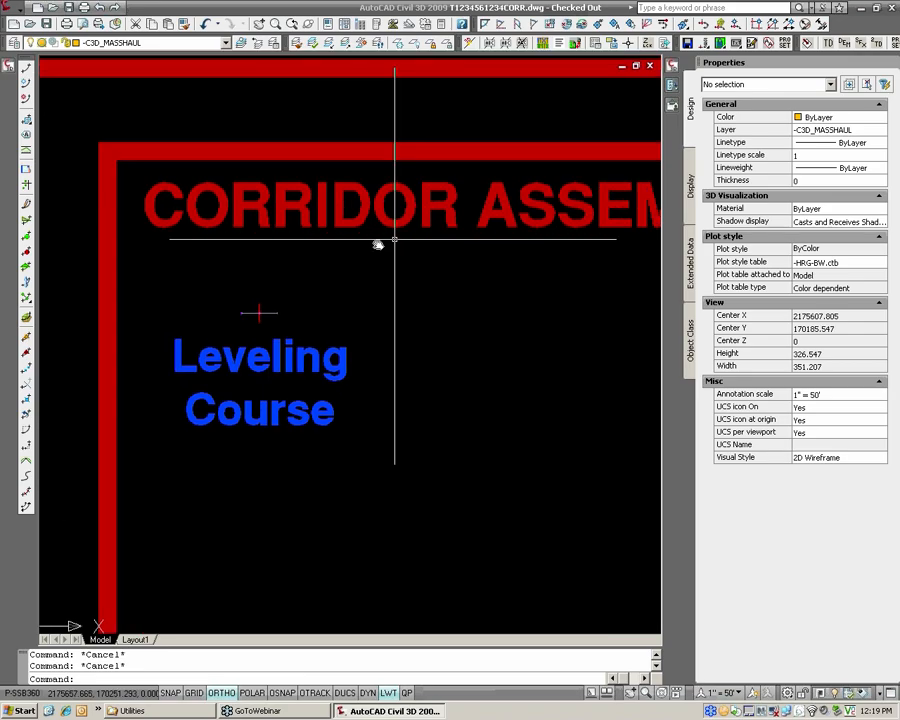
pyautogui.scroll(-2, 319, 274)
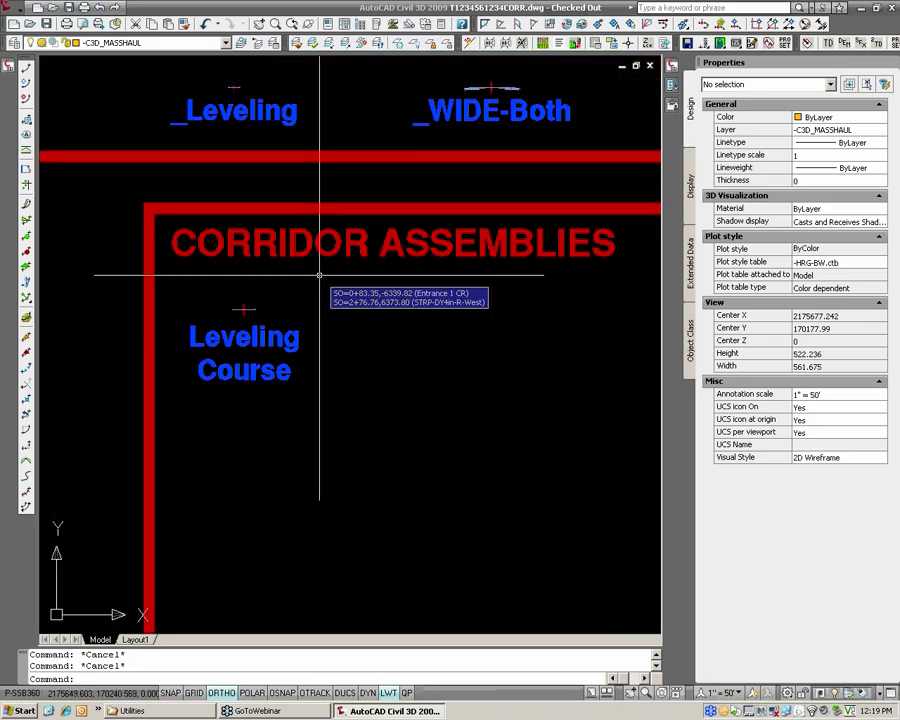
pyautogui.scroll(-4, 309, 314)
pyautogui.moveTo(280, 307); pyautogui.dragTo(620, 273, button='middle')
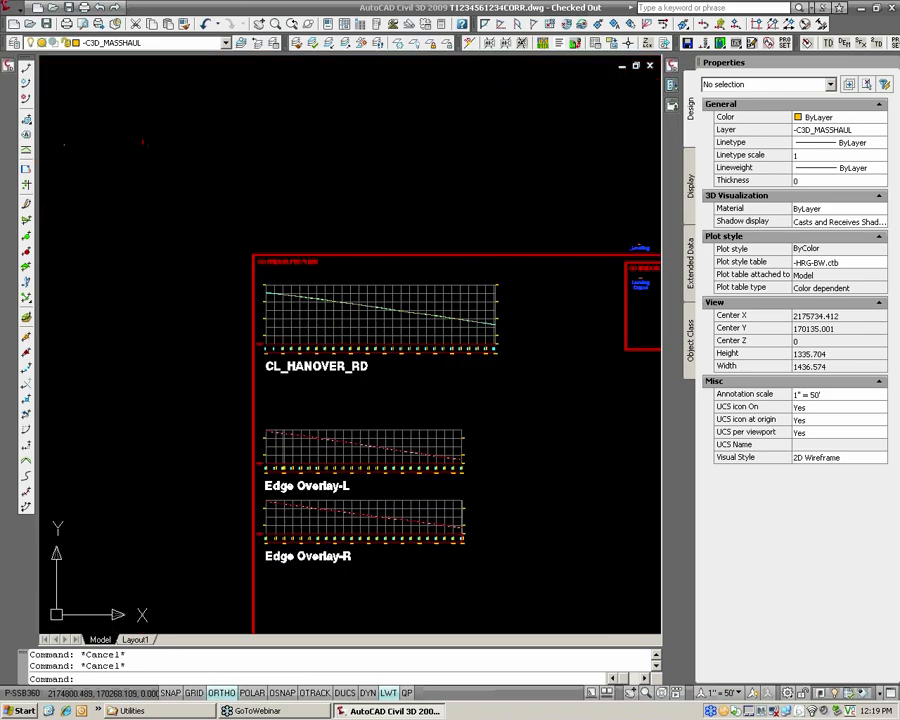
pyautogui.scroll(-1, 256, 276)
pyautogui.moveTo(246, 273); pyautogui.dragTo(337, 268, button='middle')
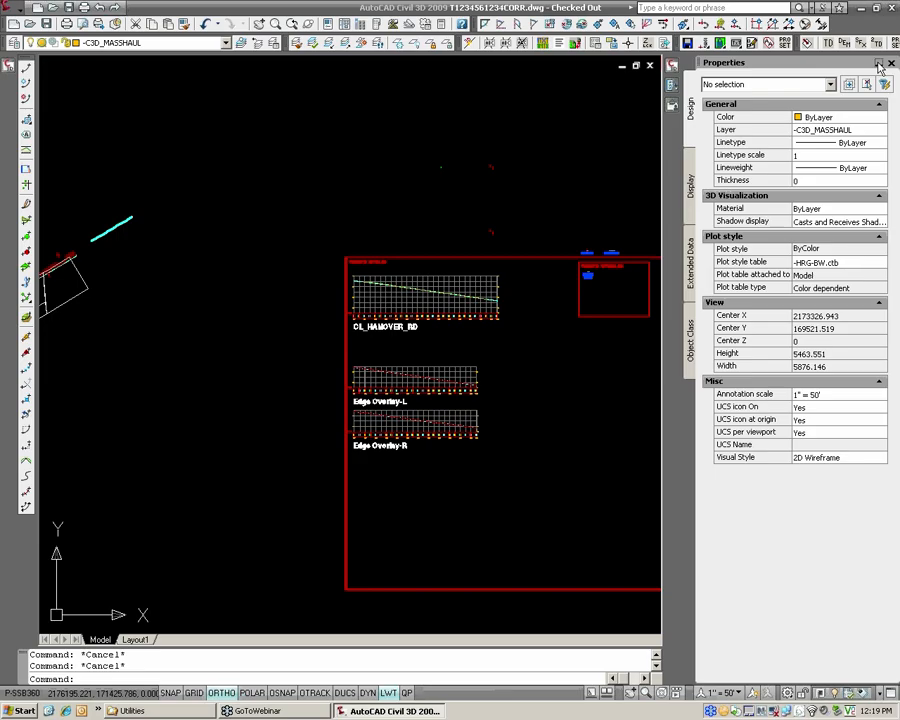
pyautogui.click(884, 64)
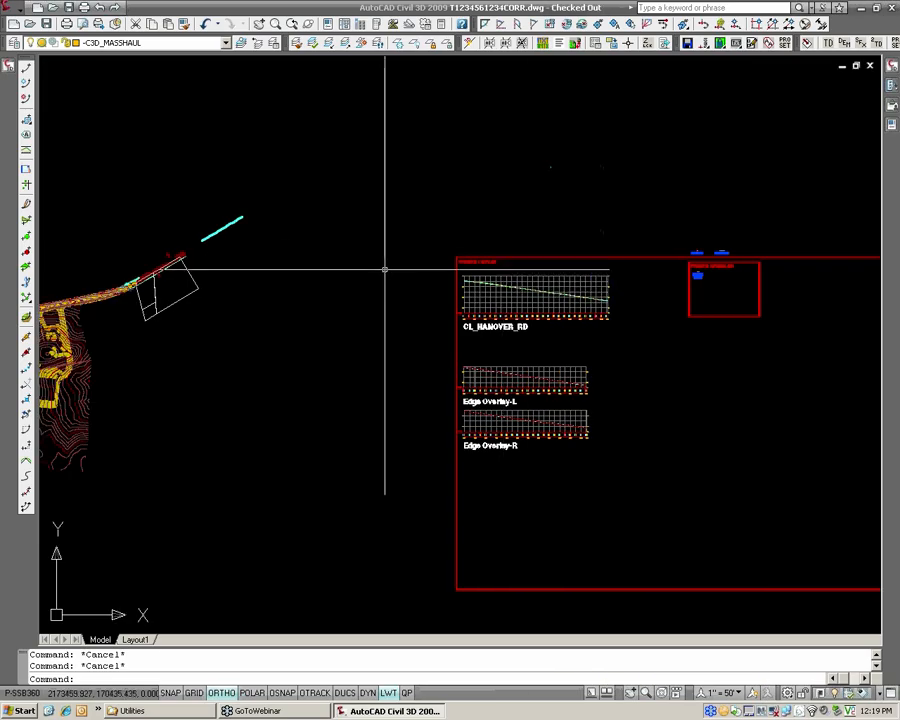
# Restore the saved viewport configuration CORRIDOR-OPT1.
pyautogui.moveTo(382, 267); pyautogui.dragTo(480, 245, button='middle')
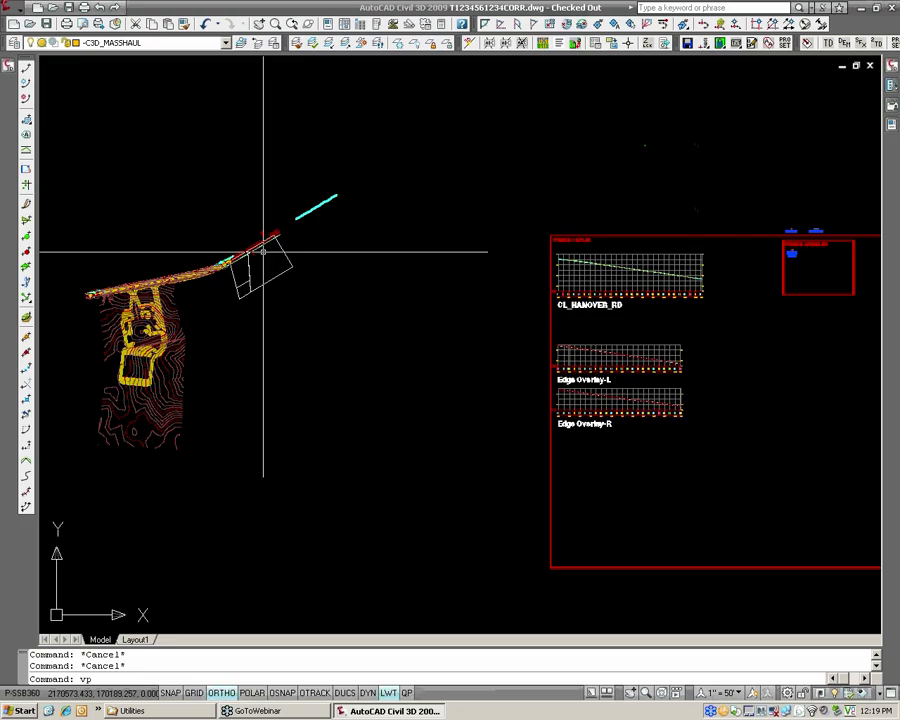
pyautogui.press('Return')
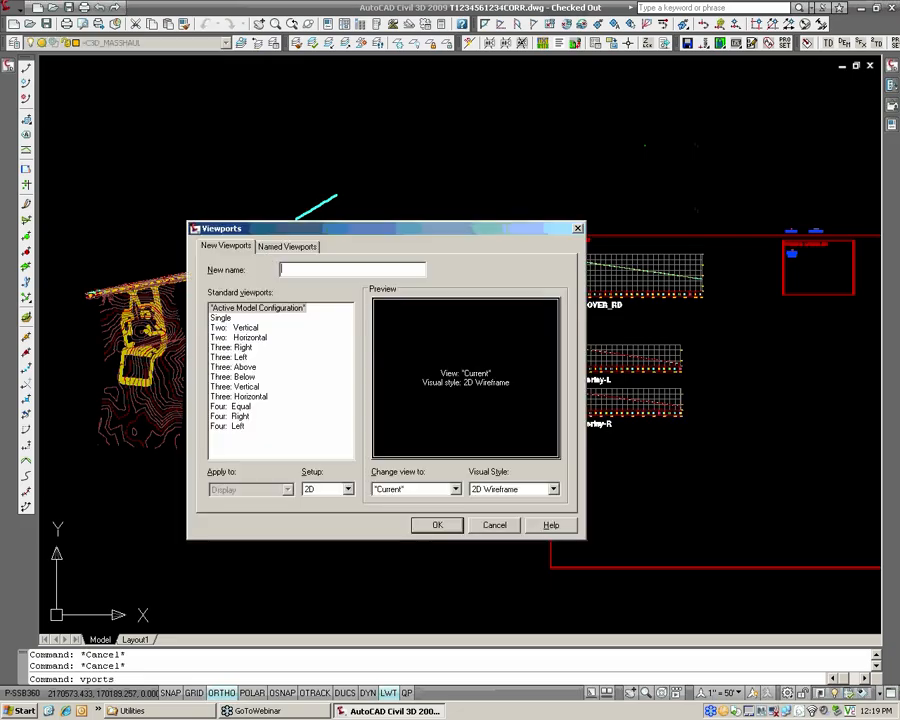
pyautogui.click(287, 246)
pyautogui.click(263, 319)
pyautogui.click(263, 319)
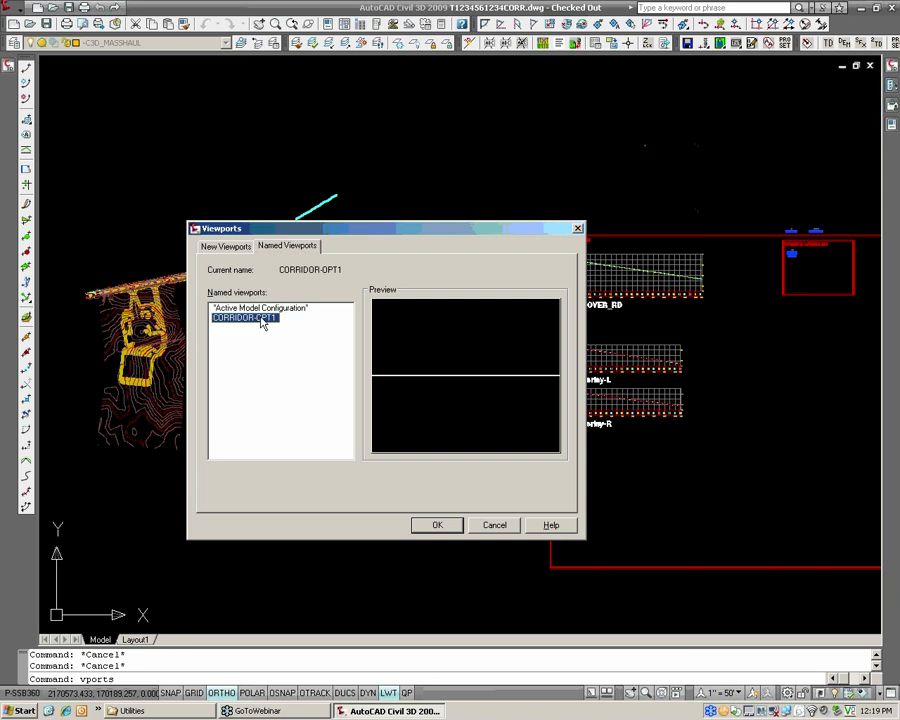
pyautogui.click(436, 526)
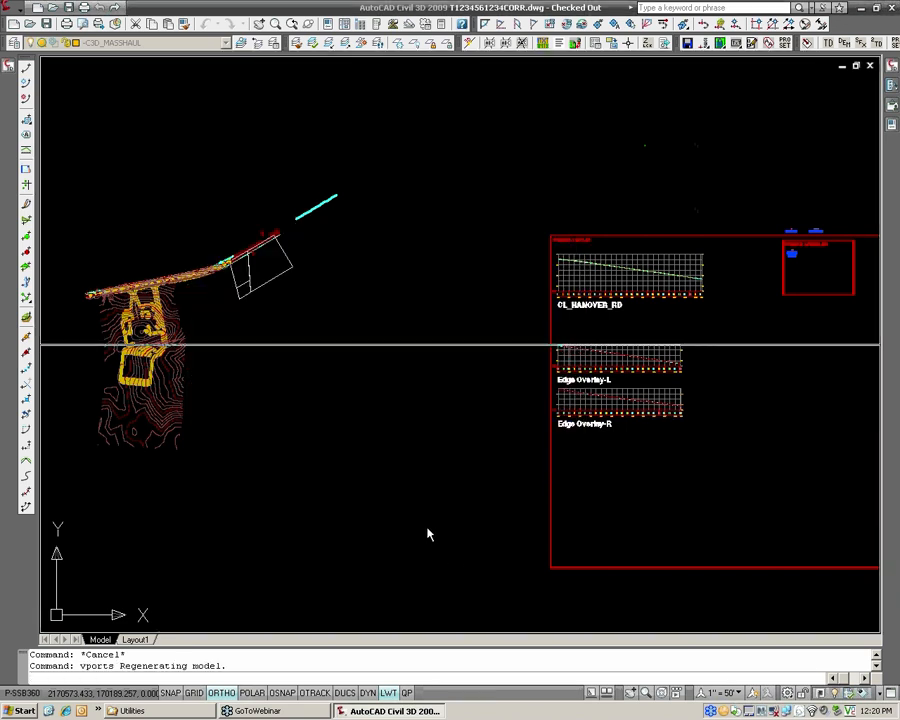
# With the road plan and the assembly framed in separate viewports, start a simple corridor named Leveling Course in the HRG_Corridor style.
pyautogui.moveTo(317, 264); pyautogui.dragTo(341, 257, button='middle')
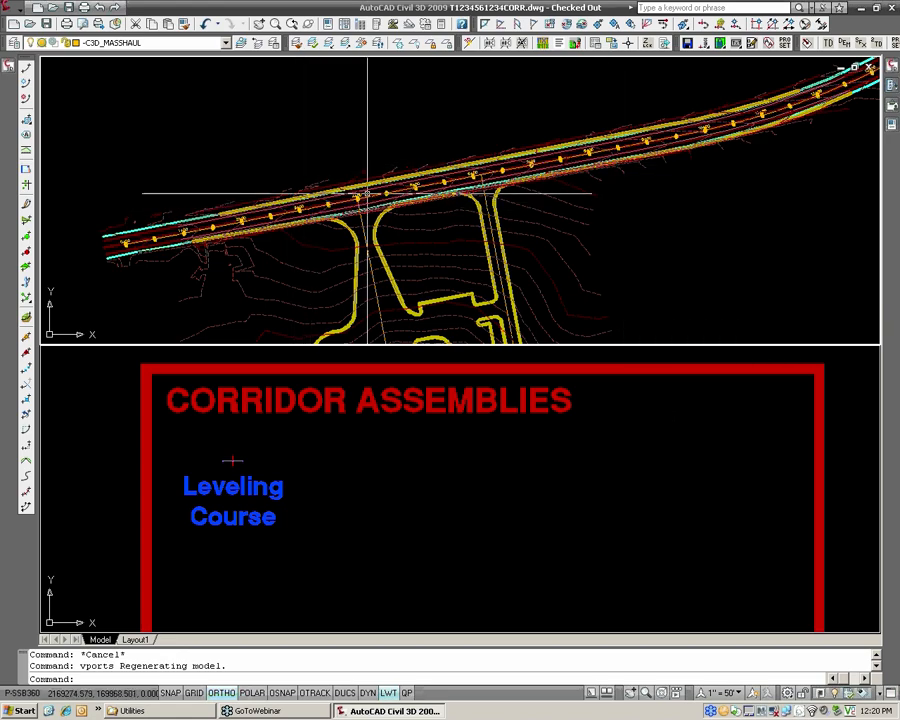
pyautogui.scroll(6, 235, 492)
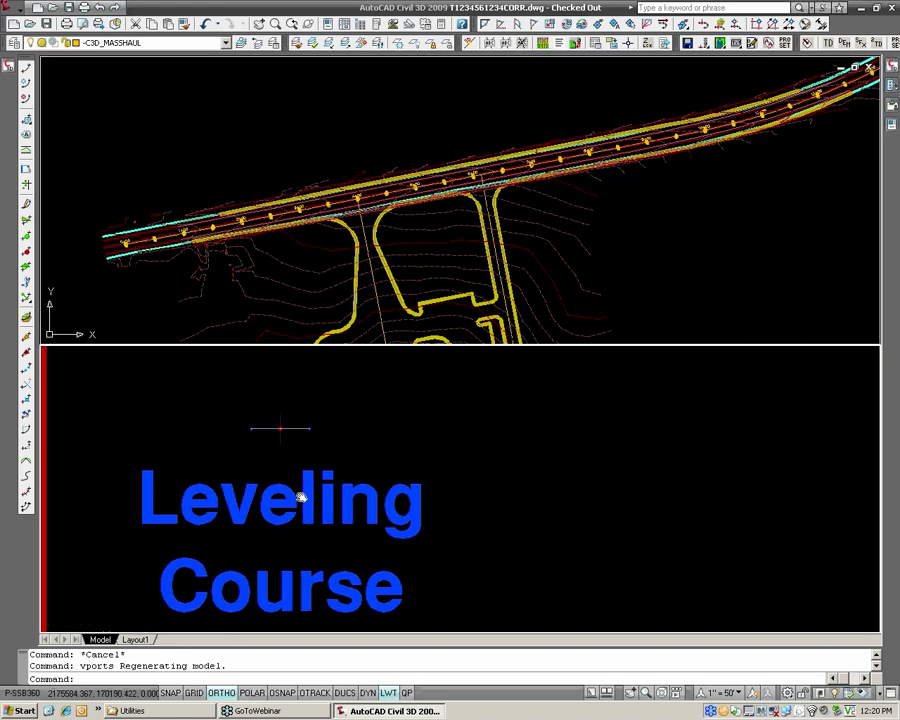
pyautogui.scroll(2, 342, 460)
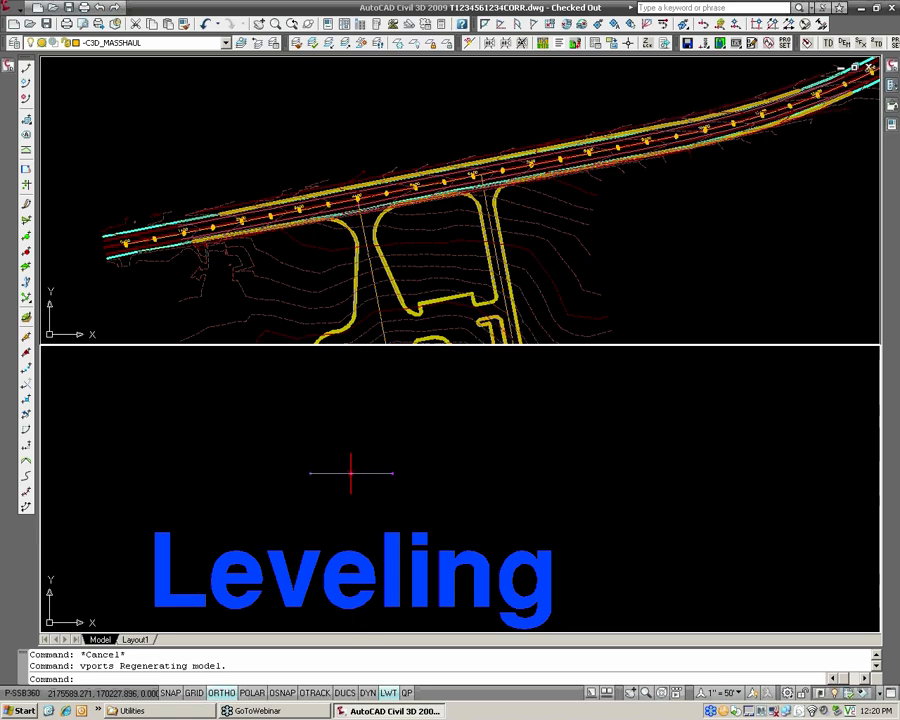
pyautogui.click(543, 301)
pyautogui.moveTo(373, 196); pyautogui.dragTo(438, 211, button='middle')
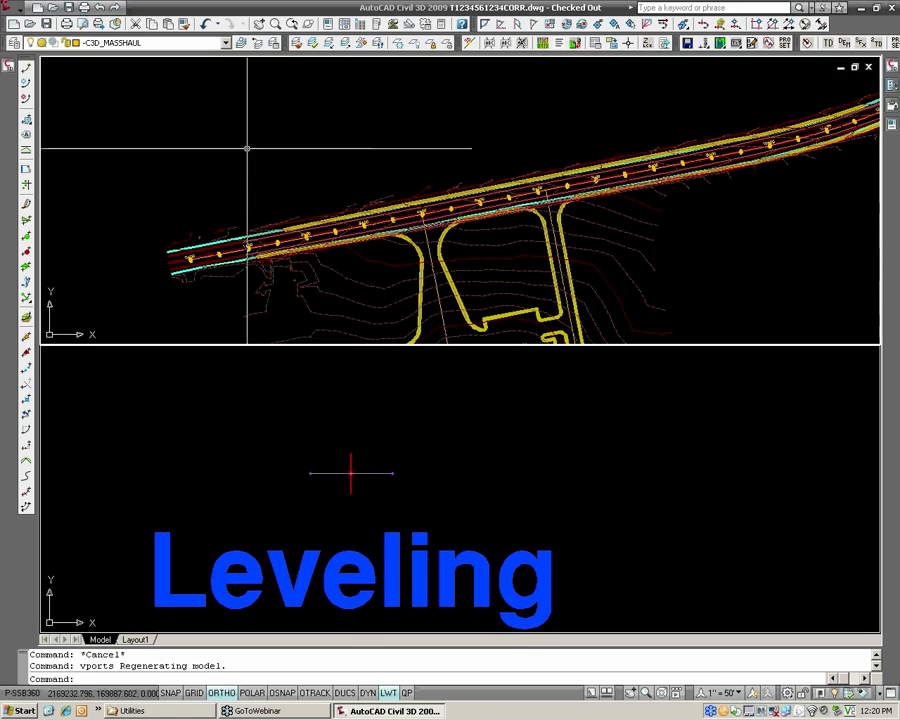
pyautogui.click(20, 12)
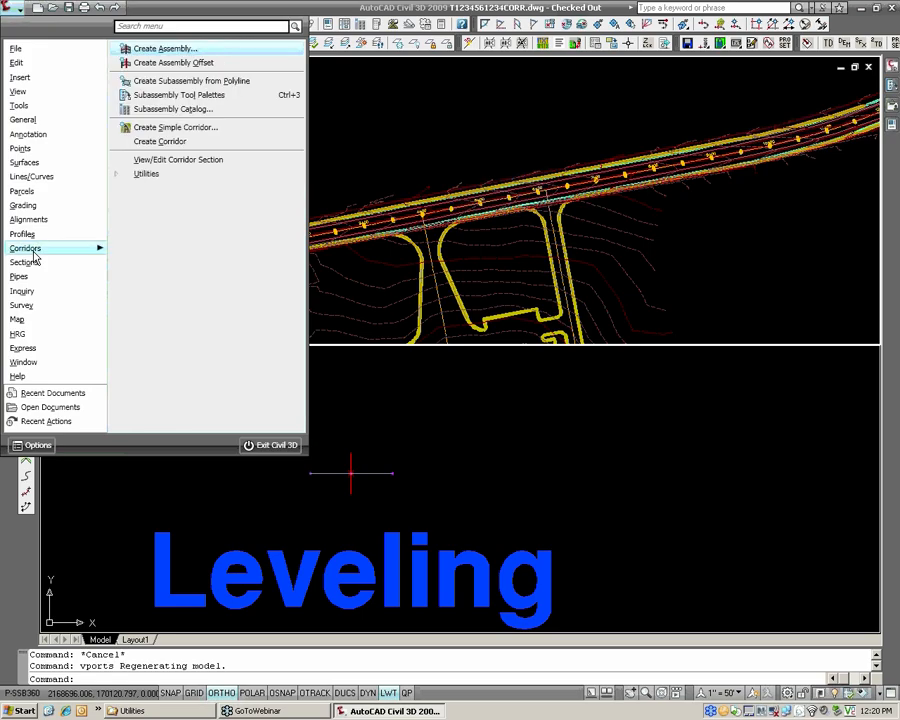
pyautogui.click(172, 128)
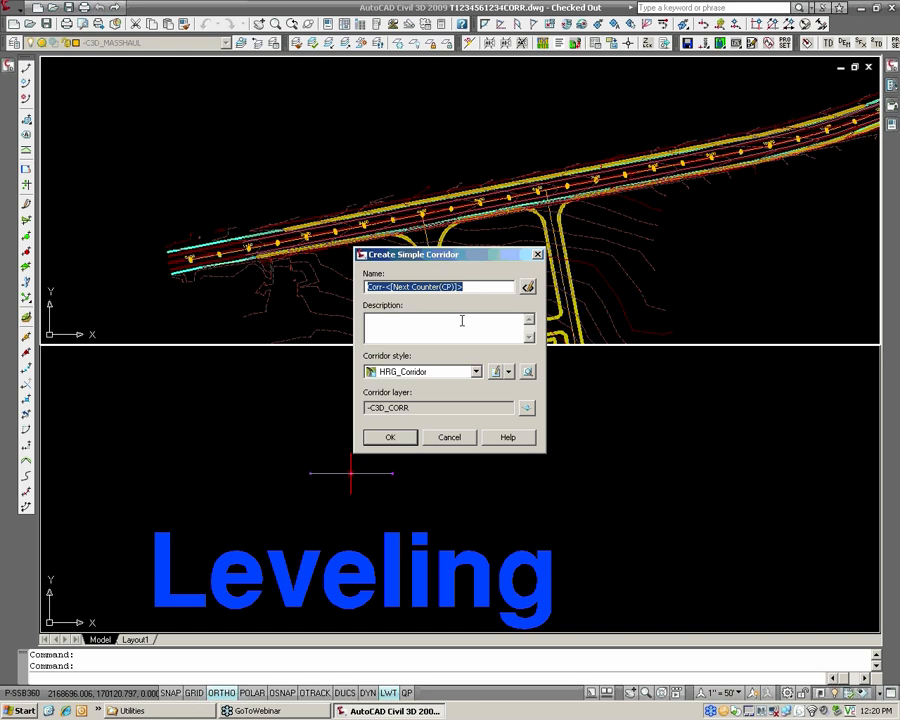
pyautogui.write('L')
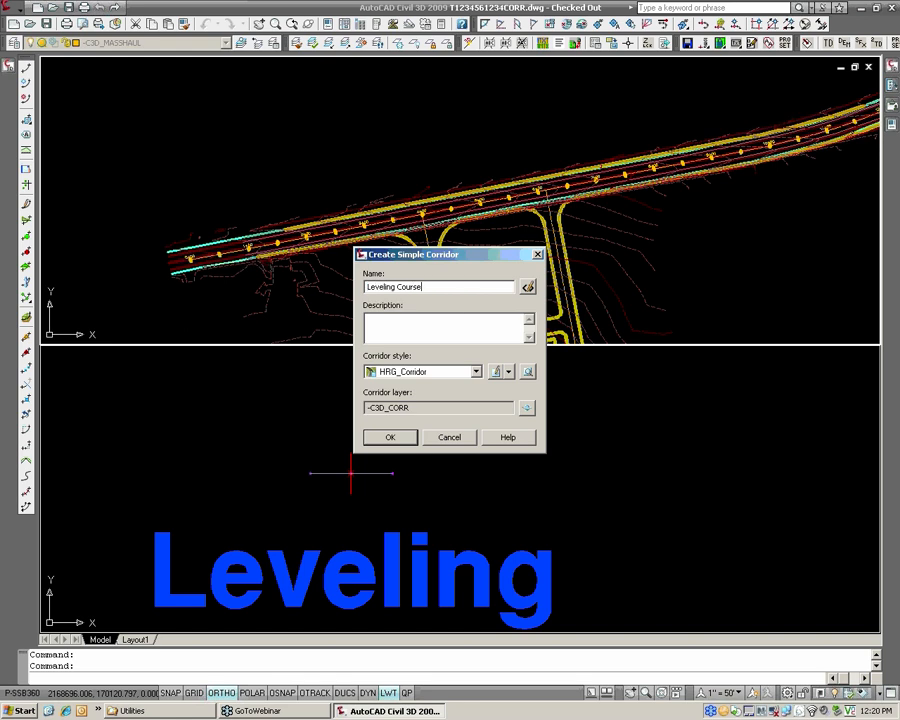
pyautogui.write('eveling Course')
pyautogui.click(398, 439)
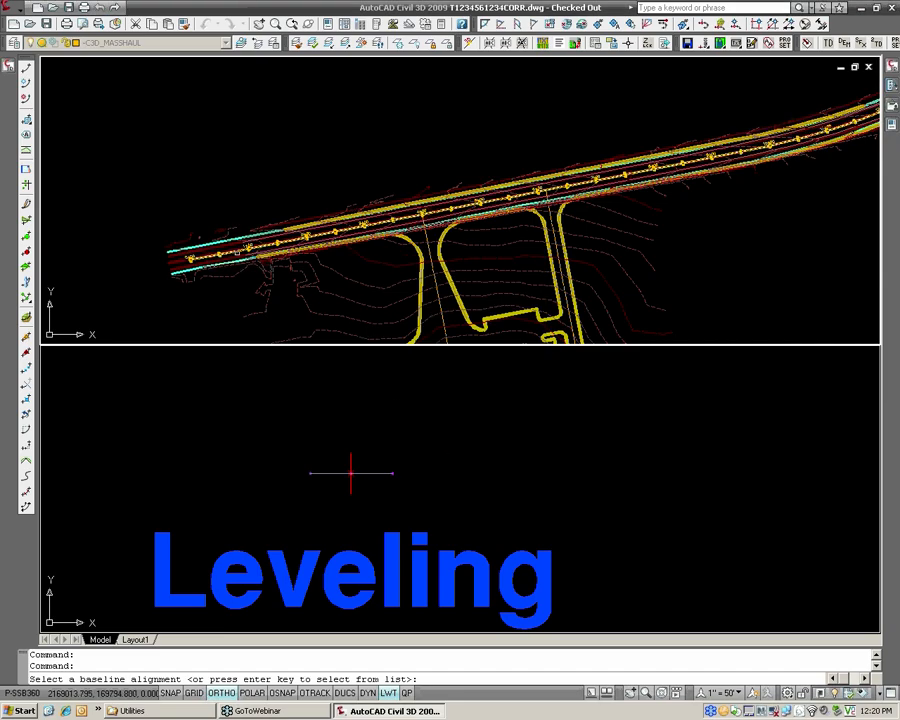
# Build the corridor from the CL_HANOVER_RD alignment, Design-TopOfLeveling profile and Leveling Course assembly, accepting the target mapping with no targets set.
pyautogui.click(292, 244)
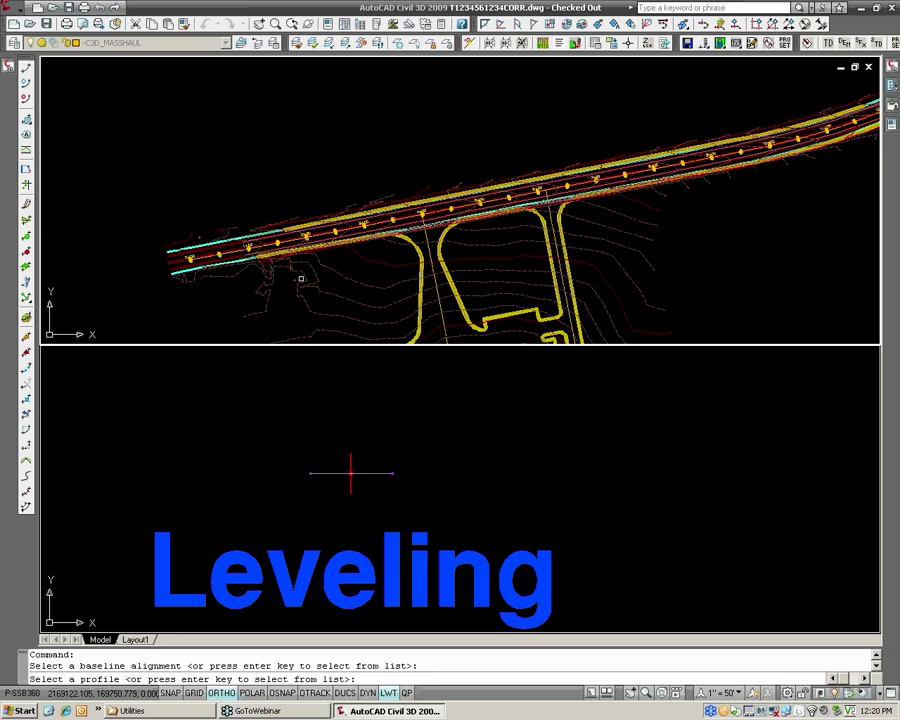
pyautogui.moveTo(283, 268)
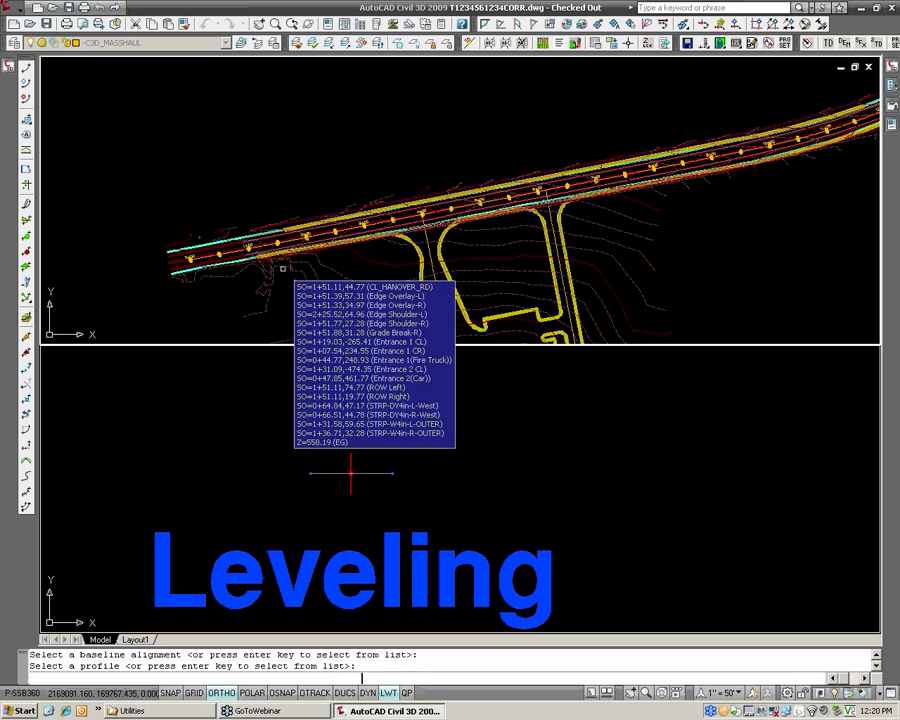
pyautogui.press('Return')
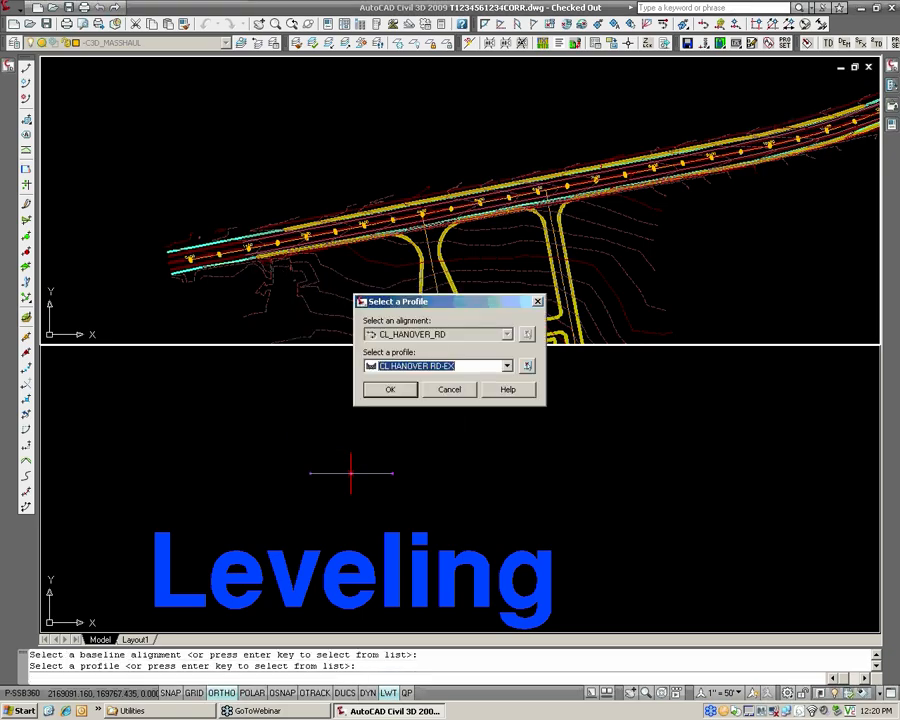
pyautogui.click(422, 368)
pyautogui.moveTo(440, 301); pyautogui.dragTo(396, 127)
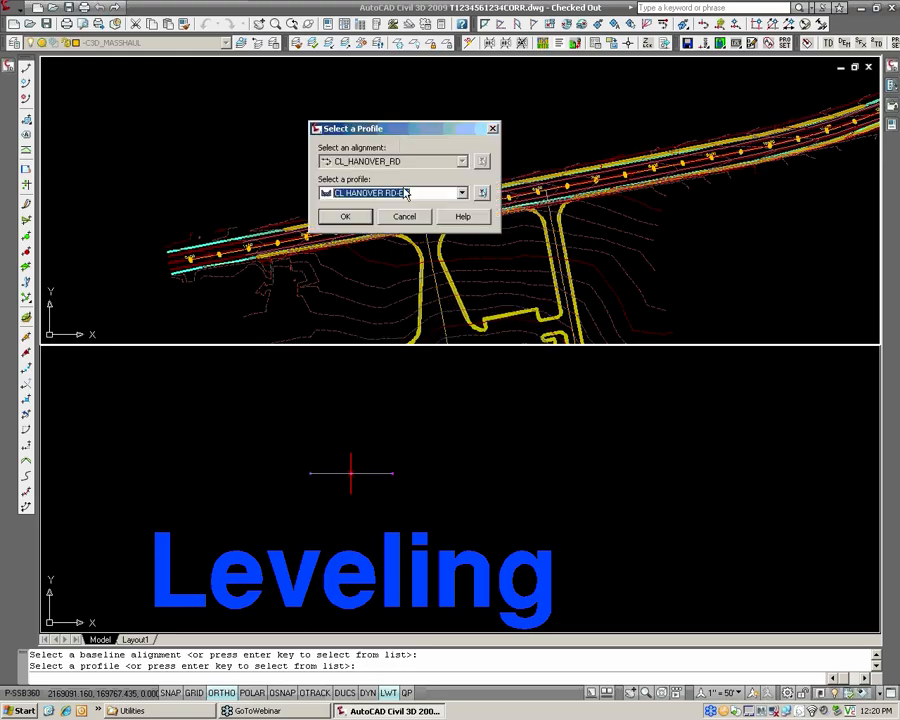
pyautogui.click(406, 195)
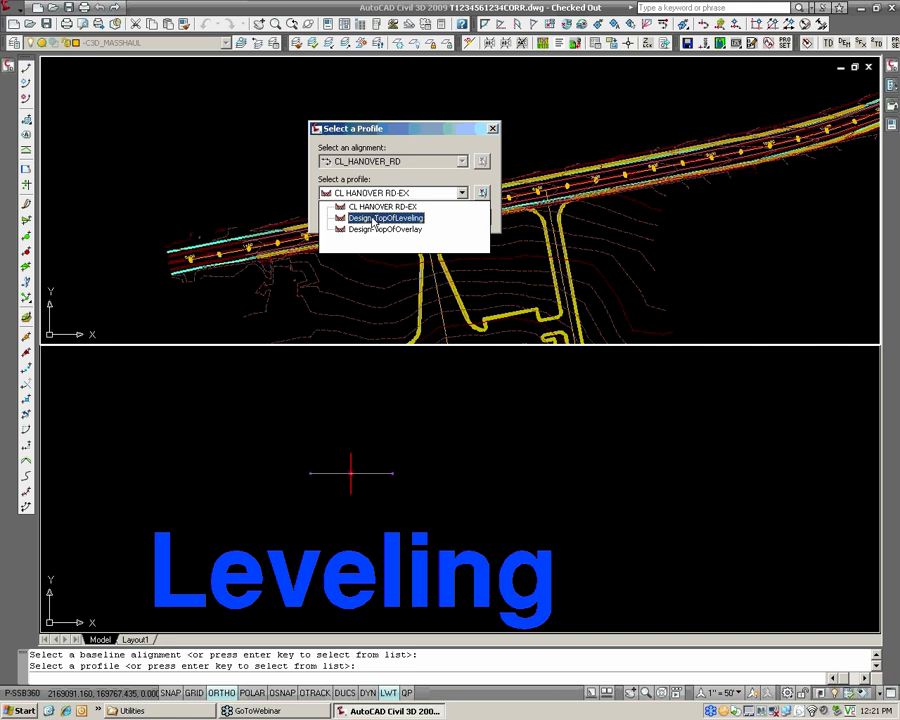
pyautogui.click(373, 222)
pyautogui.click(356, 216)
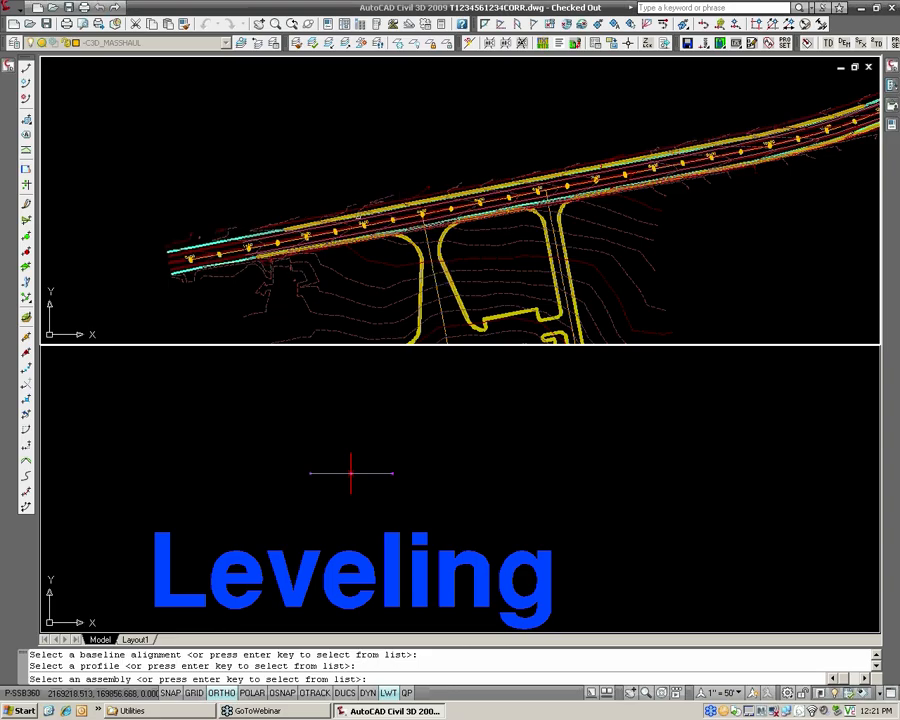
pyautogui.click(350, 472)
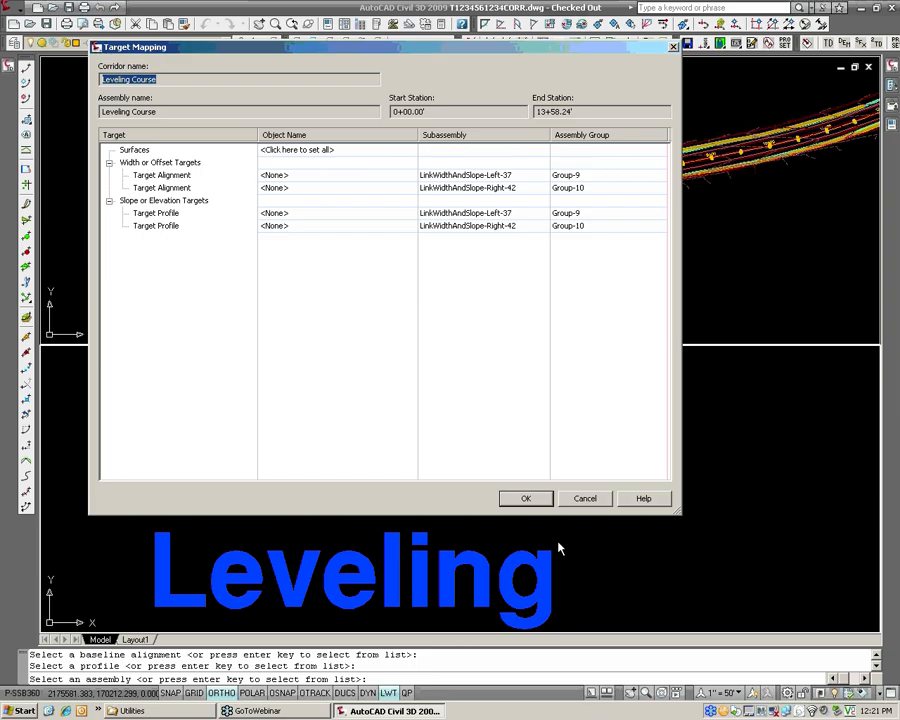
pyautogui.click(532, 502)
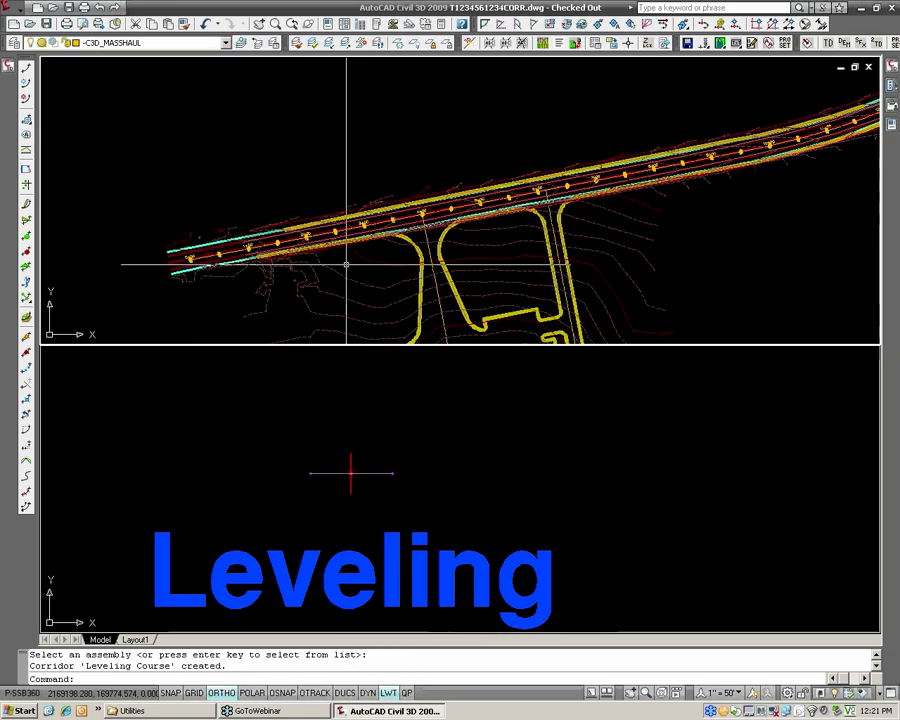
# Select the design profile in the CL_HANOVER_RD profile view and examine where it starts relative to the existing ground line.
pyautogui.scroll(-2, 347, 264)
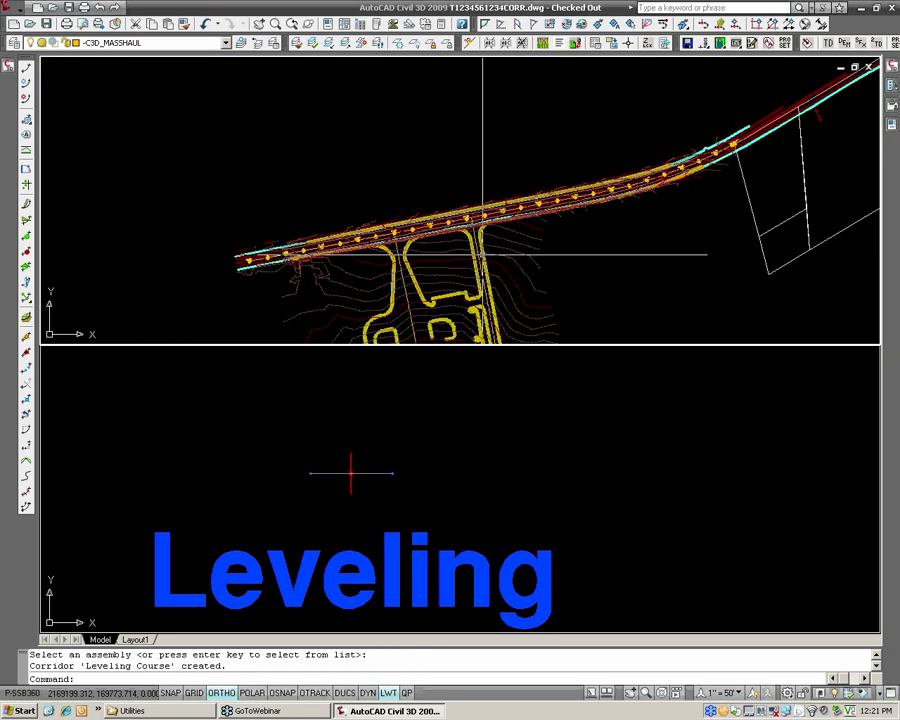
pyautogui.scroll(-1, 479, 251)
pyautogui.moveTo(554, 245); pyautogui.dragTo(191, 195, button='middle')
pyautogui.scroll(-2, 400, 228)
pyautogui.moveTo(483, 261); pyautogui.dragTo(378, 252, button='middle')
pyautogui.scroll(4, 360, 195)
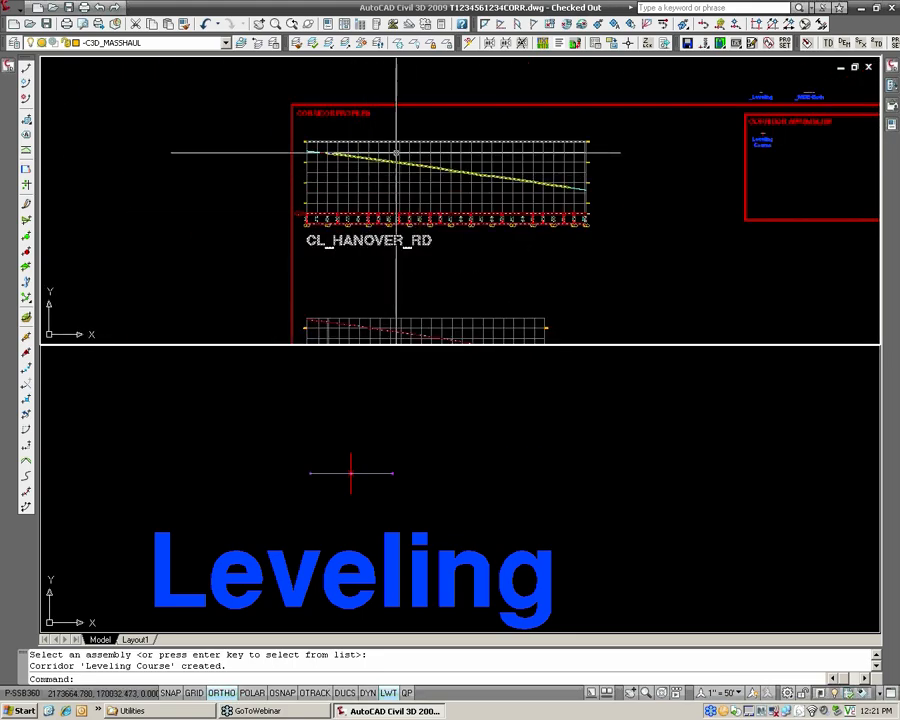
pyautogui.scroll(6, 365, 150)
pyautogui.scroll(2, 316, 148)
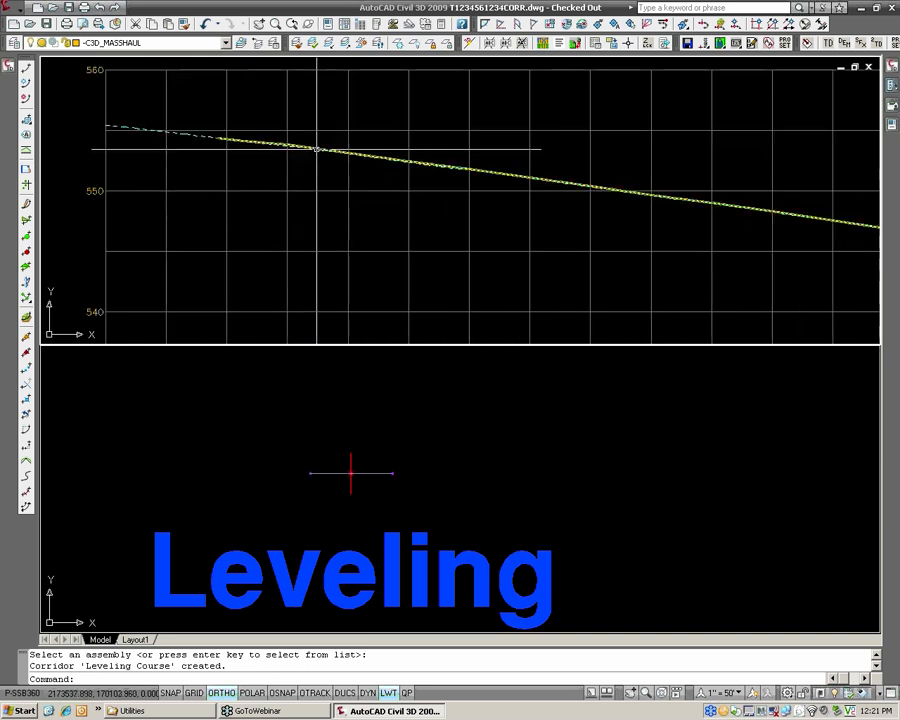
pyautogui.click(317, 148)
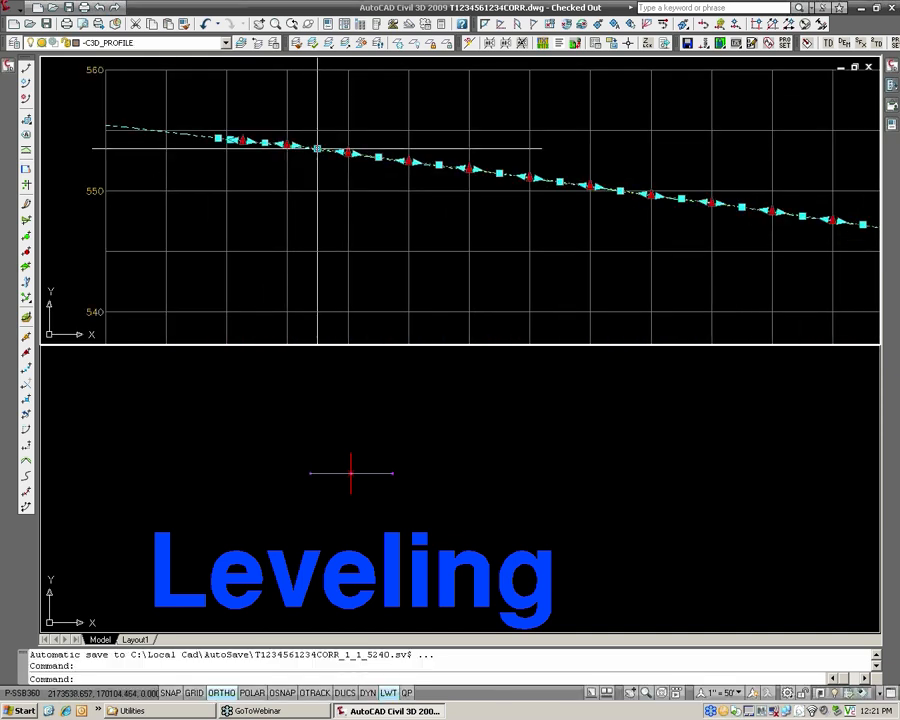
pyautogui.scroll(2, 260, 147)
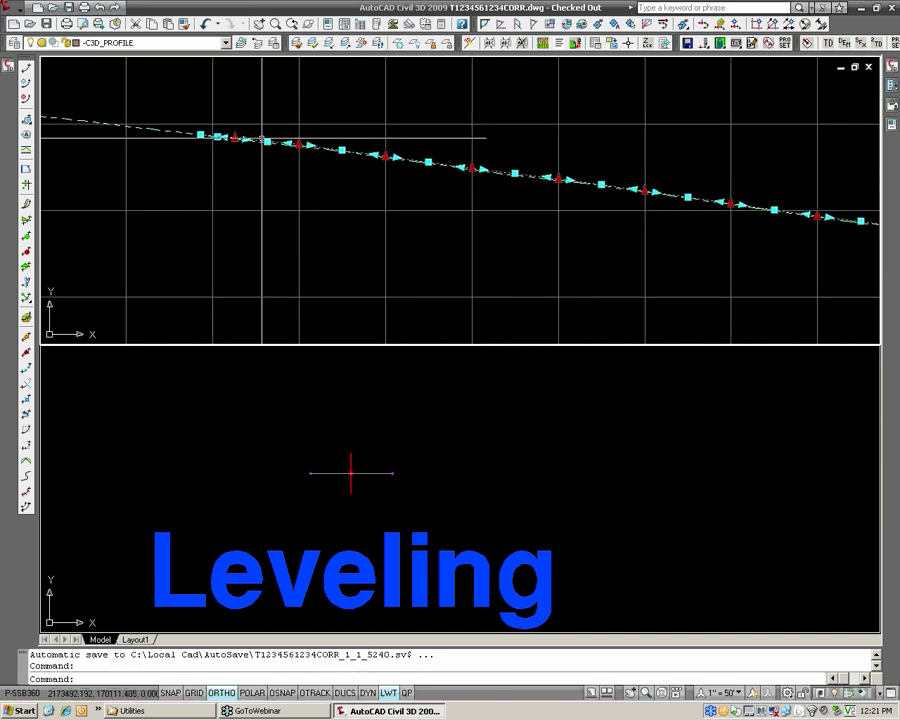
pyautogui.moveTo(262, 139)
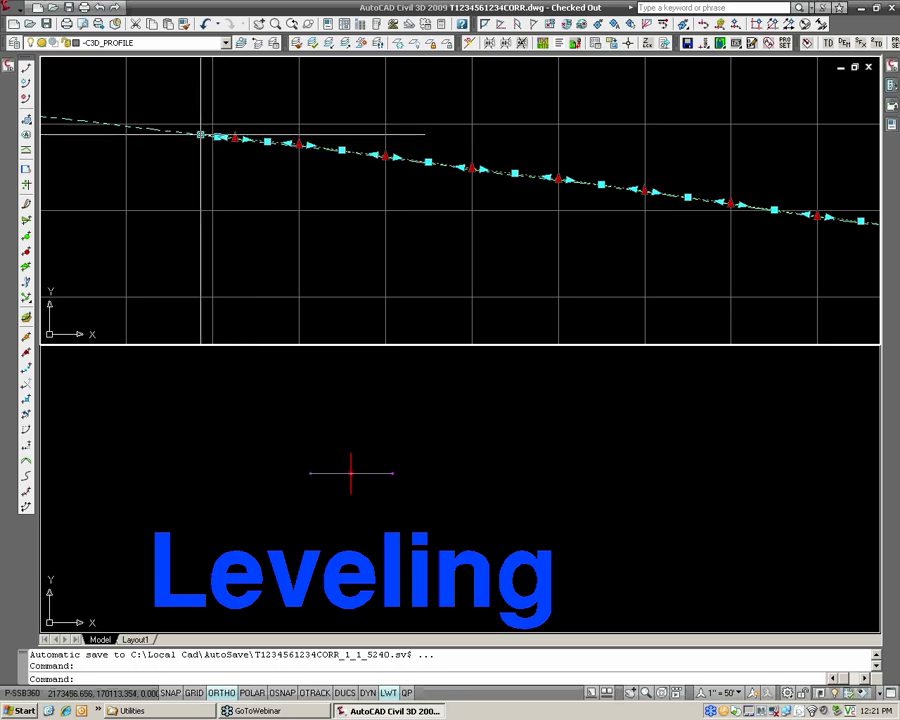
pyautogui.scroll(3, 200, 133)
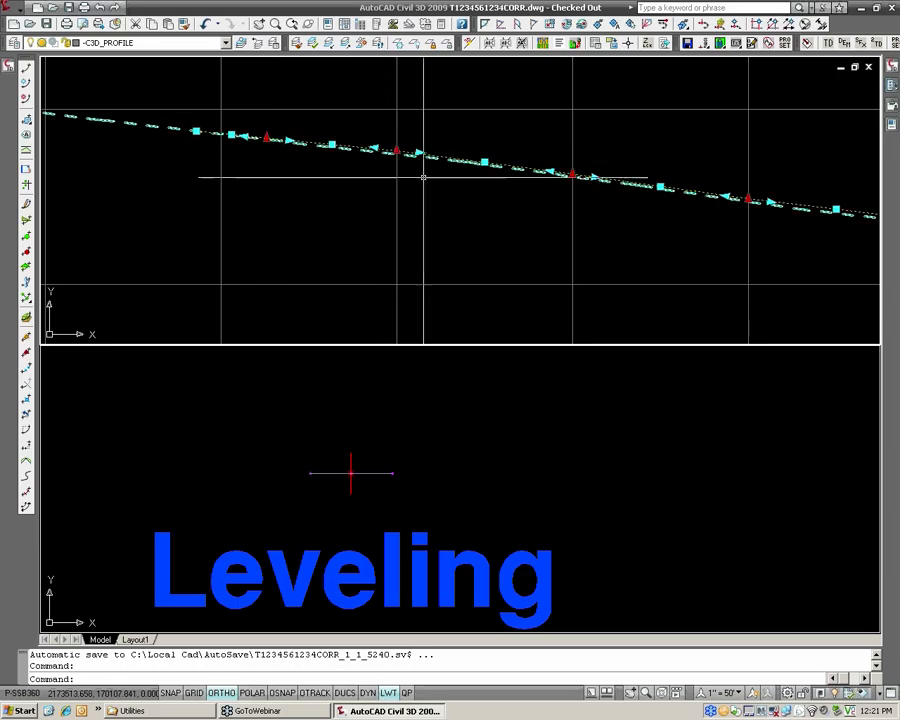
# Examine the design profile's vertical points at successive grid stations, comparing them with the existing ground line along CL_HANOVER_RD.
pyautogui.scroll(-2, 572, 176)
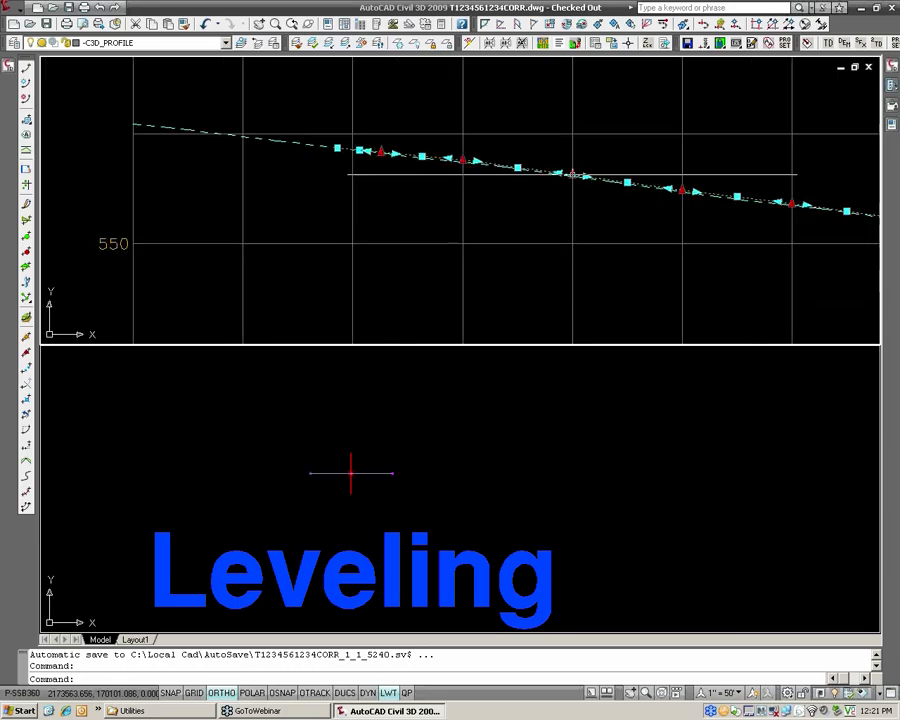
pyautogui.scroll(-3, 572, 176)
pyautogui.moveTo(572, 176); pyautogui.dragTo(397, 131, button='middle')
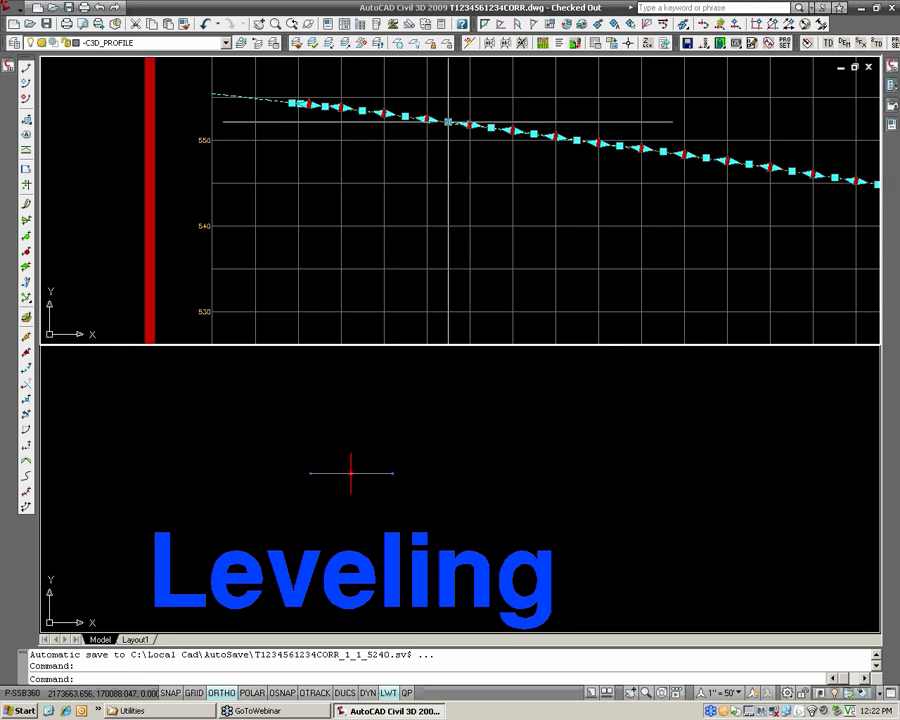
pyautogui.scroll(3, 440, 120)
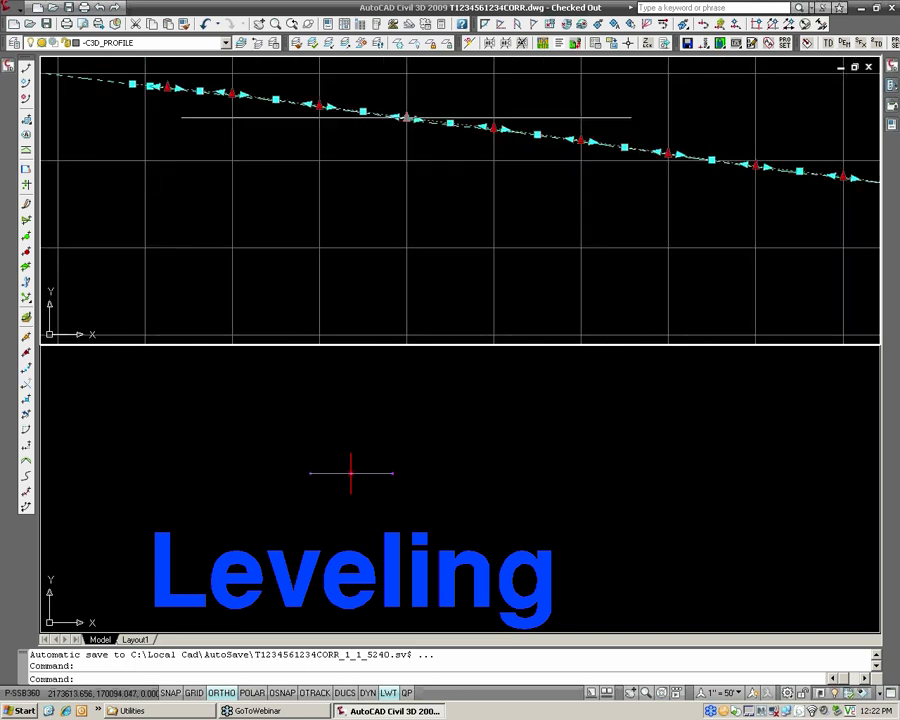
pyautogui.scroll(4, 420, 116)
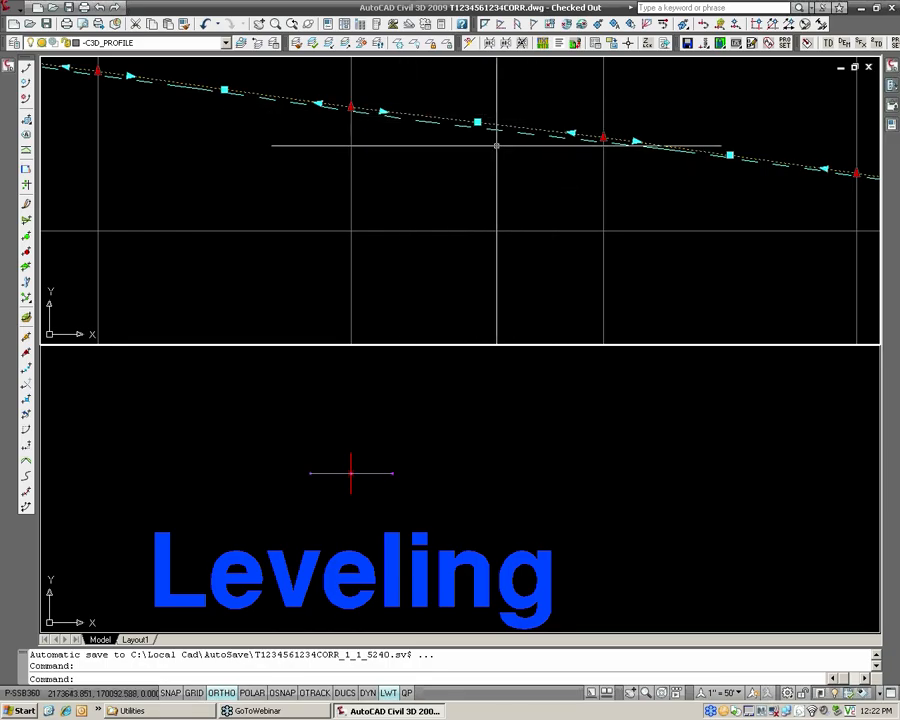
pyautogui.moveTo(497, 146)
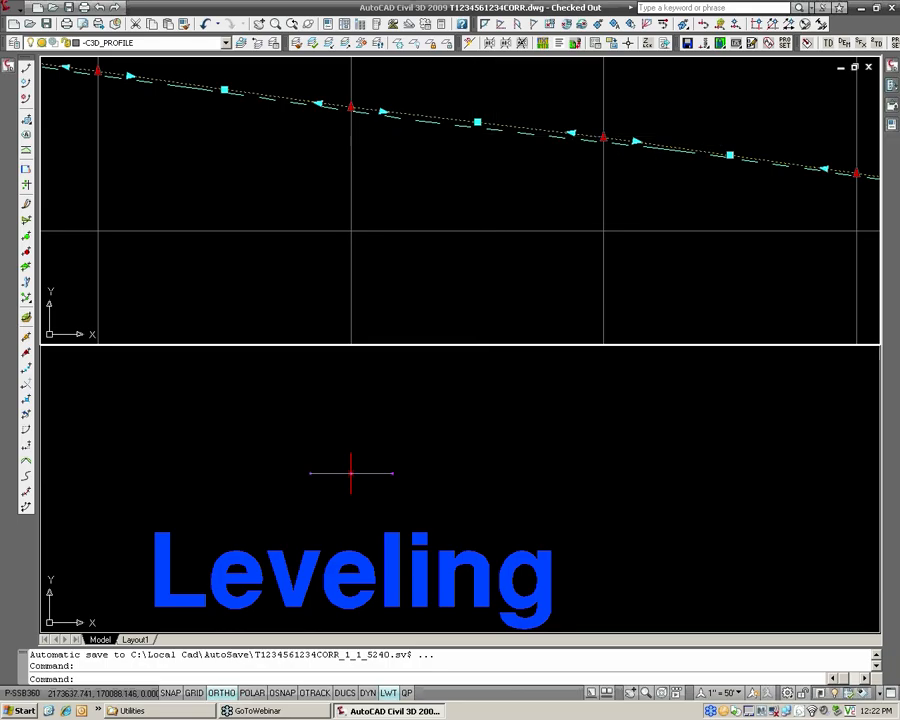
pyautogui.scroll(-2, 472, 136)
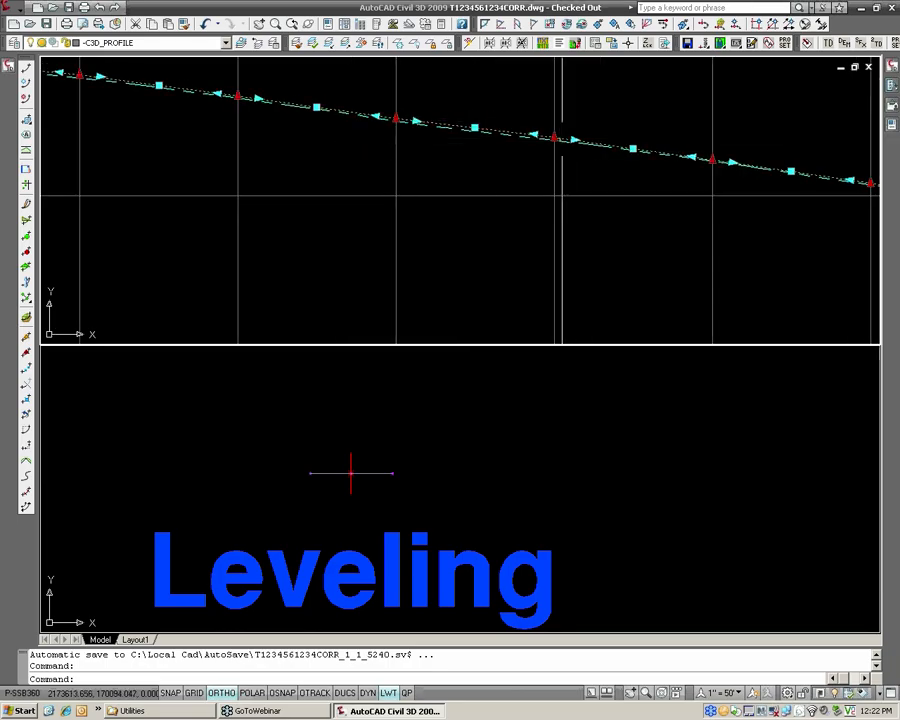
pyautogui.scroll(3, 553, 147)
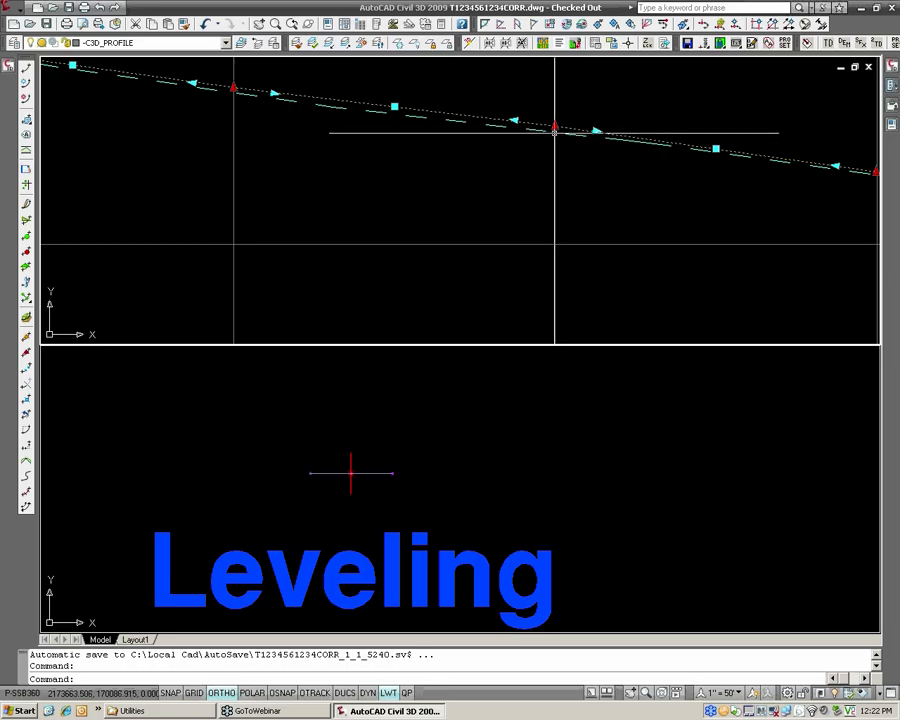
pyautogui.scroll(-2, 557, 131)
pyautogui.moveTo(553, 131); pyautogui.dragTo(574, 138, button='middle')
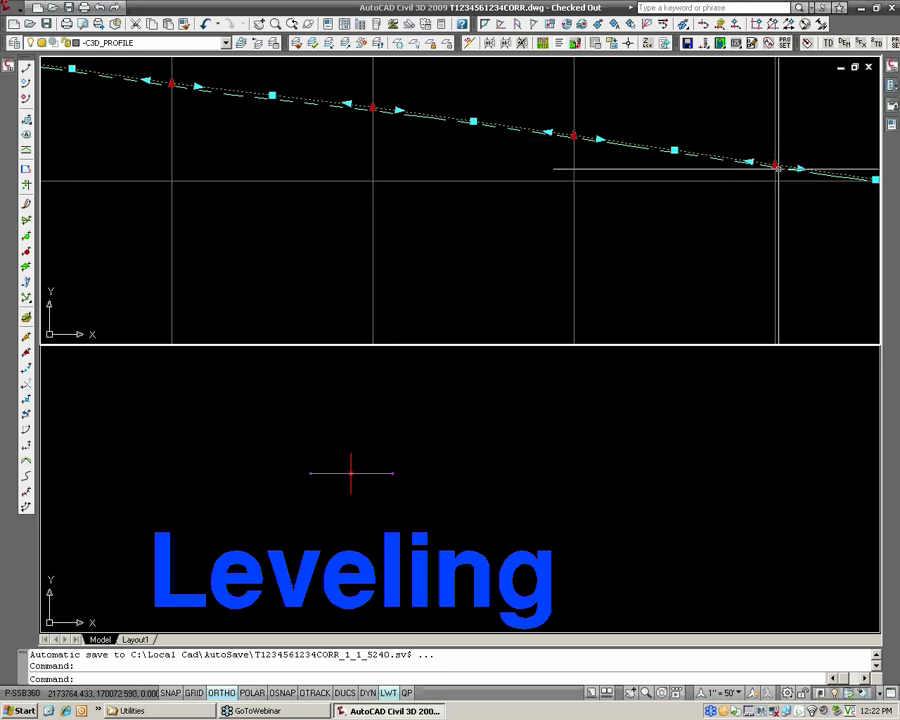
pyautogui.moveTo(778, 169)
pyautogui.mouseDown(button='middle')
pyautogui.moveTo(805, 179)
pyautogui.moveTo(514, 145)
pyautogui.mouseUp(button='middle')
pyautogui.scroll(1, 660, 170)
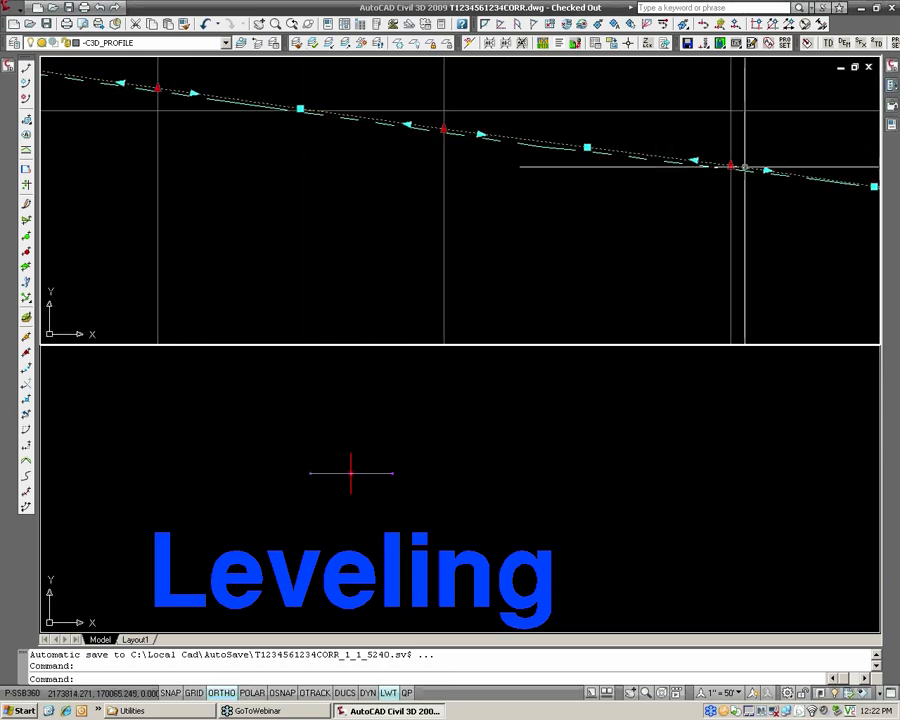
pyautogui.scroll(1, 743, 167)
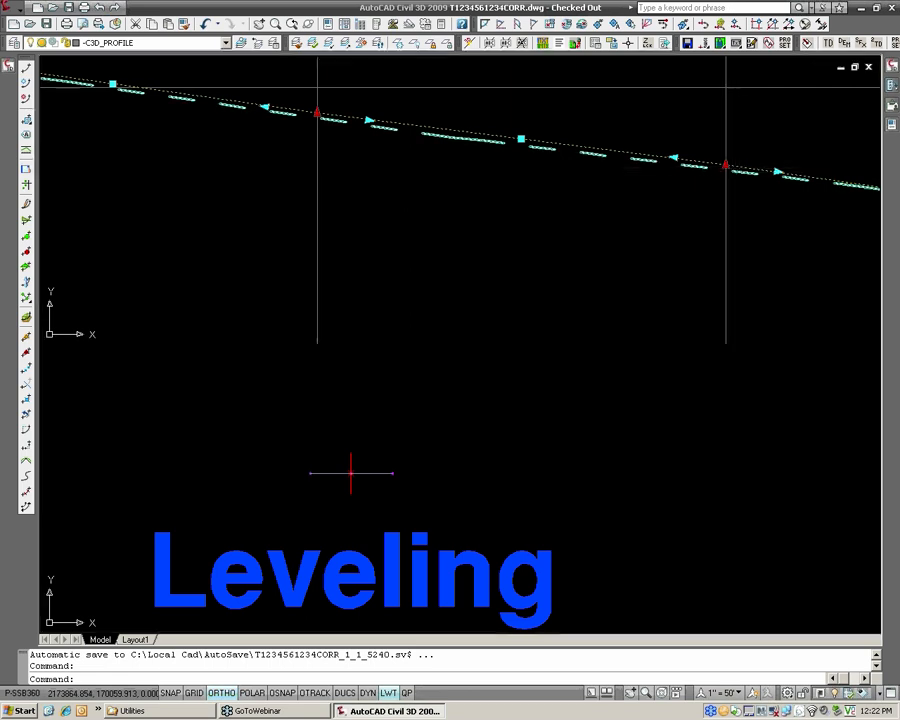
pyautogui.scroll(-2, 734, 168)
pyautogui.moveTo(743, 168); pyautogui.dragTo(541, 149, button='middle')
pyautogui.scroll(2, 690, 172)
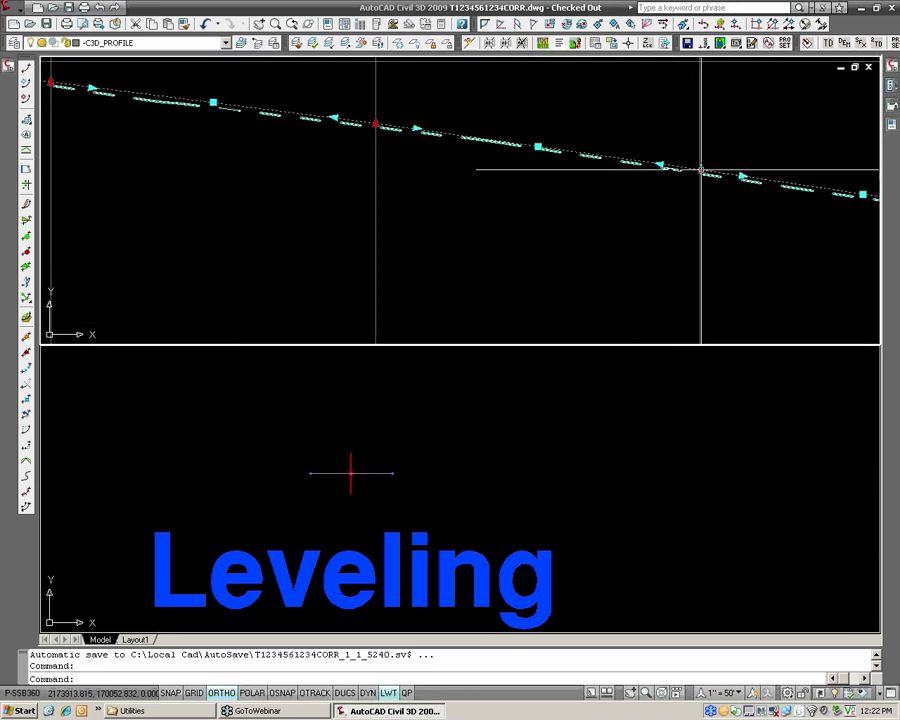
pyautogui.scroll(-2, 701, 170)
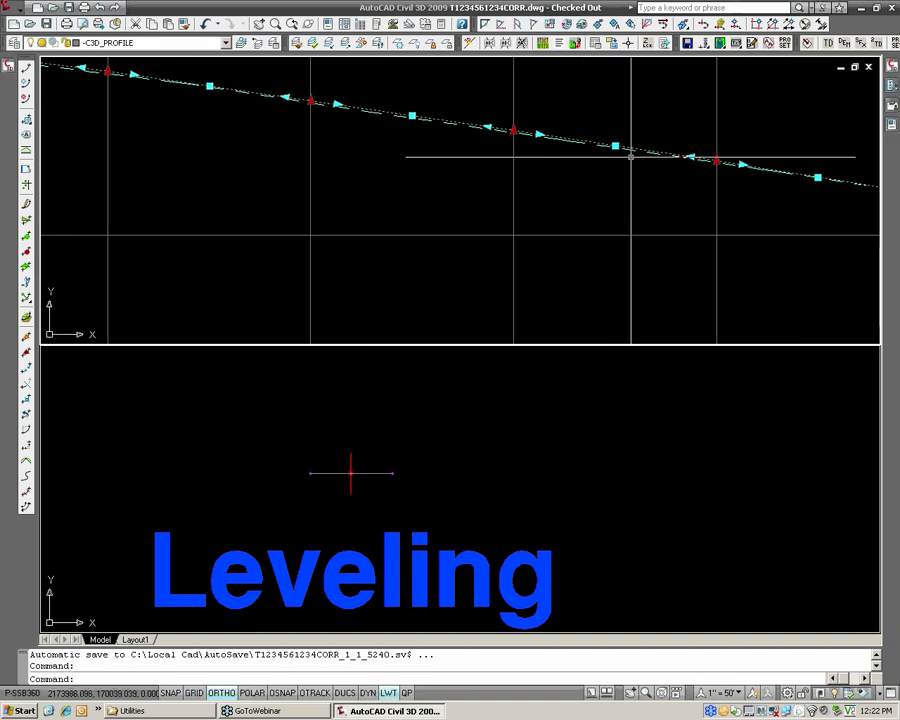
pyautogui.scroll(2, 633, 157)
pyautogui.scroll(3, 779, 184)
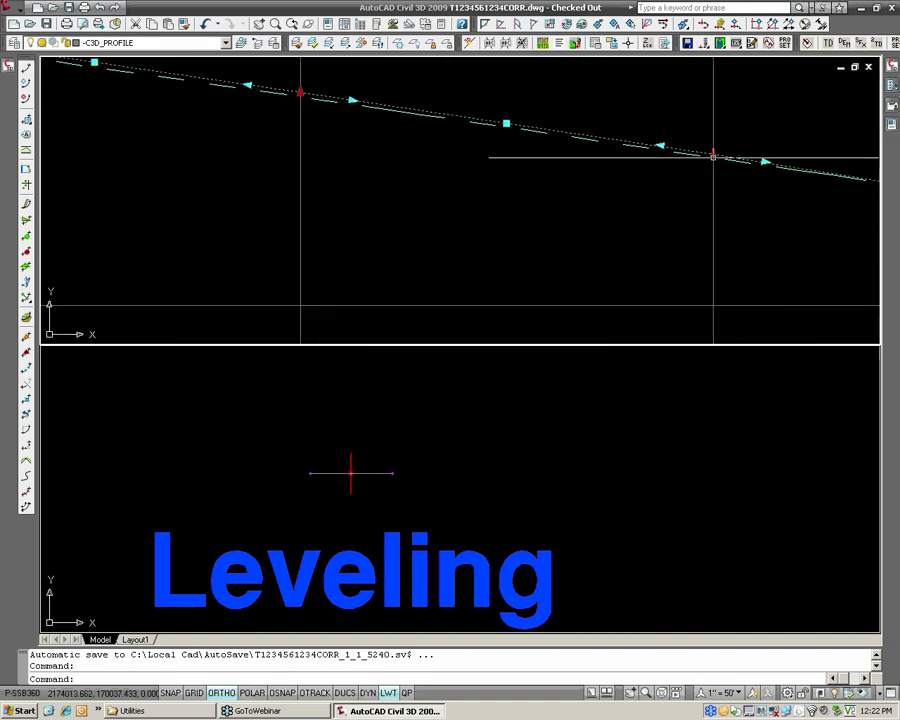
pyautogui.scroll(-8, 713, 156)
pyautogui.scroll(-5, 713, 156)
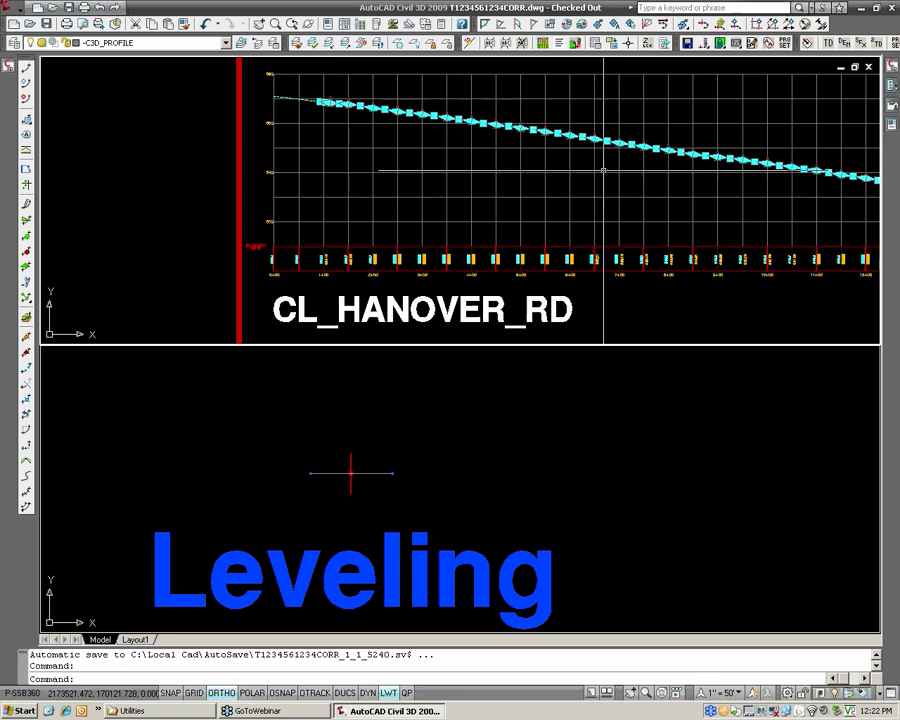
# Clear the profile selection and examine the Edge Overlay-L and Edge Overlay-R profile views beneath CL_HANOVER_RD.
pyautogui.scroll(-4, 602, 150)
pyautogui.scroll(-3, 595, 165)
pyautogui.click(574, 236)
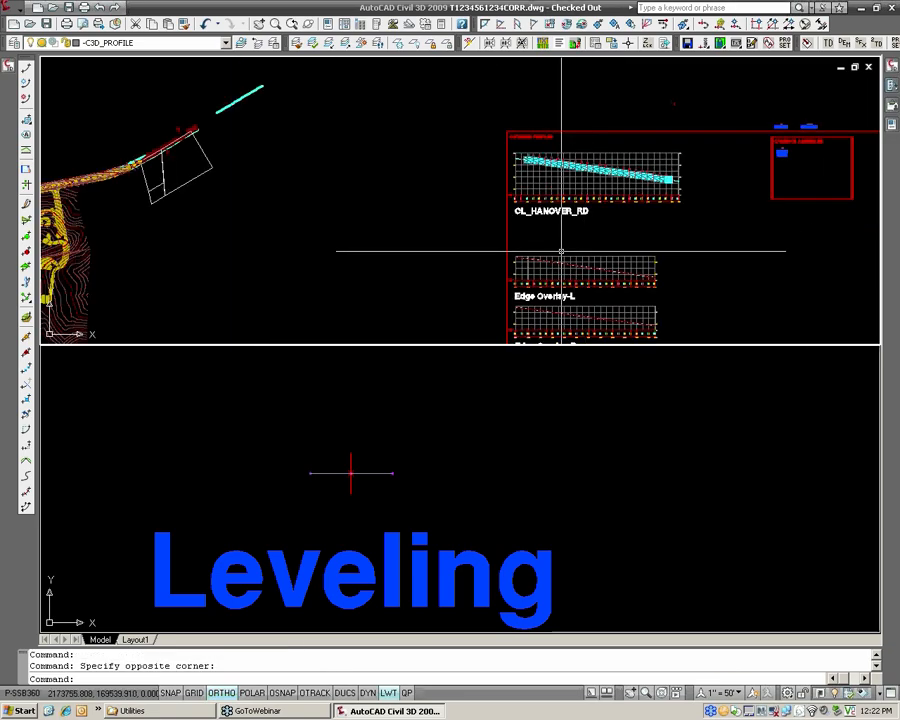
pyautogui.press('Escape')
pyautogui.press('Escape')
pyautogui.scroll(6, 557, 271)
pyautogui.scroll(-4, 622, 193)
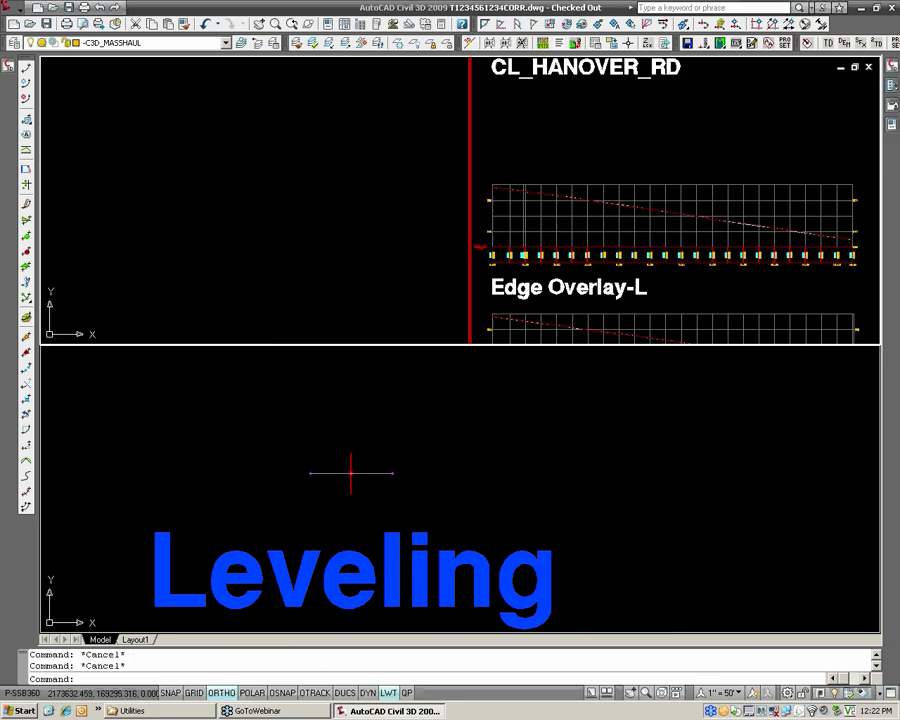
pyautogui.moveTo(627, 170); pyautogui.dragTo(558, 200, button='middle')
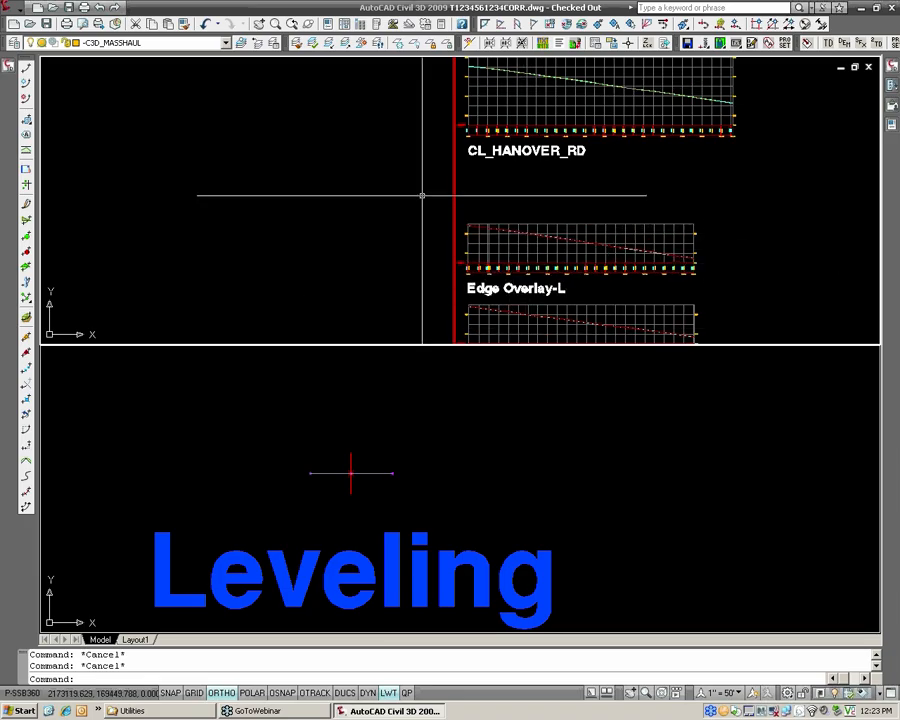
pyautogui.scroll(-2, 455, 174)
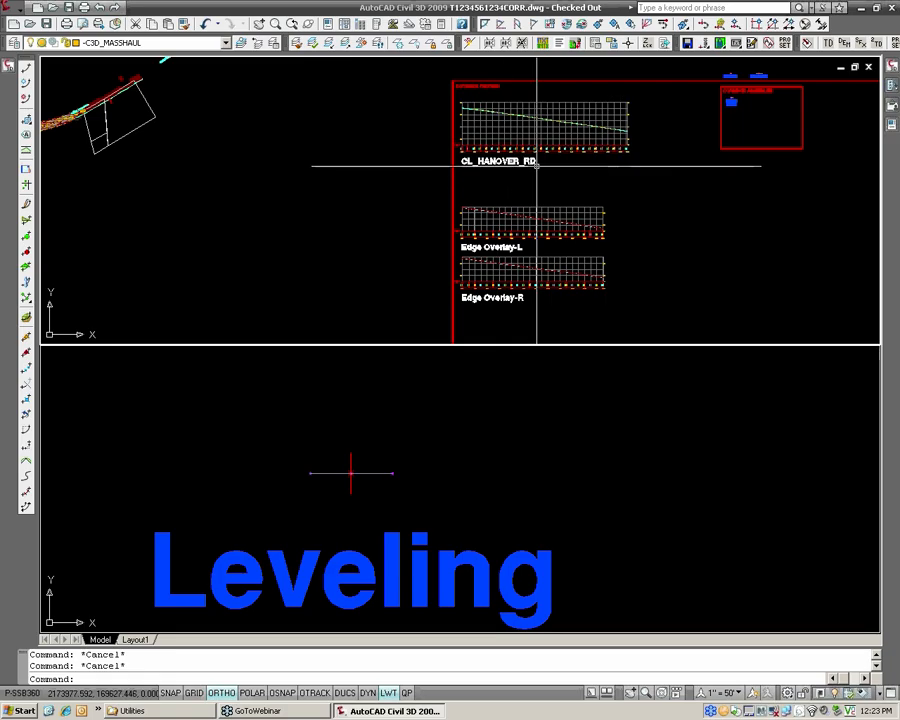
pyautogui.moveTo(537, 166)
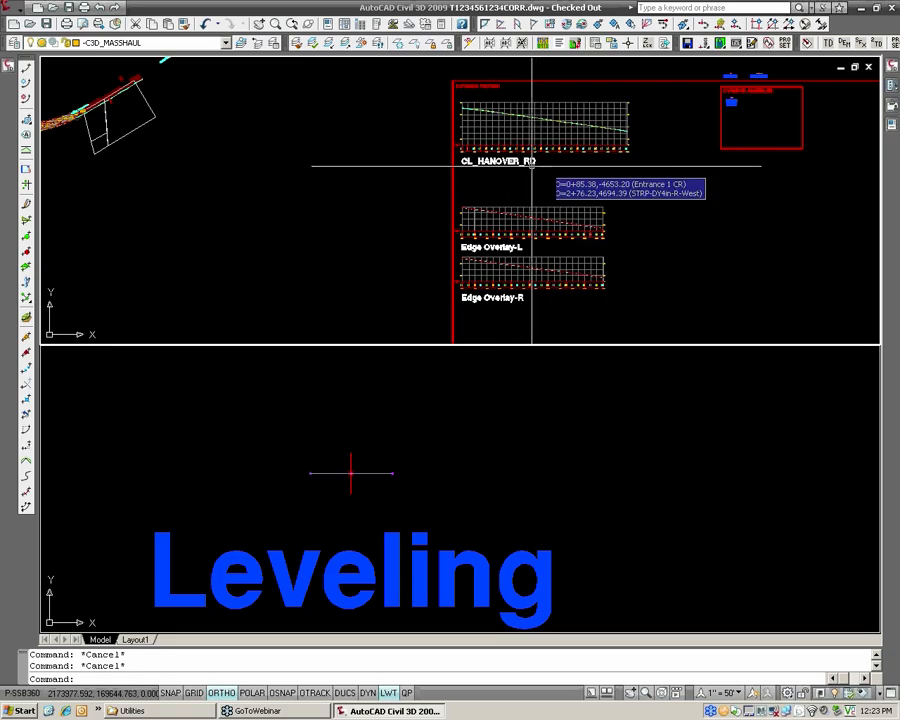
# With the road plan back in view, open the properties of the Leveling Course corridor.
pyautogui.moveTo(235, 147); pyautogui.dragTo(492, 139, button='middle')
pyautogui.scroll(5, 222, 120)
pyautogui.scroll(3, 221, 122)
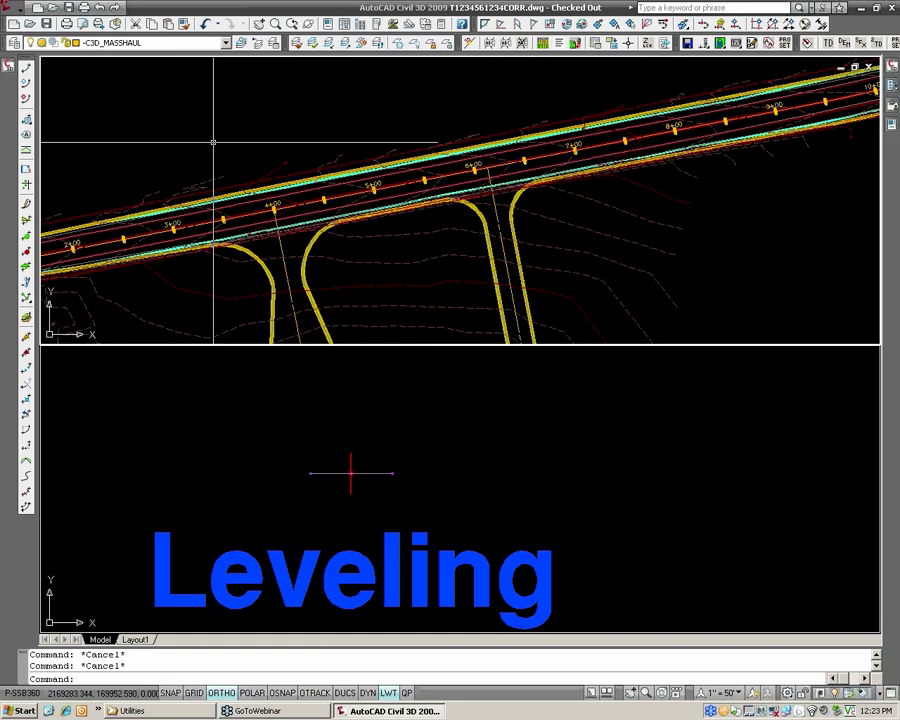
pyautogui.moveTo(213, 141); pyautogui.dragTo(307, 108, button='middle')
pyautogui.moveTo(177, 149); pyautogui.dragTo(162, 146, button='middle')
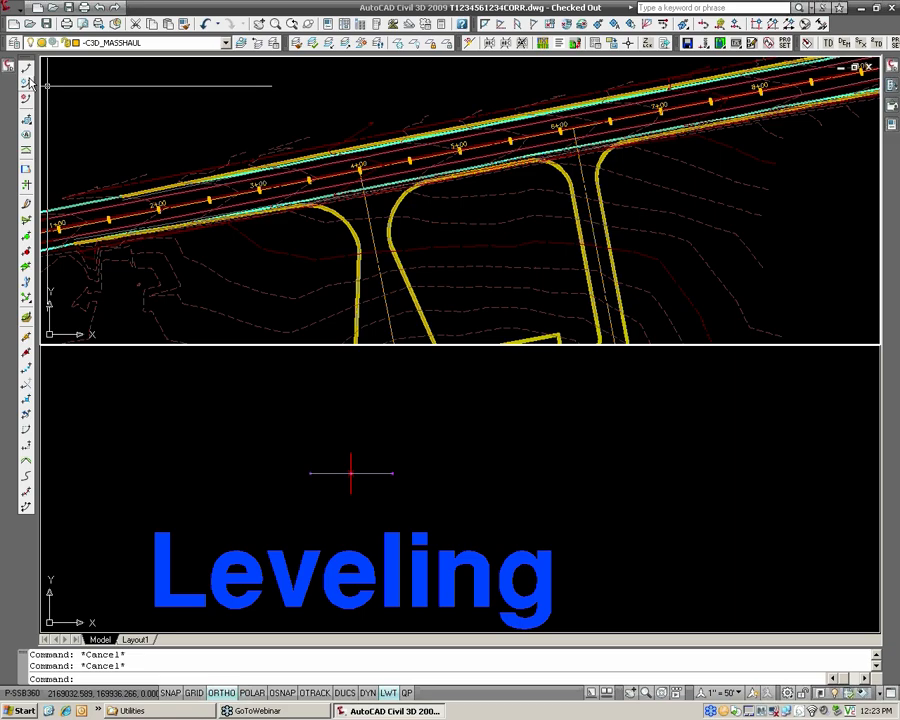
pyautogui.moveTo(11, 68)
pyautogui.click(70, 226)
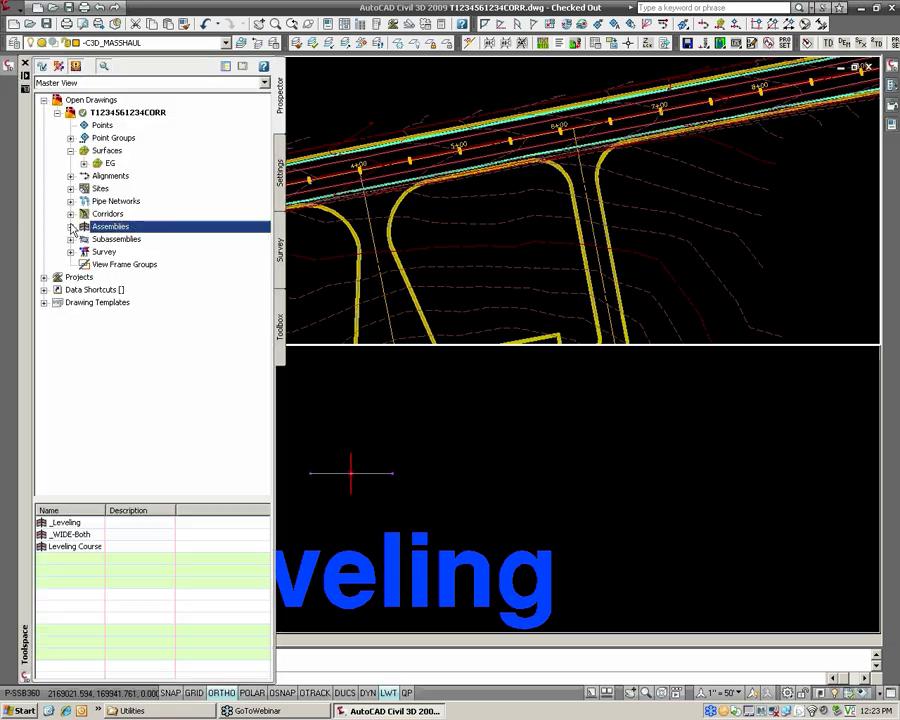
pyautogui.click(70, 213)
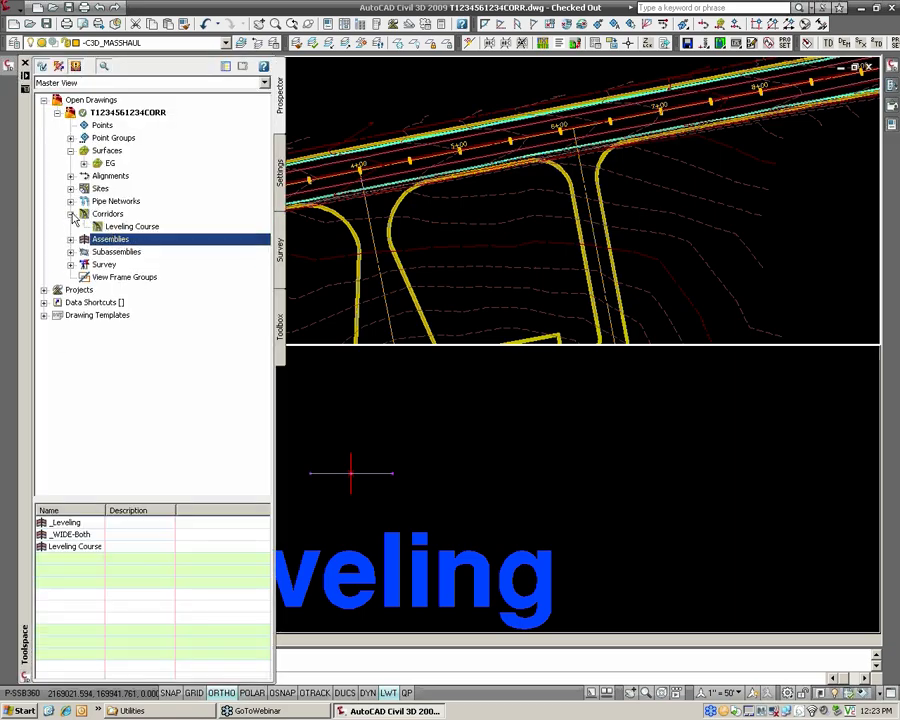
pyautogui.click(130, 226)
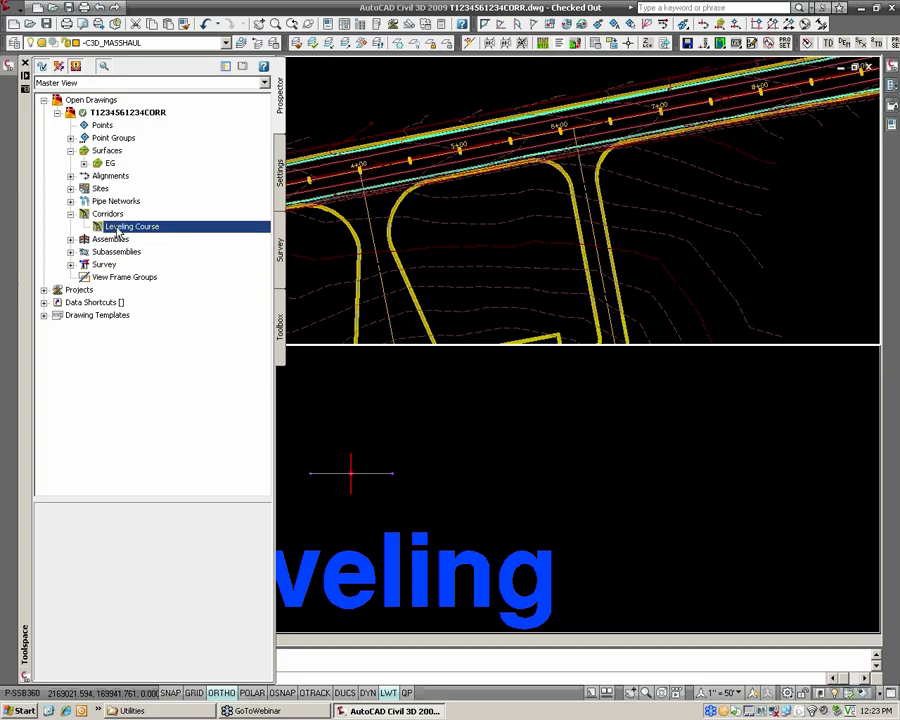
pyautogui.rightClick(128, 232)
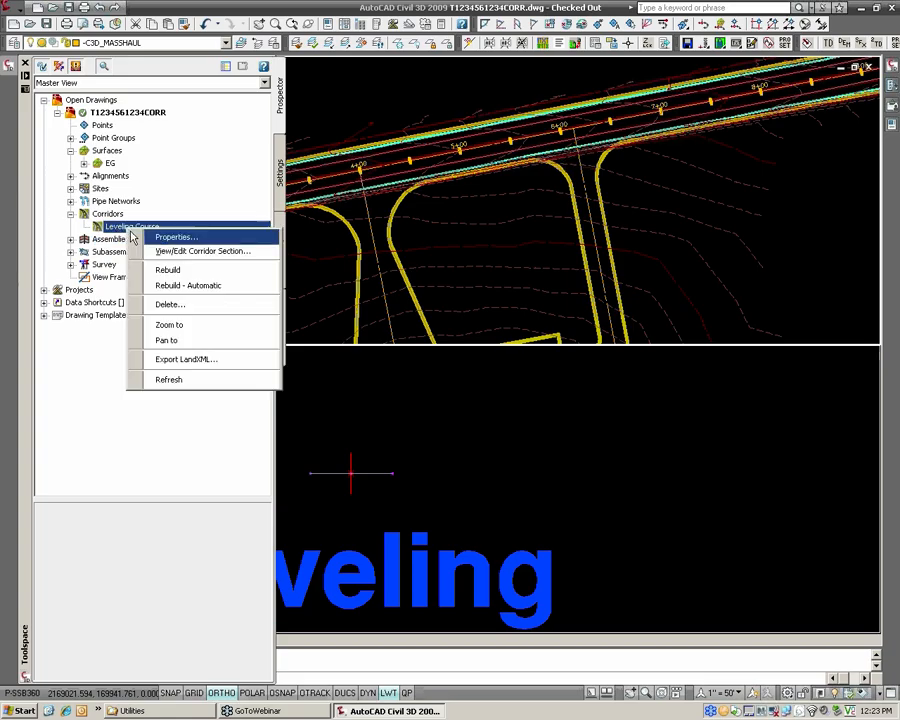
pyautogui.click(176, 238)
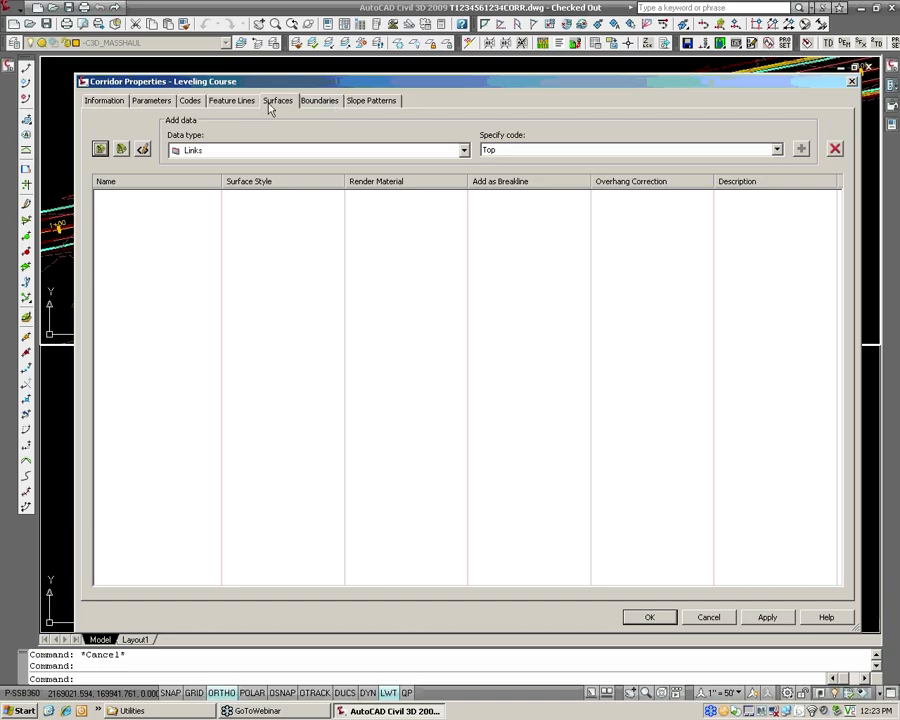
# Check the profile assigned to the CL_HANOVER_RD baseline in the corridor parameters, leaving the profile selection without changes.
pyautogui.click(151, 101)
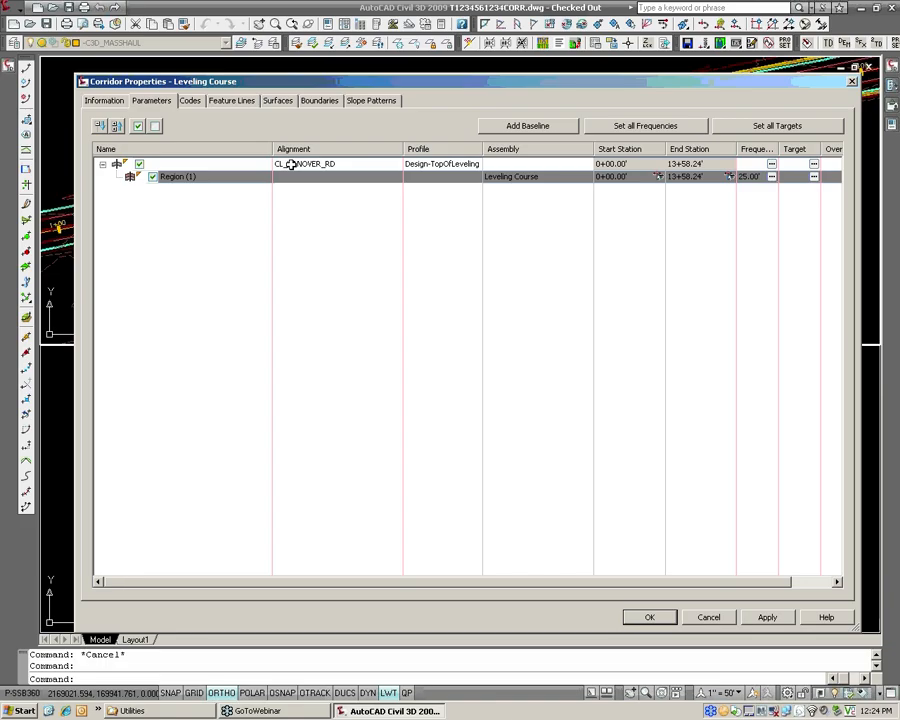
pyautogui.click(444, 163)
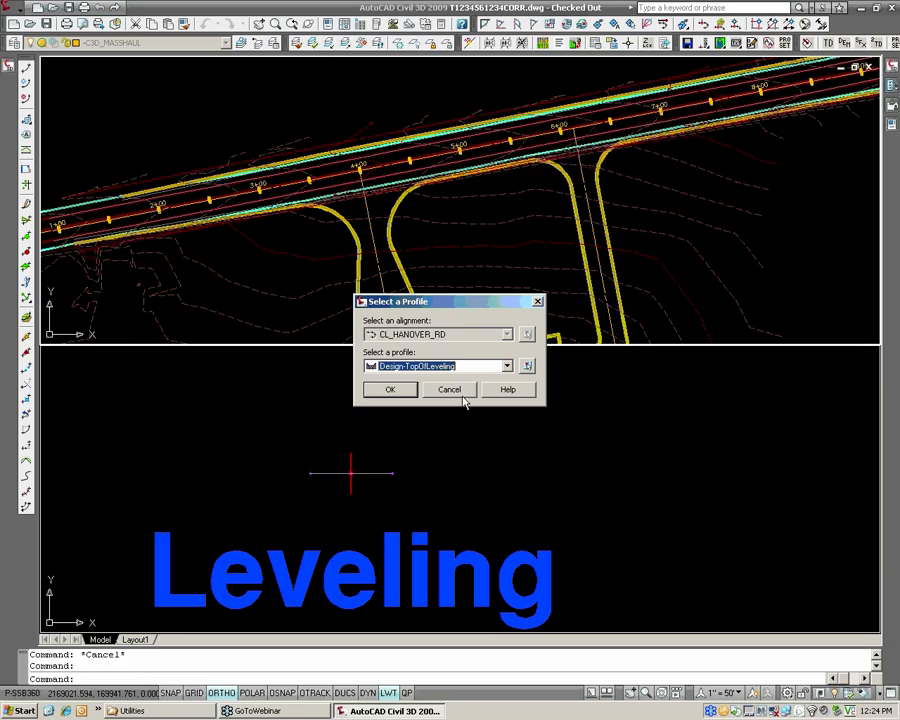
pyautogui.click(462, 393)
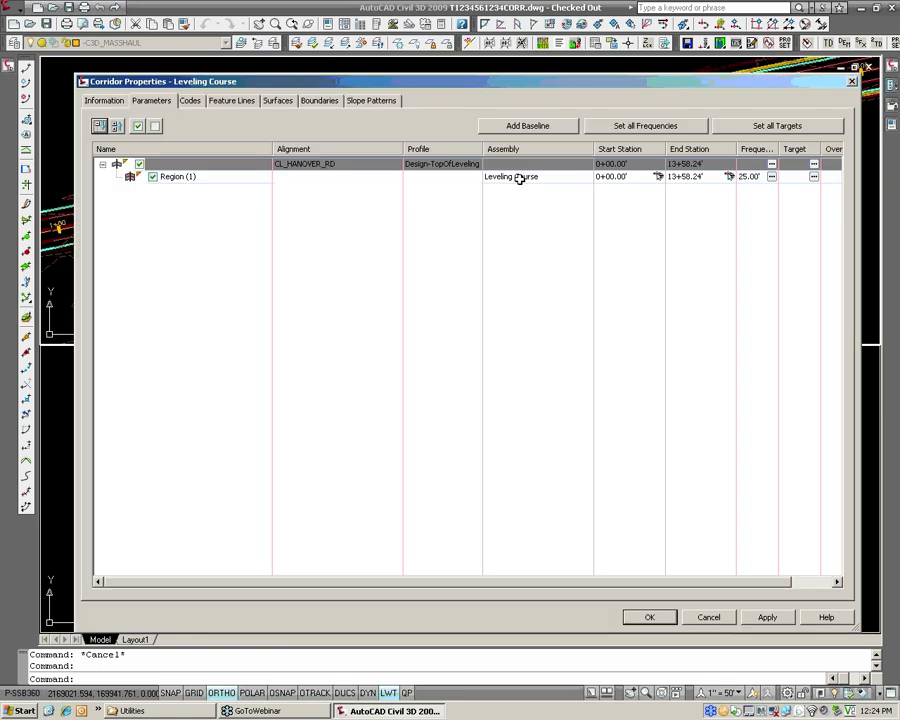
# In the CL_HANOVER_RD baseline's assembly frequency, set horizontal geometry points, superelevation critical points and profile geometry points to No.
pyautogui.click(772, 166)
pyautogui.click(519, 316)
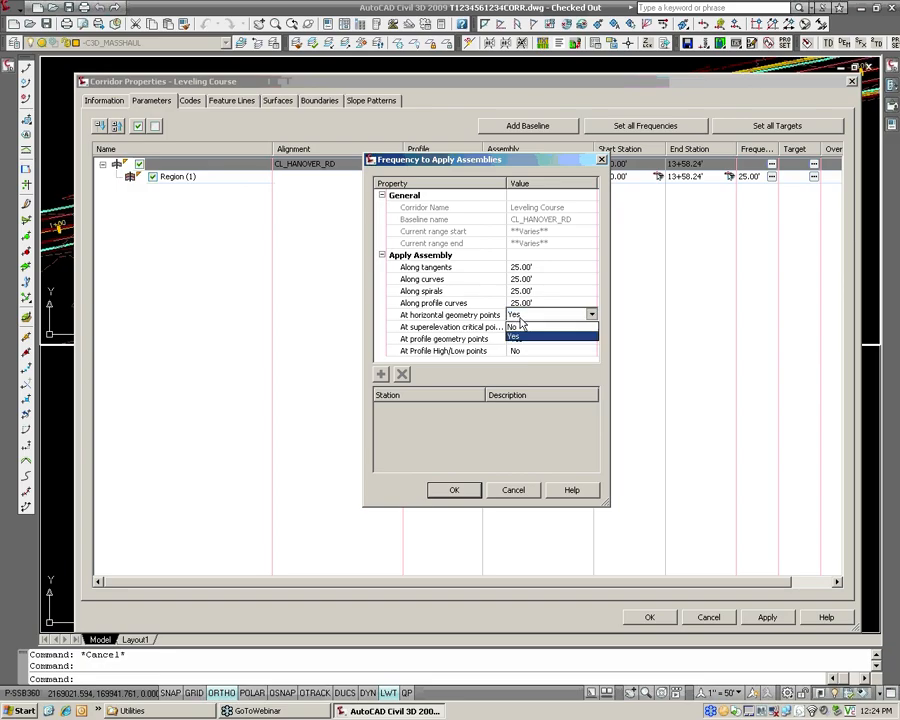
pyautogui.click(513, 327)
pyautogui.click(520, 327)
pyautogui.click(516, 338)
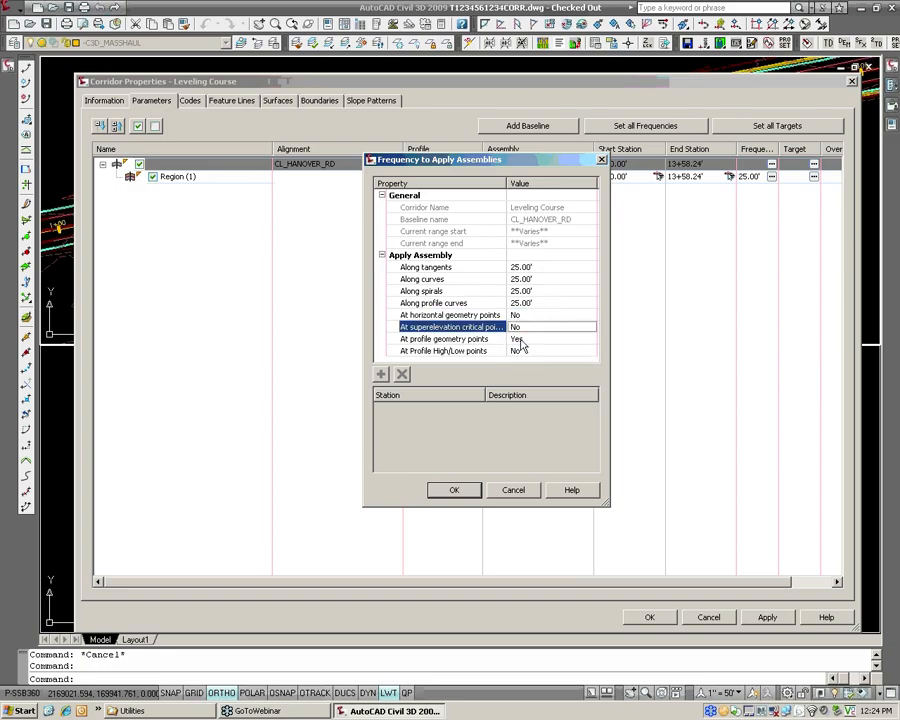
pyautogui.click(518, 339)
pyautogui.click(520, 339)
pyautogui.click(516, 360)
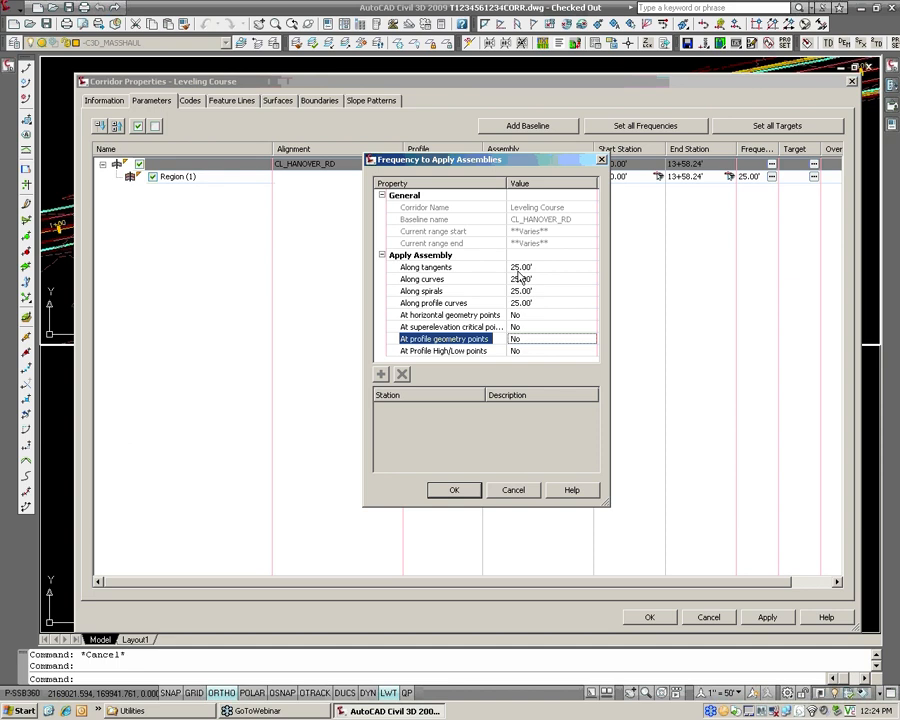
# Accept the baseline's assembly frequency settings and open the target mapping for Region (1).
pyautogui.click(462, 491)
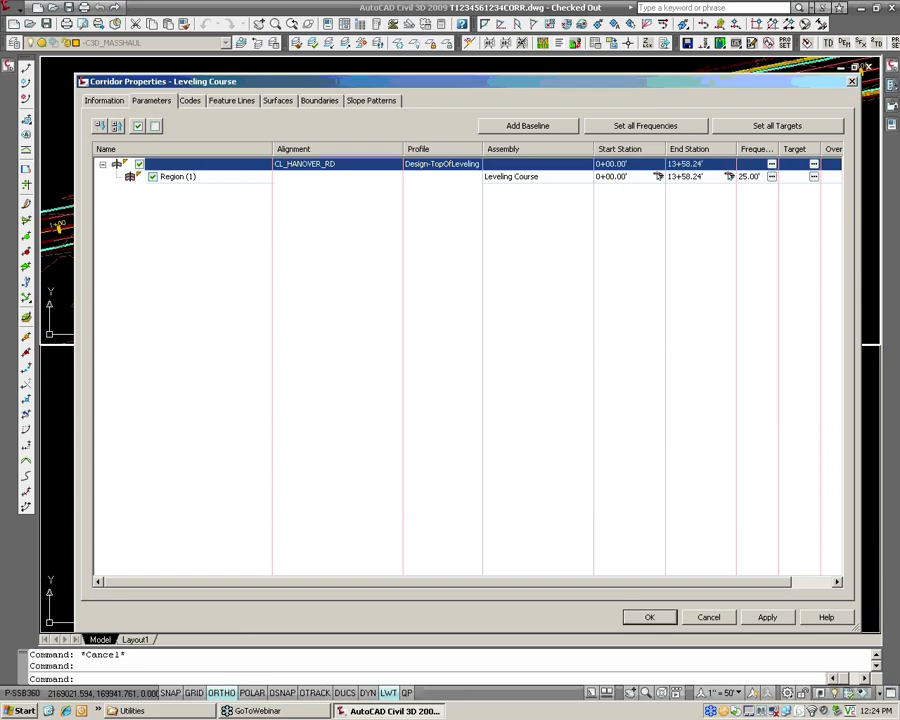
pyautogui.click(814, 175)
pyautogui.moveTo(385, 50); pyautogui.dragTo(473, 82)
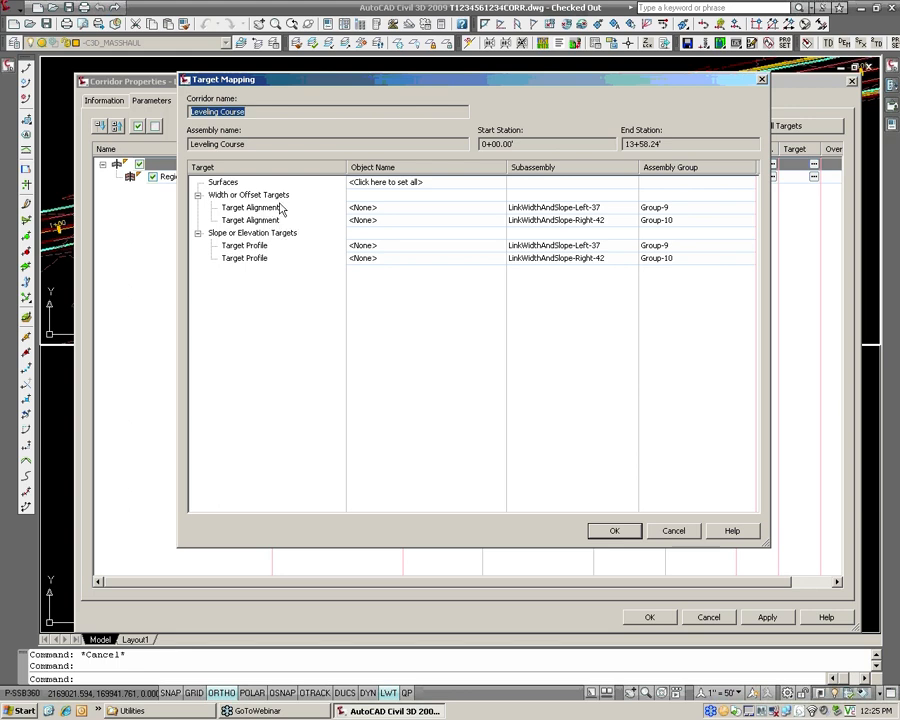
# Set the width target alignment of LinkWidthAndSlope-Left-37 to Edge Overlay-L.
pyautogui.click(598, 207)
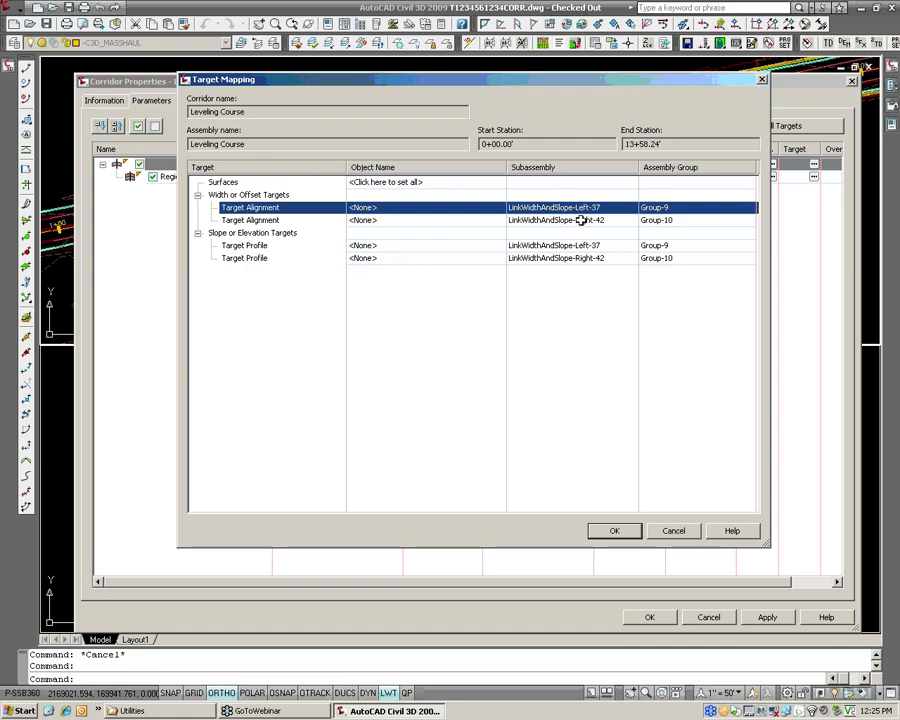
pyautogui.click(426, 209)
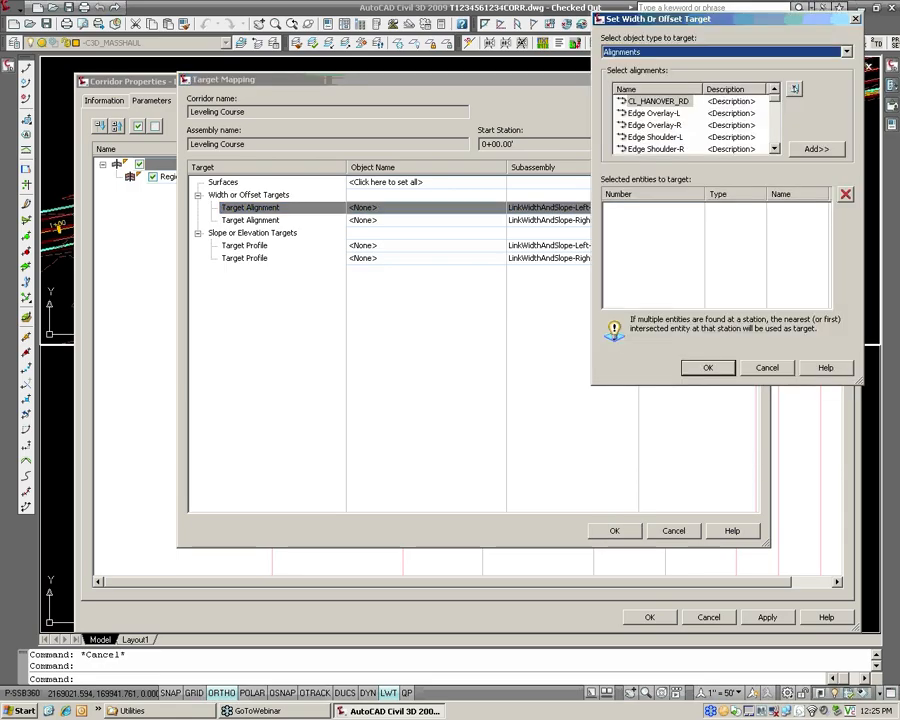
pyautogui.moveTo(733, 27); pyautogui.dragTo(399, 297)
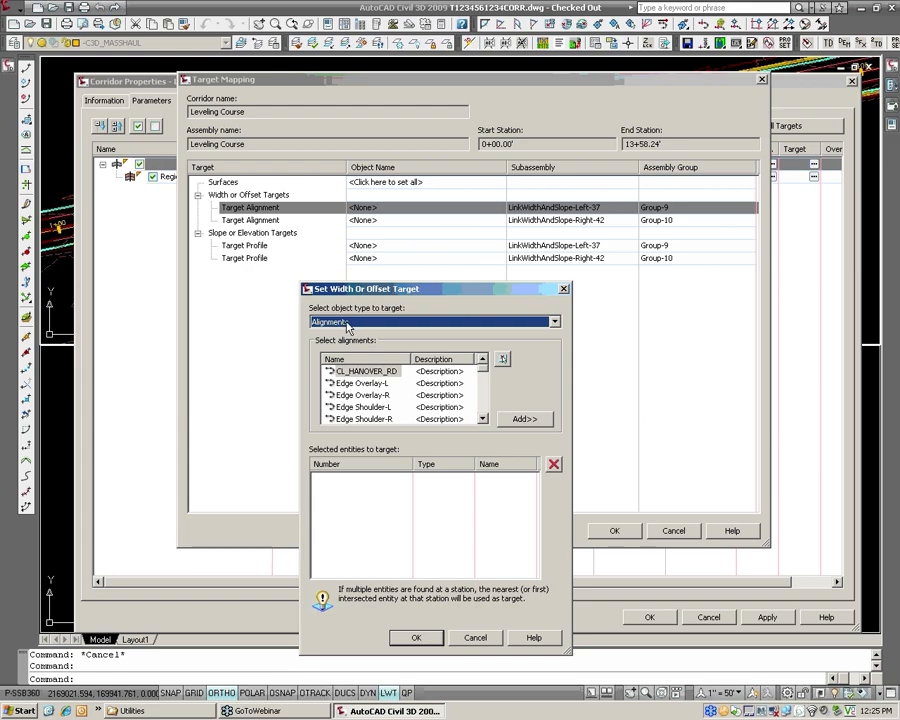
pyautogui.click(365, 395)
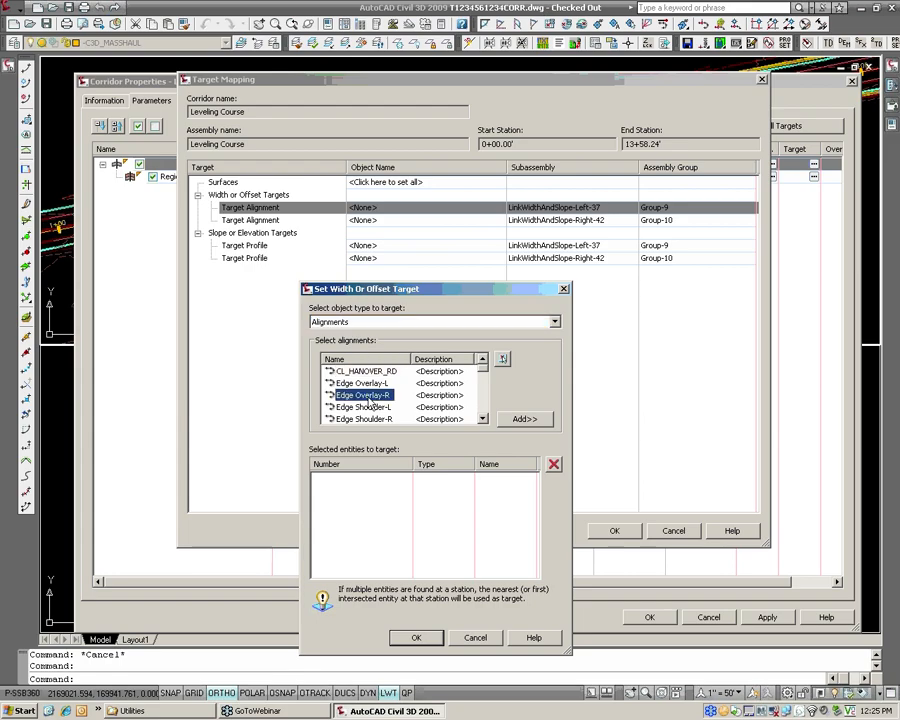
pyautogui.click(366, 385)
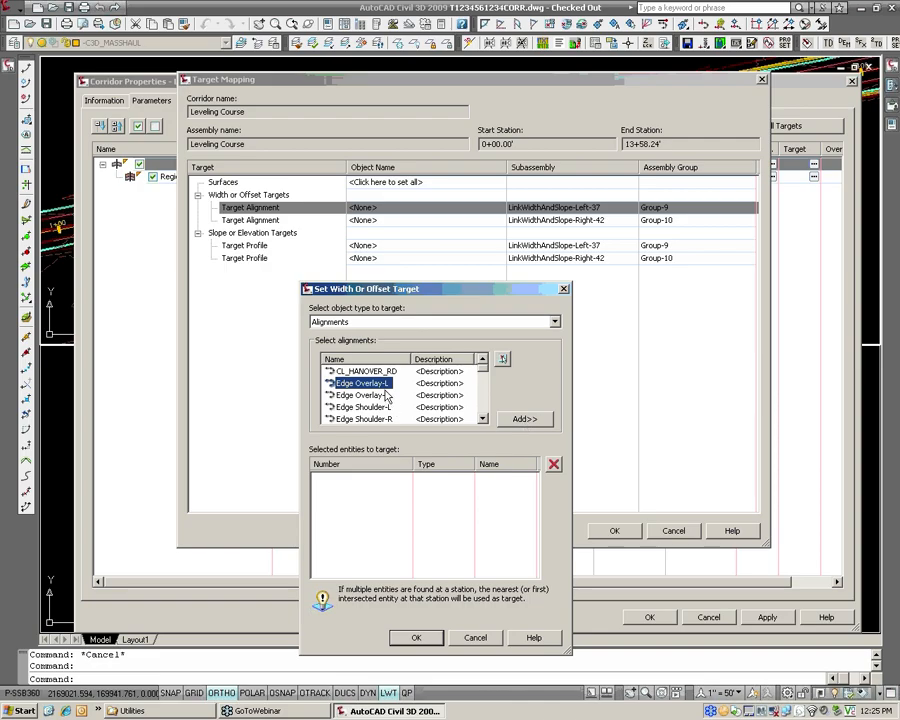
pyautogui.click(524, 420)
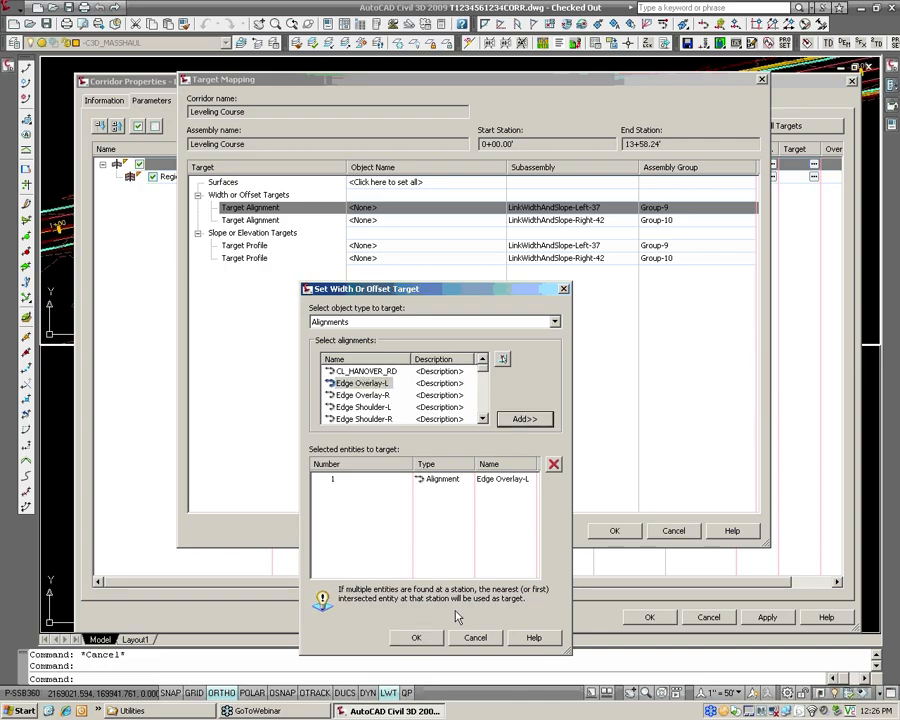
pyautogui.click(414, 637)
# Assign the Edge Overlay-R alignment as the width target of LinkWidthAndSlope-Right-42.
pyautogui.click(416, 220)
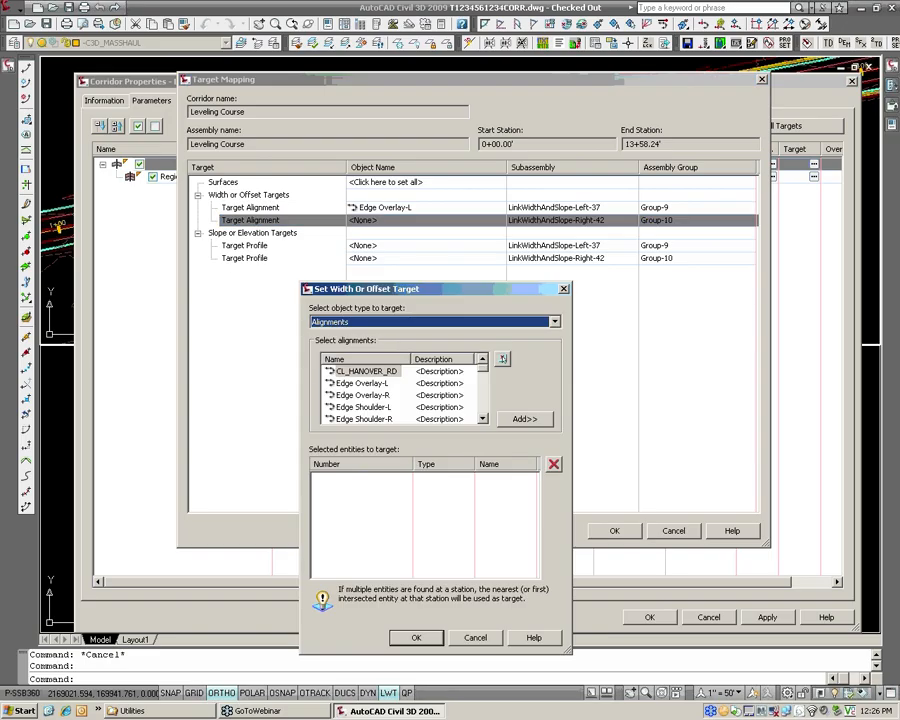
pyautogui.click(383, 396)
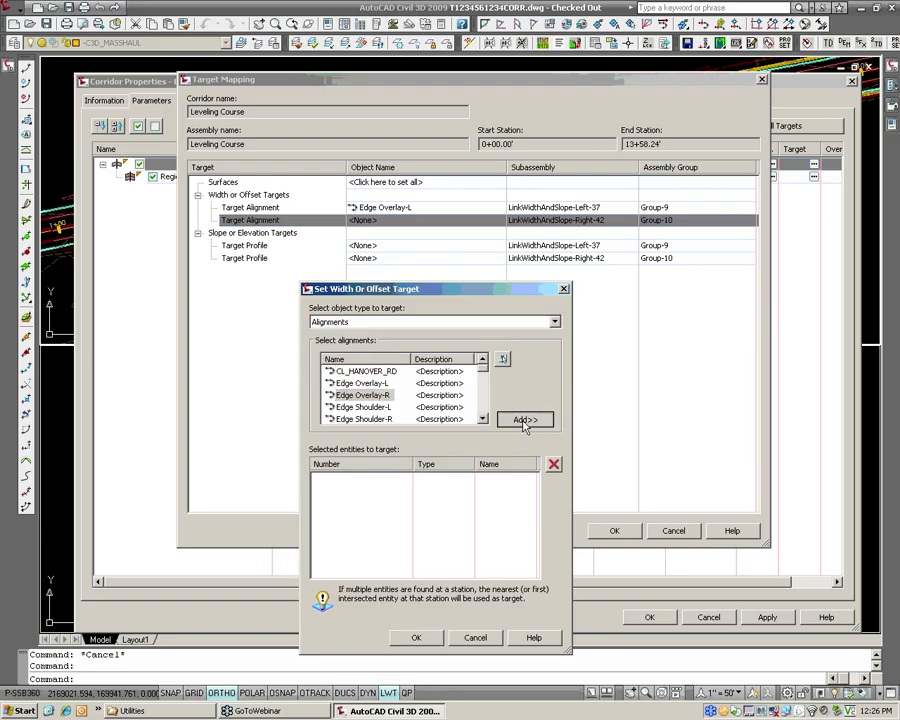
pyautogui.click(524, 419)
pyautogui.click(415, 637)
# Target the elevation of LinkWidthAndSlope-Left-37 to the Design-FinalEdge-L profile of the Edge Overlay-L alignment.
pyautogui.click(403, 245)
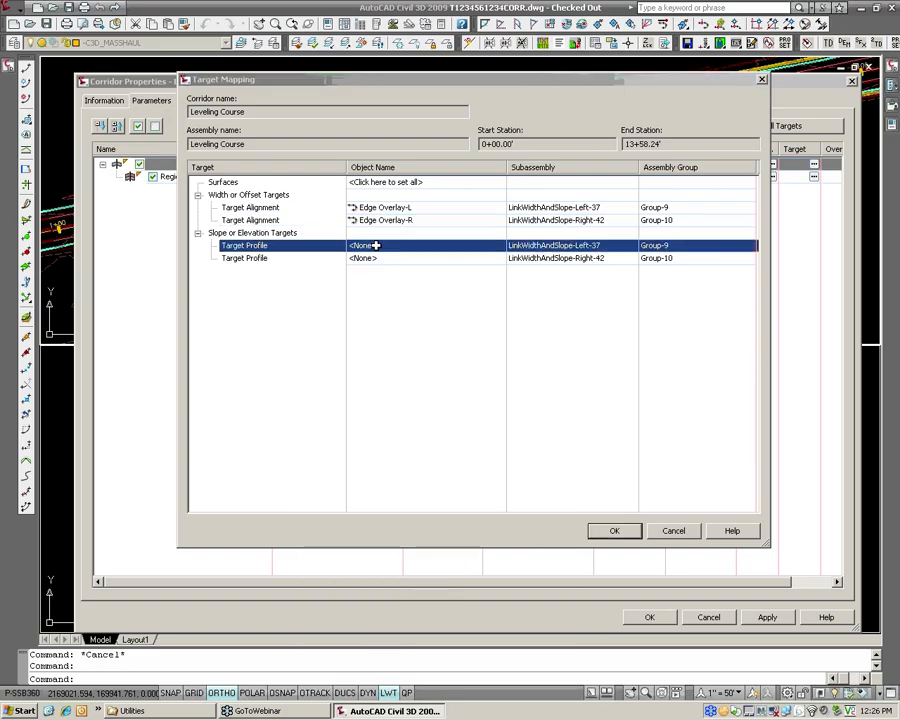
pyautogui.moveTo(412, 271); pyautogui.dragTo(309, 290)
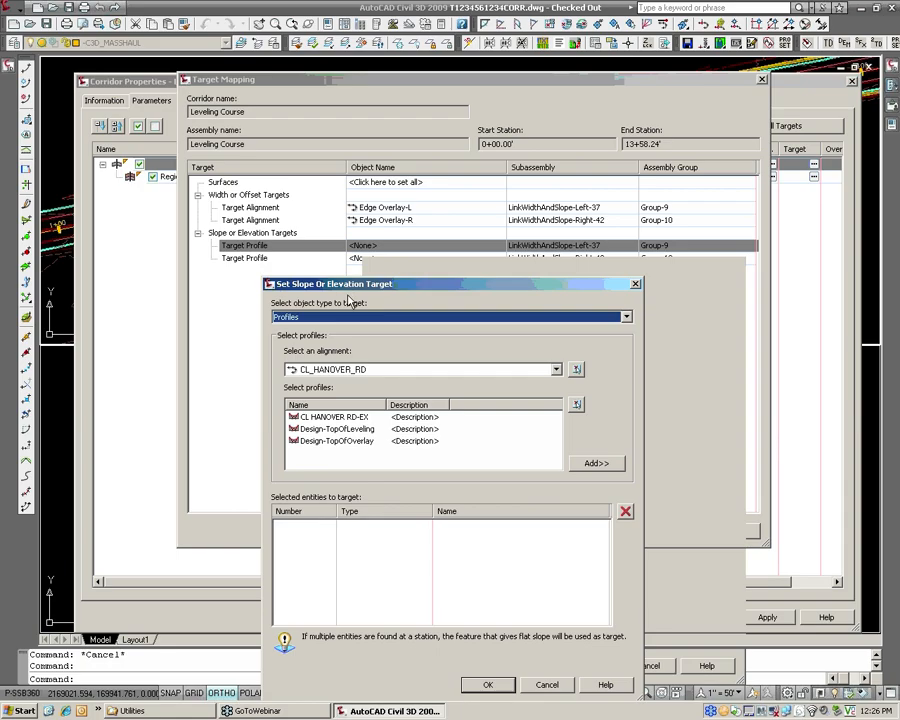
pyautogui.click(352, 369)
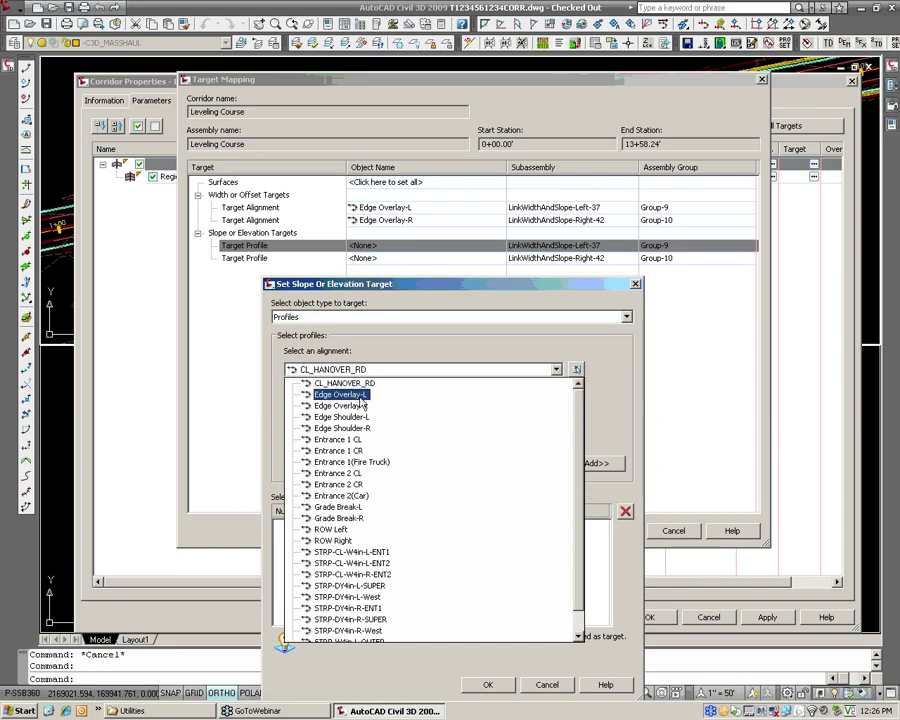
pyautogui.click(358, 394)
pyautogui.click(335, 416)
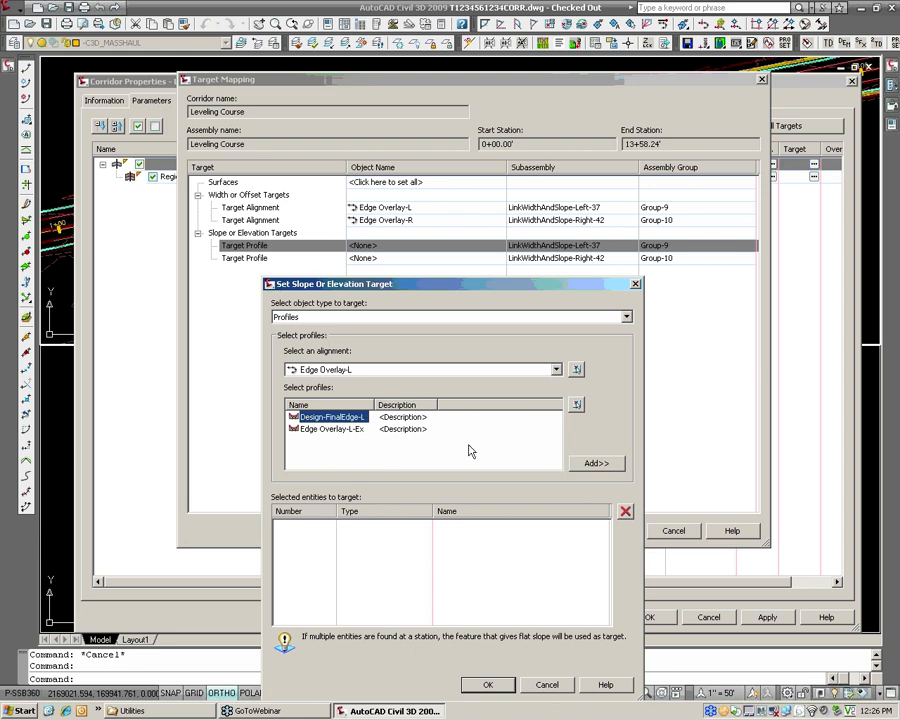
pyautogui.click(596, 463)
pyautogui.click(487, 684)
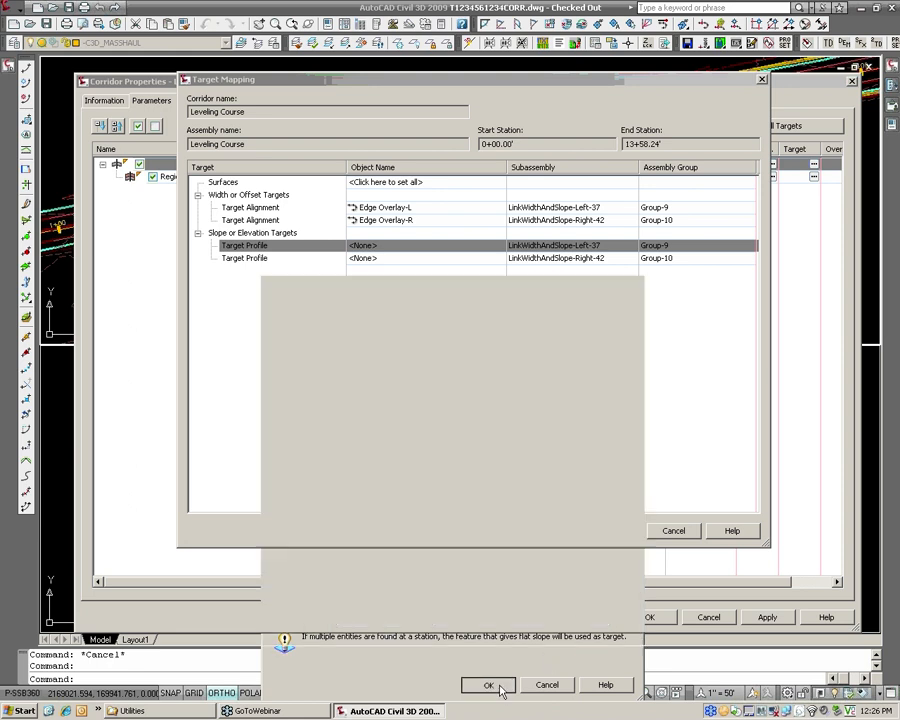
# Add the Design-FinalEdge-R profile of the Edge Overlay-R alignment as the elevation target of LinkWidthAndSlope-Right-42.
pyautogui.click(371, 258)
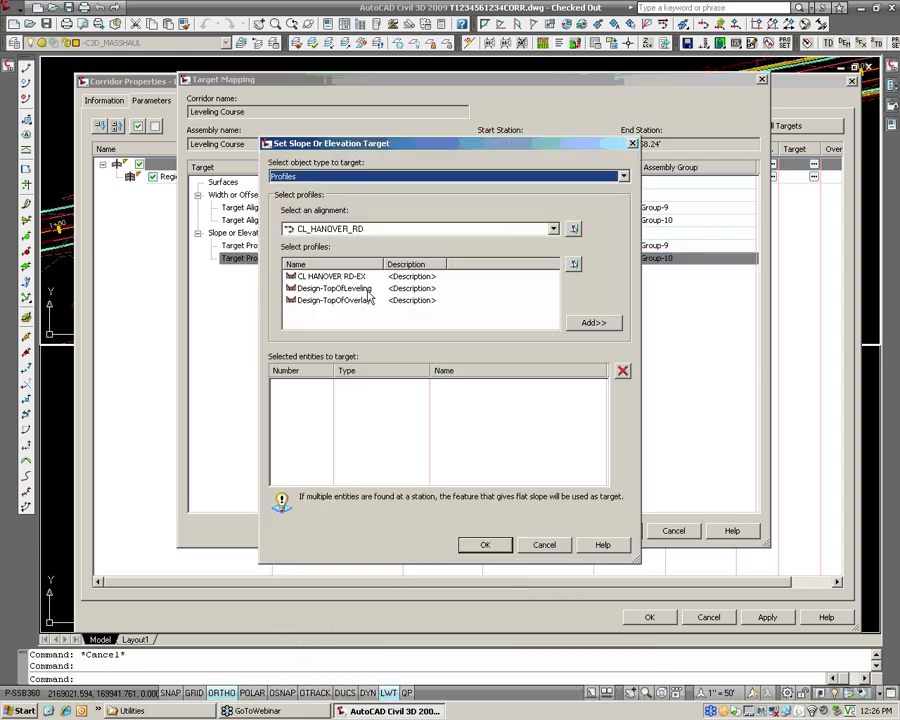
pyautogui.click(350, 229)
pyautogui.click(348, 255)
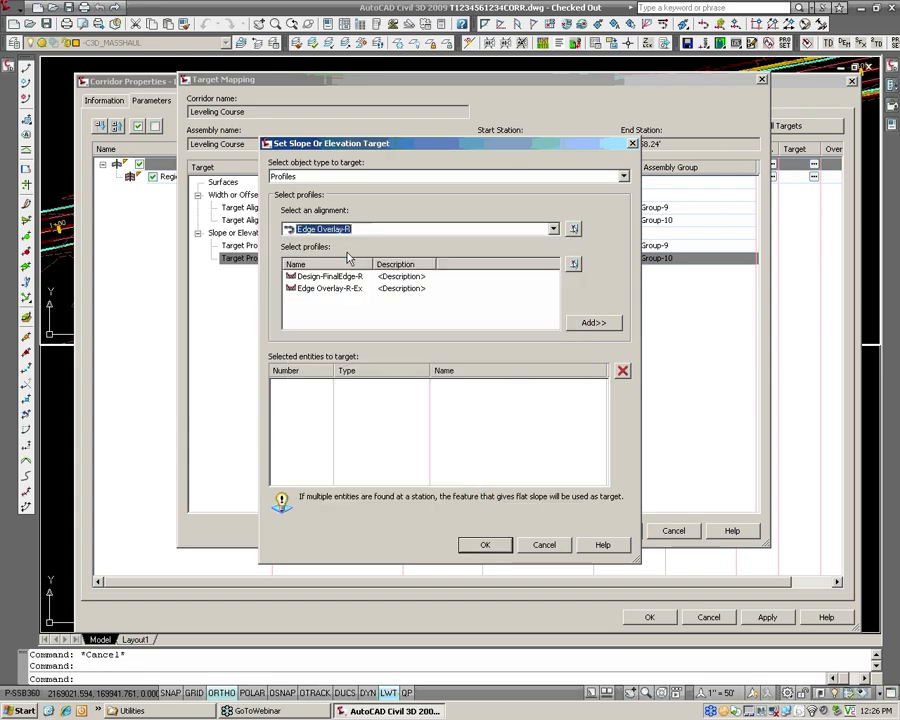
pyautogui.click(345, 277)
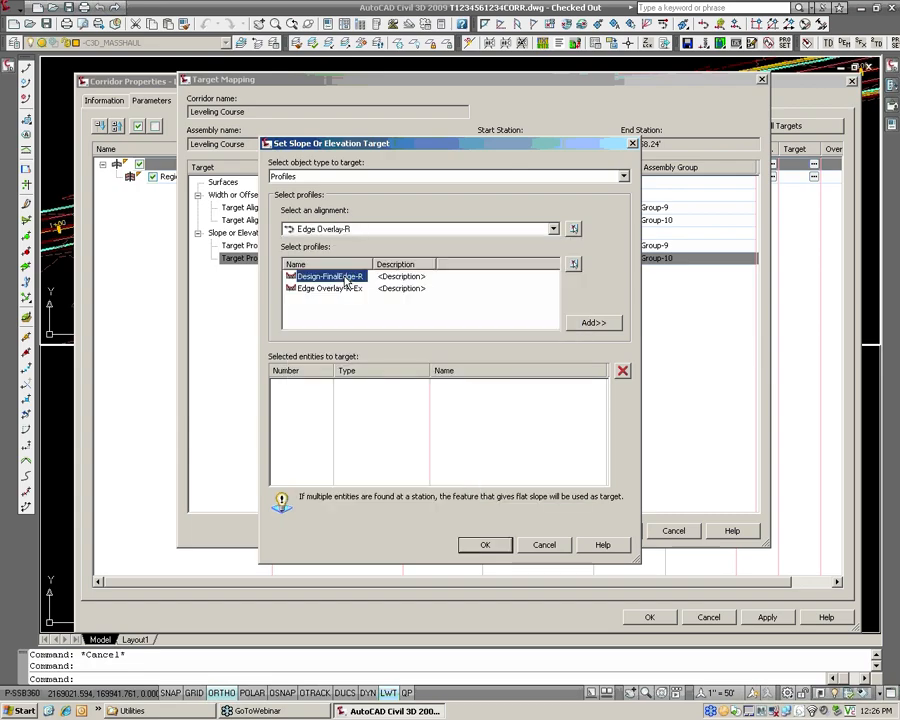
pyautogui.click(596, 322)
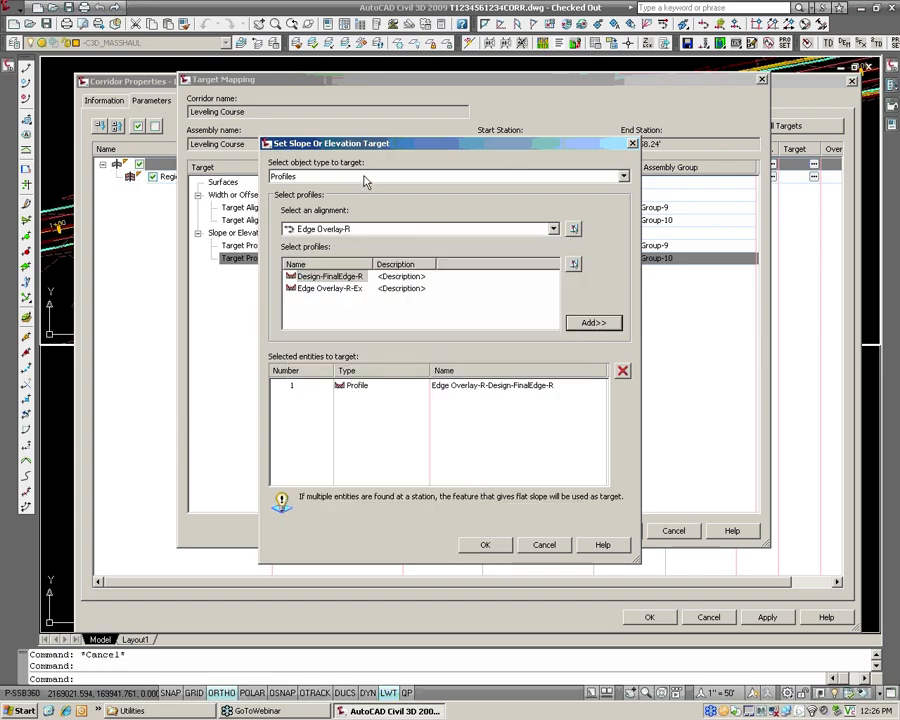
# Check the object types available for elevation targets, keep Profiles, and accept the right link's target and the region's target mapping.
pyautogui.click(365, 178)
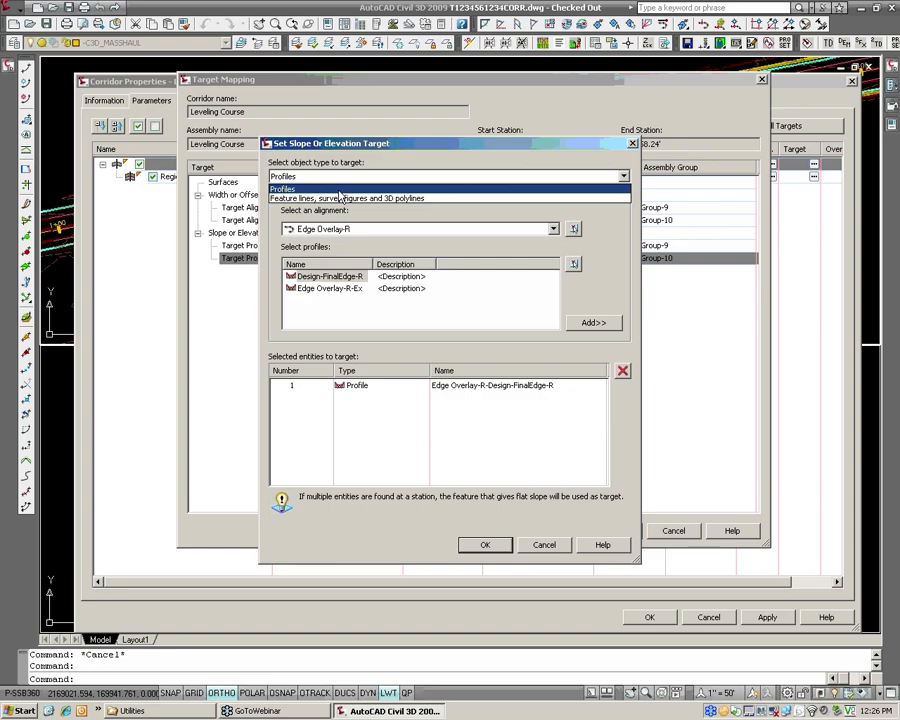
pyautogui.click(360, 148)
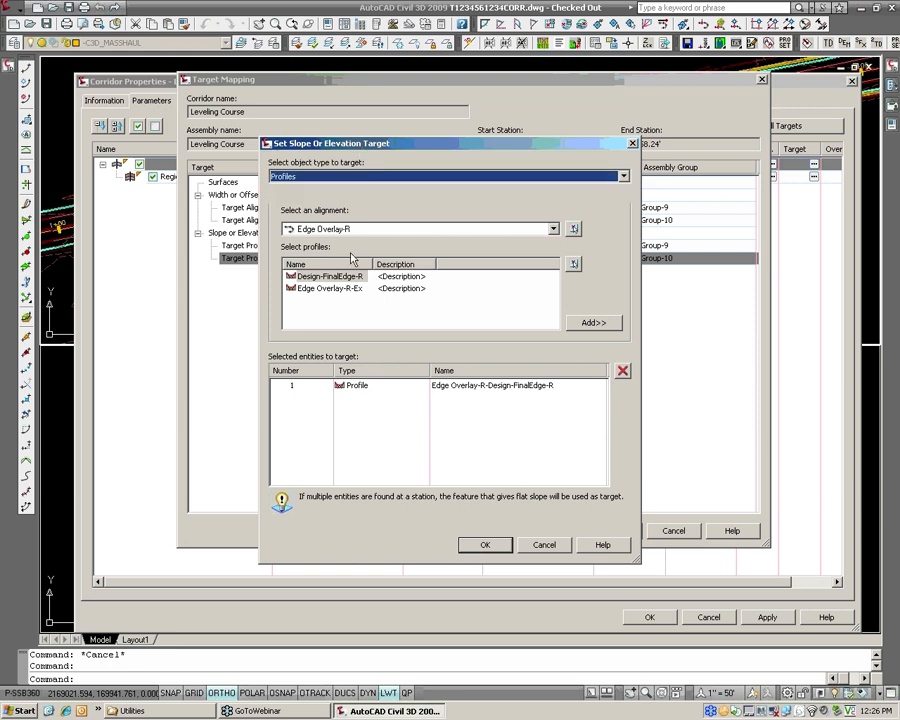
pyautogui.moveTo(358, 147); pyautogui.dragTo(353, 314)
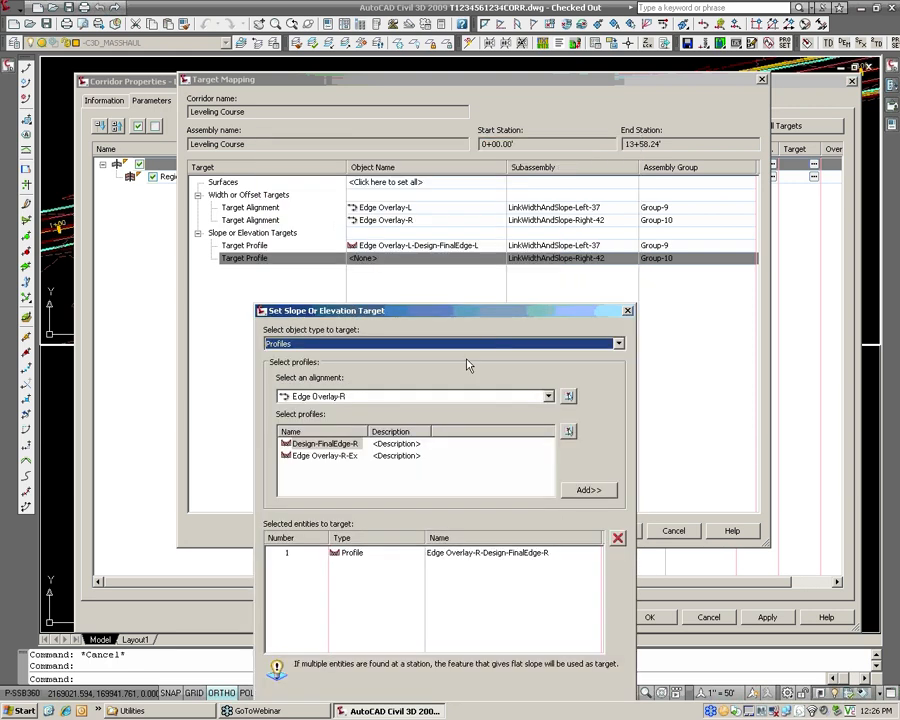
pyautogui.moveTo(440, 320)
pyautogui.mouseDown()
pyautogui.moveTo(442, 235)
pyautogui.moveTo(444, 298)
pyautogui.mouseUp()
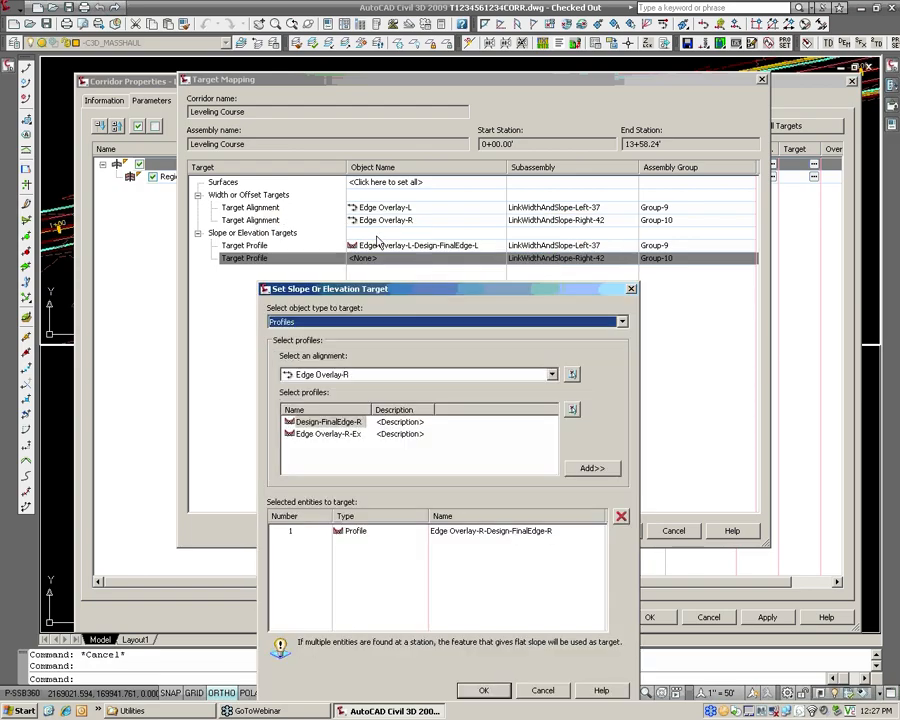
pyautogui.click(352, 322)
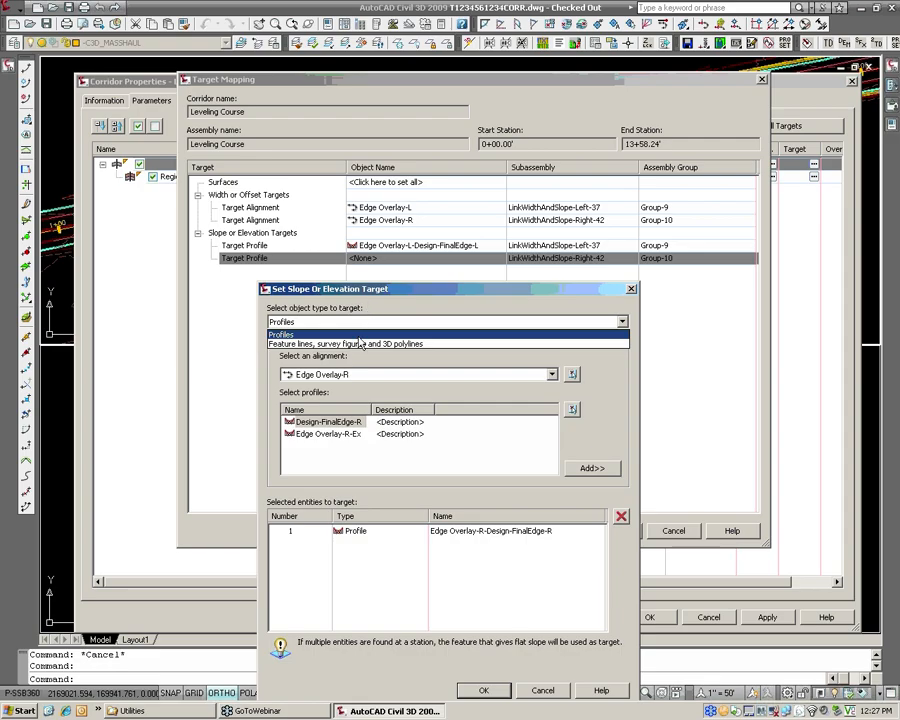
pyautogui.click(358, 334)
pyautogui.moveTo(402, 290); pyautogui.dragTo(406, 252)
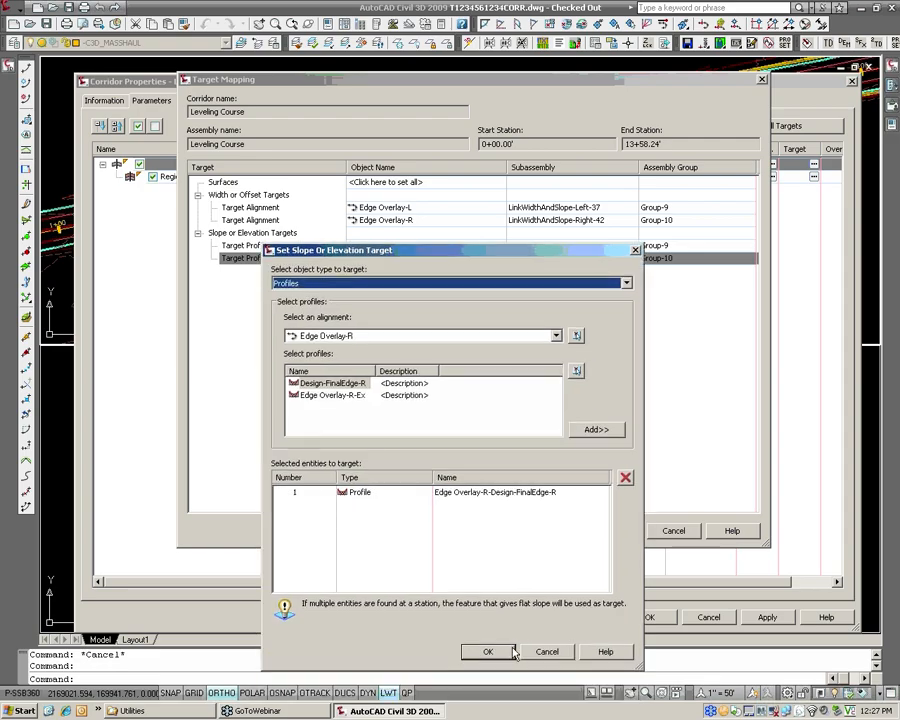
pyautogui.click(487, 652)
pyautogui.click(604, 528)
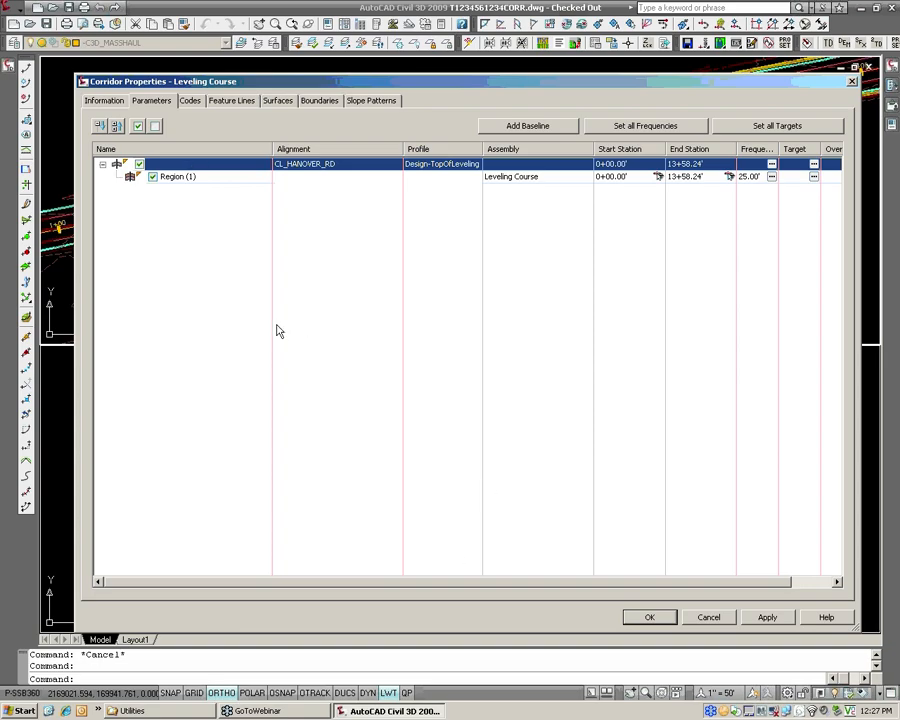
# Add a corridor surface to the Leveling Course corridor and name it _Leveling Course.
pyautogui.click(278, 101)
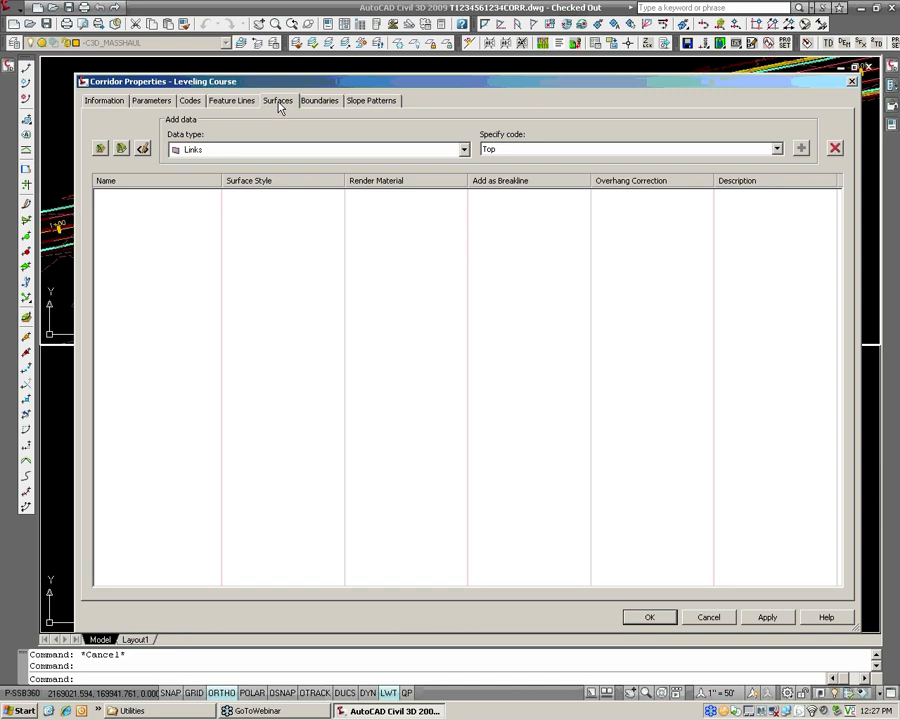
pyautogui.click(98, 150)
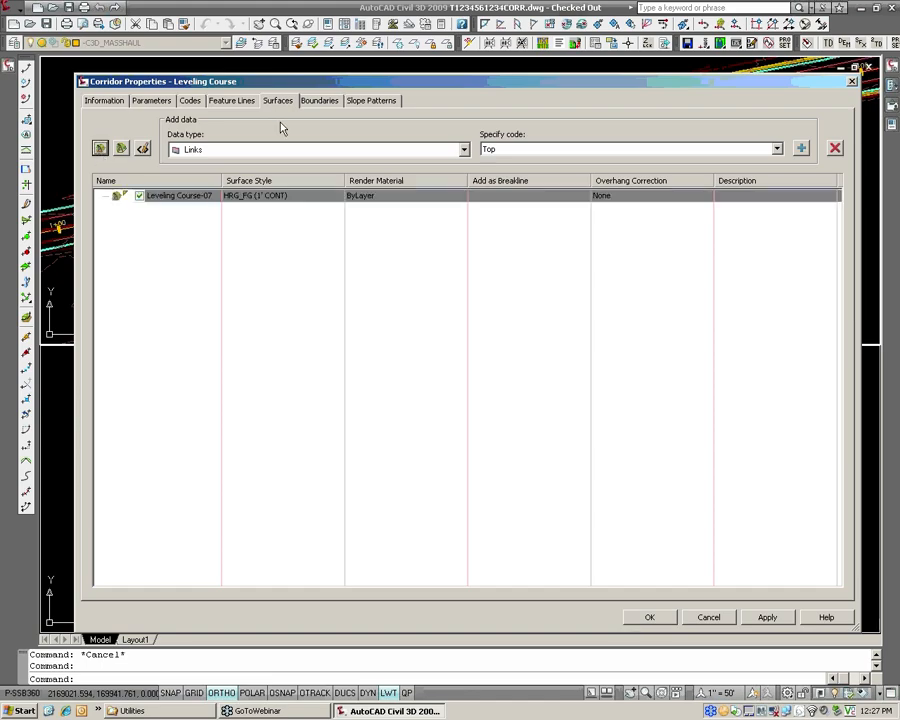
pyautogui.click(200, 196)
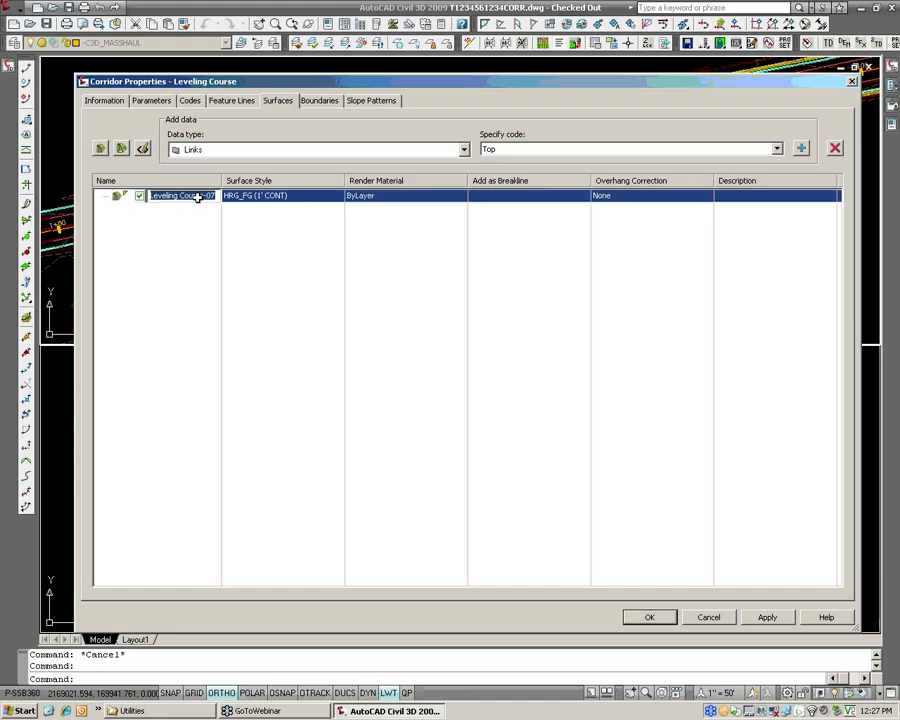
pyautogui.write('_')
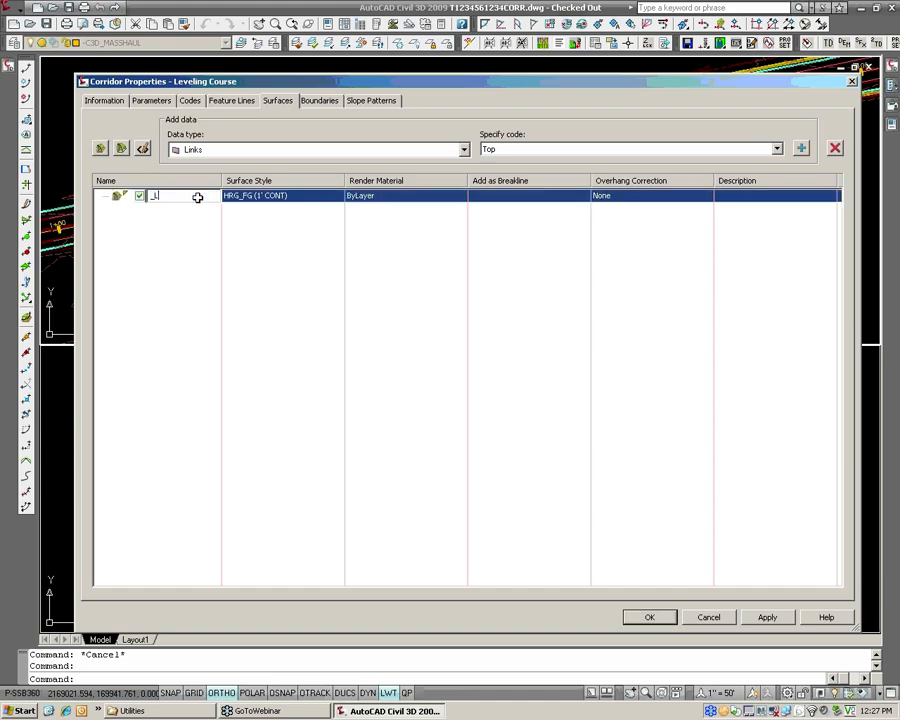
pyautogui.write('Leveling Course')
pyautogui.press('Return')
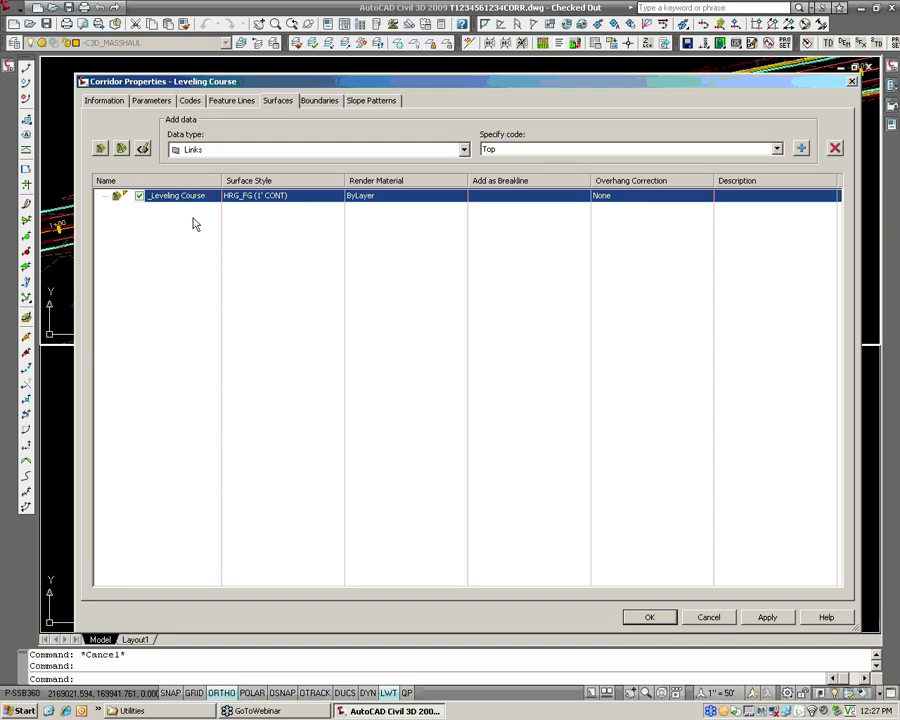
pyautogui.click(153, 196)
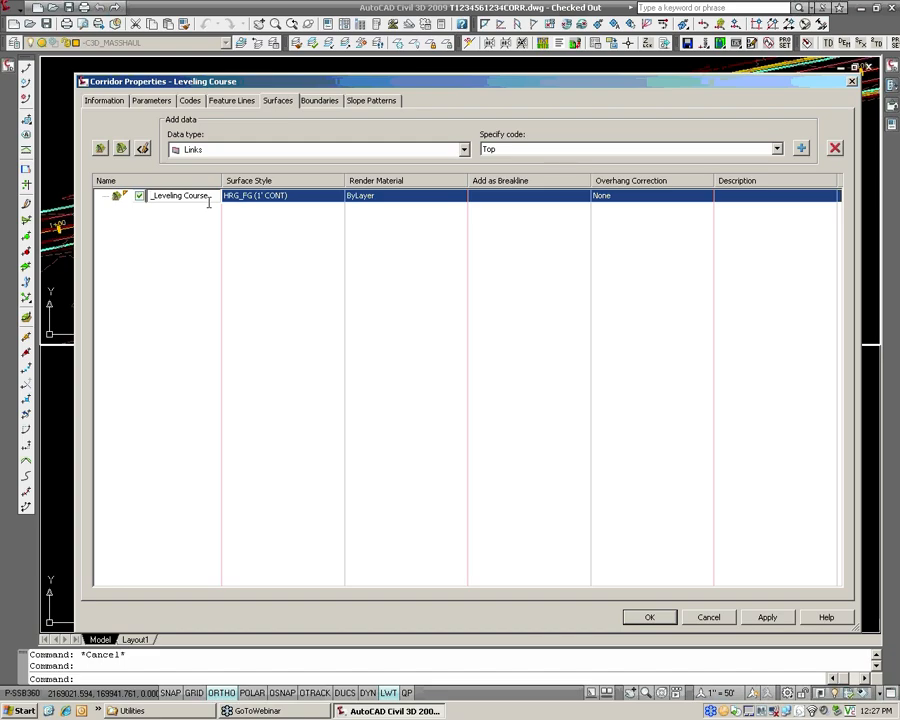
pyautogui.click(178, 214)
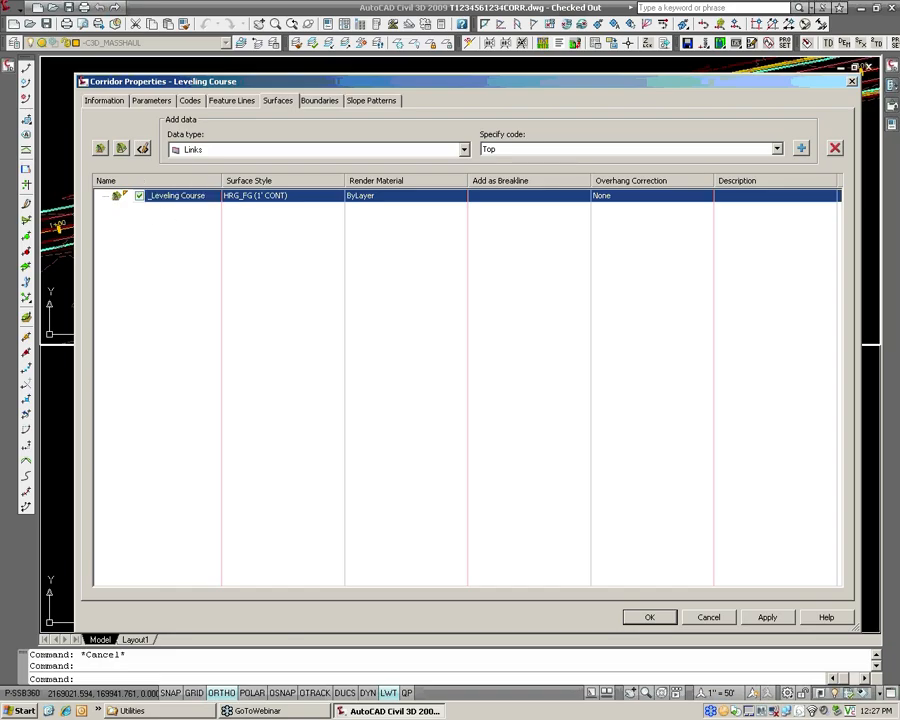
# Set the surface style of the _Leveling Course corridor surface to HRG_REF01 (1' CONT).
pyautogui.click(290, 196)
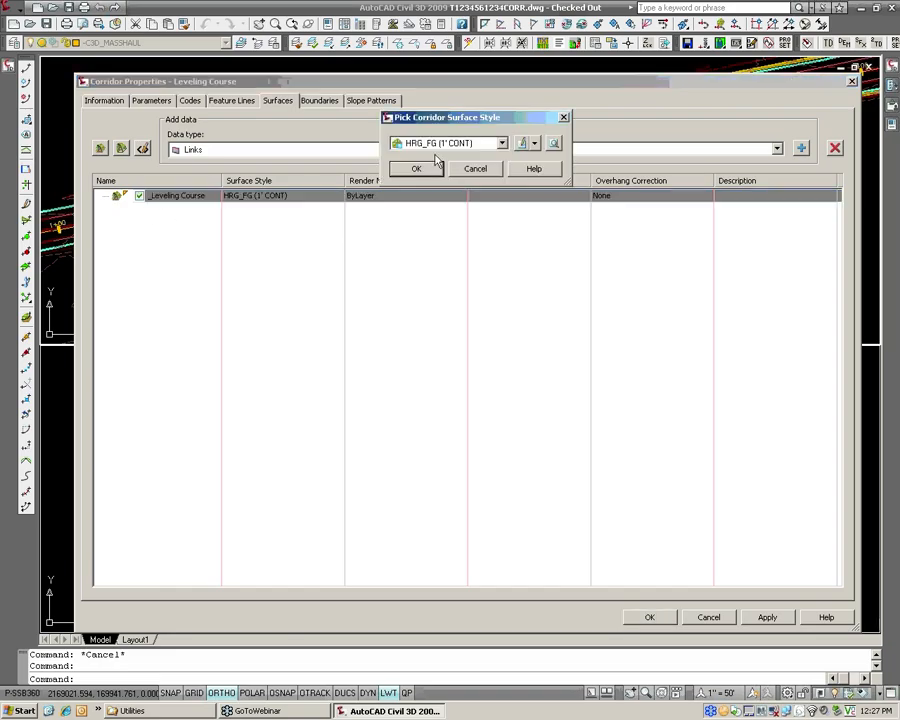
pyautogui.click(450, 144)
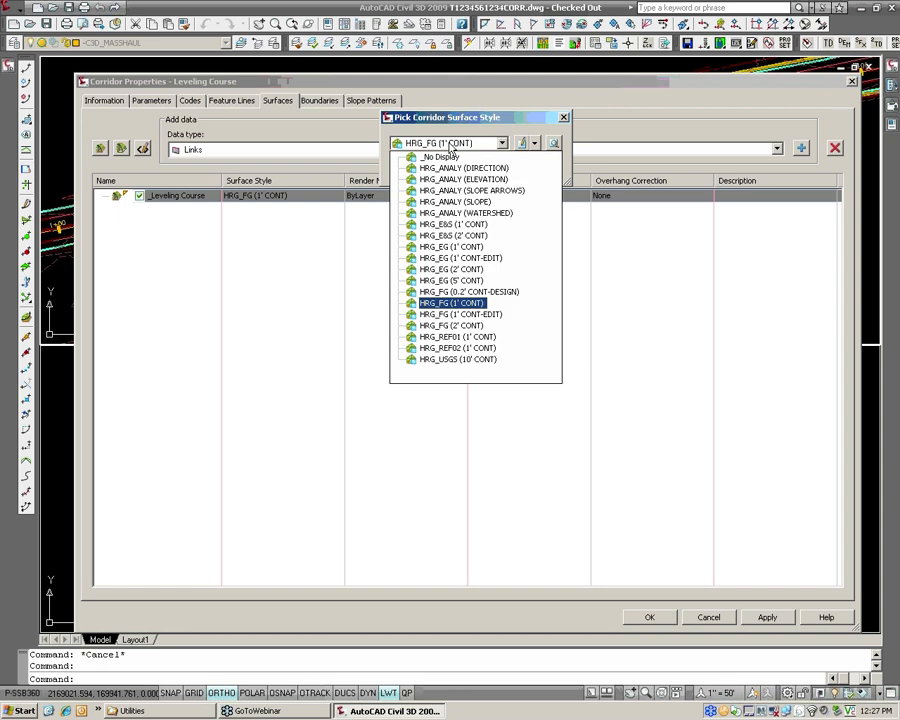
pyautogui.click(455, 338)
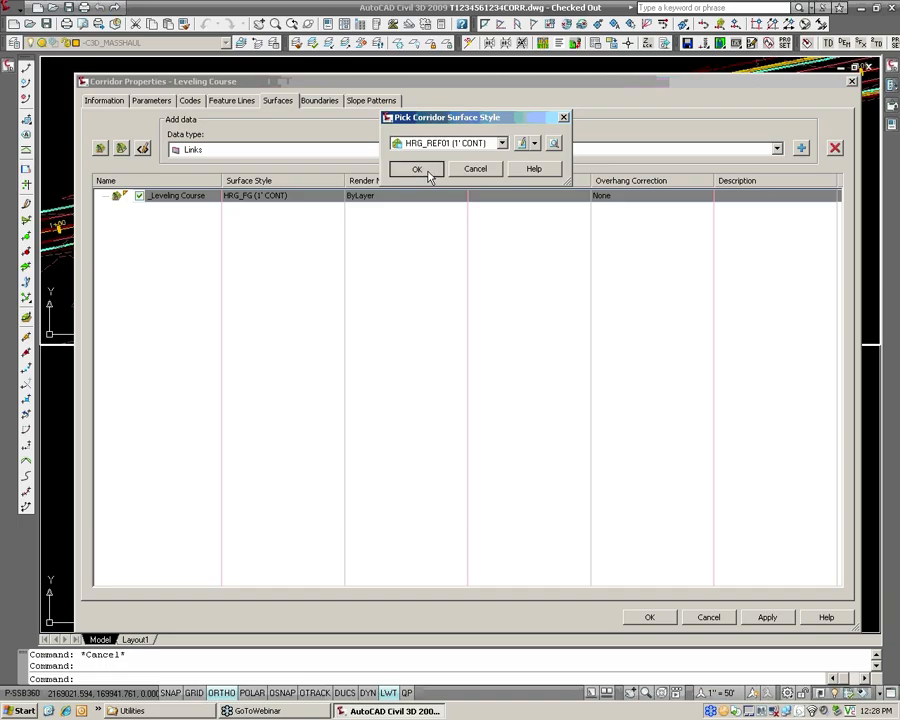
pyautogui.click(418, 169)
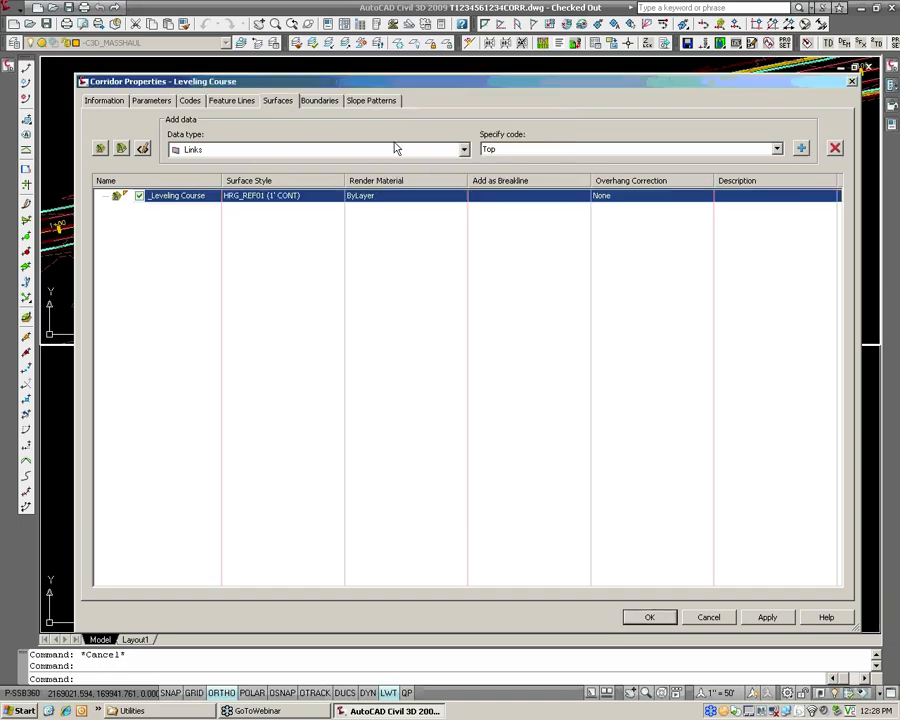
# Add the Top link code as data to the _Leveling Course surface and accept the corridor properties.
pyautogui.click(371, 149)
pyautogui.click(372, 148)
pyautogui.click(514, 152)
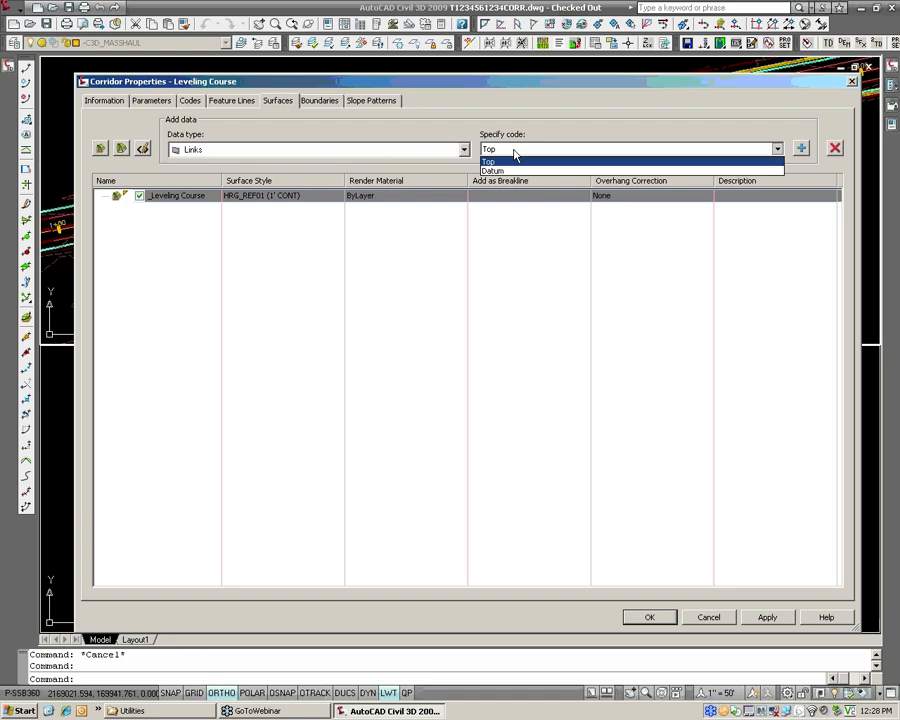
pyautogui.click(514, 153)
pyautogui.click(801, 148)
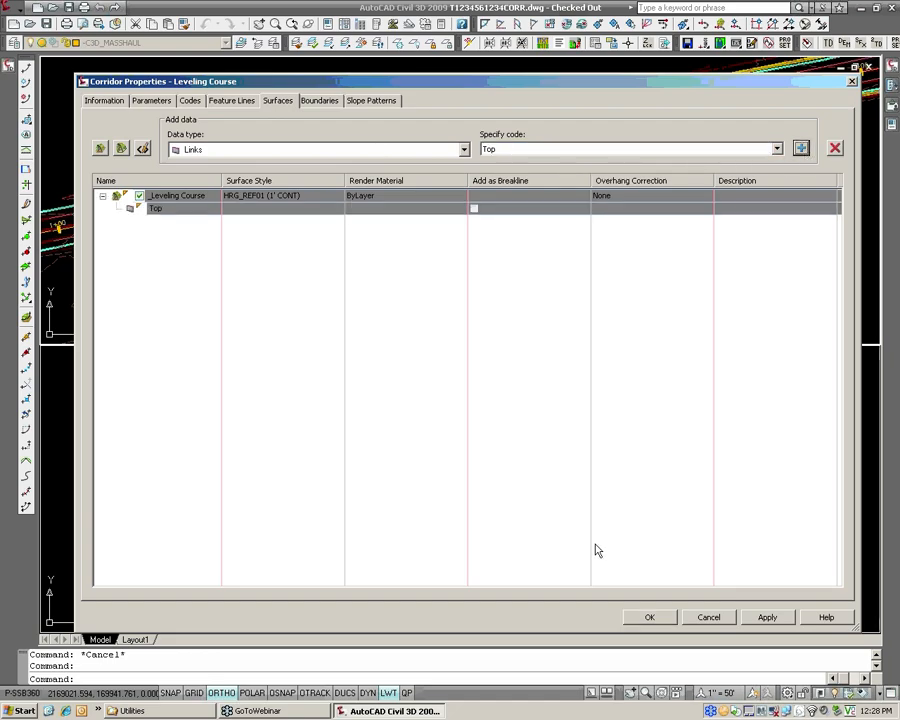
pyautogui.click(666, 620)
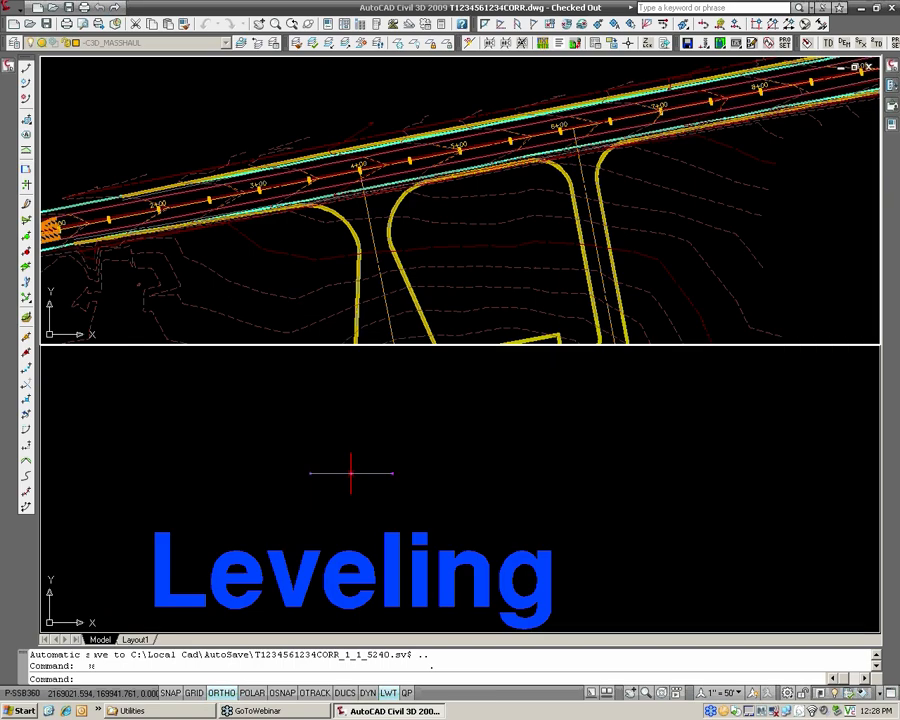
# Examine the leveling course contours against the existing ground contours in plan between stations 2+00 and 3+00.
pyautogui.scroll(5, 354, 230)
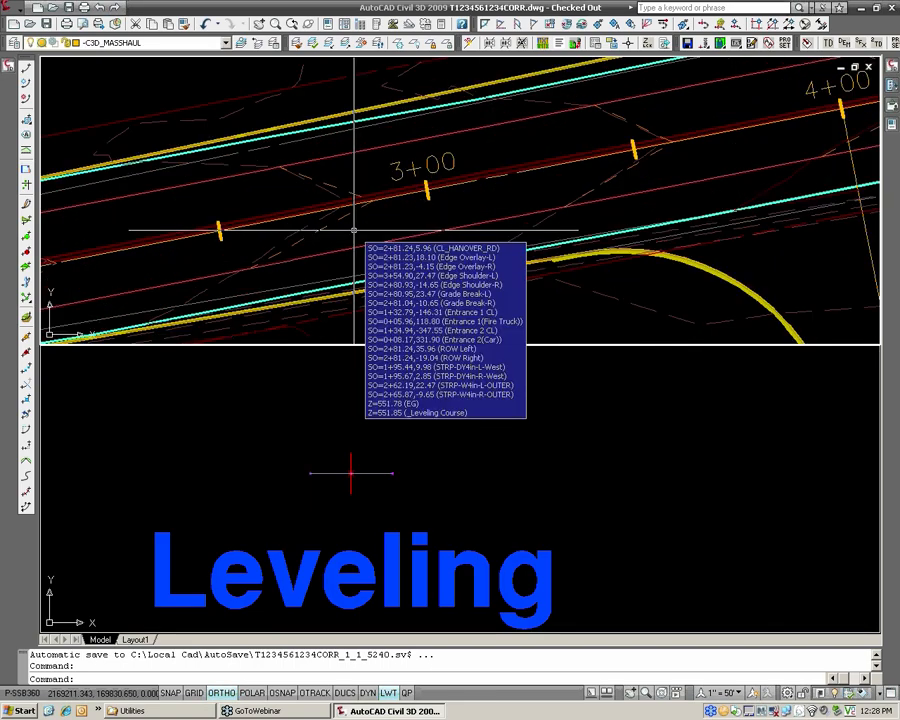
pyautogui.moveTo(286, 229); pyautogui.dragTo(407, 238, button='middle')
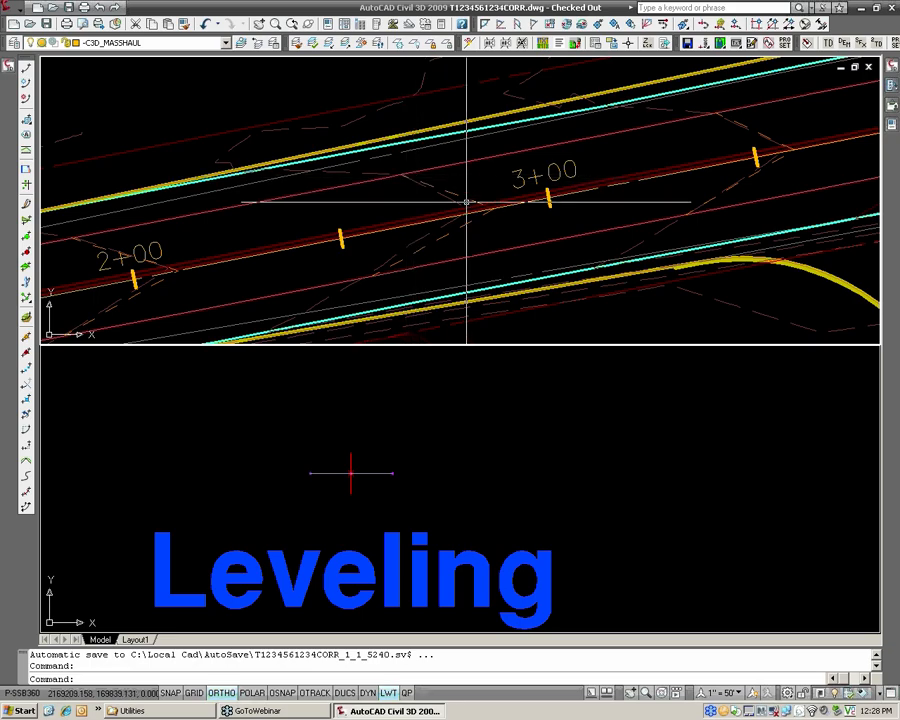
pyautogui.scroll(3, 462, 205)
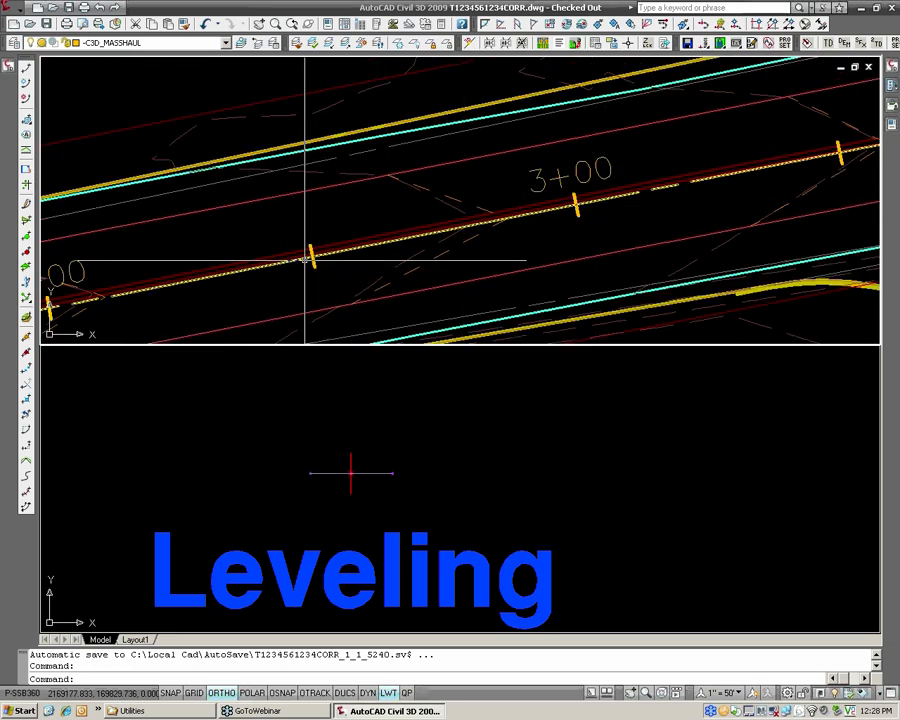
pyautogui.moveTo(305, 257); pyautogui.dragTo(339, 210, button='middle')
pyautogui.scroll(-2, 339, 210)
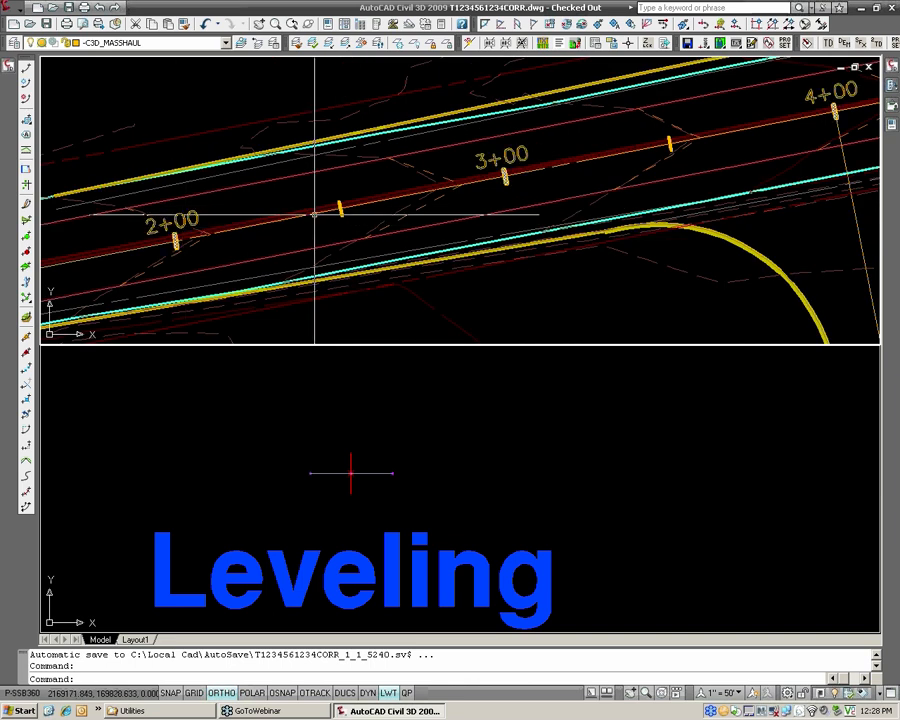
pyautogui.scroll(3, 460, 205)
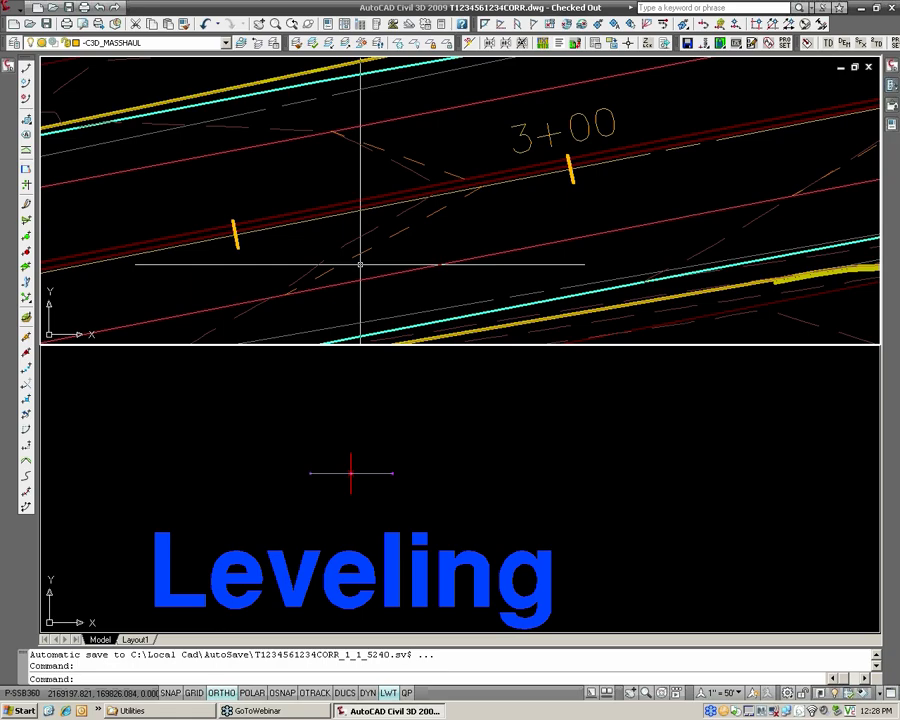
pyautogui.scroll(-1, 408, 234)
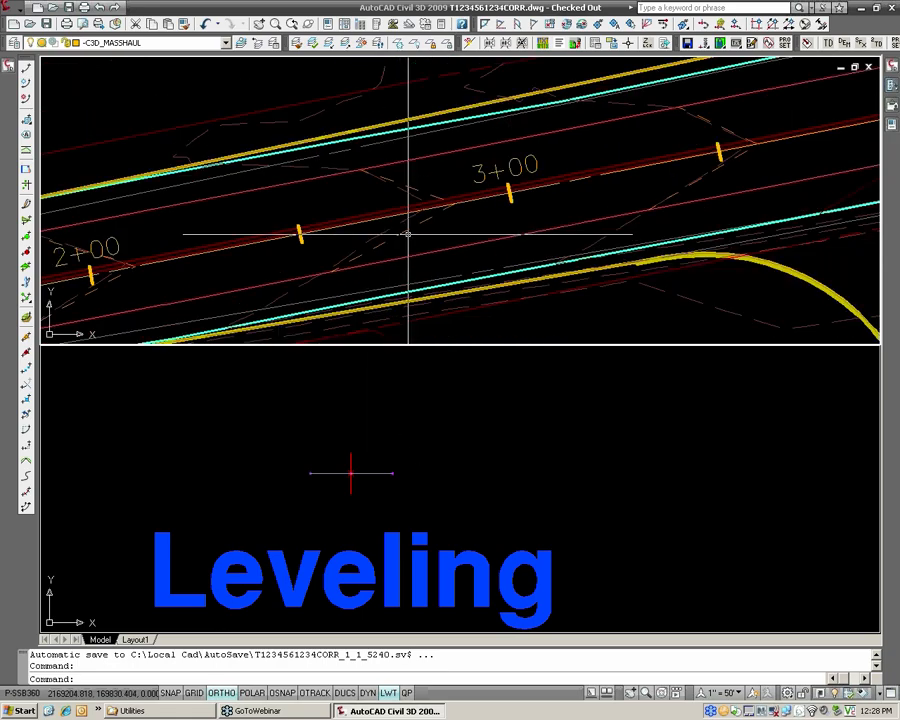
pyautogui.moveTo(346, 231); pyautogui.dragTo(436, 210, button='middle')
# Examine the CL_HANOVER_RD profile view, comparing its design and existing ground profiles and band elevations with the plan around station 3+00.
pyautogui.click(428, 476)
pyautogui.scroll(-6, 433, 471)
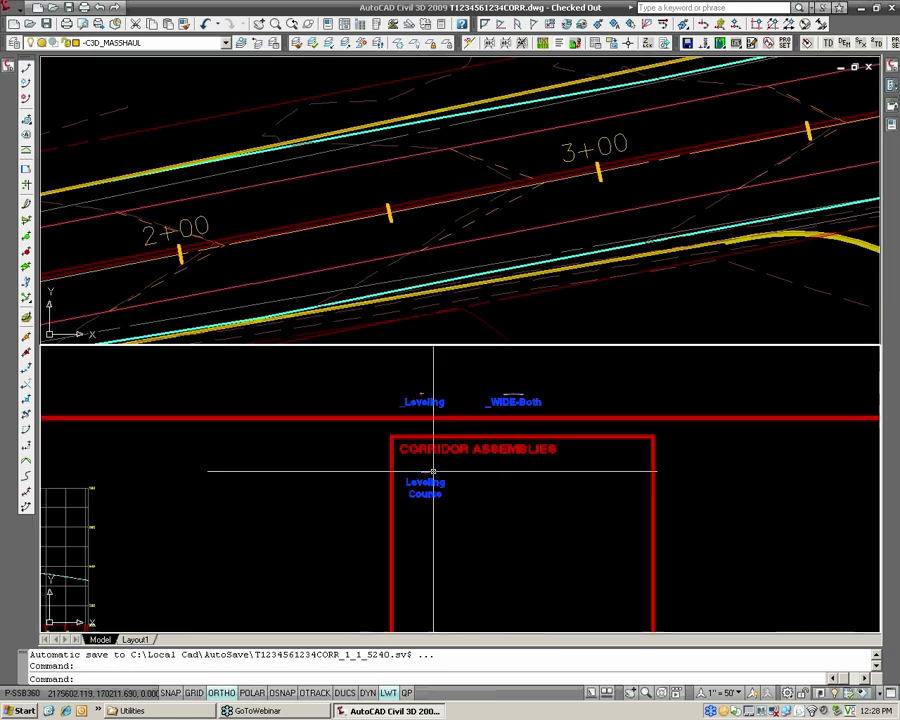
pyautogui.scroll(-5, 433, 471)
pyautogui.moveTo(260, 486); pyautogui.dragTo(446, 492, button='middle')
pyautogui.moveTo(366, 531); pyautogui.dragTo(430, 494, button='middle')
pyautogui.scroll(2, 422, 489)
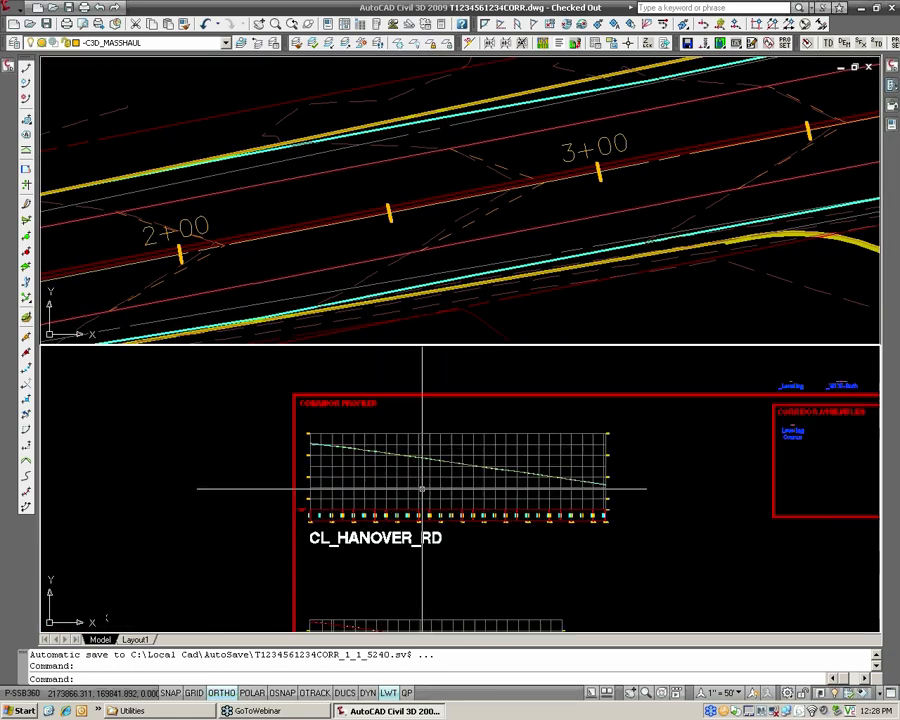
pyautogui.click(513, 264)
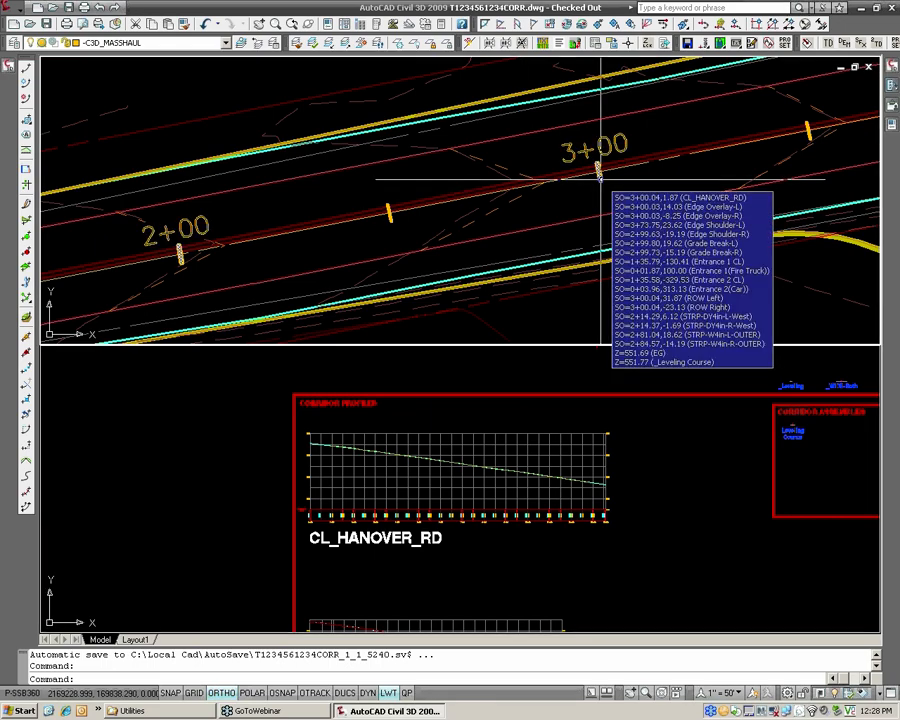
pyautogui.scroll(2, 598, 176)
pyautogui.scroll(2, 608, 179)
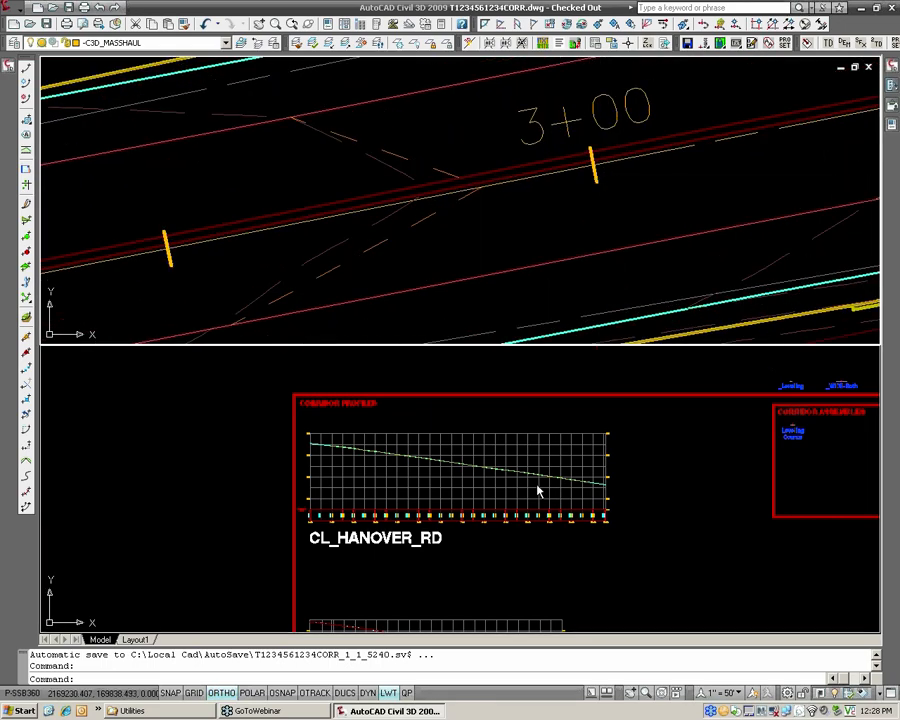
pyautogui.click(486, 466)
pyautogui.scroll(5, 486, 466)
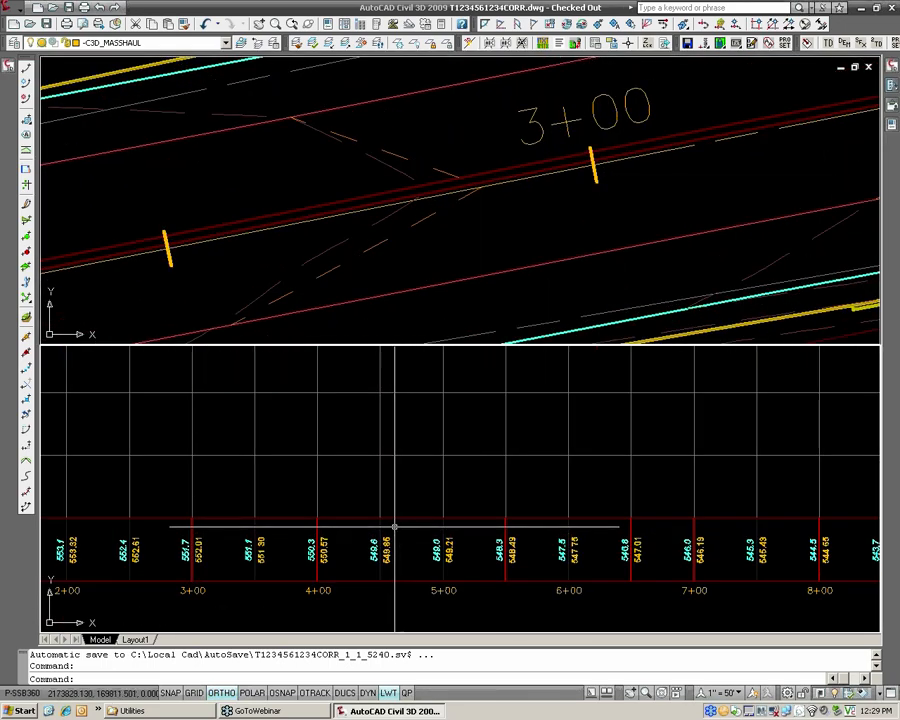
pyautogui.scroll(6, 458, 543)
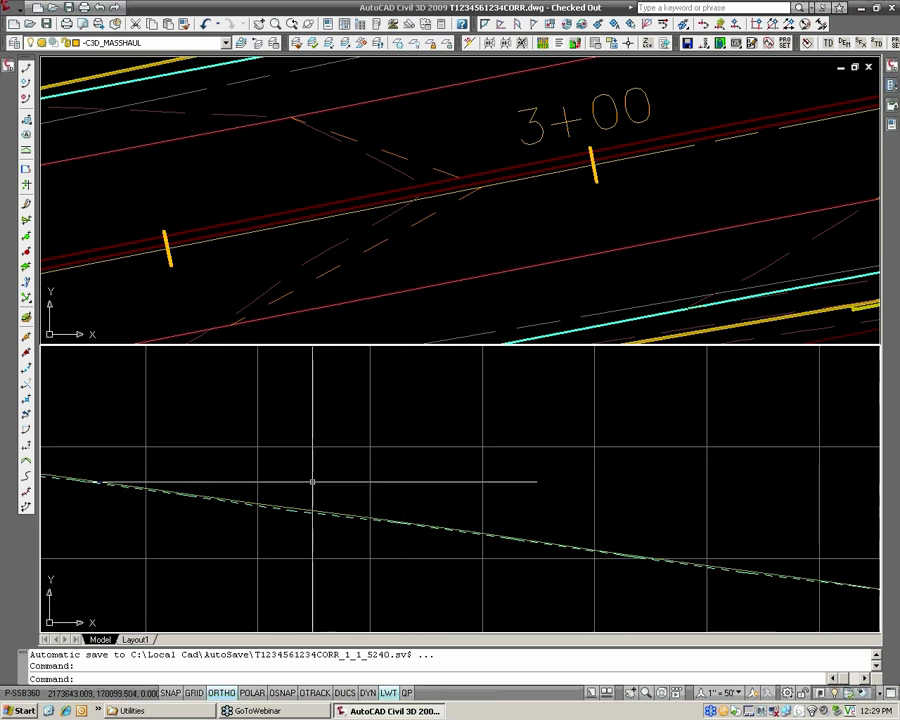
# Turn on automatic rebuilding for the Leveling Course corridor.
pyautogui.click(8, 68)
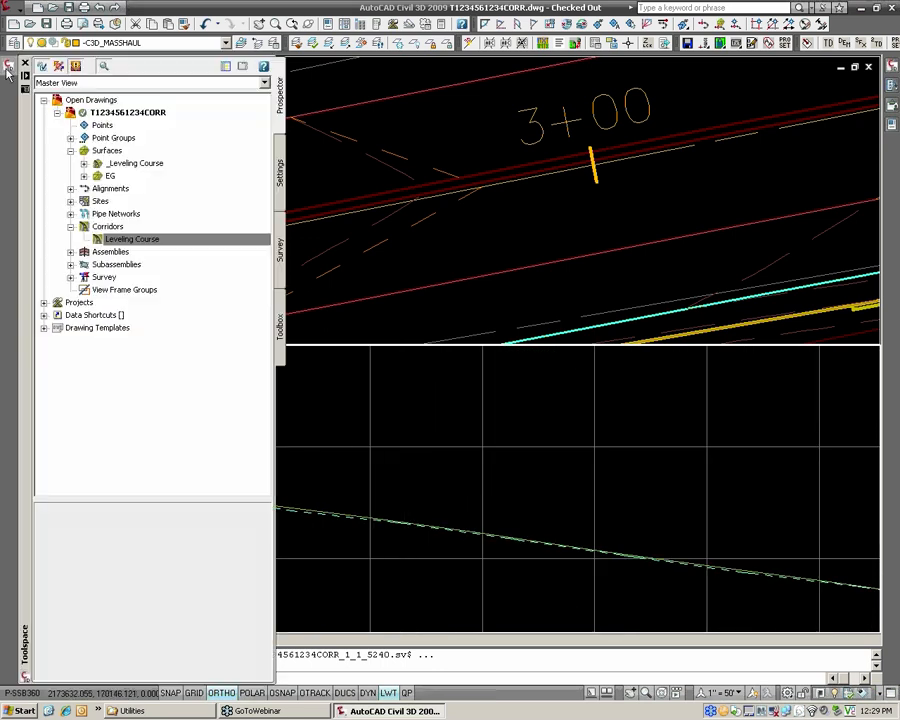
pyautogui.rightClick(144, 246)
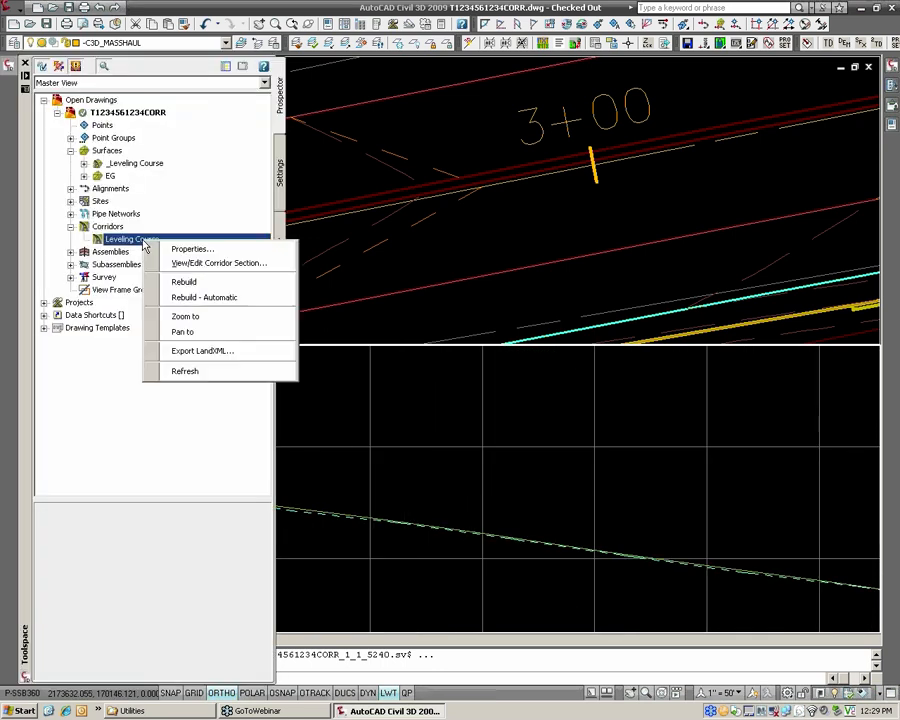
pyautogui.click(193, 298)
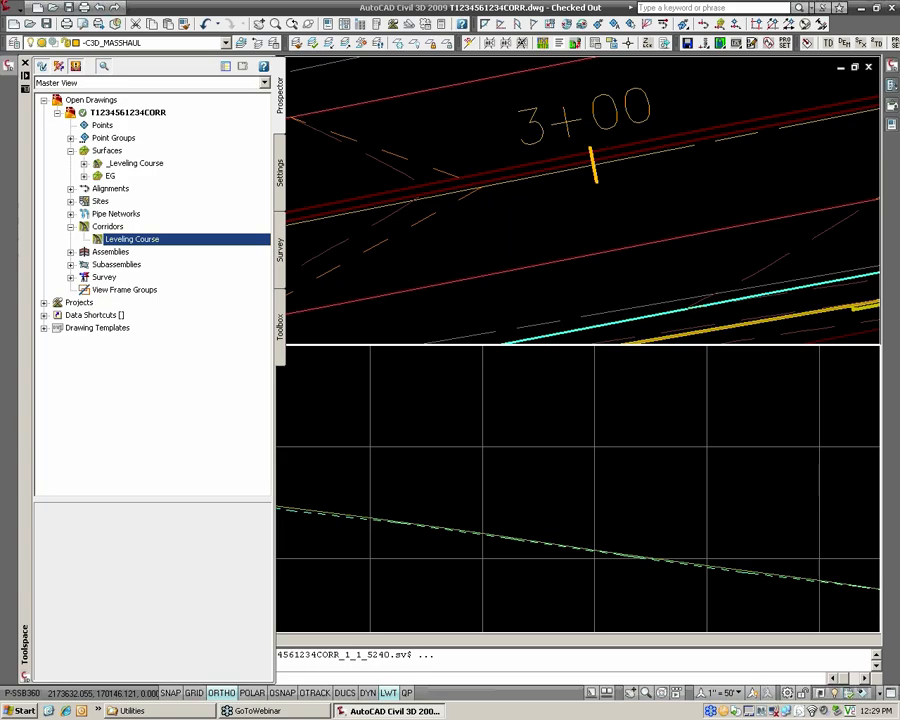
pyautogui.click(326, 452)
pyautogui.click(320, 460)
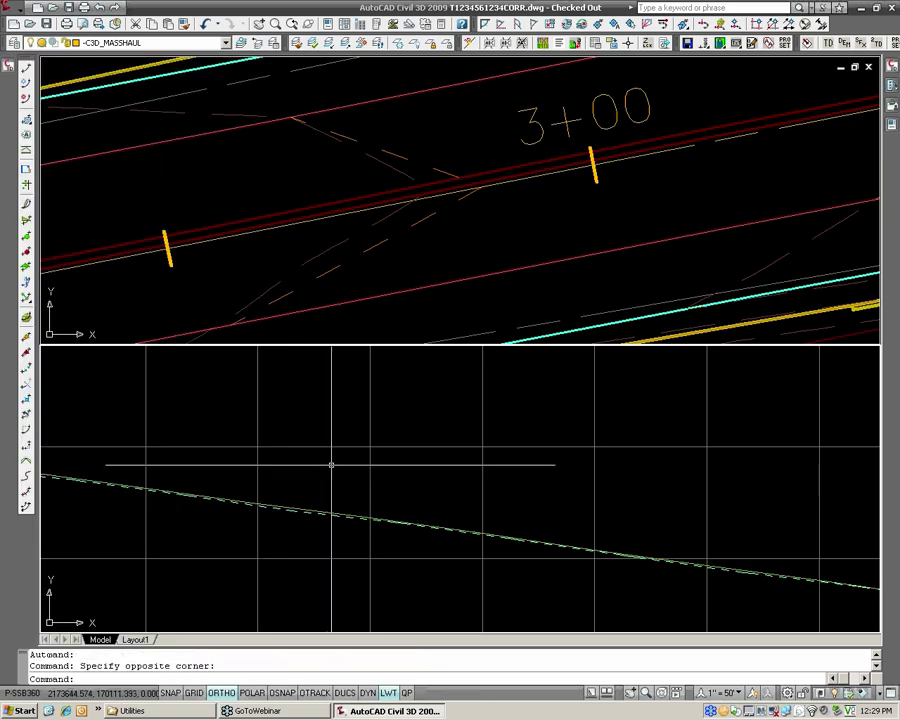
# Try raising the CL_HANOVER_RD design profile's PVI near station 3+00 by about 7.75 drawing units in the profile view.
pyautogui.scroll(-3, 346, 471)
pyautogui.moveTo(363, 540); pyautogui.dragTo(348, 382, button='middle')
pyautogui.scroll(3, 358, 500)
pyautogui.moveTo(335, 508); pyautogui.dragTo(339, 534, button='middle')
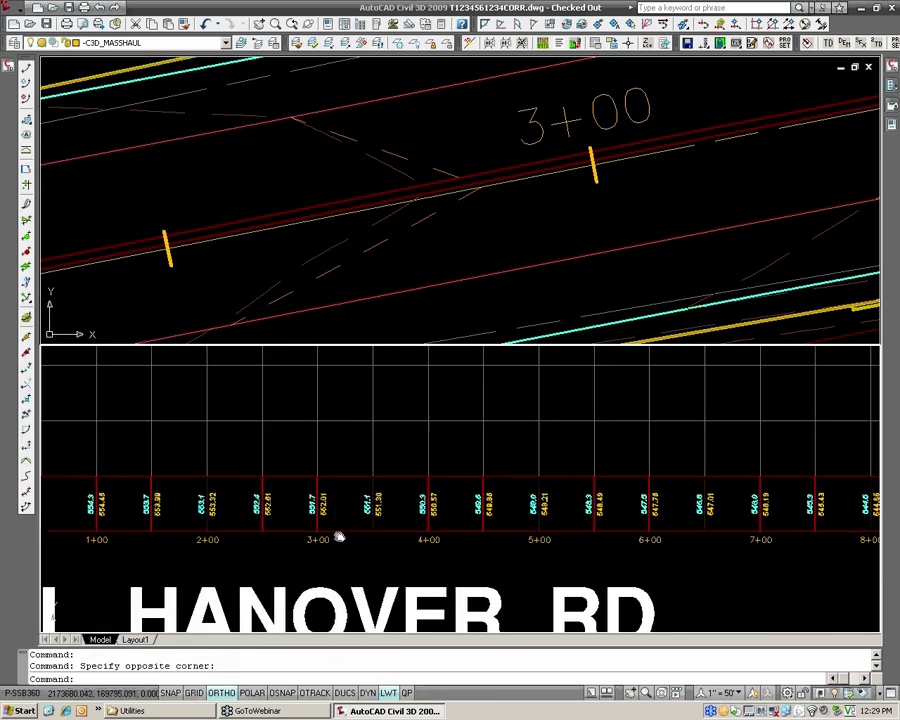
pyautogui.scroll(-2, 339, 534)
pyautogui.moveTo(328, 372); pyautogui.dragTo(336, 527, button='middle')
pyautogui.scroll(6, 345, 484)
pyautogui.scroll(2, 341, 573)
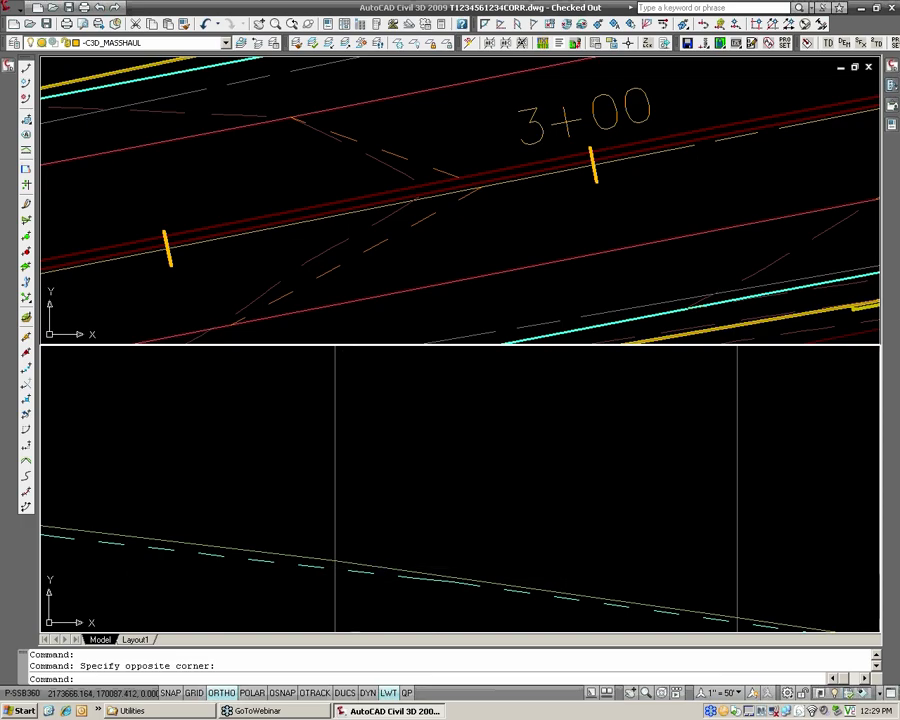
pyautogui.click(335, 560)
pyautogui.click(335, 560)
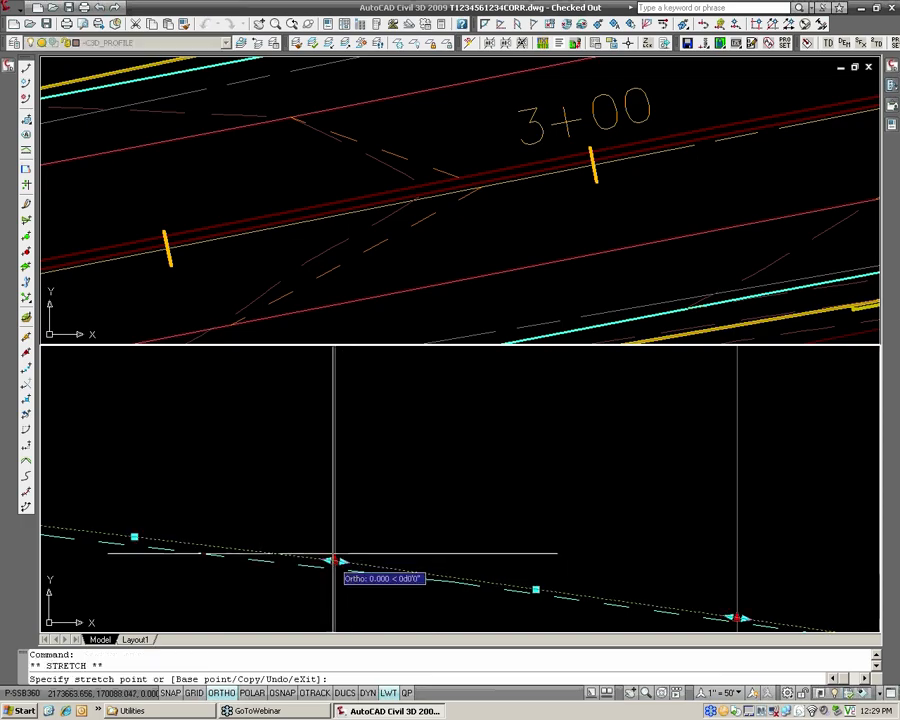
pyautogui.click(335, 497)
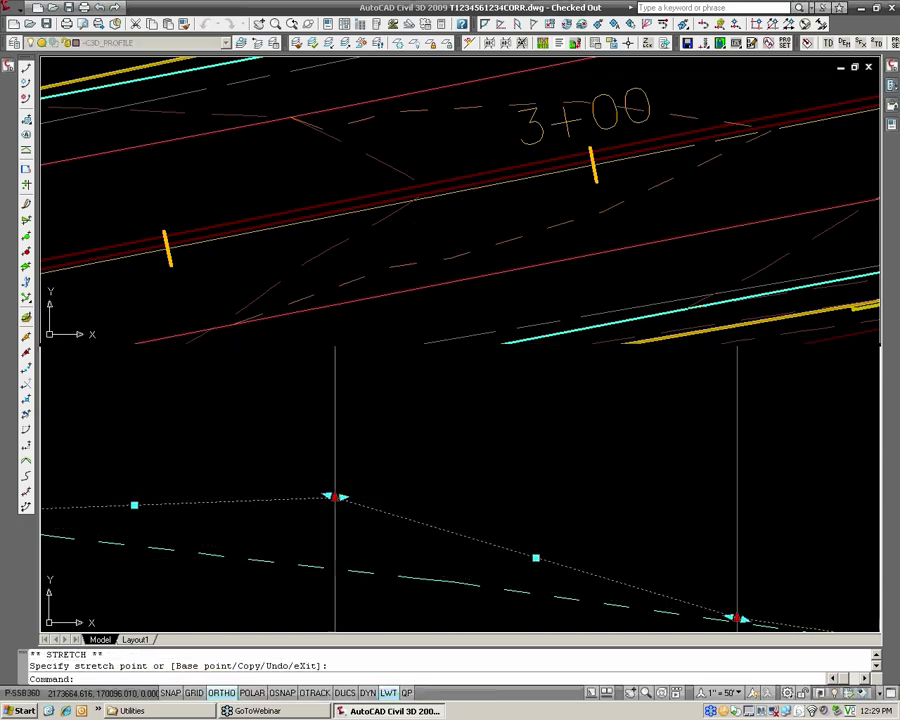
# Check the rebuilt contours near station 3+00 in plan, and try lowering the raised PVI by about 5.4 drawing units.
pyautogui.click(567, 173)
pyautogui.scroll(-4, 564, 185)
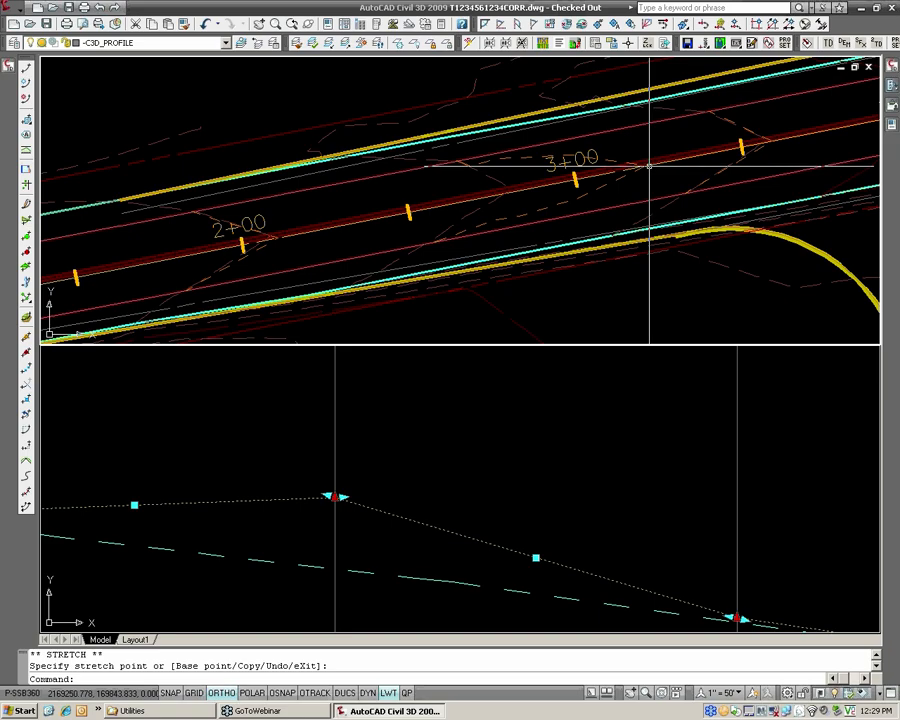
pyautogui.click(350, 485)
pyautogui.click(335, 497)
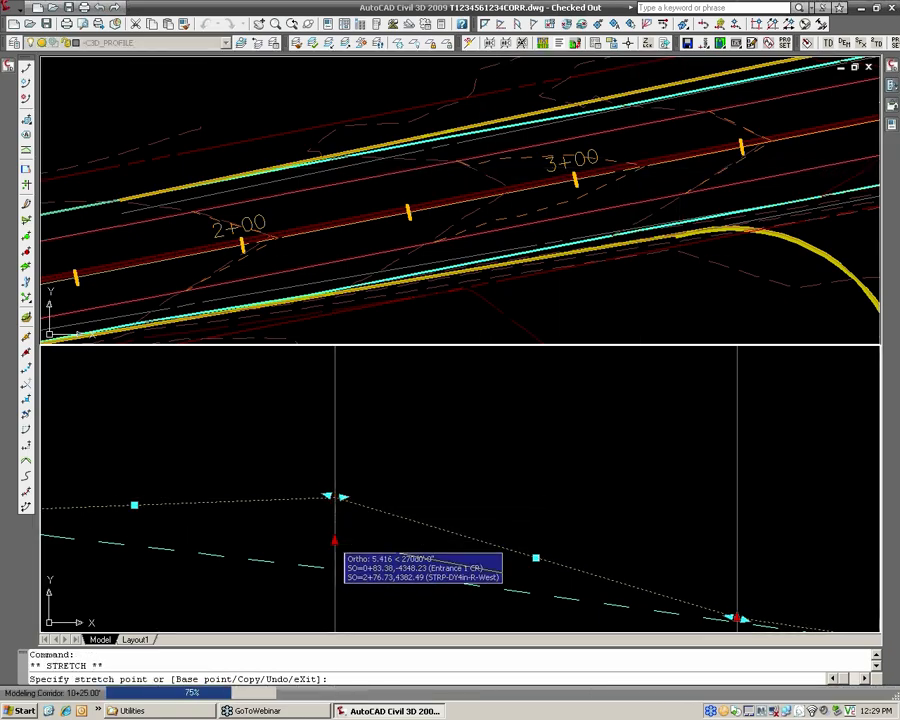
pyautogui.click(335, 540)
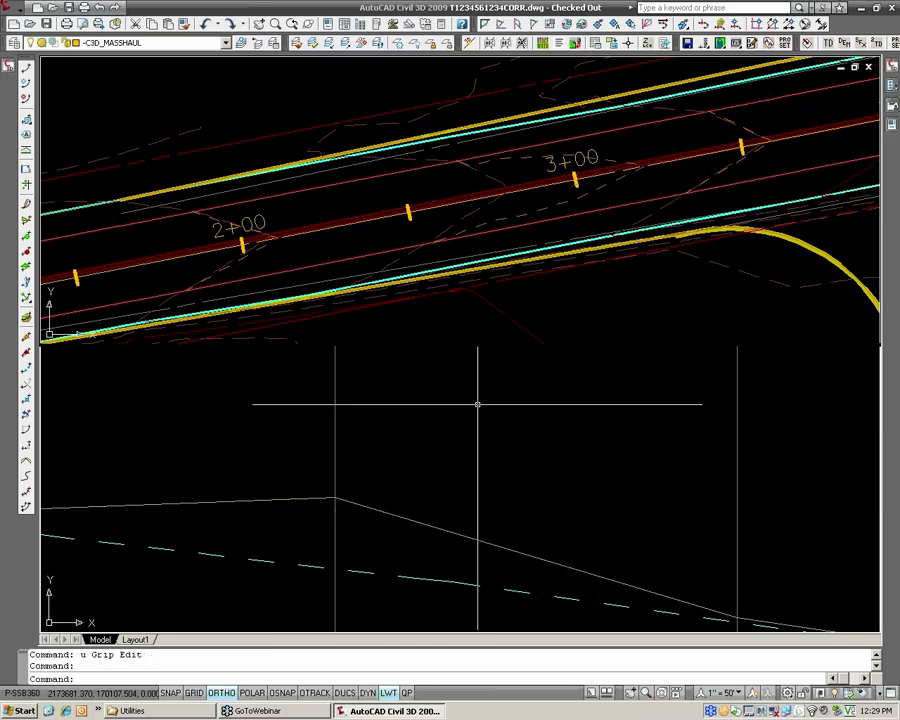
# Undo the PVI grip edits and the view changes made since the design profile near station 3+00 was first altered.
pyautogui.write('u')
pyautogui.press('Return')
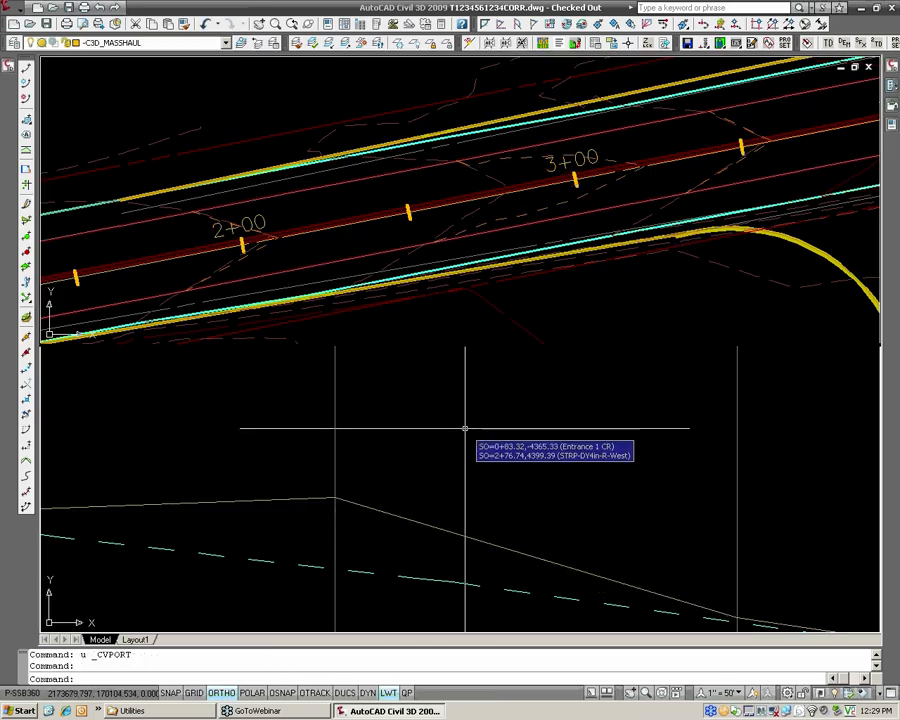
pyautogui.write('u')
pyautogui.press('Return')
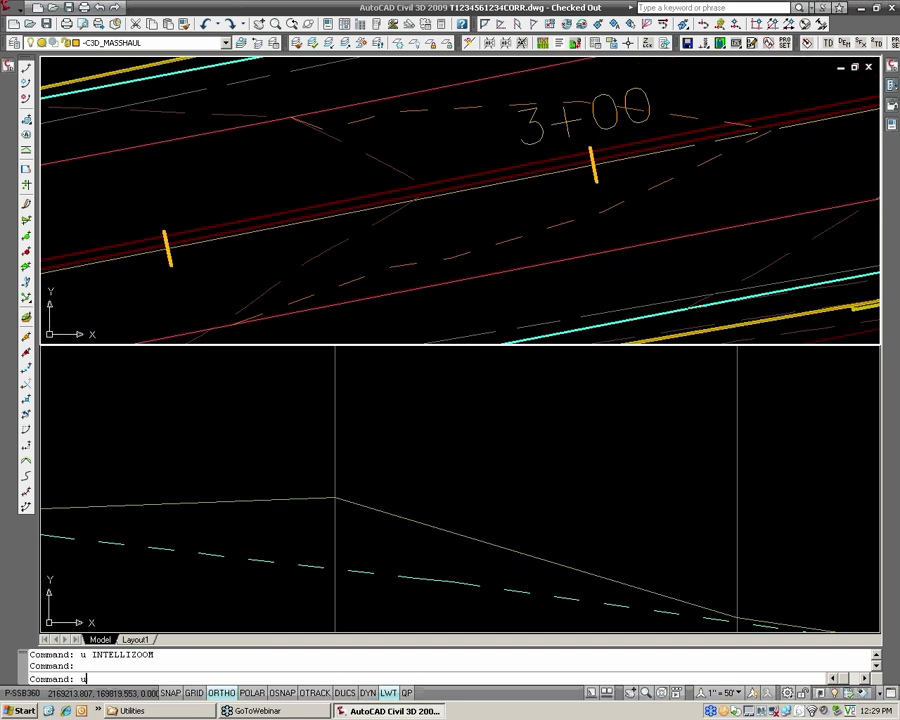
pyautogui.write('u')
pyautogui.press('Return')
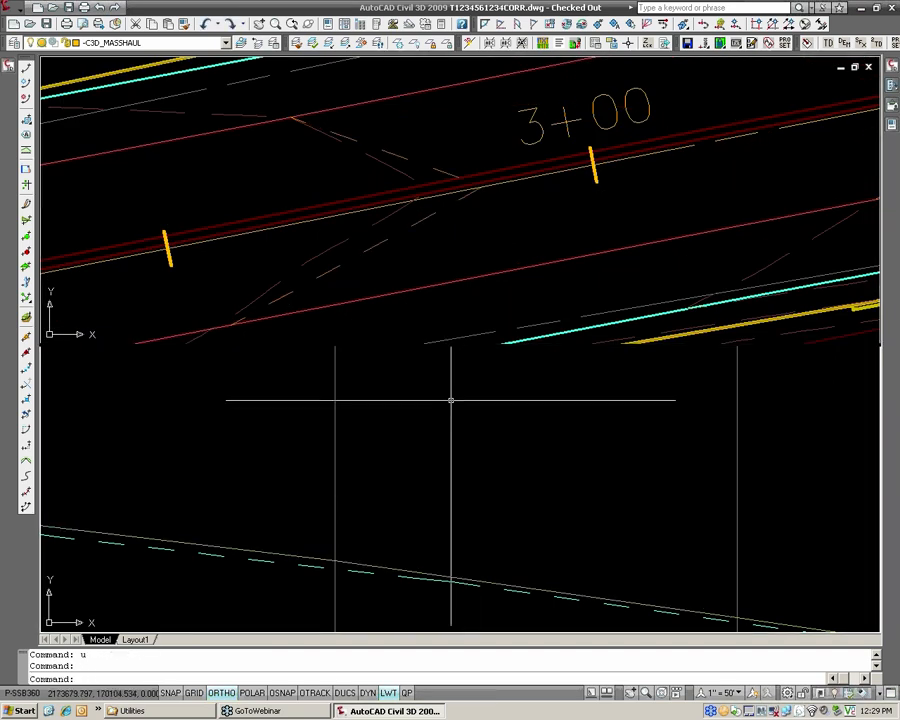
# Examine the orange hatched regions at both ends of the Leveling Course corridor in plan, near stations 1+00 and 12+50.
pyautogui.click(513, 216)
pyautogui.scroll(-3, 510, 215)
pyautogui.scroll(-3, 271, 267)
pyautogui.scroll(5, 427, 260)
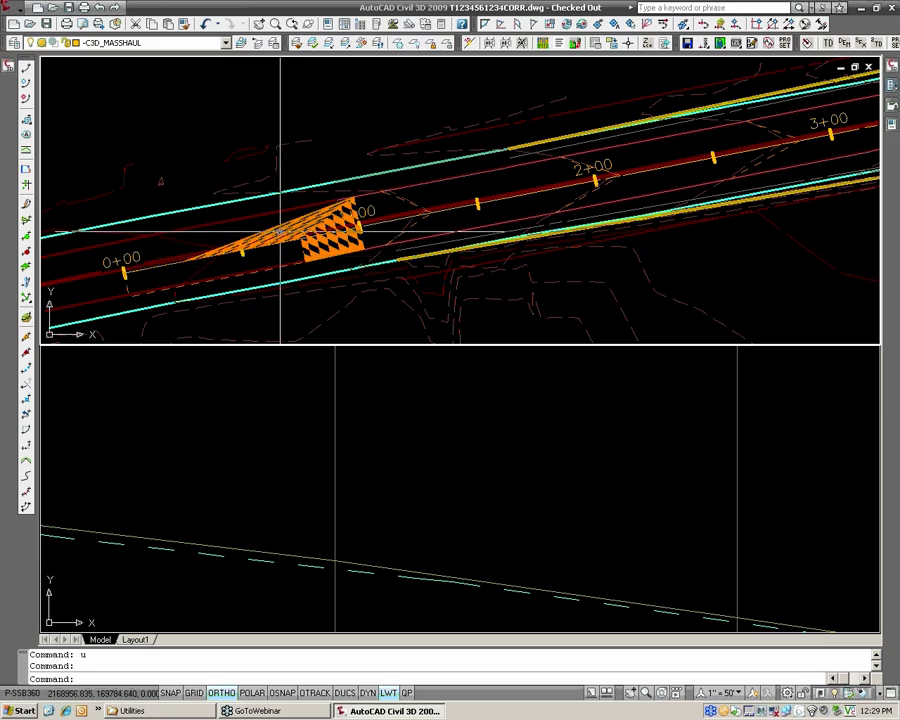
pyautogui.scroll(-2, 275, 232)
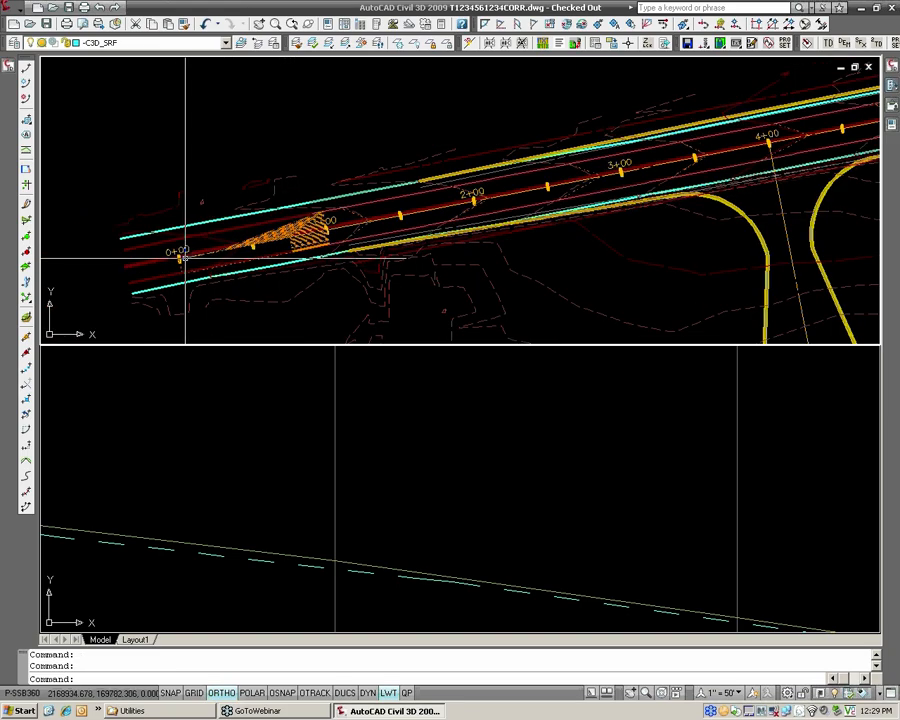
pyautogui.scroll(-2, 426, 207)
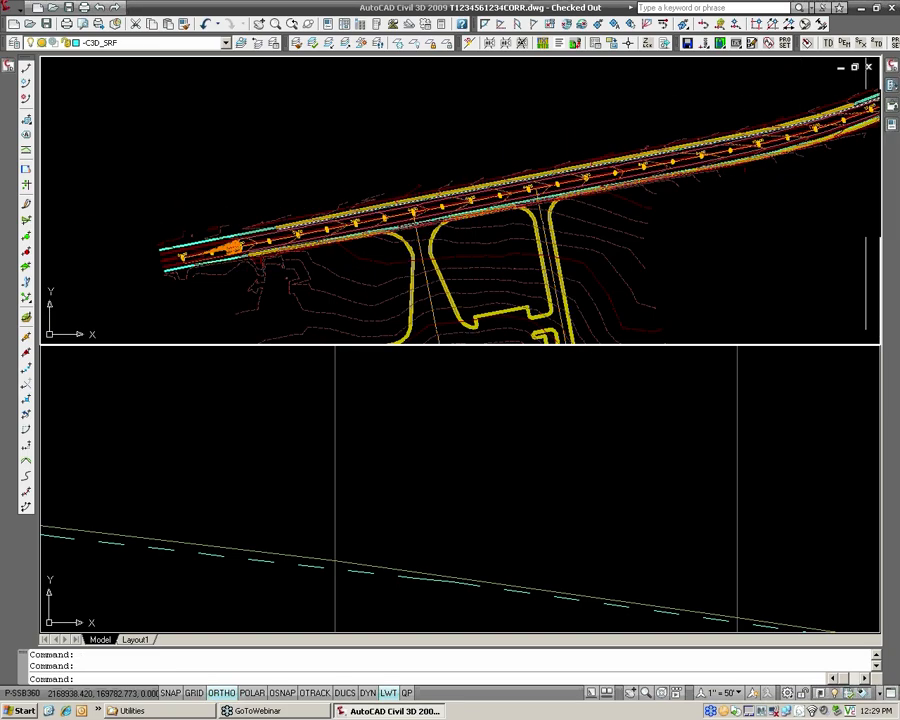
pyautogui.moveTo(829, 118); pyautogui.dragTo(719, 148, button='middle')
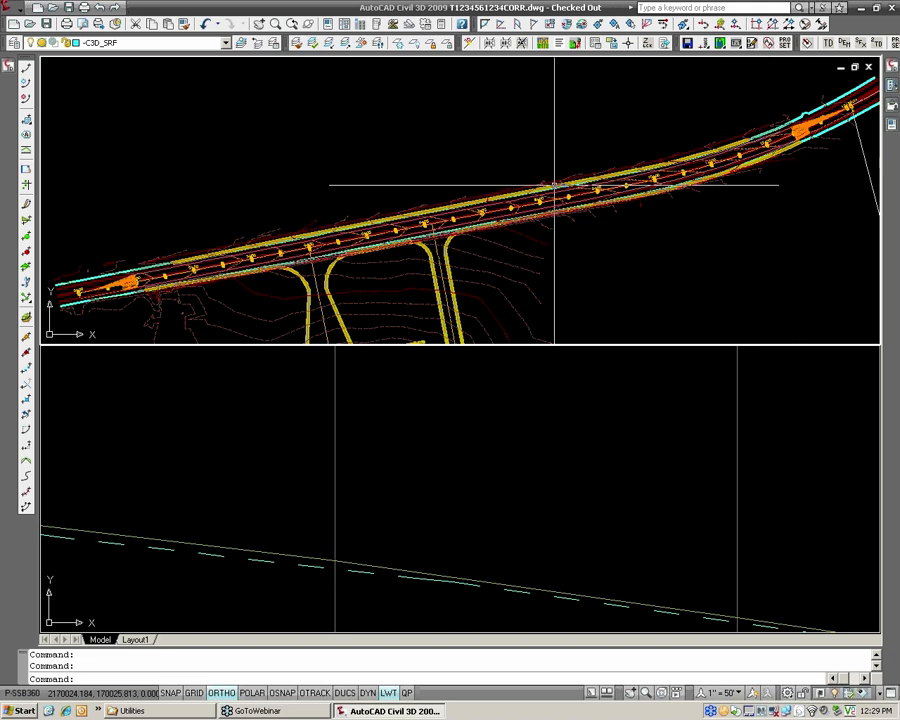
pyautogui.moveTo(268, 212); pyautogui.dragTo(463, 163, button='middle')
pyautogui.scroll(6, 314, 236)
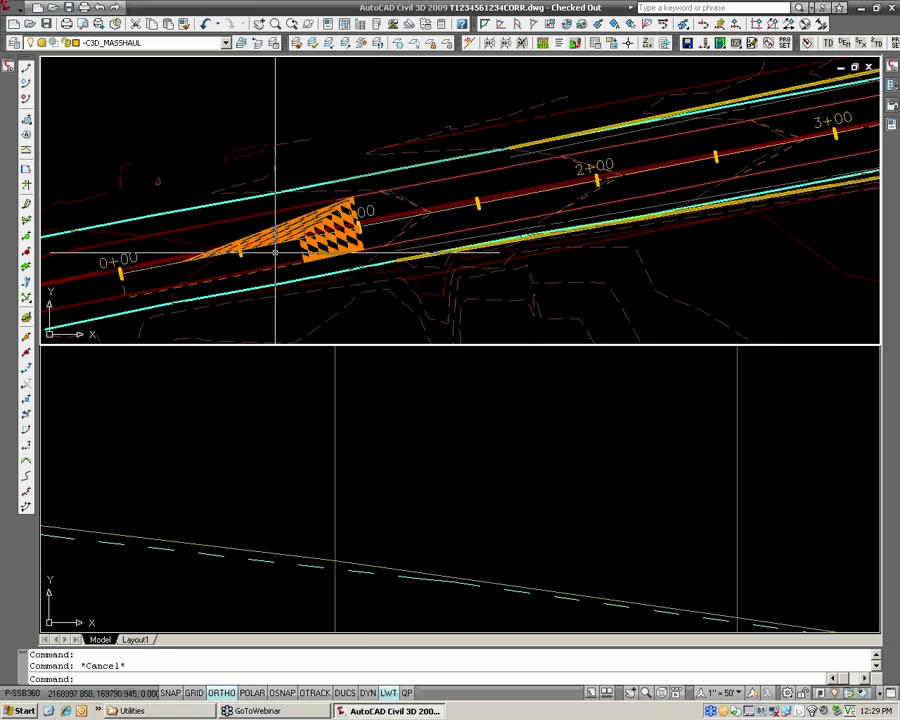
# Set the Leveling Course corridor's code set style to HRG_Assembly Design in its properties.
pyautogui.click(24, 65)
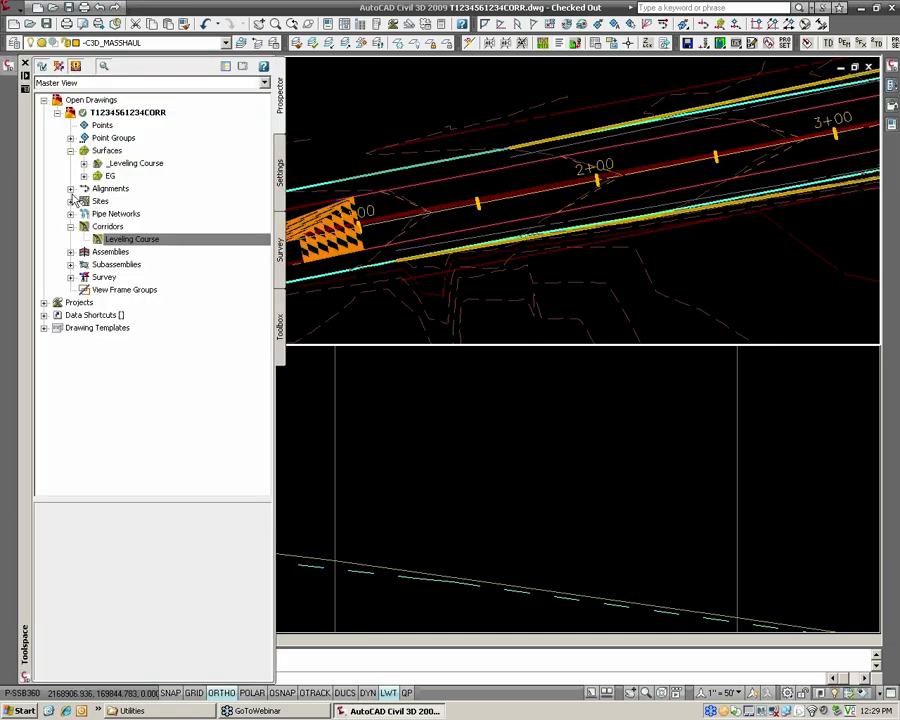
pyautogui.rightClick(116, 247)
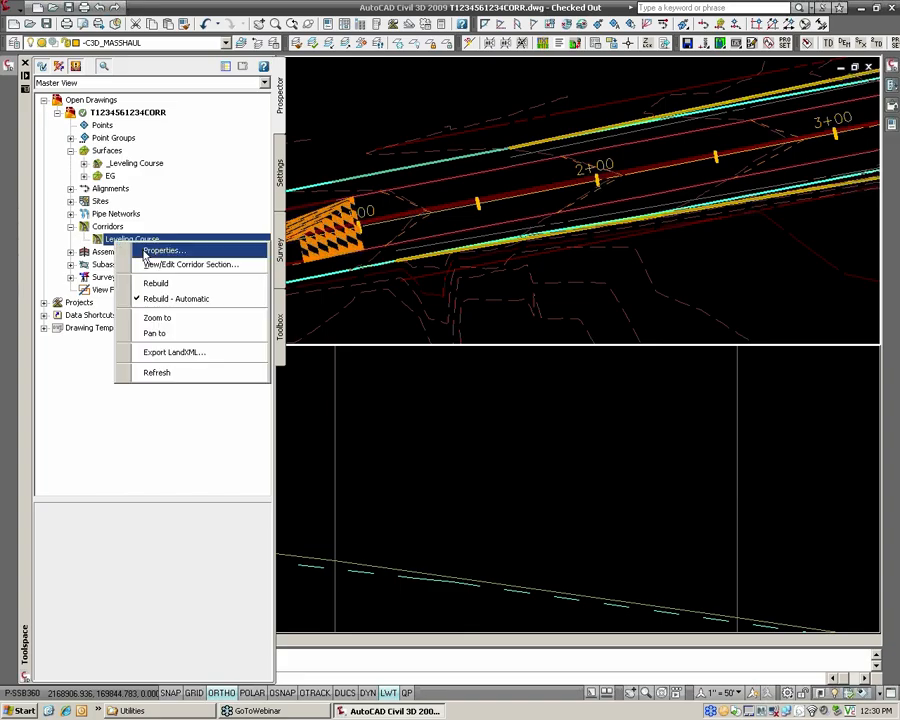
pyautogui.click(162, 251)
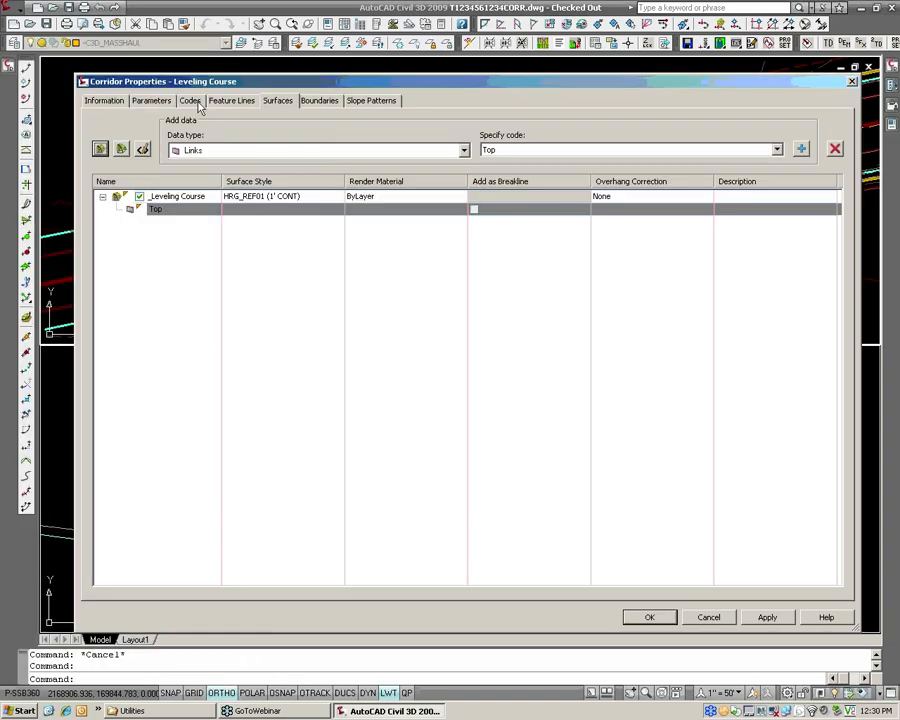
pyautogui.click(190, 102)
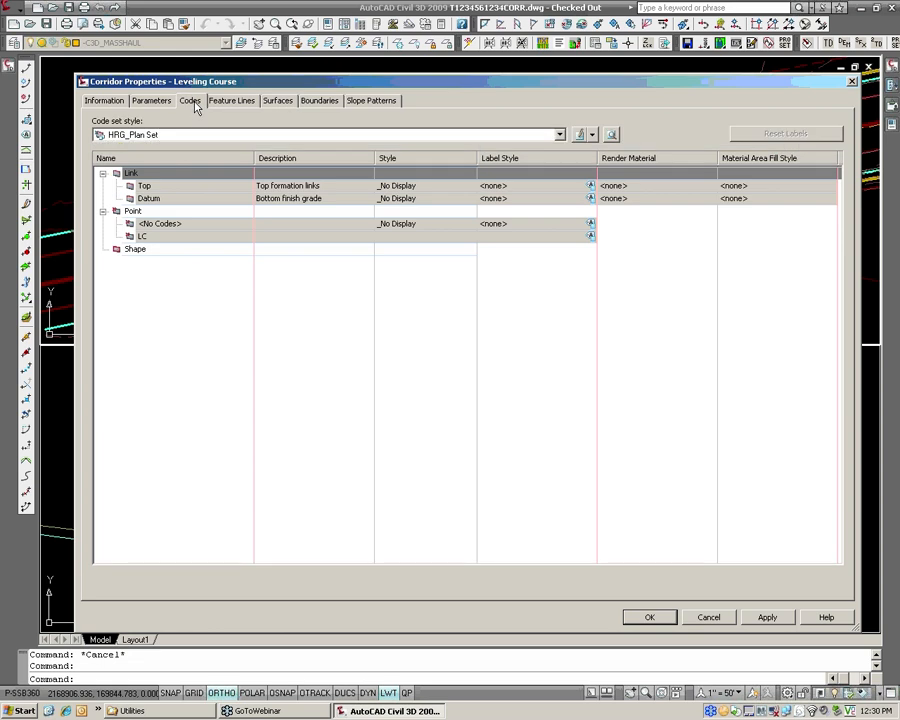
pyautogui.click(184, 135)
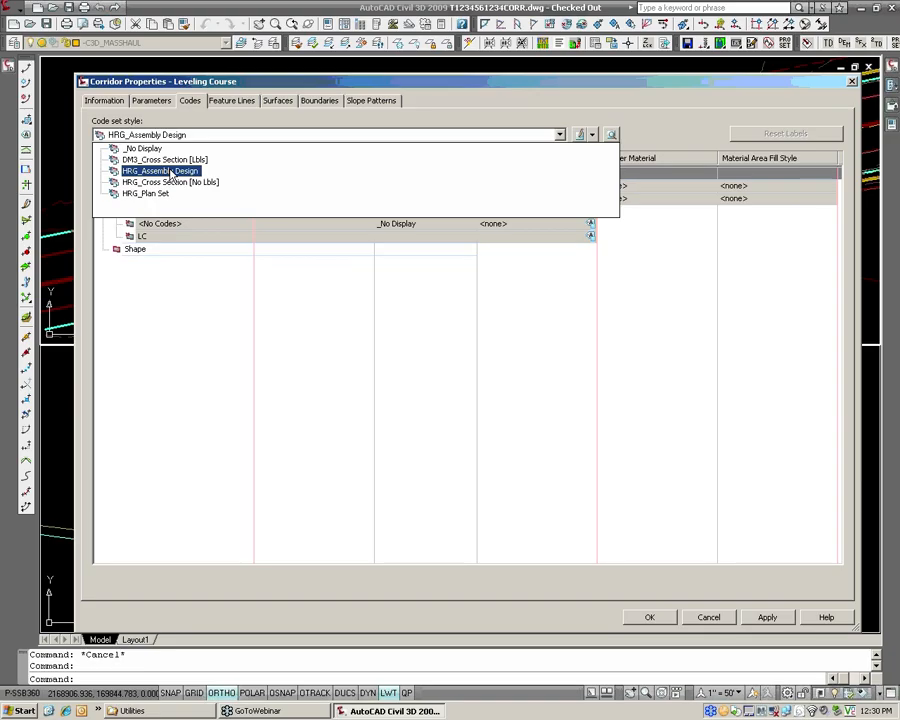
pyautogui.click(170, 172)
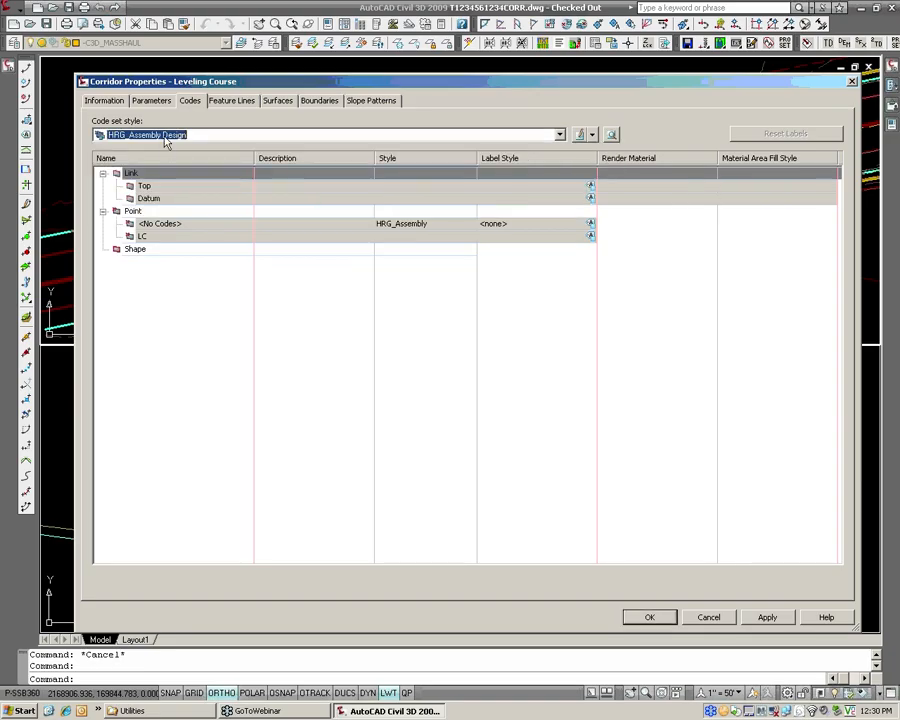
pyautogui.click(649, 618)
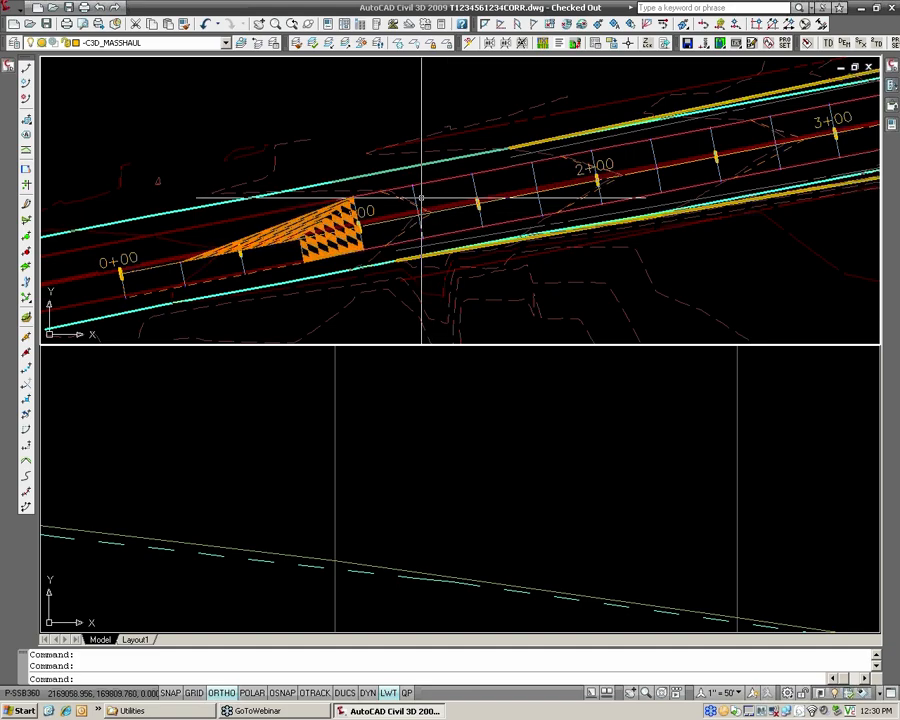
# Select the Leveling Course corridor in plan and stretch its start from 0+00 to just past station 1+00.
pyautogui.click(416, 195)
pyautogui.click(428, 235)
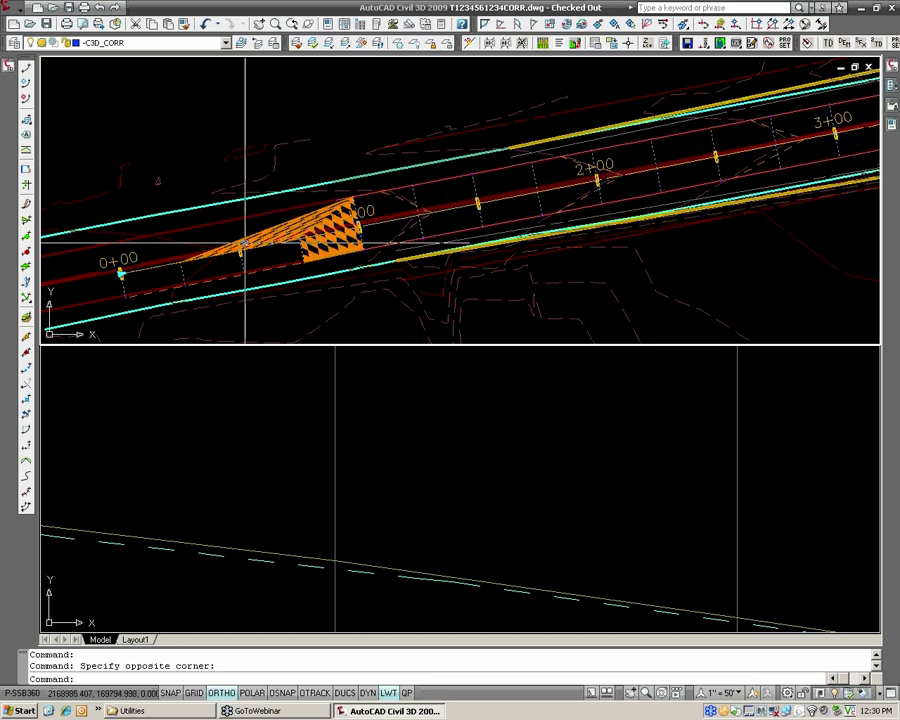
pyautogui.scroll(3, 130, 270)
pyautogui.click(130, 270)
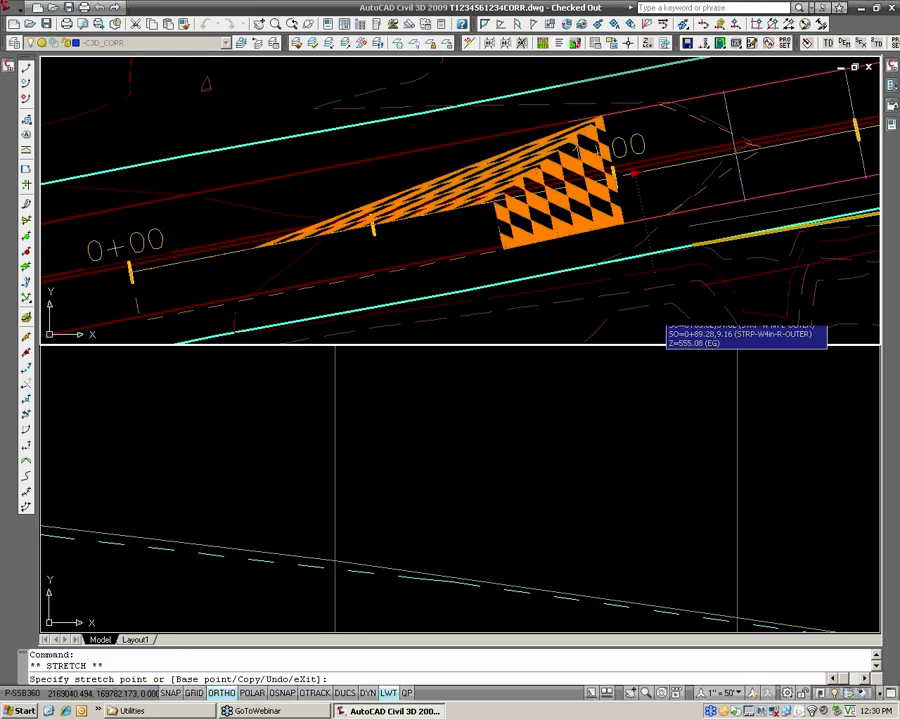
pyautogui.click(630, 172)
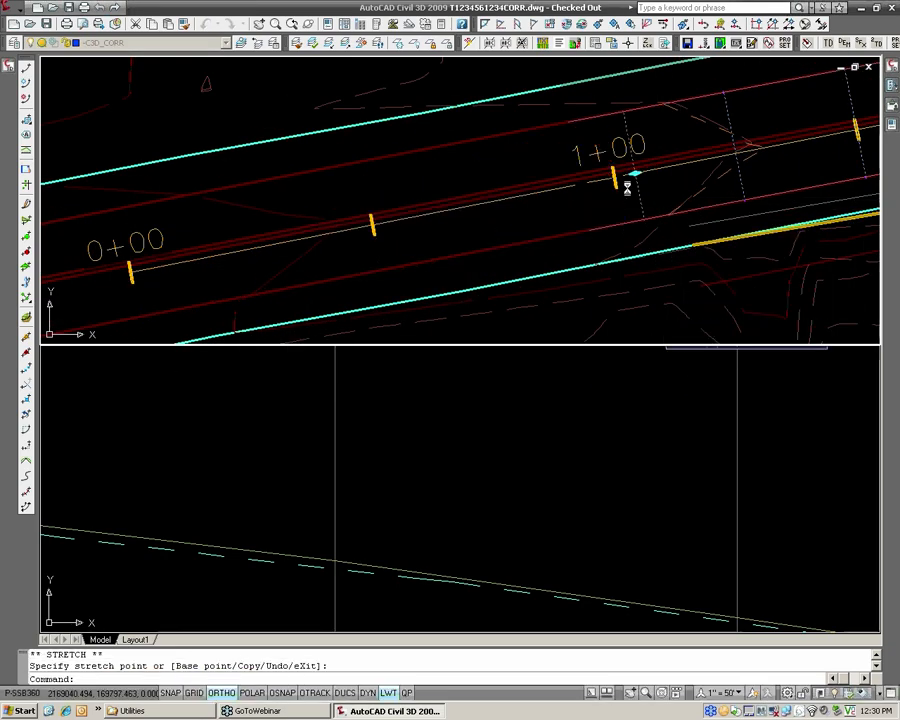
# Snap the corridor's start to the endpoint of the overlay edge line just before station 1+00.
pyautogui.click(592, 228)
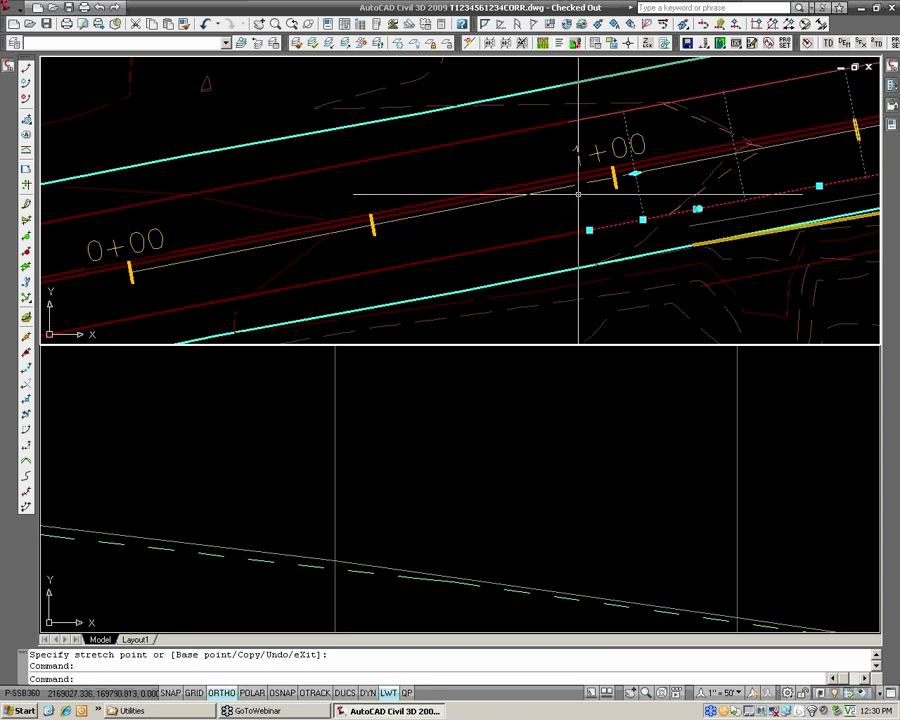
pyautogui.click(634, 173)
pyautogui.scroll(2, 600, 234)
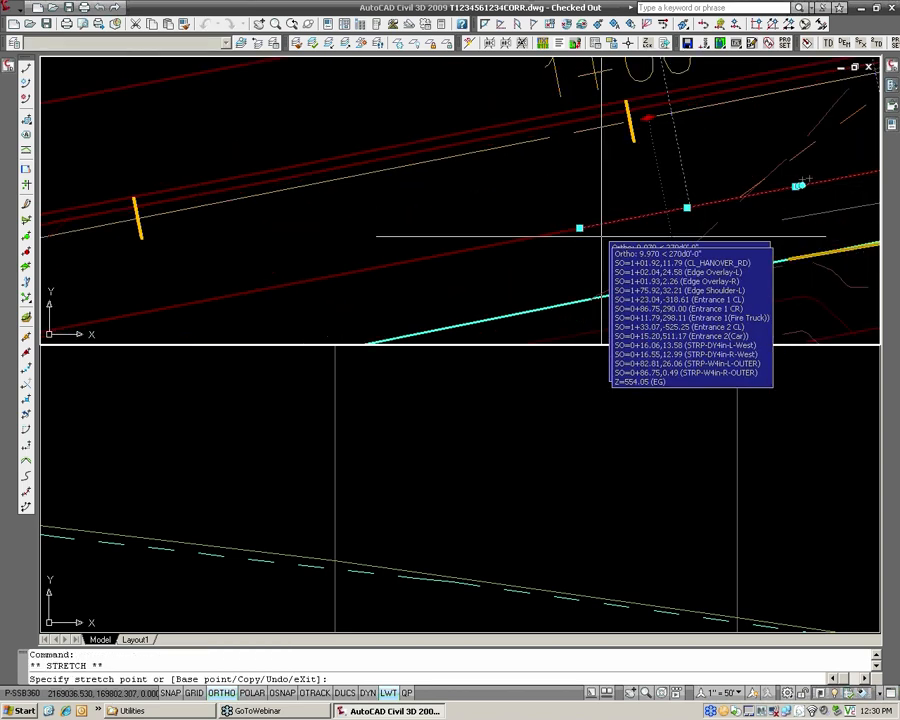
pyautogui.write('end')
pyautogui.press('Return')
pyautogui.click(560, 135)
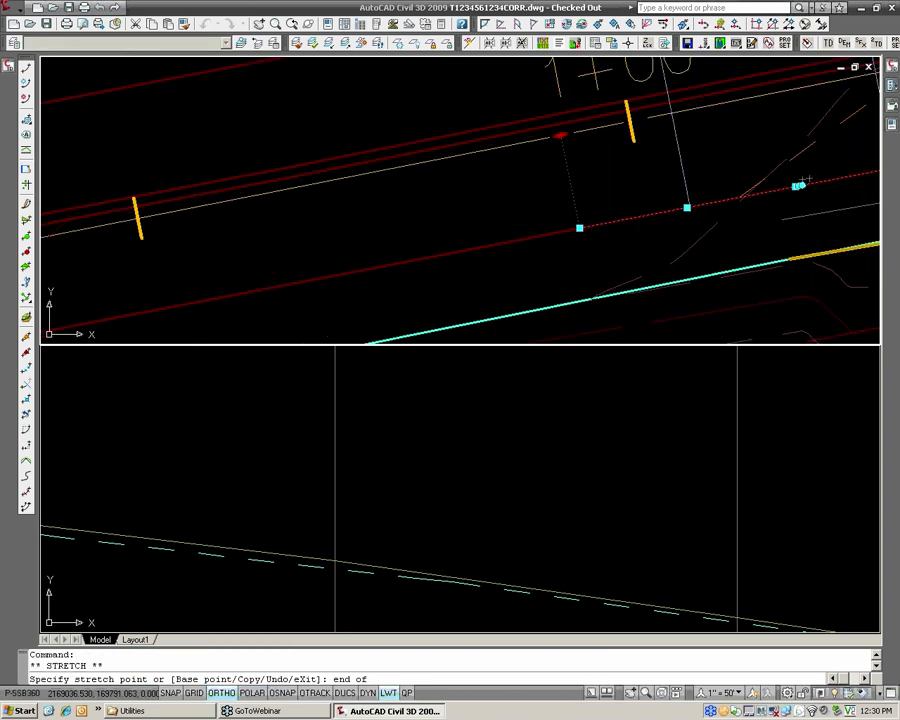
pyautogui.scroll(-8, 596, 226)
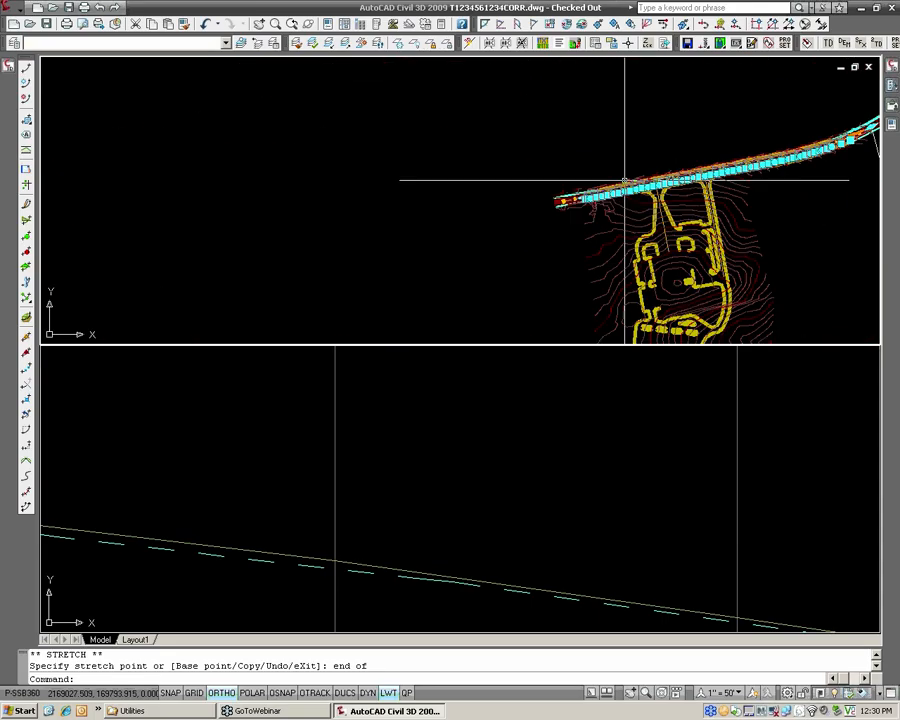
pyautogui.press('Escape')
# Stretch the corridor's end from station 13+58.24 back to the overlay edge's endpoint near station 12+50, using an endpoint snap.
pyautogui.scroll(6, 538, 233)
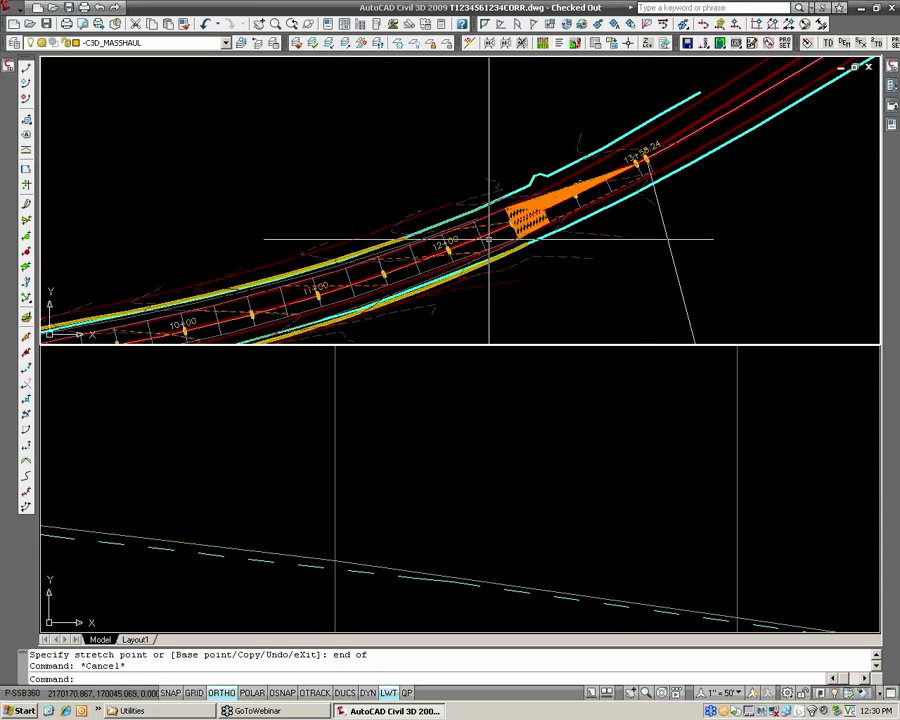
pyautogui.click(645, 162)
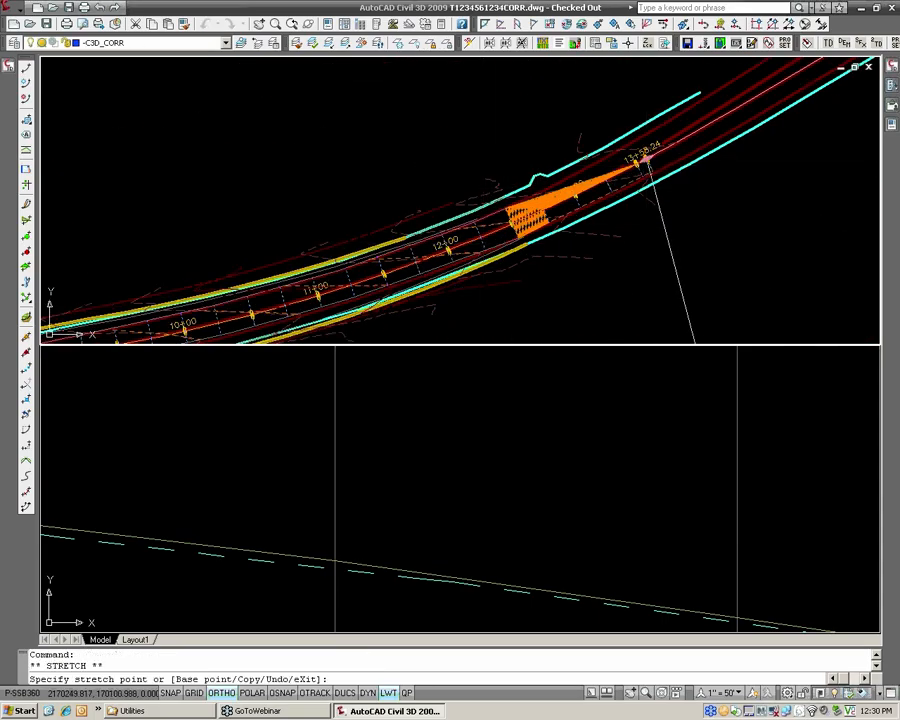
pyautogui.scroll(5, 500, 210)
pyautogui.scroll(1, 522, 190)
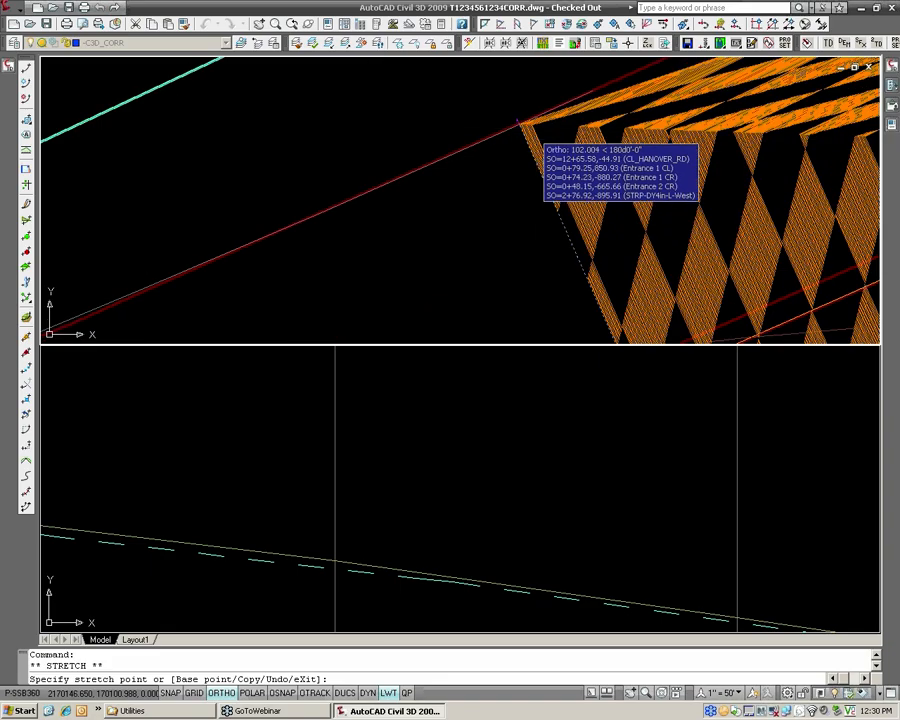
pyautogui.write('end')
pyautogui.press('Return')
pyautogui.click(585, 92)
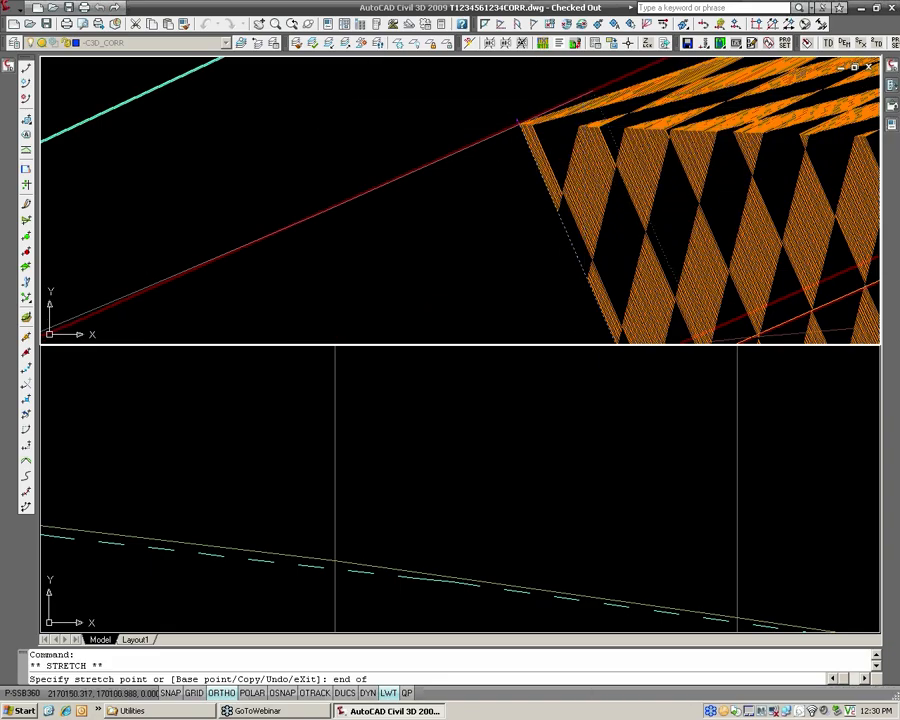
pyautogui.scroll(-4, 629, 161)
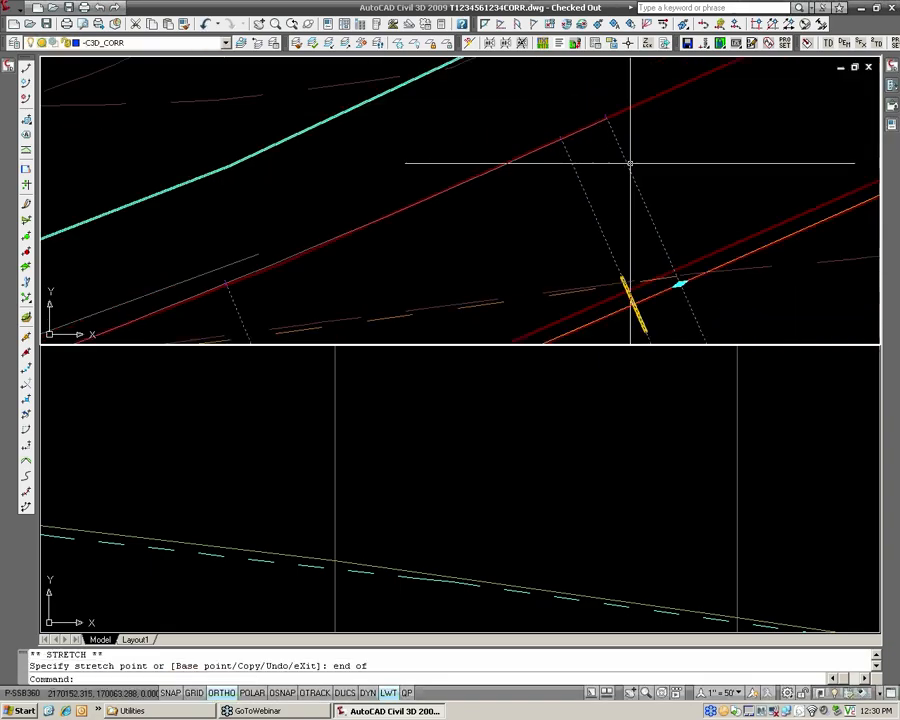
pyautogui.press('Escape')
# Examine the trimmed corridor's section lines and contours in plan along its length up to its end near station 12+50.
pyautogui.scroll(-3, 434, 225)
pyautogui.moveTo(300, 287); pyautogui.dragTo(500, 223, button='middle')
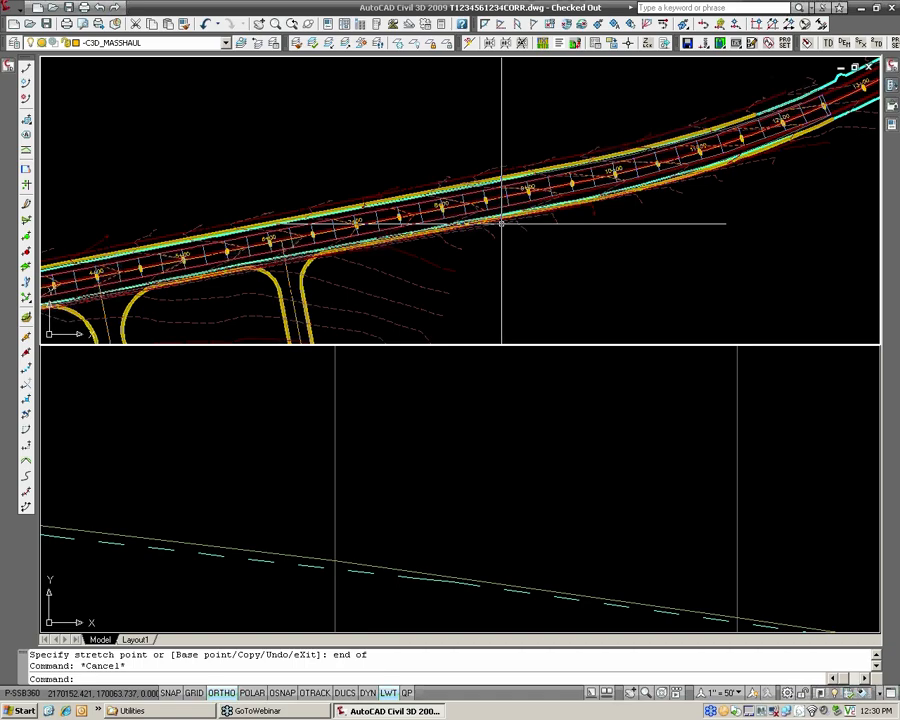
pyautogui.scroll(2, 500, 222)
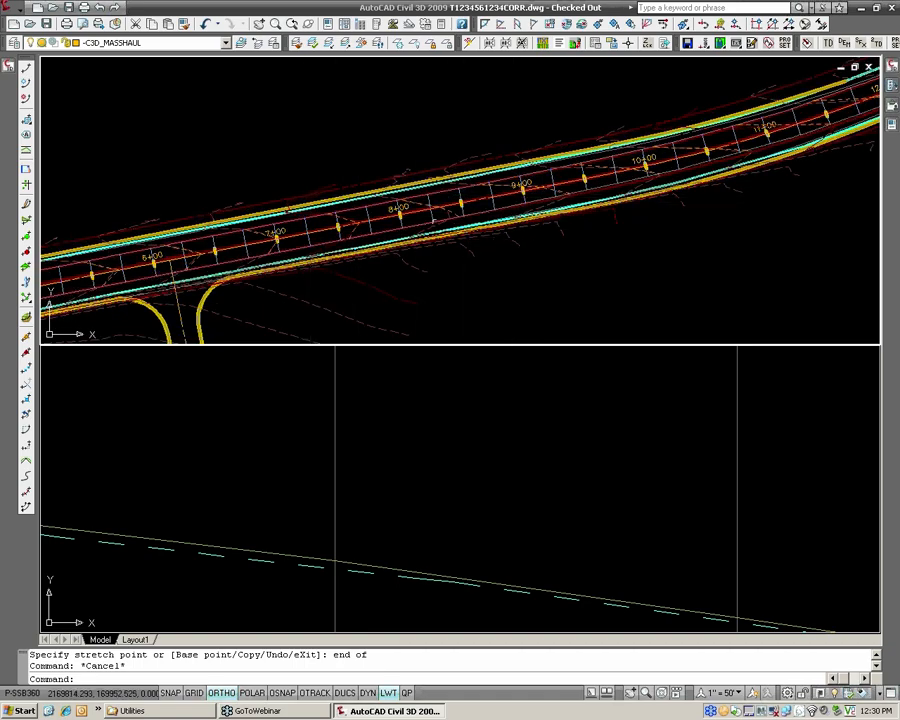
pyautogui.scroll(3, 432, 218)
pyautogui.moveTo(568, 200); pyautogui.dragTo(425, 229, button='middle')
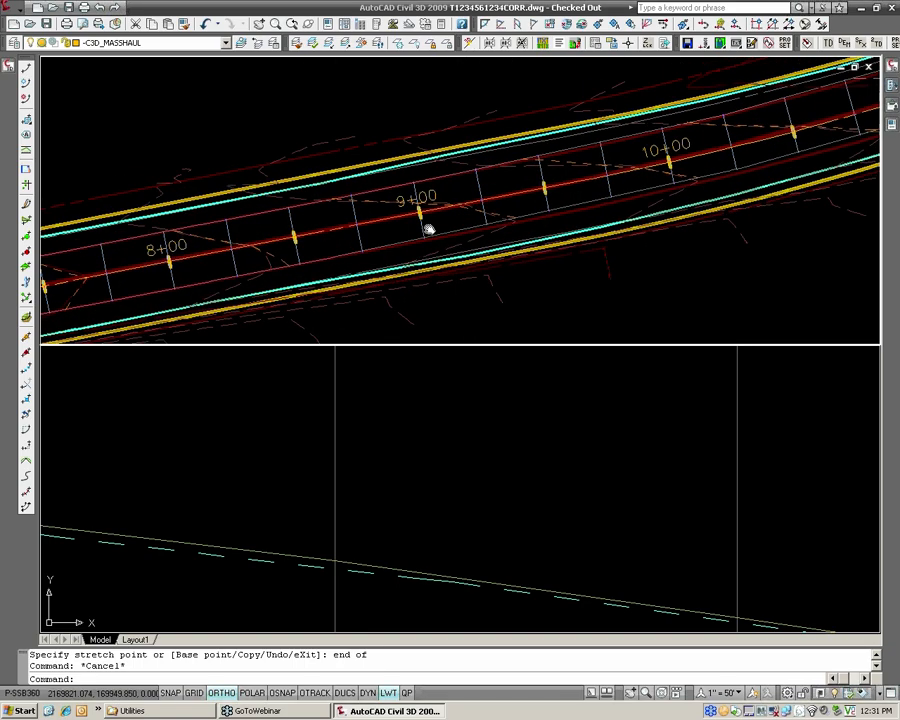
pyautogui.moveTo(680, 180); pyautogui.dragTo(450, 235, button='middle')
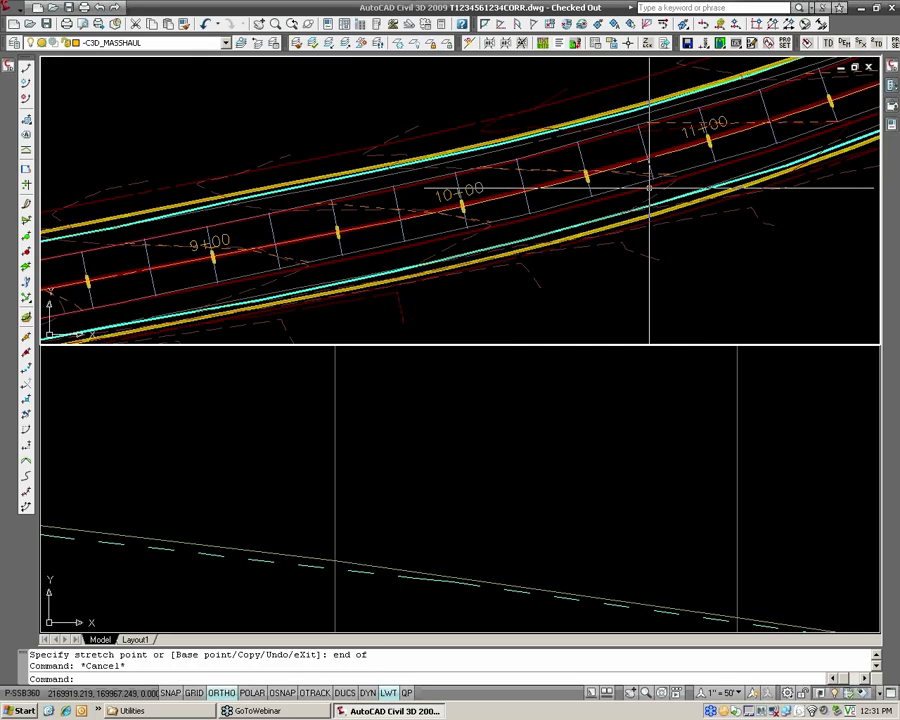
pyautogui.moveTo(640, 187); pyautogui.dragTo(445, 252, button='middle')
pyautogui.moveTo(668, 160); pyautogui.dragTo(565, 200, button='middle')
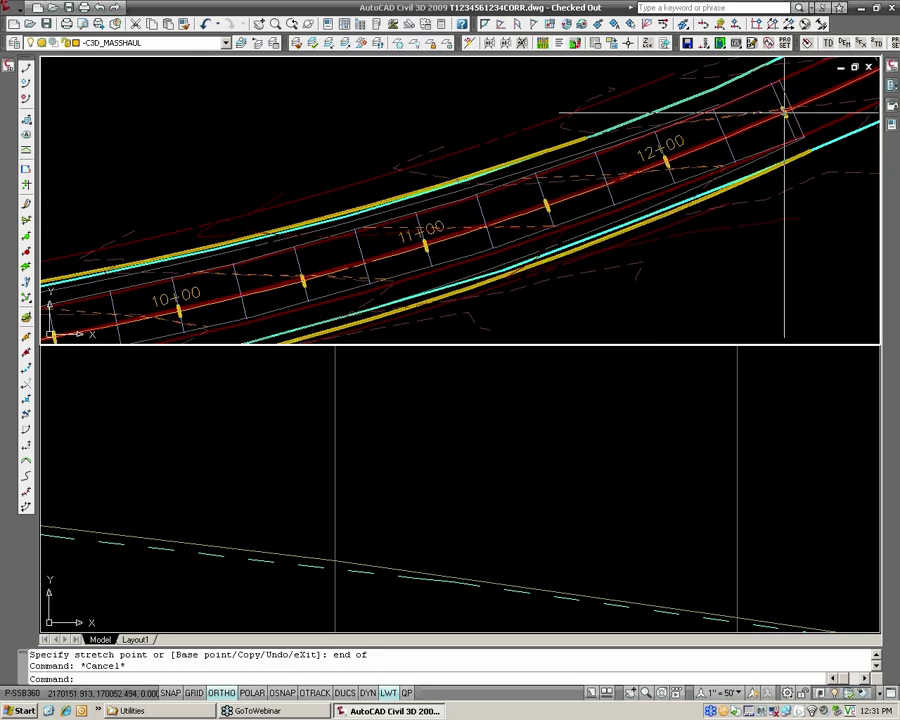
pyautogui.scroll(-4, 785, 113)
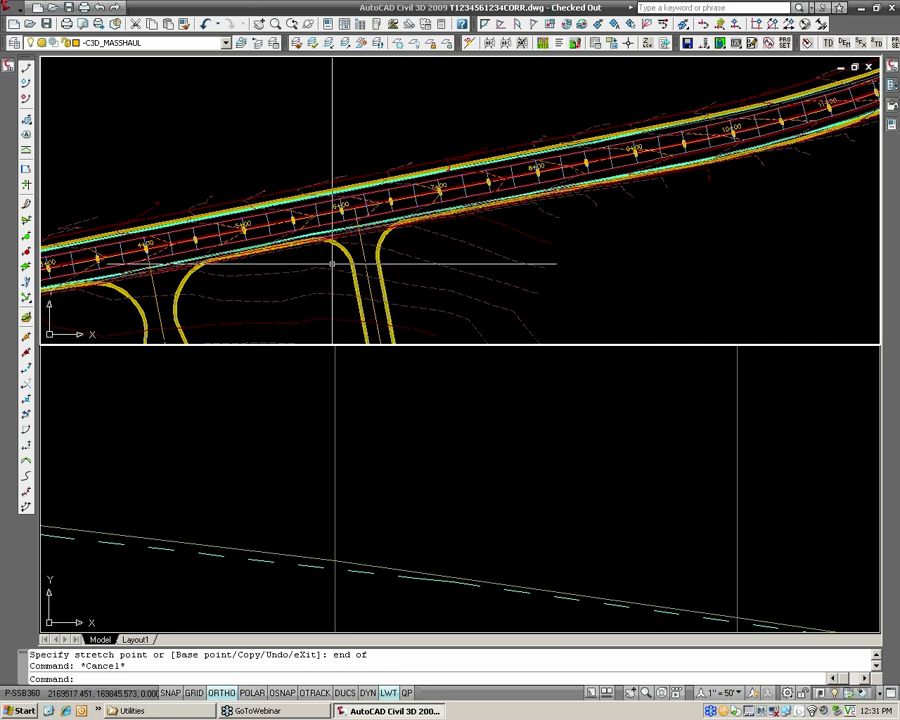
pyautogui.scroll(-2, 332, 264)
pyautogui.moveTo(289, 257); pyautogui.dragTo(487, 196, button='middle')
# Save the drawing and locate the _WIDE-Both assembly above the corridor assemblies frame for examination.
pyautogui.click(480, 488)
pyautogui.scroll(-10, 500, 487)
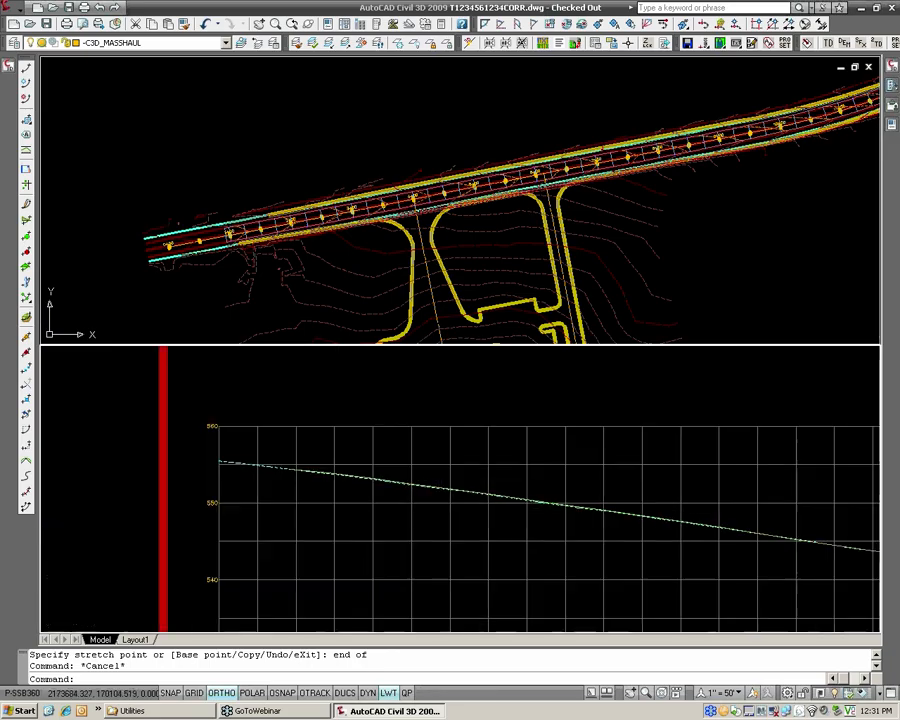
pyautogui.scroll(-9, 478, 479)
pyautogui.moveTo(502, 473); pyautogui.dragTo(460, 476, button='middle')
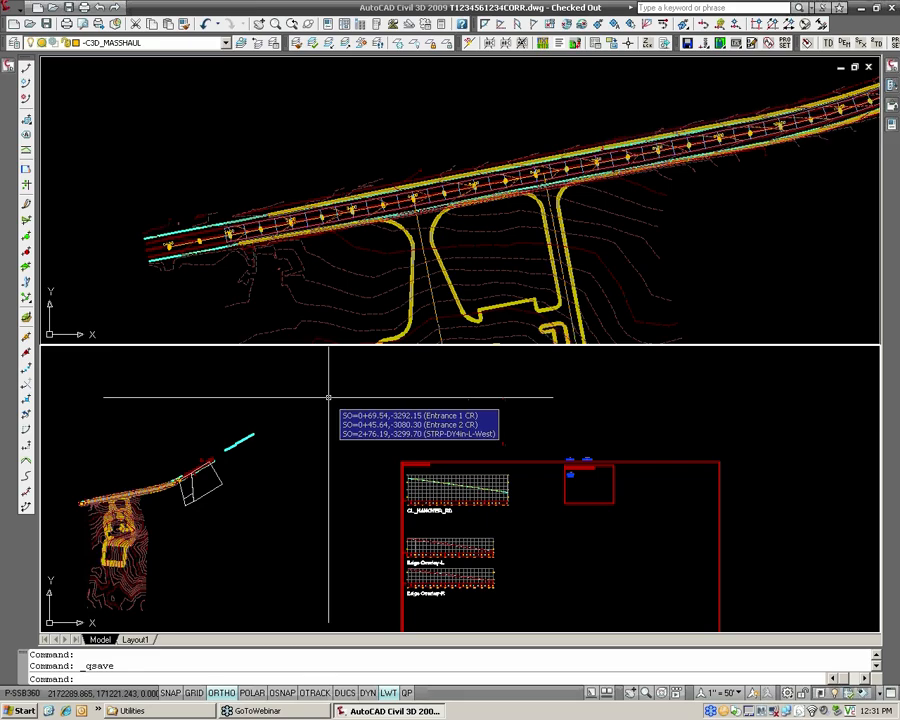
pyautogui.scroll(5, 582, 462)
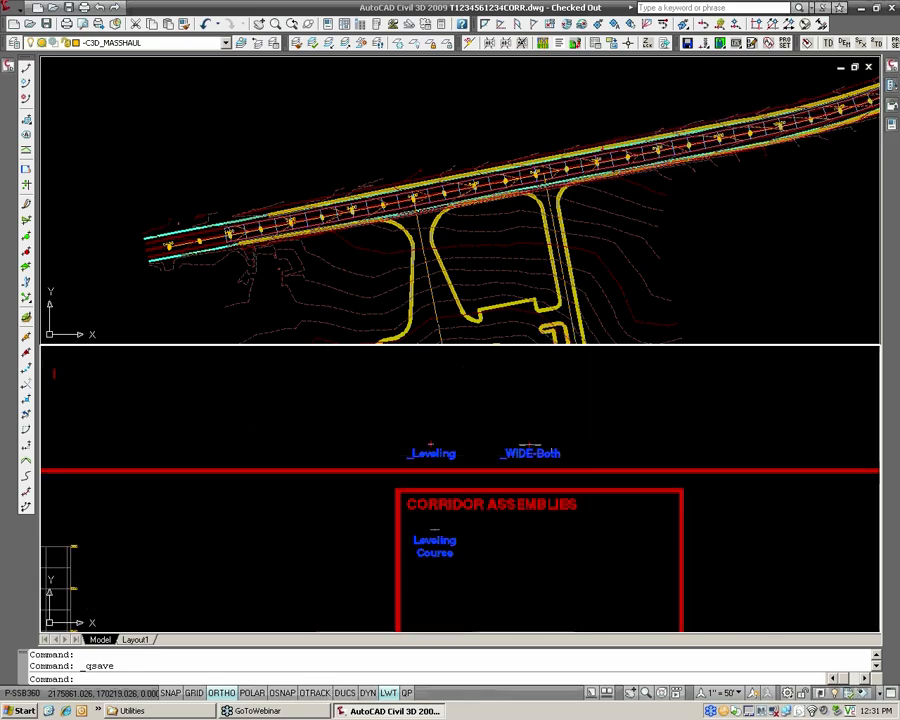
pyautogui.scroll(6, 540, 448)
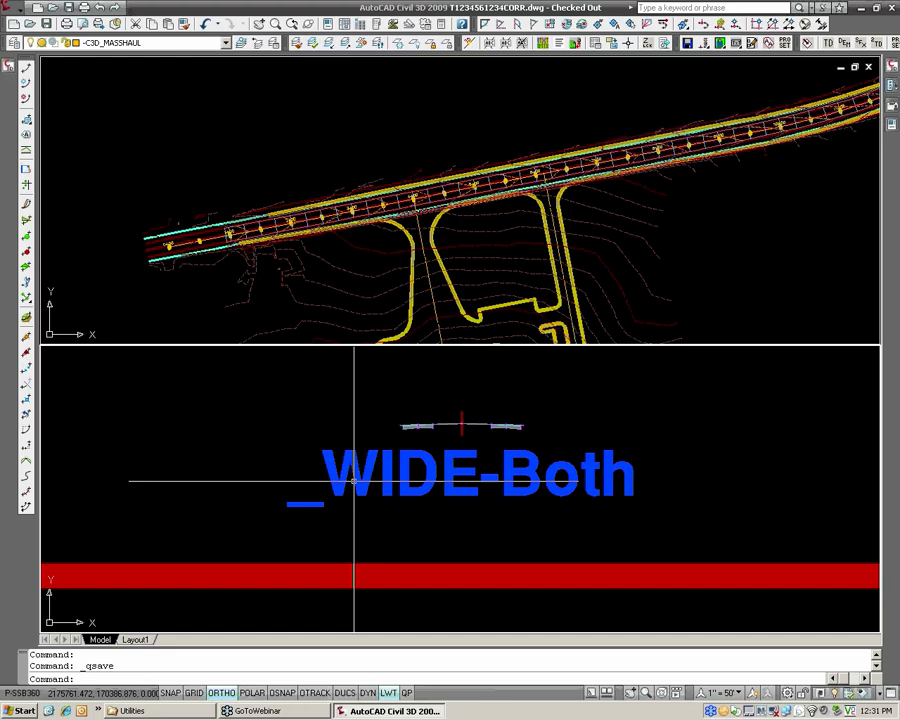
pyautogui.scroll(3, 474, 418)
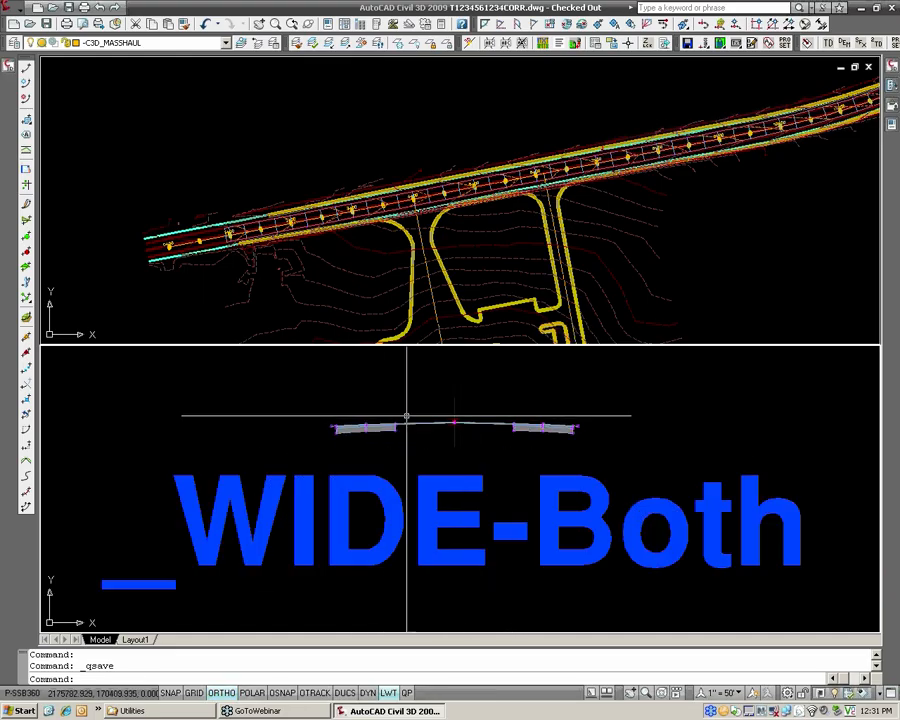
# Examine the corridor assemblies frame around the Leveling Course assembly and the corridor in plan near its start.
pyautogui.scroll(-8, 460, 416)
pyautogui.moveTo(434, 540); pyautogui.dragTo(363, 470, button='middle')
pyautogui.scroll(3, 367, 464)
pyautogui.scroll(-2, 367, 464)
pyautogui.scroll(2, 367, 464)
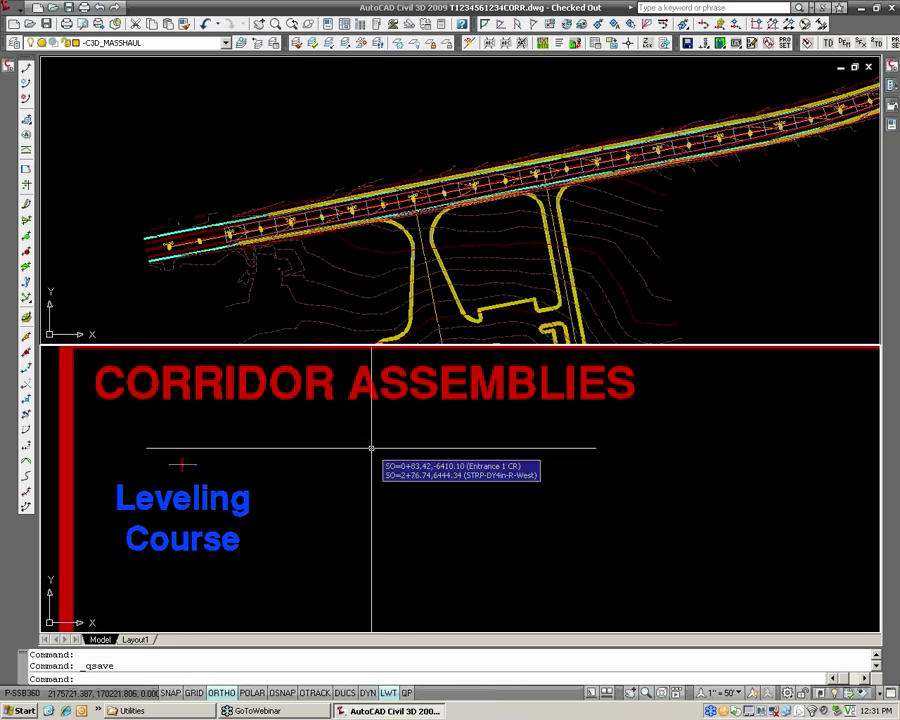
pyautogui.scroll(-2, 339, 439)
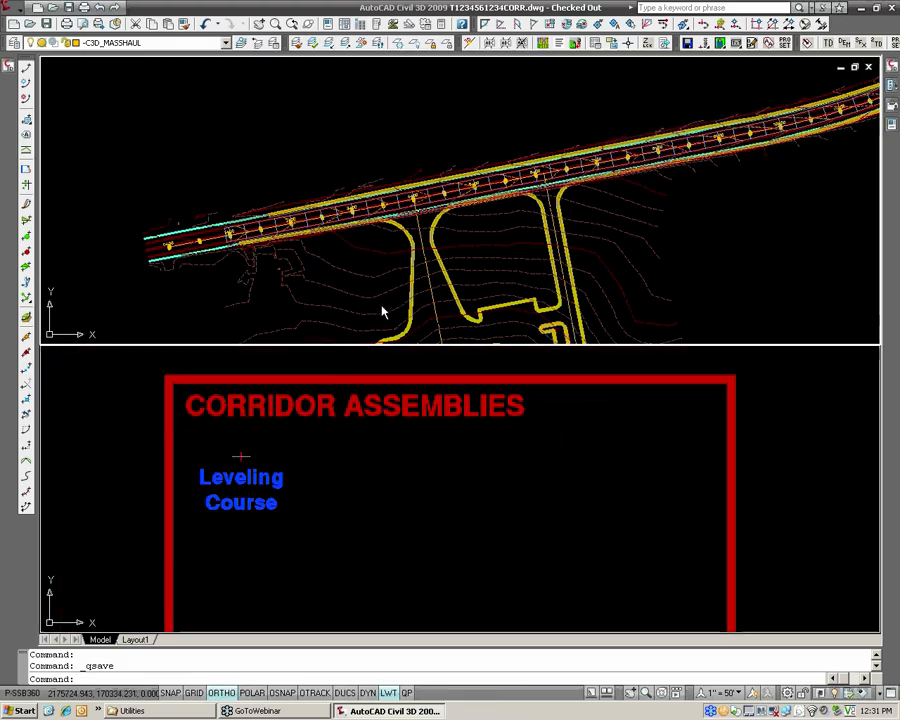
pyautogui.scroll(1, 382, 311)
pyautogui.scroll(3, 418, 270)
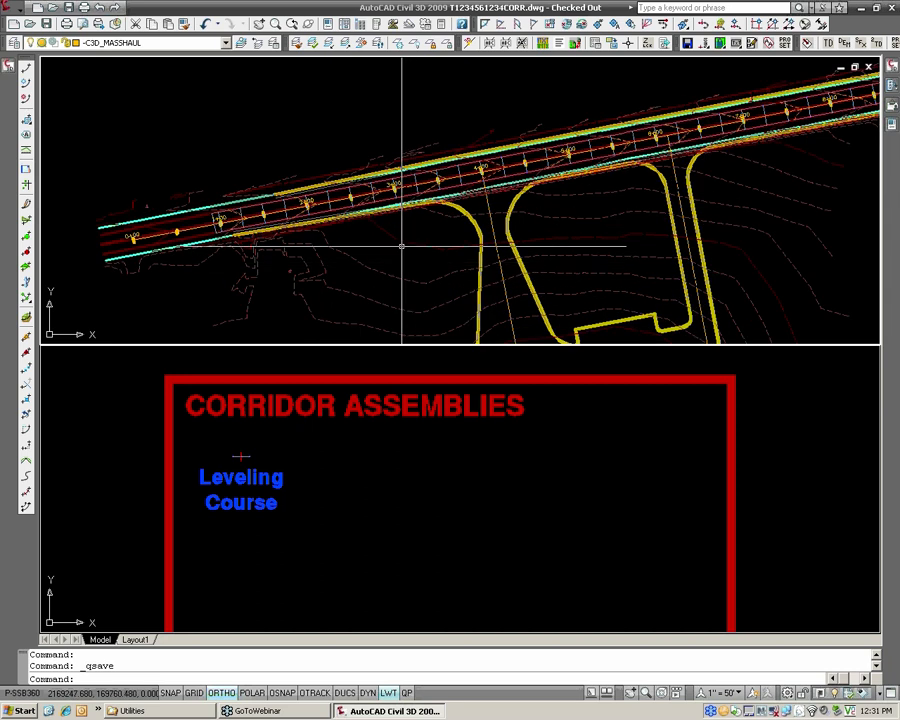
pyautogui.scroll(2, 423, 254)
pyautogui.click(440, 433)
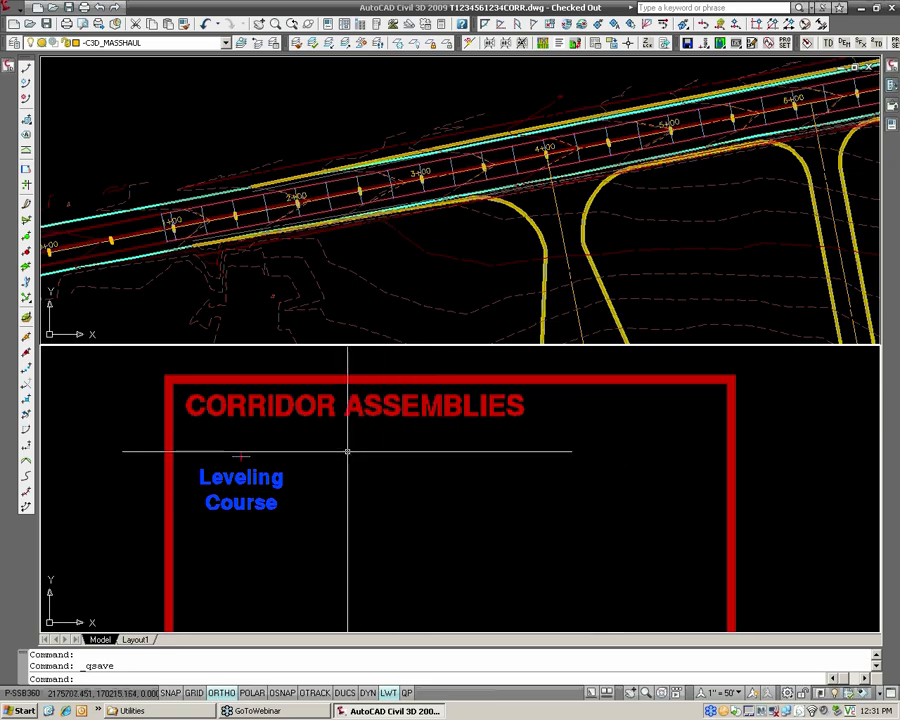
# Start View/Edit Corridor Section for the Leveling Course corridor, choosing it from the corridor list.
pyautogui.click(20, 10)
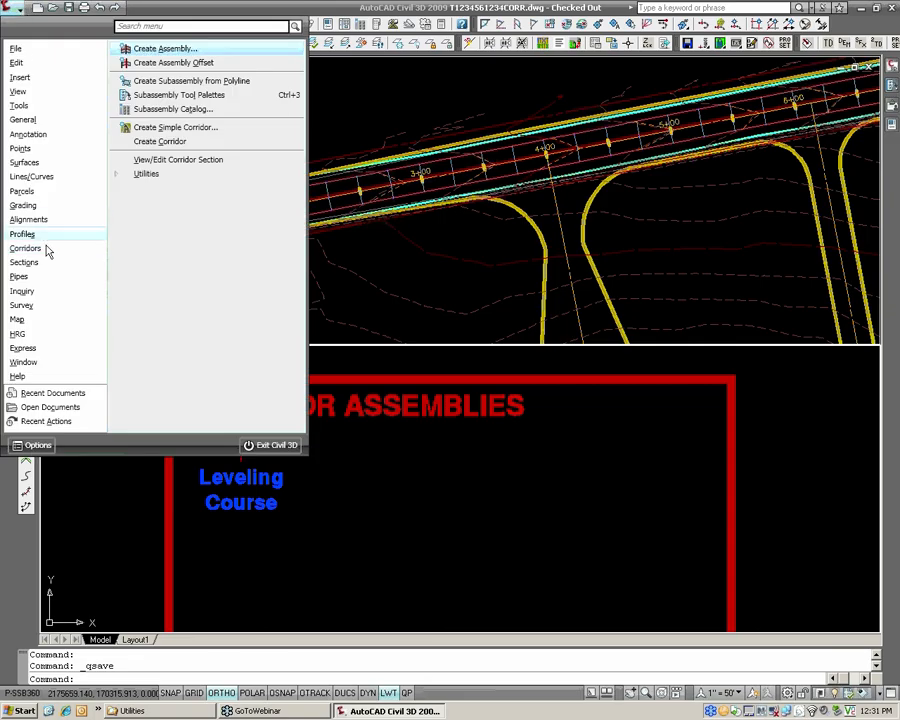
pyautogui.click(171, 162)
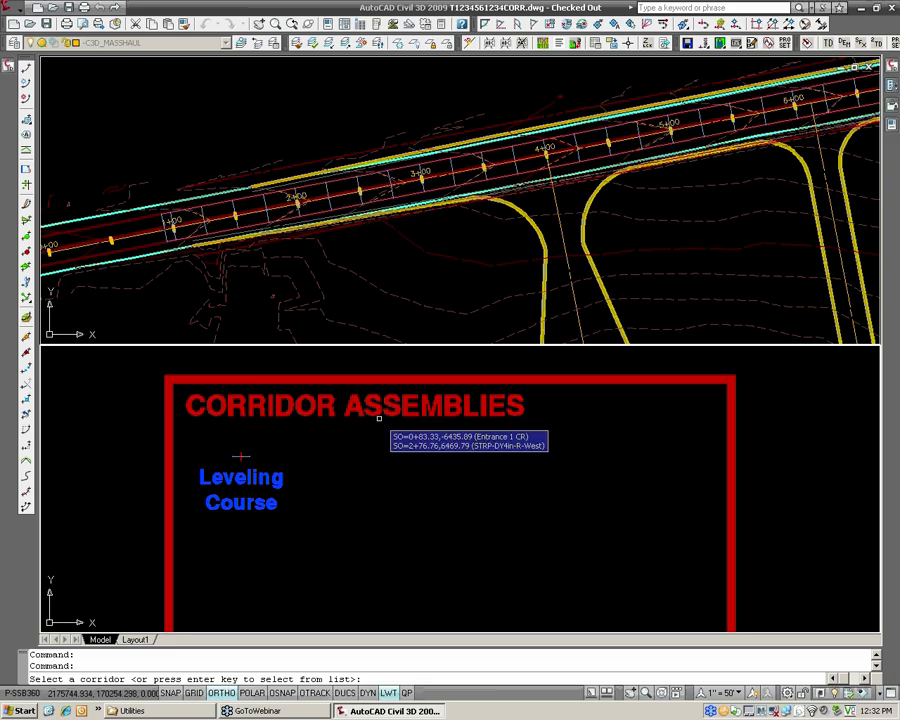
pyautogui.press('Return')
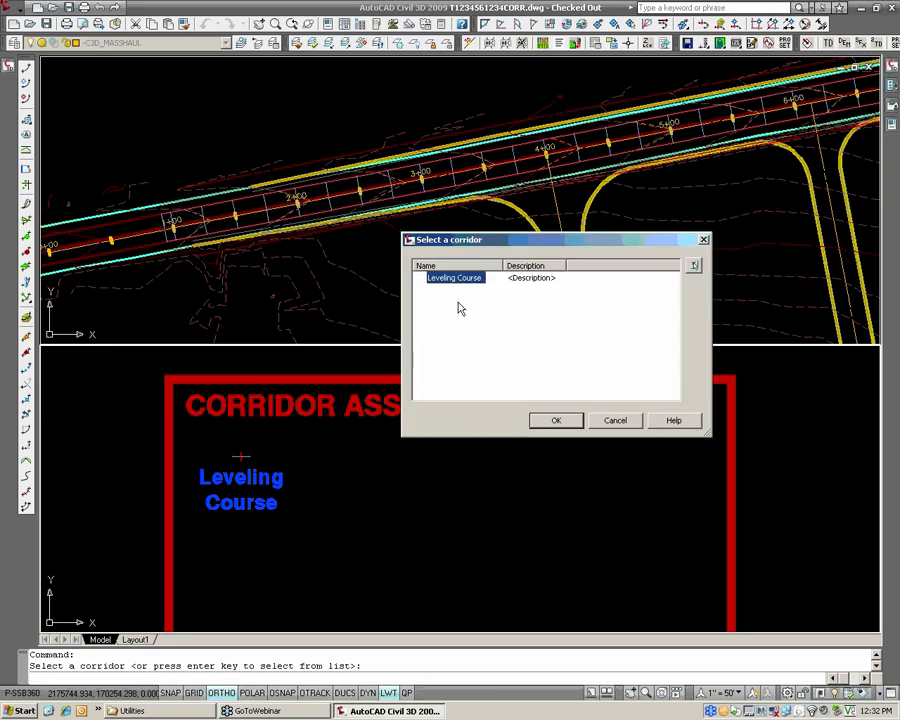
pyautogui.click(556, 420)
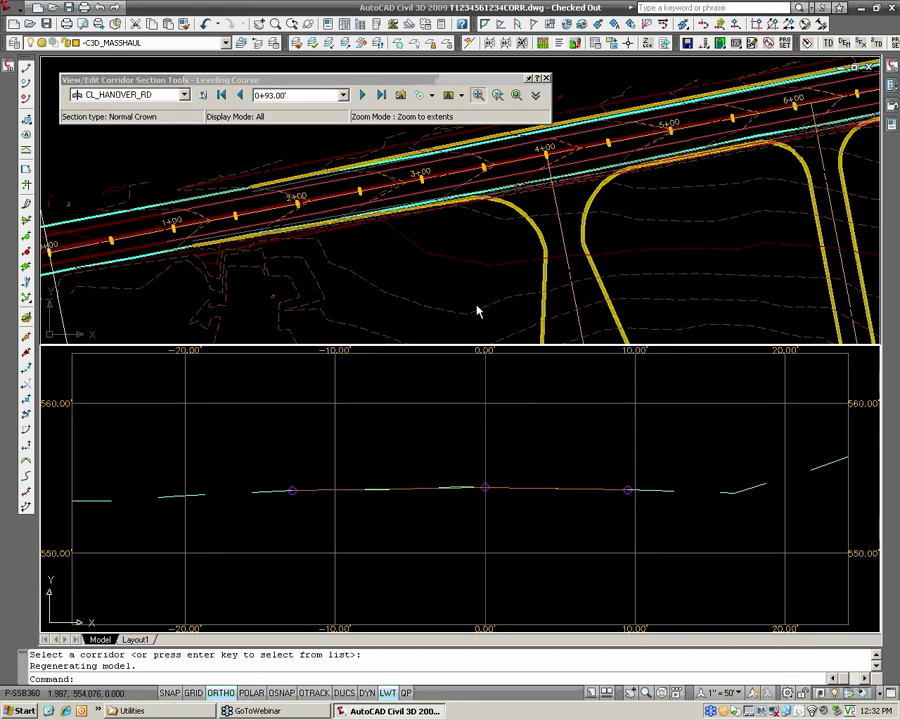
# Advance through the Leveling Course corridor sections to station 2+00, keeping the section tools clear of the corridor in plan.
pyautogui.click(363, 102)
pyautogui.click(362, 96)
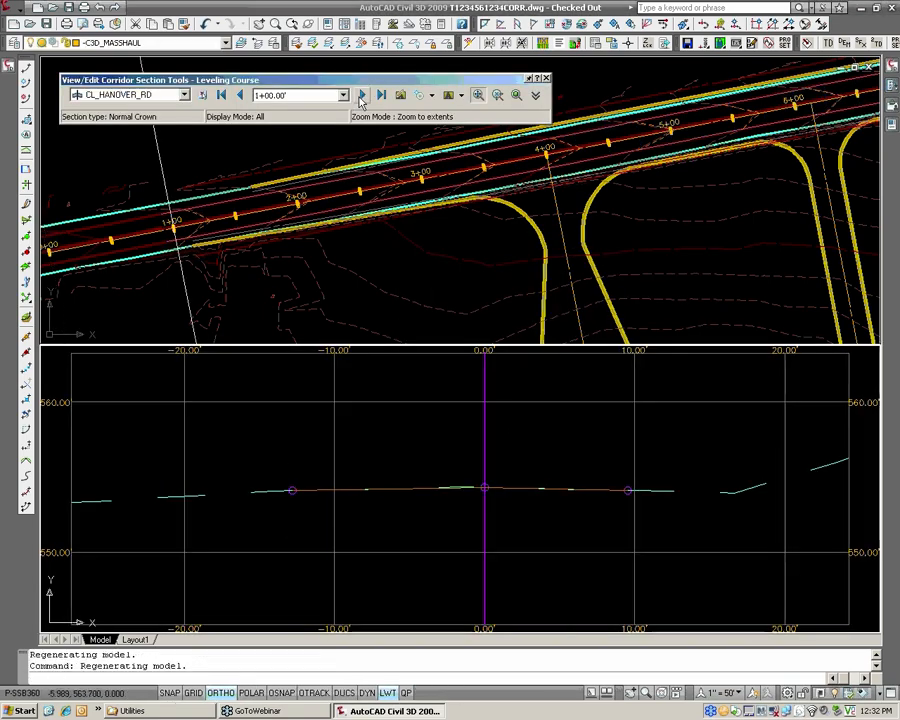
pyautogui.click(362, 96)
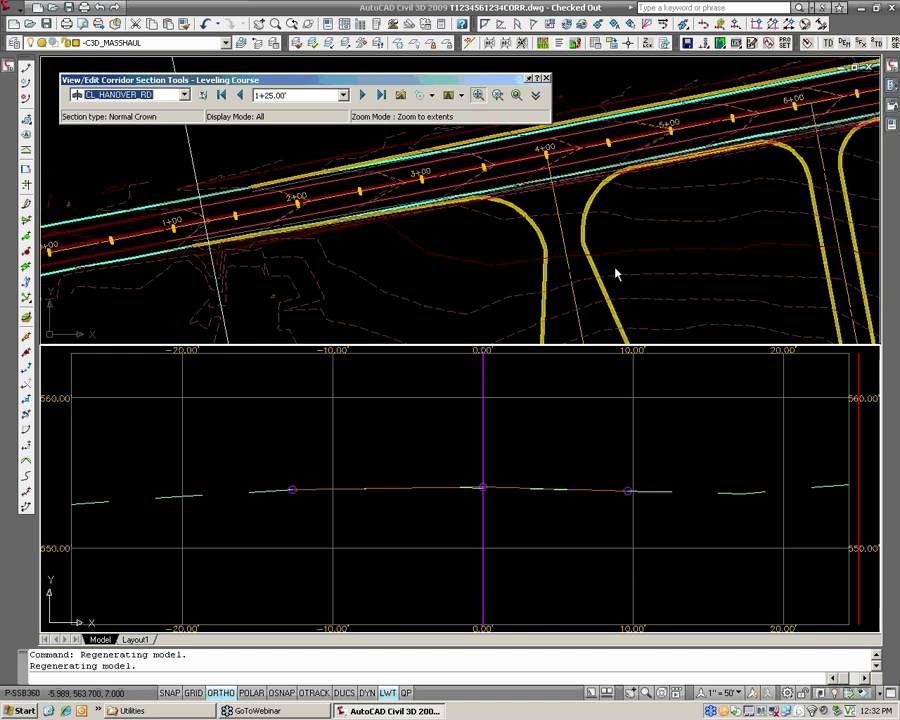
pyautogui.moveTo(323, 79); pyautogui.dragTo(583, 255)
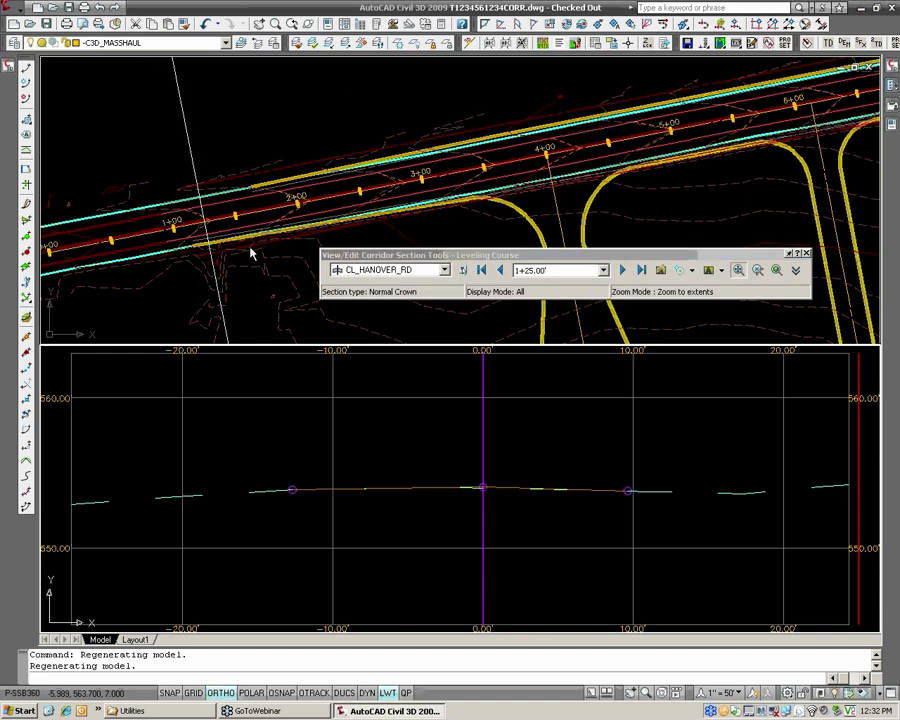
pyautogui.click(623, 271)
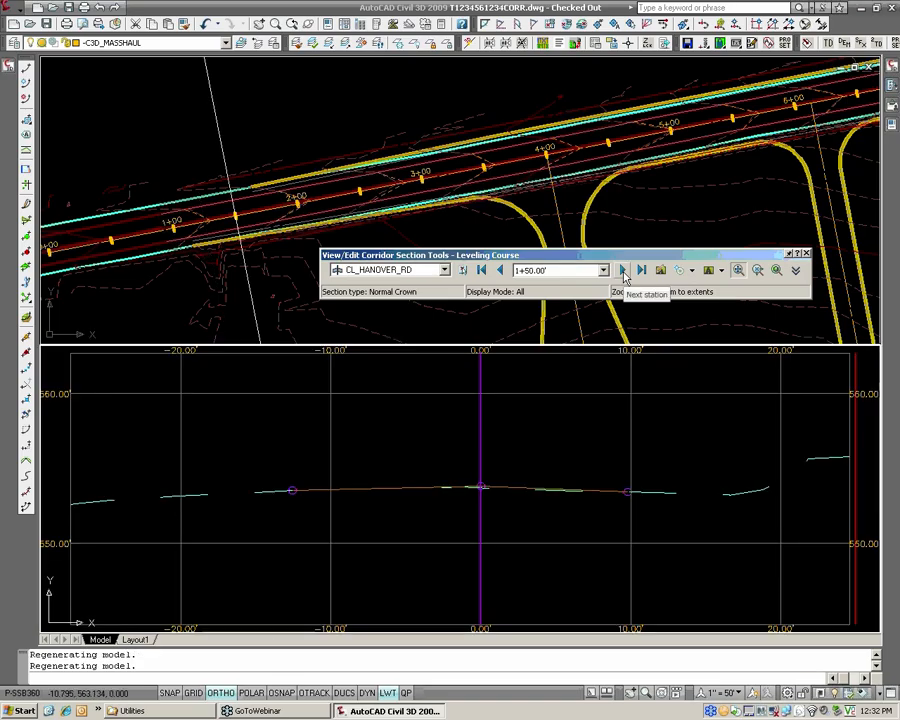
pyautogui.click(623, 271)
pyautogui.click(623, 271)
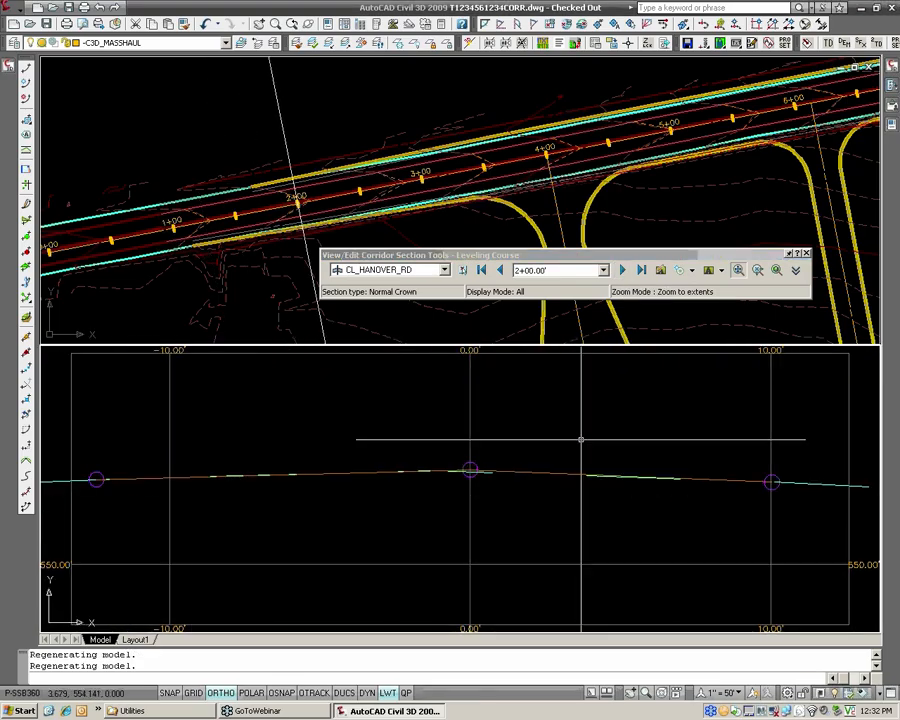
# Examine the station 2+00 section up close, comparing the leveling surface with existing ground on both sides of the centerline.
pyautogui.moveTo(299, 496); pyautogui.dragTo(453, 462, button='middle')
pyautogui.scroll(4, 263, 452)
pyautogui.moveTo(675, 429); pyautogui.dragTo(380, 461, button='middle')
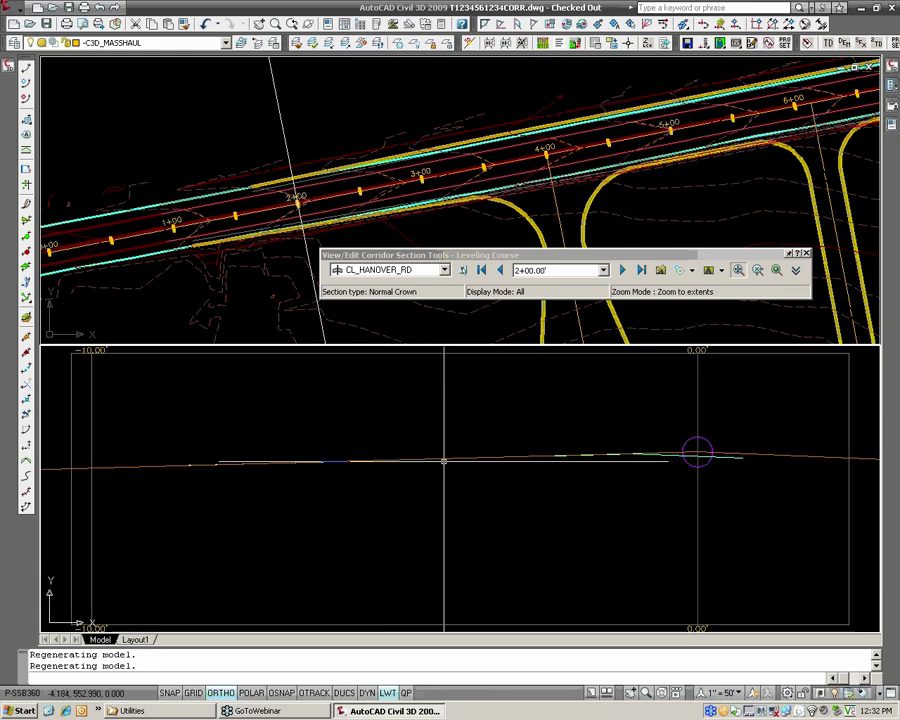
pyautogui.moveTo(604, 464); pyautogui.dragTo(428, 472, button='middle')
pyautogui.scroll(4, 462, 463)
pyautogui.moveTo(598, 452); pyautogui.dragTo(172, 424, button='middle')
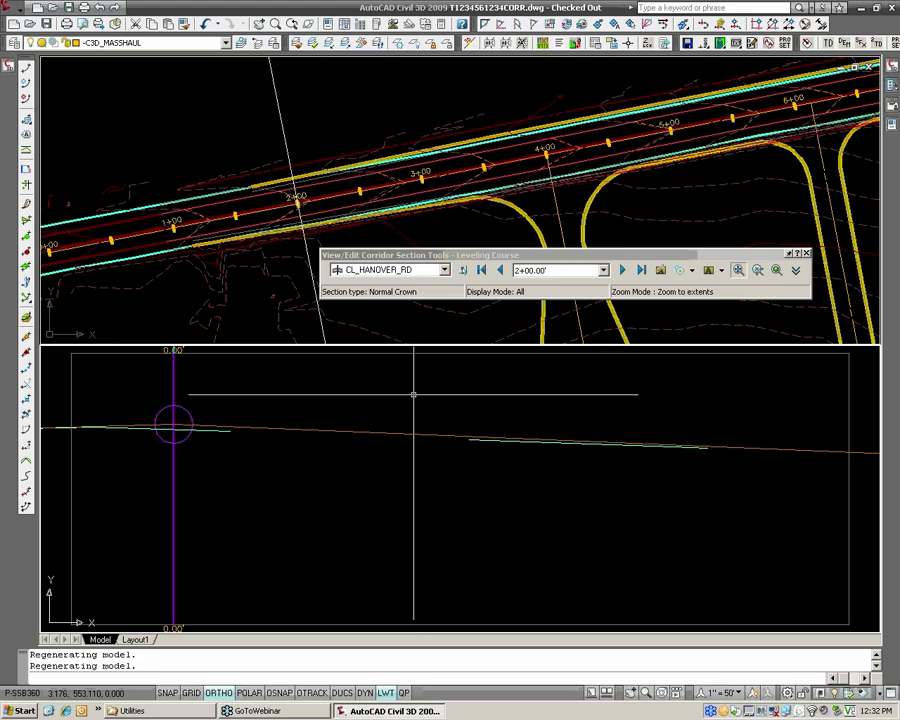
# Move the section tools off the plan view and locate the corridor profiles frame beyond the corridor.
pyautogui.click(536, 251)
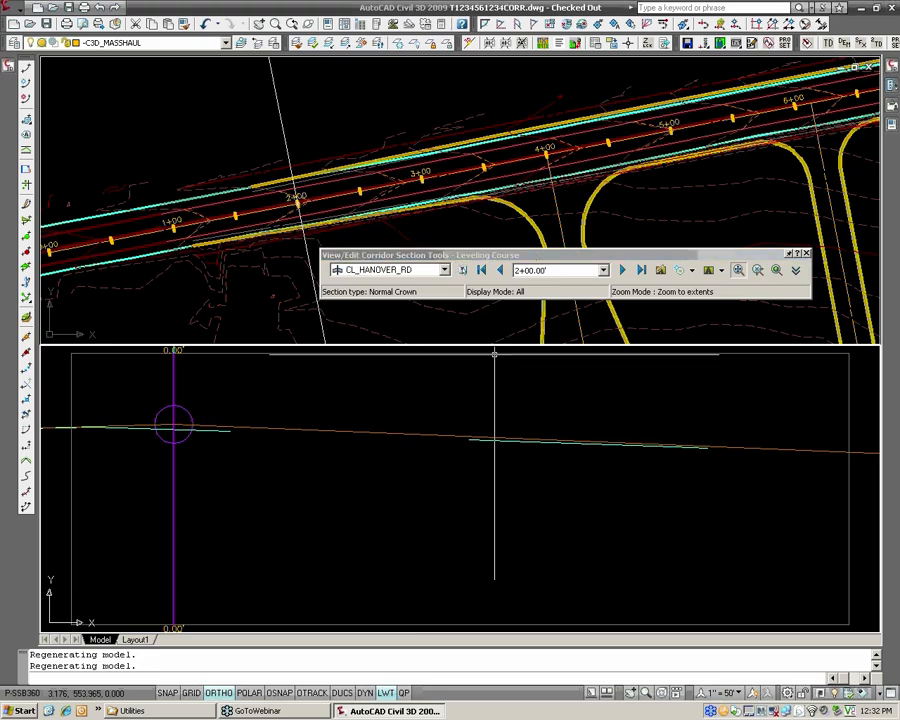
pyautogui.moveTo(533, 256); pyautogui.dragTo(519, 394)
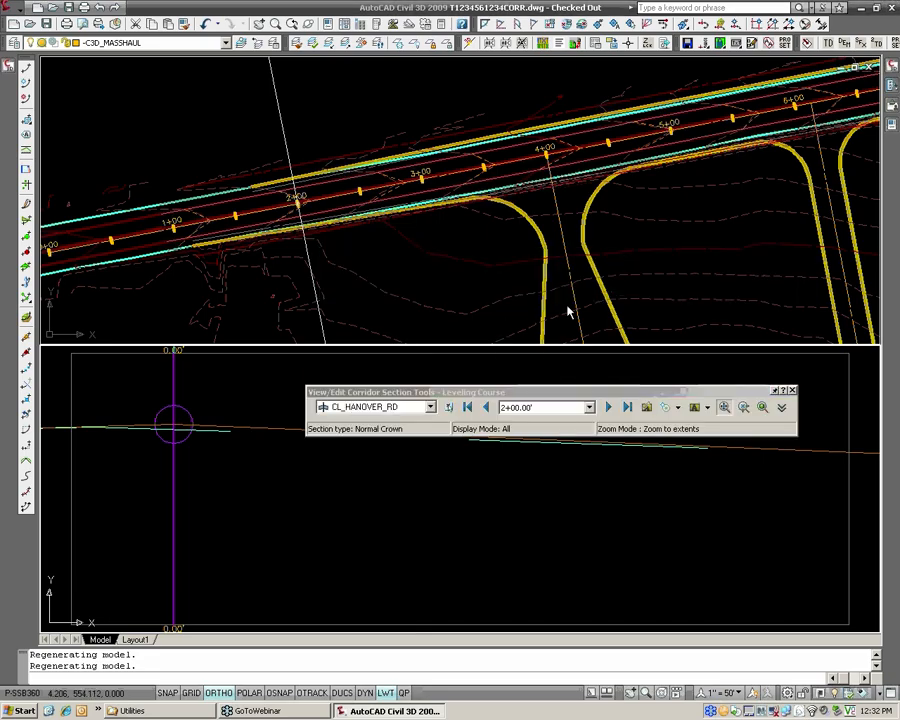
pyautogui.click(674, 253)
pyautogui.scroll(-4, 664, 249)
pyautogui.moveTo(700, 239); pyautogui.dragTo(306, 205, button='middle')
pyautogui.moveTo(723, 166); pyautogui.dragTo(488, 245, button='middle')
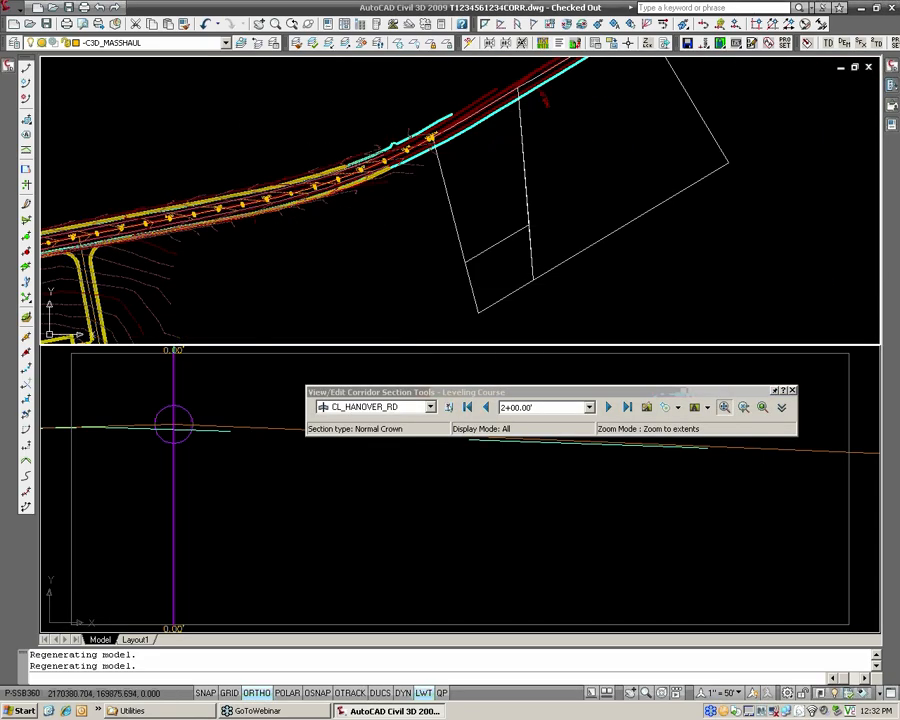
pyautogui.scroll(-4, 488, 245)
pyautogui.scroll(3, 232, 248)
pyautogui.scroll(3, 232, 250)
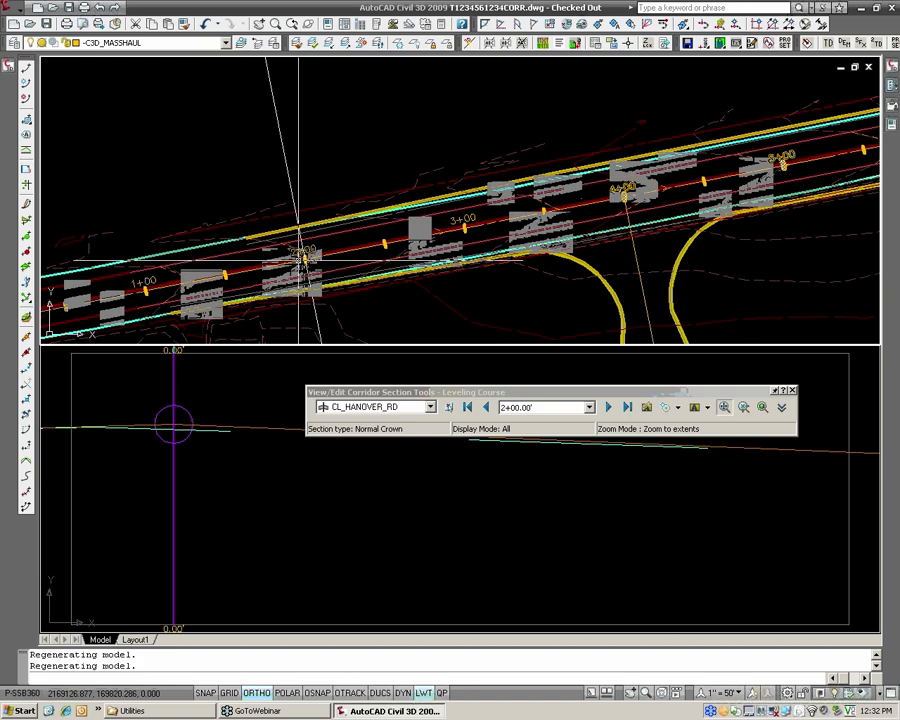
pyautogui.scroll(-3, 298, 258)
pyautogui.scroll(-5, 372, 254)
pyautogui.moveTo(745, 247); pyautogui.dragTo(382, 223, button='middle')
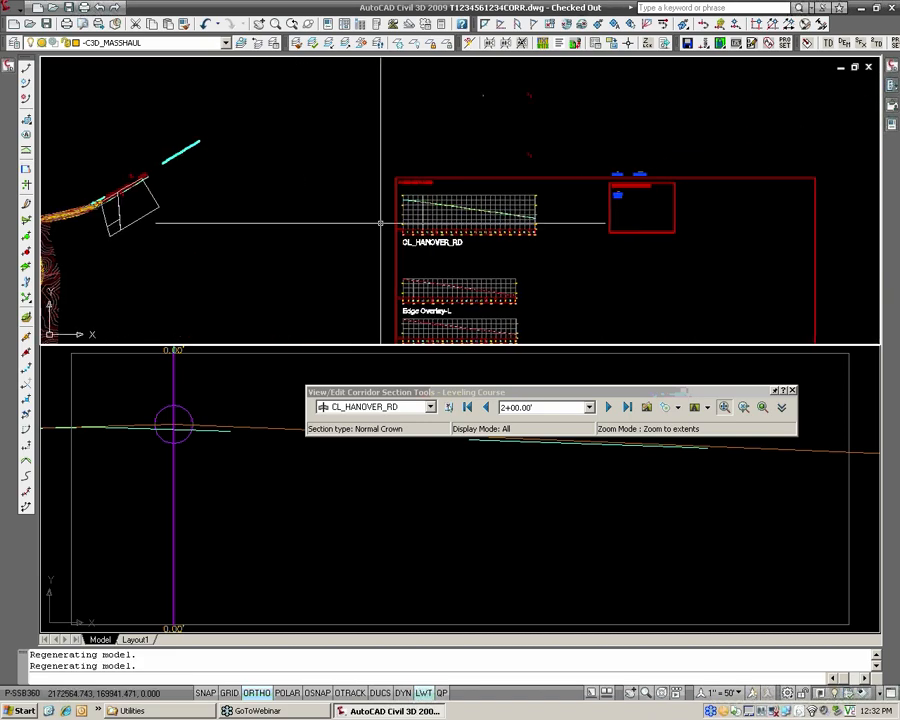
# Examine the CL_HANOVER_RD profile view, comparing the design profile with the existing ground line.
pyautogui.moveTo(470, 275); pyautogui.dragTo(368, 207, button='middle')
pyautogui.scroll(5, 329, 243)
pyautogui.moveTo(284, 68); pyautogui.dragTo(341, 320, button='middle')
pyautogui.scroll(4, 364, 235)
pyautogui.scroll(2, 376, 192)
pyautogui.moveTo(345, 120); pyautogui.dragTo(354, 272, button='middle')
pyautogui.moveTo(326, 62); pyautogui.dragTo(356, 283, button='middle')
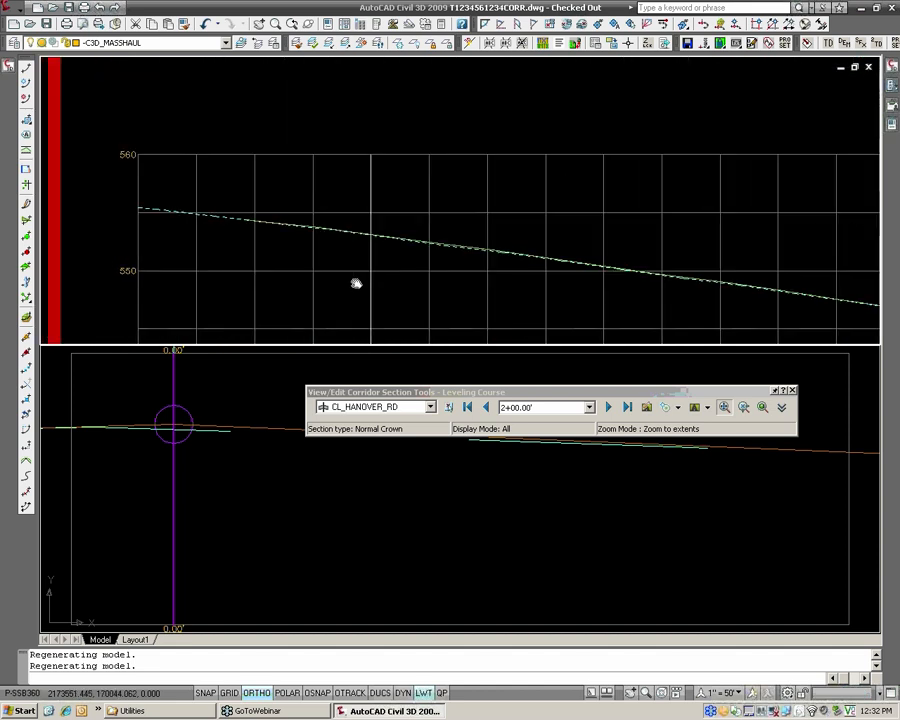
pyautogui.scroll(3, 366, 238)
pyautogui.scroll(-4, 394, 236)
pyautogui.scroll(-3, 395, 208)
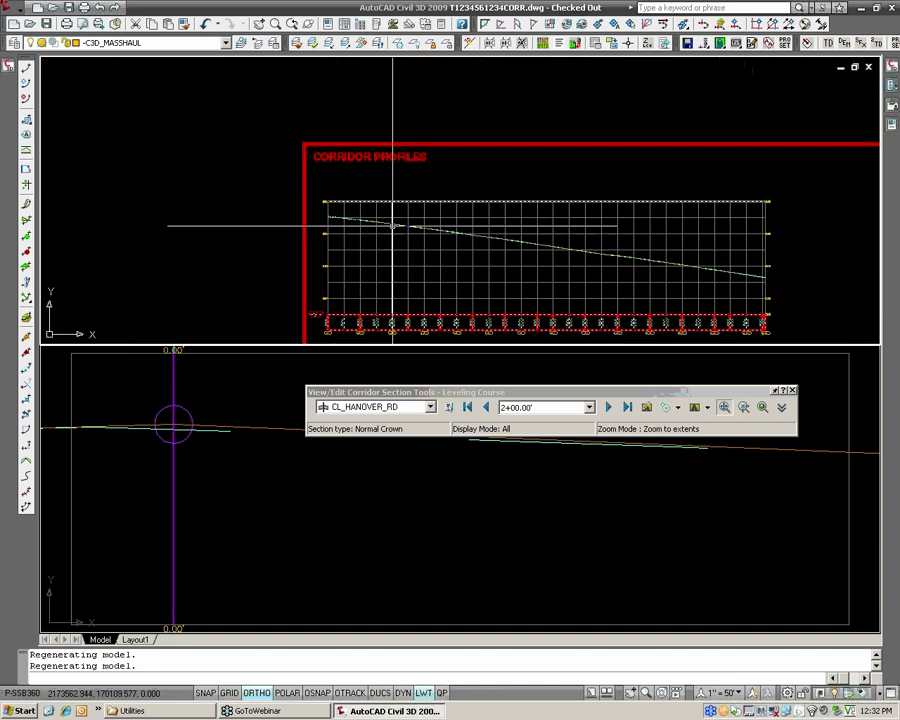
# Raise the CL_HANOVER_RD design profile's grip point at station 2+00 by 0.2 units with a vertical stretch.
pyautogui.scroll(-4, 400, 220)
pyautogui.moveTo(412, 278); pyautogui.dragTo(352, 168, button='middle')
pyautogui.scroll(2, 364, 270)
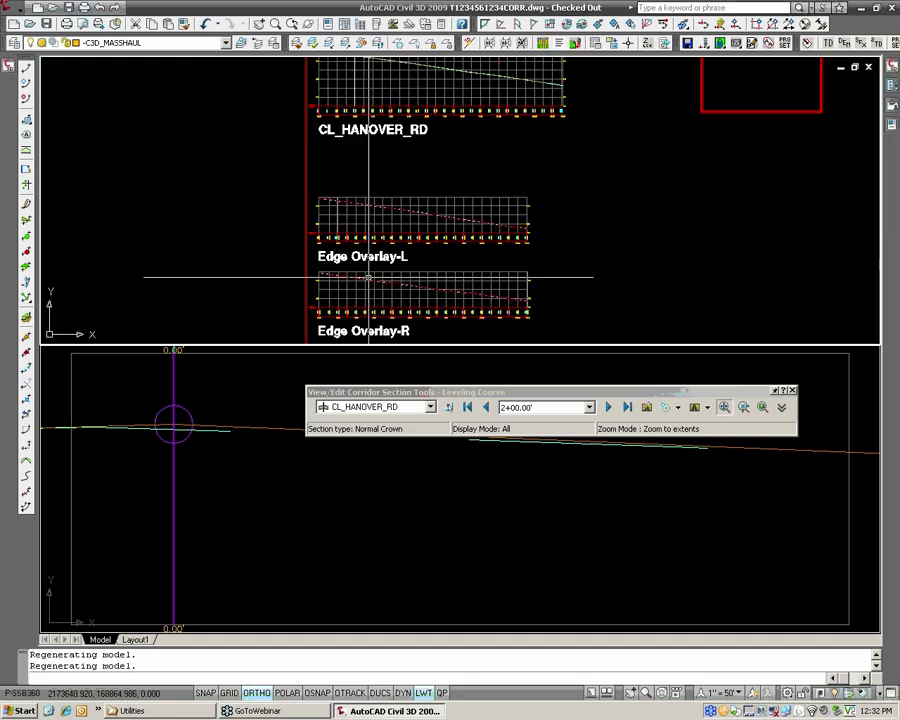
pyautogui.moveTo(365, 87); pyautogui.dragTo(368, 229, button='middle')
pyautogui.scroll(10, 369, 203)
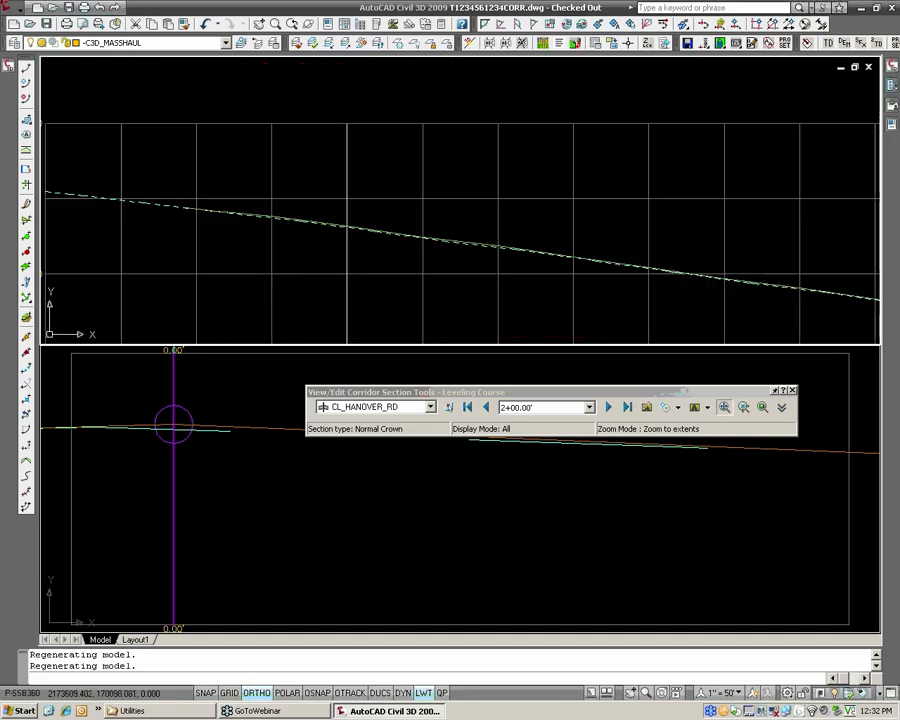
pyautogui.click(355, 221)
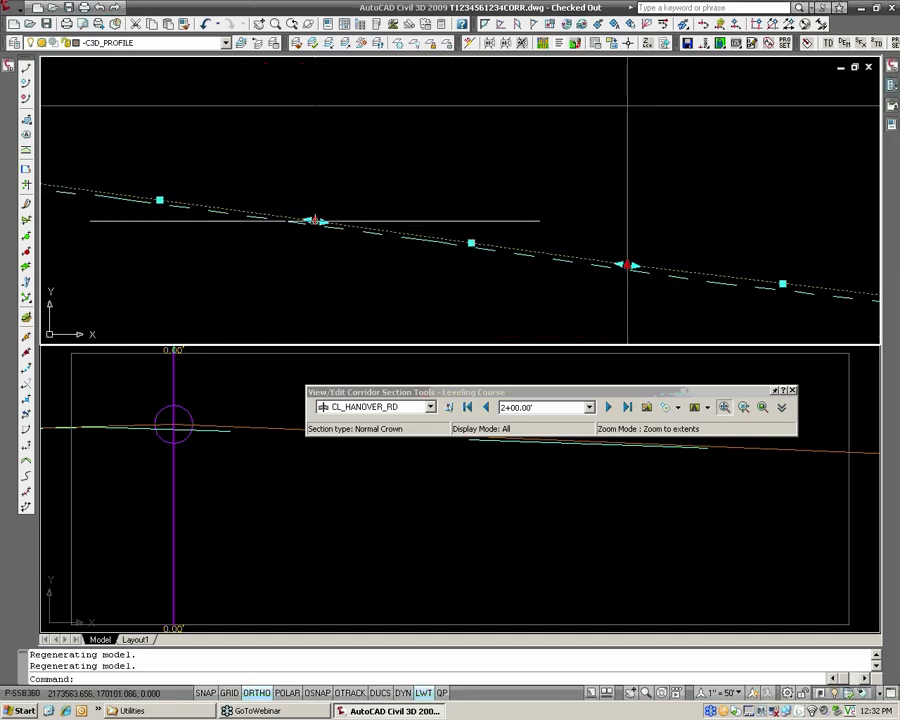
pyautogui.click(315, 220)
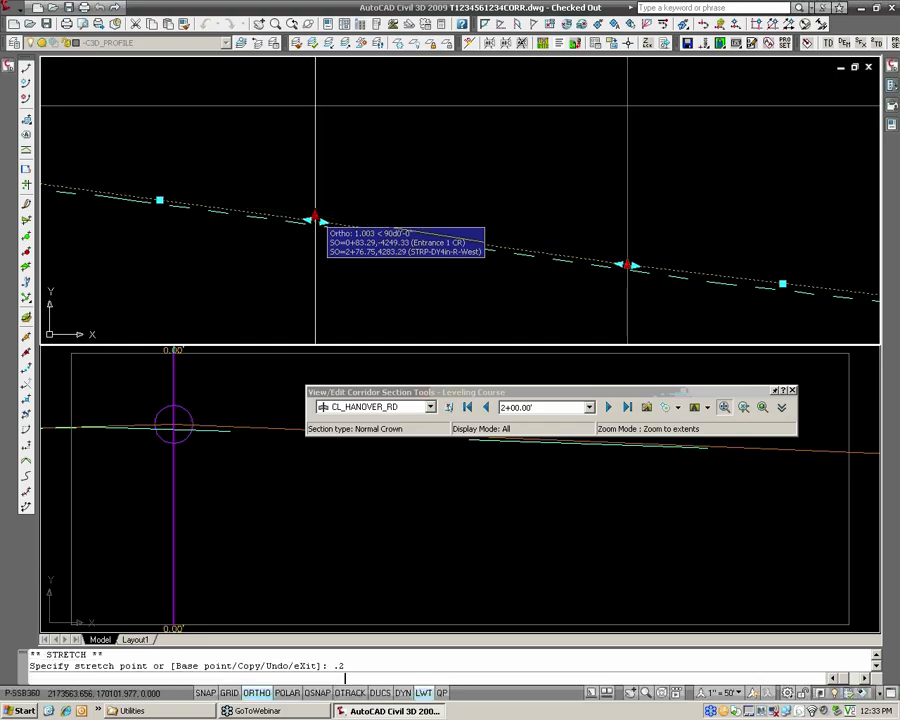
pyautogui.press('Return')
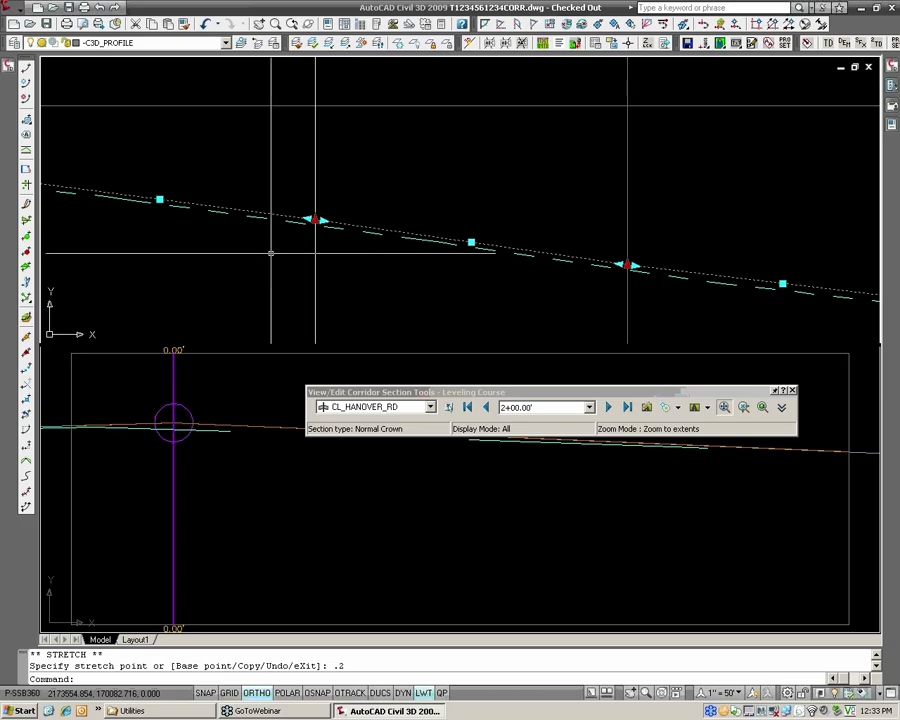
# Stretch the same profile point upward by about 2.9 units and examine the effect on the station 2+00 section.
pyautogui.click(315, 218)
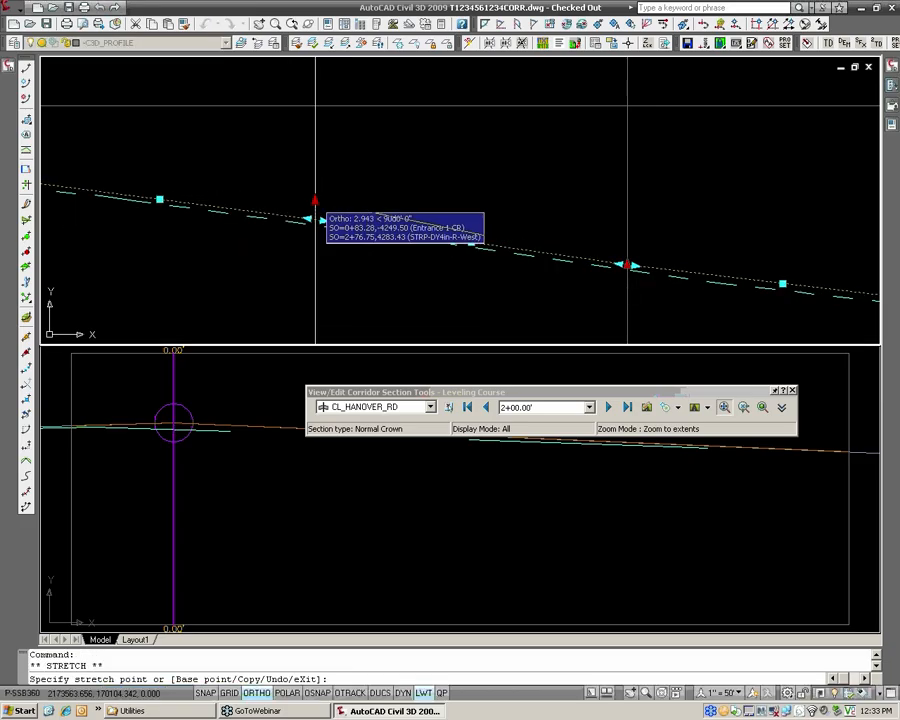
pyautogui.click(315, 200)
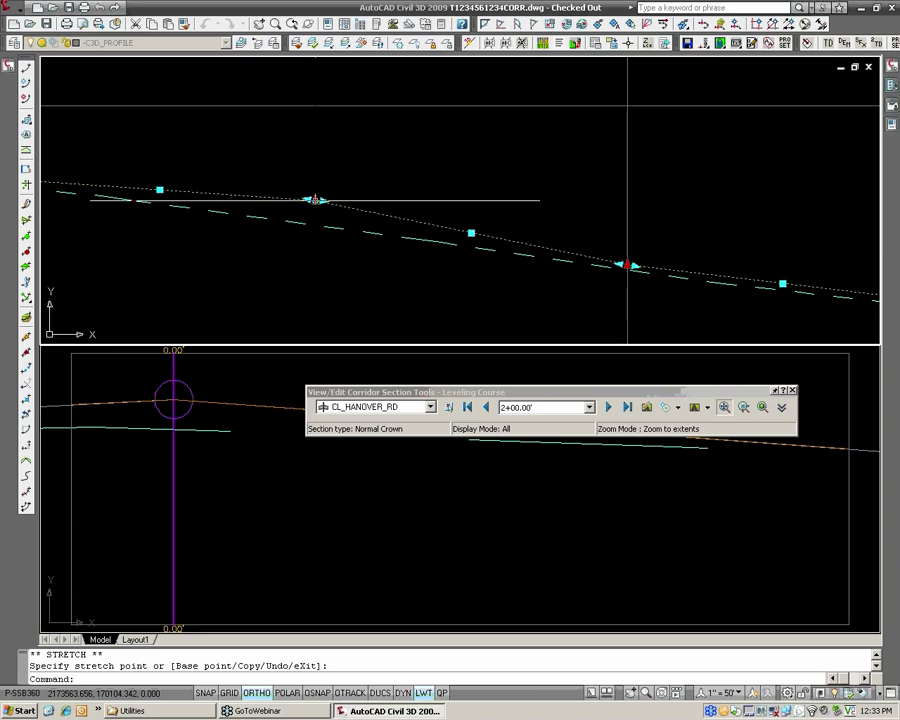
pyautogui.click(213, 504)
pyautogui.scroll(-3, 213, 498)
pyautogui.moveTo(212, 496); pyautogui.dragTo(292, 490, button='middle')
pyautogui.scroll(-3, 209, 477)
pyautogui.moveTo(188, 479); pyautogui.dragTo(244, 473, button='middle')
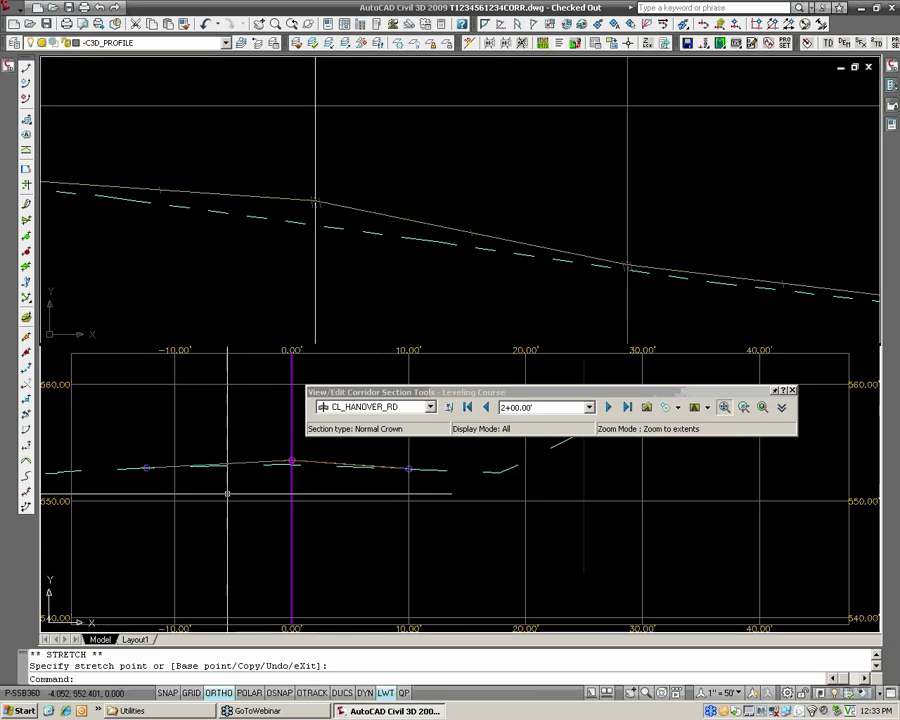
pyautogui.scroll(3, 260, 477)
# Undo the recent view changes in both viewports and back out of the Leveling Course section view at station 2+00.
pyautogui.click(308, 295)
pyautogui.click(335, 204)
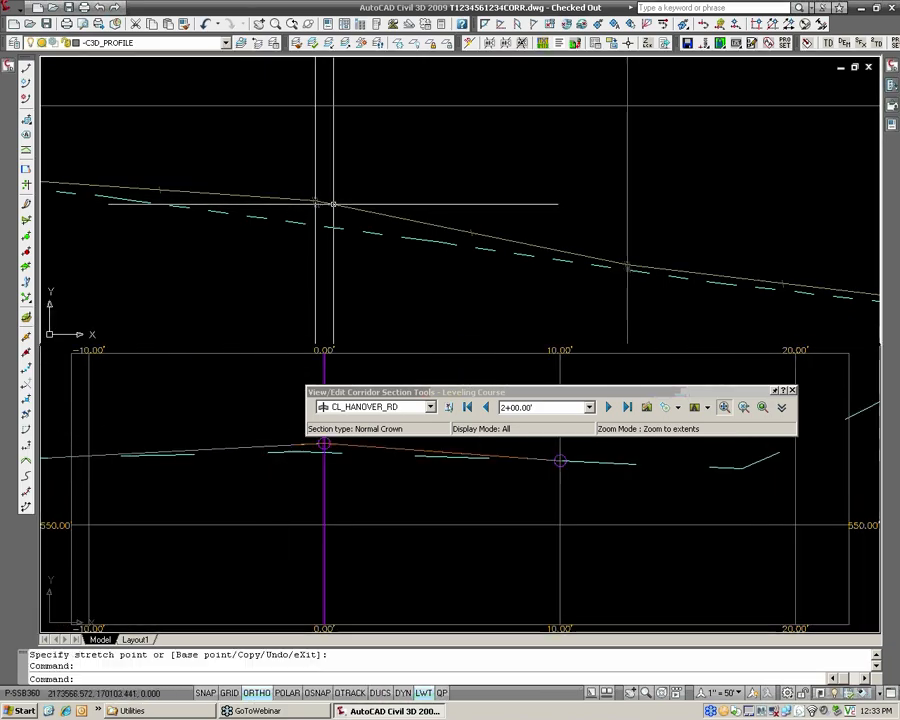
pyautogui.moveTo(320, 207); pyautogui.dragTo(315, 224, button='middle')
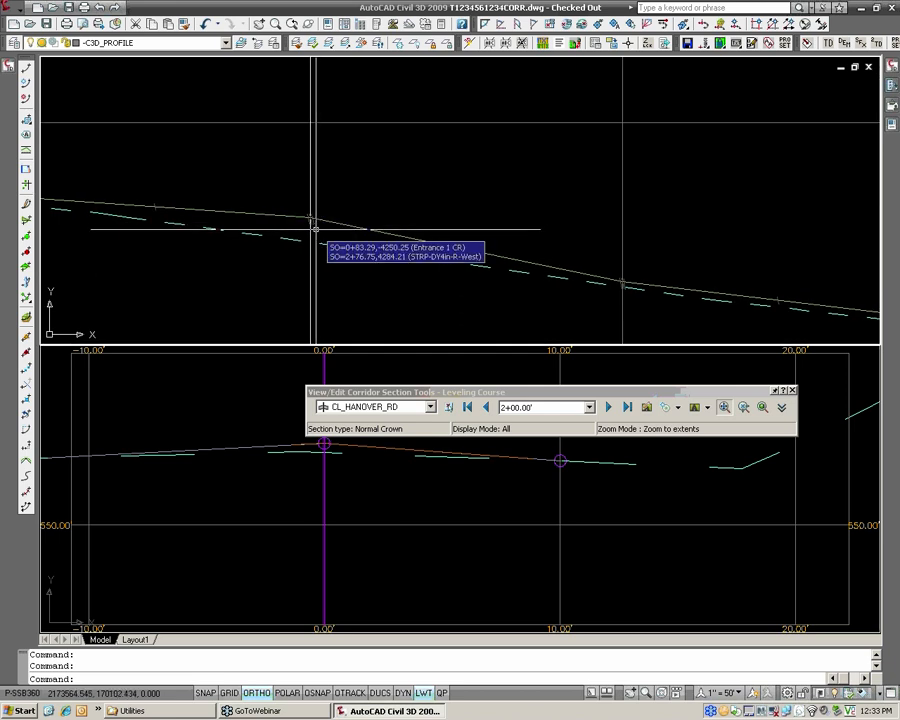
pyautogui.click(253, 411)
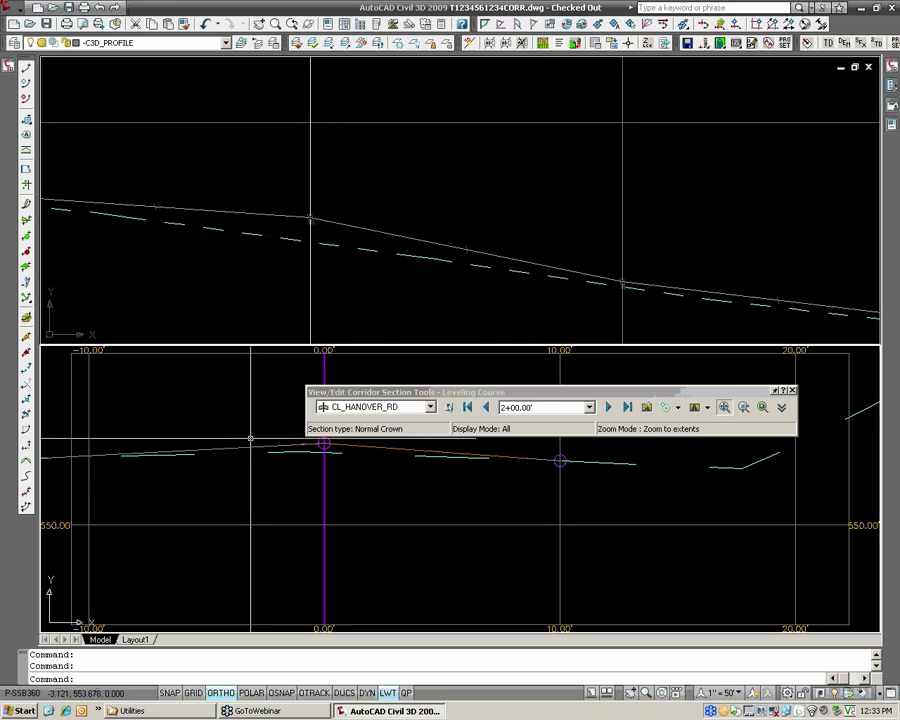
pyautogui.moveTo(250, 438)
pyautogui.press('Return')
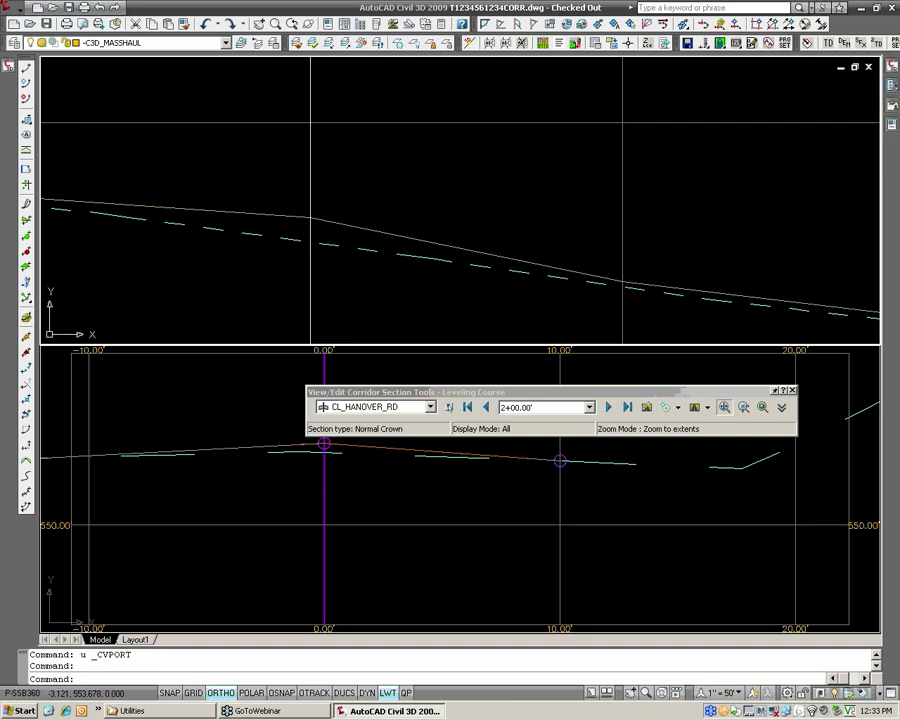
pyautogui.hotkey('ctrl', 'z')
pyautogui.hotkey('ctrl', 'z')
pyautogui.hotkey('ctrl', 'z')
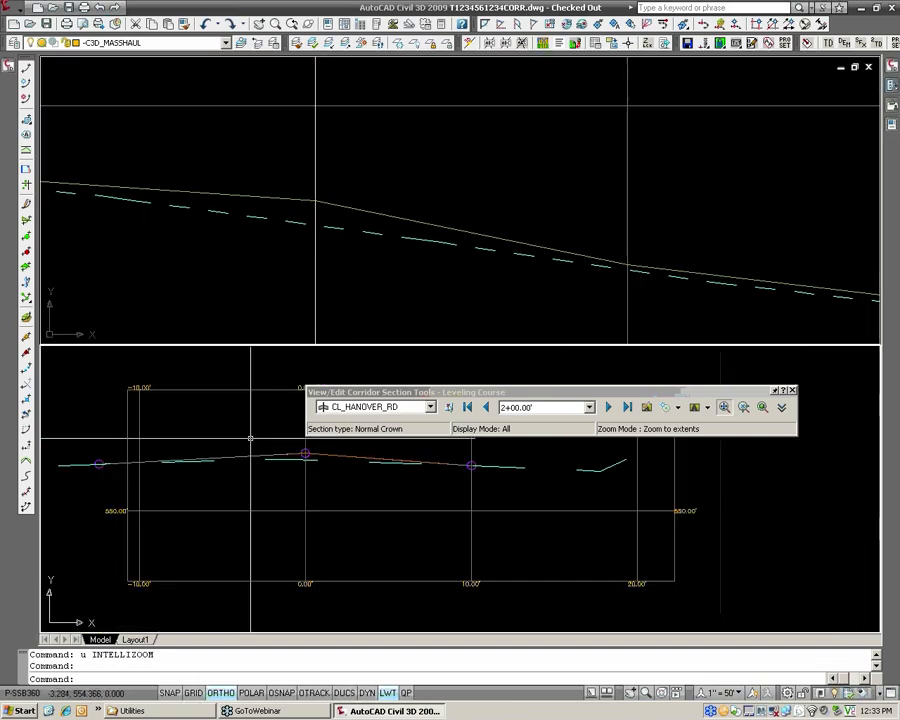
pyautogui.hotkey('ctrl', 'z')
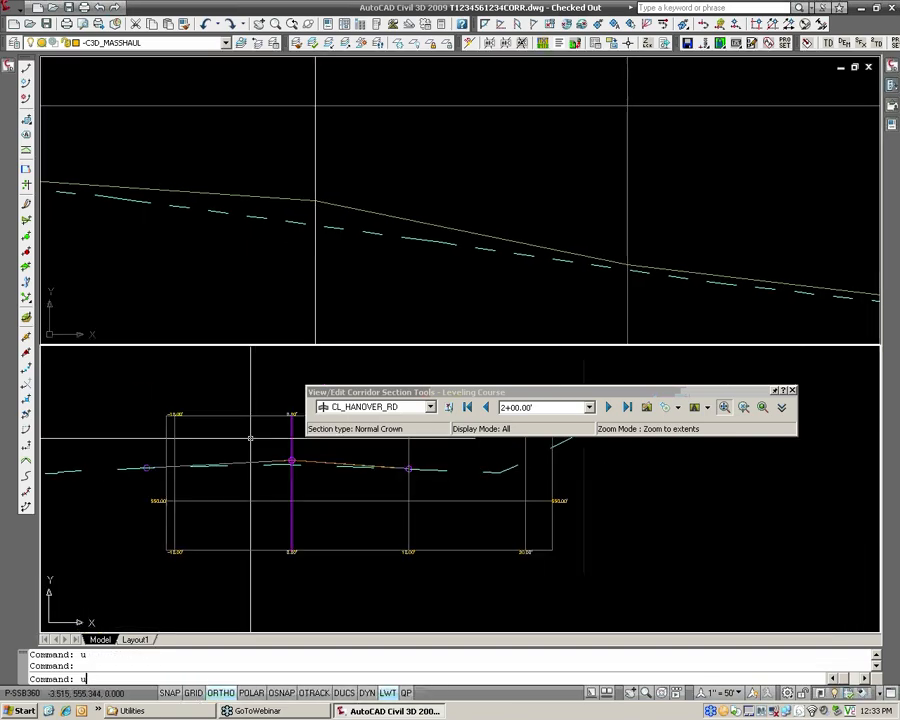
pyautogui.hotkey('ctrl', 'z')
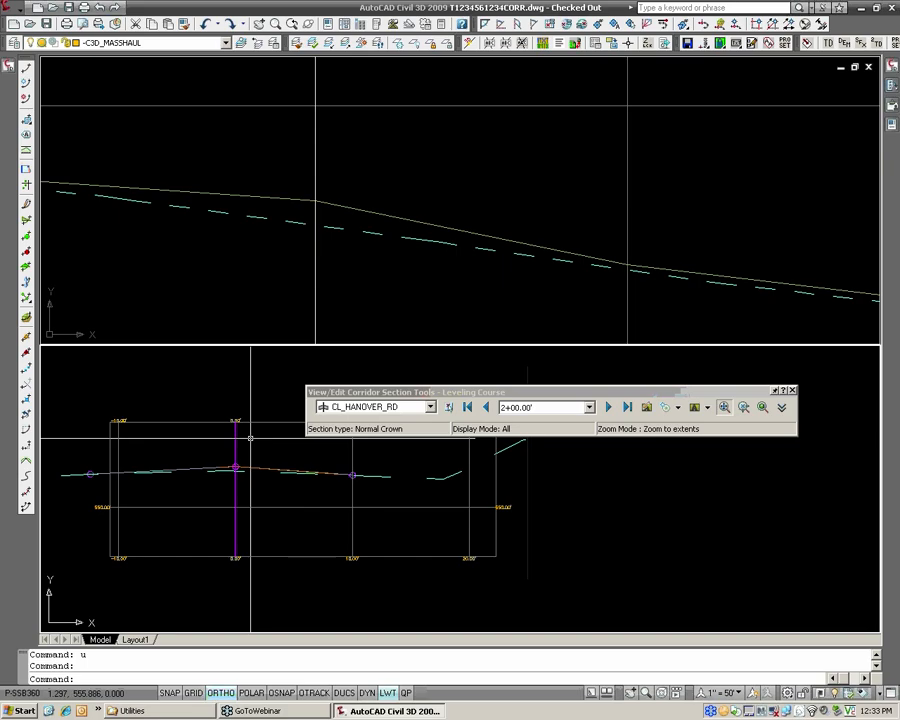
pyautogui.hotkey('ctrl', 'z')
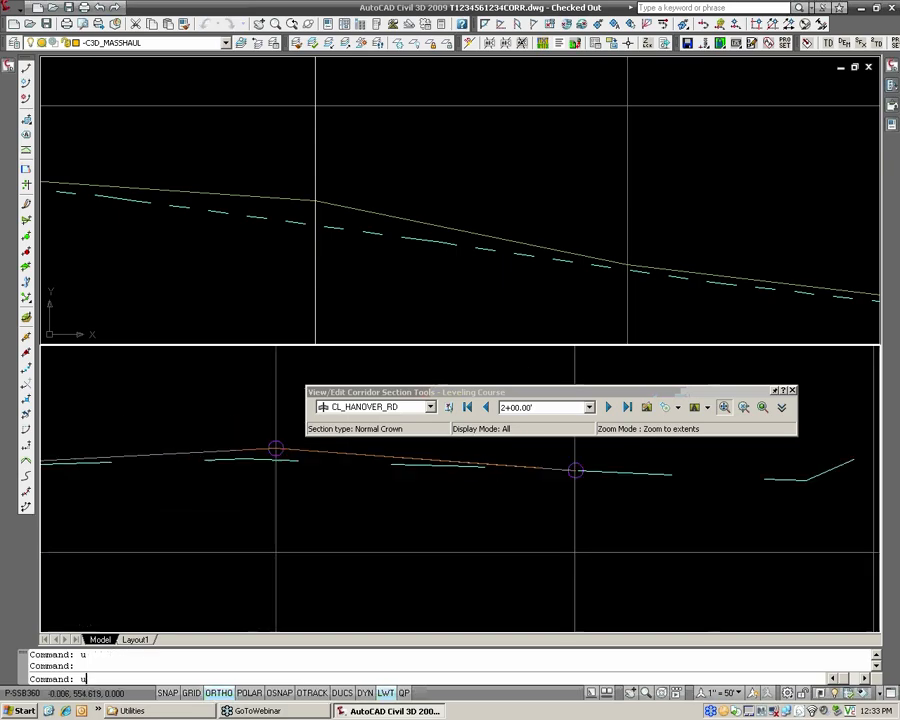
pyautogui.hotkey('ctrl', 'z')
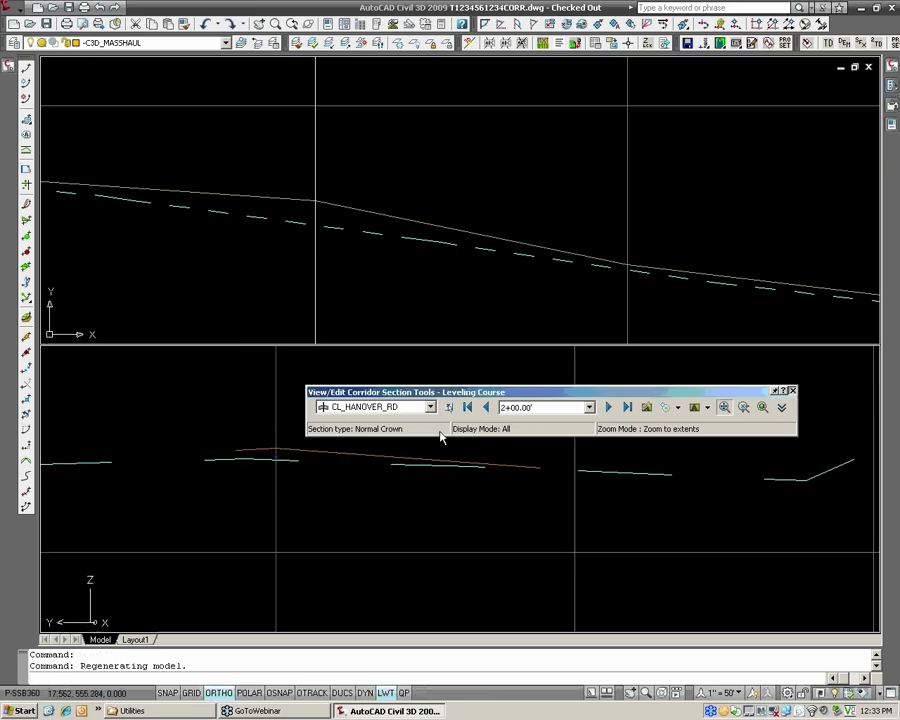
# Undo the last large upward stretch of the CL_HANOVER_RD design profile's point at station 2+00.
pyautogui.click(454, 281)
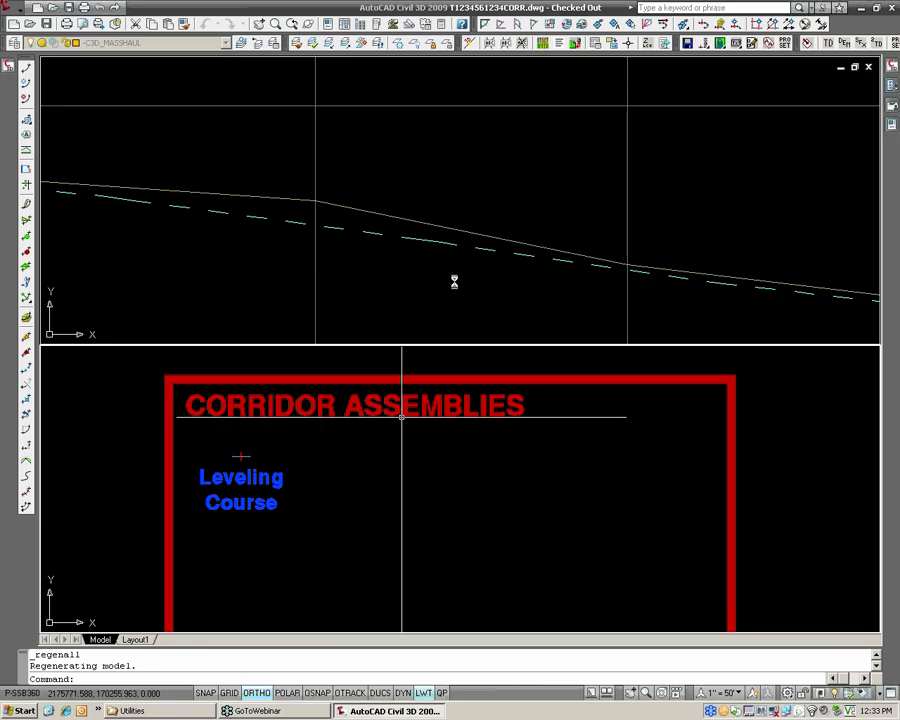
pyautogui.hotkey('ctrl', 'z')
pyautogui.hotkey('ctrl', 'z')
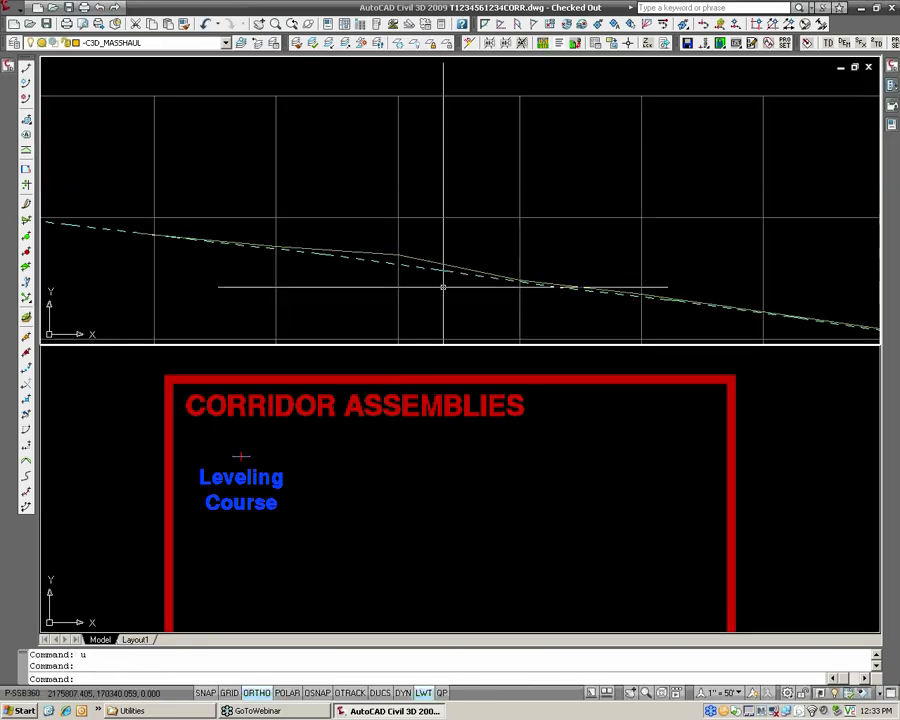
pyautogui.write('u')
pyautogui.press('Return')
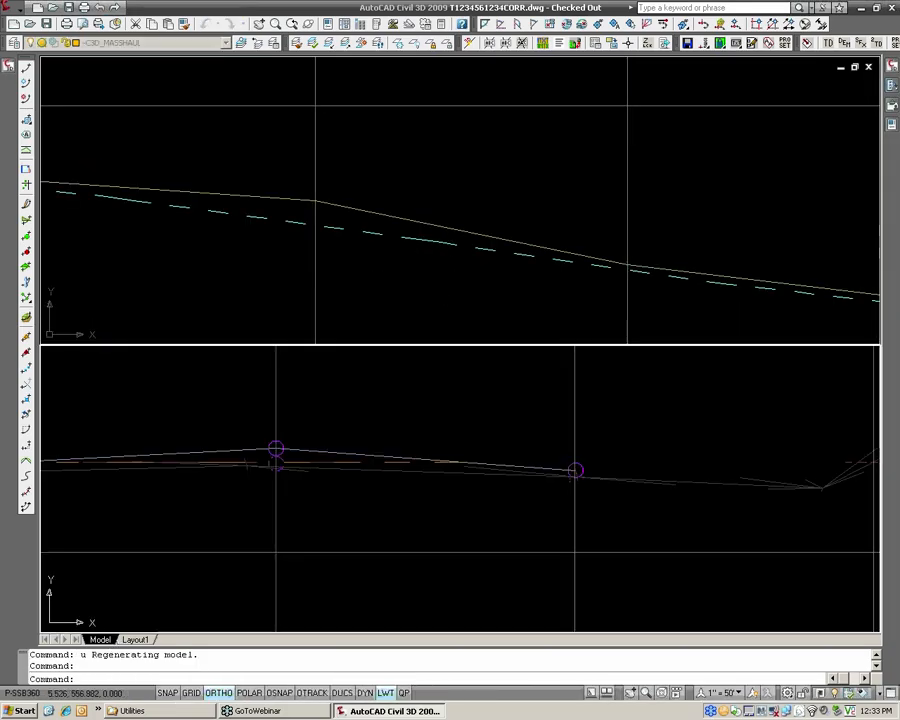
pyautogui.click(442, 454)
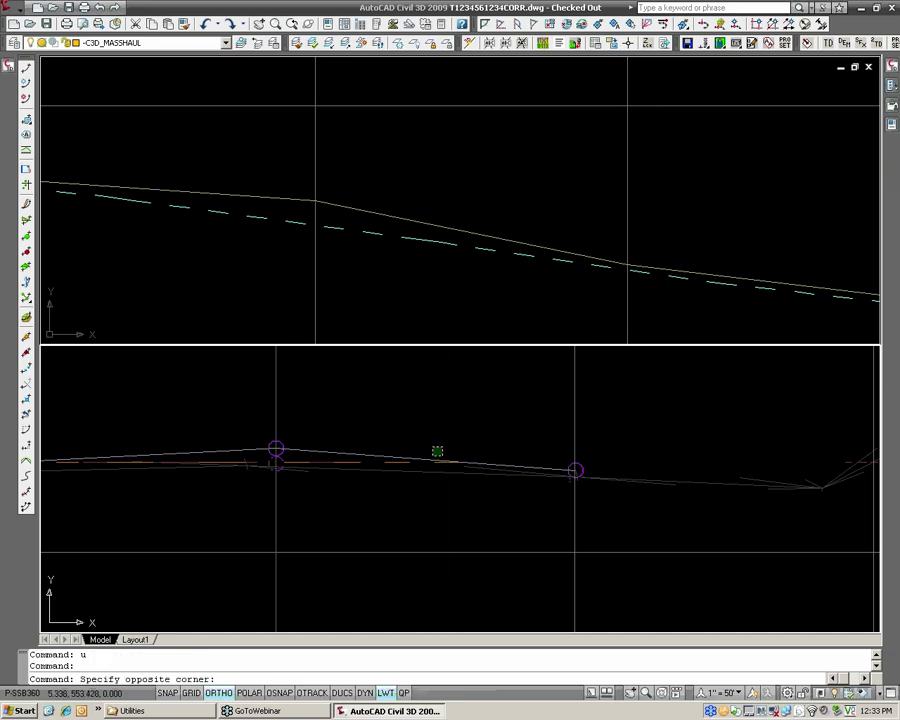
pyautogui.click(438, 448)
pyautogui.hotkey('ctrl', 'z')
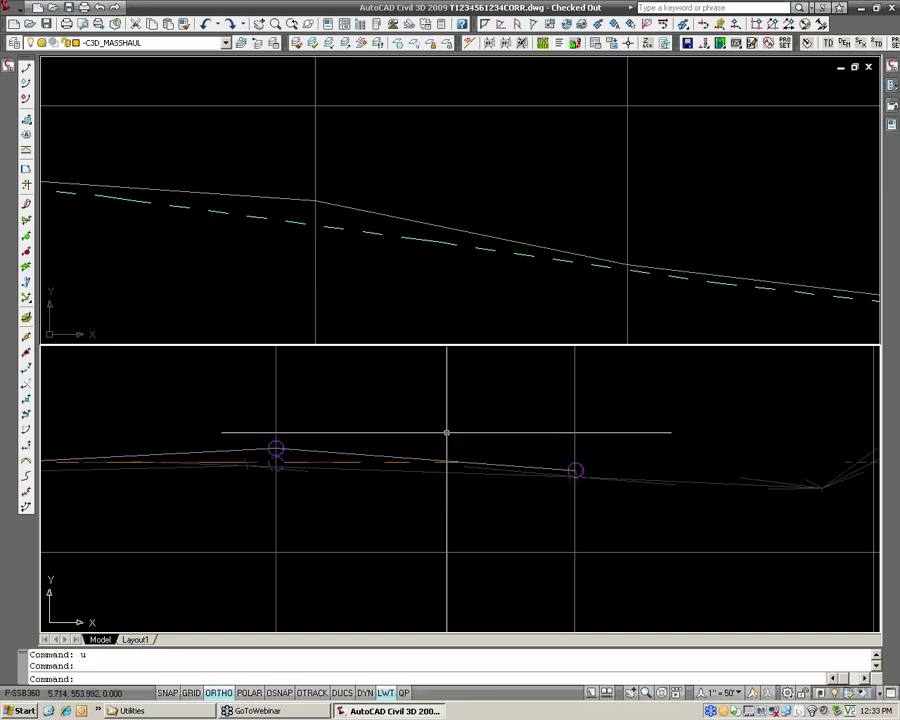
pyautogui.write('u')
pyautogui.press('Return')
pyautogui.write('u')
pyautogui.press('Return')
pyautogui.write('u')
pyautogui.press('Return')
pyautogui.write('u')
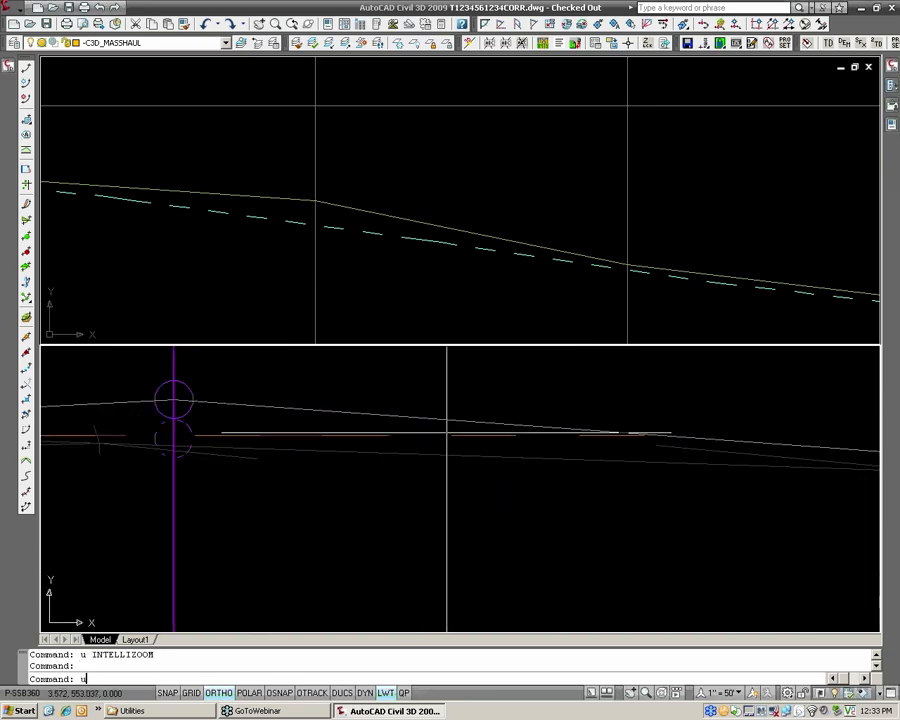
pyautogui.press('Return')
pyautogui.write('u')
pyautogui.press('Return')
pyautogui.click(384, 281)
pyautogui.press('Escape')
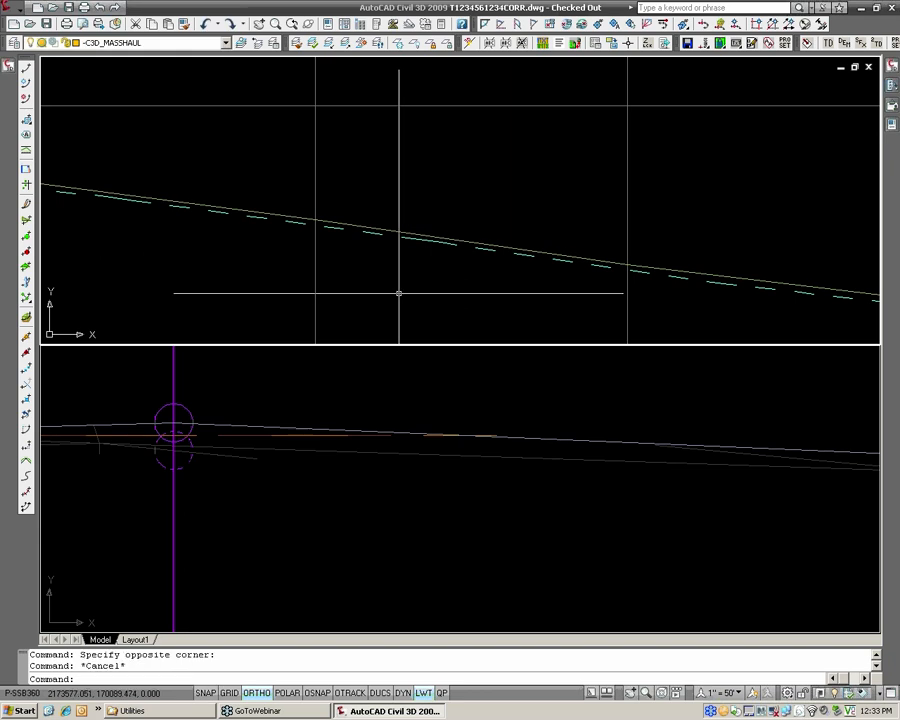
# Restore the section viewport to the World coordinate system and a plan view of the road corridor.
pyautogui.click(416, 408)
pyautogui.write('plan')
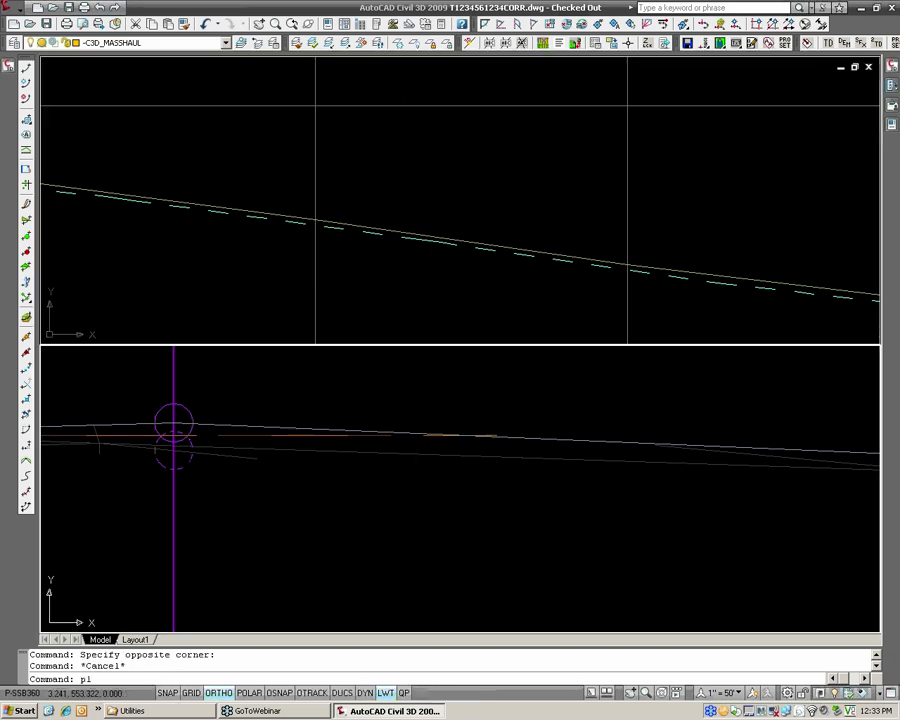
pyautogui.press('Return')
pyautogui.press('Return')
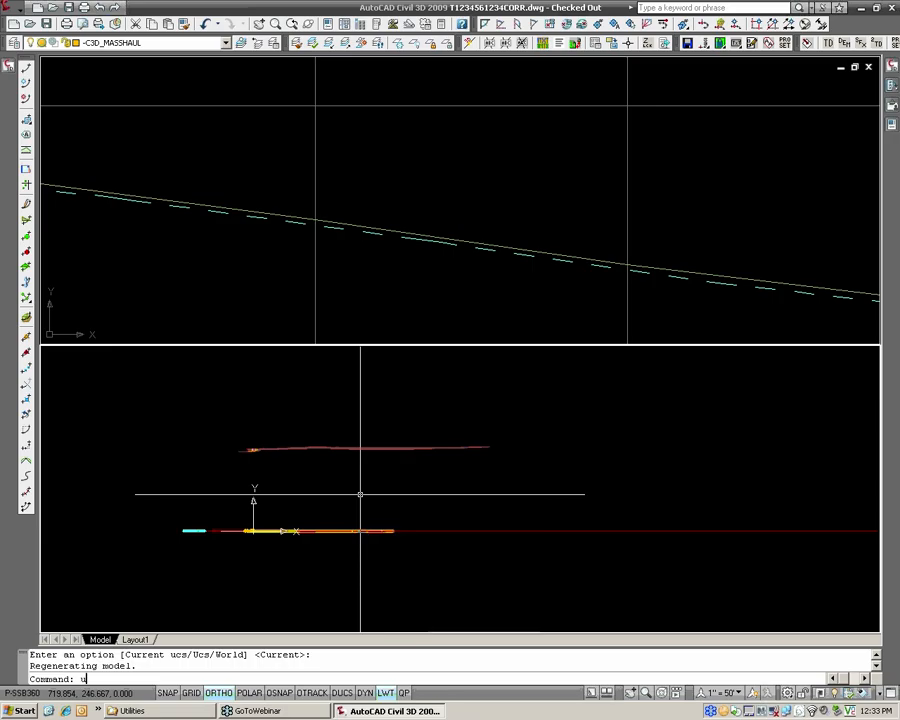
pyautogui.write('ucs')
pyautogui.press('Return')
pyautogui.write('w')
pyautogui.press('Return')
pyautogui.write('plan')
pyautogui.press('Return')
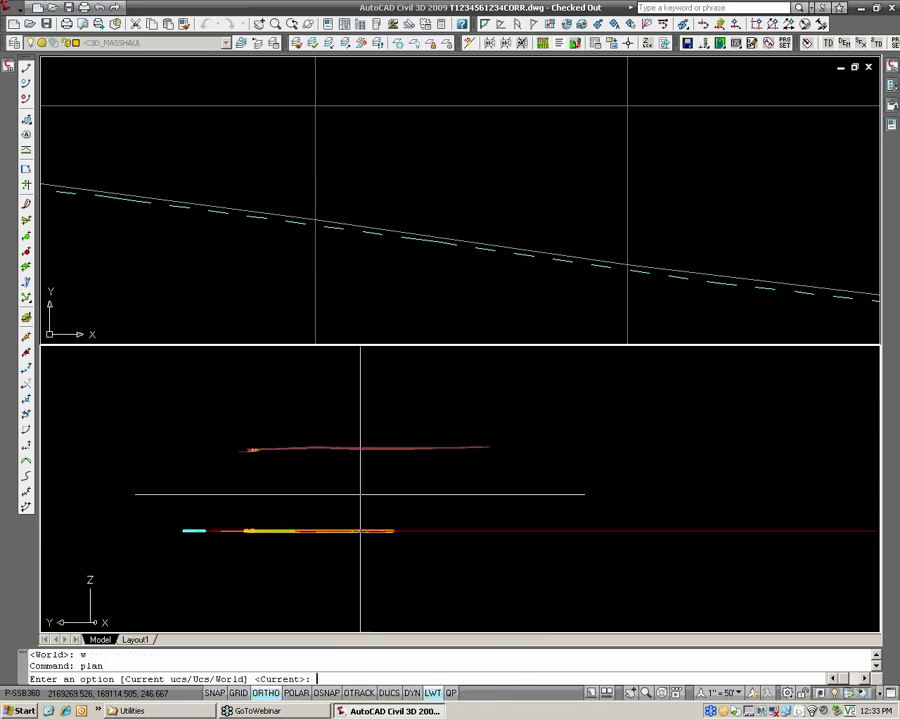
pyautogui.press('Return')
pyautogui.scroll(5, 302, 491)
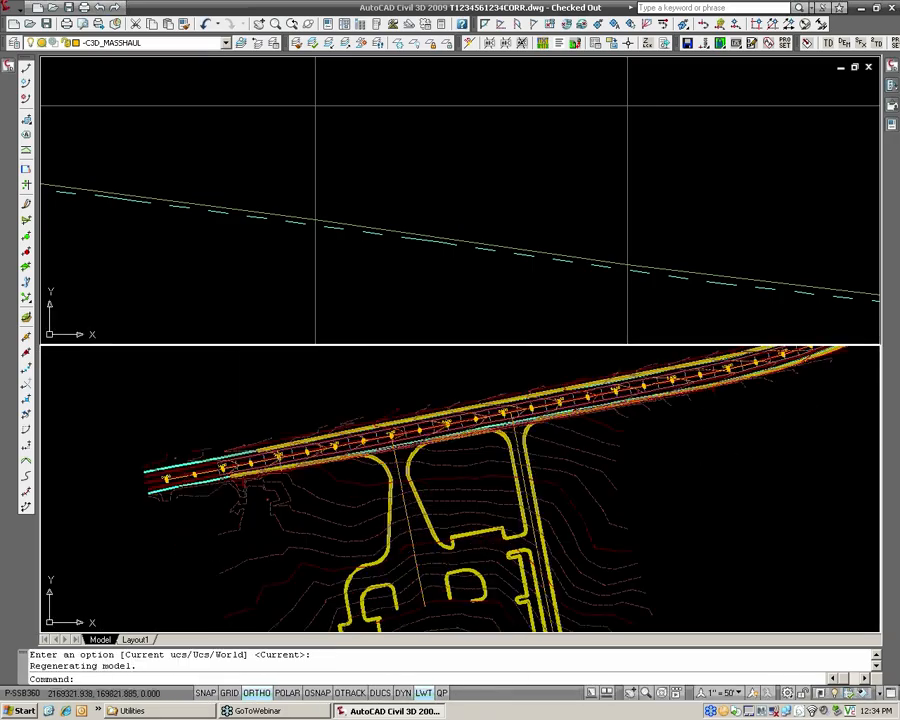
# Examine the profile views beyond the CL_HANOVER_RD profile, including the Edge Overlay-L profile and its stationing.
pyautogui.scroll(-4, 376, 272)
pyautogui.moveTo(376, 267); pyautogui.dragTo(293, 213, button='middle')
pyautogui.moveTo(300, 318); pyautogui.dragTo(285, 220, button='middle')
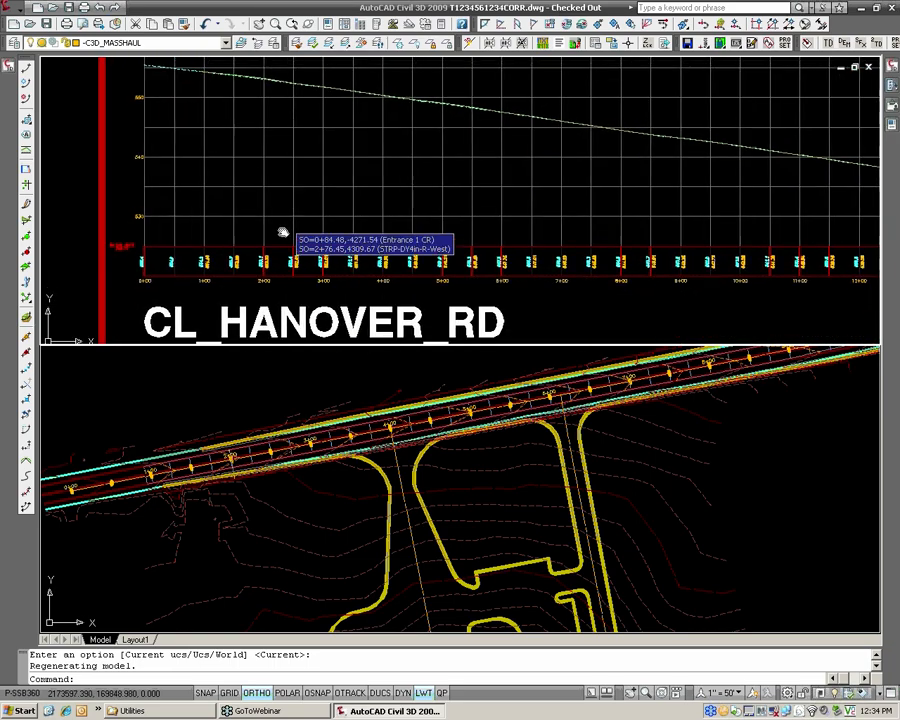
pyautogui.moveTo(278, 294); pyautogui.dragTo(292, 169, button='middle')
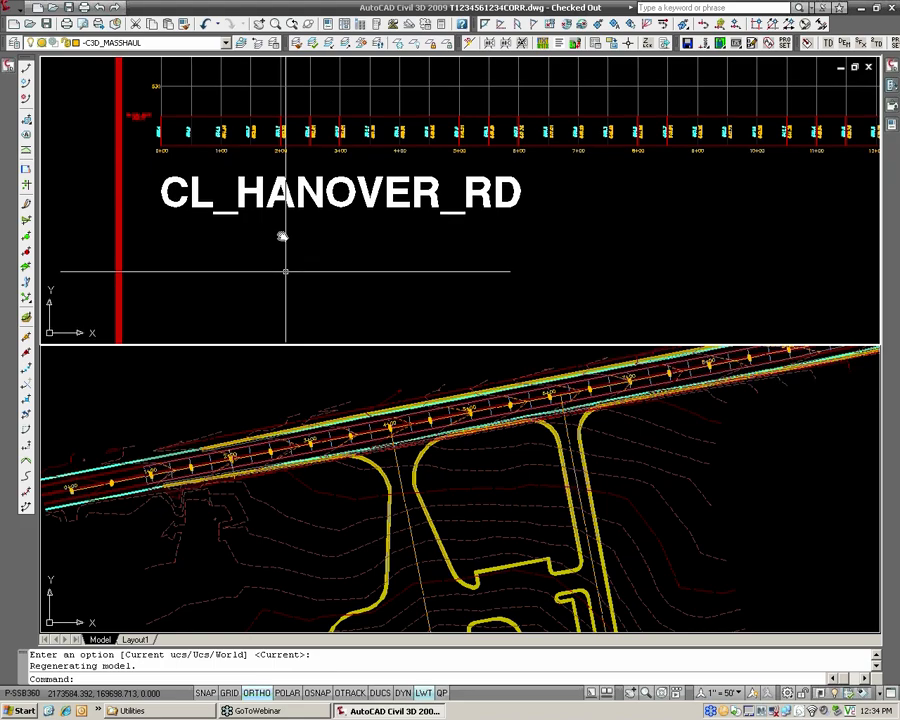
pyautogui.moveTo(285, 271); pyautogui.dragTo(271, 112, button='middle')
pyautogui.moveTo(274, 293); pyautogui.dragTo(275, 205, button='middle')
pyautogui.scroll(2, 235, 265)
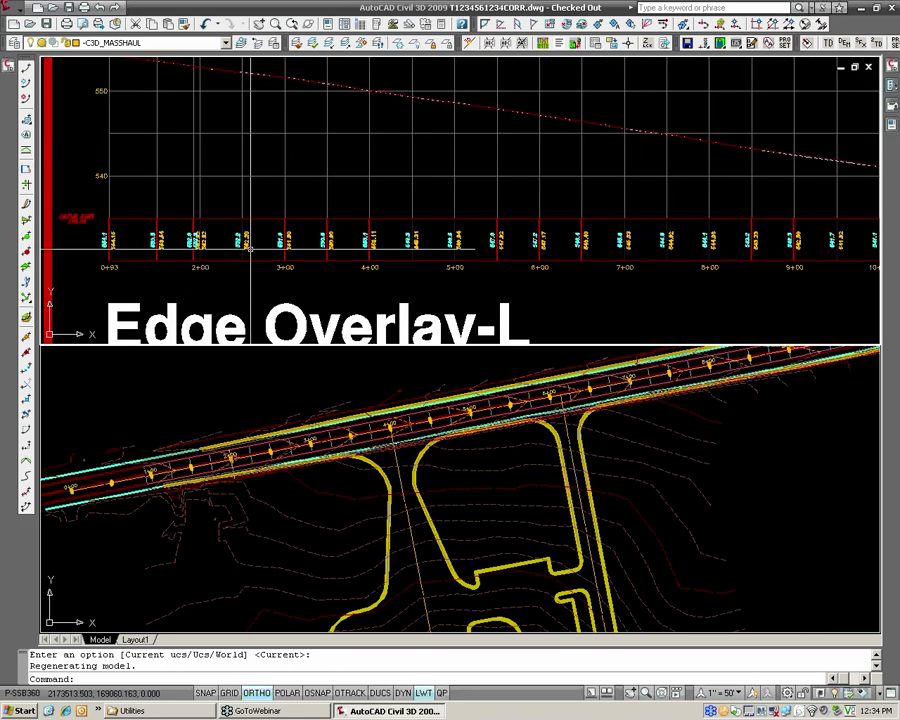
pyautogui.scroll(-5, 212, 258)
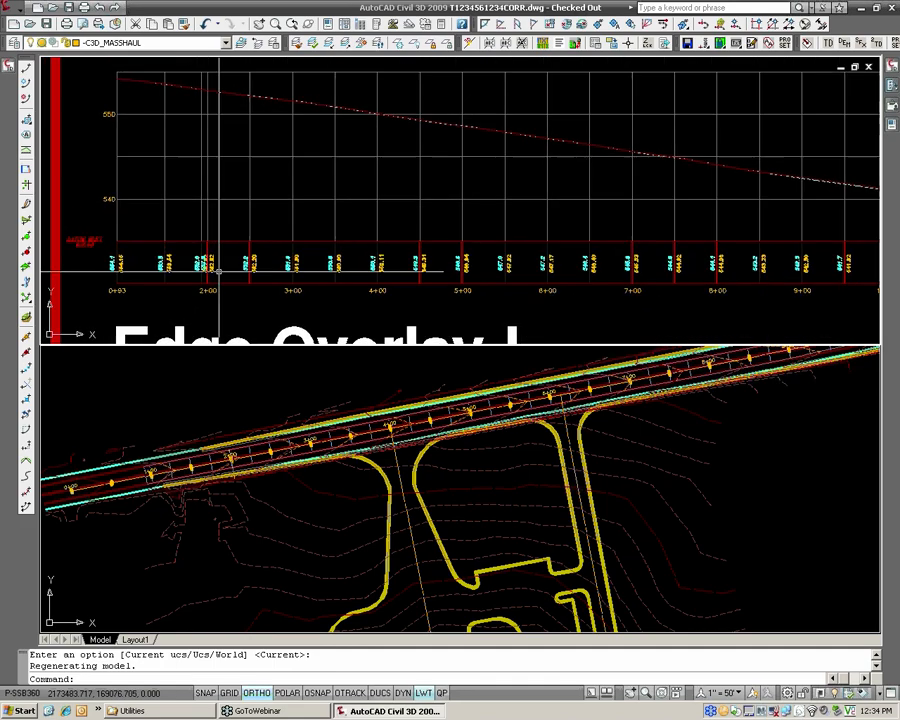
pyautogui.moveTo(216, 262)
pyautogui.mouseDown(button='middle')
pyautogui.moveTo(222, 282)
pyautogui.moveTo(214, 252)
pyautogui.moveTo(216, 275)
pyautogui.mouseUp(button='middle')
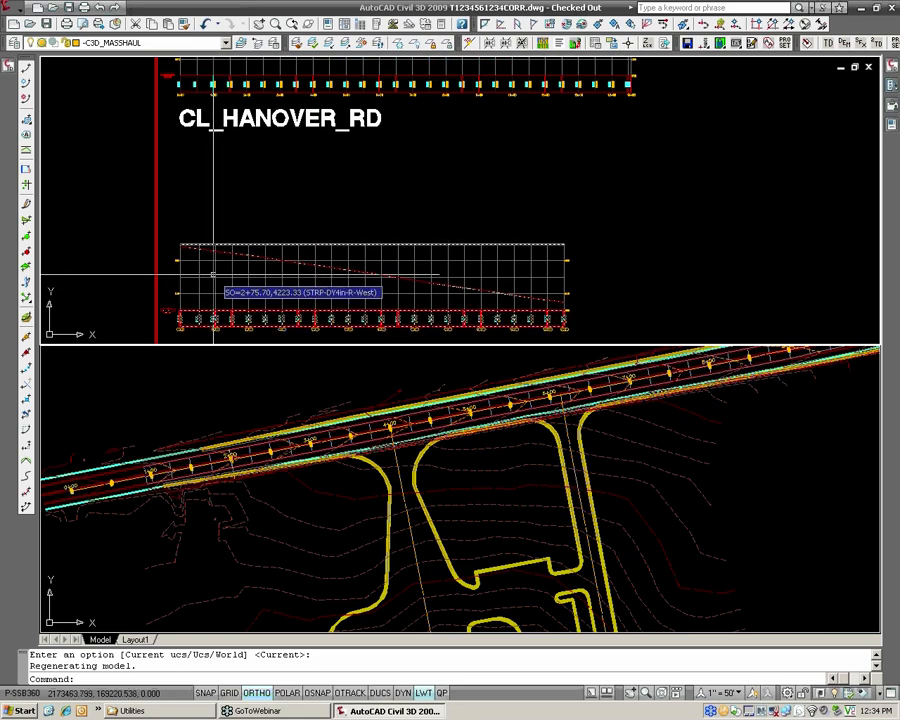
# Identify the two edge overlay alignments on either side of the centerline near station 2+00 in plan, then clear the selection.
pyautogui.scroll(6, 218, 455)
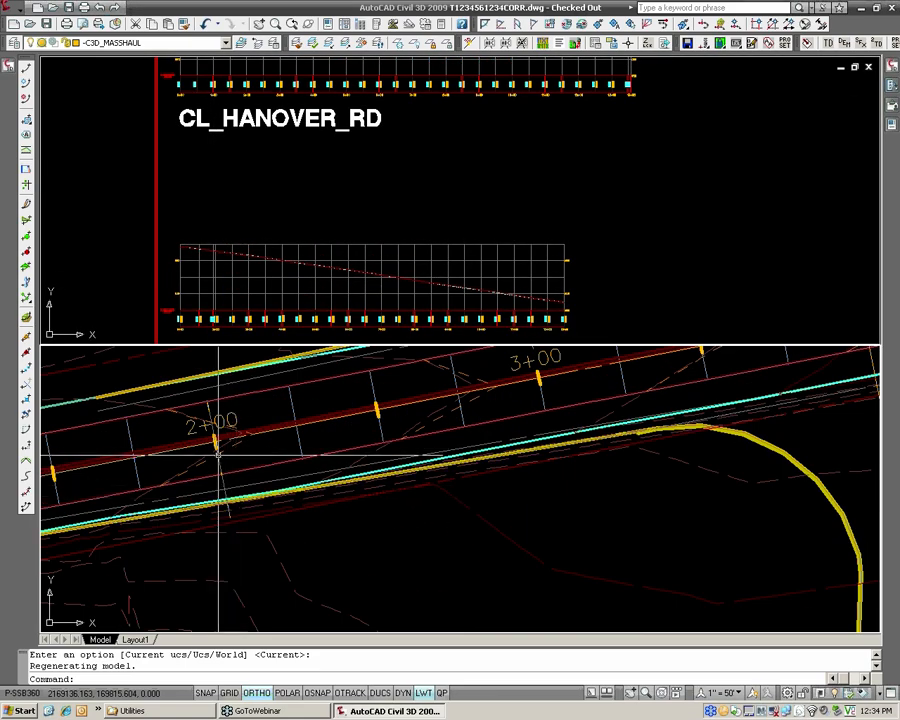
pyautogui.click(212, 401)
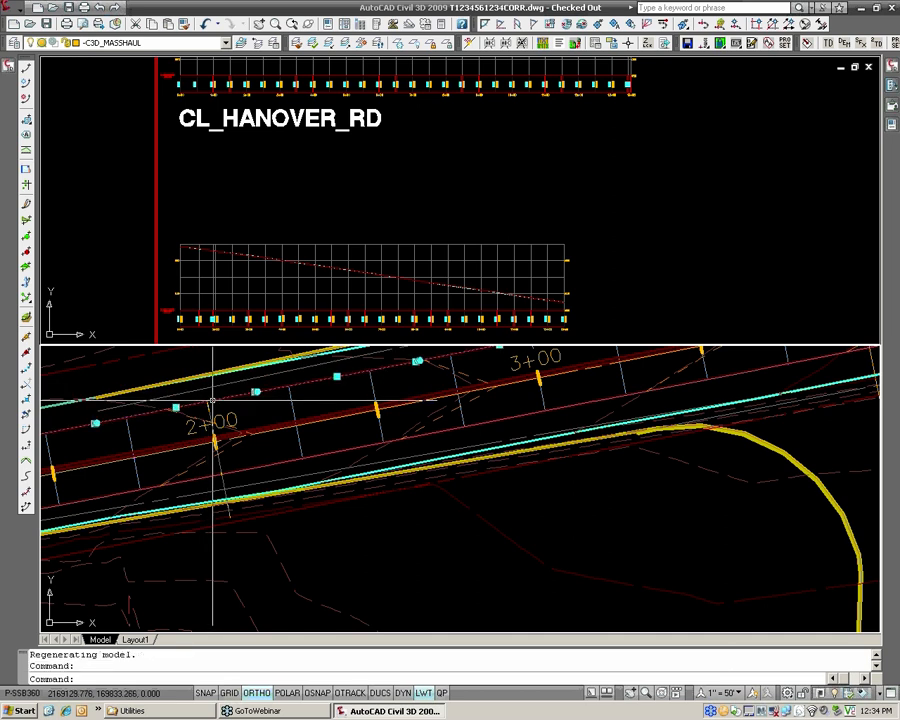
pyautogui.click(221, 466)
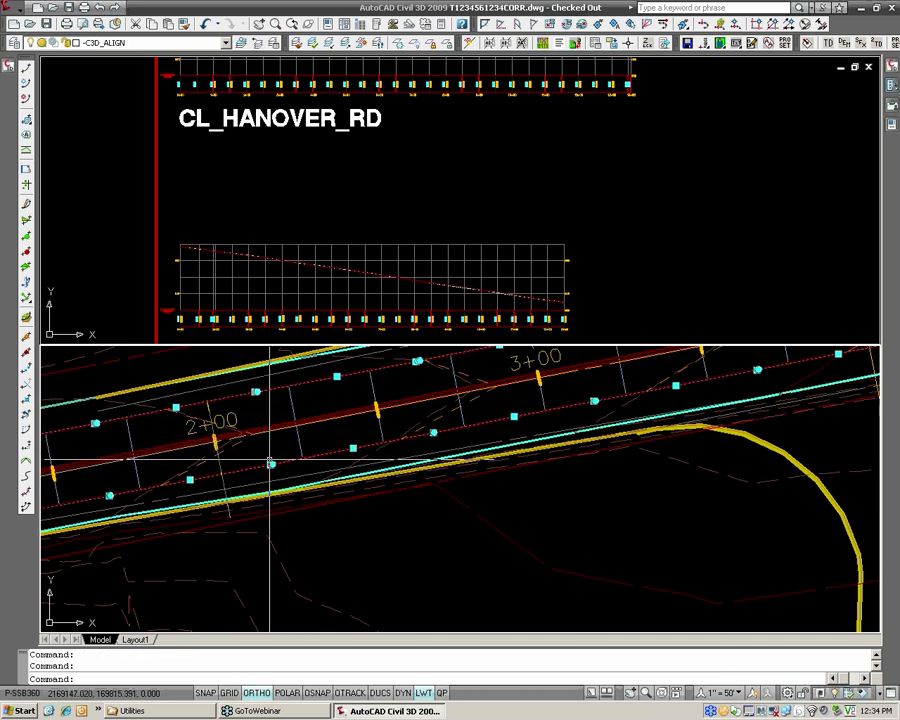
pyautogui.press('Escape')
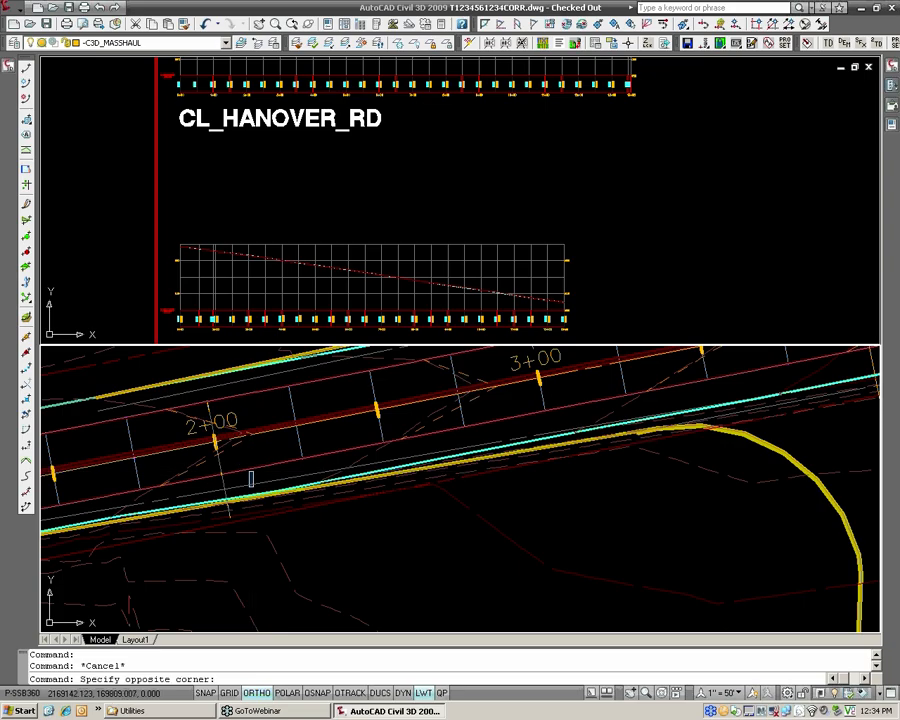
# Review the station equation in the Station Control settings of the Edge Overlay-R alignment's properties, closing them without applying changes.
pyautogui.click(250, 466)
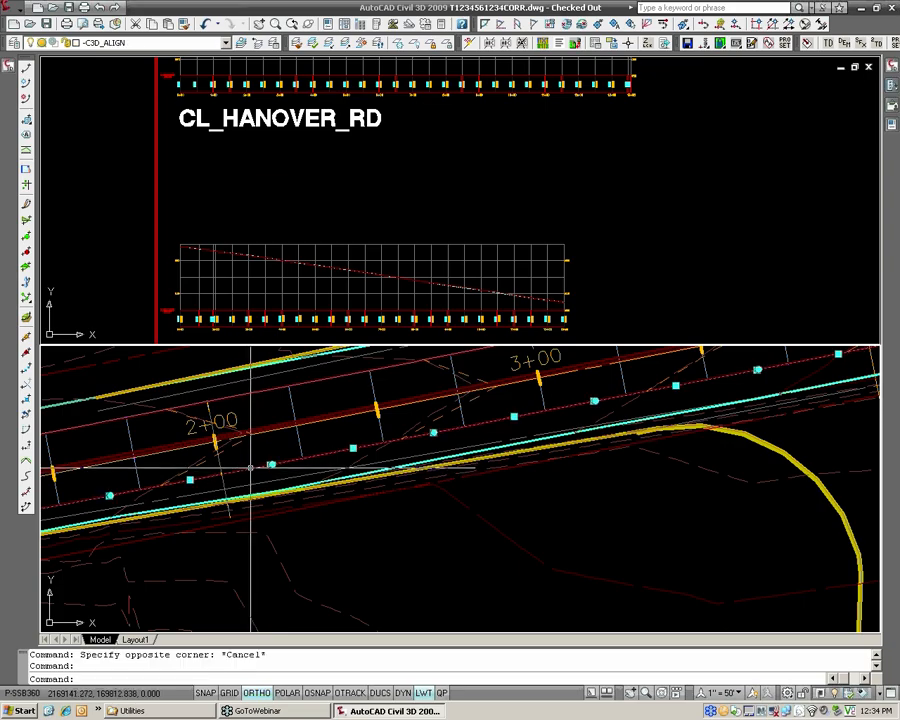
pyautogui.rightClick(250, 466)
pyautogui.click(302, 355)
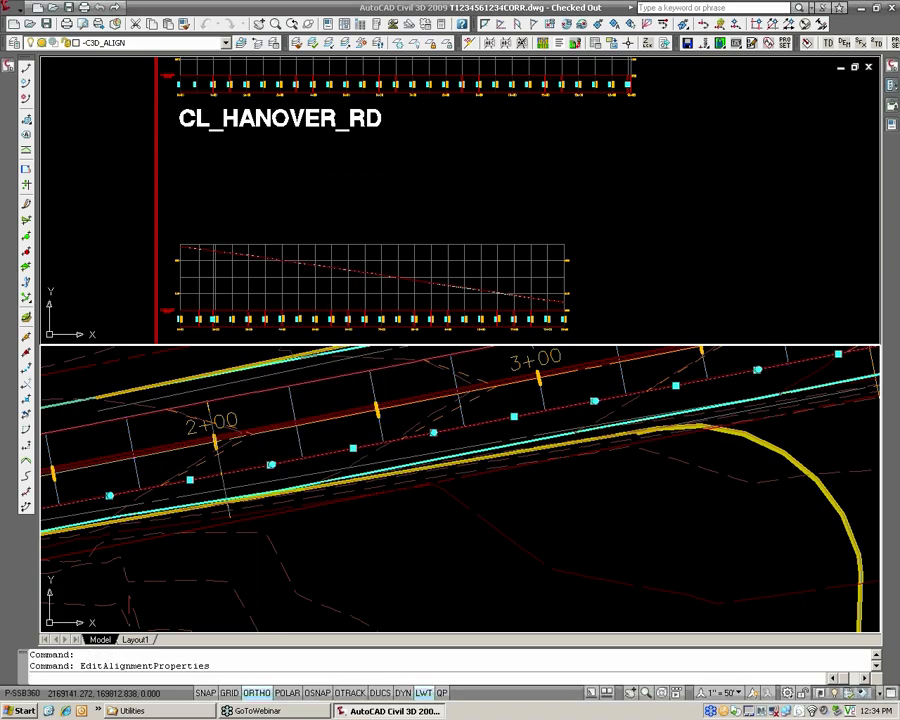
pyautogui.click(198, 312)
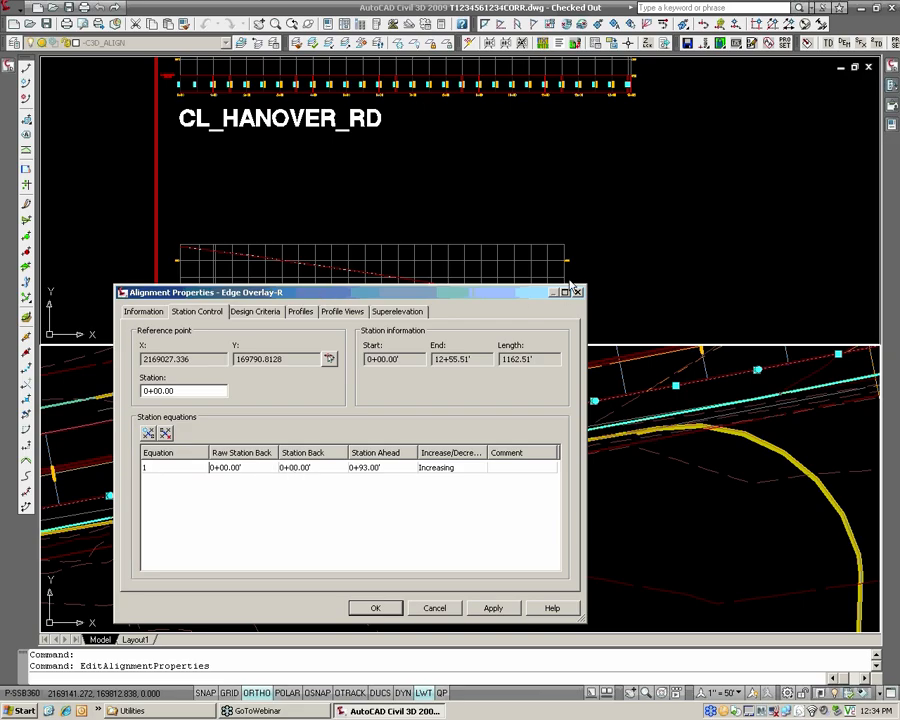
pyautogui.moveTo(322, 294); pyautogui.dragTo(572, 281)
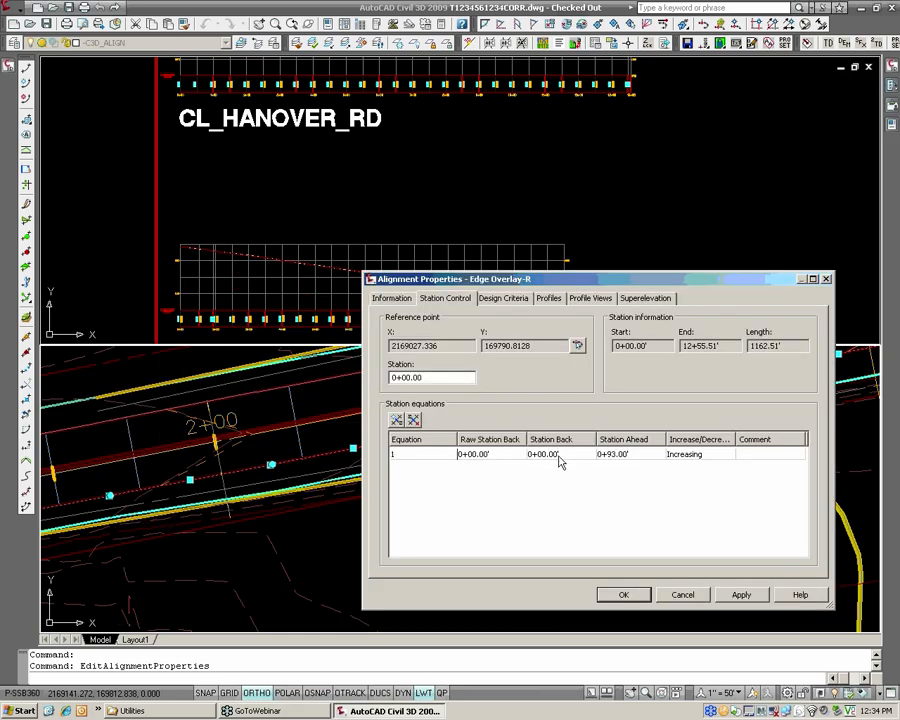
pyautogui.click(620, 462)
pyautogui.click(676, 591)
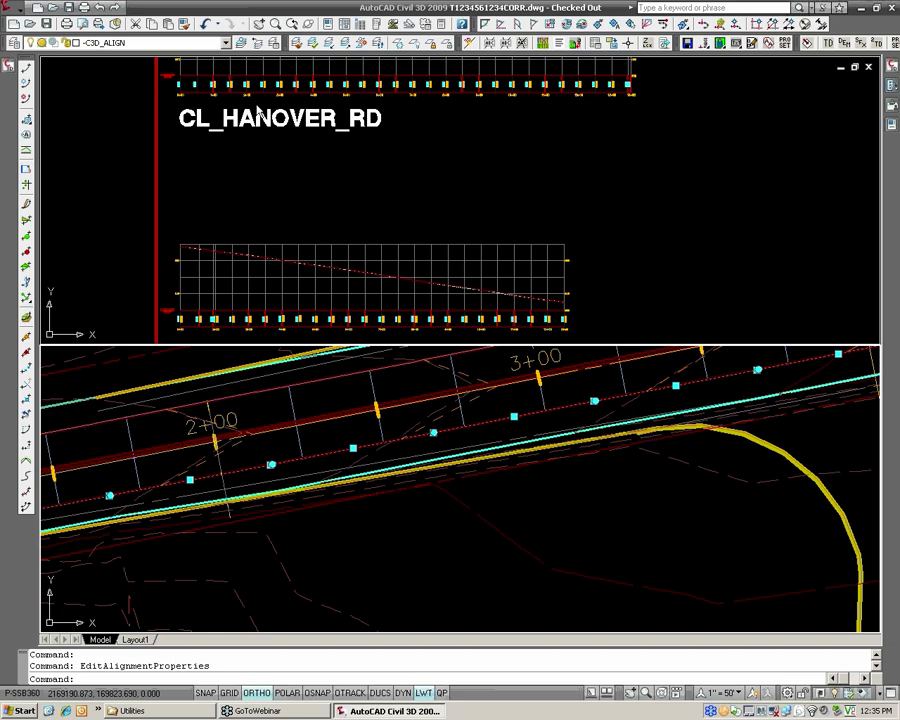
# Compare the Edge Overlay-L and Edge Overlay-R profile views and their stationing near 2+00, then clear the alignment selection.
pyautogui.click(279, 153)
pyautogui.moveTo(279, 153); pyautogui.dragTo(304, 370, button='middle')
pyautogui.scroll(2, 322, 335)
pyautogui.scroll(2, 277, 209)
pyautogui.scroll(2, 307, 187)
pyautogui.scroll(2, 299, 163)
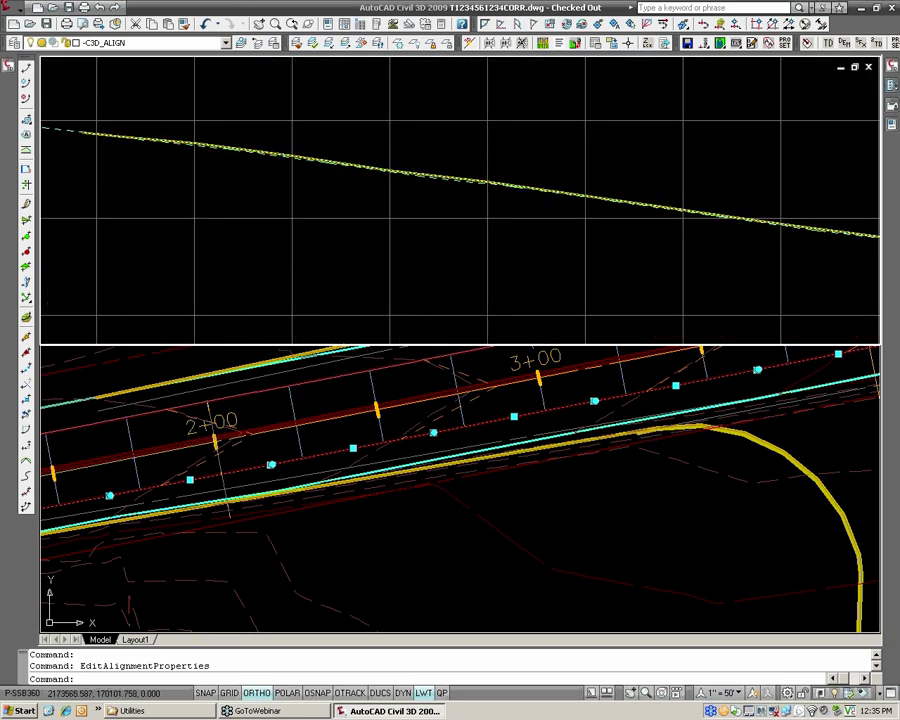
pyautogui.scroll(-4, 297, 154)
pyautogui.moveTo(299, 158); pyautogui.dragTo(303, 121, button='middle')
pyautogui.moveTo(305, 305); pyautogui.dragTo(299, 100, button='middle')
pyautogui.scroll(6, 285, 160)
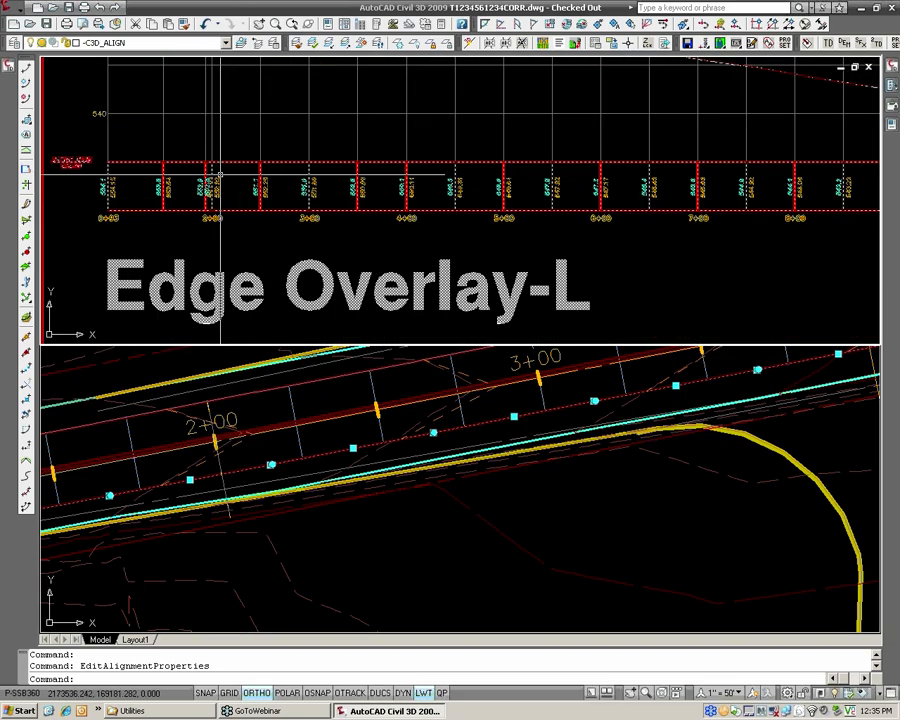
pyautogui.scroll(-5, 288, 161)
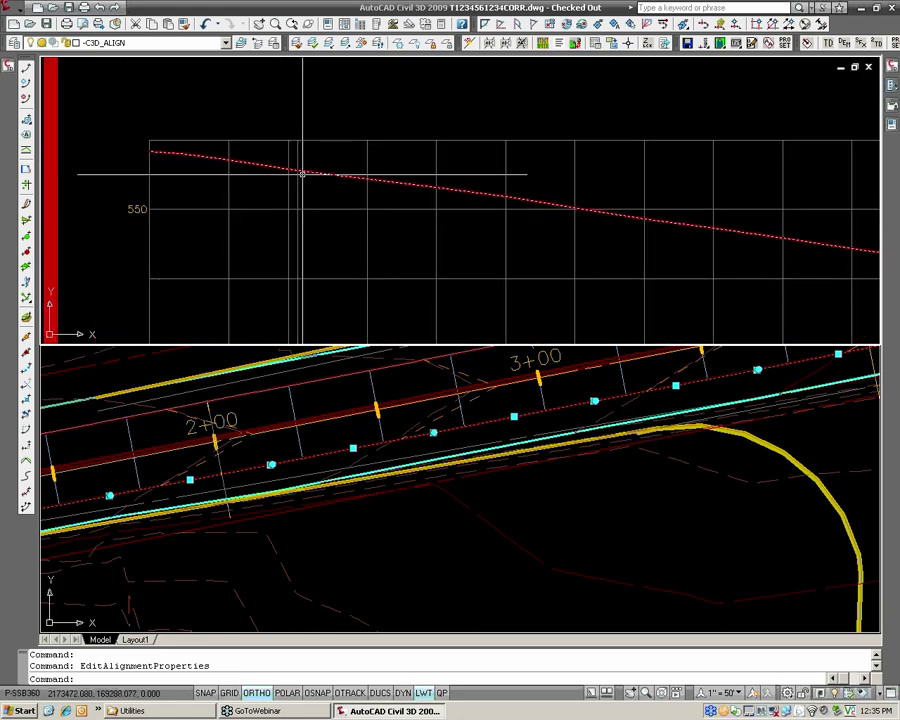
pyautogui.moveTo(285, 130); pyautogui.dragTo(279, 61, button='middle')
pyautogui.scroll(3, 273, 173)
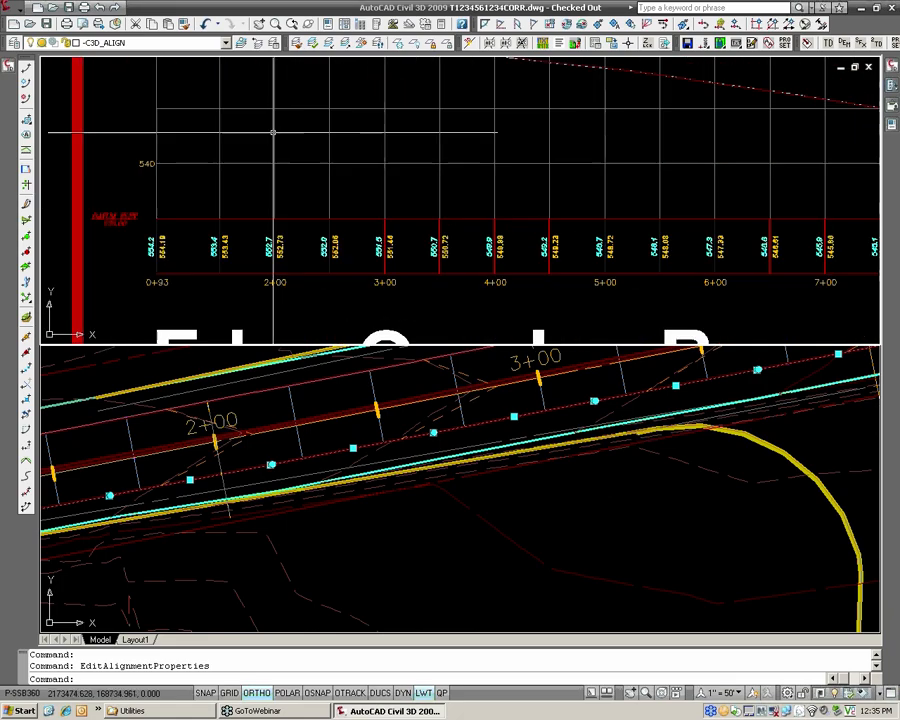
pyautogui.moveTo(273, 133); pyautogui.dragTo(275, 181, button='middle')
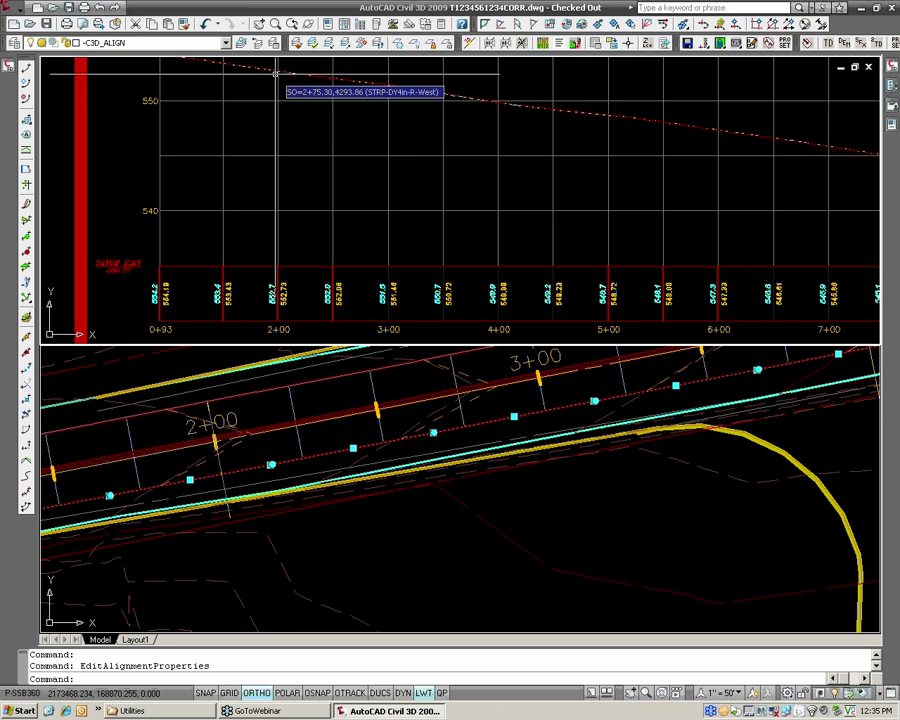
pyautogui.scroll(-2, 276, 73)
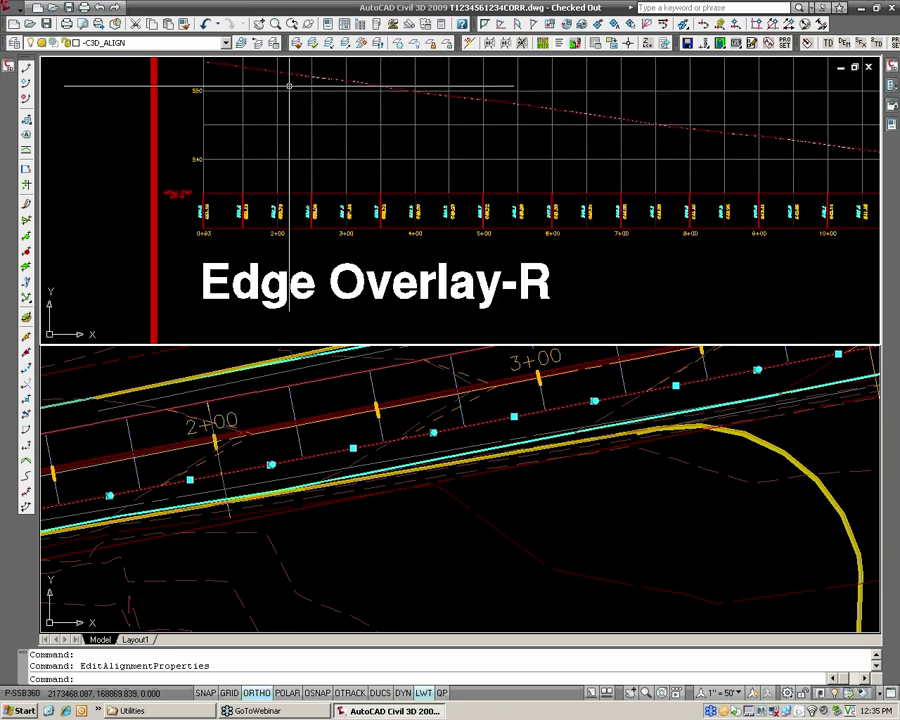
pyautogui.scroll(-4, 289, 86)
pyautogui.press('Escape')
pyautogui.press('Escape')
# Bring the corridor assemblies area into the plan viewport and the road plan into the profile viewport.
pyautogui.click(390, 452)
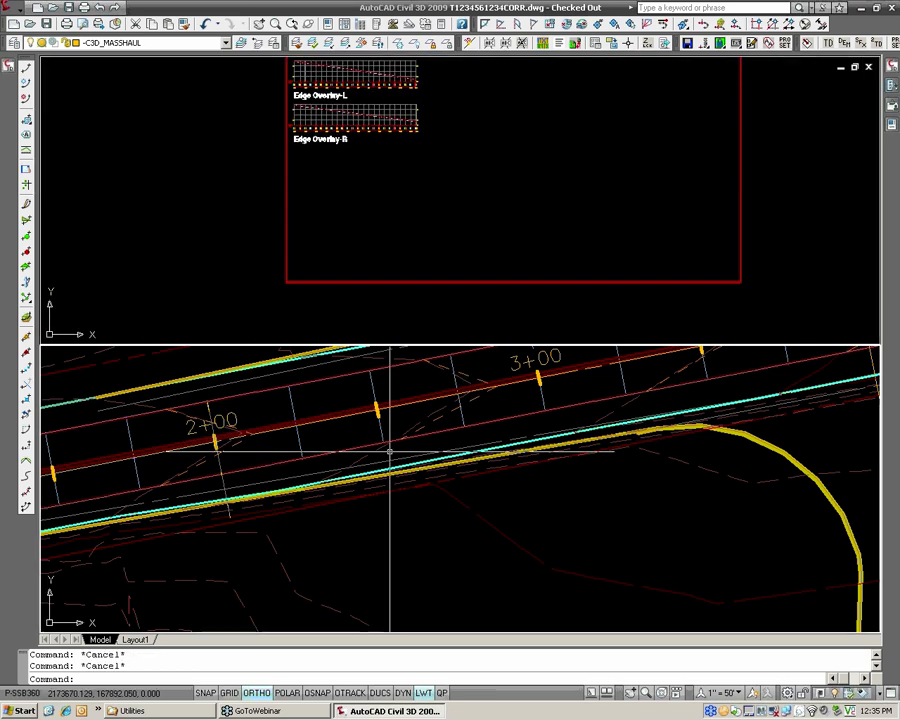
pyautogui.scroll(-12, 390, 452)
pyautogui.moveTo(524, 440); pyautogui.dragTo(259, 487, button='middle')
pyautogui.scroll(4, 450, 464)
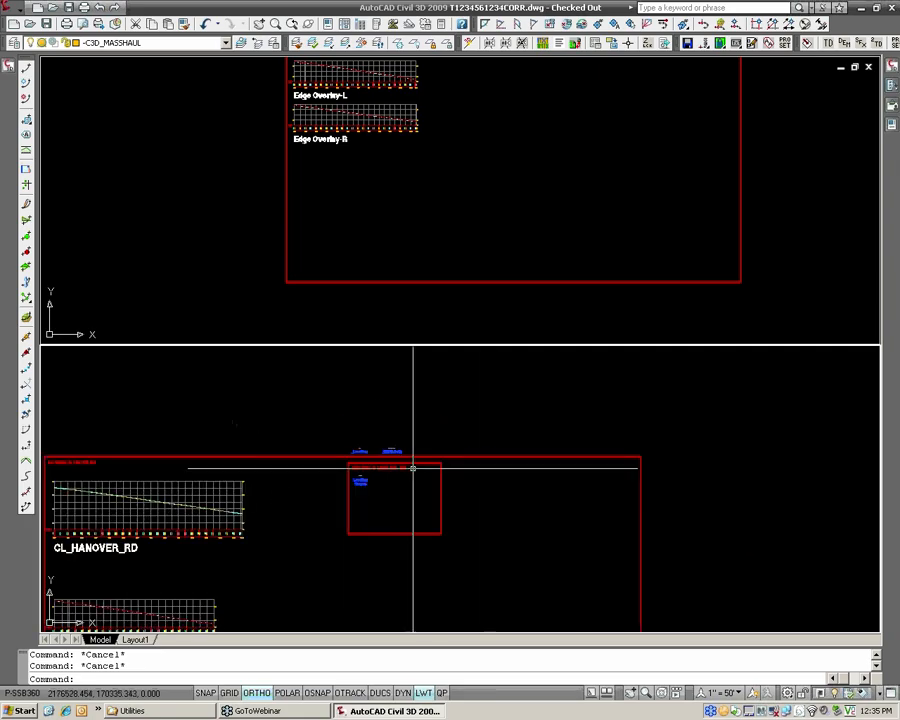
pyautogui.scroll(6, 412, 468)
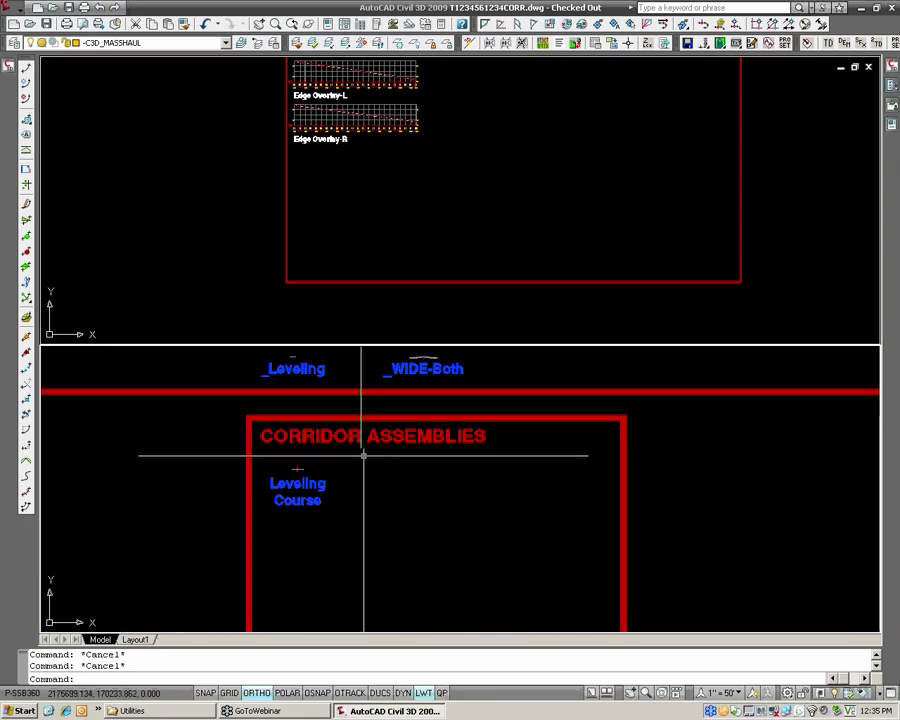
pyautogui.scroll(2, 363, 456)
pyautogui.click(372, 230)
pyautogui.scroll(-7, 370, 227)
pyautogui.scroll(10, 215, 165)
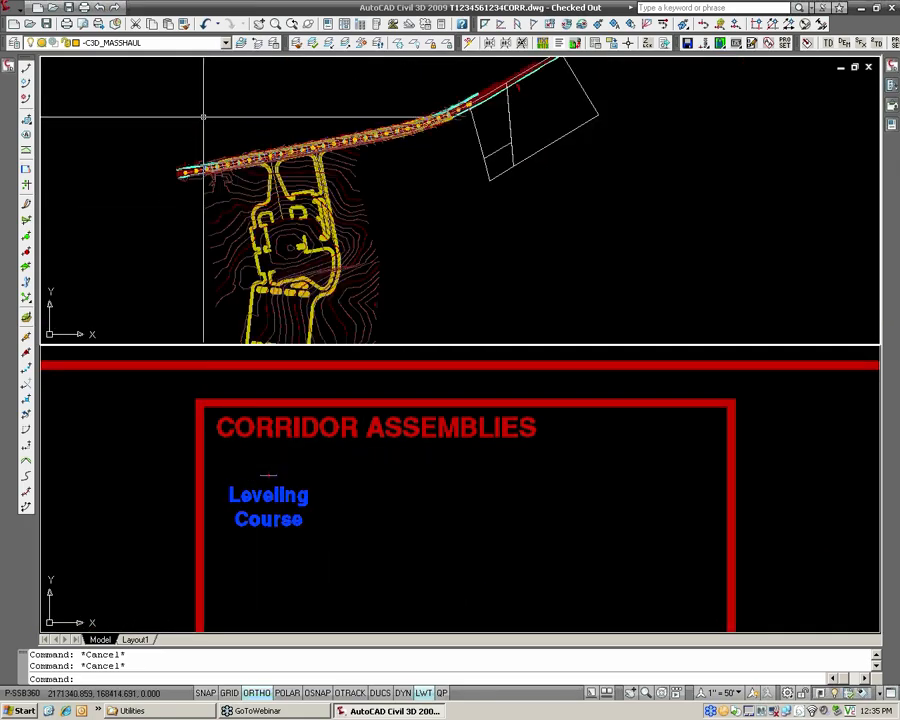
pyautogui.scroll(6, 211, 141)
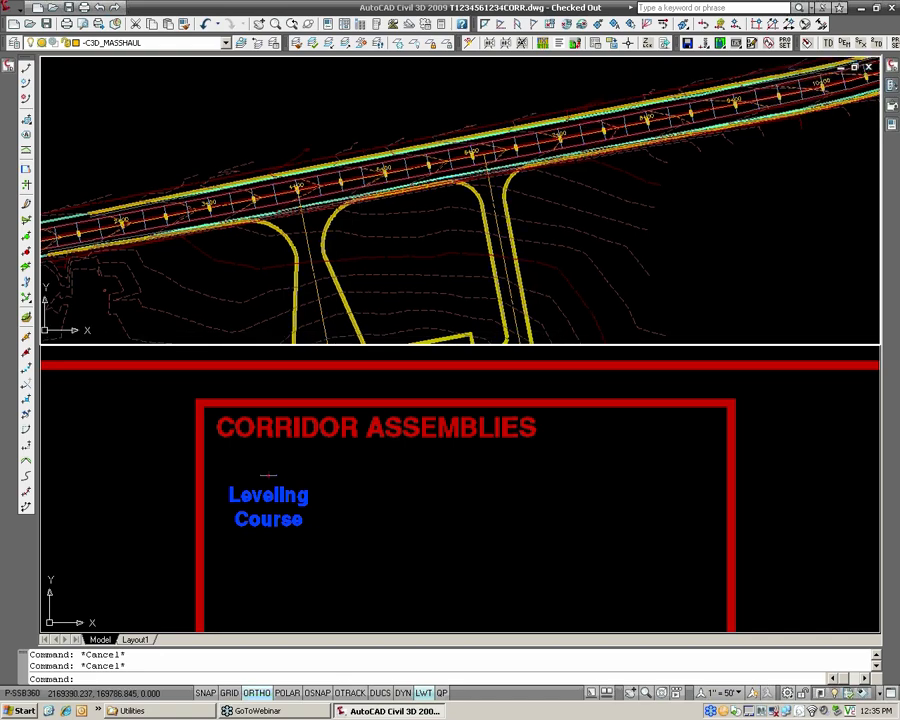
# Create an assembly named WIDENING-bothsides and place its baseline beside the Leveling Course assembly in the corridor assemblies frame.
pyautogui.click(363, 496)
pyautogui.scroll(2, 402, 474)
pyautogui.moveTo(416, 454); pyautogui.dragTo(366, 460, button='middle')
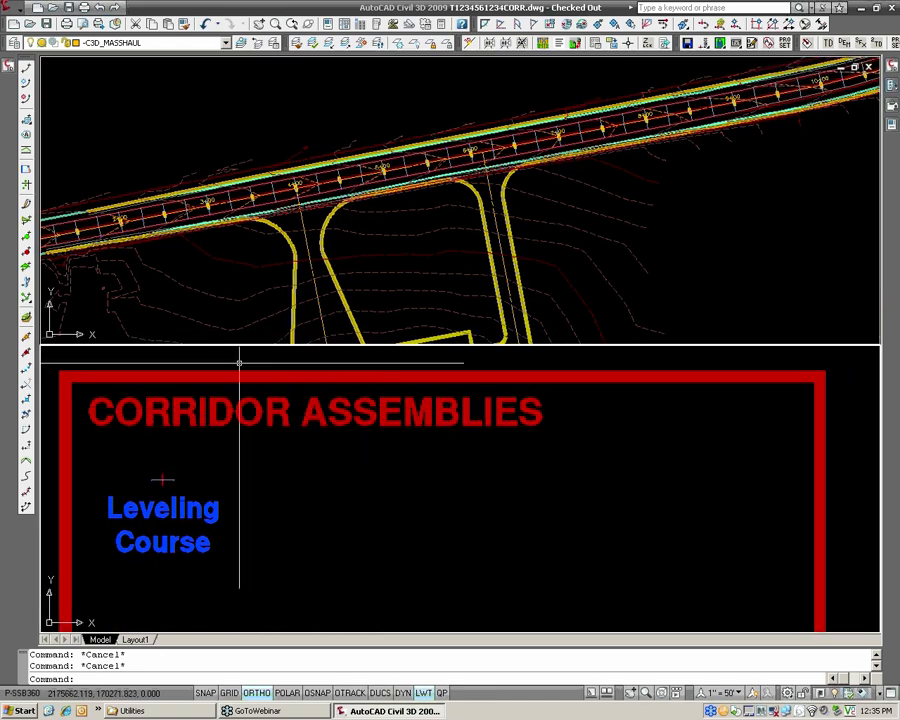
pyautogui.click(10, 7)
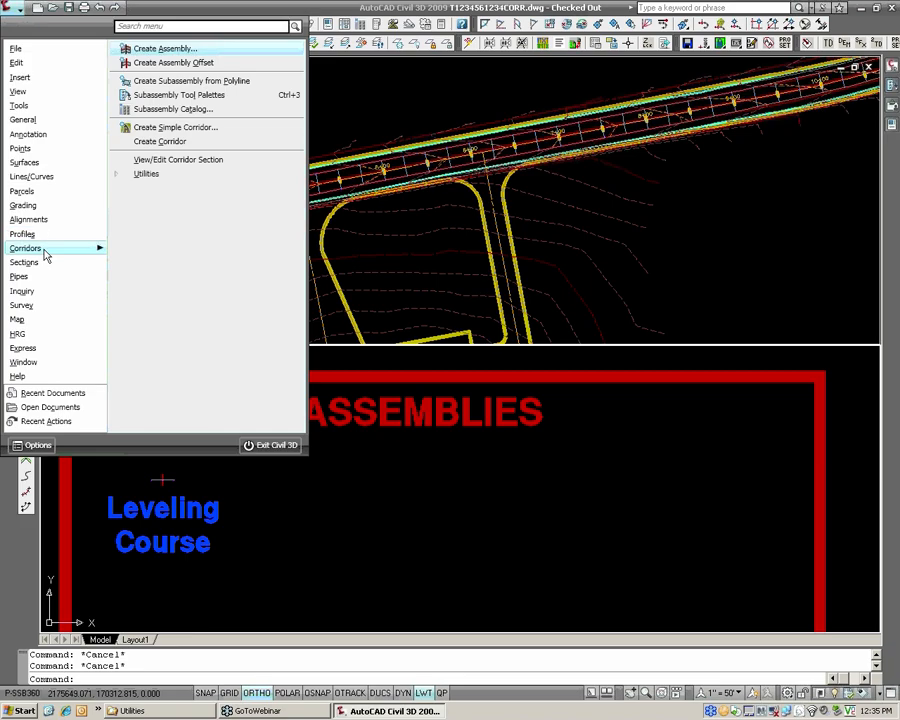
pyautogui.click(158, 49)
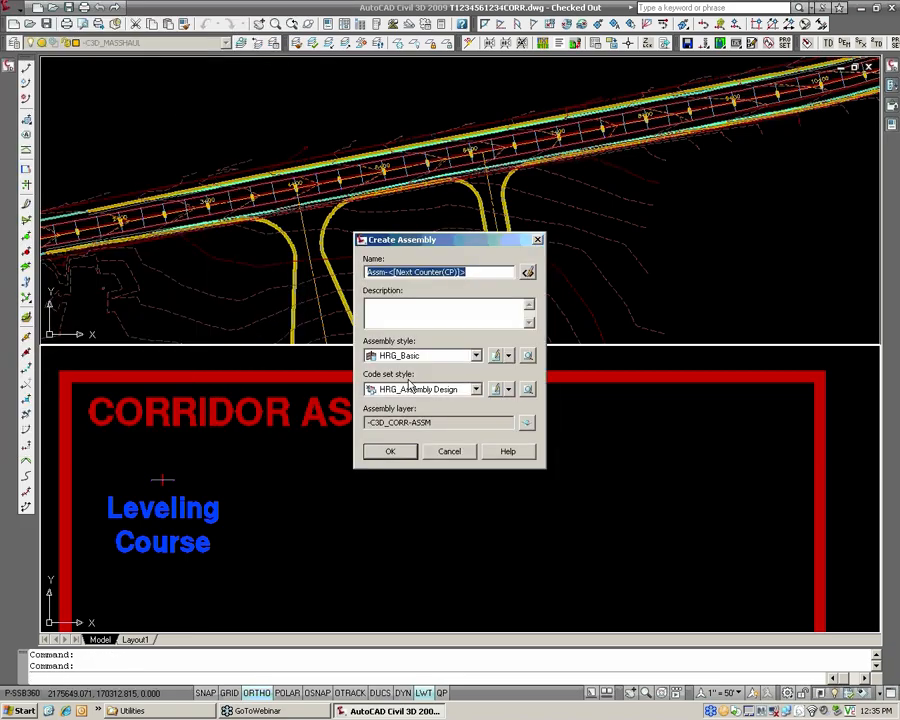
pyautogui.write('WIDENING-bothsides')
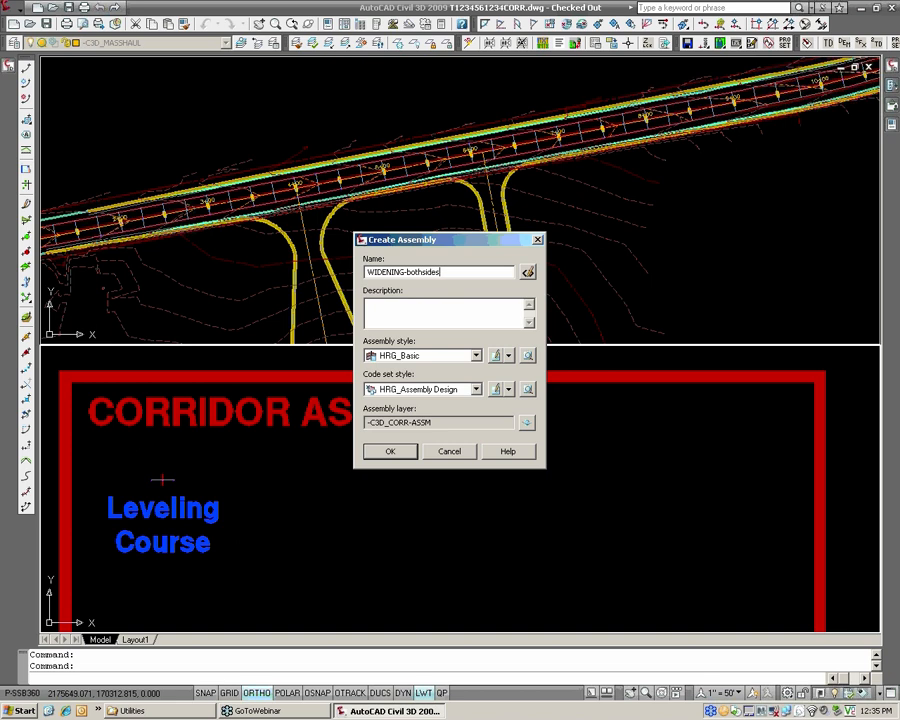
pyautogui.click(391, 456)
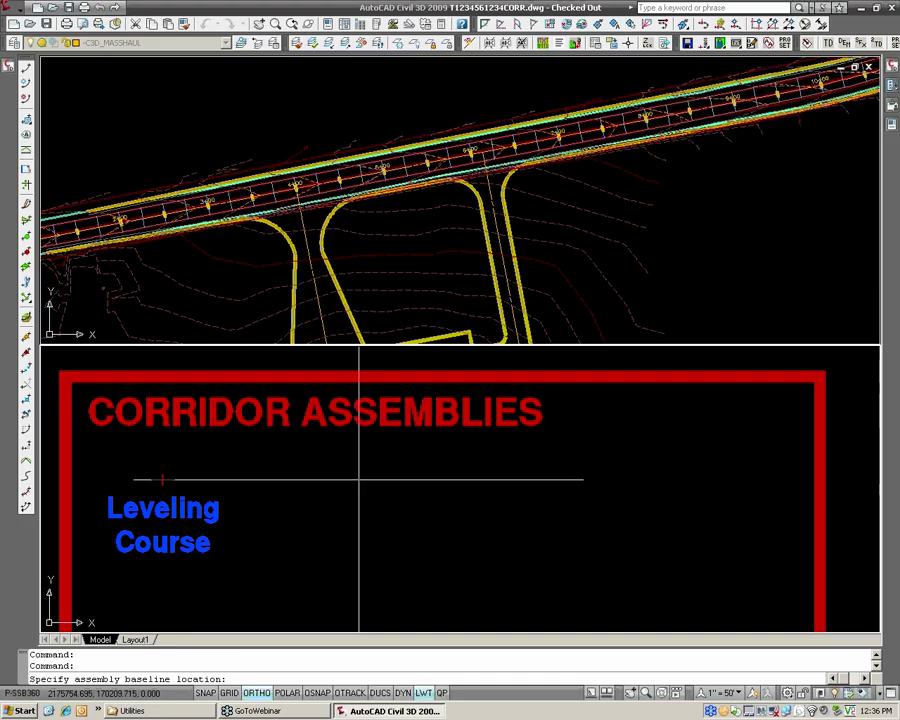
pyautogui.click(359, 480)
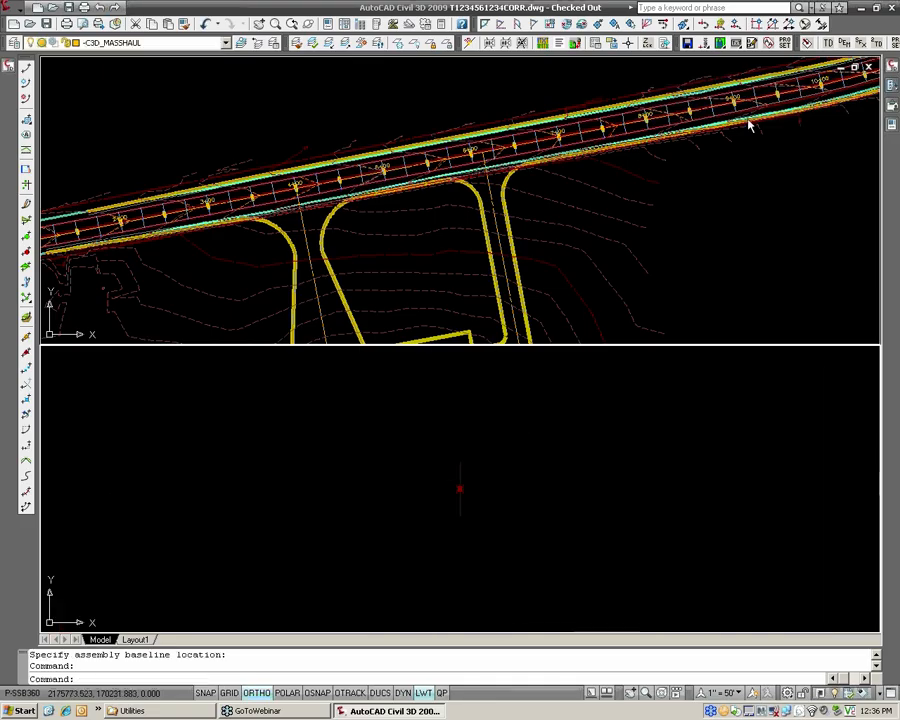
# Look through the imperial Generic, Basic, Roadway, Assemblies and Structures tool palettes for available subassemblies.
pyautogui.click(891, 85)
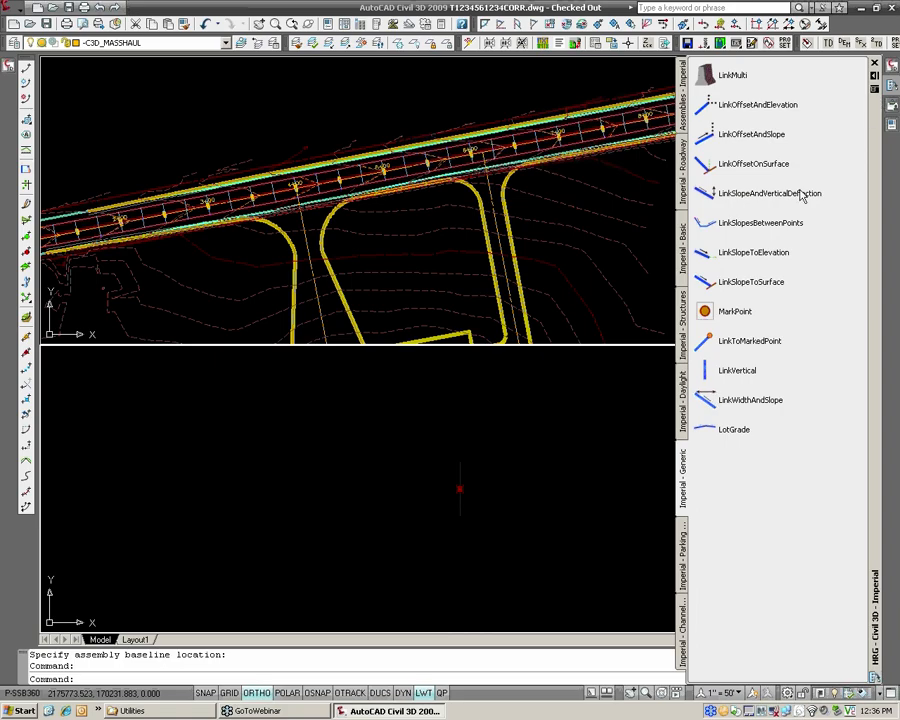
pyautogui.click(683, 245)
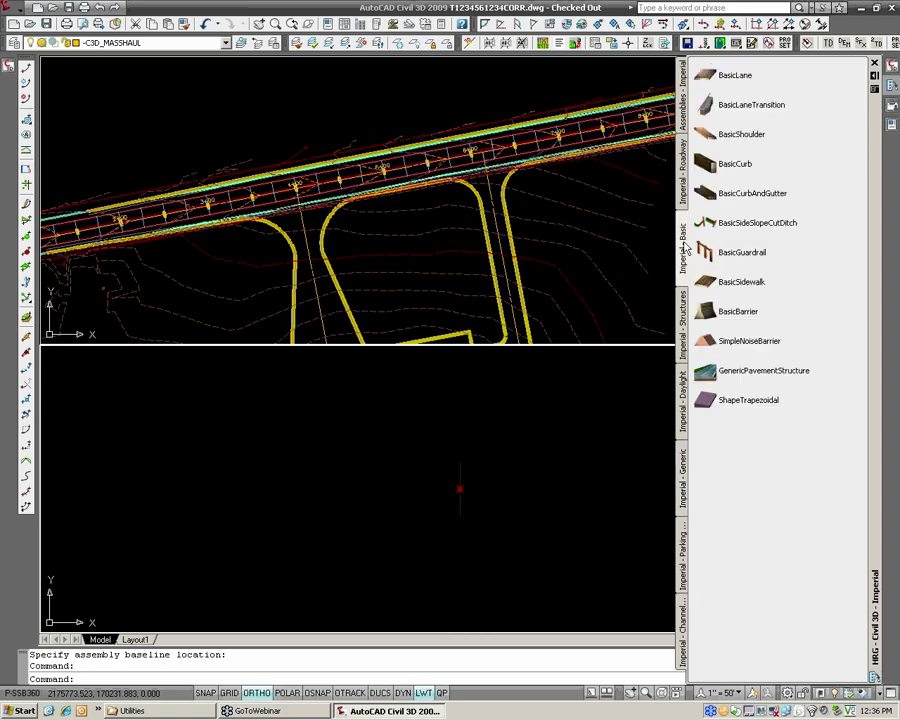
pyautogui.click(684, 198)
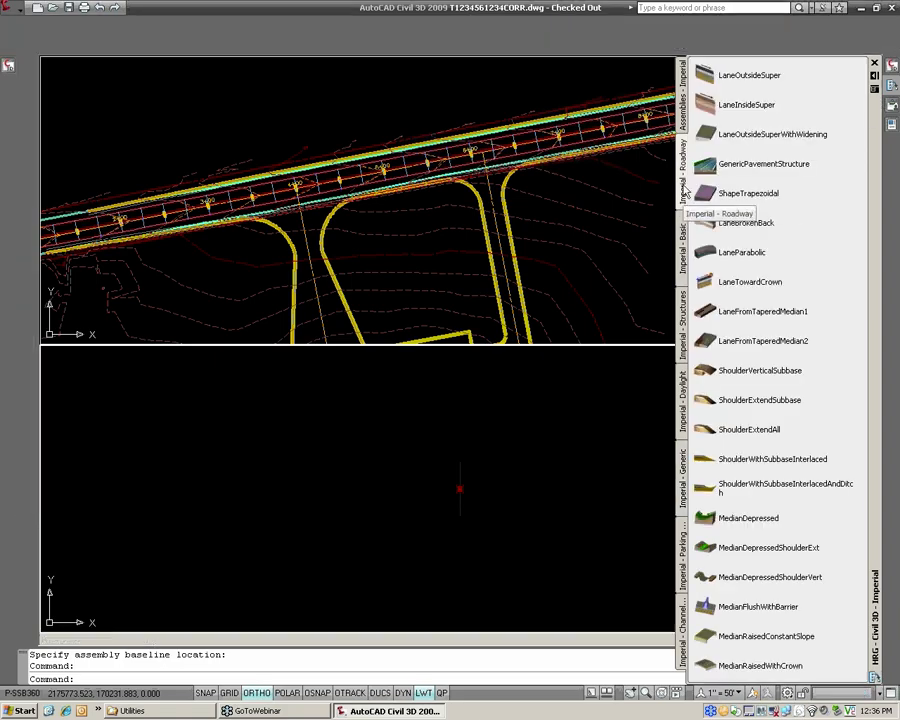
pyautogui.click(685, 118)
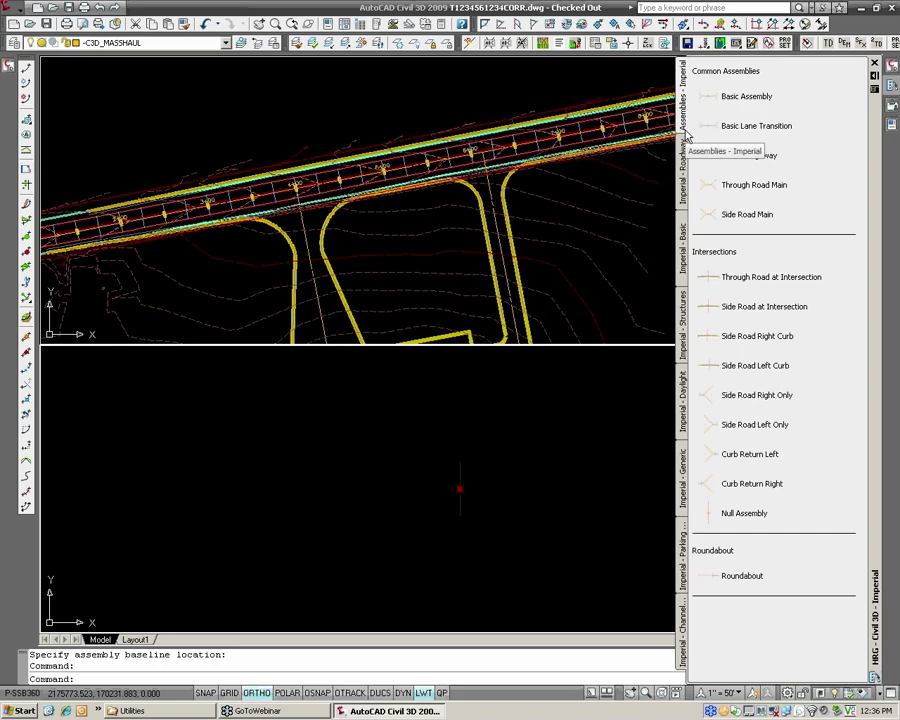
pyautogui.click(684, 160)
pyautogui.click(681, 231)
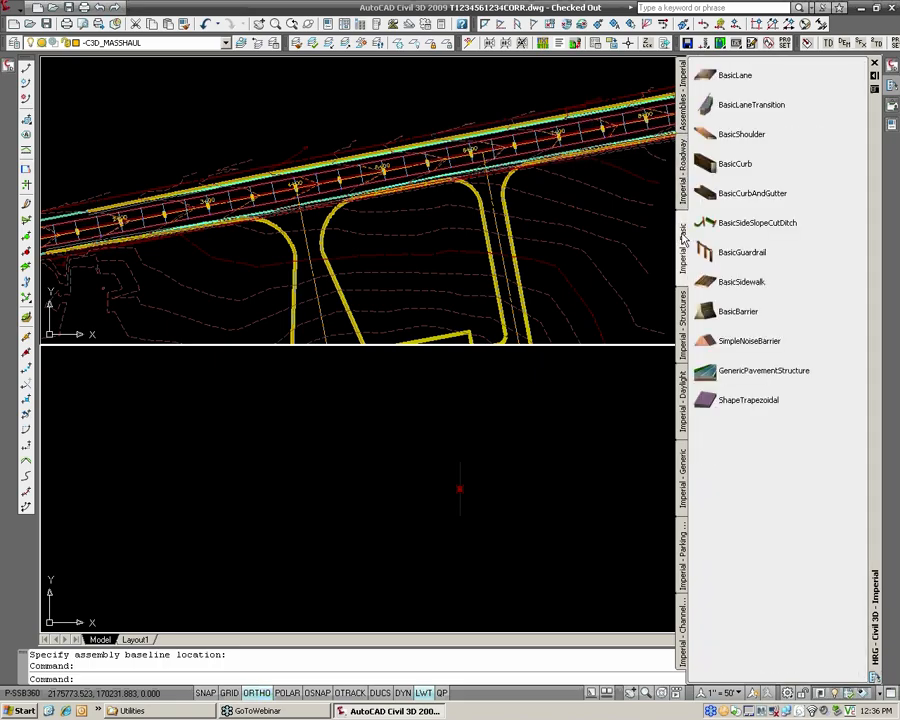
pyautogui.click(683, 322)
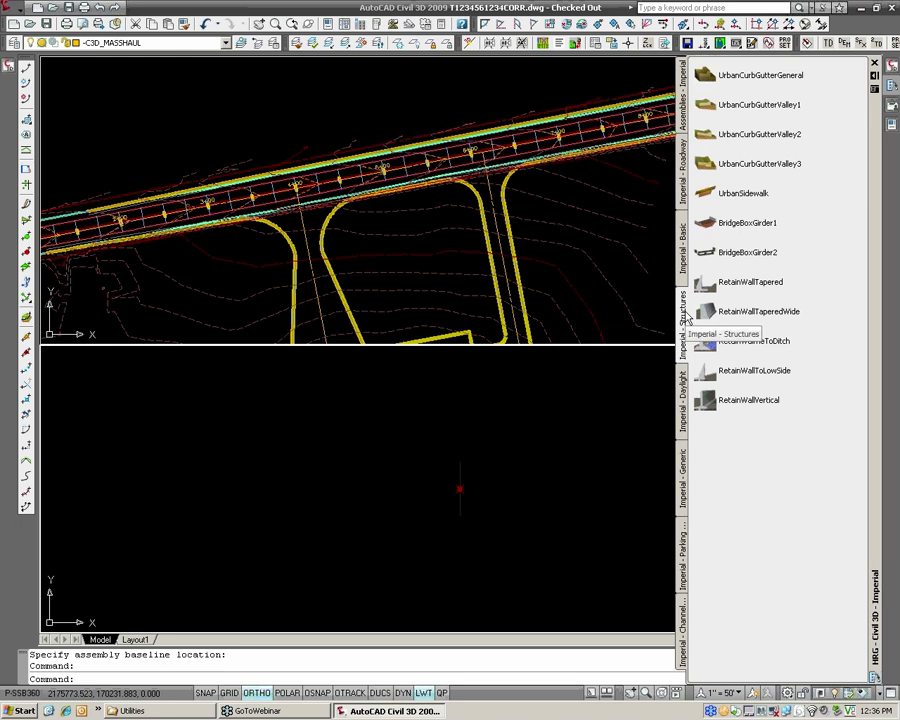
# Open the C3D Imperial Rehab Subassembly Catalog from the imperial corridor modeling catalogs in the subassembly catalog library.
pyautogui.click(14, 11)
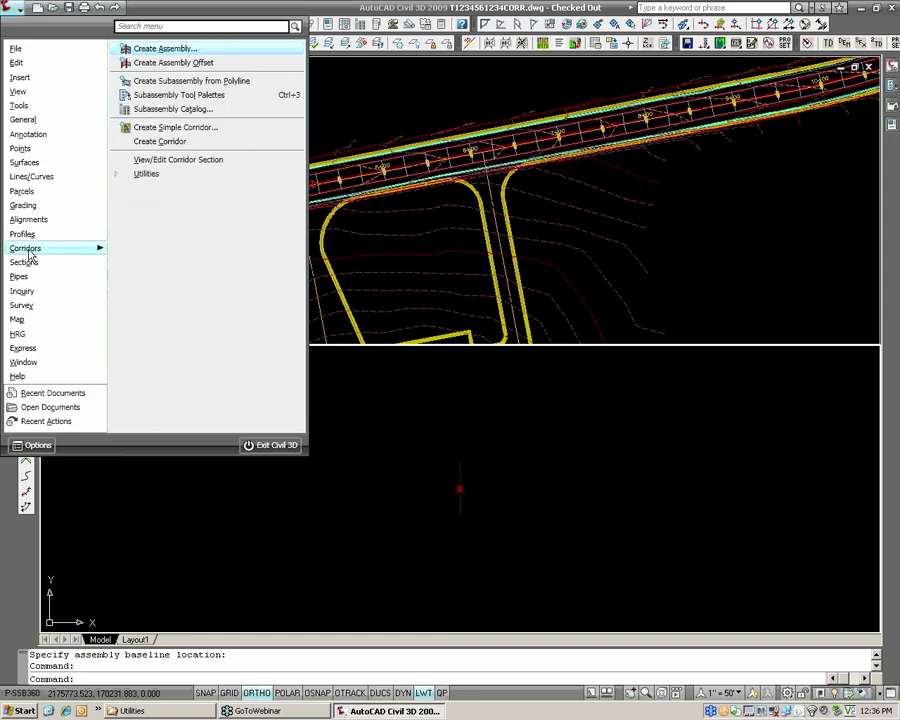
pyautogui.click(188, 113)
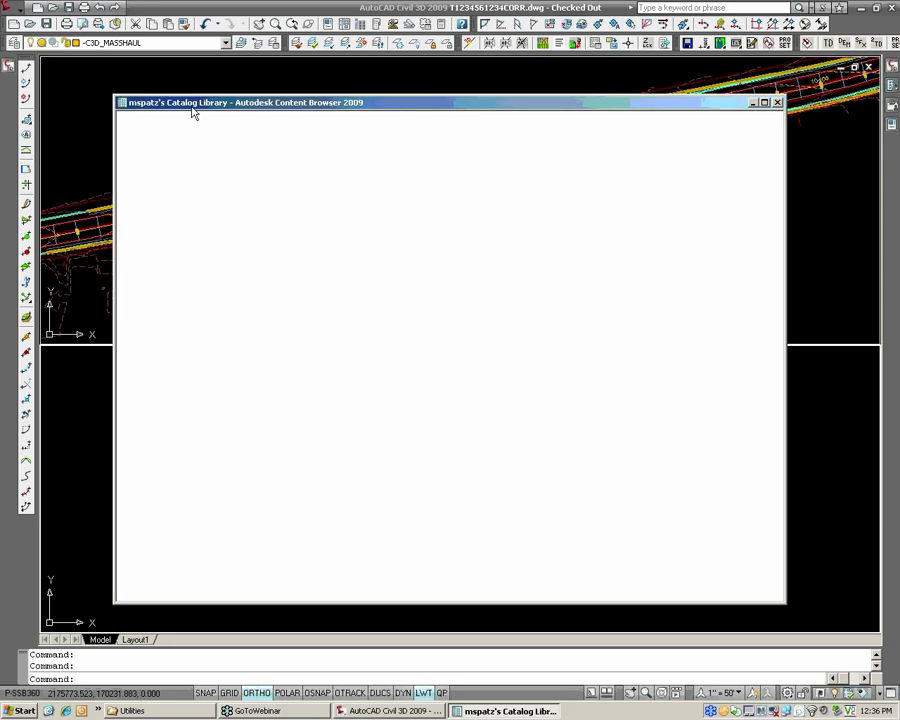
pyautogui.doubleClick(224, 102)
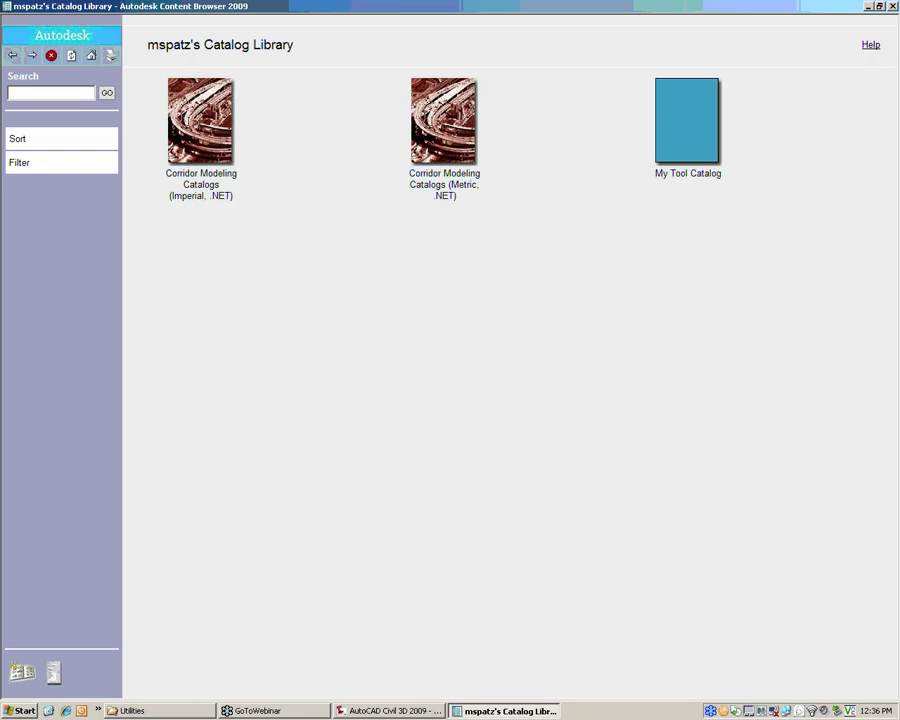
pyautogui.click(200, 163)
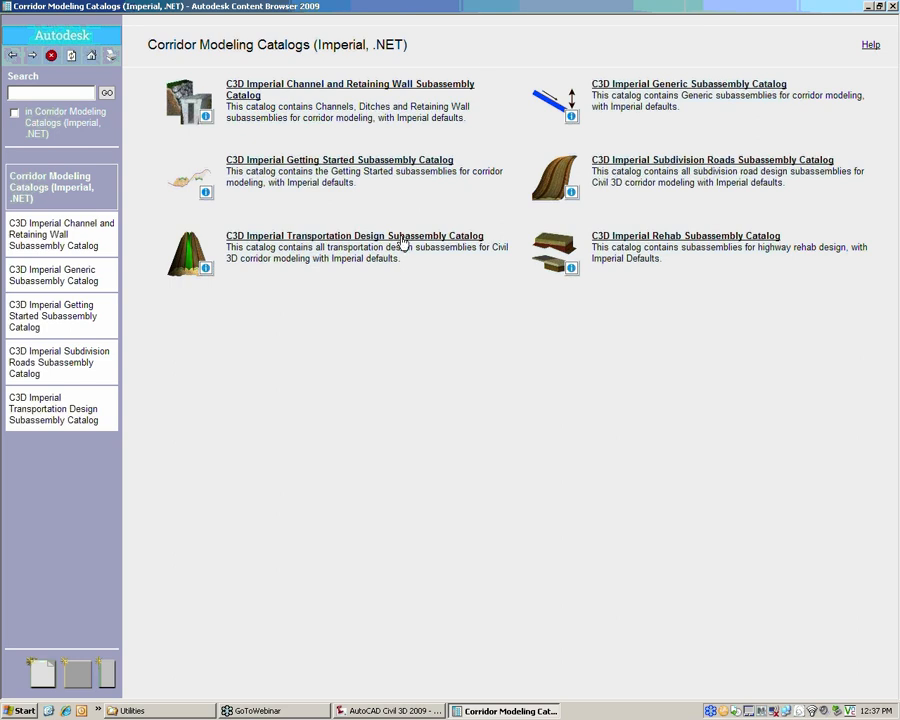
pyautogui.click(624, 238)
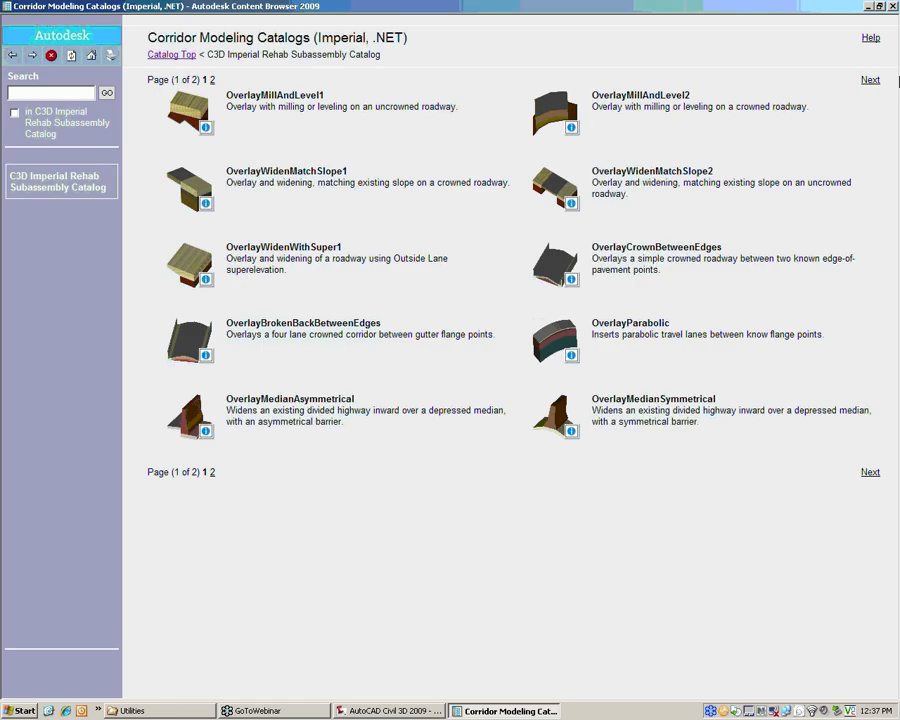
# Review the overlay and widening subassemblies on both pages of the Rehab catalog, including OverlayMillAndLevel2, then close the catalog browser.
pyautogui.click(871, 81)
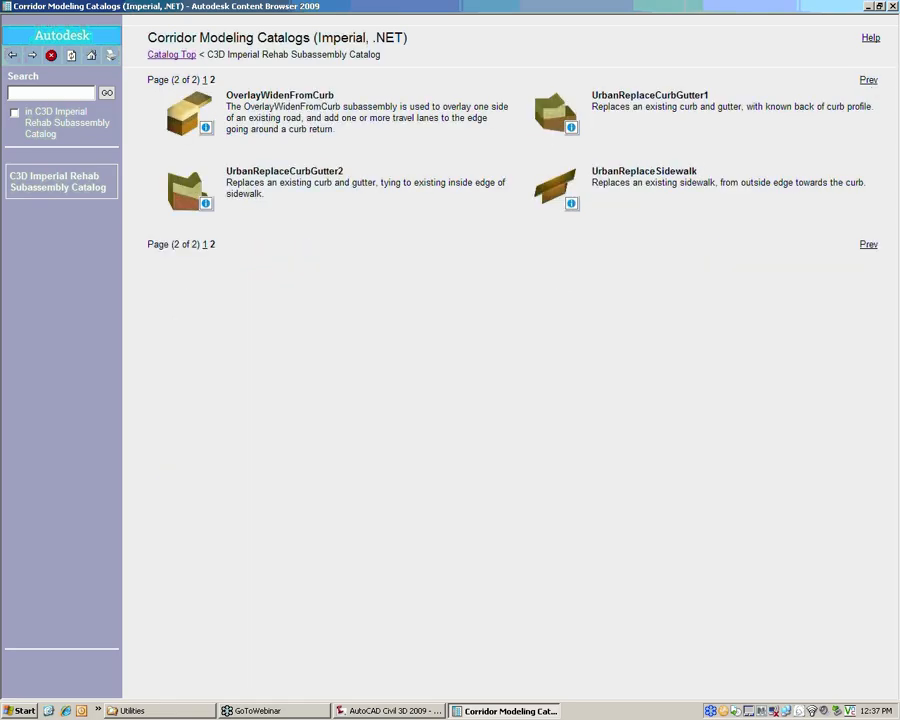
pyautogui.click(205, 245)
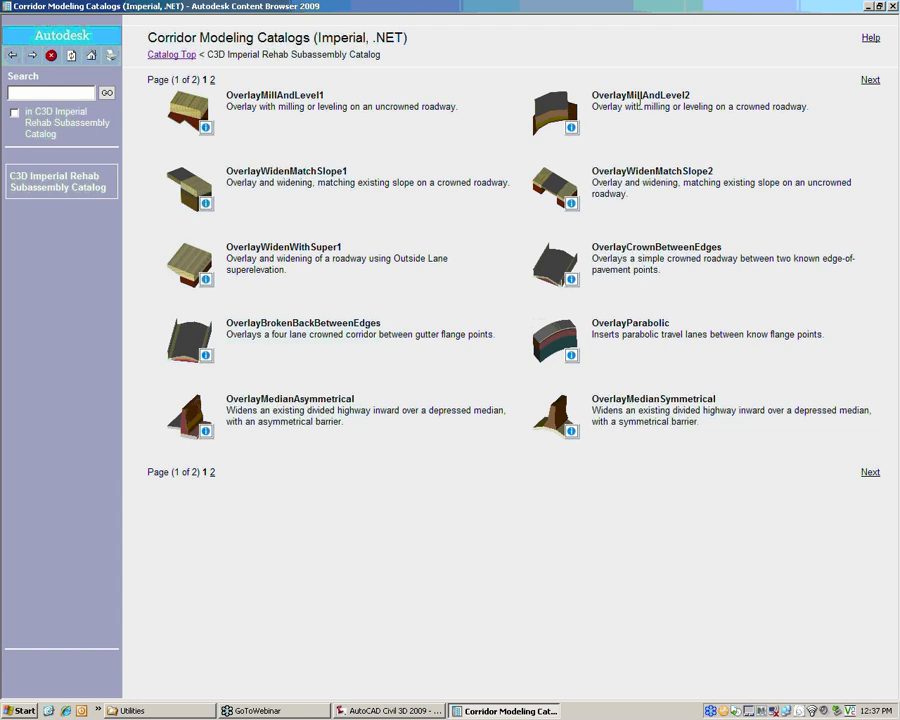
pyautogui.click(694, 94)
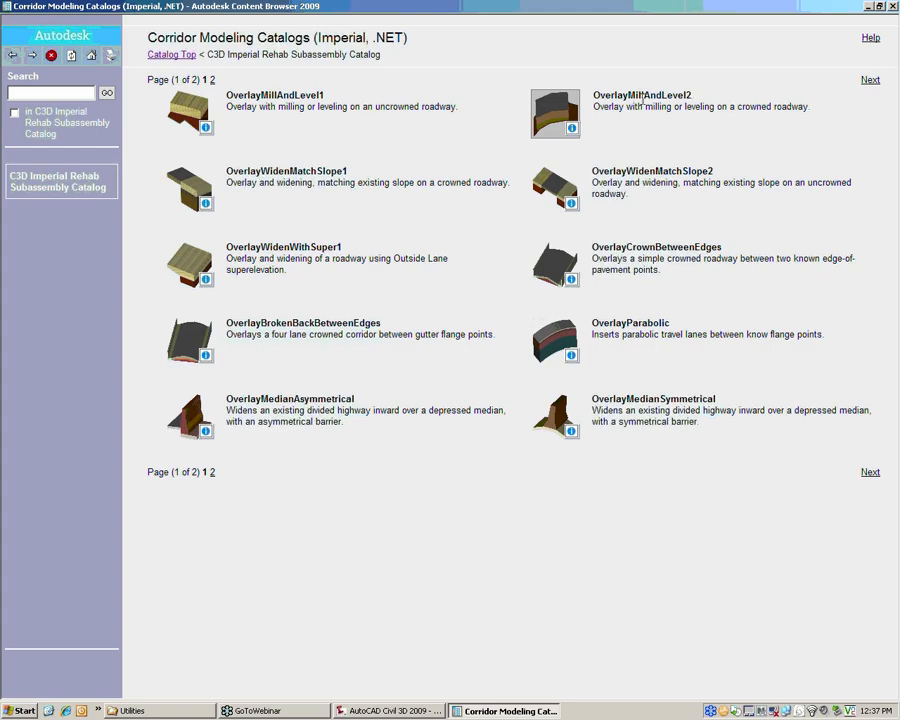
pyautogui.rightClick(566, 113)
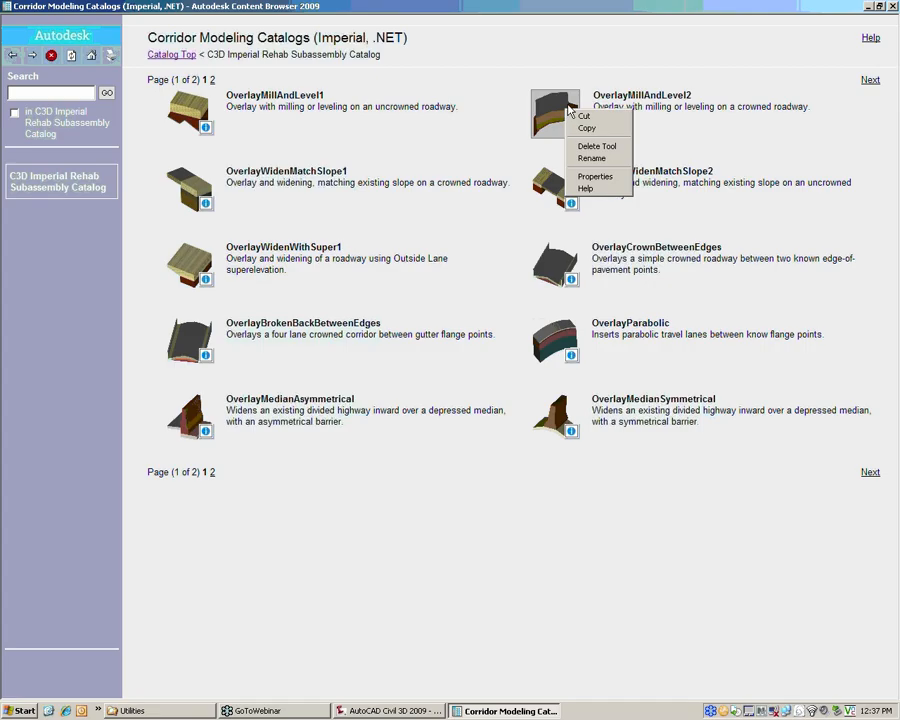
pyautogui.click(680, 116)
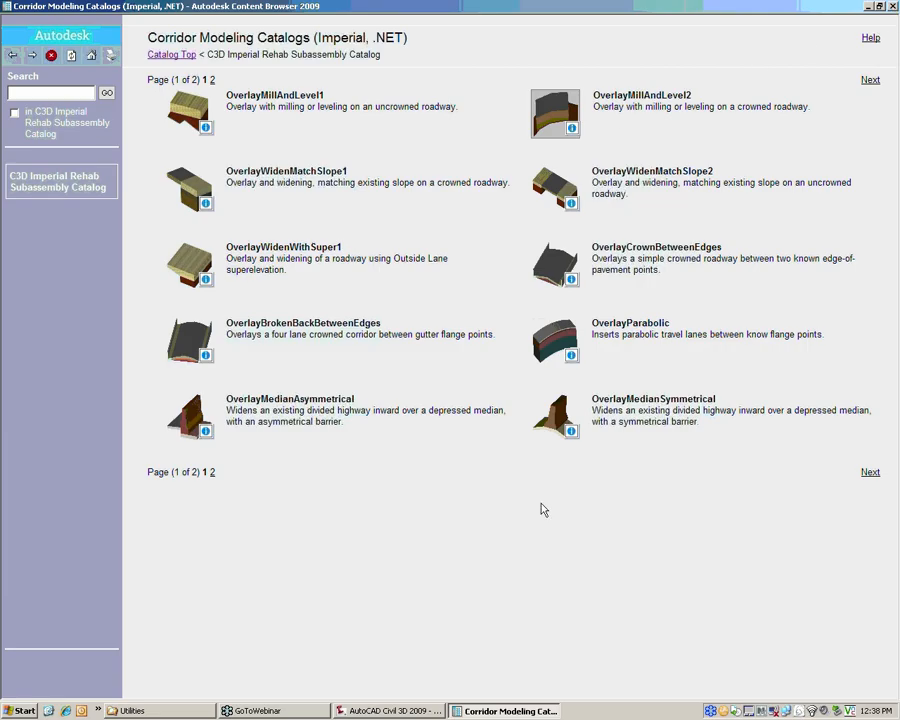
pyautogui.click(207, 266)
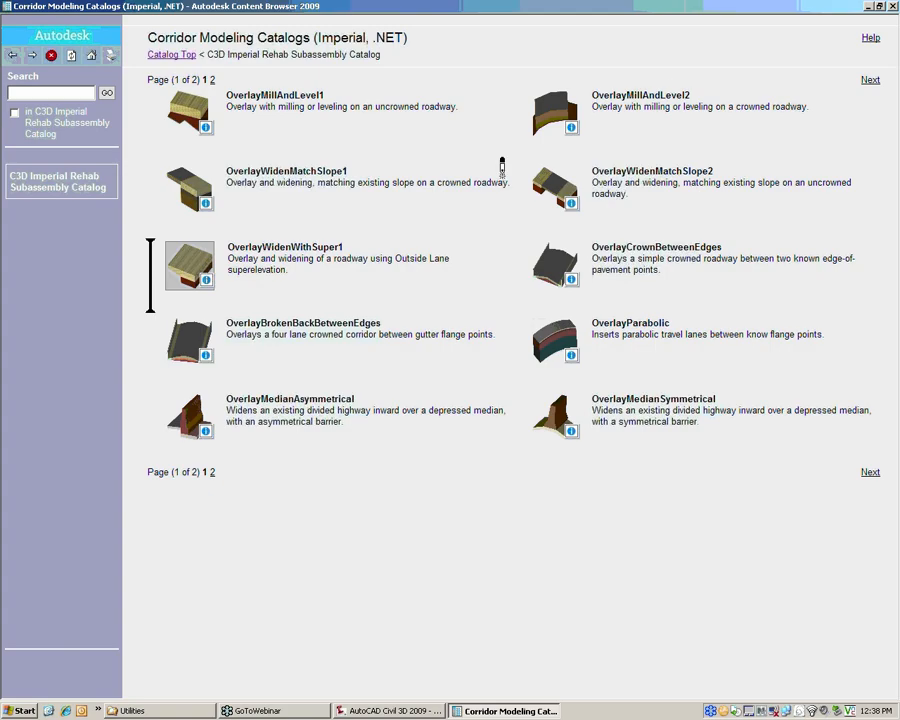
pyautogui.click(893, 7)
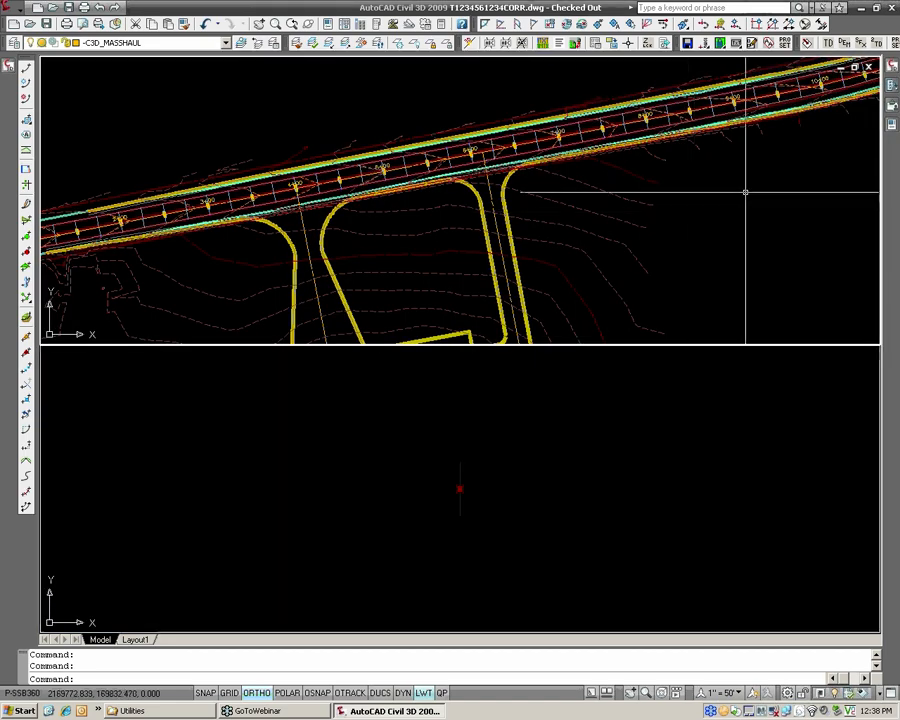
# Switch the tool palettes to the HRG Design group and check which palette groups hold the rehab subassemblies.
pyautogui.moveTo(886, 90)
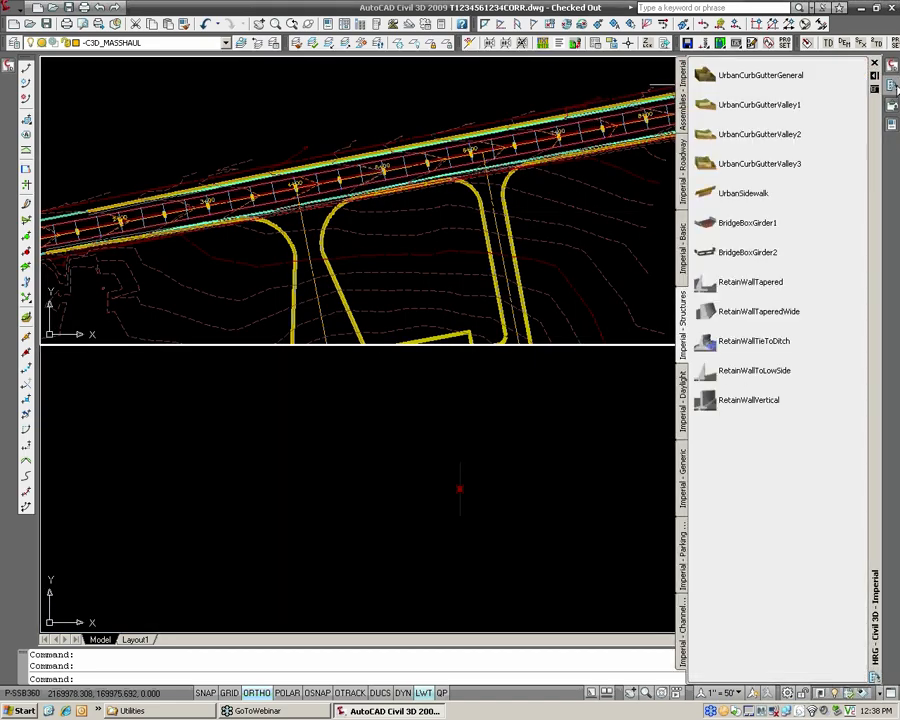
pyautogui.click(876, 96)
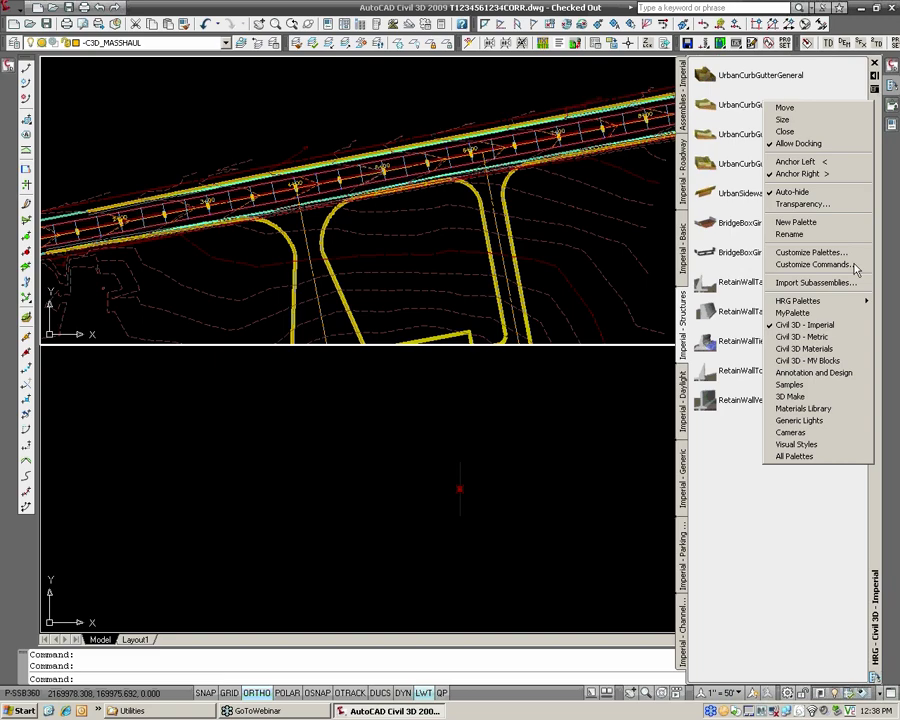
pyautogui.moveTo(843, 309)
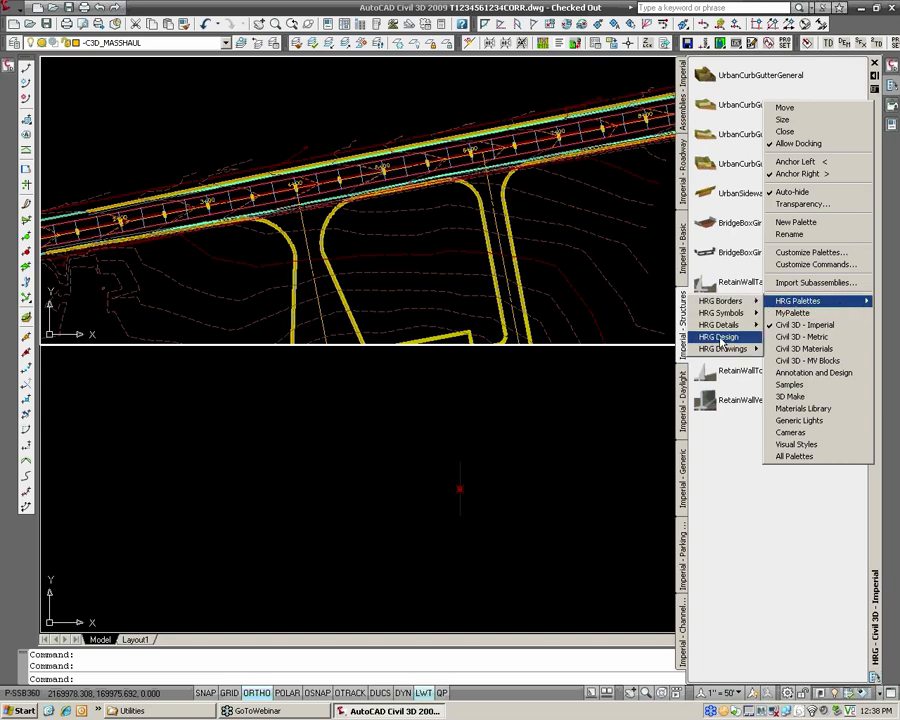
pyautogui.click(720, 337)
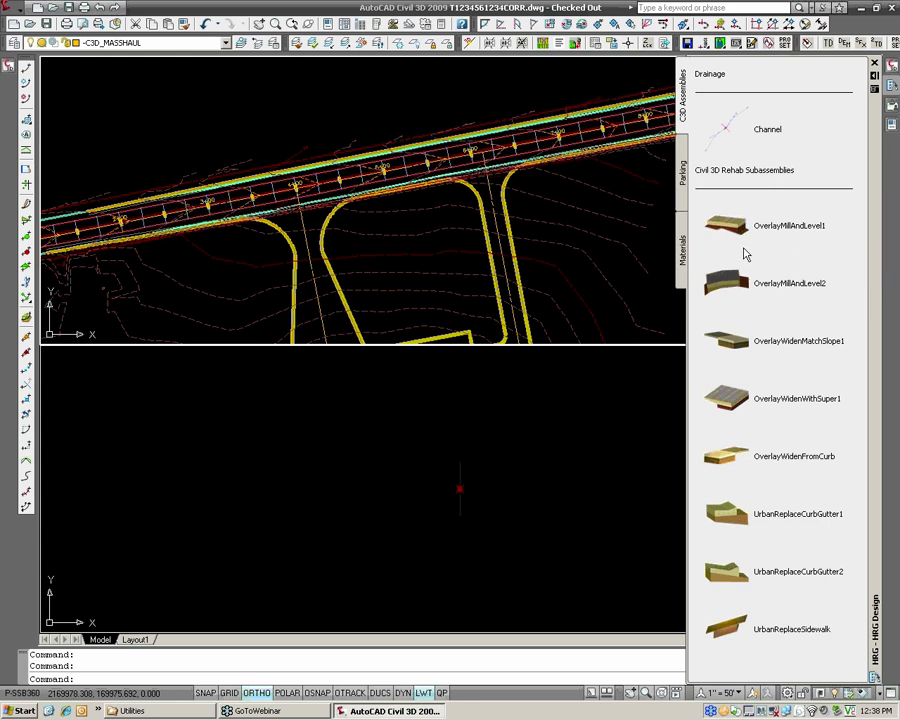
pyautogui.rightClick(877, 349)
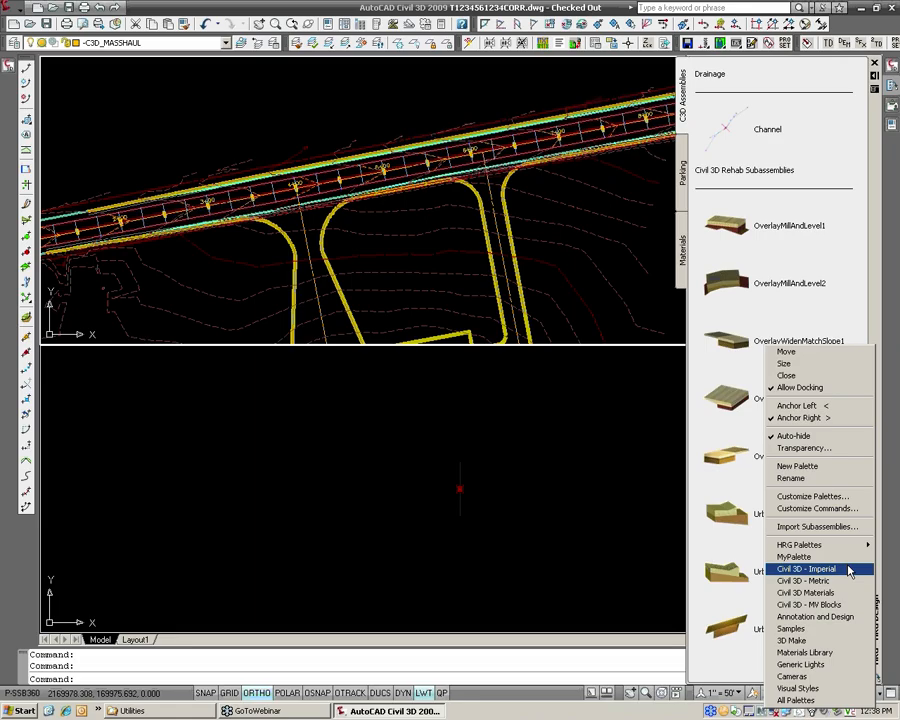
pyautogui.moveTo(860, 545)
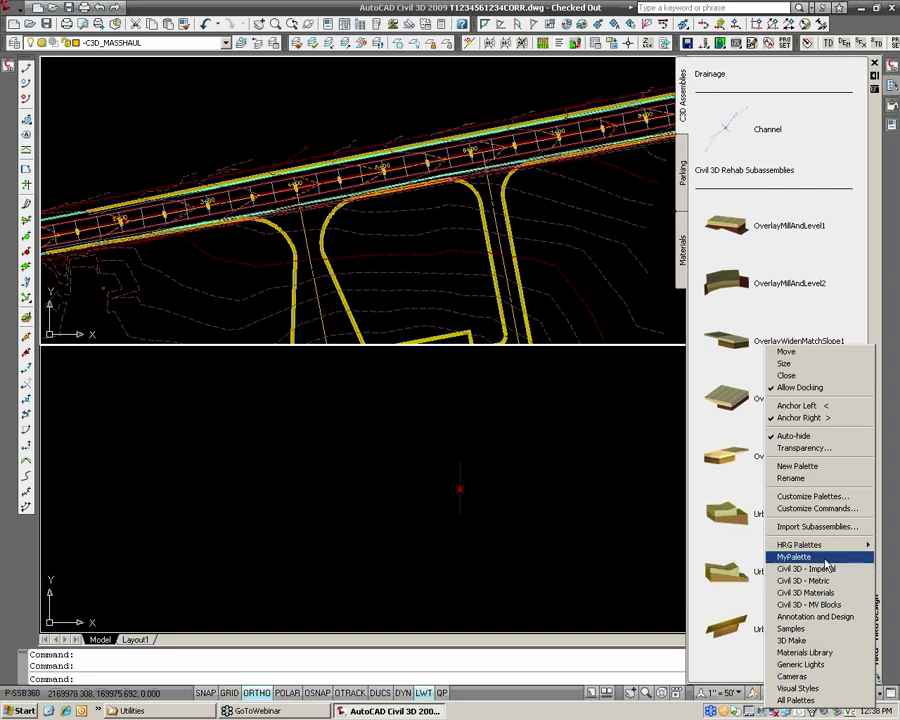
pyautogui.moveTo(822, 546)
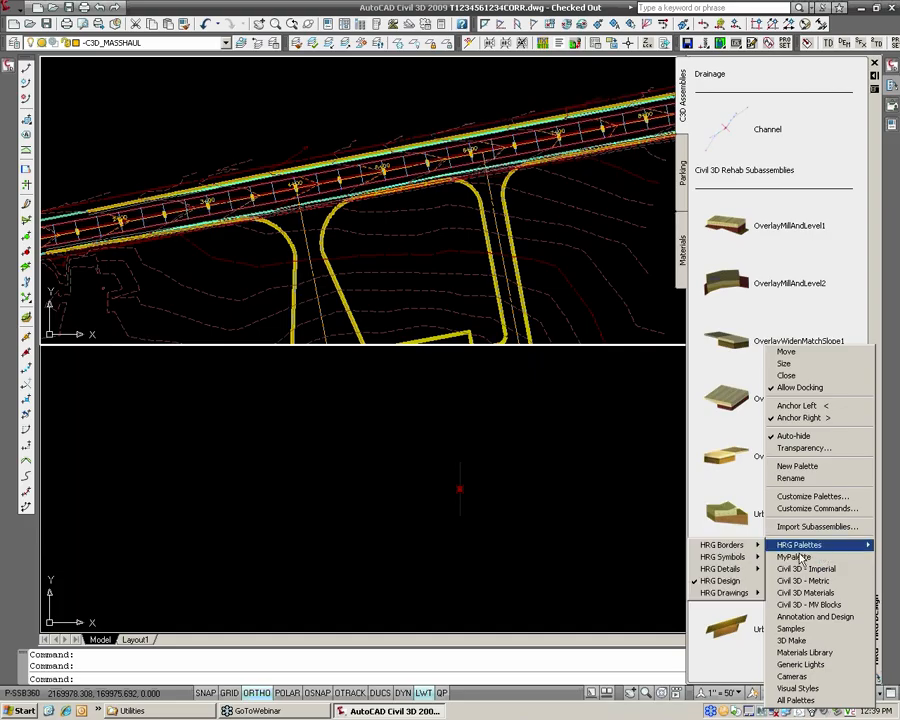
pyautogui.click(847, 255)
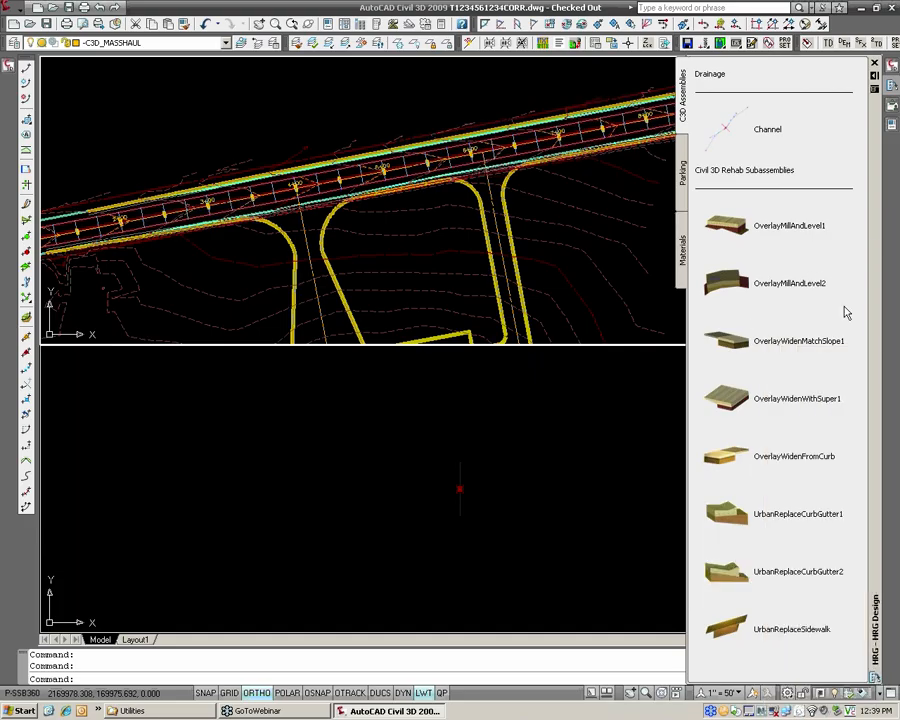
# Start adding the OverlayWidenMatchSlope1 subassembly and set its overlay depth to .1667 ft.
pyautogui.click(740, 342)
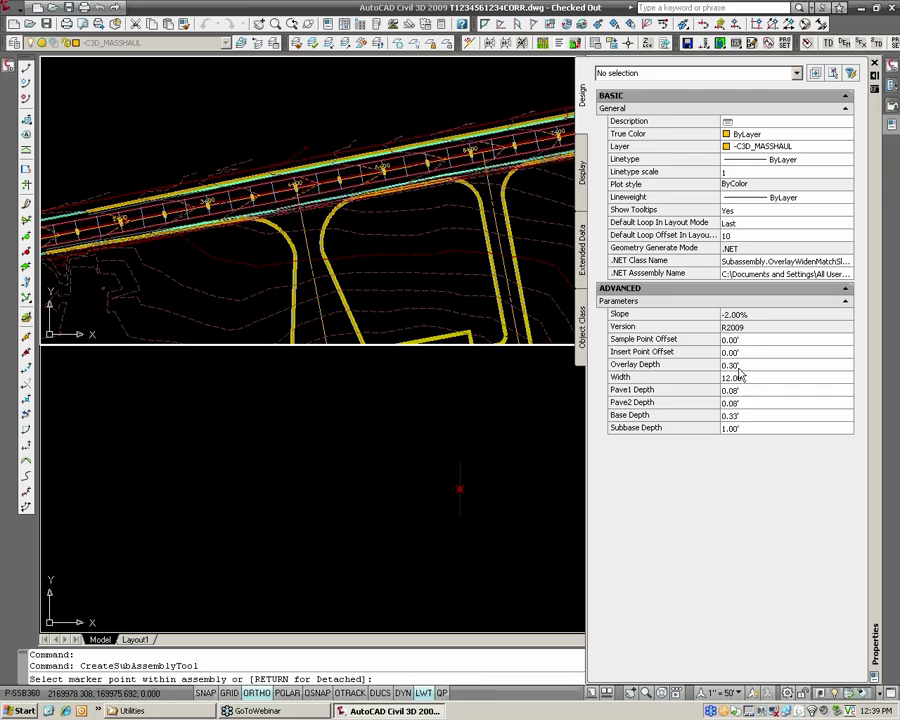
pyautogui.click(744, 366)
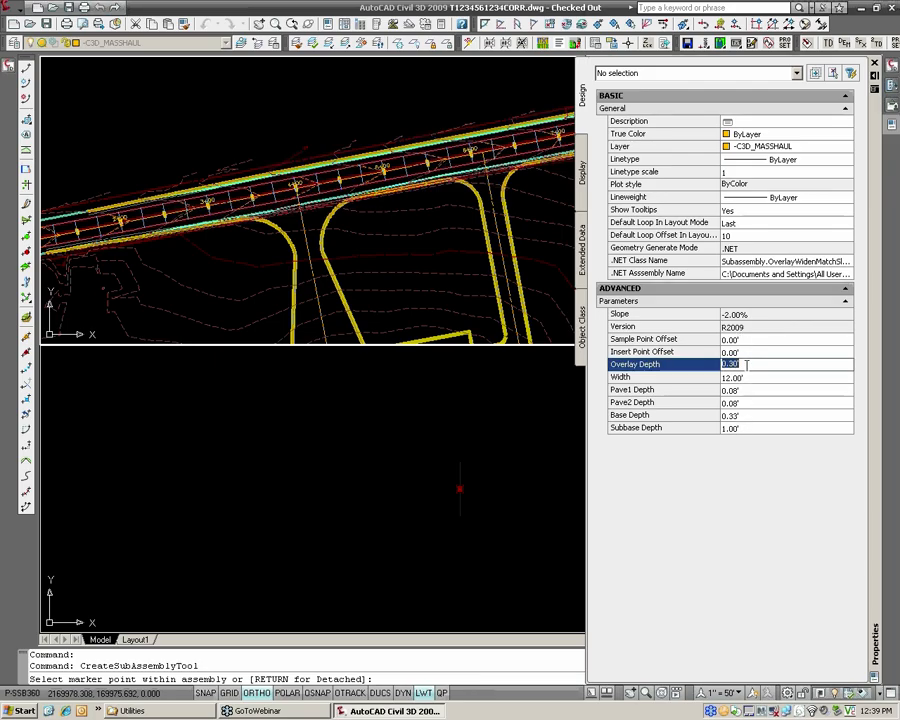
pyautogui.write('.1667')
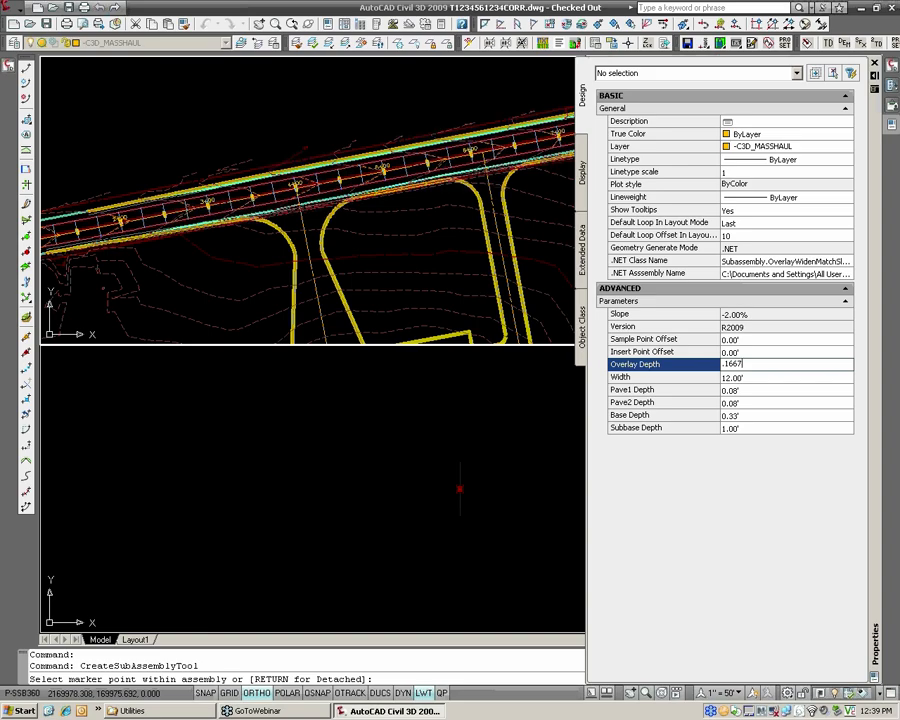
pyautogui.press('Tab')
# Set the widening subassembly's Pave1 depth to 0.17 ft and its Pave2 depth to 0.
pyautogui.click(738, 390)
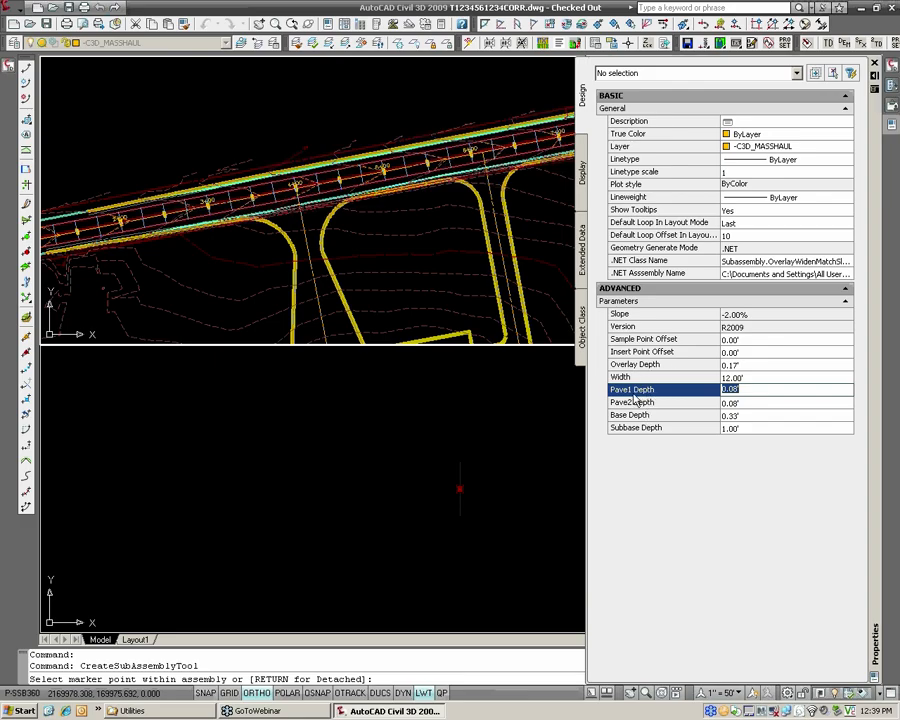
pyautogui.write('.1667')
pyautogui.click(749, 406)
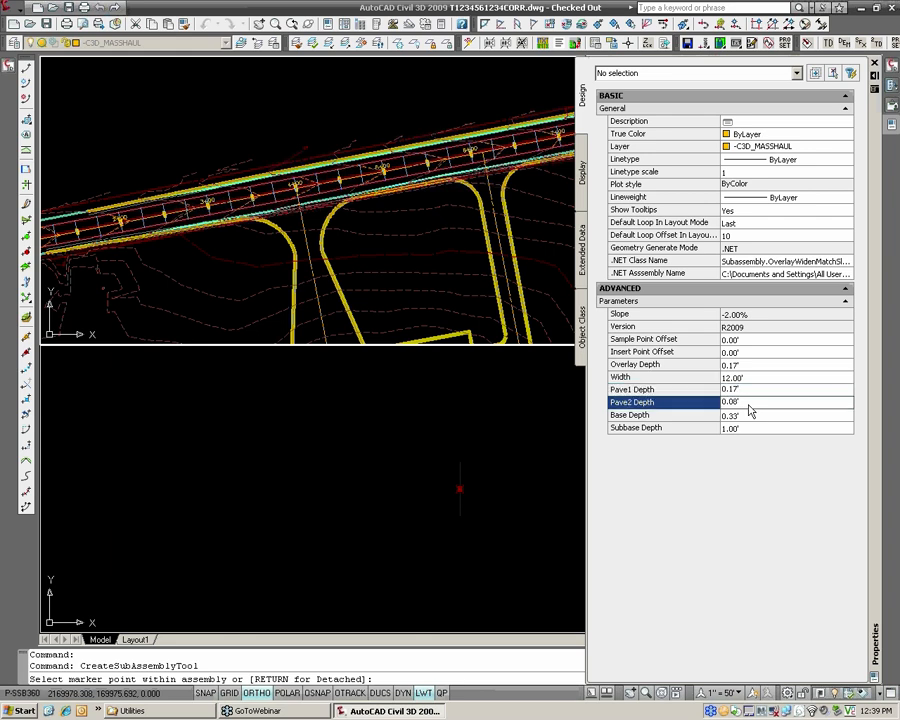
pyautogui.doubleClick(746, 404)
pyautogui.click(746, 404)
pyautogui.click(652, 402)
pyautogui.write('0')
# Set the widening subassembly's subbase depth to .67 ft and its width to 6 ft.
pyautogui.click(640, 414)
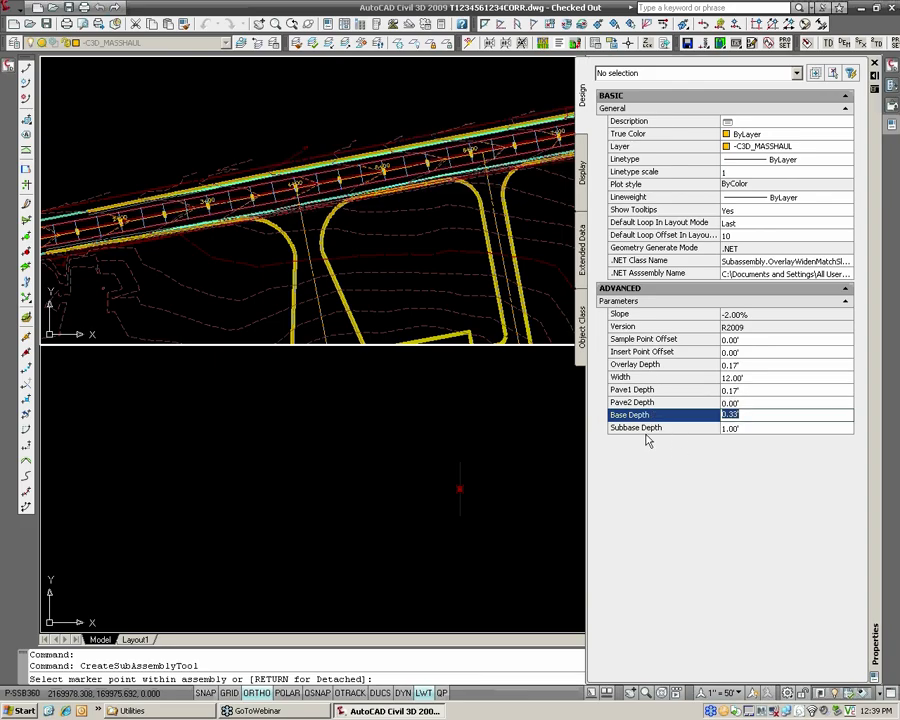
pyautogui.click(744, 429)
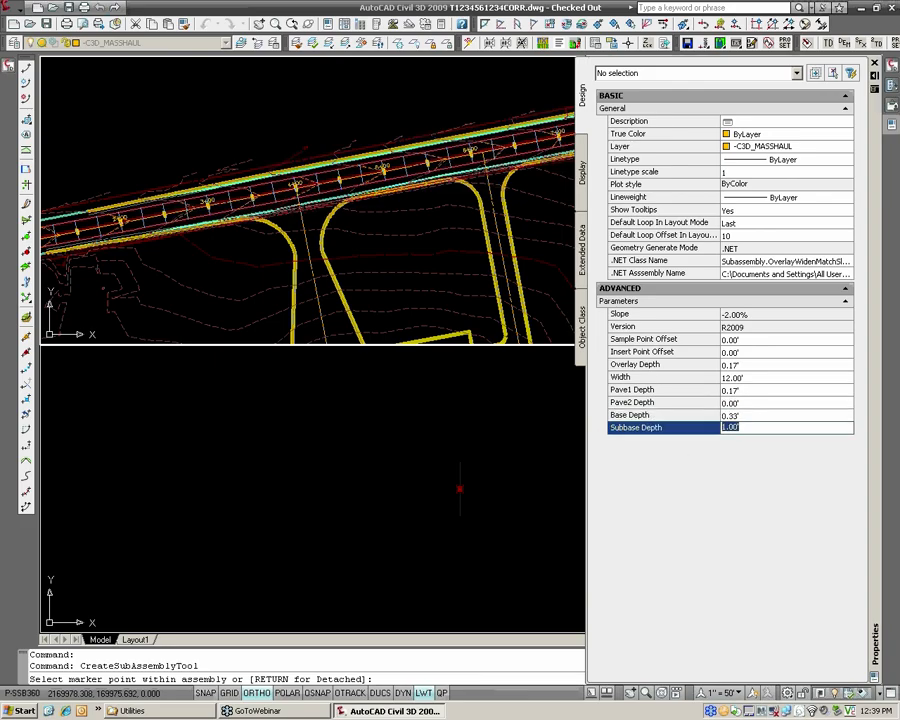
pyautogui.write('.67')
pyautogui.press('Return')
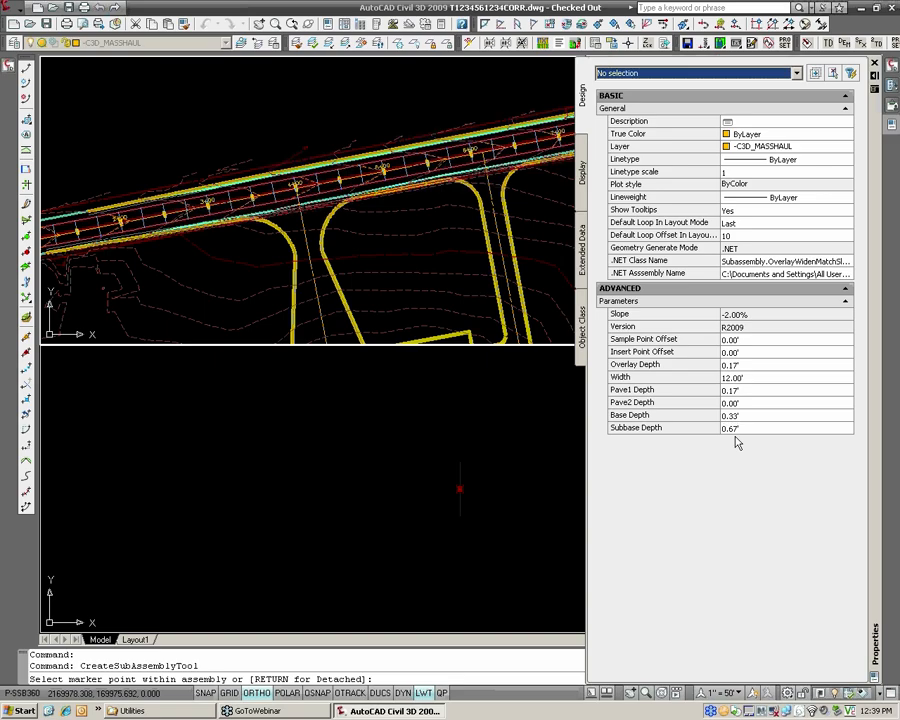
pyautogui.click(736, 378)
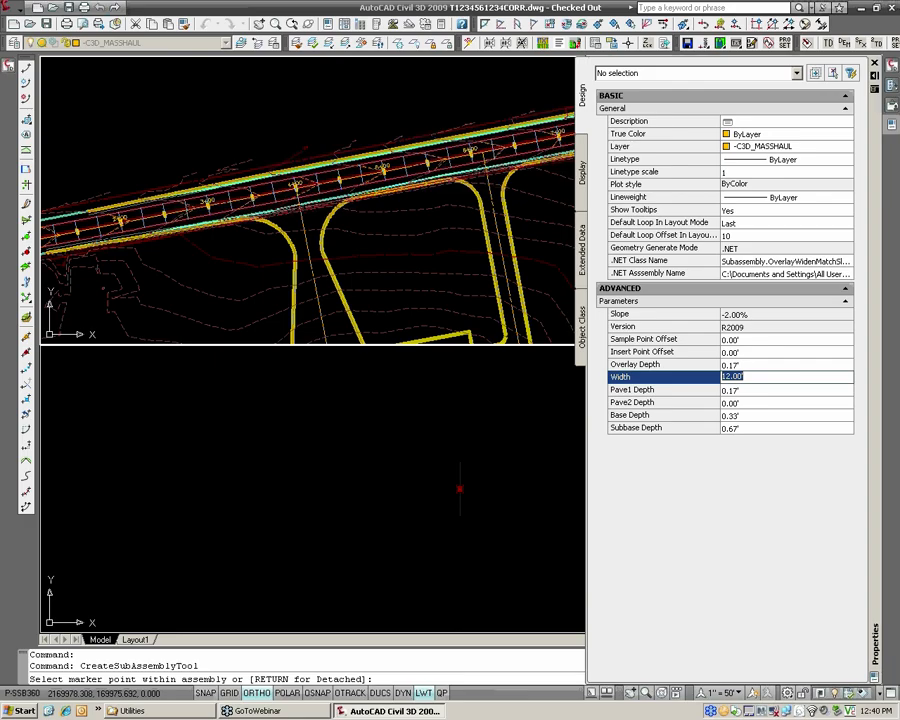
pyautogui.write('6')
pyautogui.press('Tab')
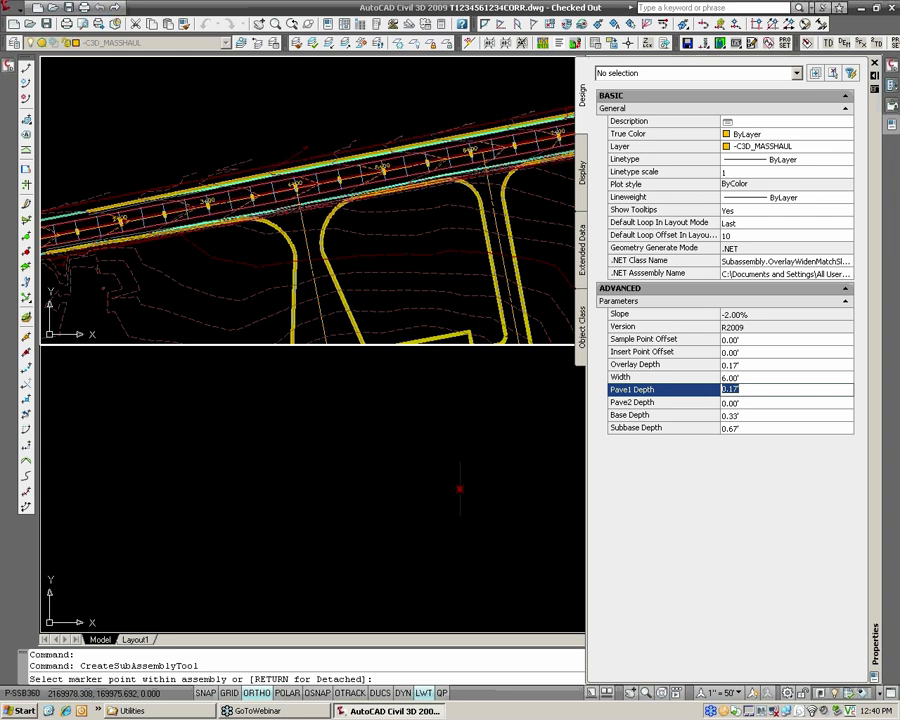
# Set the insert point offset to 12 ft and attach the widening subassembly to the right side of the WIDENING-bothsides baseline.
pyautogui.click(678, 341)
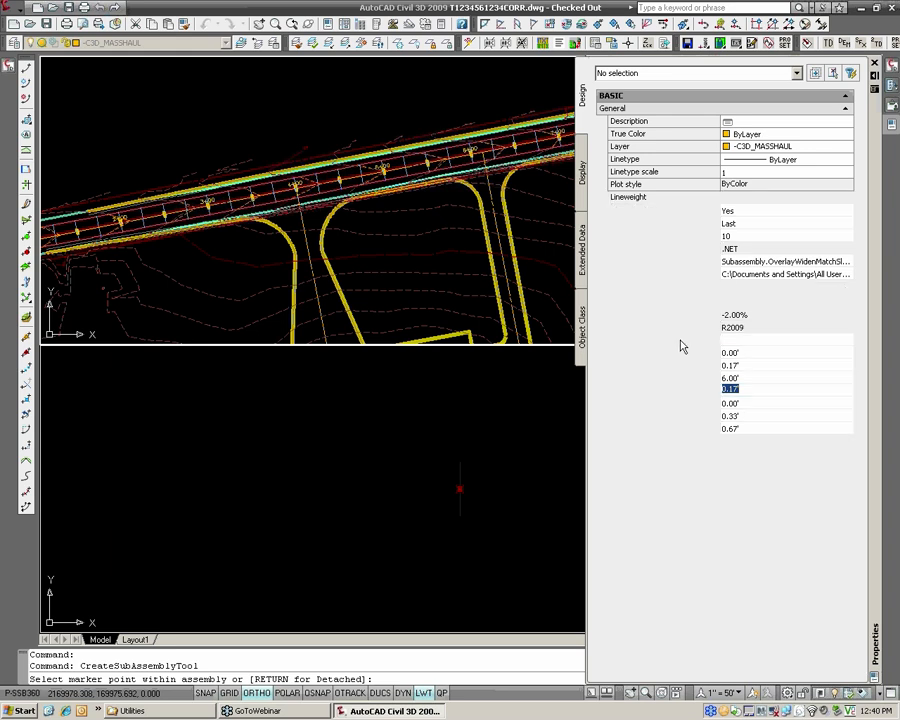
pyautogui.click(678, 352)
pyautogui.click(649, 341)
pyautogui.click(648, 351)
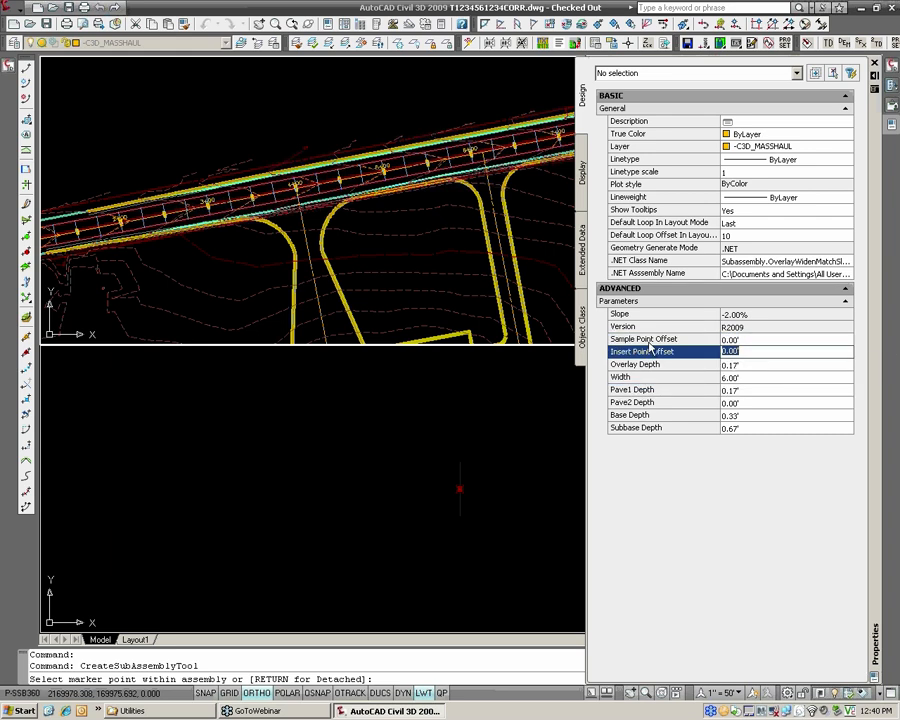
pyautogui.click(649, 341)
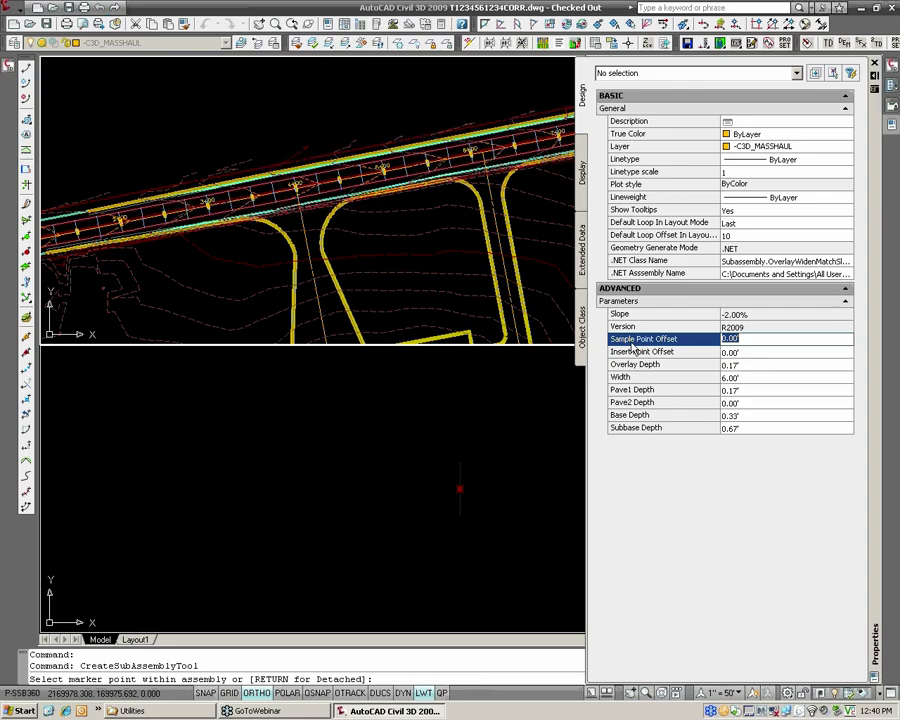
pyautogui.click(633, 352)
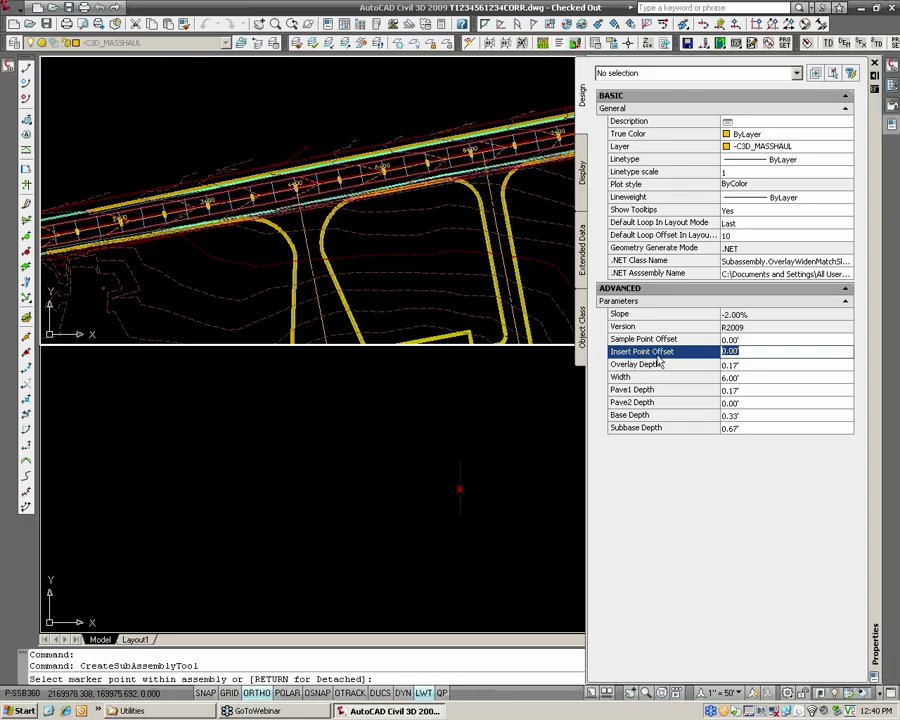
pyautogui.write('12')
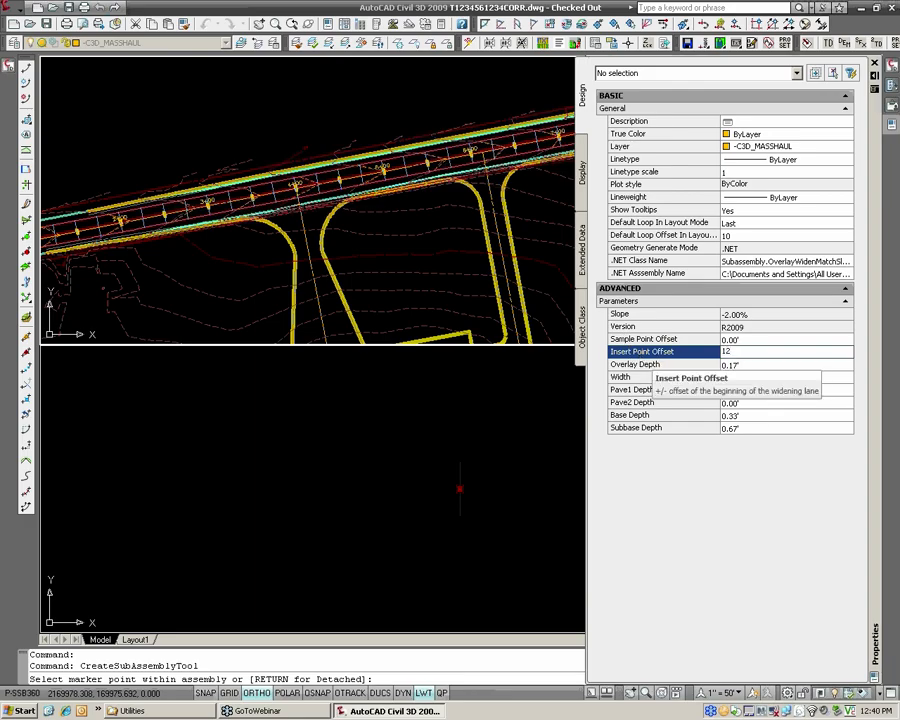
pyautogui.click(676, 366)
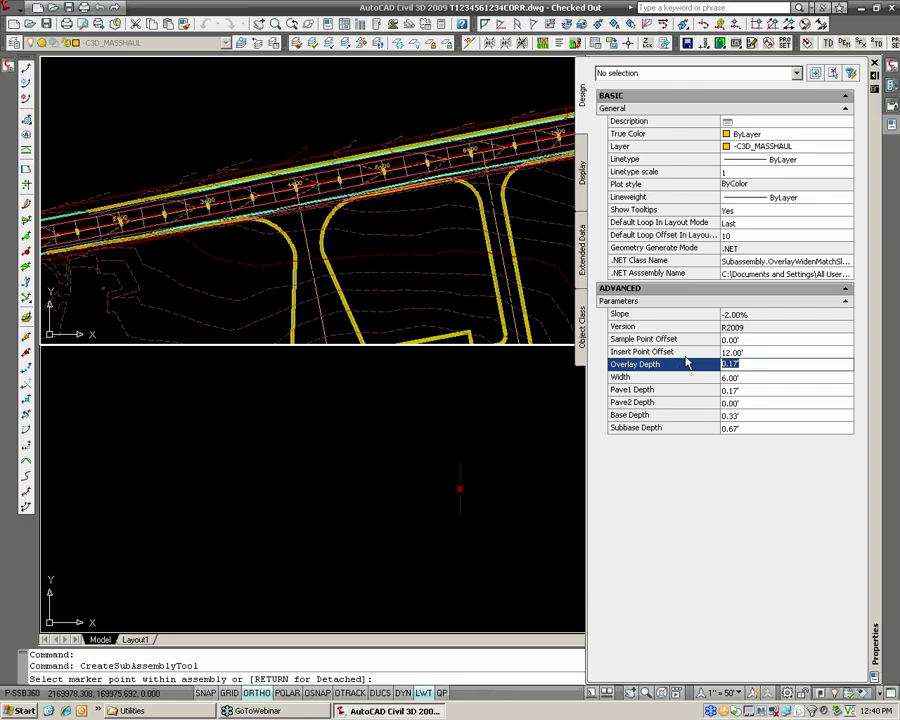
pyautogui.click(681, 340)
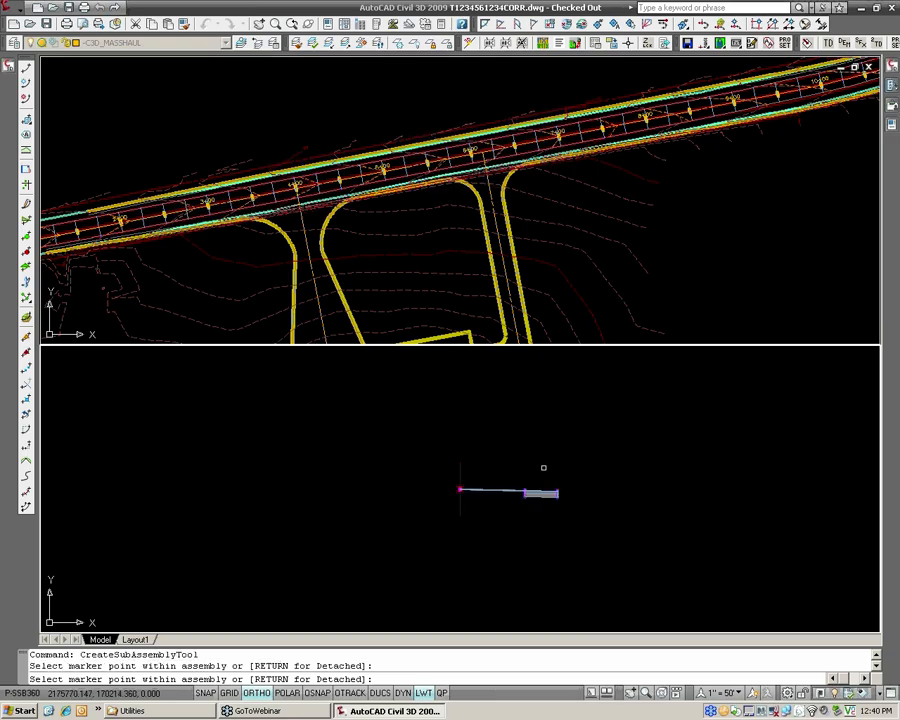
# Set the insert point offset to -12 ft and attach the matching widening subassembly to the left side of the assembly baseline.
pyautogui.scroll(5, 522, 484)
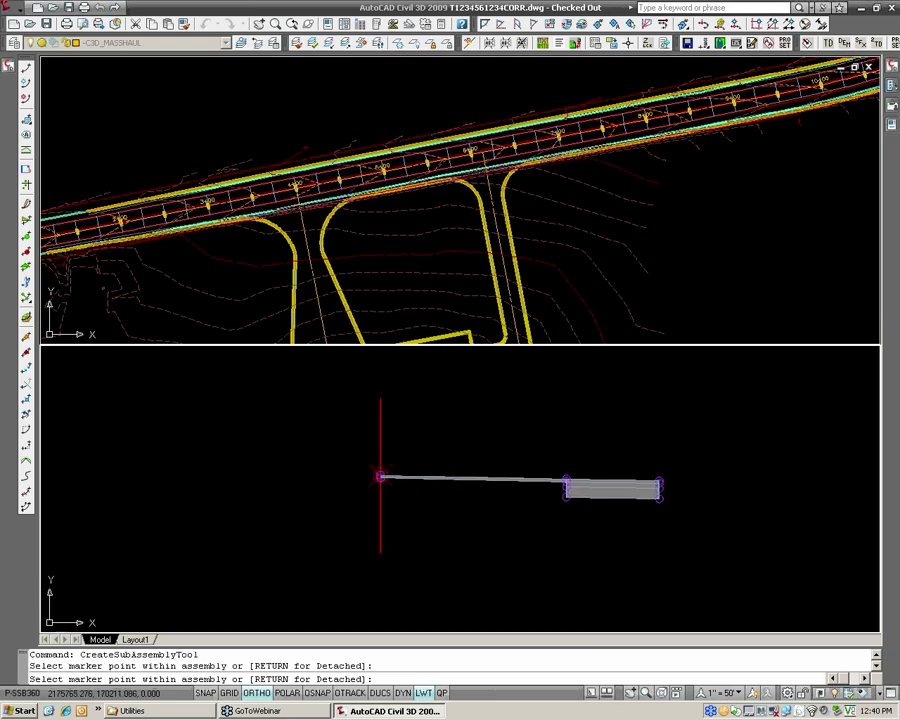
pyautogui.scroll(2, 541, 463)
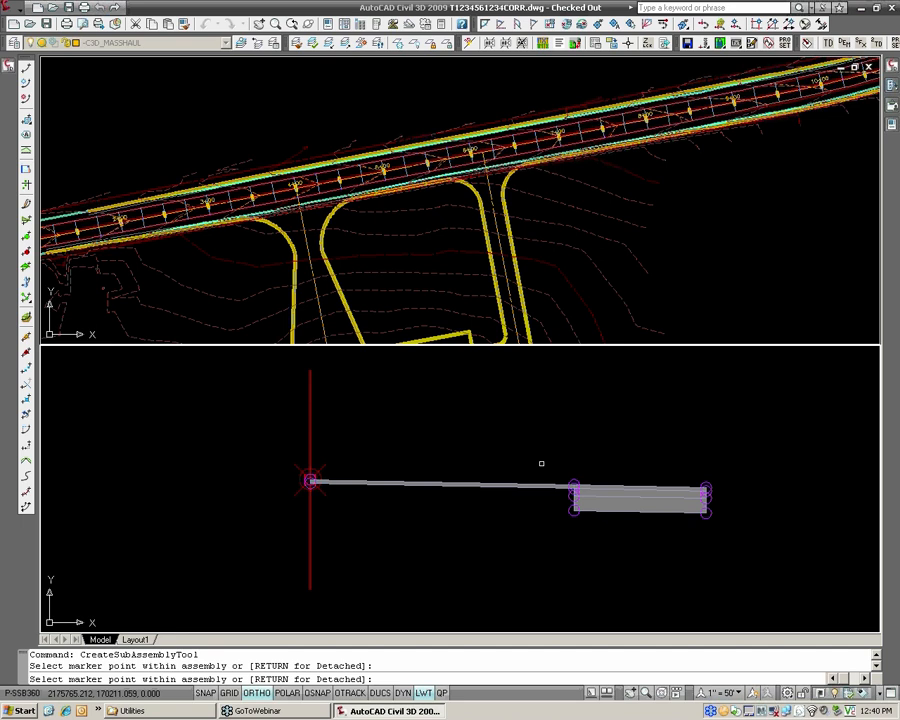
pyautogui.moveTo(890, 128)
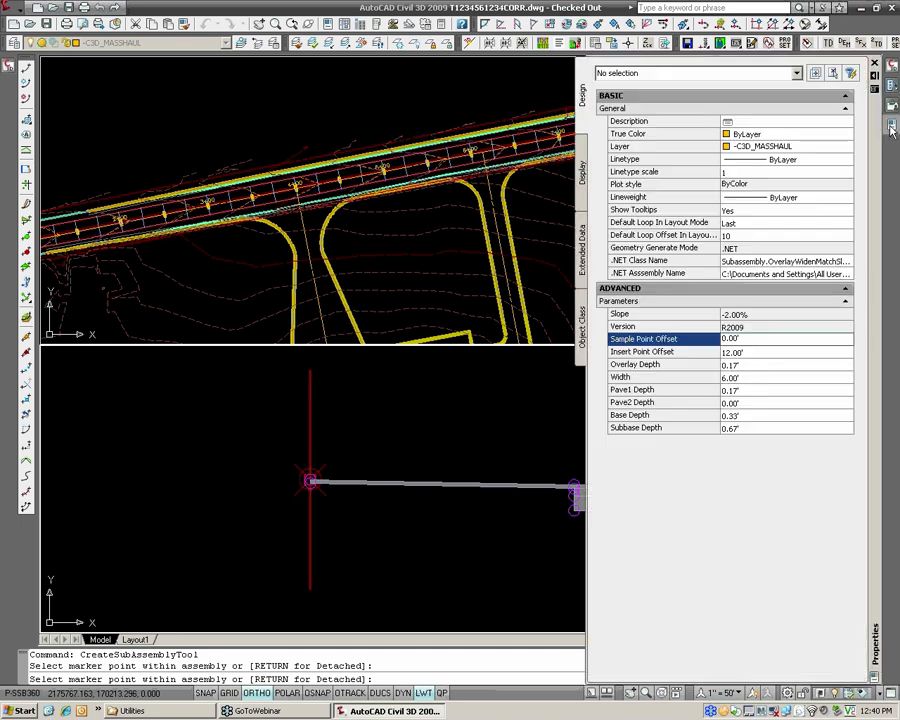
pyautogui.click(724, 352)
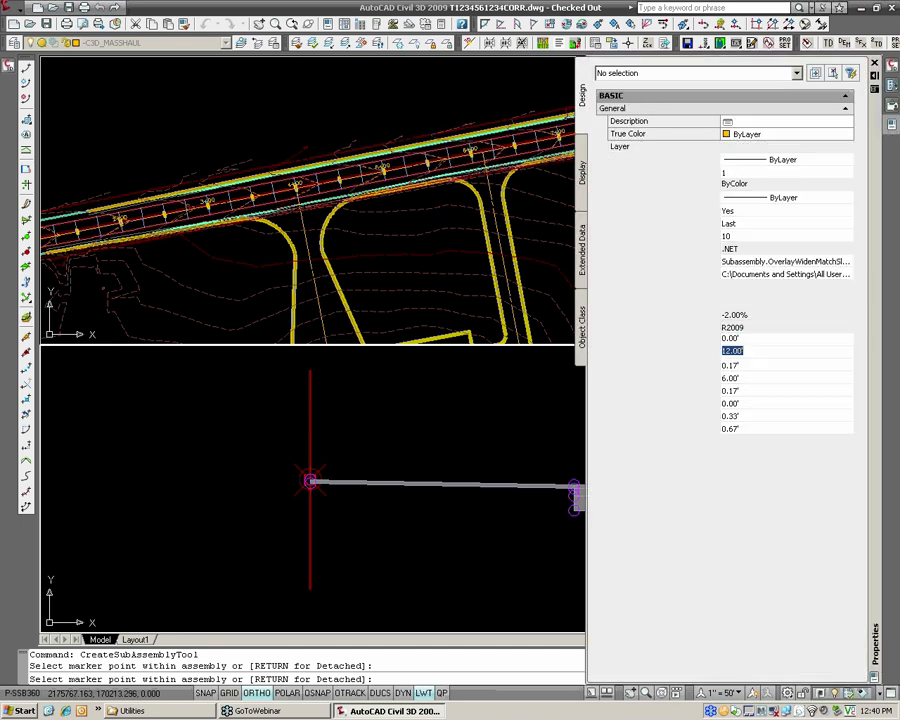
pyautogui.click(724, 353)
pyautogui.write('-')
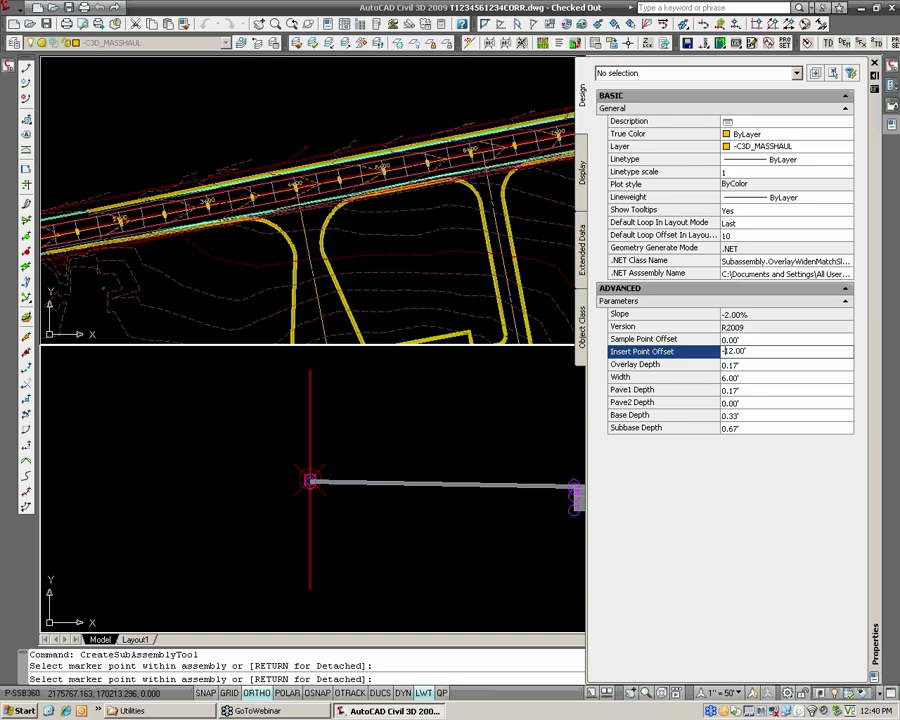
pyautogui.press('Return')
pyautogui.press('Up')
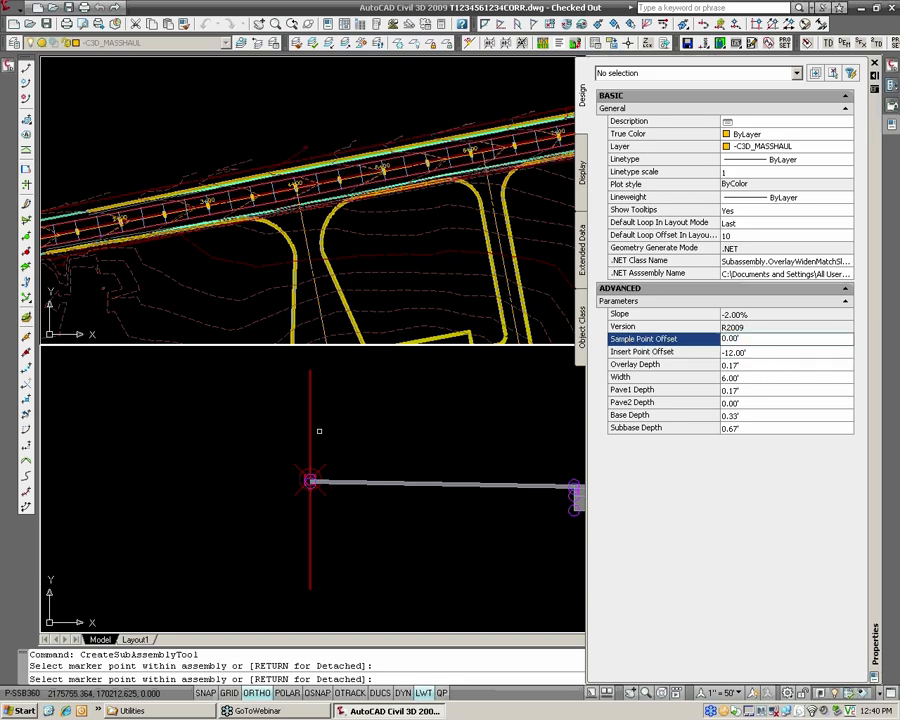
pyautogui.click(311, 434)
pyautogui.scroll(-4, 310, 434)
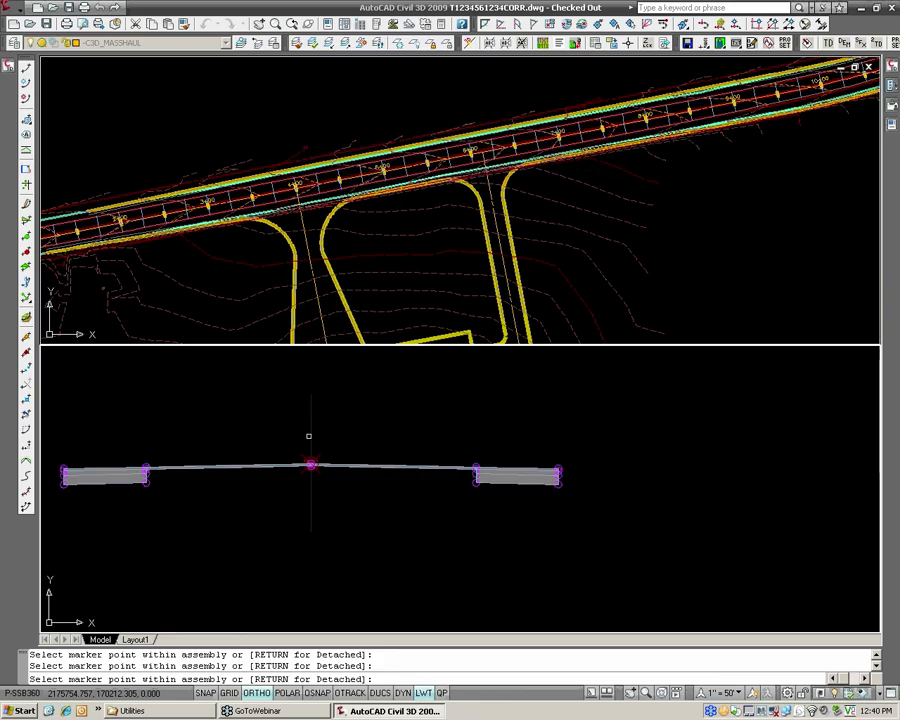
pyautogui.scroll(3, 436, 425)
pyautogui.moveTo(310, 434); pyautogui.dragTo(452, 421, button='middle')
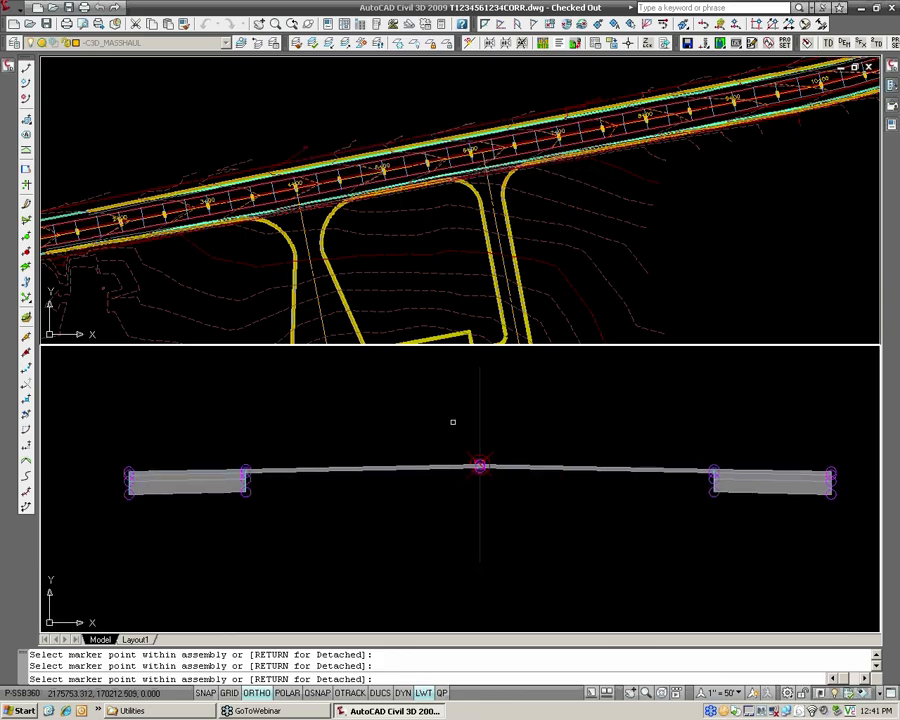
pyautogui.click(892, 125)
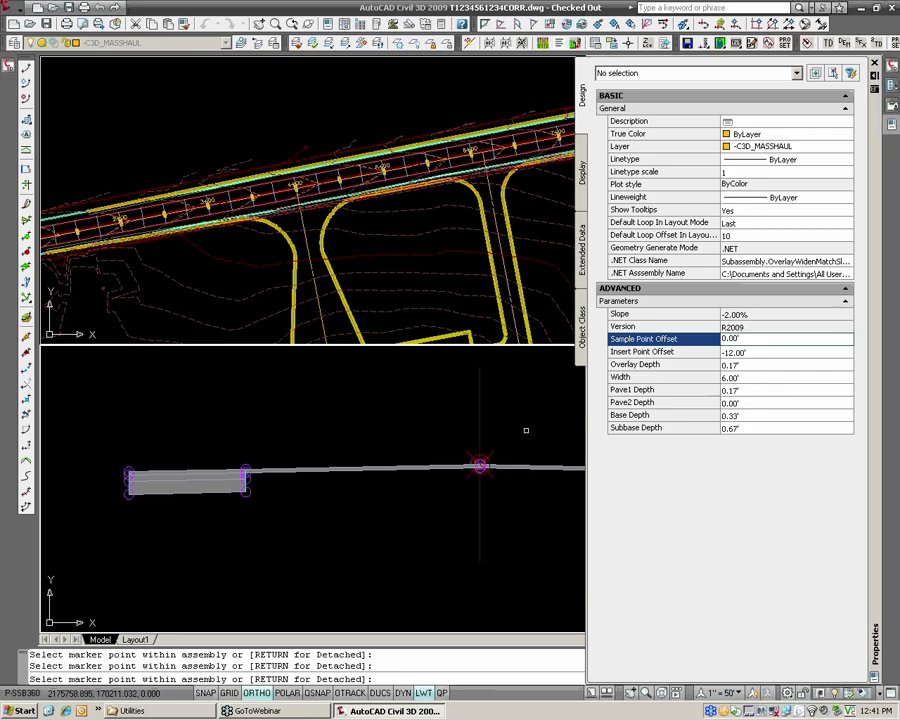
pyautogui.press('Return')
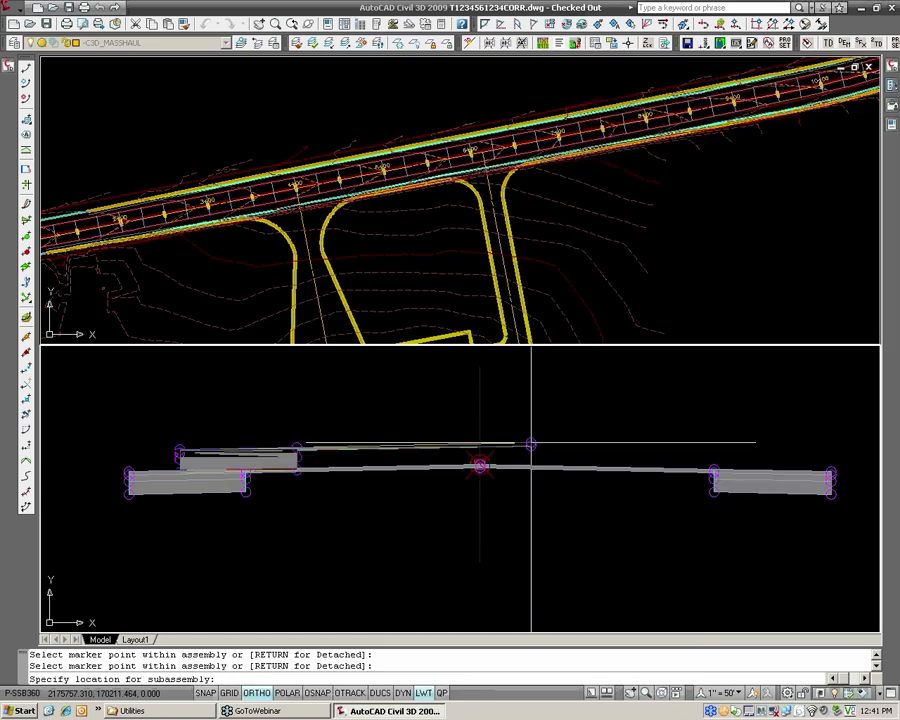
# Finish placing the subassembly at the assembly baseline and rename the left widening subassembly OverlayWidenMatchSlope1-Left-46.
pyautogui.click(480, 466)
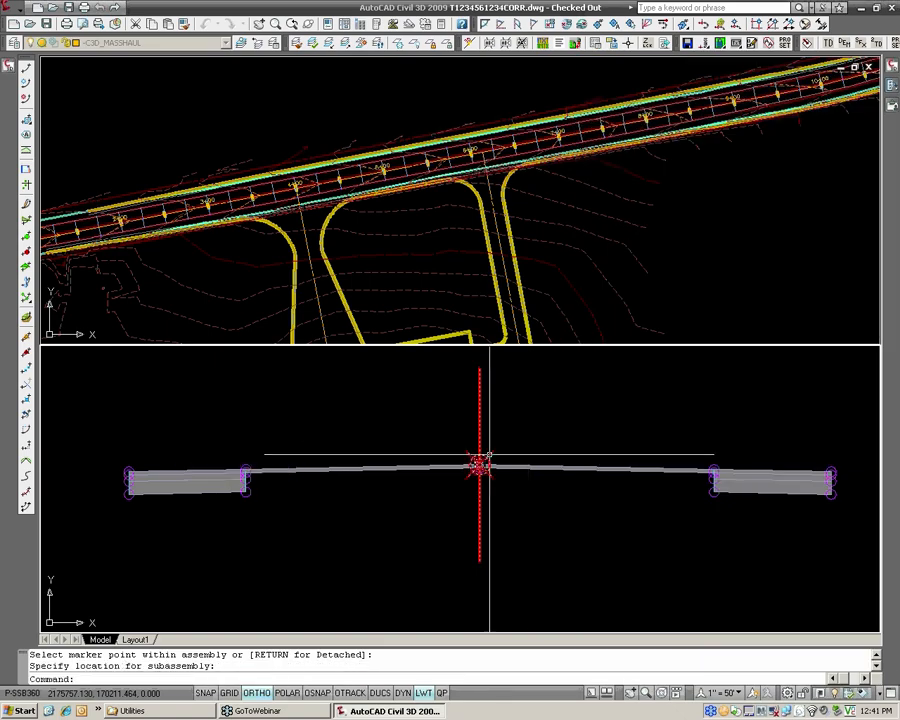
pyautogui.click(444, 498)
pyautogui.click(418, 446)
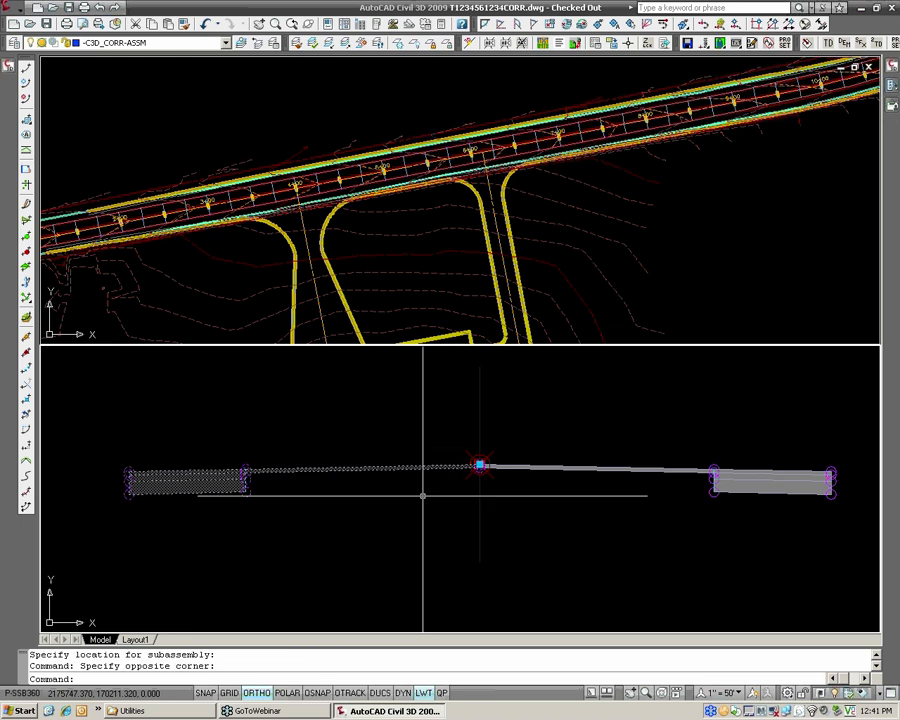
pyautogui.rightClick(297, 472)
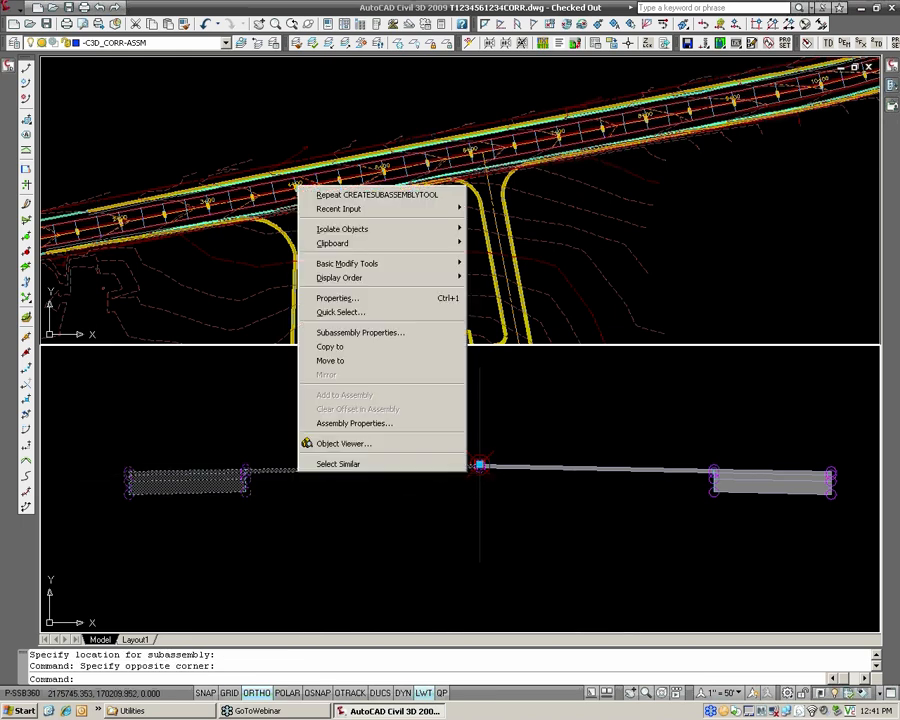
pyautogui.click(330, 333)
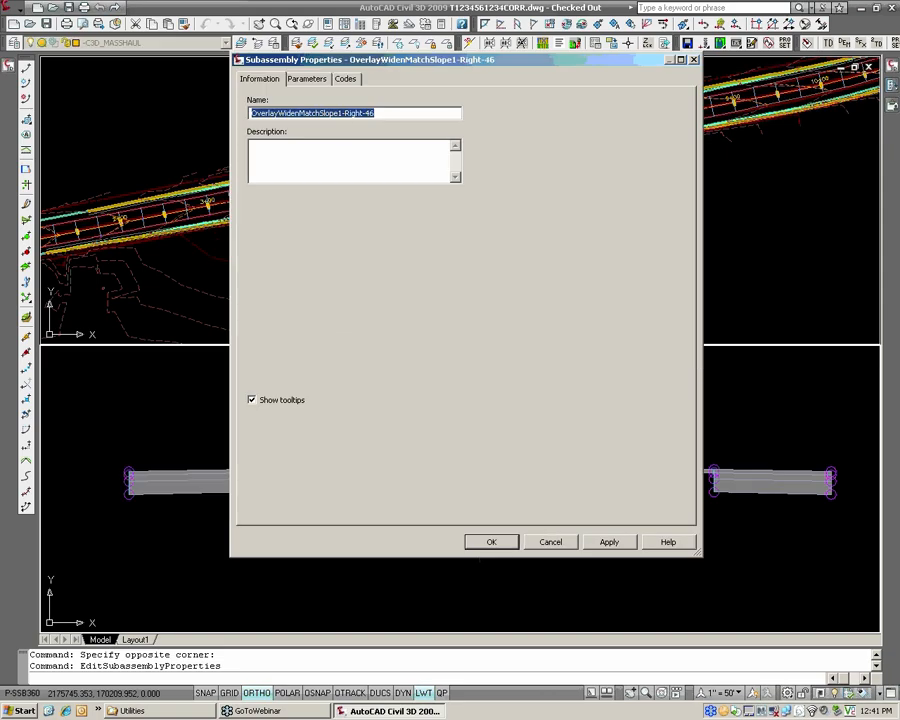
pyautogui.moveTo(345, 114); pyautogui.dragTo(362, 114)
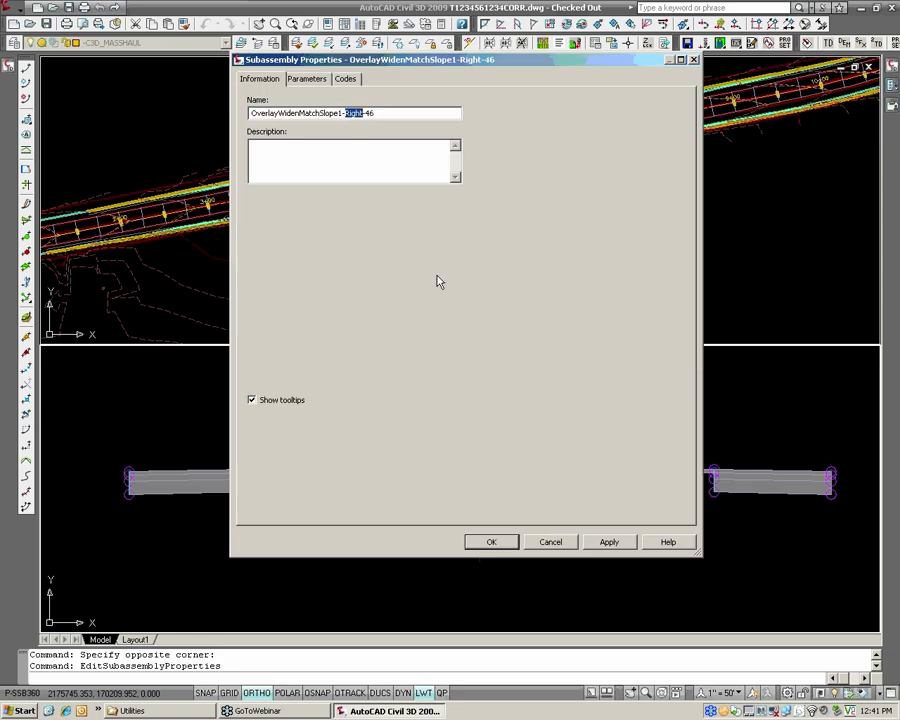
pyautogui.write('Left')
pyautogui.click(490, 541)
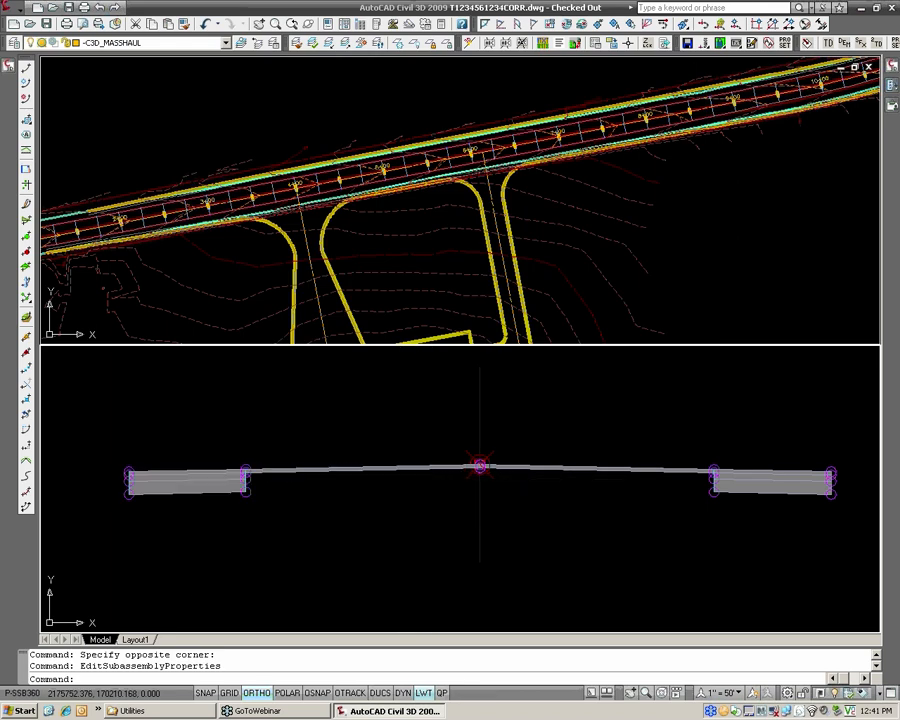
# Open the help reference for the OverlayWidenMatchSlope1 subassembly and examine the sample point in its diagram.
pyautogui.moveTo(396, 409); pyautogui.dragTo(410, 411, button='middle')
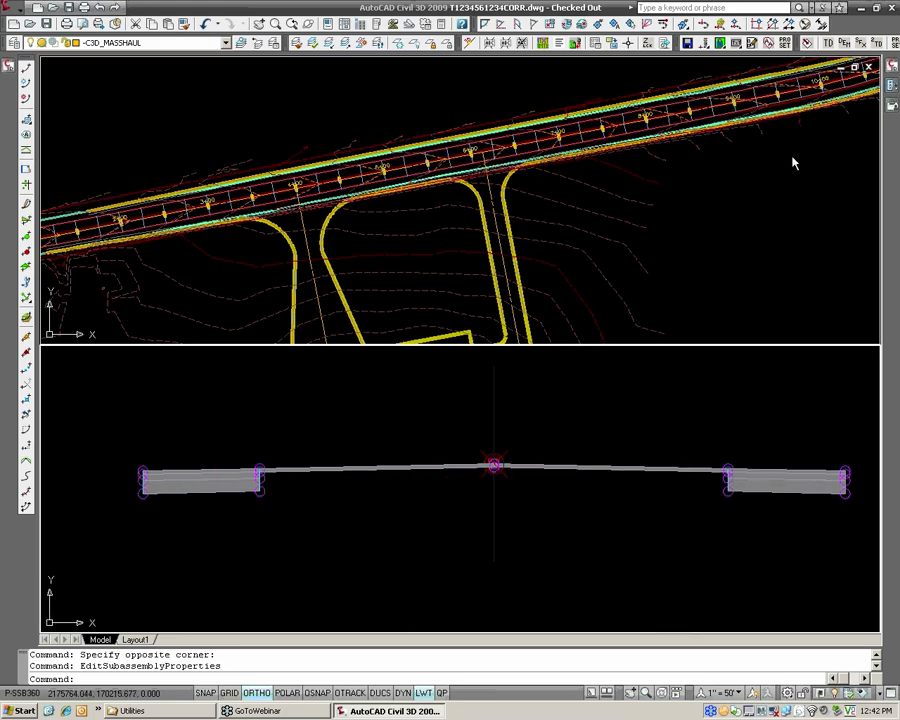
pyautogui.click(891, 86)
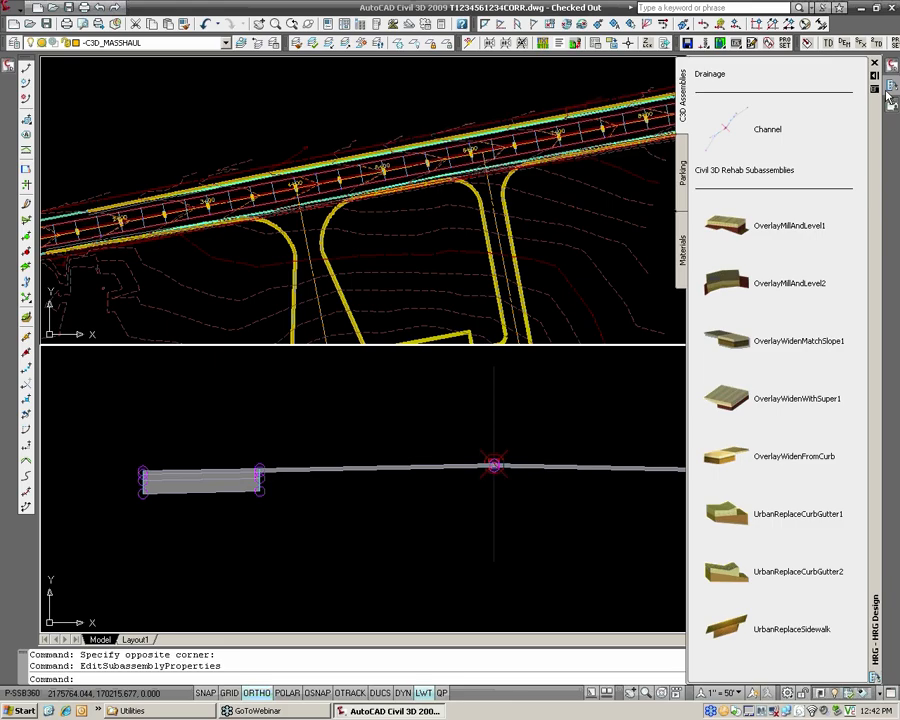
pyautogui.rightClick(740, 343)
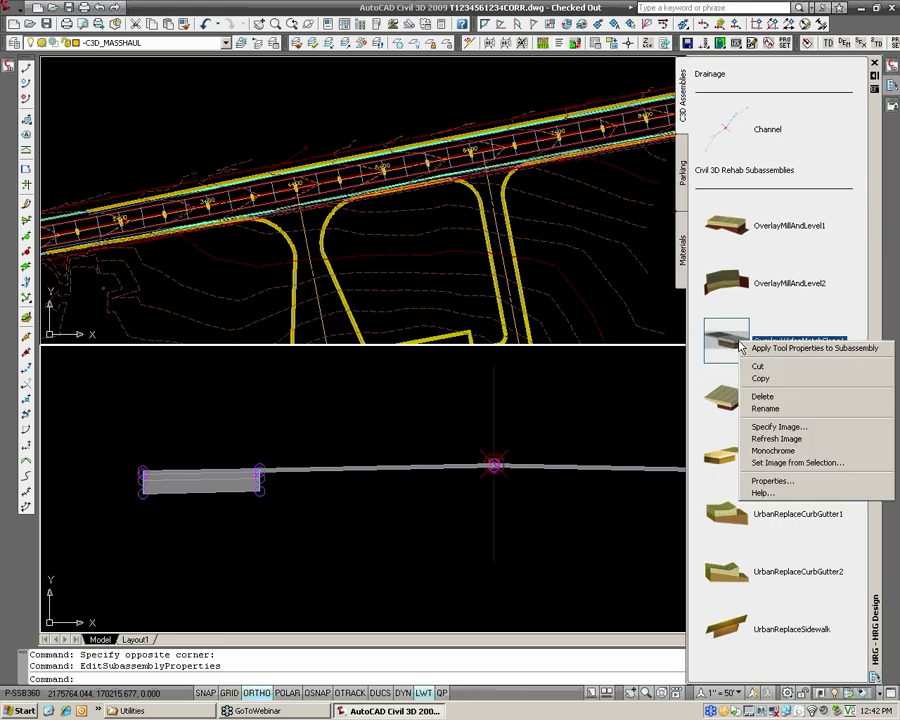
pyautogui.click(782, 494)
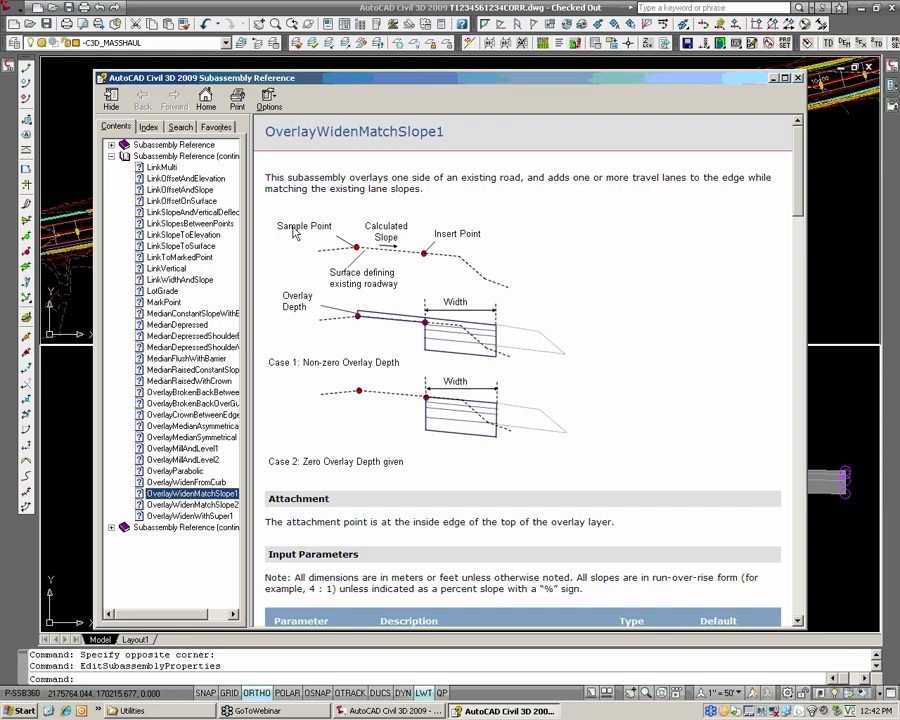
pyautogui.click(358, 254)
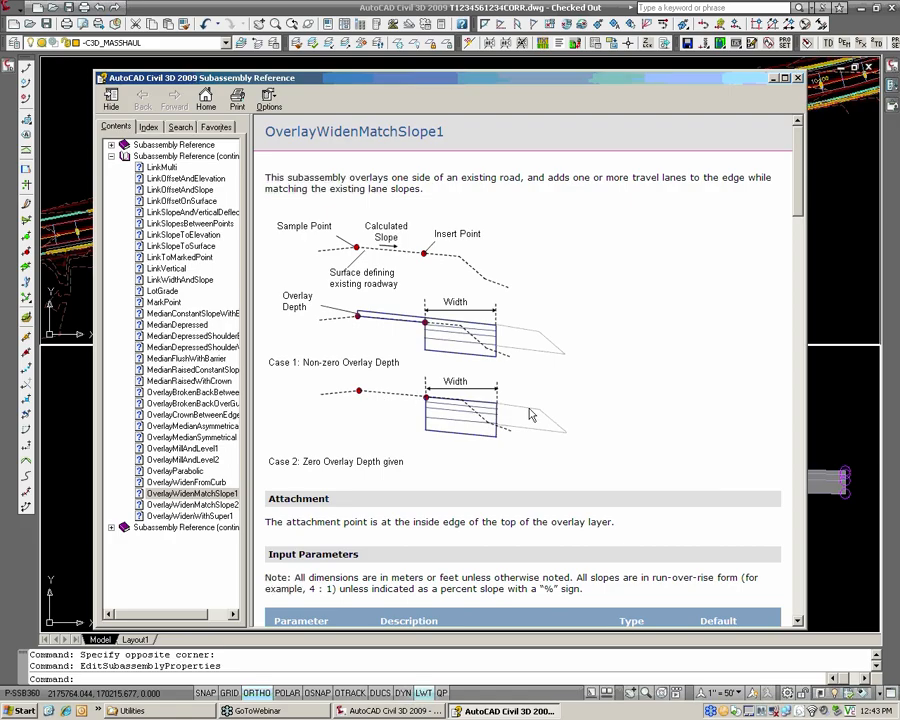
# Read the attachment and input parameter descriptions of the OverlayWidenMatchSlope1 subassembly and close the help reference.
pyautogui.scroll(-3, 548, 354)
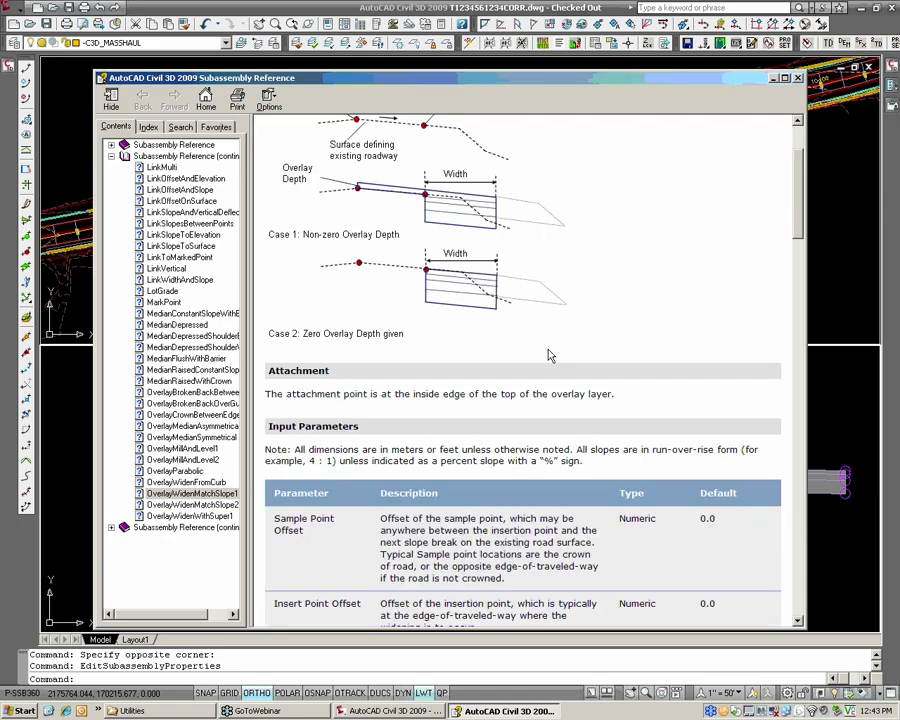
pyautogui.scroll(-3, 548, 354)
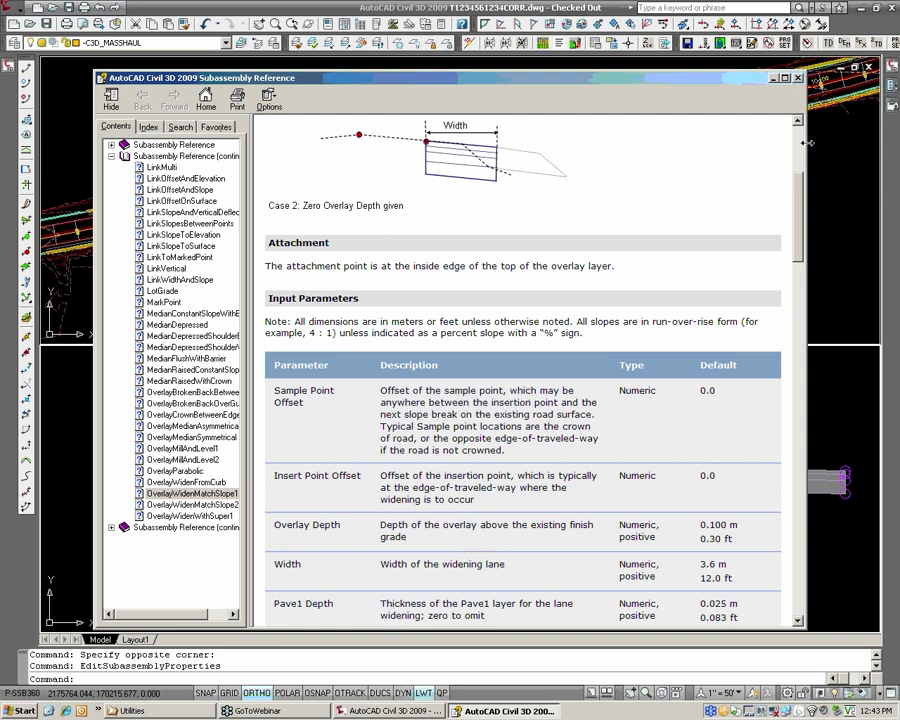
pyautogui.moveTo(801, 187); pyautogui.dragTo(801, 233)
pyautogui.click(797, 77)
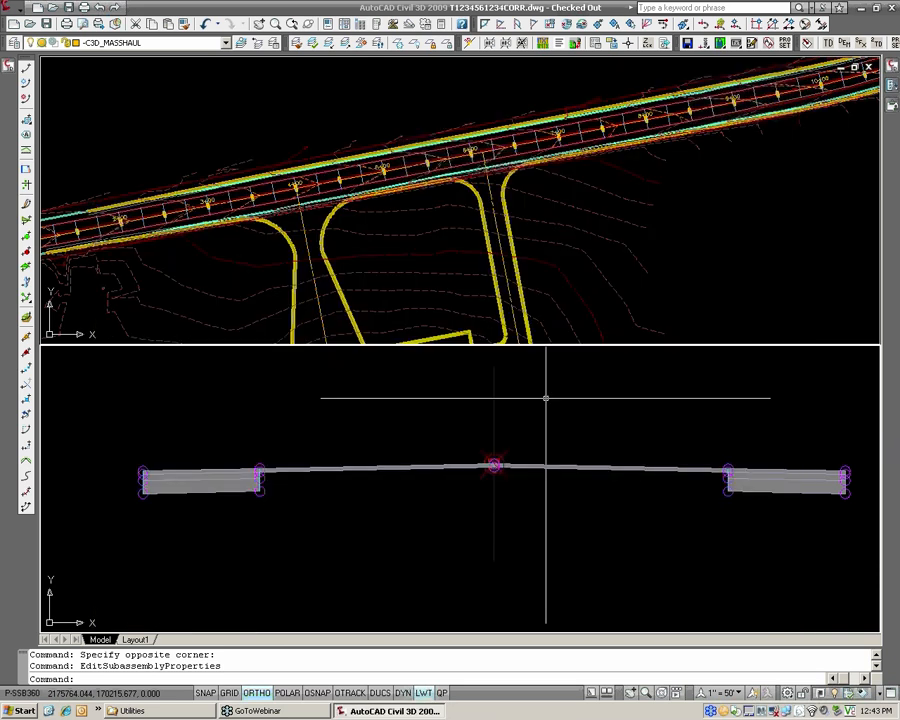
# Examine the road in the plan view around station 4+00, including its centerline and pavement edges.
pyautogui.scroll(-2, 504, 410)
pyautogui.click(414, 307)
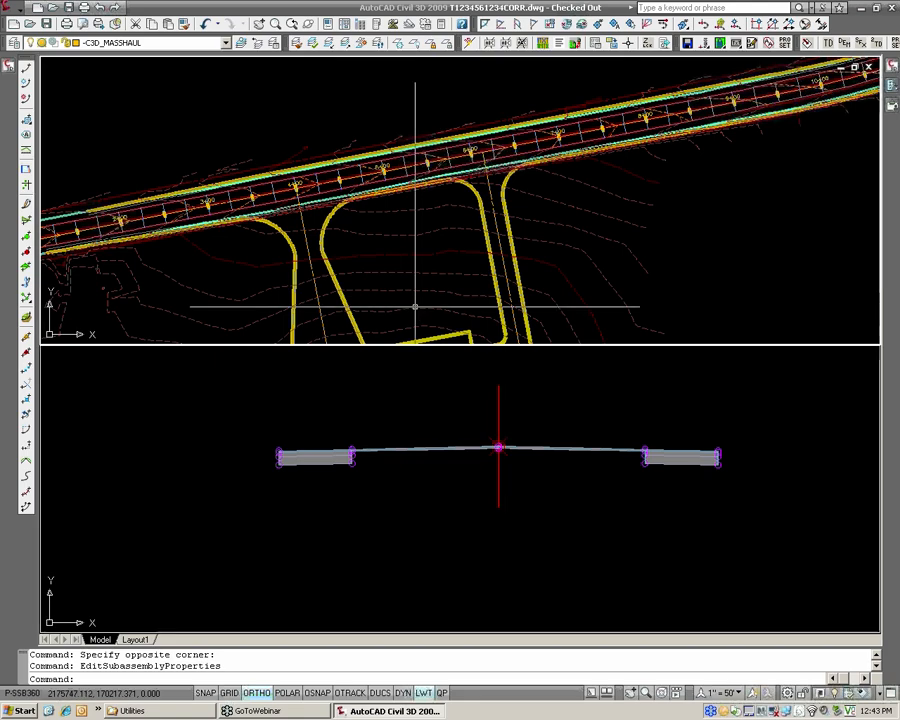
pyautogui.moveTo(384, 291); pyautogui.dragTo(422, 285, button='middle')
pyautogui.moveTo(286, 197); pyautogui.dragTo(335, 193, button='middle')
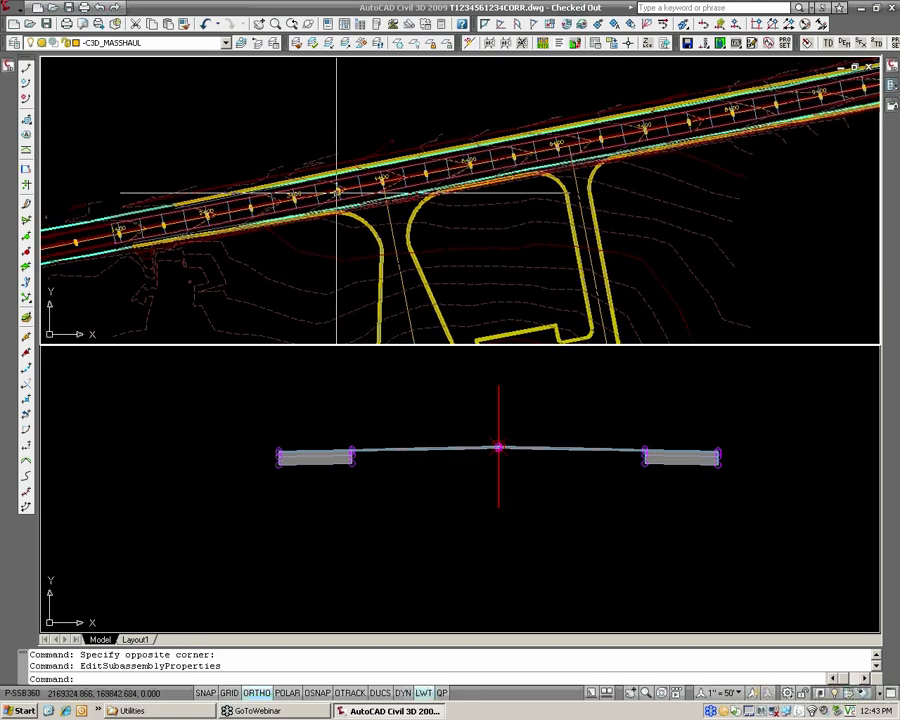
pyautogui.scroll(2, 330, 193)
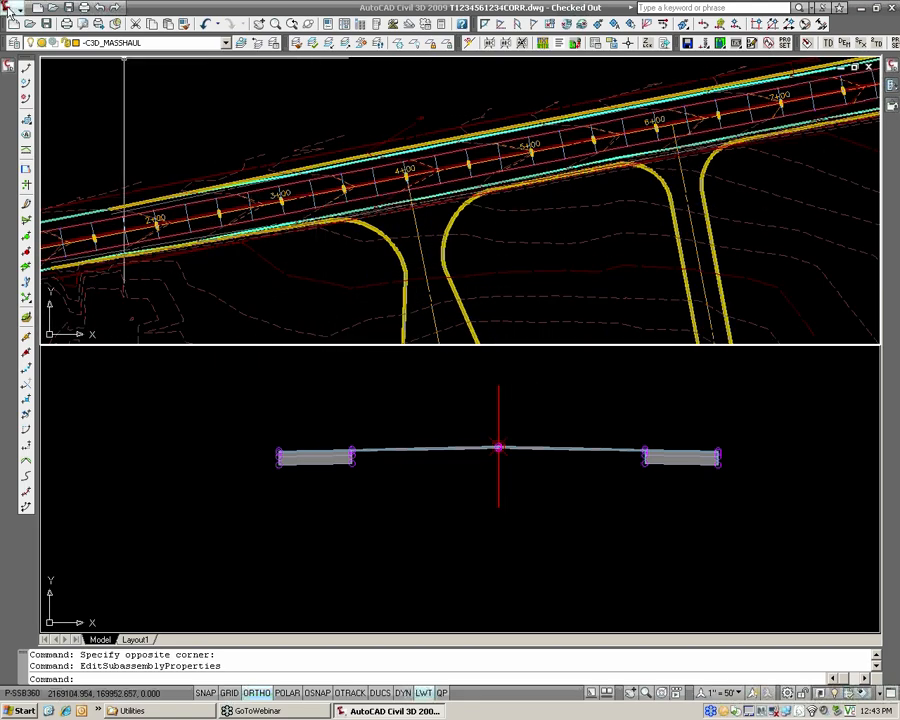
pyautogui.click(9, 8)
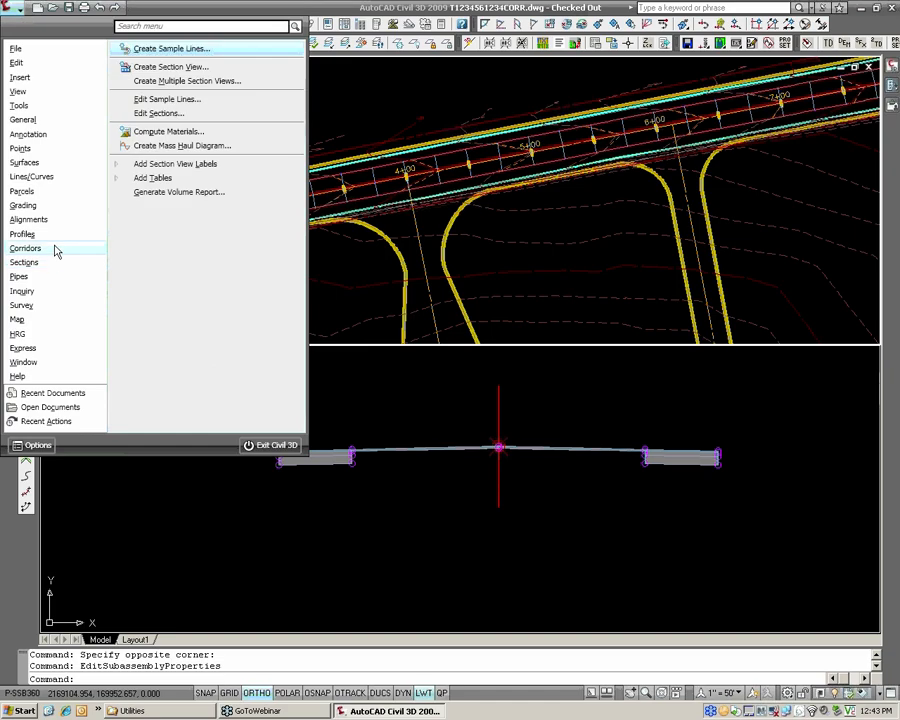
pyautogui.moveTo(55, 250)
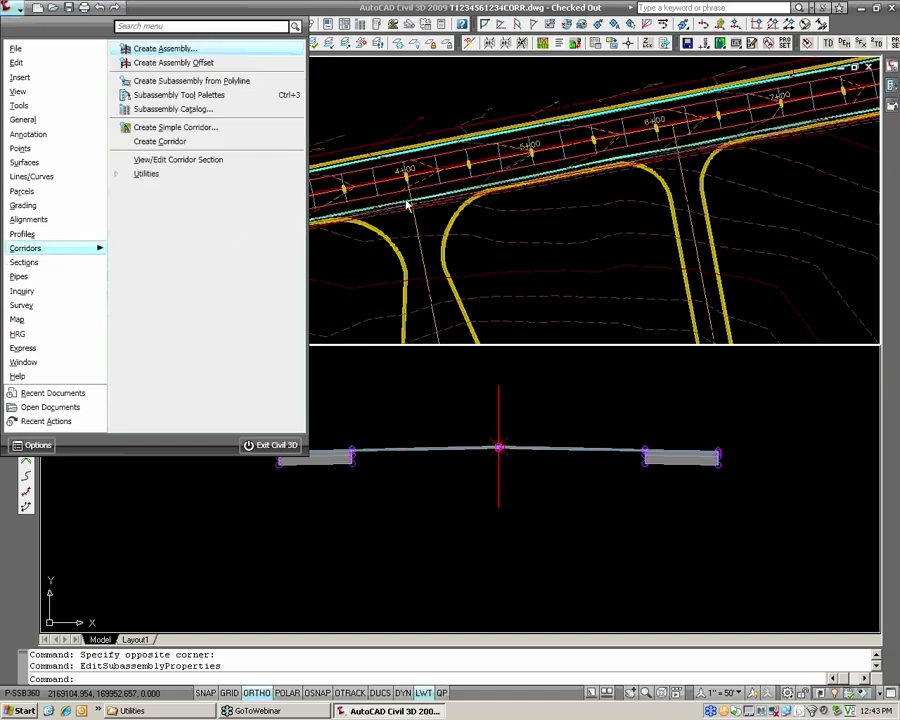
pyautogui.click(470, 202)
pyautogui.scroll(3, 424, 141)
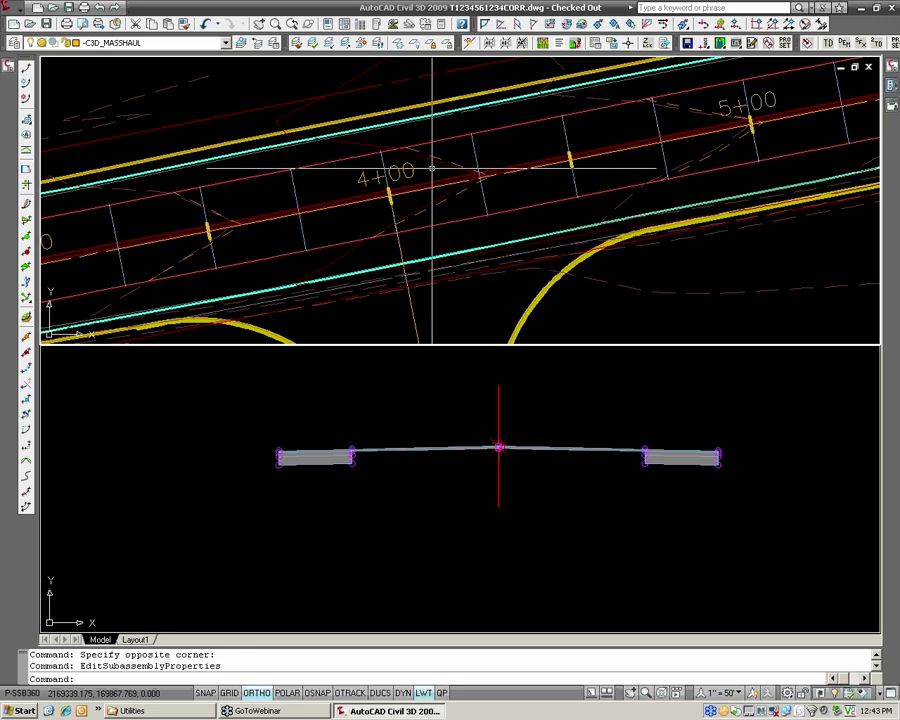
pyautogui.moveTo(430, 175)
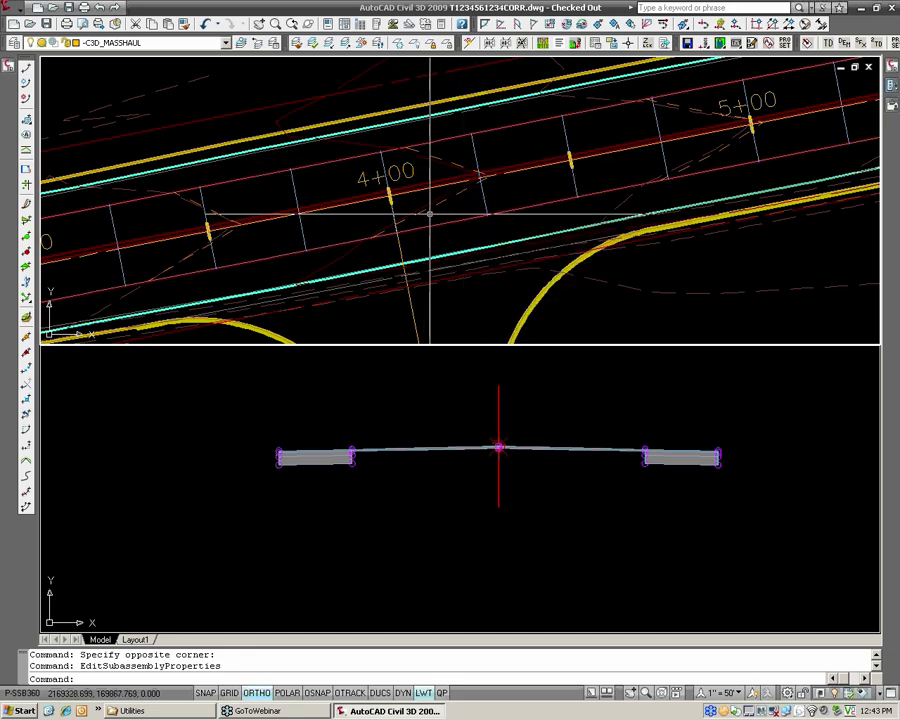
pyautogui.scroll(-2, 412, 180)
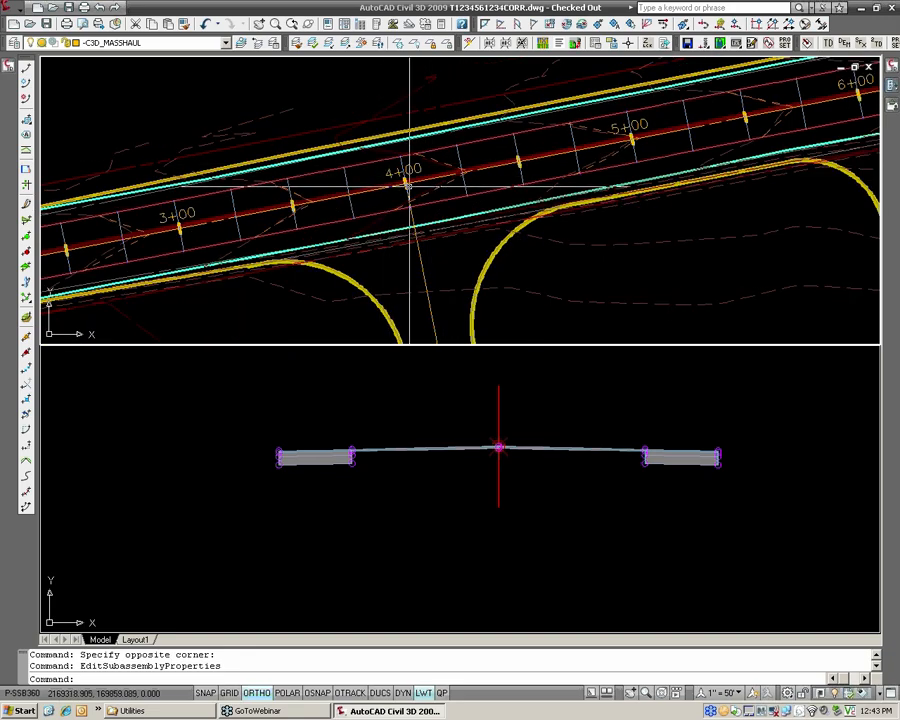
# Start a simple corridor and name it Widening.
pyautogui.click(16, 11)
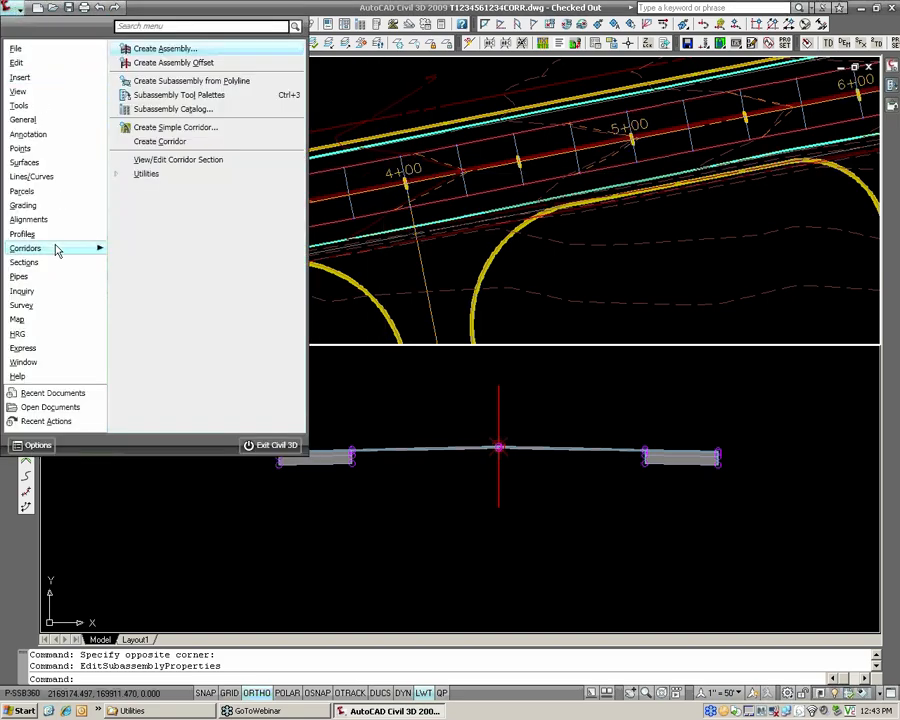
pyautogui.click(163, 133)
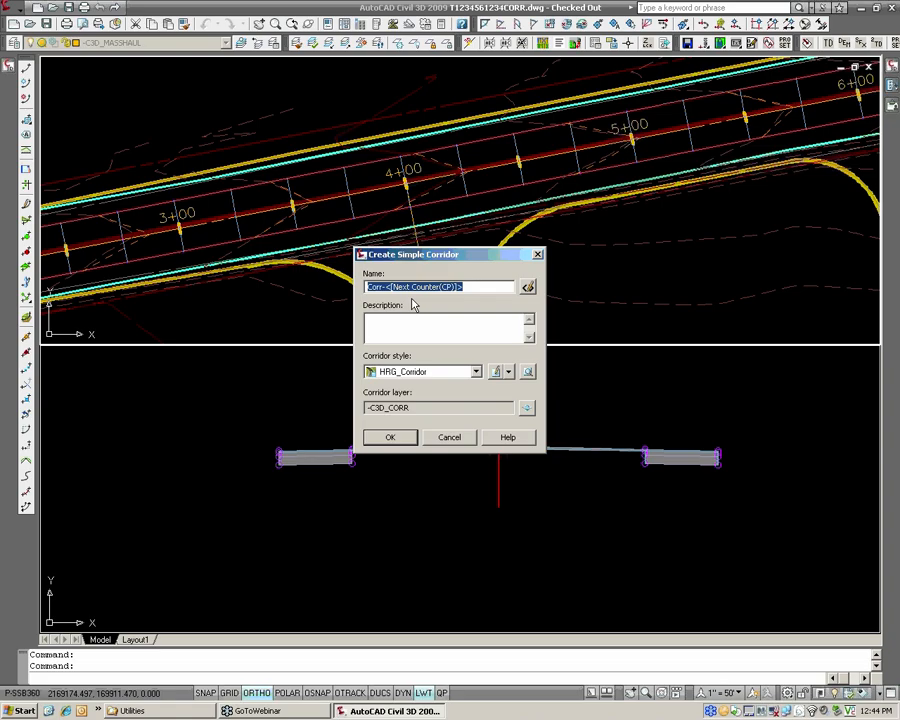
pyautogui.write('Hanover')
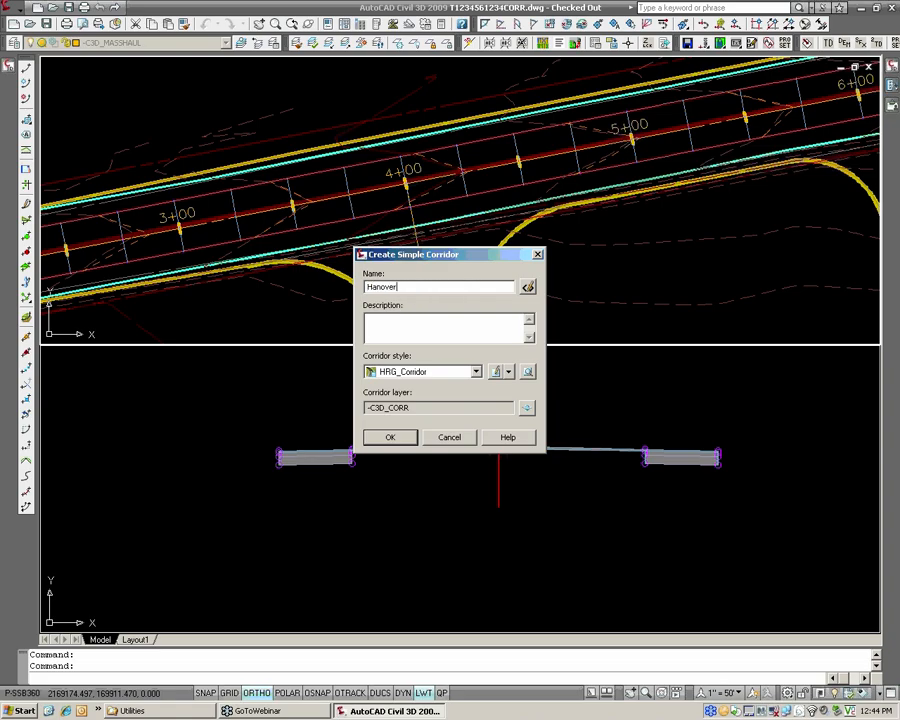
pyautogui.write(' Road')
pyautogui.moveTo(422, 287); pyautogui.dragTo(364, 288)
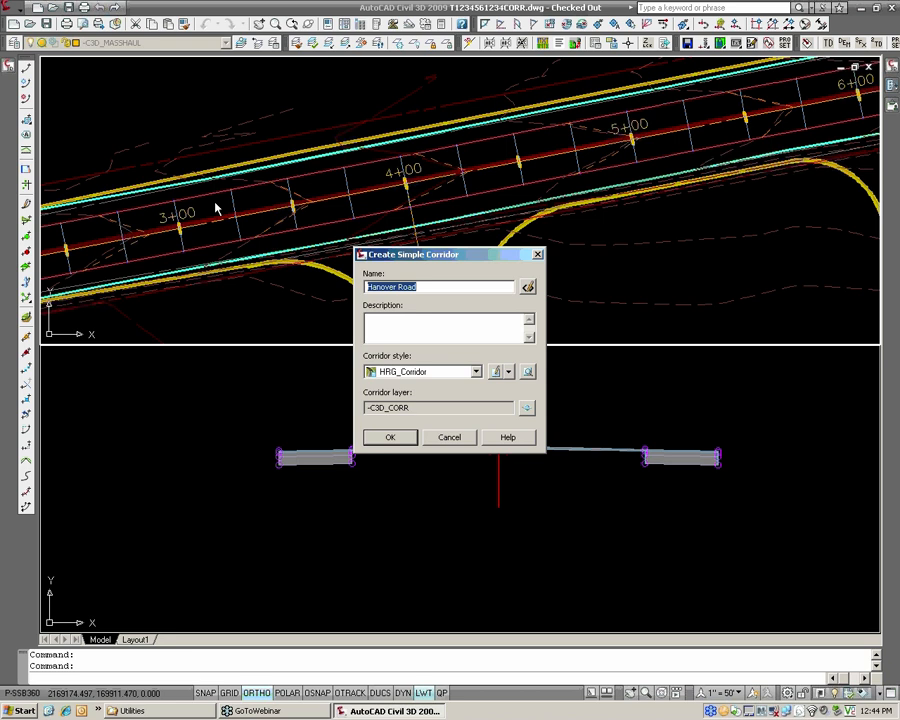
pyautogui.write('Whdening')
pyautogui.click(386, 439)
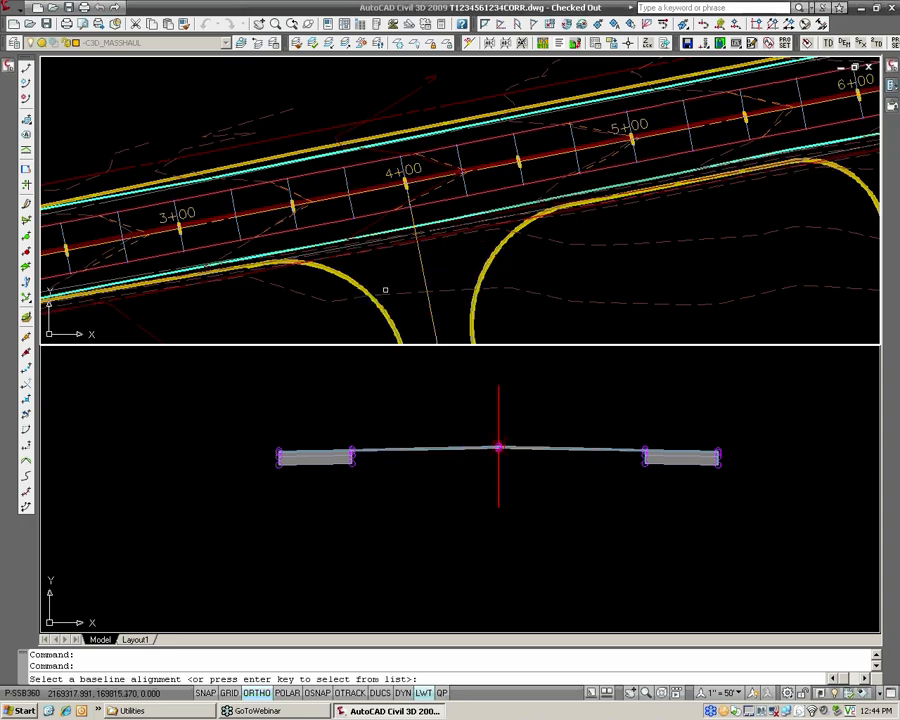
# Choose CL_HANOVER_RD as the corridor's baseline alignment and Design-TopOfOverlay as its profile.
pyautogui.click(435, 262)
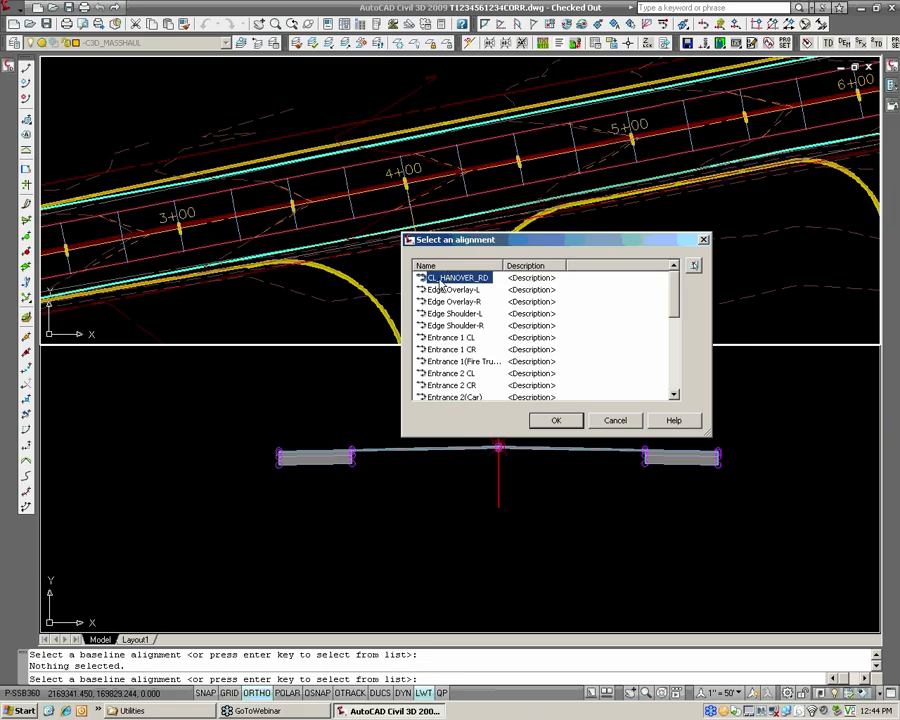
pyautogui.click(556, 420)
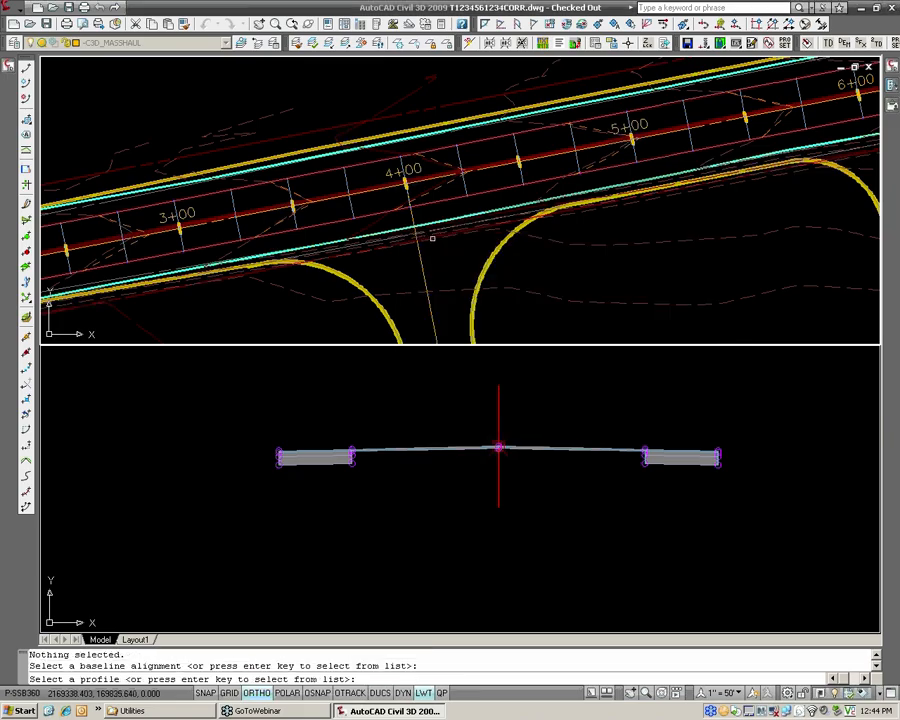
pyautogui.press('Return')
pyautogui.click(430, 366)
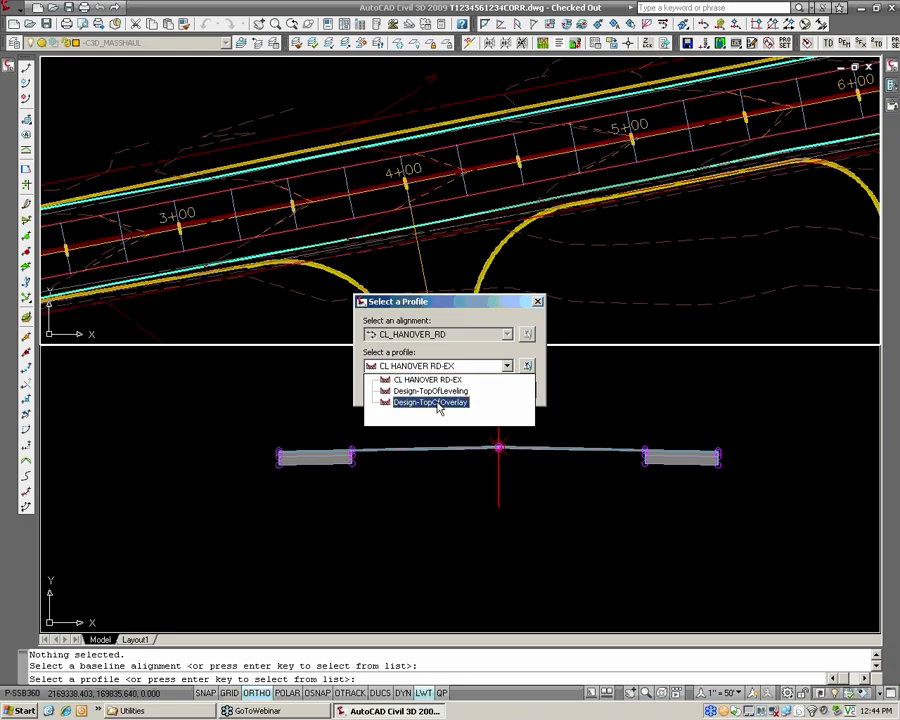
pyautogui.click(436, 403)
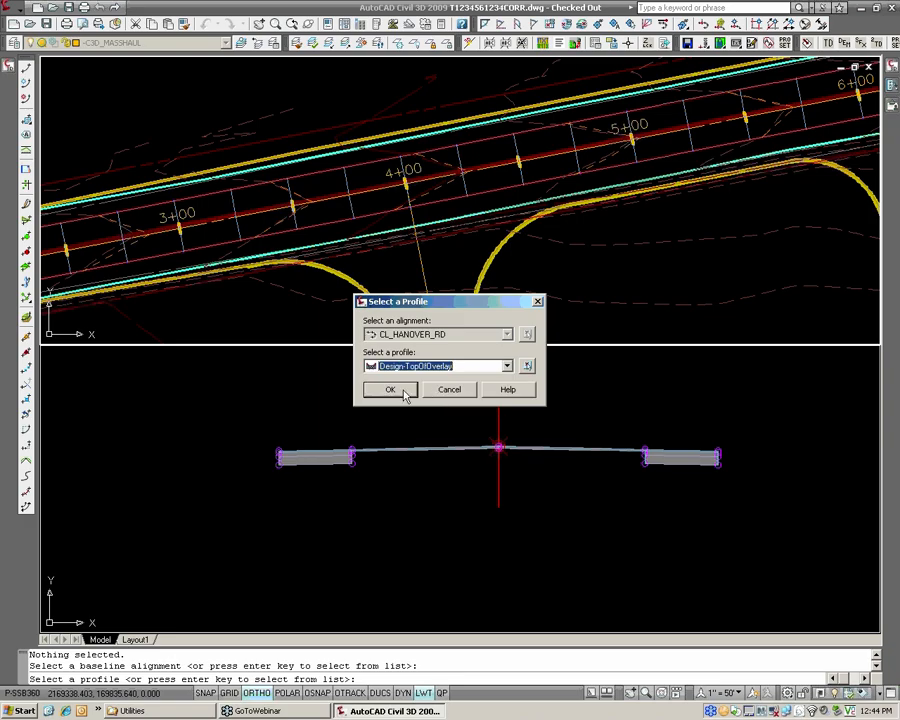
pyautogui.click(403, 391)
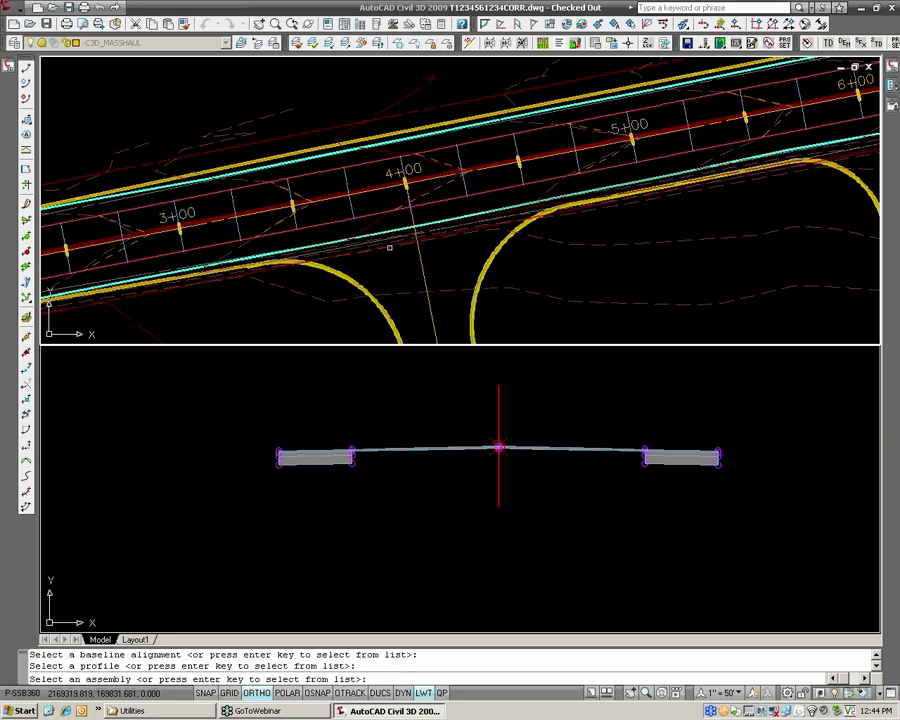
# Choose the WIDENING-bothsides assembly for the corridor and map all its surface targets to _Leveling Course.
pyautogui.rightClick(390, 248)
pyautogui.click(412, 263)
pyautogui.click(440, 143)
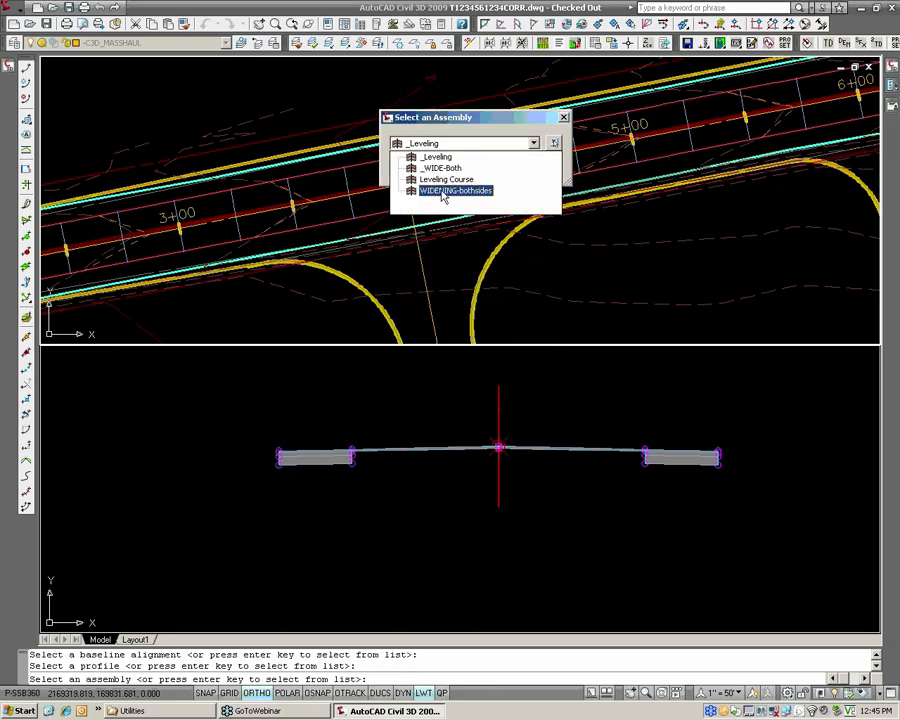
pyautogui.click(441, 191)
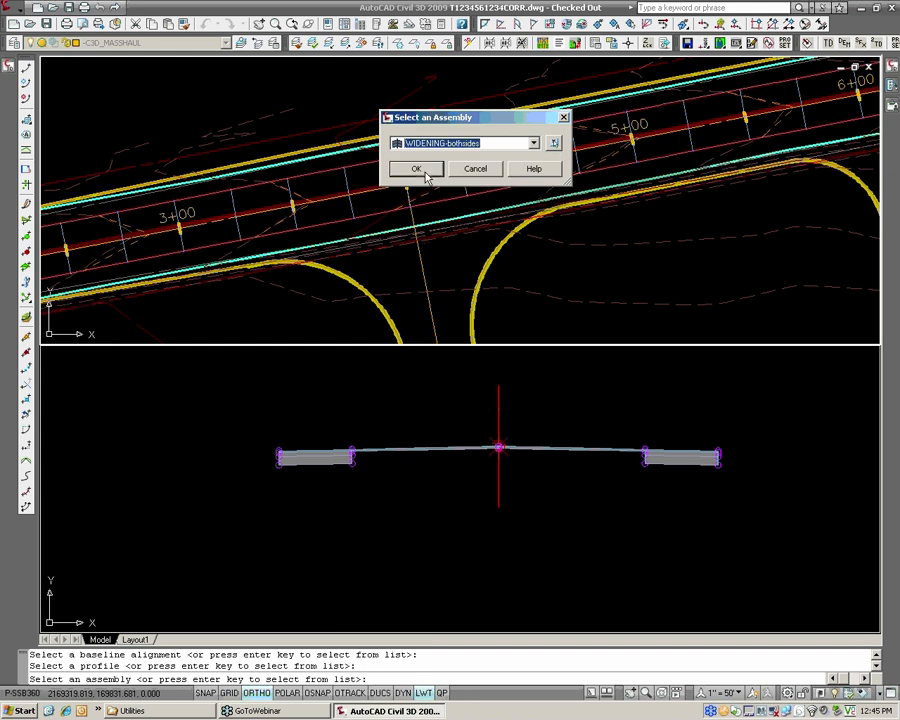
pyautogui.click(413, 168)
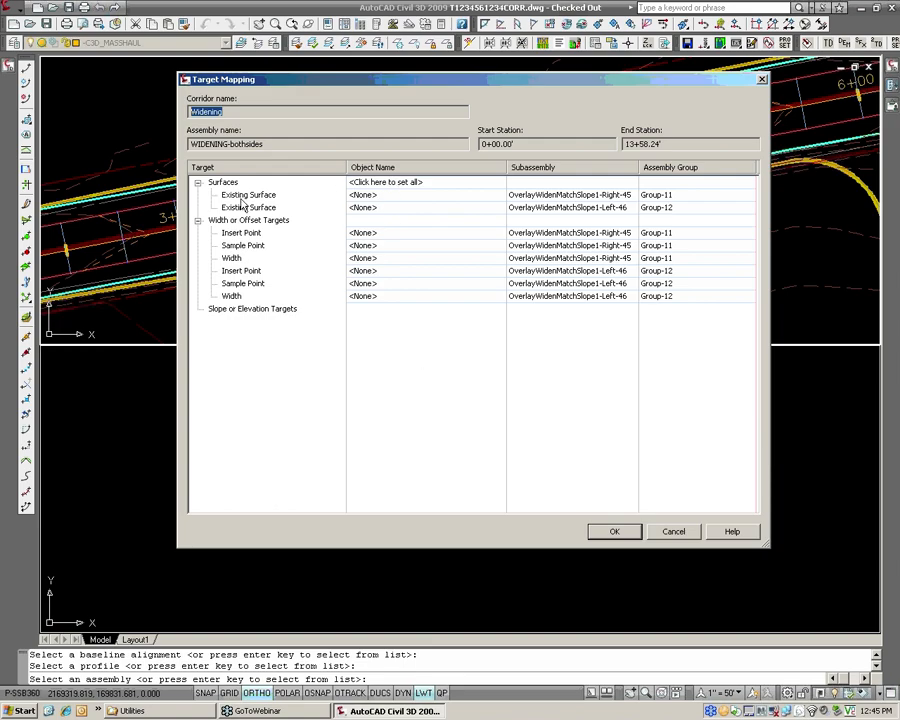
pyautogui.click(389, 183)
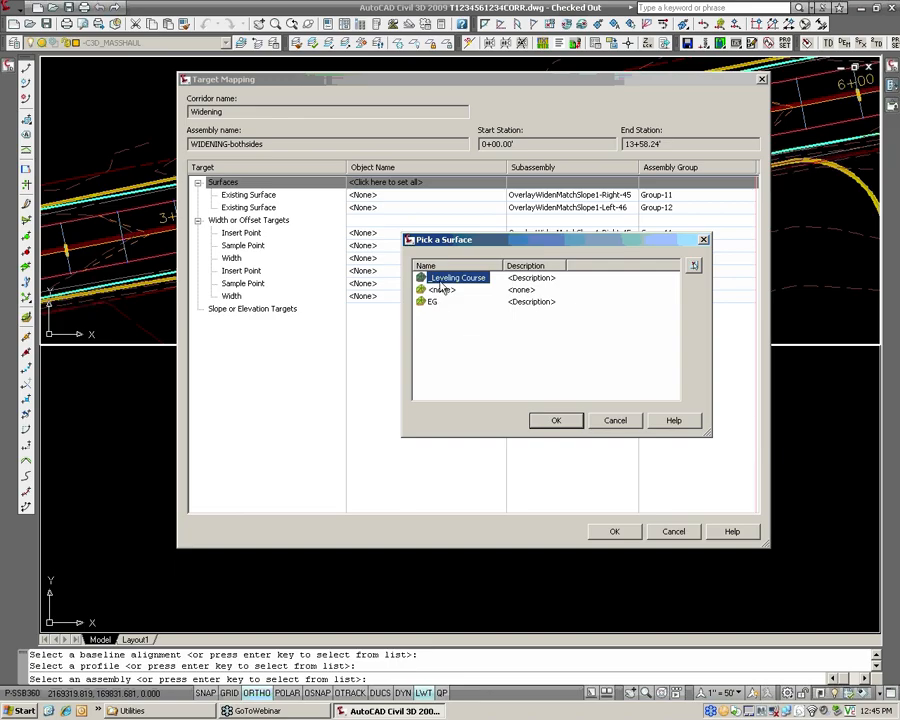
pyautogui.click(556, 420)
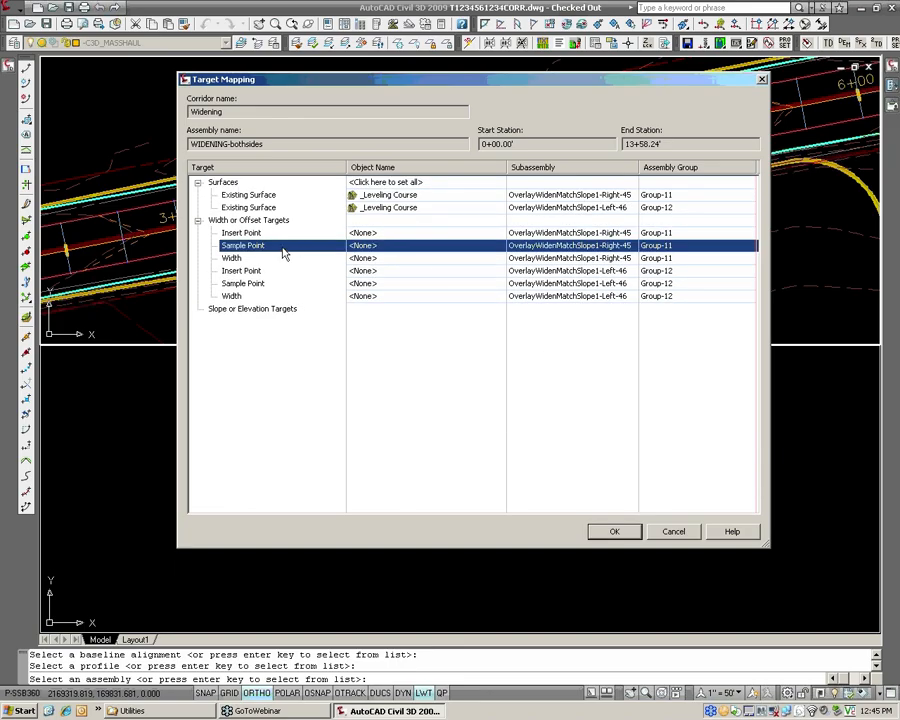
# Set the width target of the right widening subassembly to the Grade Break-R alignment.
pyautogui.click(245, 260)
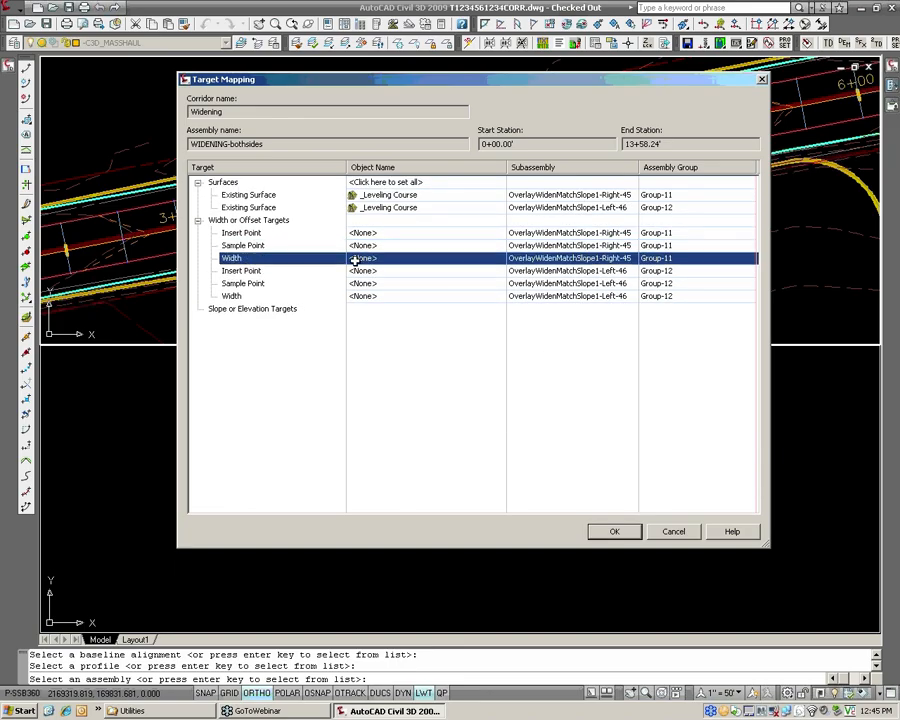
pyautogui.click(238, 297)
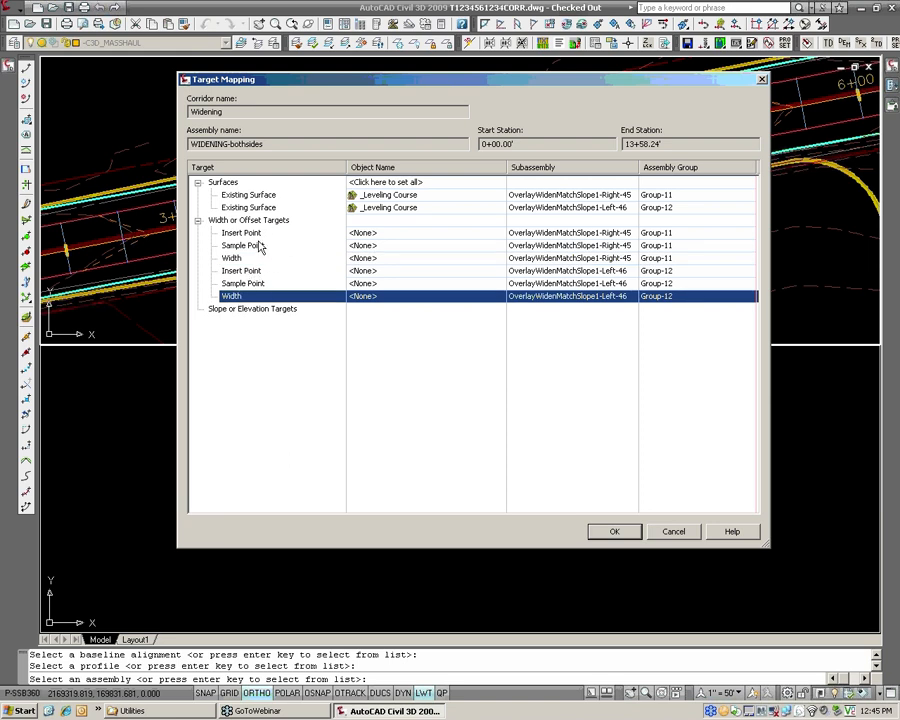
pyautogui.click(240, 260)
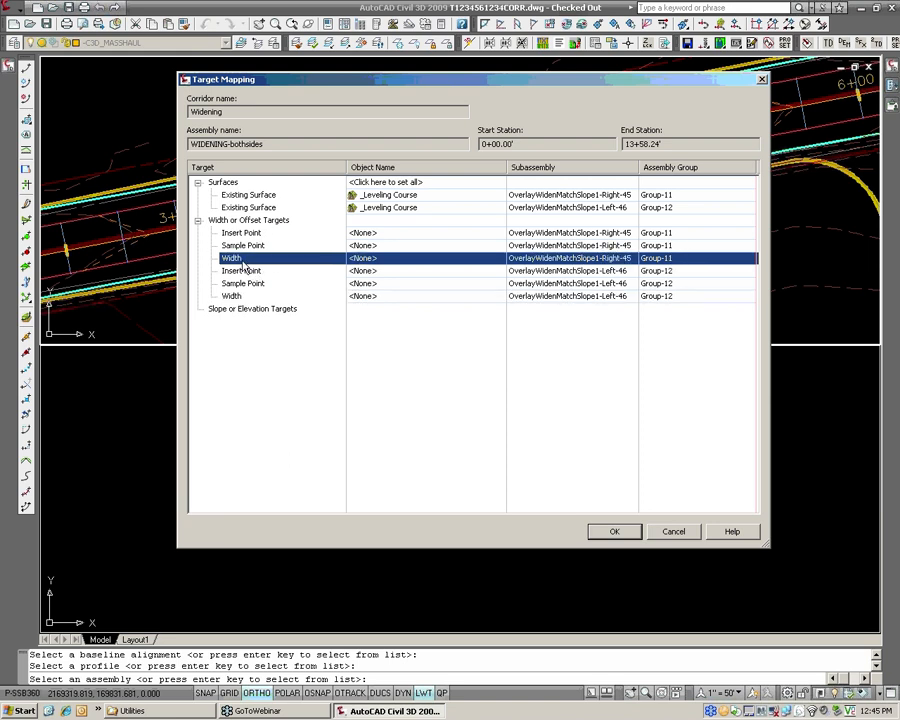
pyautogui.click(376, 258)
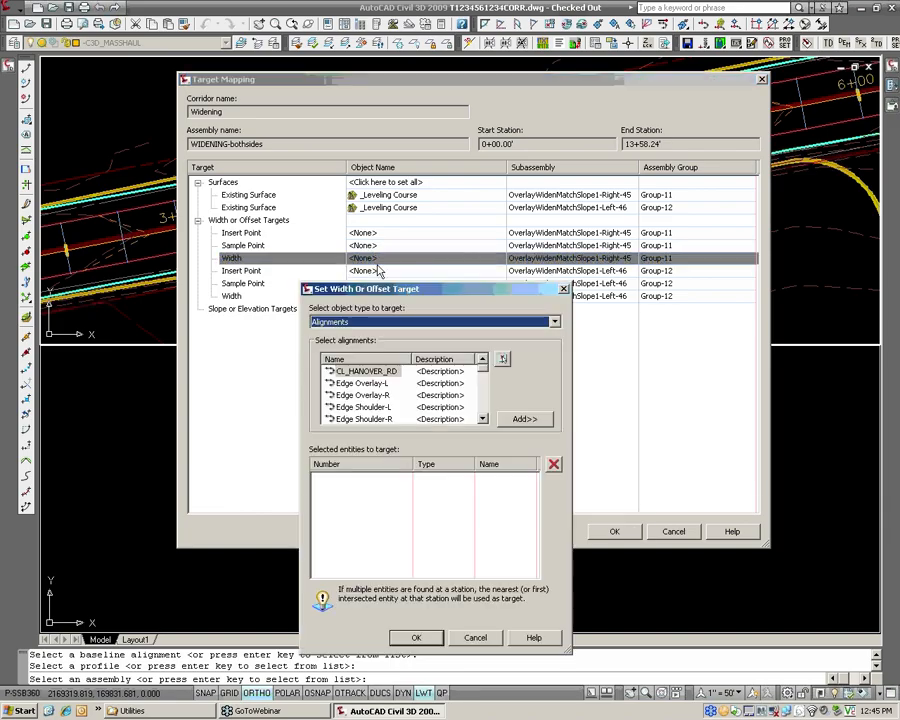
pyautogui.moveTo(483, 368); pyautogui.dragTo(485, 398)
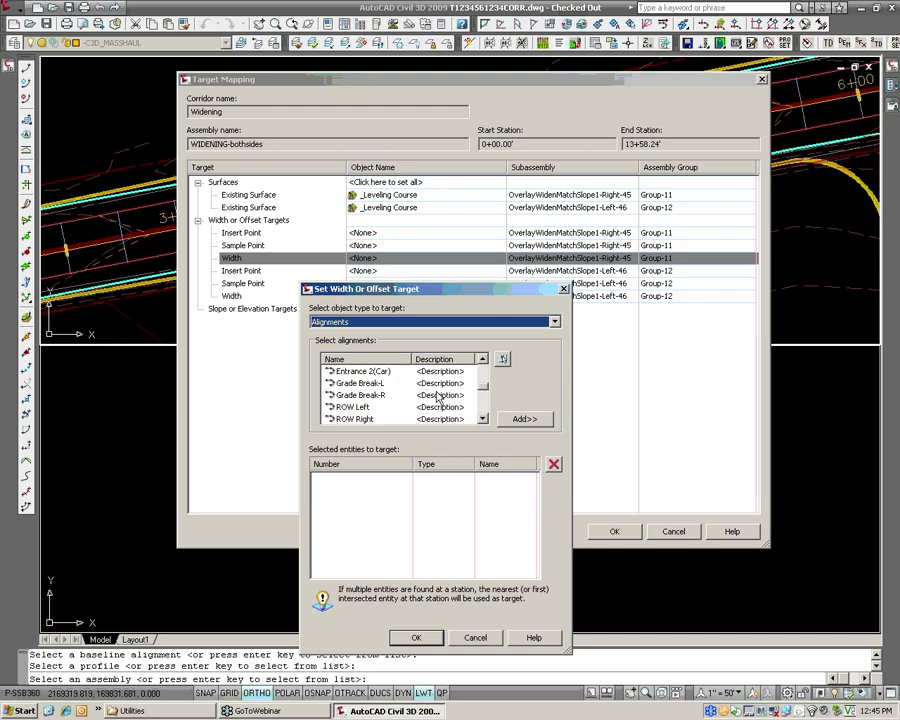
pyautogui.click(379, 398)
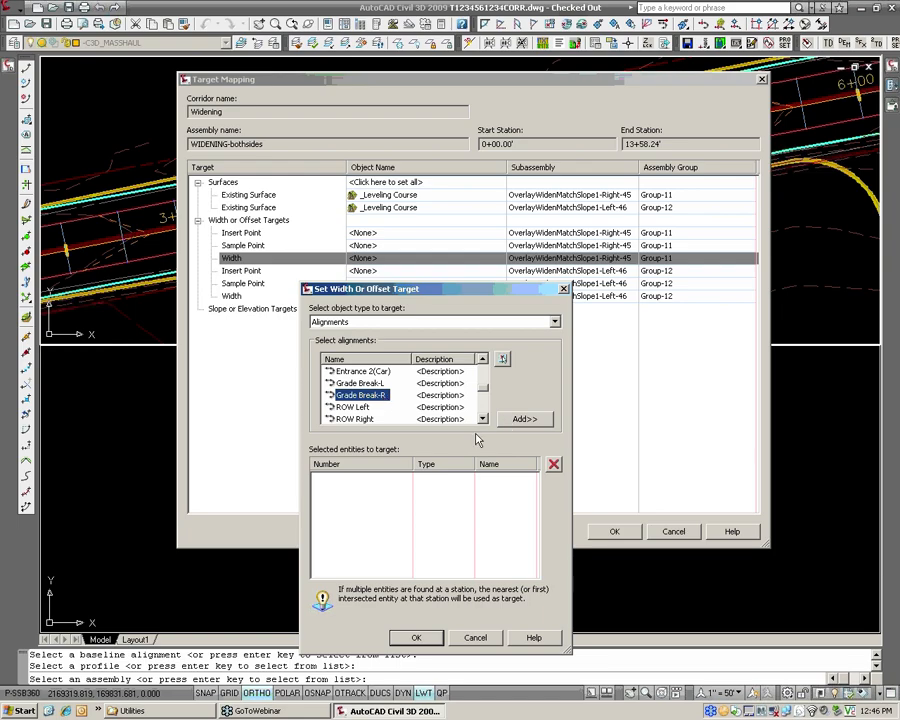
pyautogui.click(523, 421)
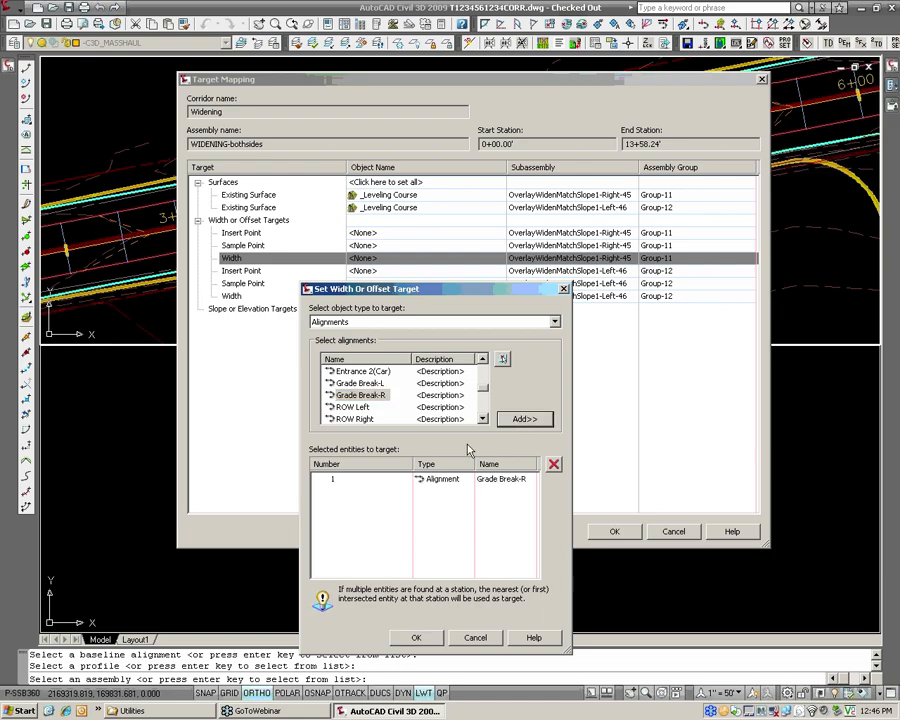
pyautogui.click(414, 637)
# Set the width target of the left widening subassembly to the Grade Break-L alignment.
pyautogui.click(392, 296)
pyautogui.click(394, 297)
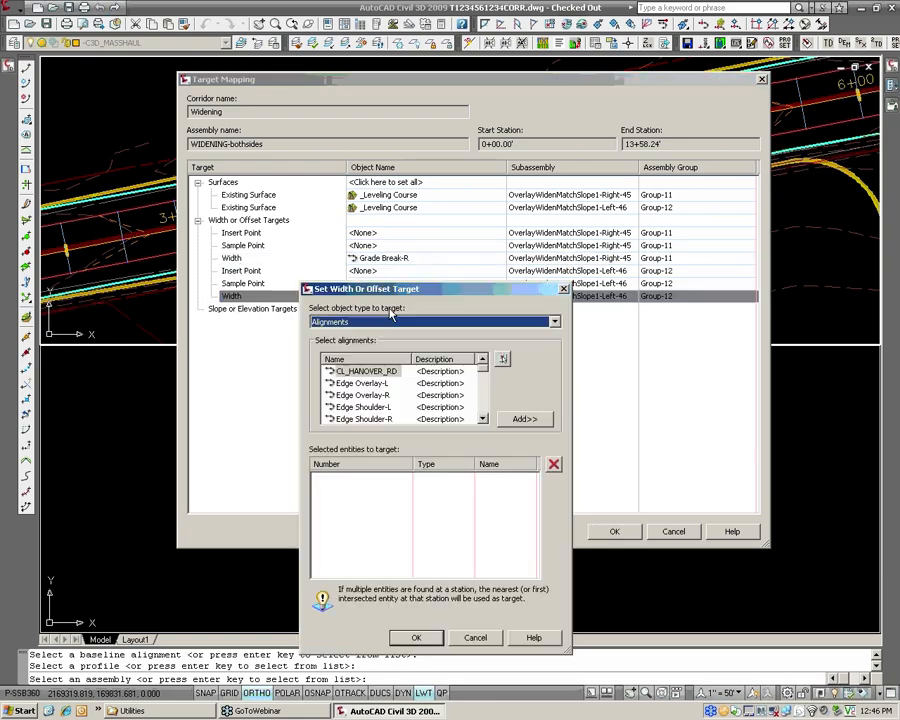
pyautogui.scroll(-1, 487, 377)
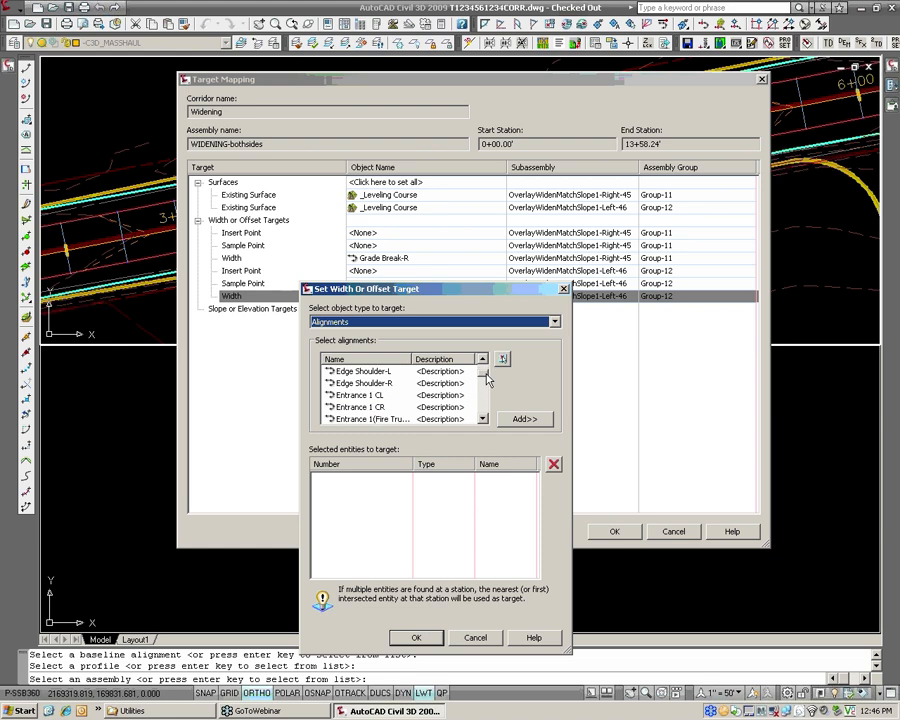
pyautogui.scroll(-2, 487, 377)
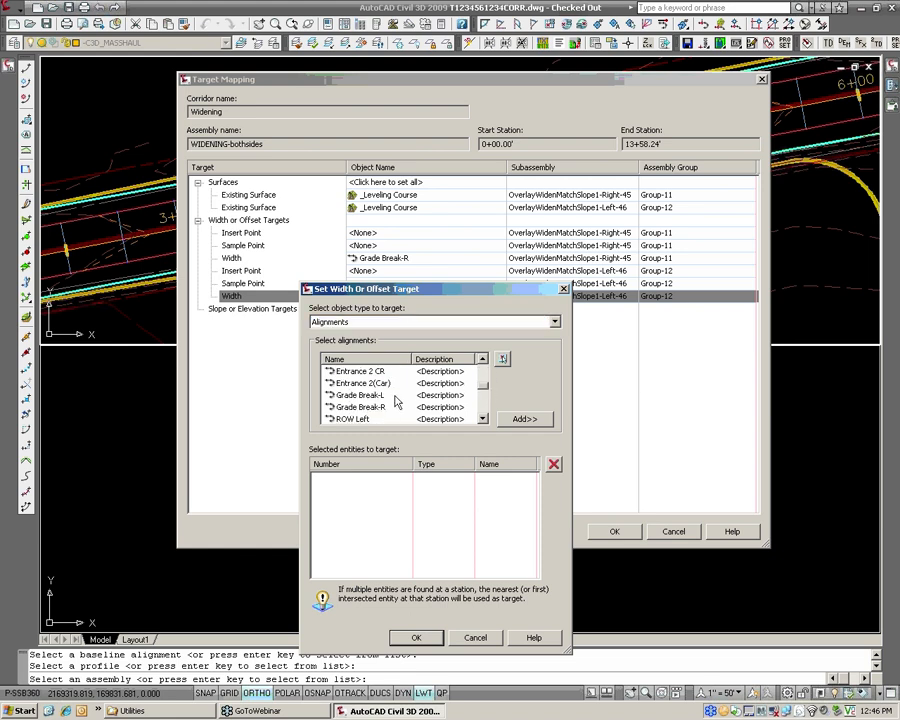
pyautogui.click(390, 396)
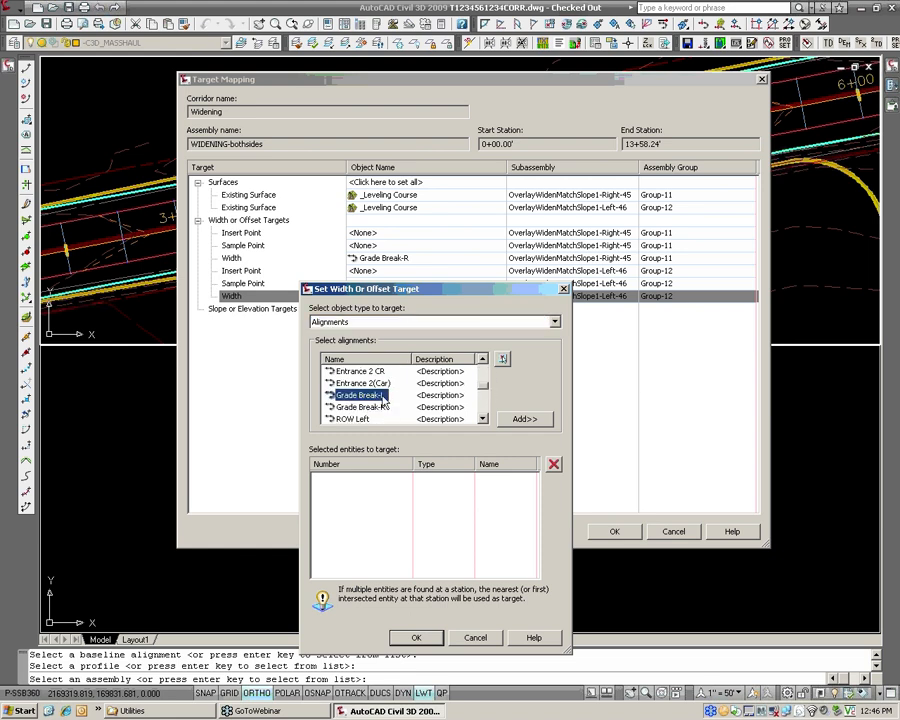
pyautogui.click(522, 420)
pyautogui.click(416, 637)
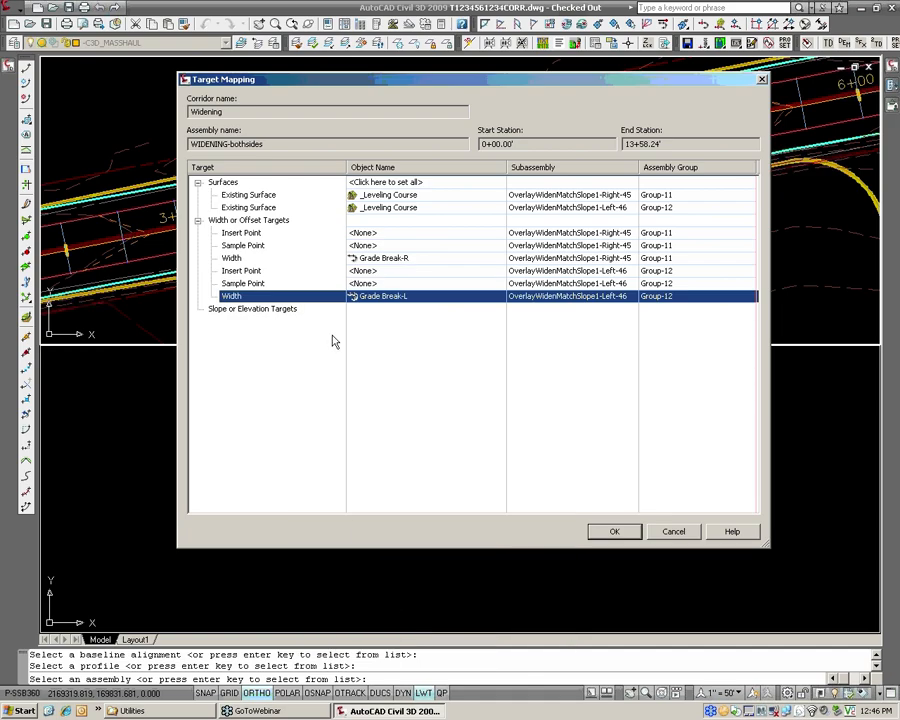
# Set the insert point target of the left widening subassembly to the Edge Overlay-L alignment.
pyautogui.click(258, 283)
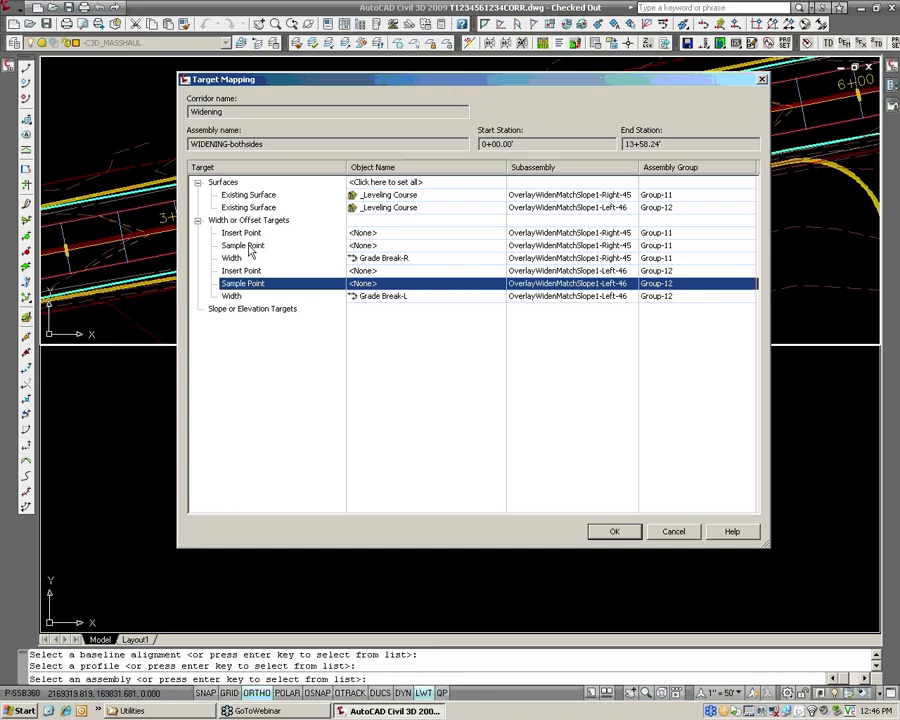
pyautogui.click(234, 275)
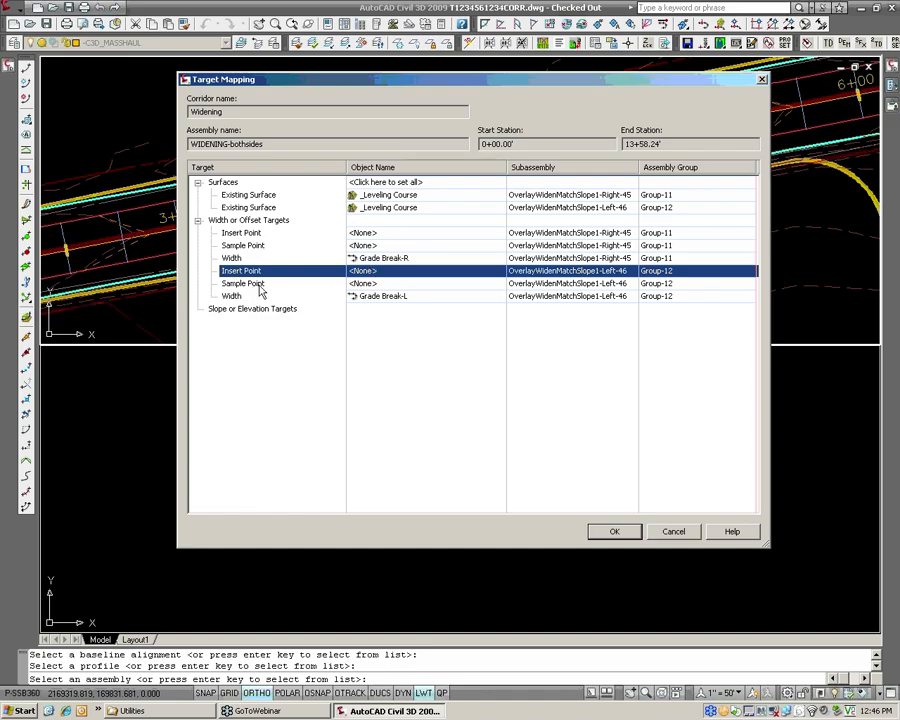
pyautogui.moveTo(385, 80)
pyautogui.mouseDown()
pyautogui.moveTo(358, 236)
pyautogui.moveTo(294, 395)
pyautogui.mouseUp()
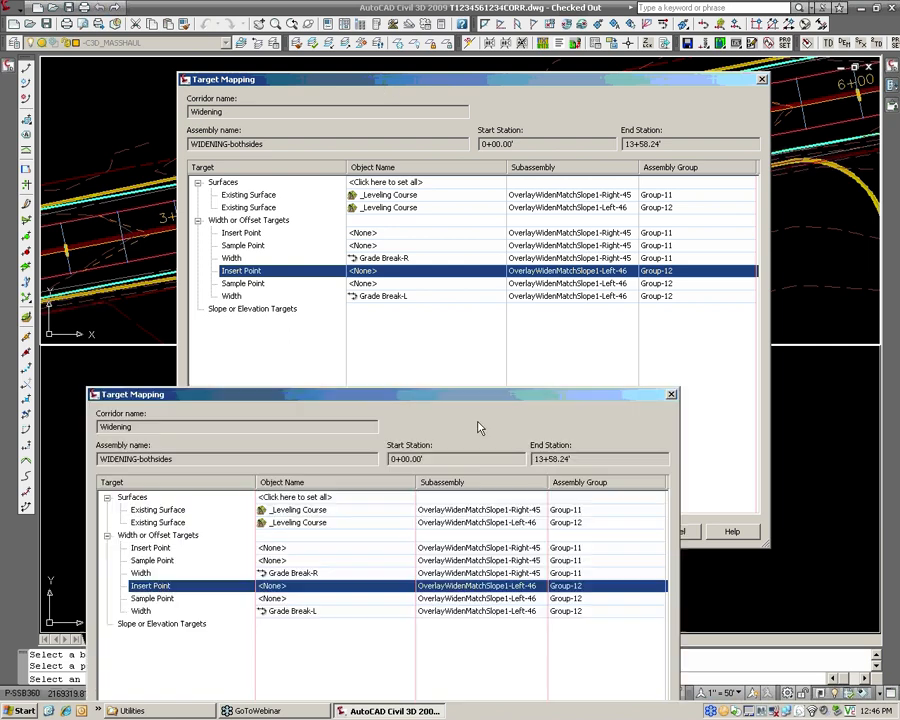
pyautogui.moveTo(590, 392); pyautogui.dragTo(372, 485)
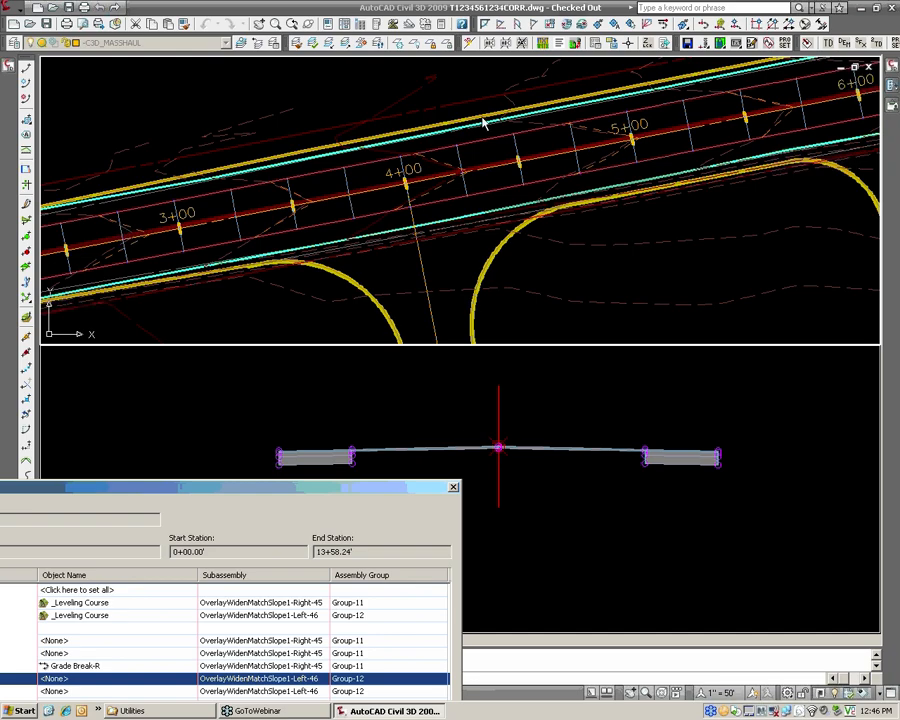
pyautogui.moveTo(403, 487); pyautogui.dragTo(525, 512)
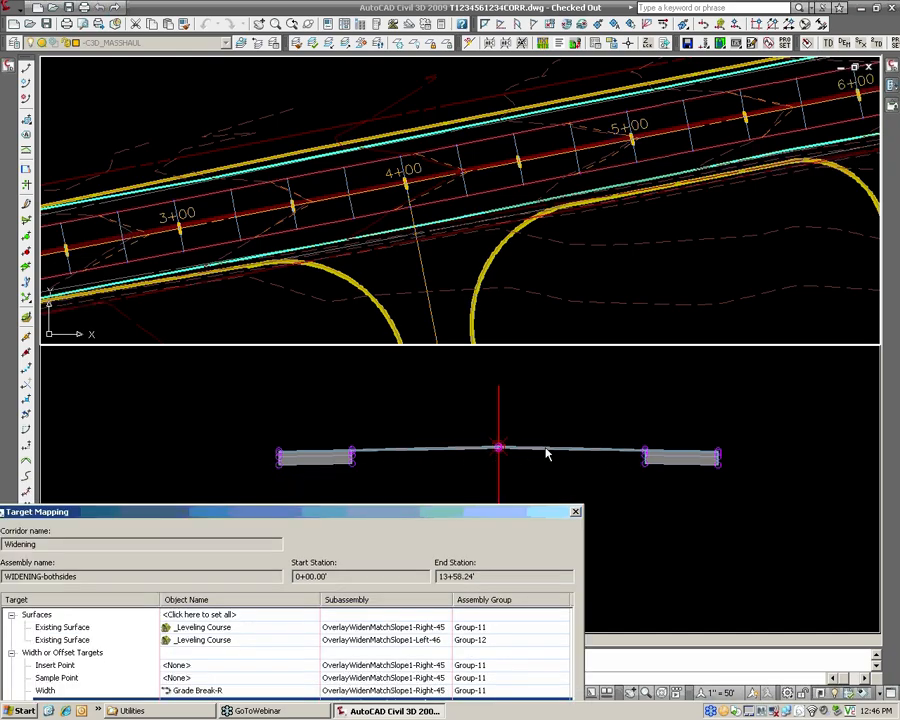
pyautogui.moveTo(526, 513); pyautogui.dragTo(612, 92)
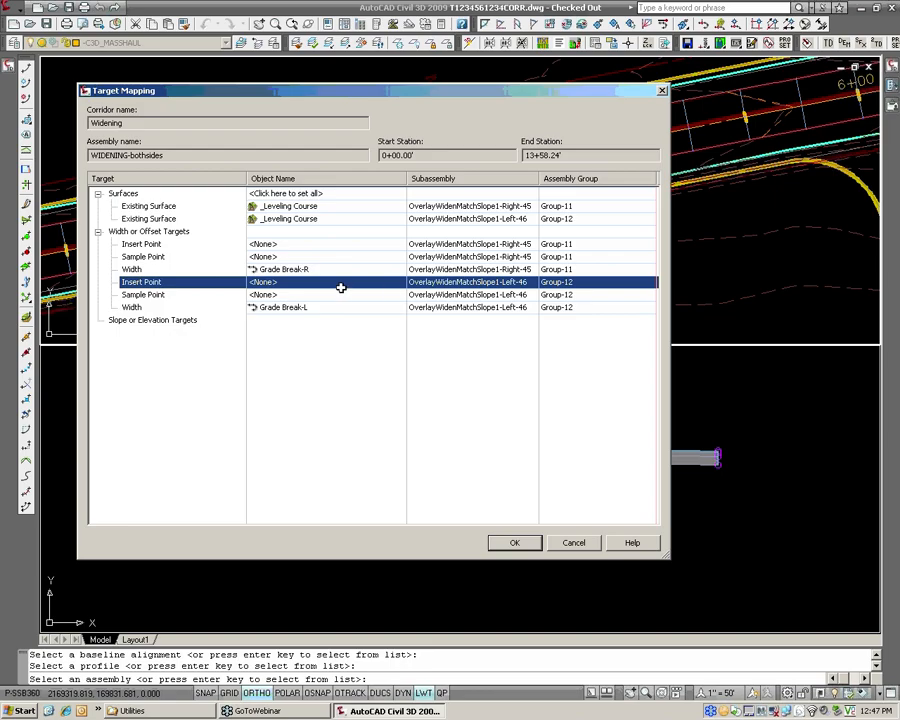
pyautogui.click(382, 283)
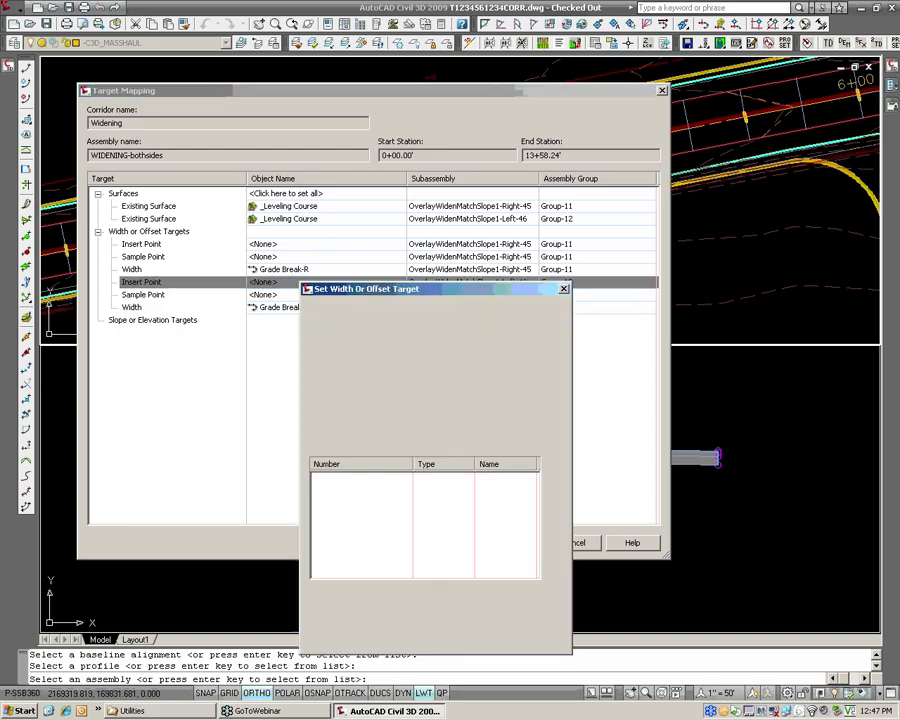
pyautogui.click(396, 385)
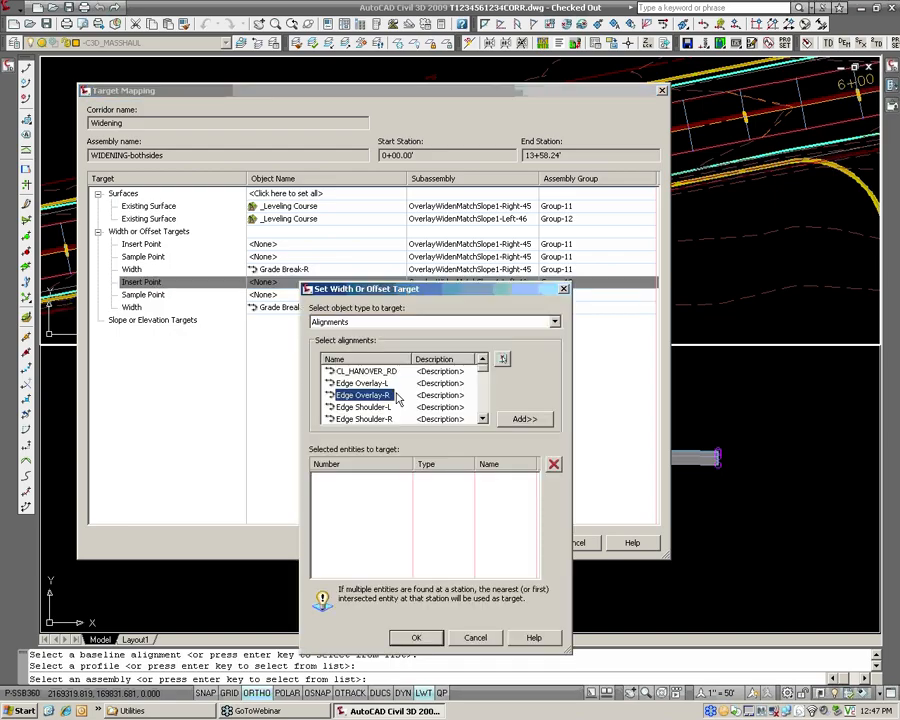
pyautogui.click(524, 418)
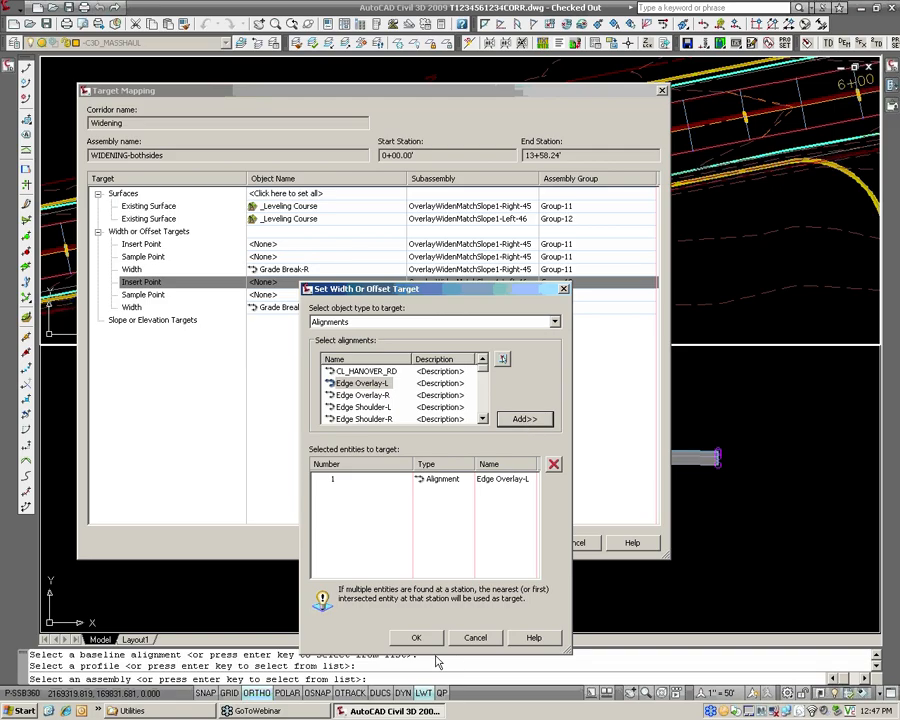
pyautogui.click(414, 638)
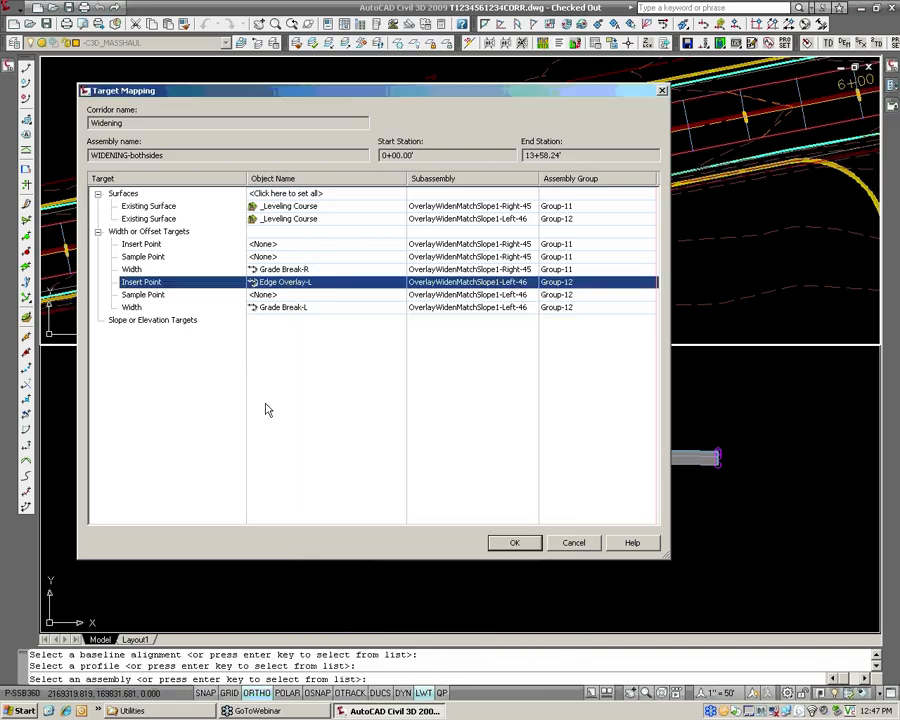
# Set the insert point target of the right widening subassembly to the Edge Overlay-R alignment and create the corridor with these targets.
pyautogui.click(156, 244)
pyautogui.click(262, 244)
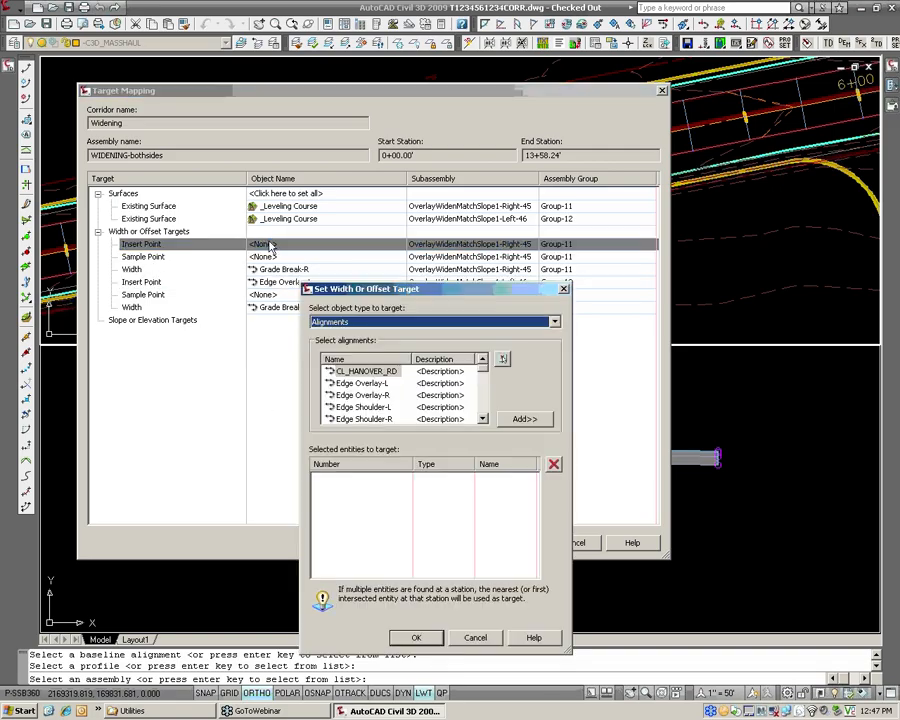
pyautogui.click(378, 397)
pyautogui.click(524, 418)
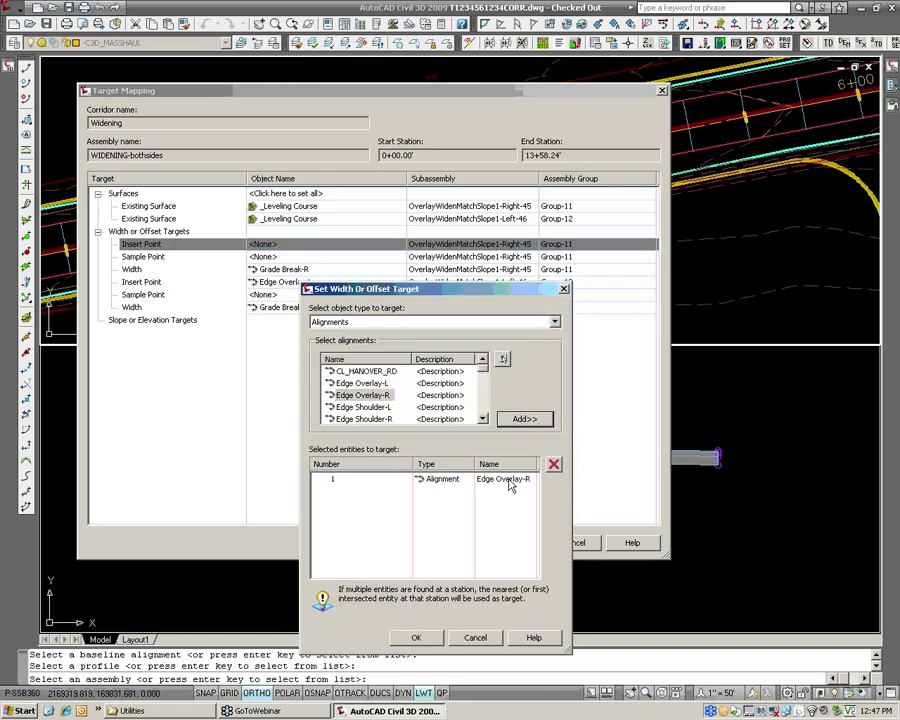
pyautogui.click(416, 638)
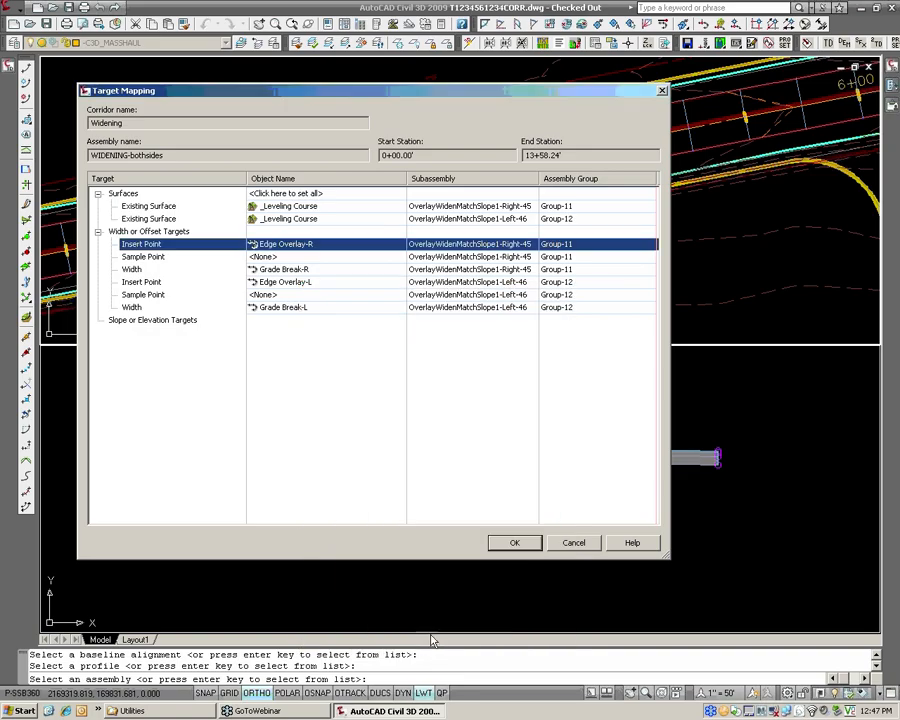
pyautogui.click(515, 545)
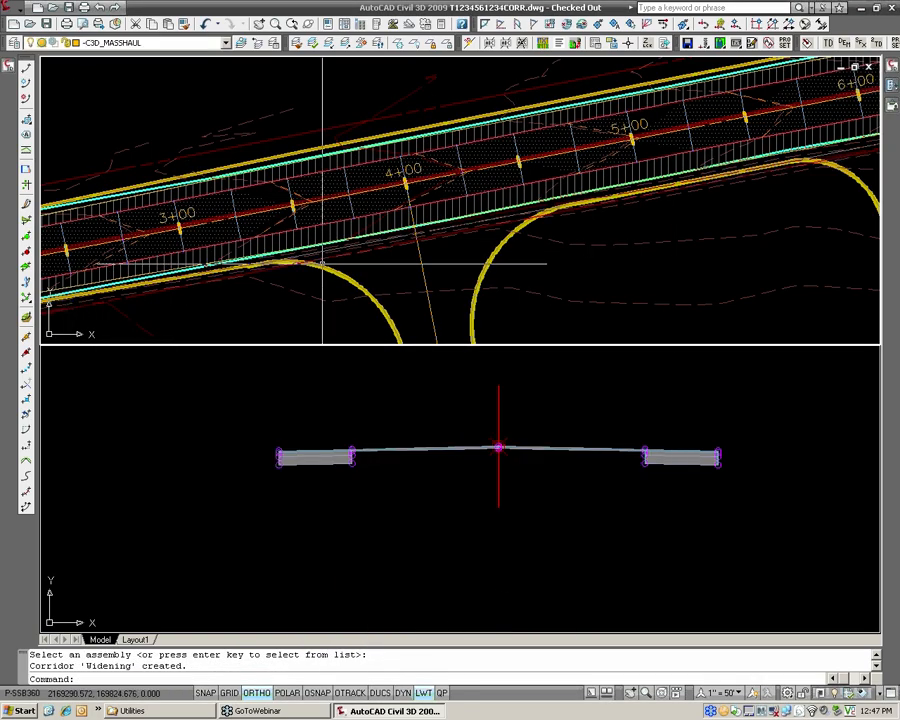
# Examine the new Widening corridor in plan, from its beginning near station 1+00 to about station 7+00 and back.
pyautogui.click(363, 247)
pyautogui.press('Escape')
pyautogui.press('Escape')
pyautogui.scroll(-4, 346, 243)
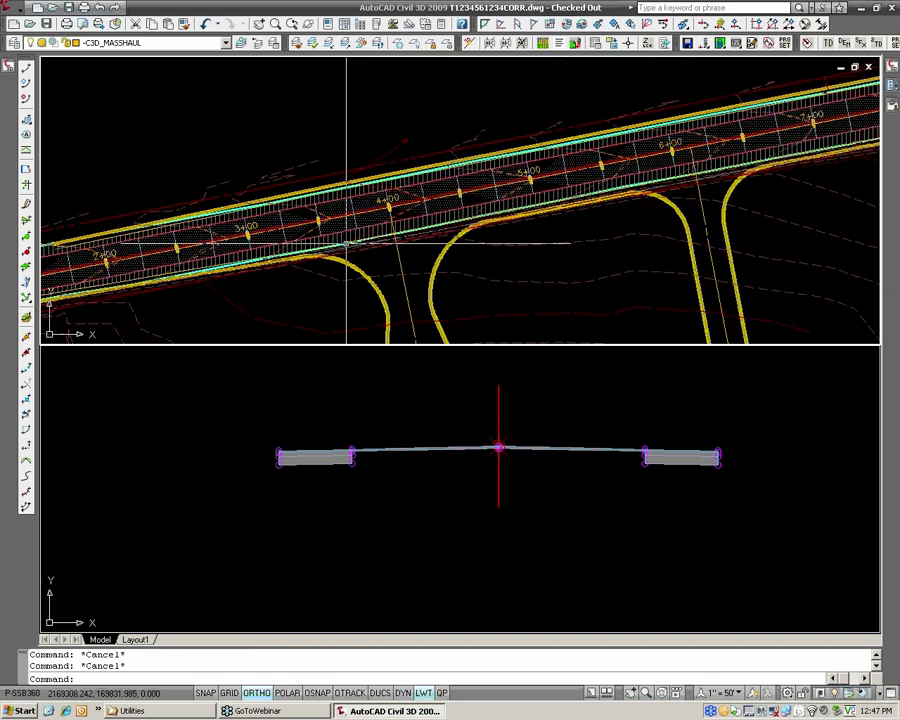
pyautogui.moveTo(310, 247); pyautogui.dragTo(575, 195, button='middle')
pyautogui.scroll(3, 299, 245)
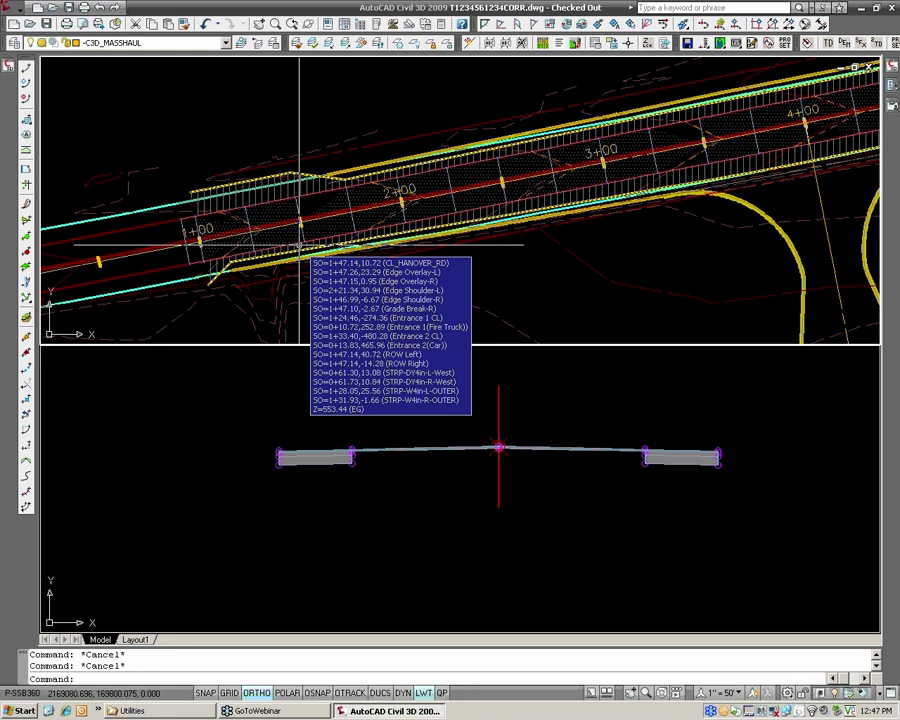
pyautogui.moveTo(462, 215); pyautogui.dragTo(257, 219, button='middle')
pyautogui.moveTo(525, 207); pyautogui.dragTo(347, 240, button='middle')
pyautogui.moveTo(567, 207); pyautogui.dragTo(342, 249, button='middle')
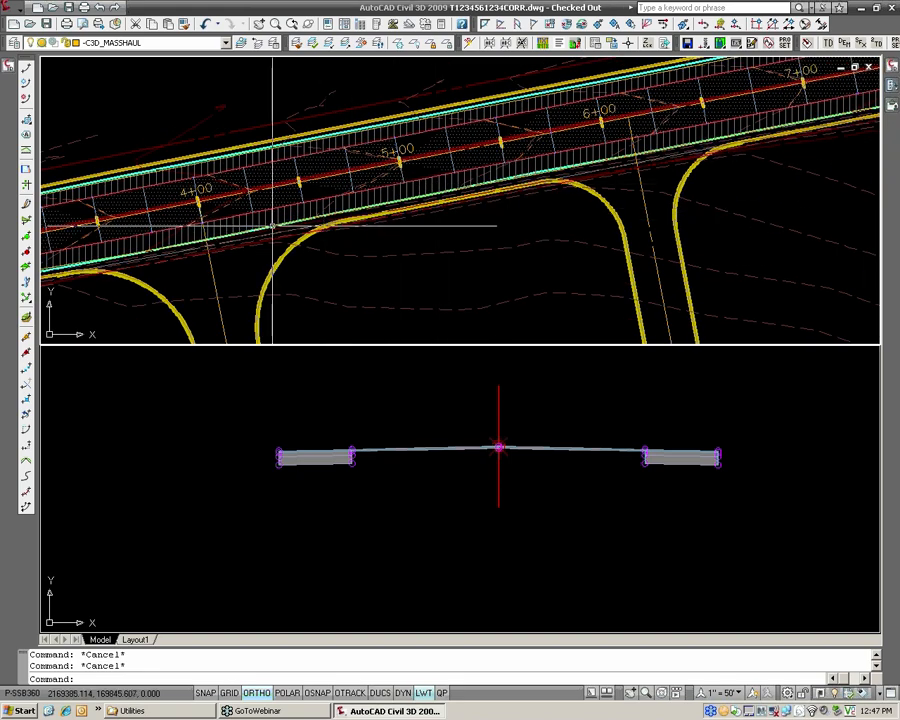
pyautogui.moveTo(92, 212); pyautogui.dragTo(431, 175, button='middle')
pyautogui.moveTo(261, 240); pyautogui.dragTo(511, 200, button='middle')
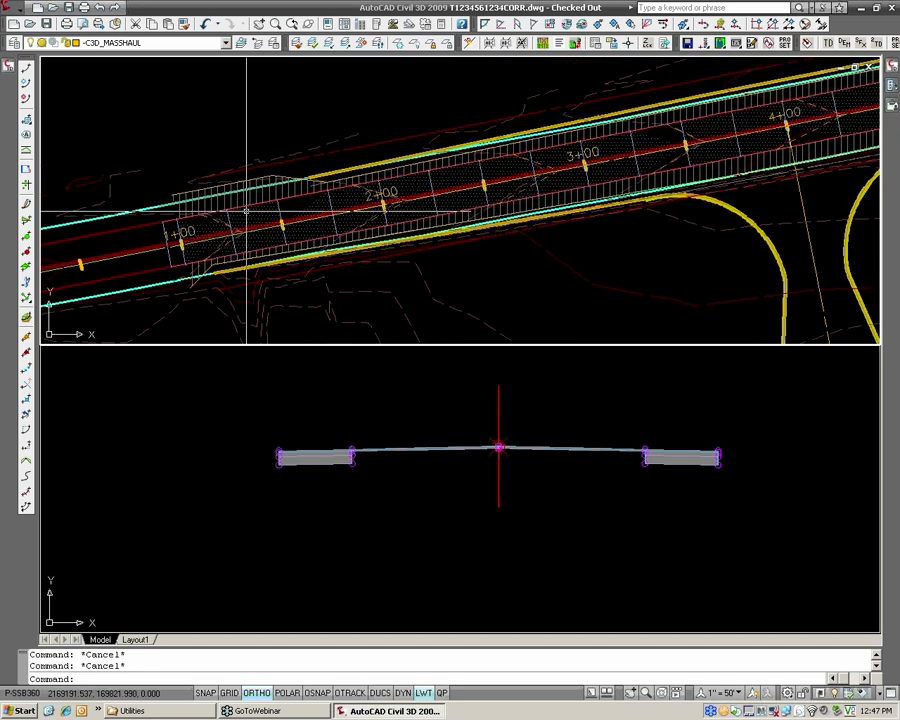
# Stretch the Widening corridor's start point to the beginning endpoint of the left grade break line, between stations 1+50 and 2+00.
pyautogui.scroll(-5, 224, 222)
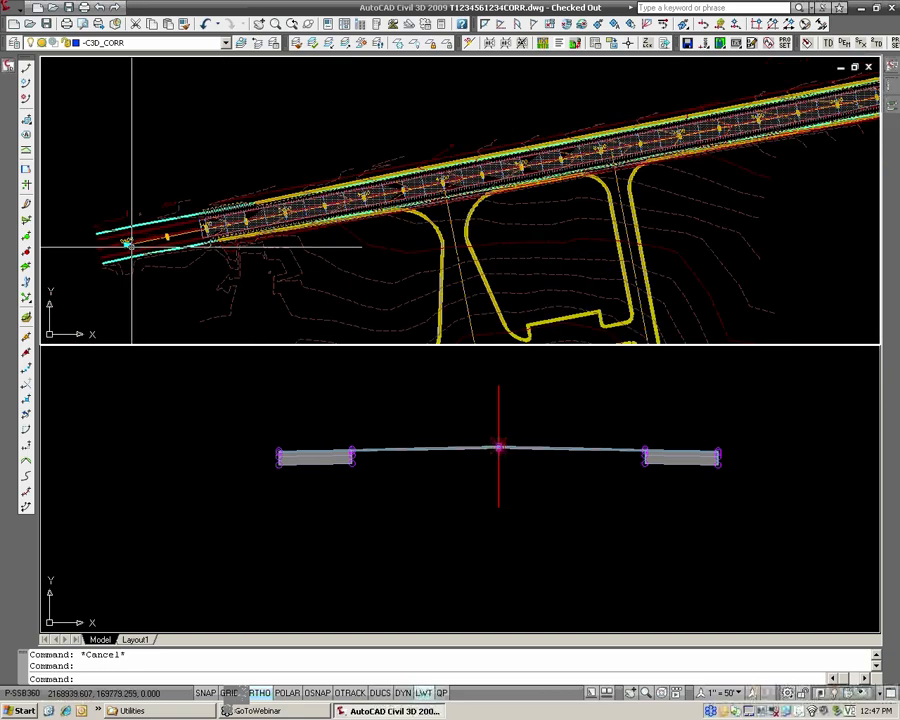
pyautogui.scroll(4, 191, 229)
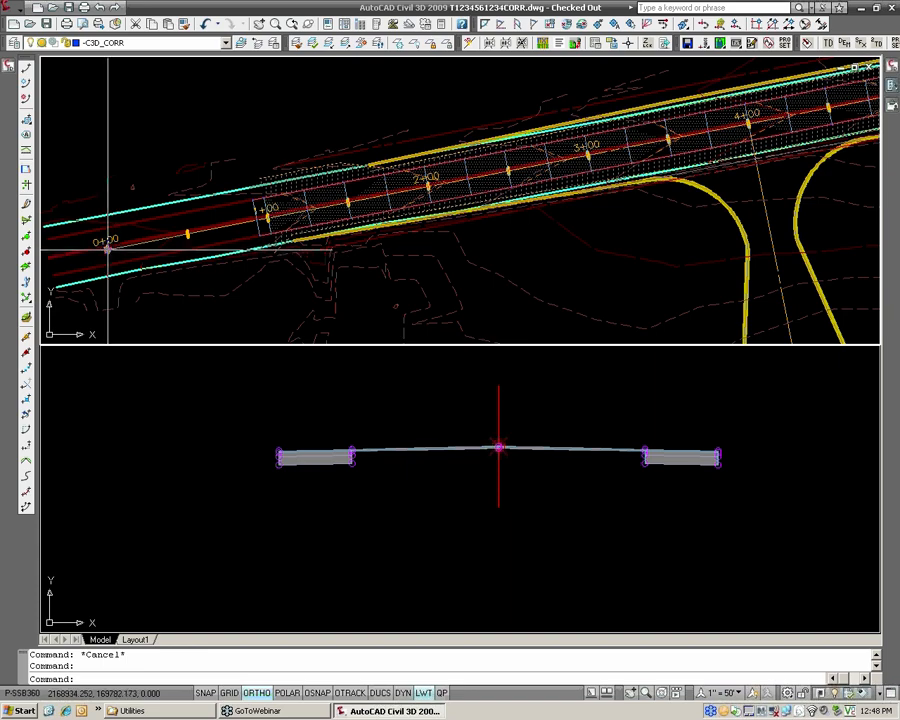
pyautogui.click(107, 248)
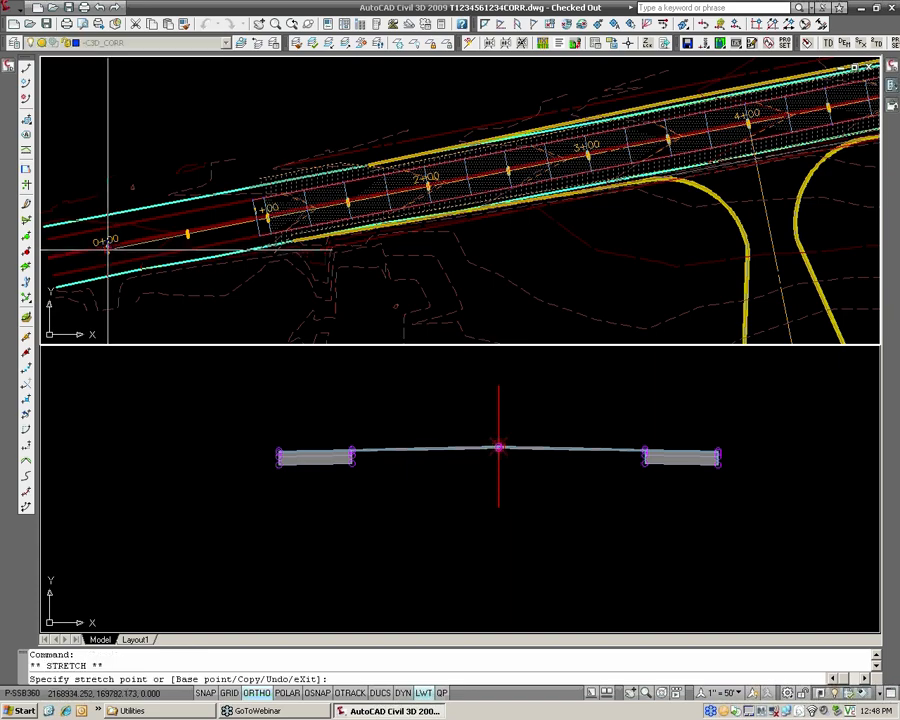
pyautogui.scroll(1, 292, 221)
pyautogui.scroll(1, 292, 221)
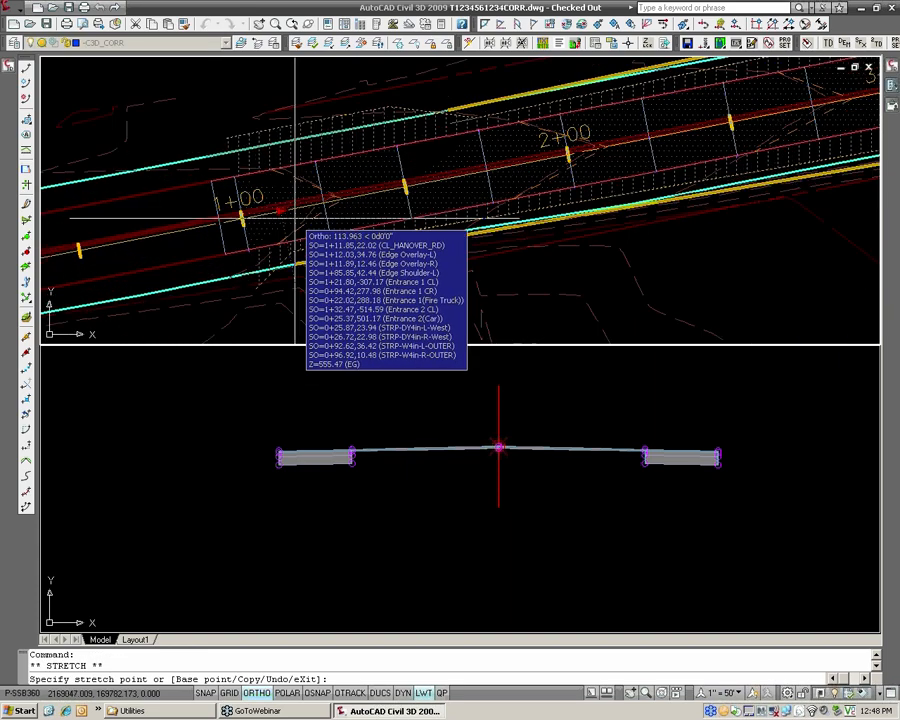
pyautogui.scroll(2, 436, 135)
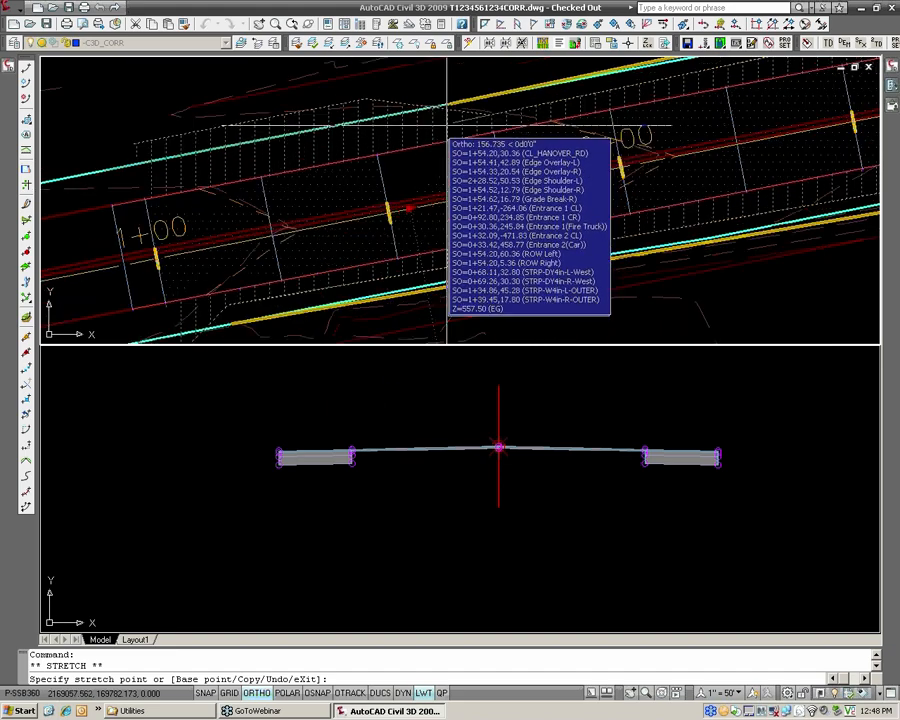
pyautogui.write('end')
pyautogui.press('Return')
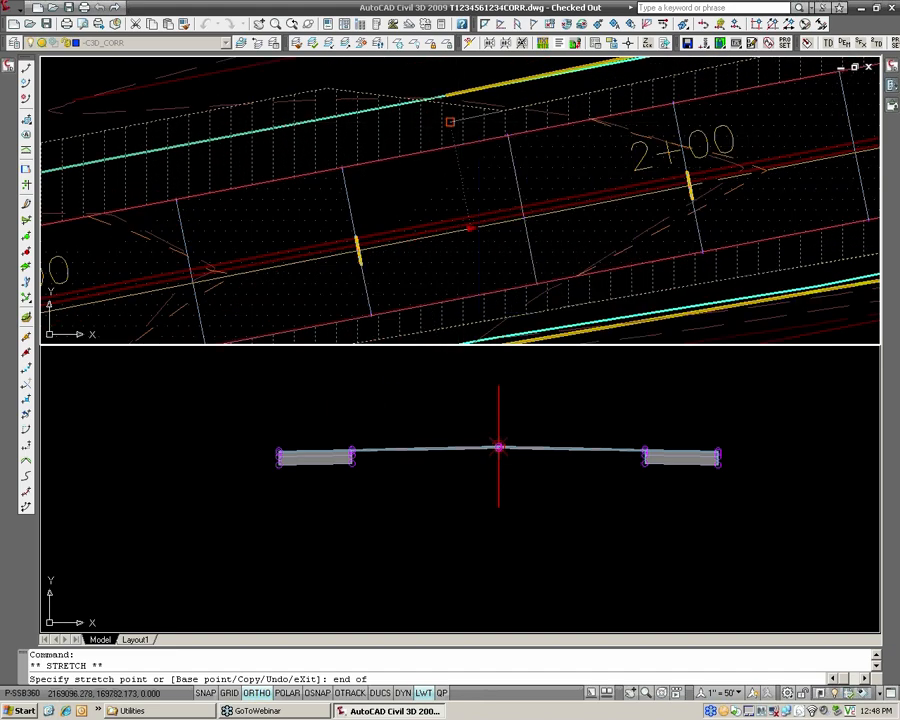
pyautogui.click(458, 122)
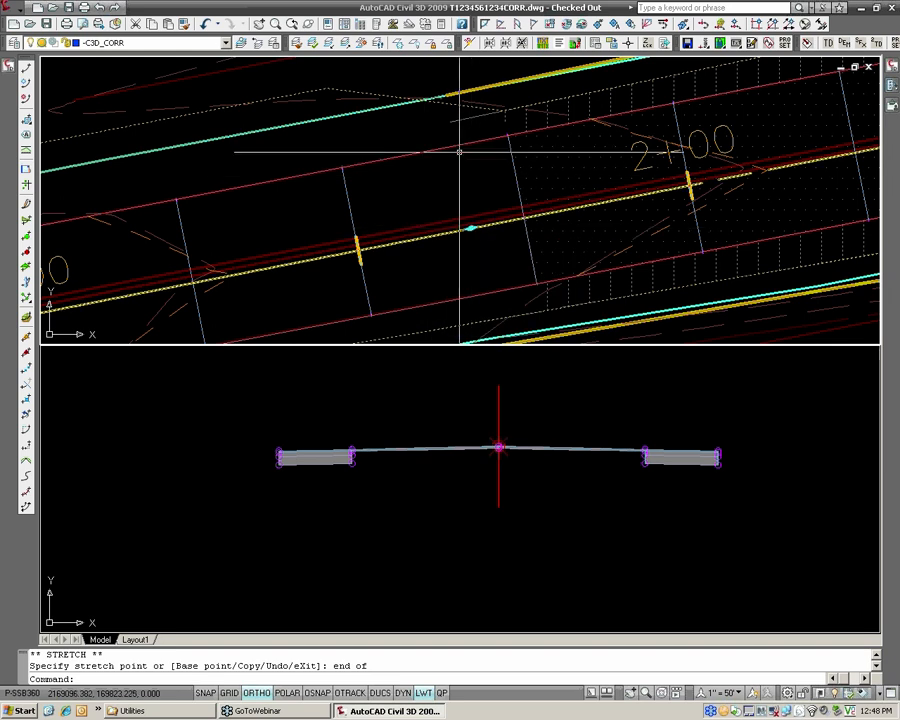
# Set the Widening corridor to rebuild automatically.
pyautogui.click(7, 56)
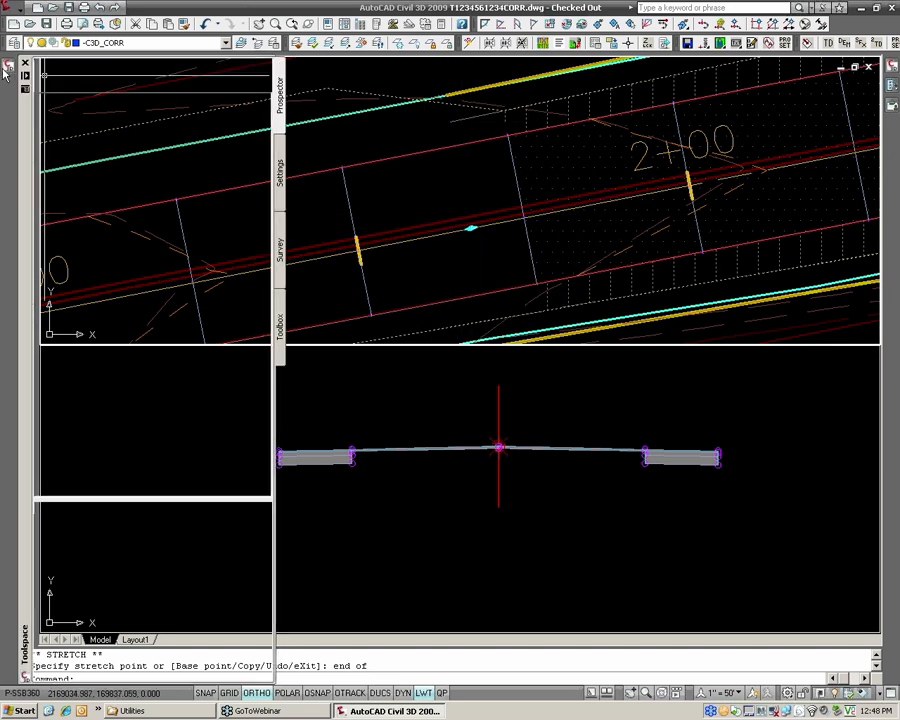
pyautogui.rightClick(145, 253)
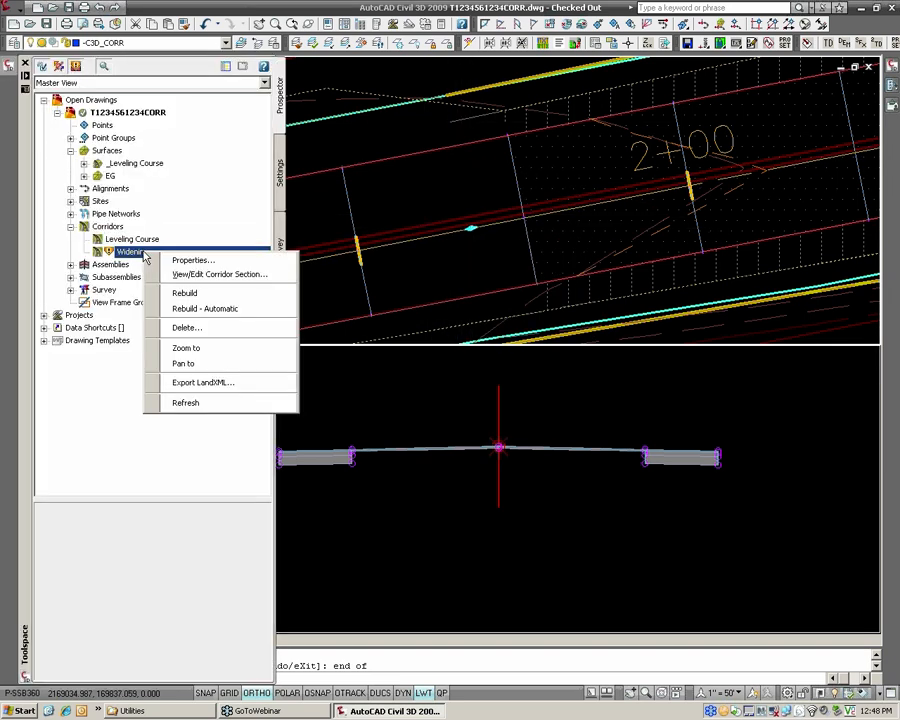
pyautogui.click(184, 316)
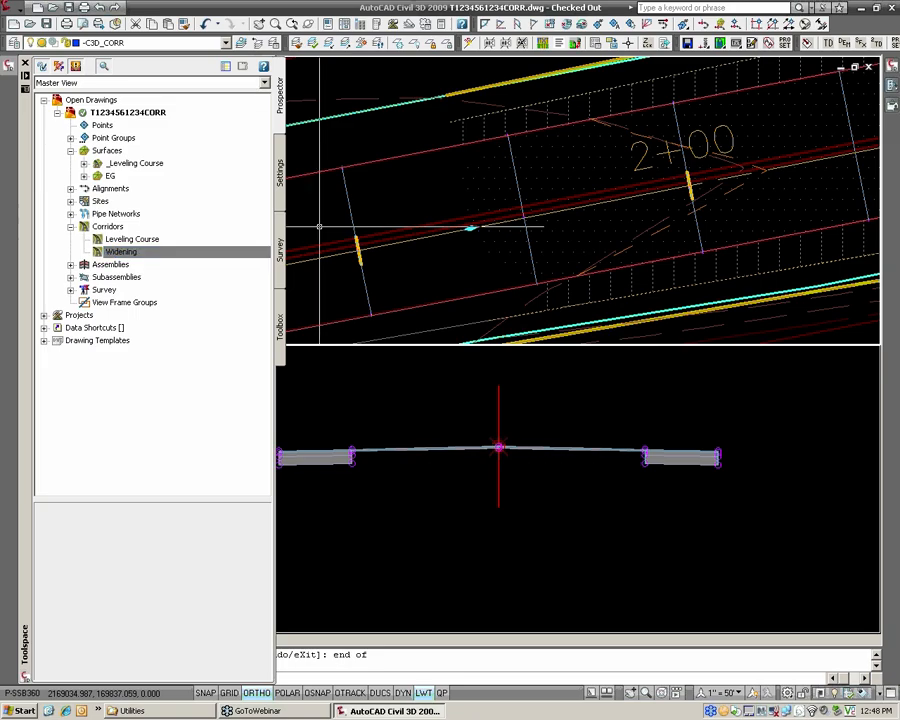
# Stretch the Widening corridor's end point to the end of the left grade break line, just past station 12+00.
pyautogui.scroll(-6, 318, 235)
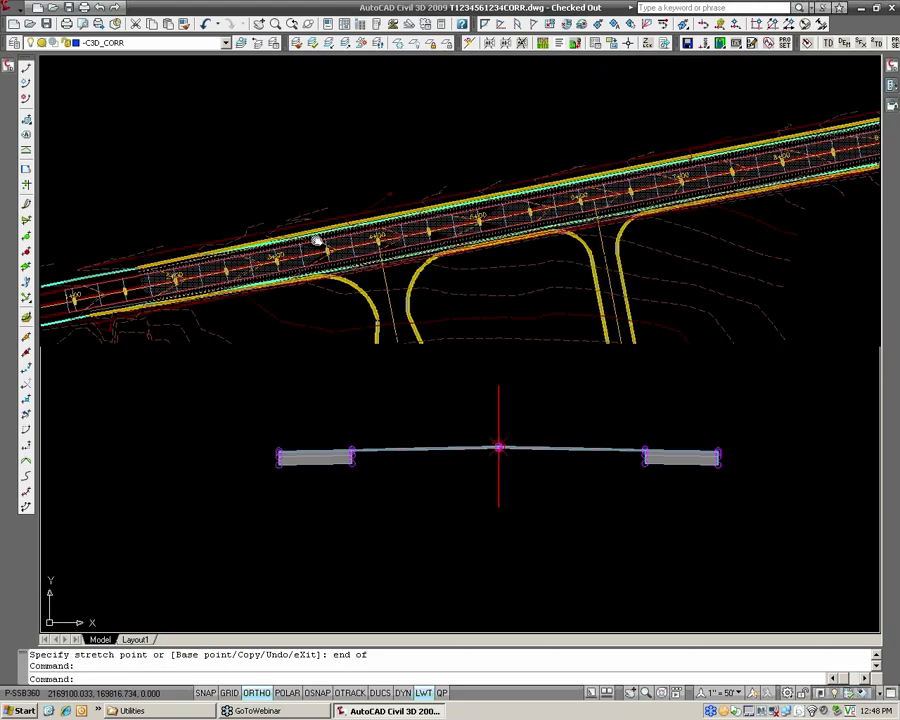
pyautogui.moveTo(665, 191); pyautogui.dragTo(265, 283, button='middle')
pyautogui.moveTo(753, 159); pyautogui.dragTo(533, 229, button='middle')
pyautogui.press('Escape')
pyautogui.press('Escape')
pyautogui.scroll(5, 618, 206)
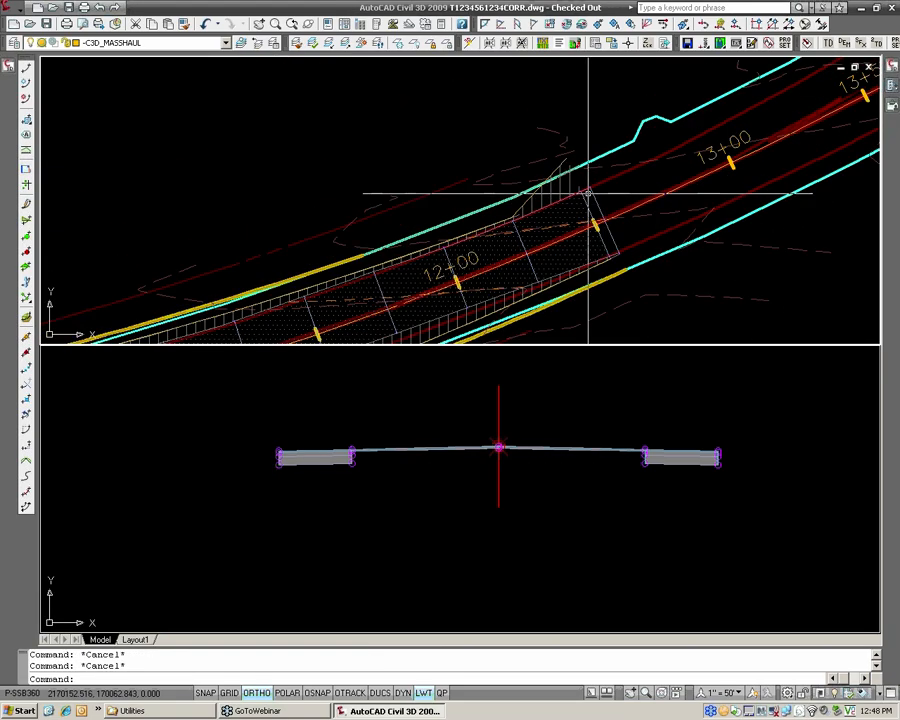
pyautogui.click(574, 183)
pyautogui.click(569, 185)
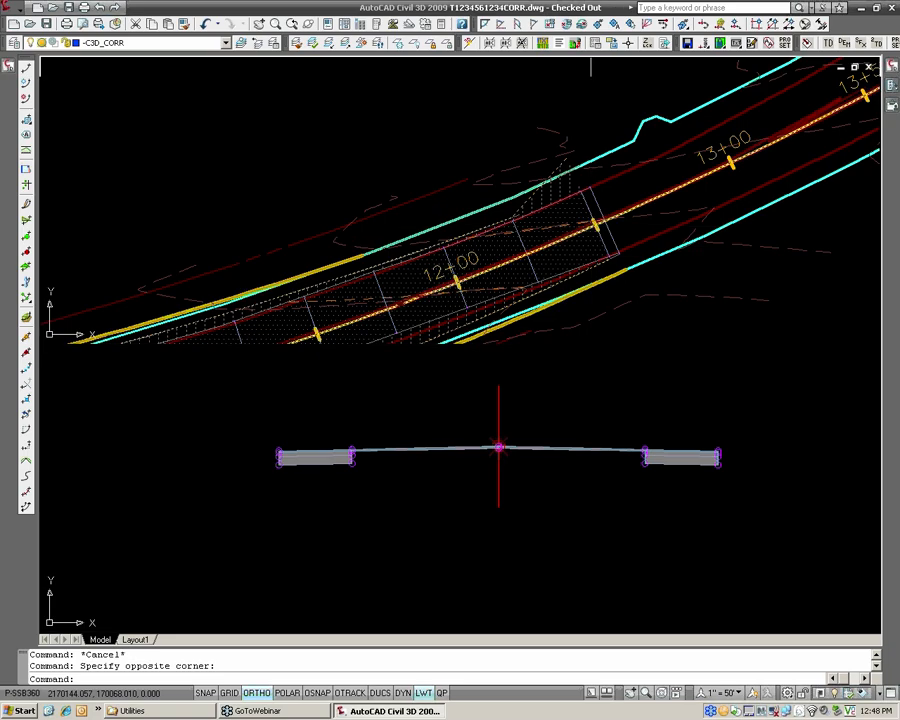
pyautogui.scroll(-2, 621, 197)
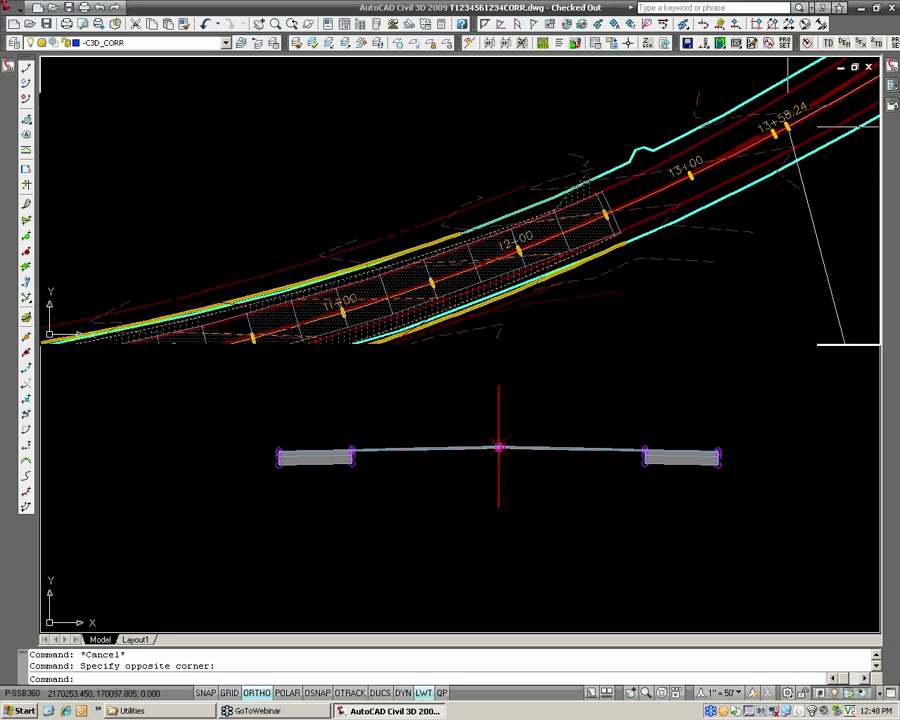
pyautogui.click(788, 127)
pyautogui.scroll(8, 580, 210)
pyautogui.write('end of')
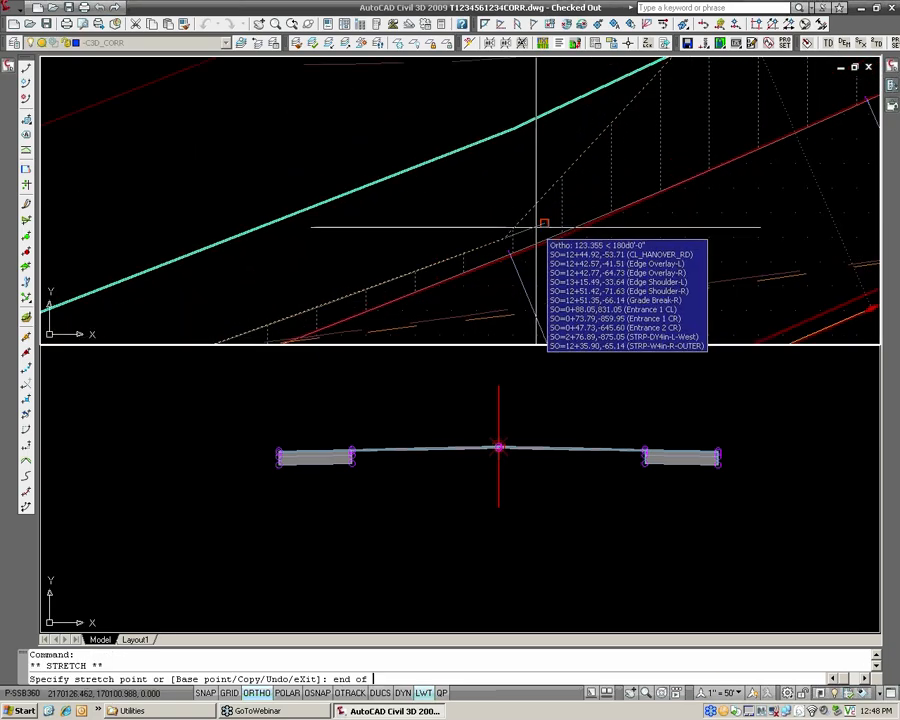
pyautogui.click(543, 224)
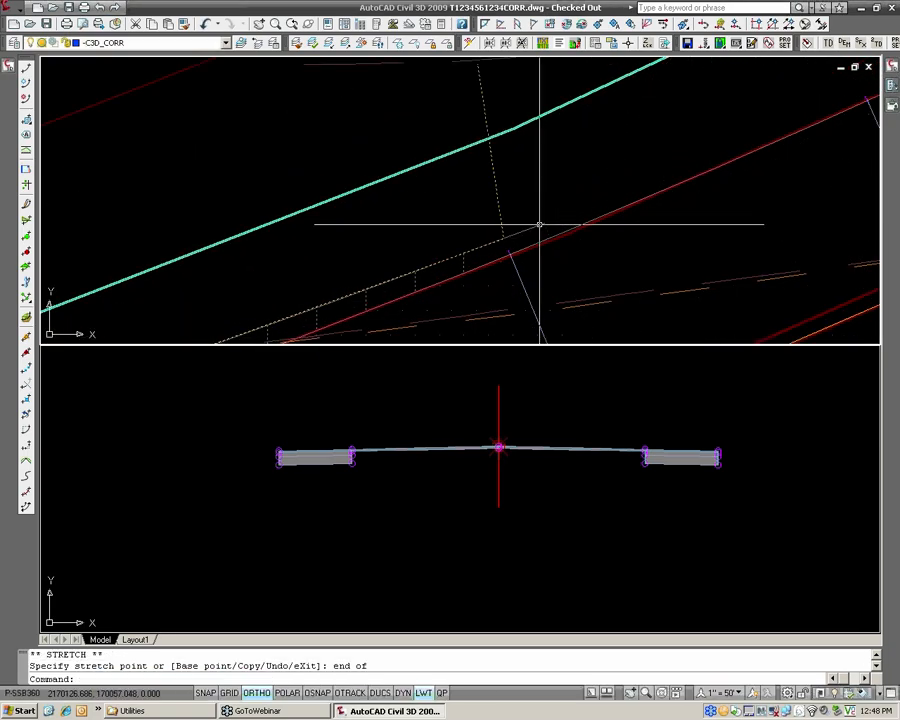
pyautogui.scroll(-4, 545, 220)
pyautogui.press('Escape')
pyautogui.press('Escape')
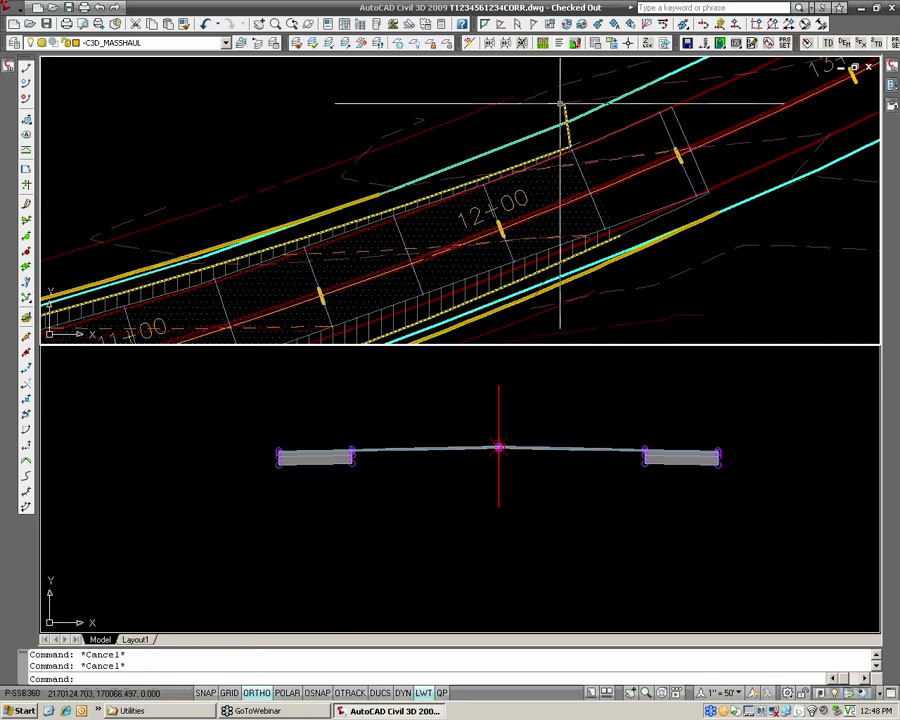
# Set the end station of the Widening corridor's Region (1) to 12+27.79 and rebuild the corridor.
pyautogui.scroll(2, 587, 159)
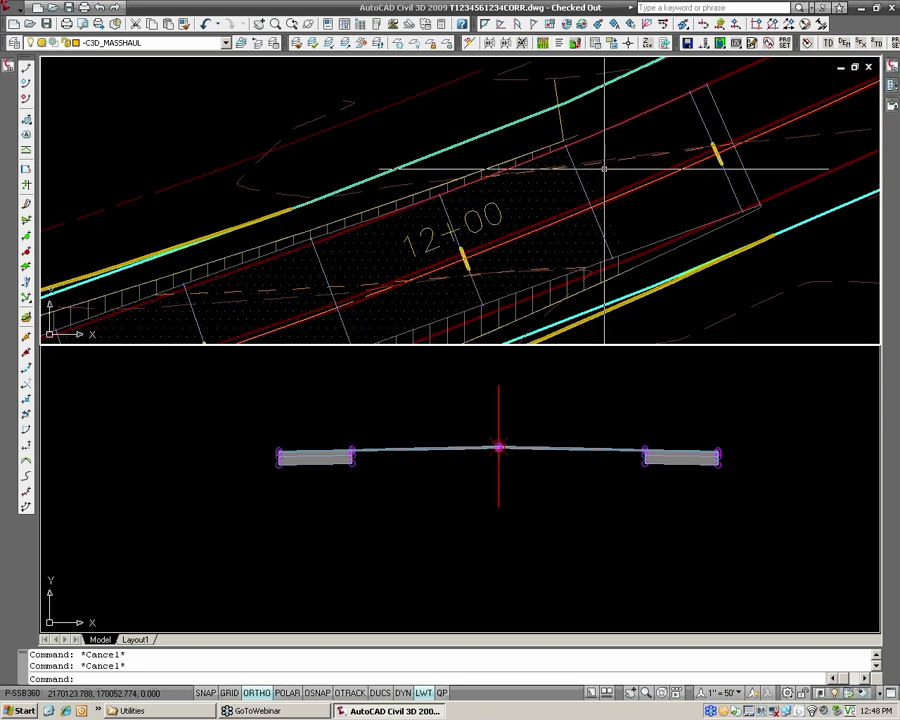
pyautogui.moveTo(603, 169); pyautogui.dragTo(556, 180, button='middle')
pyautogui.scroll(3, 581, 165)
pyautogui.scroll(-4, 581, 164)
pyautogui.scroll(3, 581, 163)
pyautogui.moveTo(556, 180)
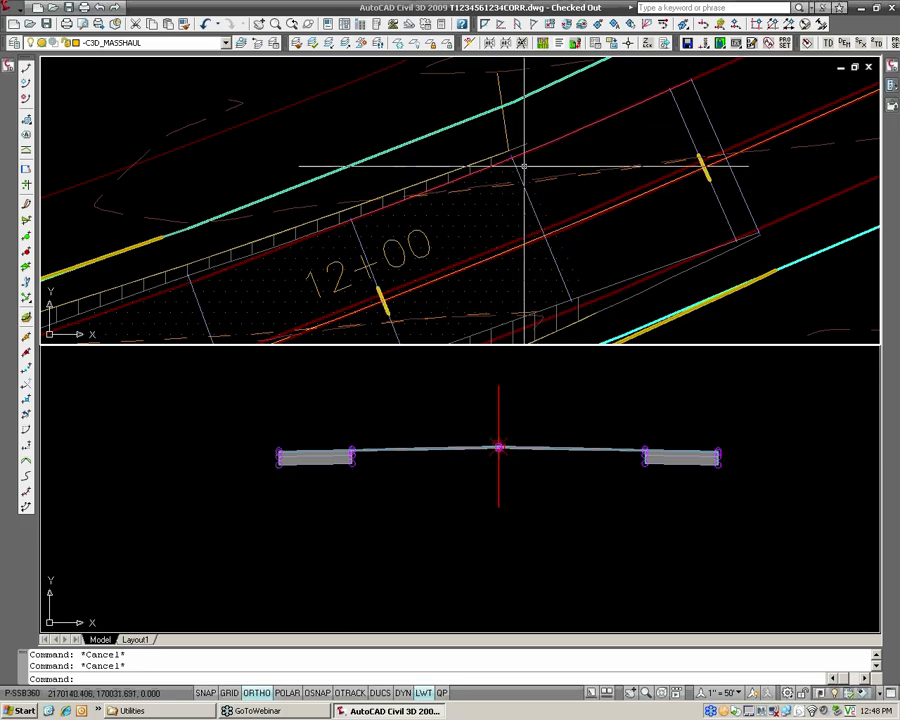
pyautogui.click(9, 65)
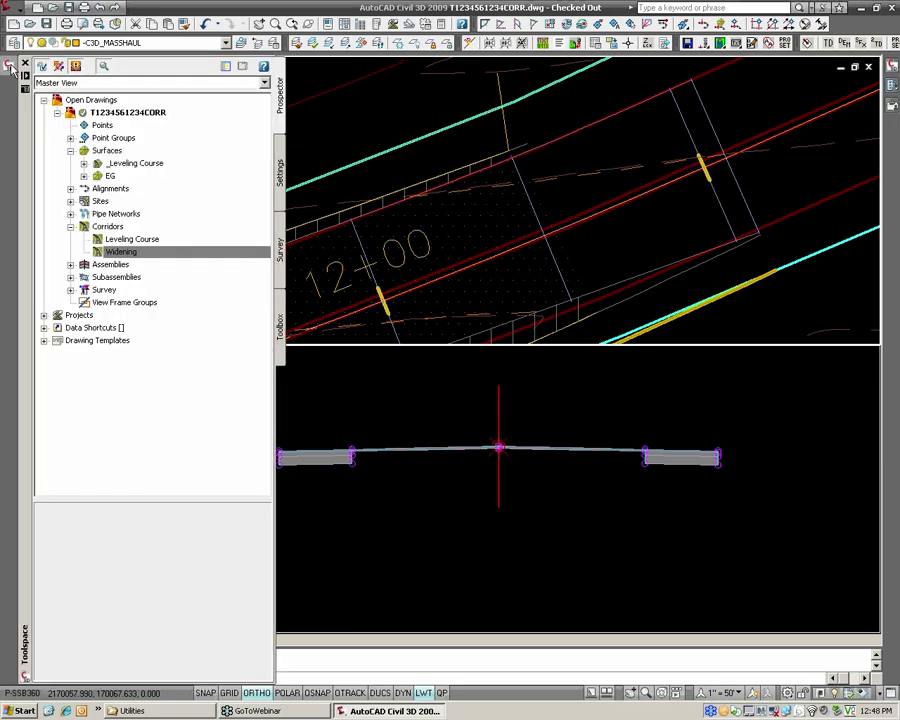
pyautogui.click(118, 252)
pyautogui.rightClick(116, 254)
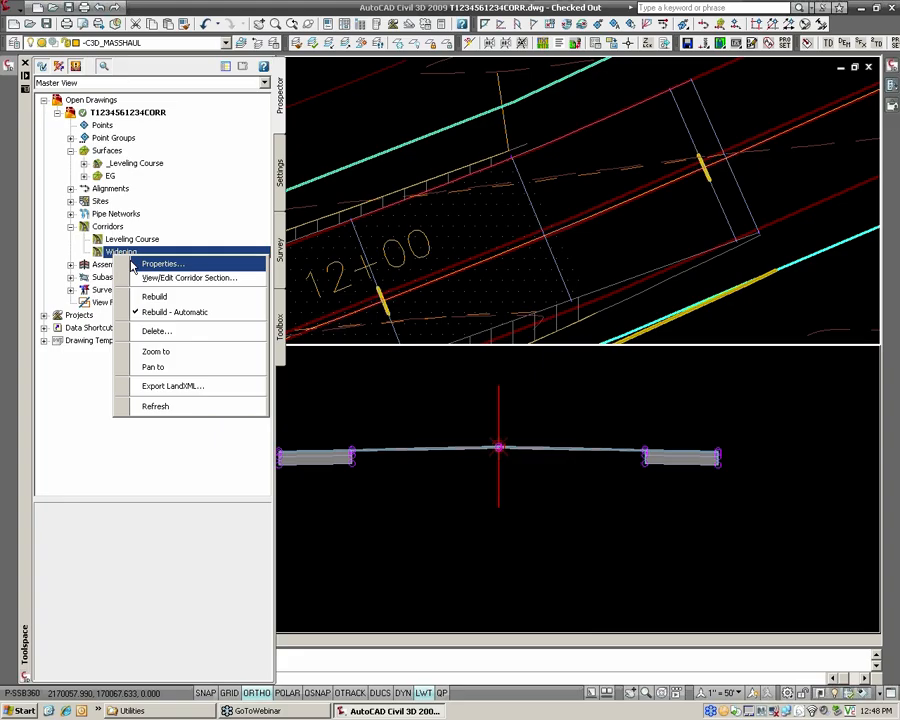
pyautogui.click(155, 264)
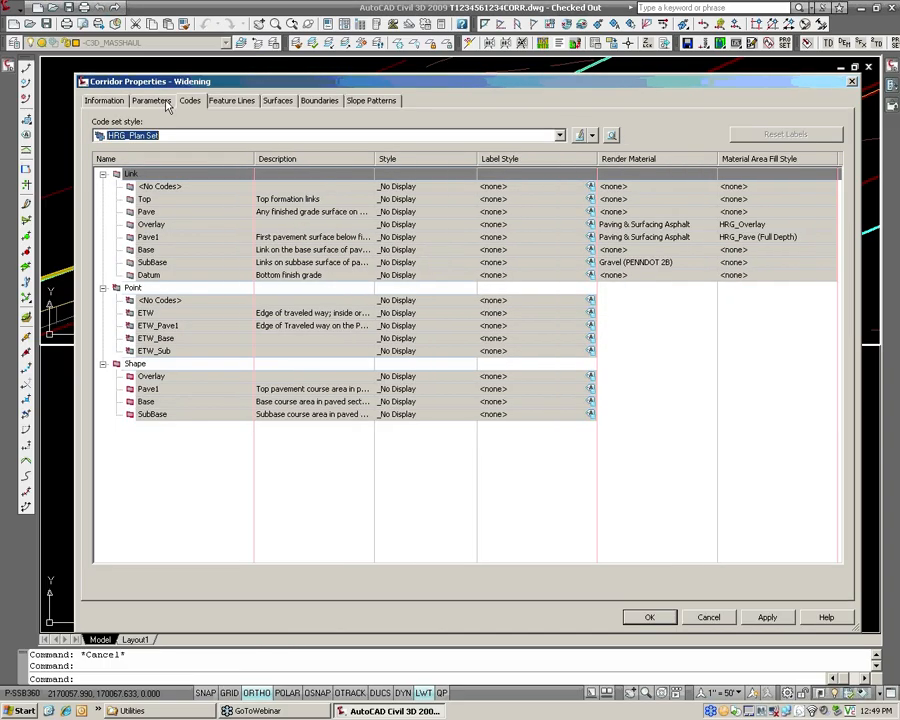
pyautogui.click(152, 101)
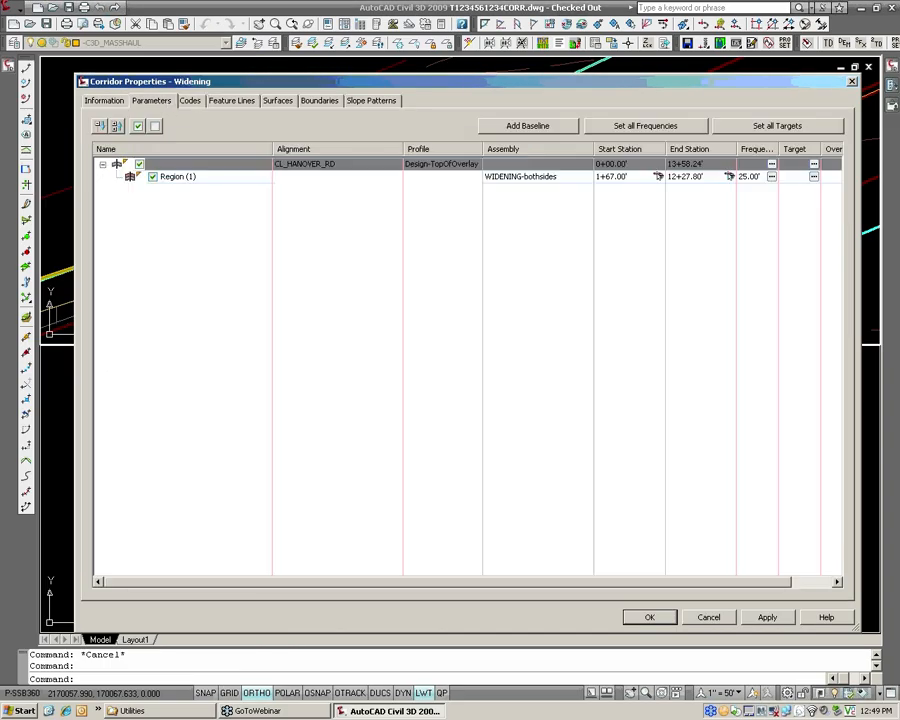
pyautogui.click(702, 179)
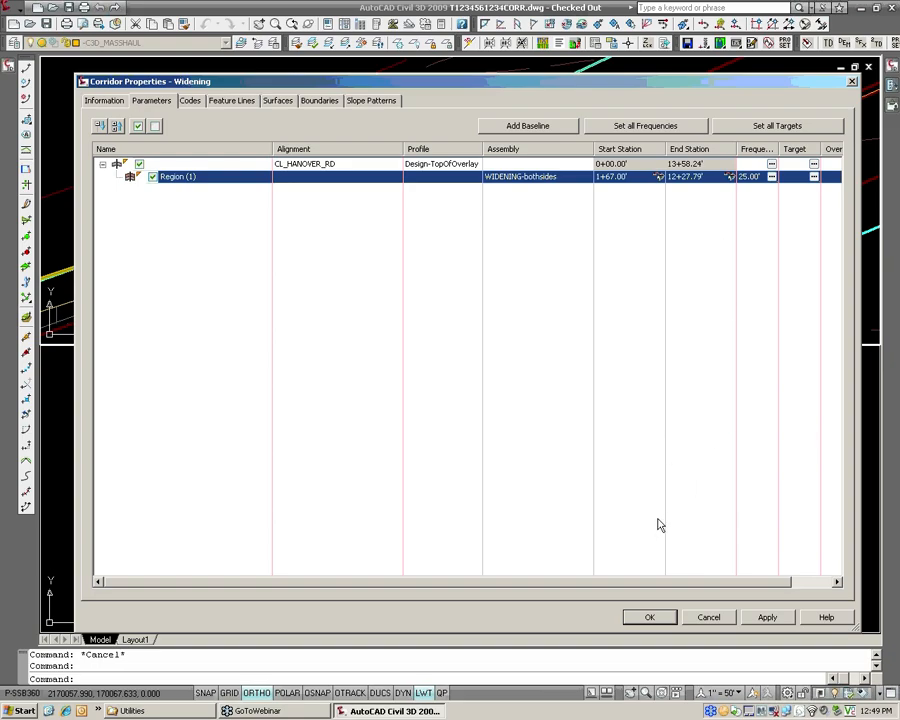
pyautogui.click(640, 617)
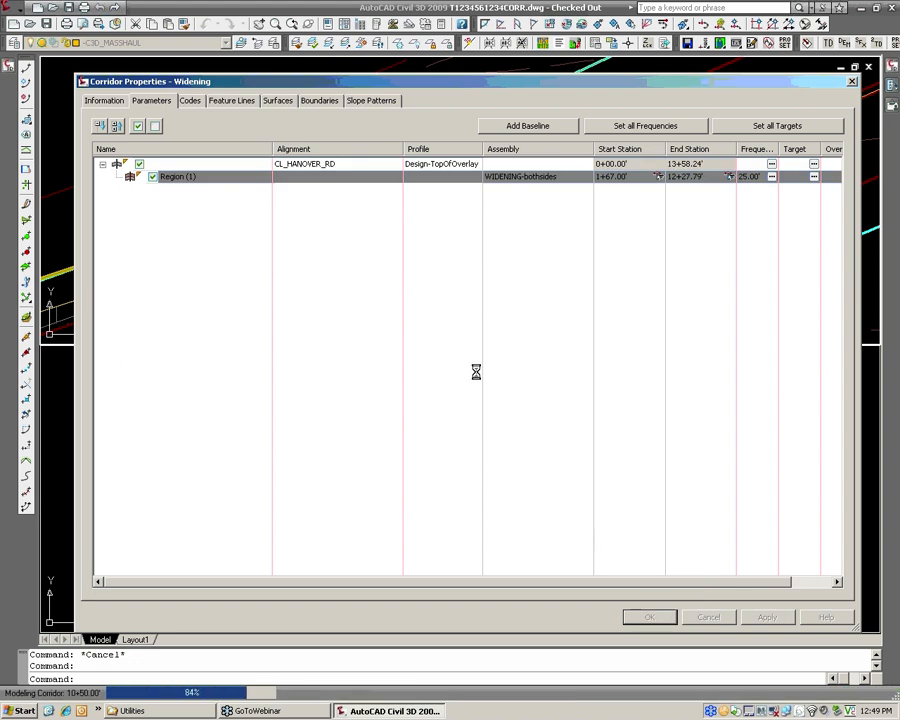
# Save the drawing with the trimmed Widening corridor.
pyautogui.scroll(-5, 506, 282)
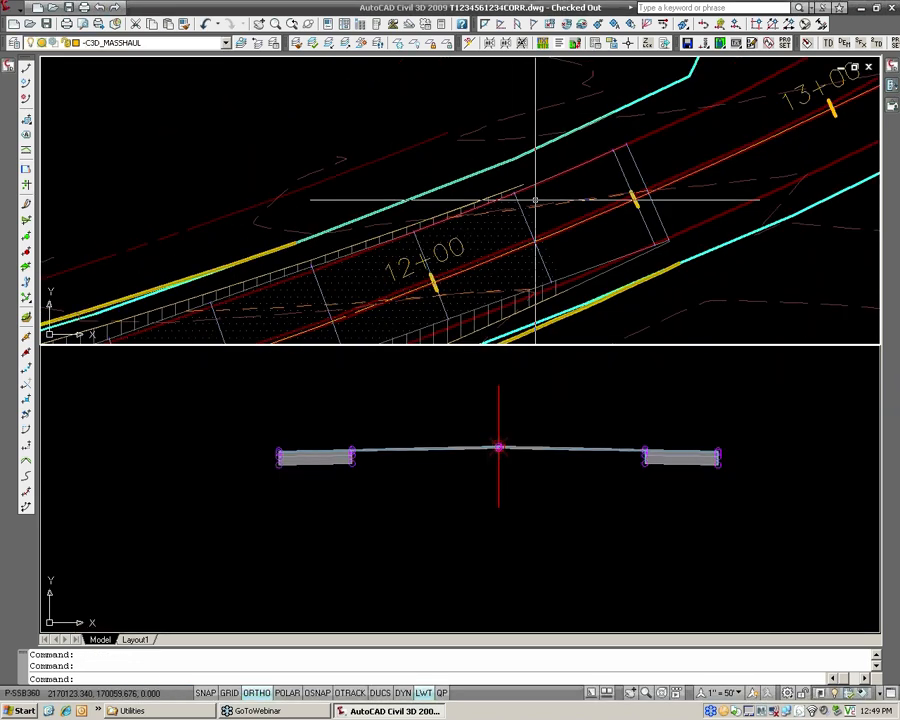
pyautogui.scroll(-2, 535, 242)
pyautogui.moveTo(285, 238); pyautogui.dragTo(566, 154, button='middle')
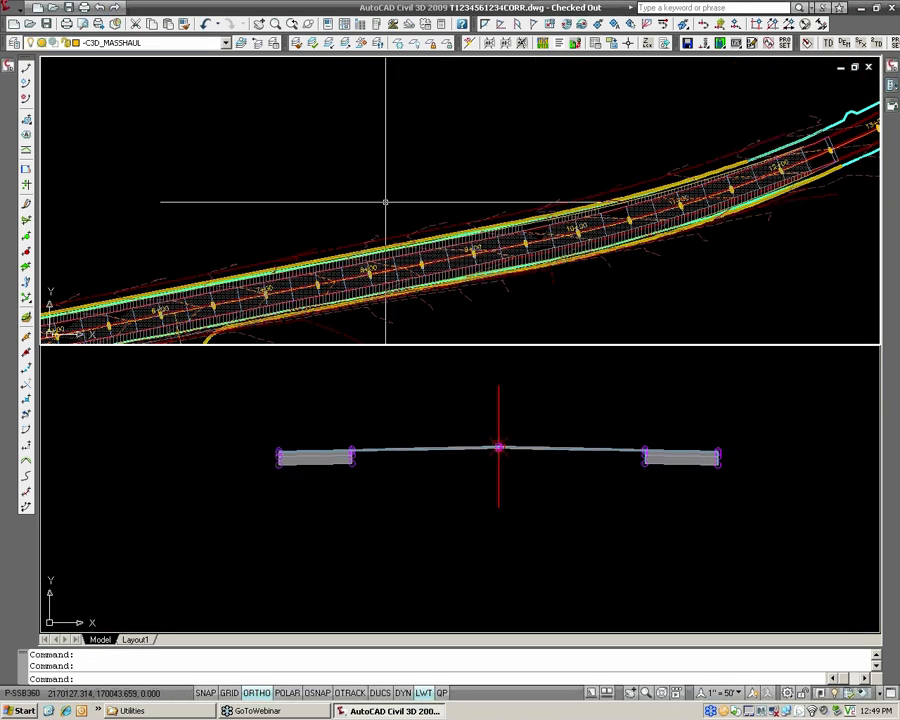
pyautogui.moveTo(330, 216); pyautogui.dragTo(550, 150, button='middle')
pyautogui.moveTo(423, 200); pyautogui.dragTo(491, 170, button='middle')
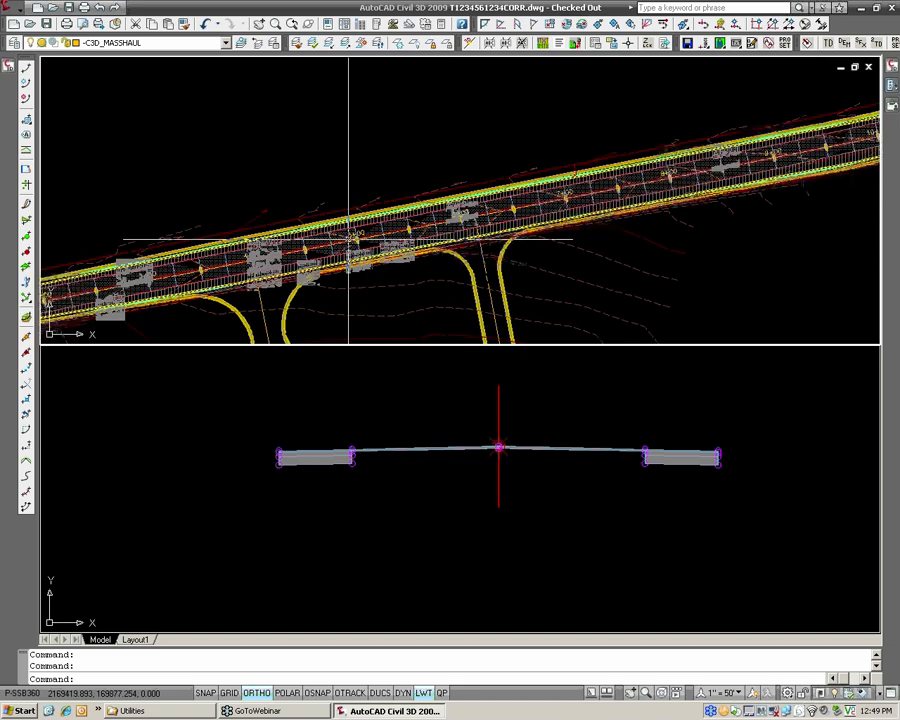
pyautogui.moveTo(348, 239); pyautogui.dragTo(439, 211, button='middle')
pyautogui.click(46, 23)
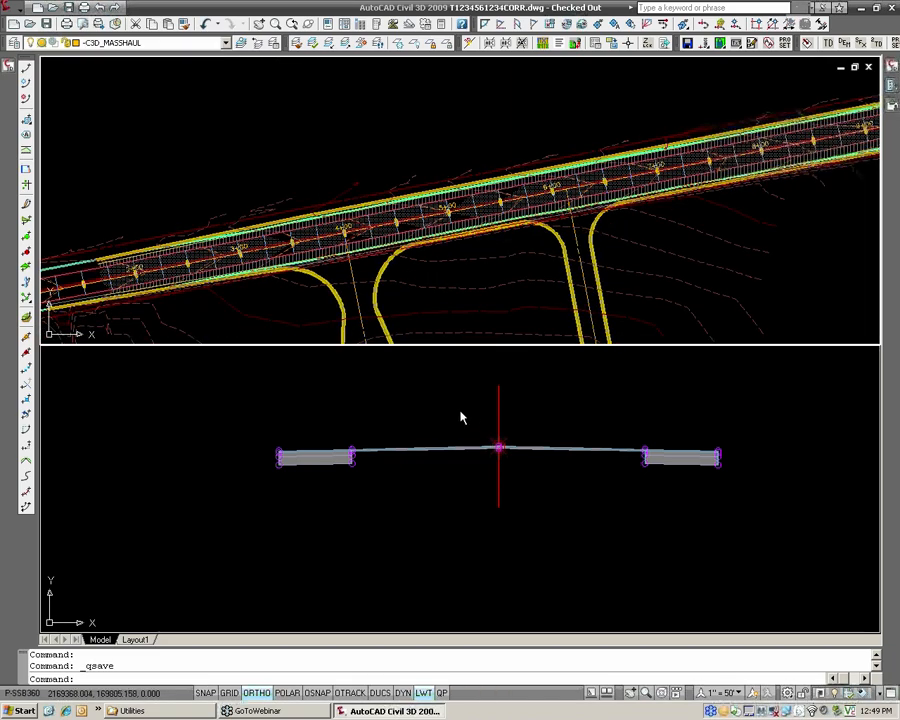
# Examine the corridor assemblies frame and the assemblies laid out above it.
pyautogui.scroll(-3, 458, 420)
pyautogui.scroll(-3, 455, 425)
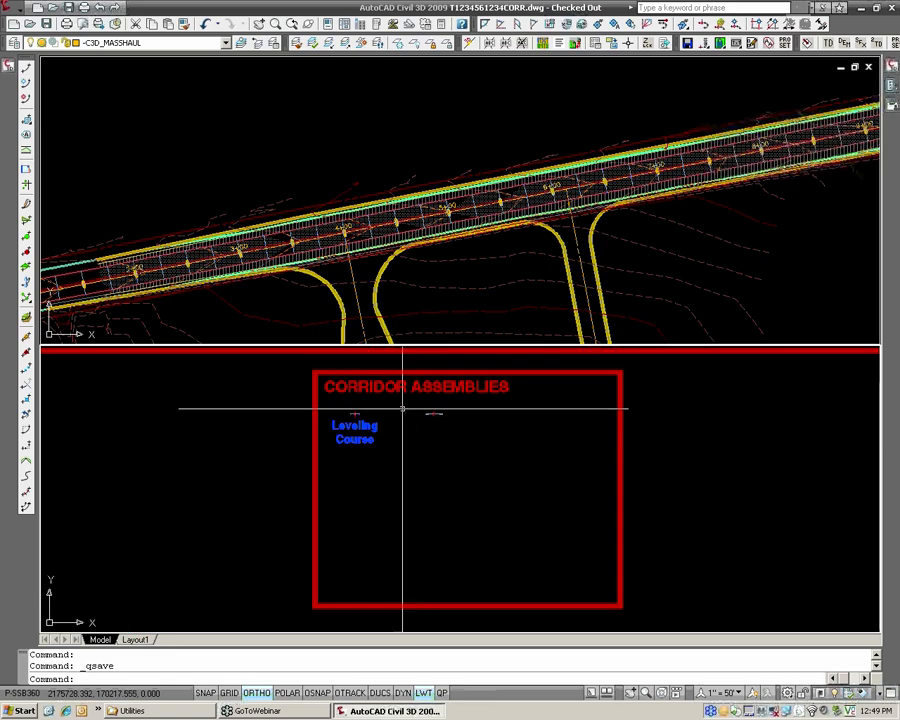
pyautogui.scroll(3, 398, 406)
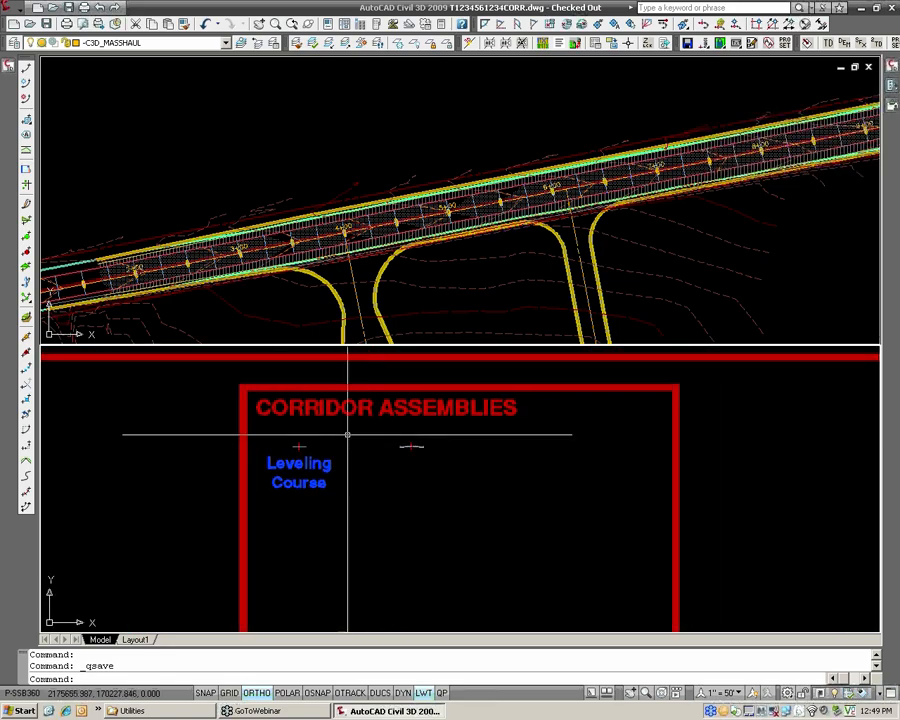
pyautogui.click(16, 10)
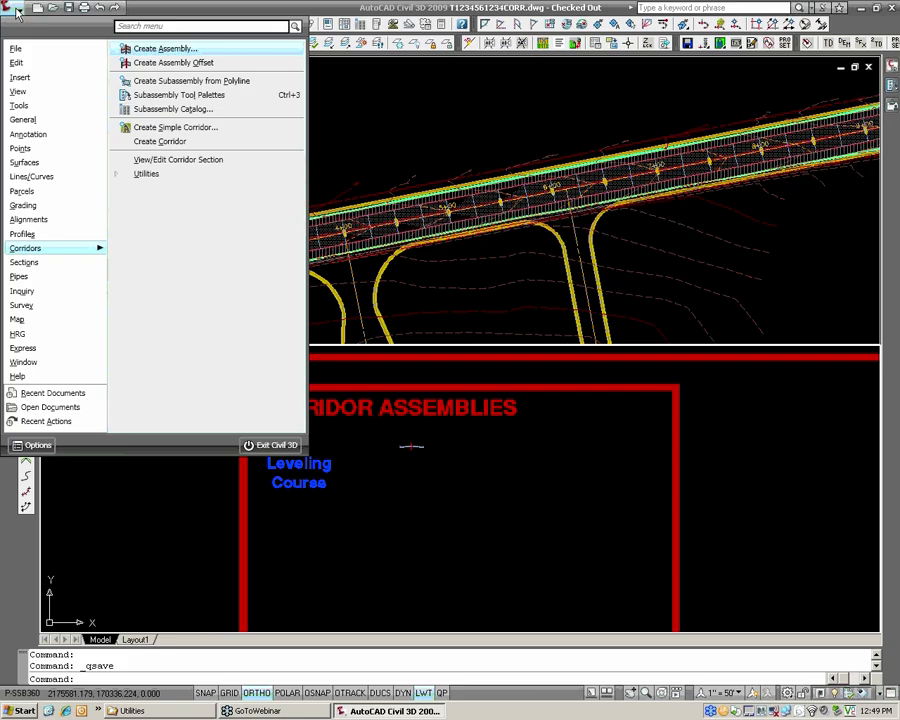
pyautogui.click(398, 464)
pyautogui.moveTo(363, 465)
pyautogui.mouseDown(button='middle')
pyautogui.moveTo(349, 491)
pyautogui.moveTo(380, 487)
pyautogui.mouseUp(button='middle')
pyautogui.moveTo(217, 413)
pyautogui.mouseDown(button='middle')
pyautogui.moveTo(206, 421)
pyautogui.moveTo(213, 436)
pyautogui.moveTo(230, 406)
pyautogui.mouseUp(button='middle')
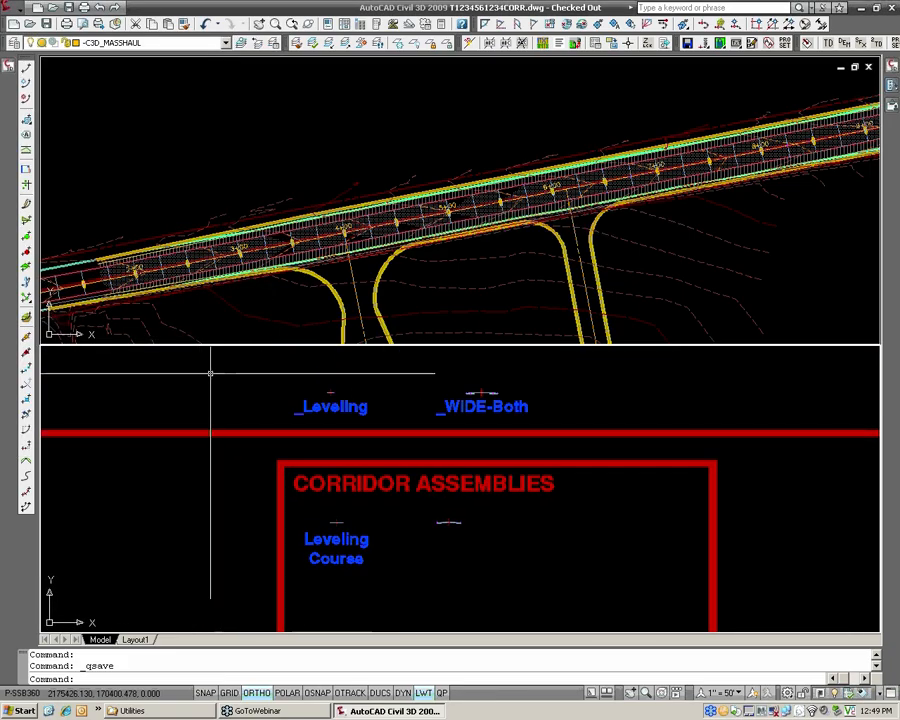
# Open the Widening corridor for viewing and editing its sections, and move the section tools clear of the cross section.
pyautogui.click(10, 8)
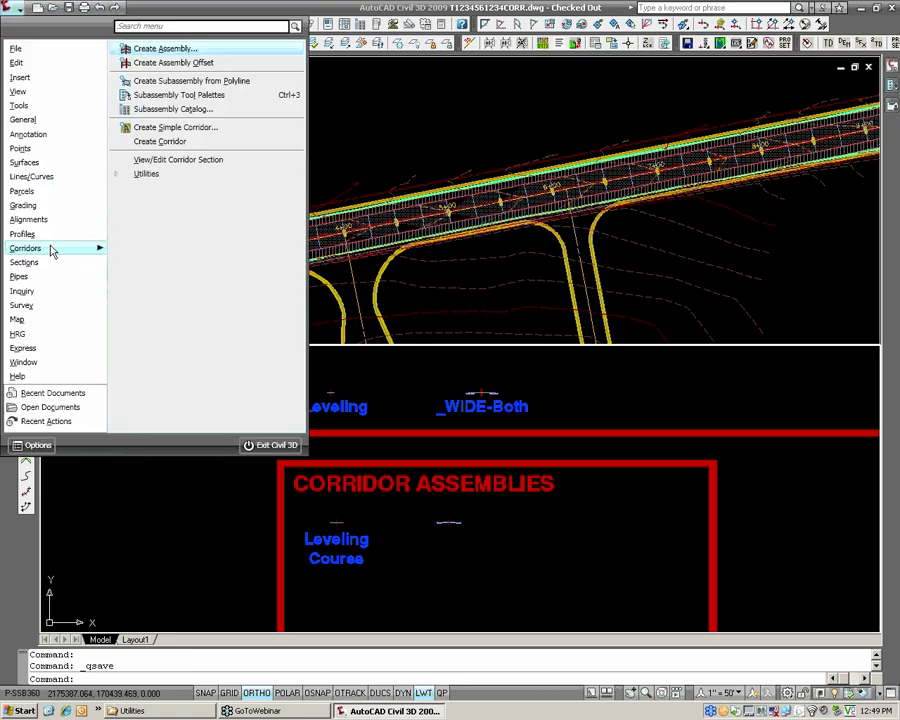
pyautogui.click(160, 160)
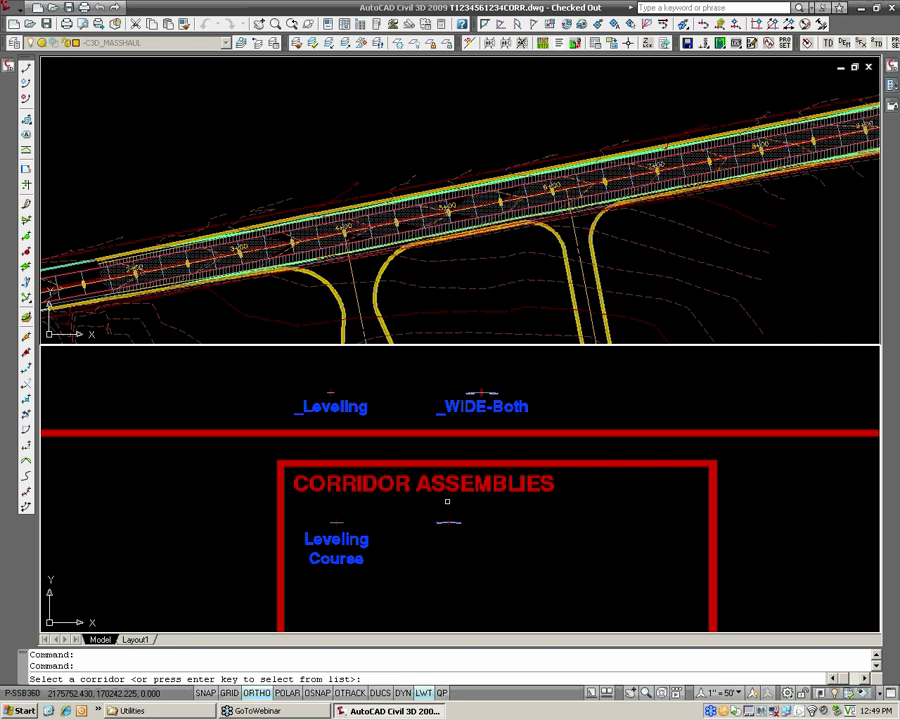
pyautogui.press('Return')
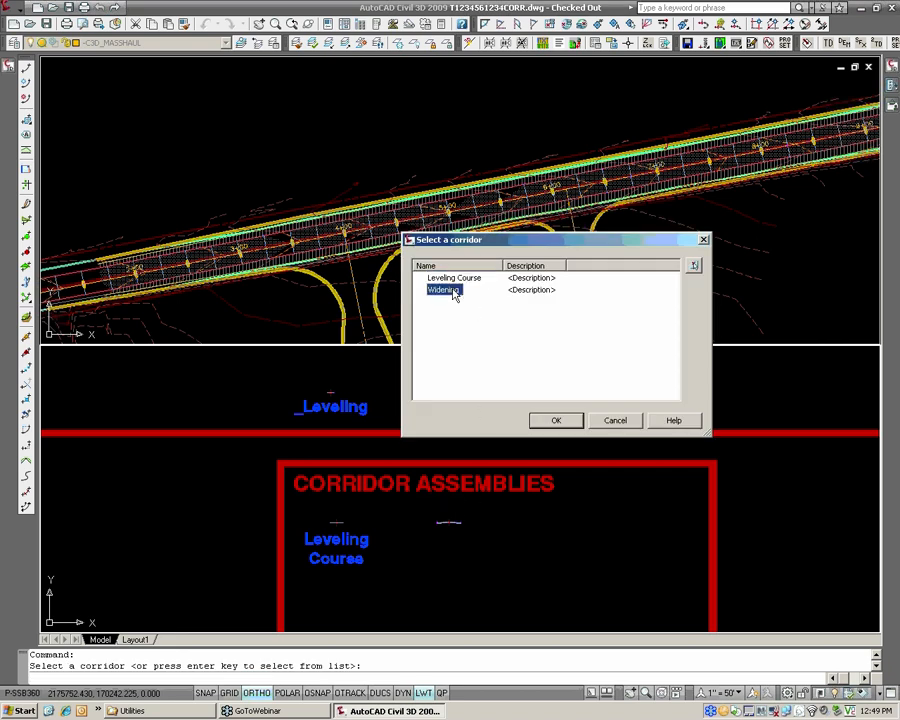
pyautogui.click(532, 419)
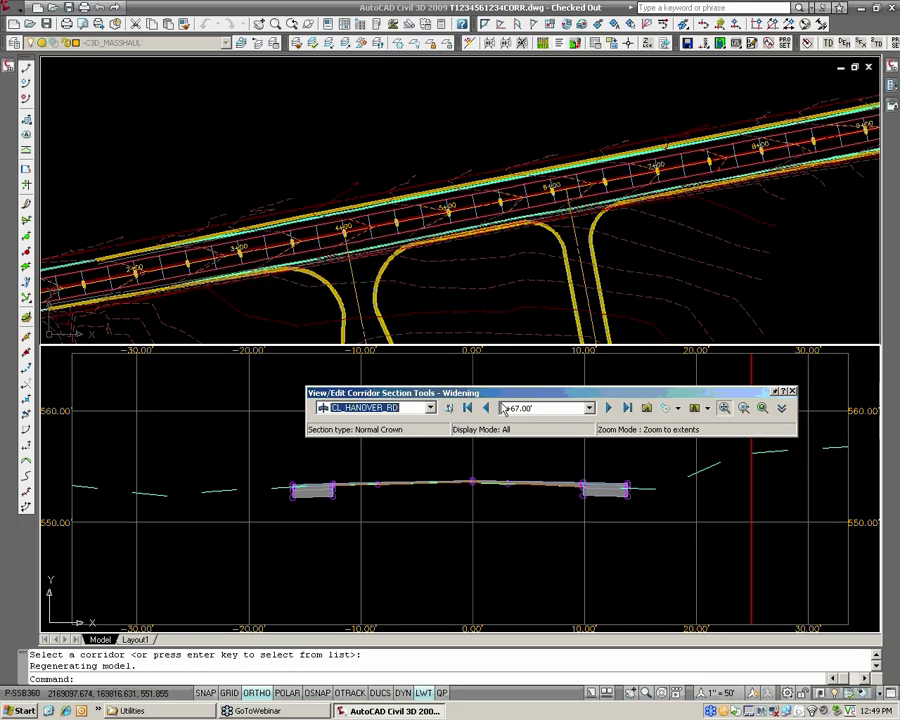
pyautogui.moveTo(480, 392); pyautogui.dragTo(442, 286)
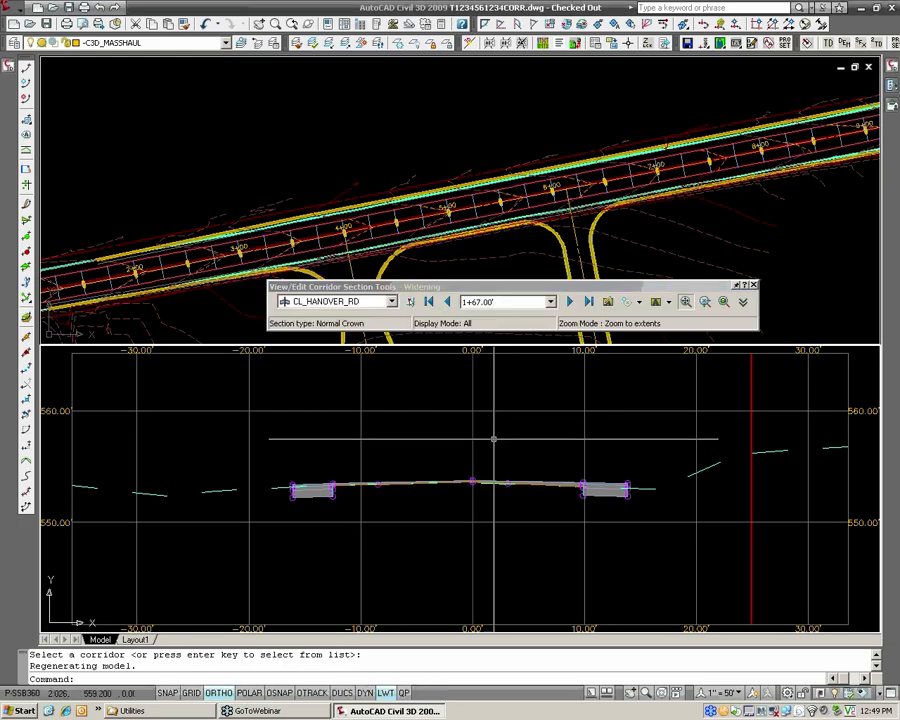
# Examine the Widening corridor's cross sections from station 1+67 forward to station 2+75.
pyautogui.scroll(2, 466, 446)
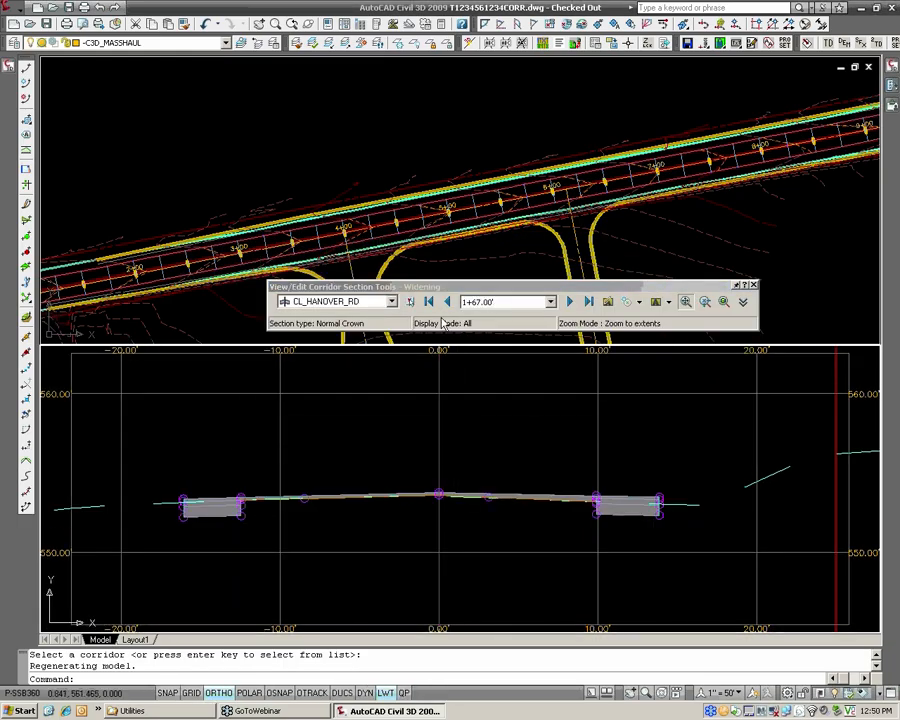
pyautogui.click(570, 302)
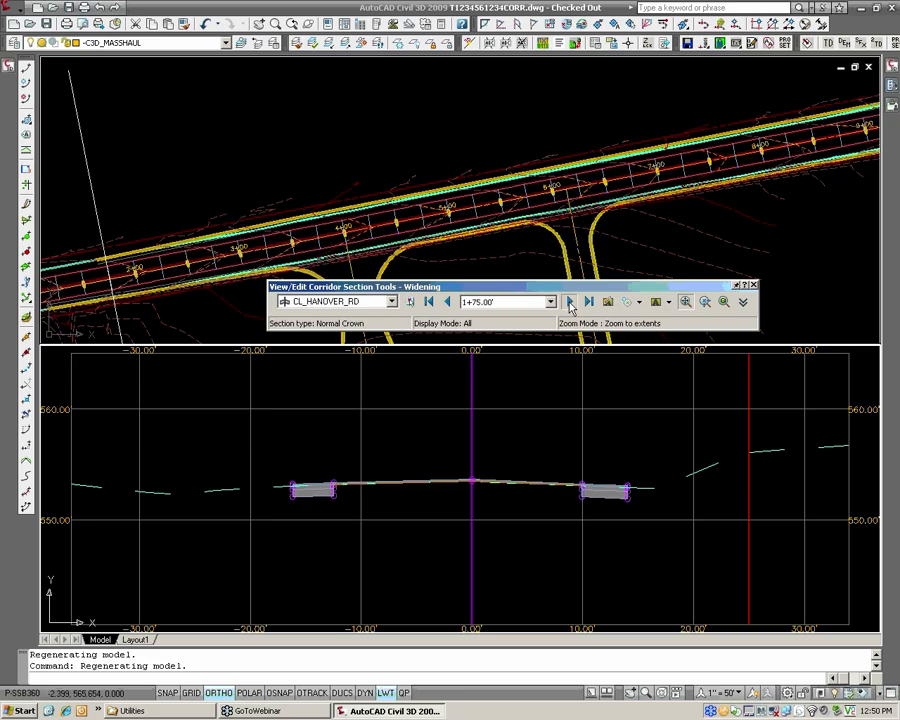
pyautogui.click(570, 302)
pyautogui.click(570, 302)
pyautogui.click(570, 302)
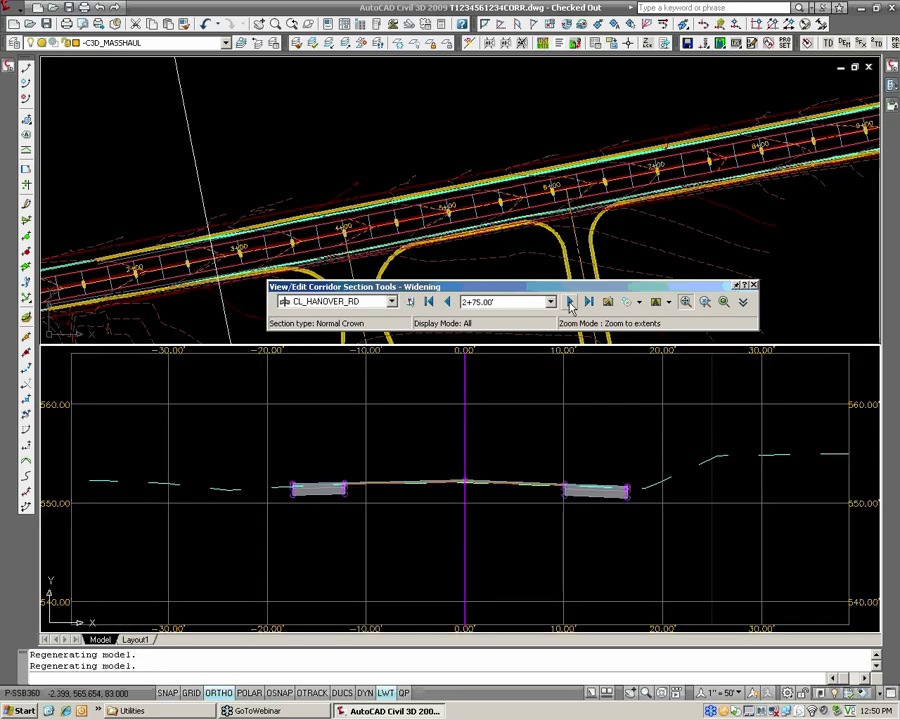
pyautogui.scroll(2, 548, 502)
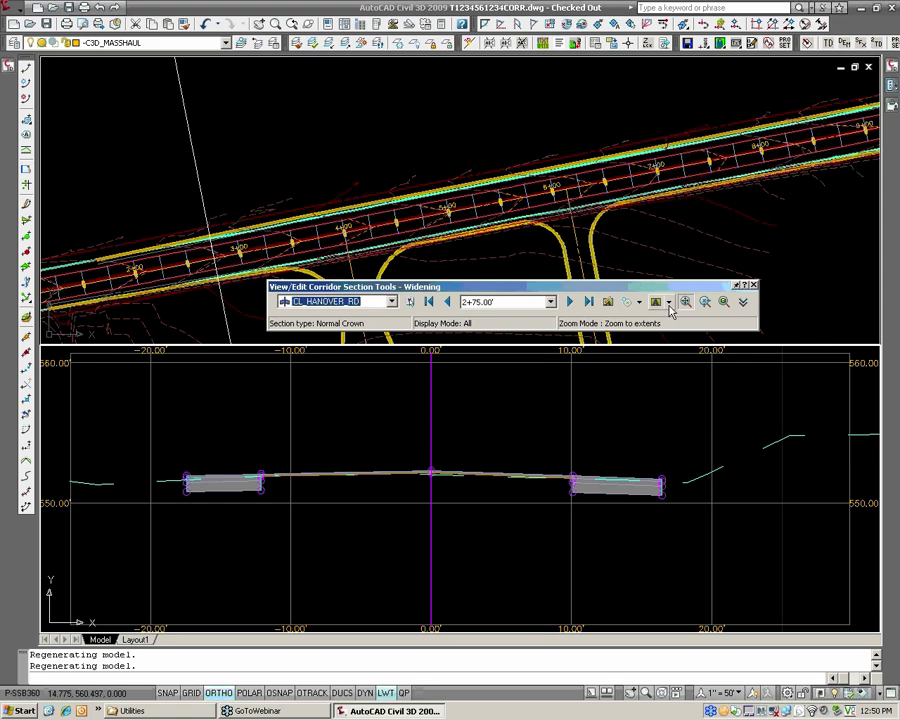
# Set the code set style for viewing the corridor sections to DM3_Cross Section [Lbls].
pyautogui.click(669, 302)
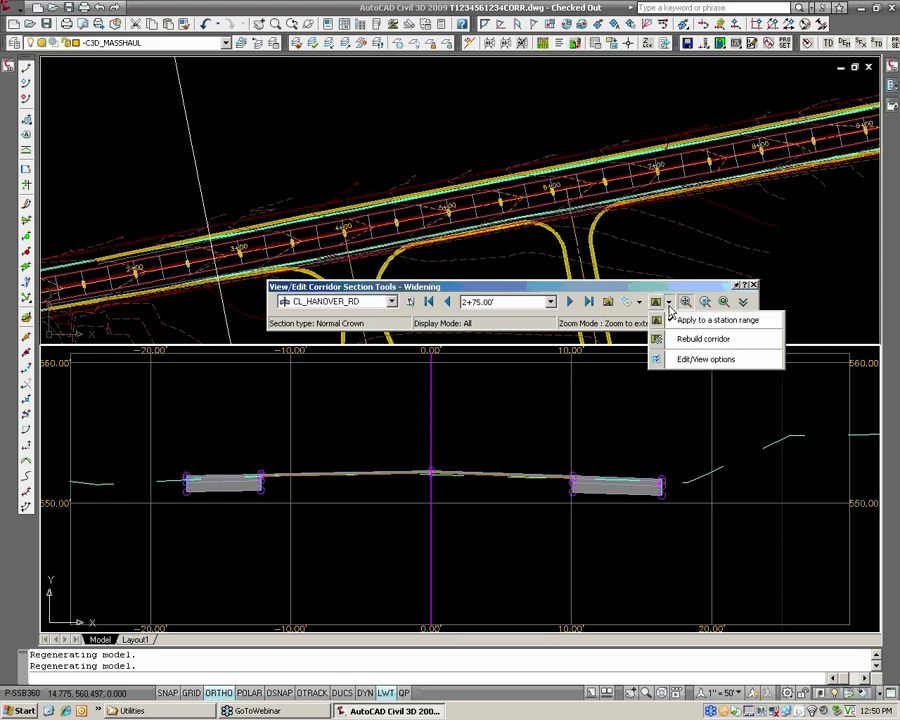
pyautogui.click(695, 360)
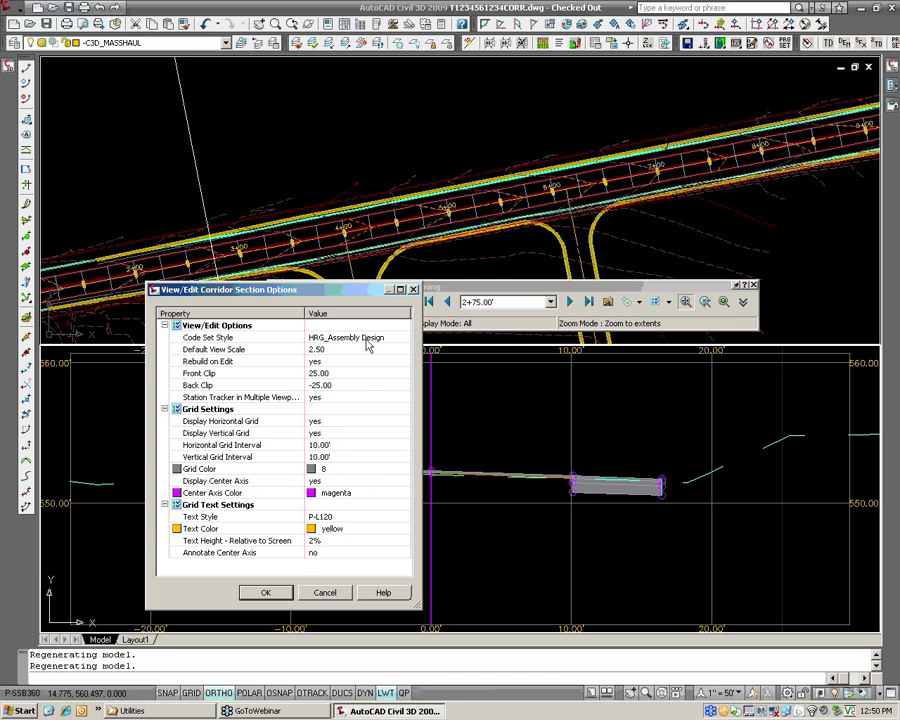
pyautogui.click(405, 339)
pyautogui.click(502, 143)
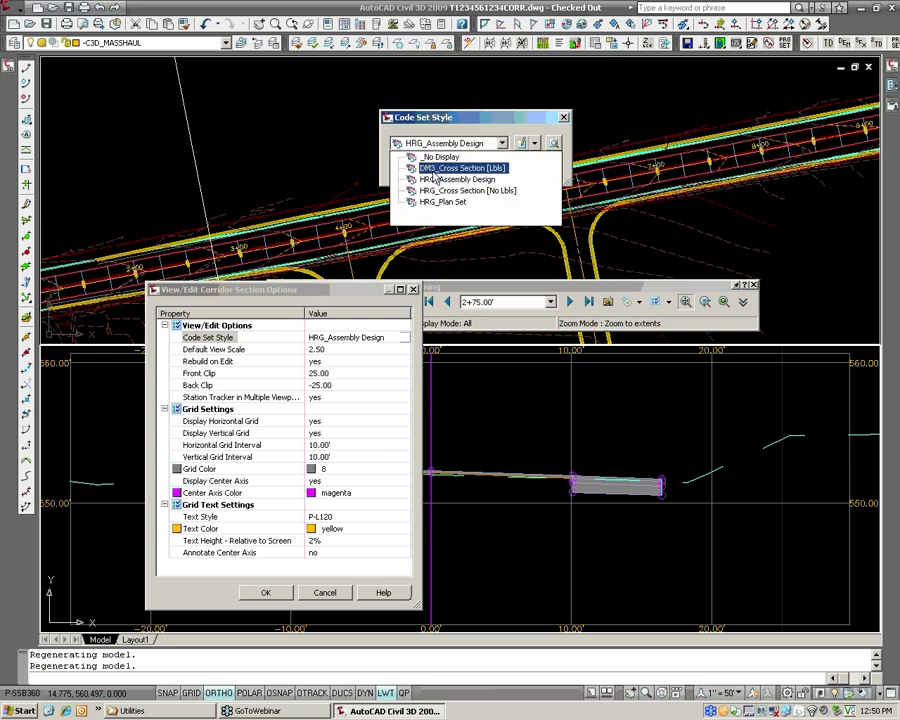
pyautogui.click(497, 168)
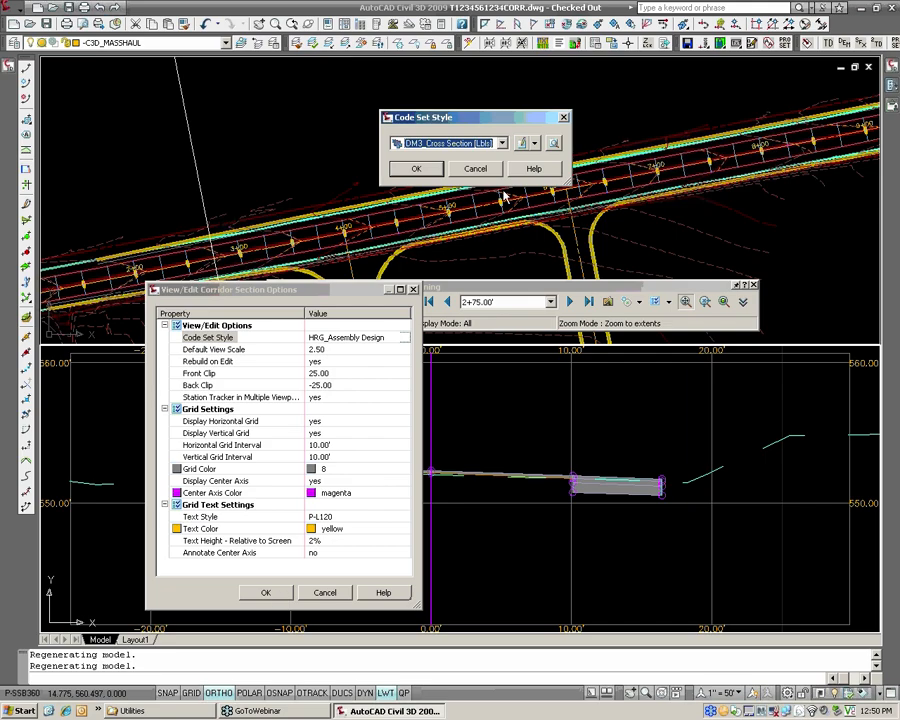
pyautogui.click(416, 168)
pyautogui.click(265, 592)
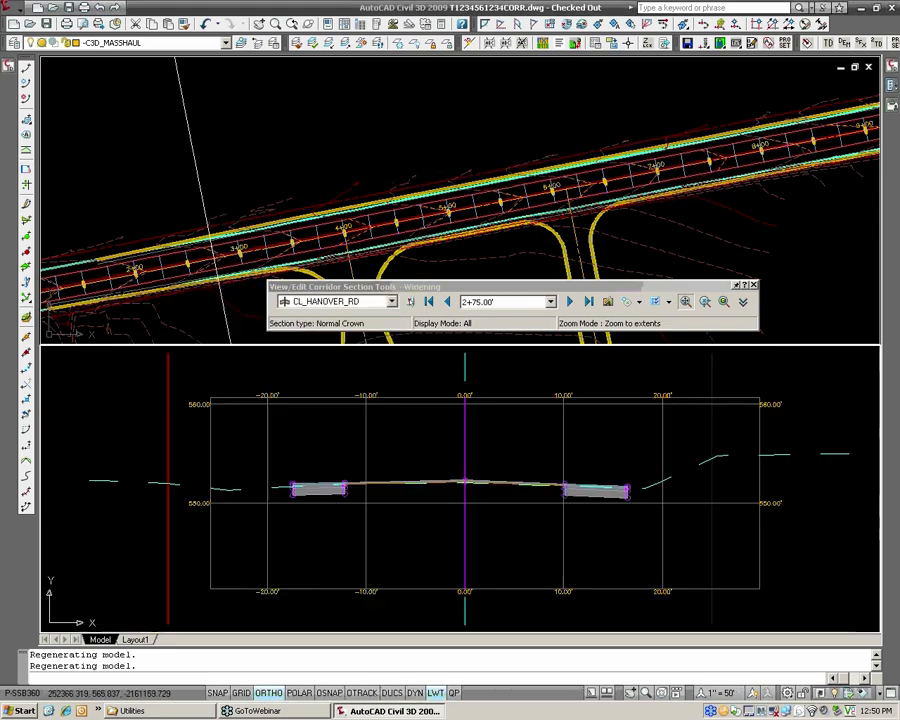
# Set the annotation scale to 1" = 10' so the slope labels fit the cross section.
pyautogui.moveTo(657, 561); pyautogui.dragTo(626, 566, button='middle')
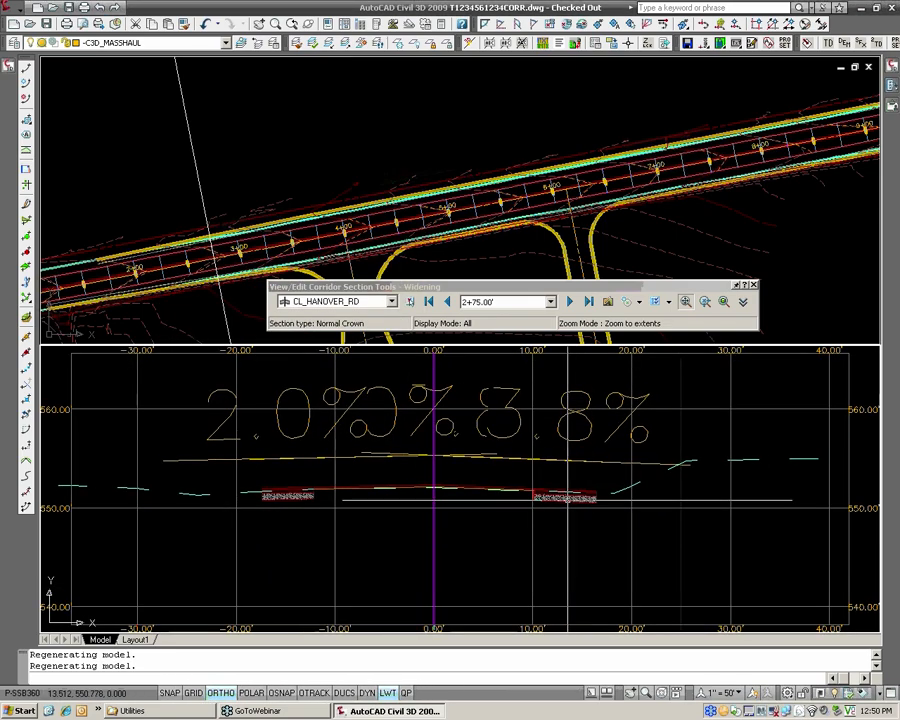
pyautogui.scroll(-2, 567, 499)
pyautogui.moveTo(567, 498)
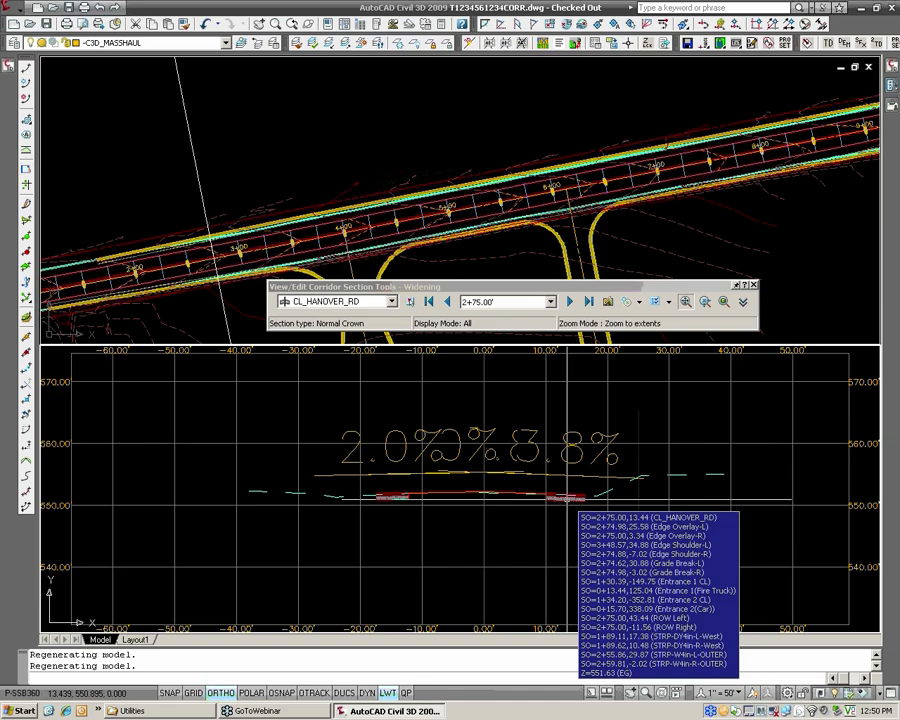
pyautogui.moveTo(444, 455)
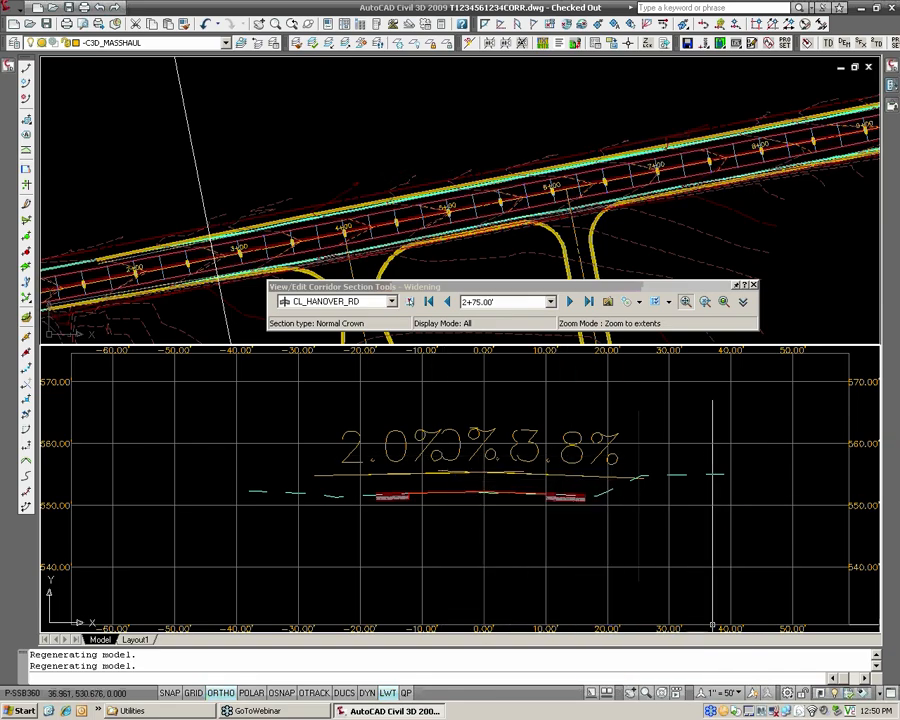
pyautogui.click(736, 694)
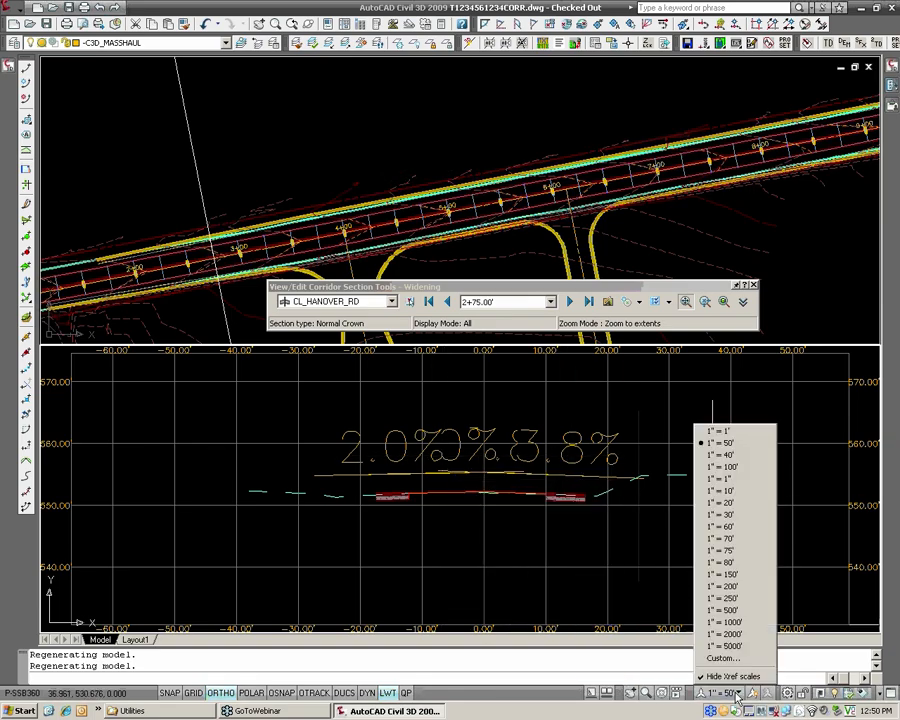
pyautogui.click(734, 491)
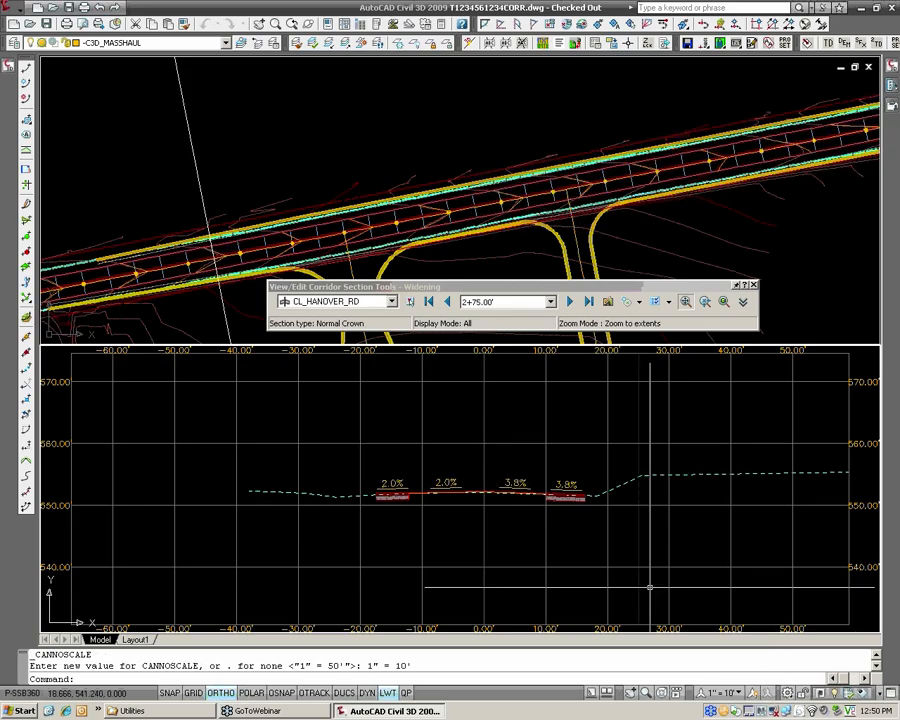
pyautogui.scroll(2, 566, 486)
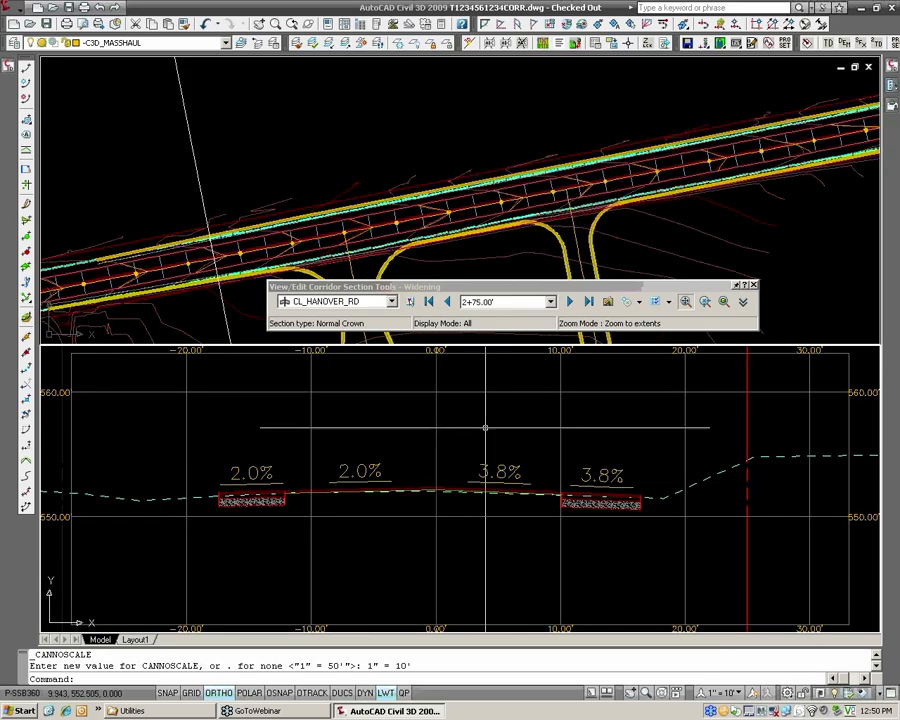
# Examine the labelled cross sections of the Widening corridor from station 3+00 forward to station 4+25.
pyautogui.click(570, 302)
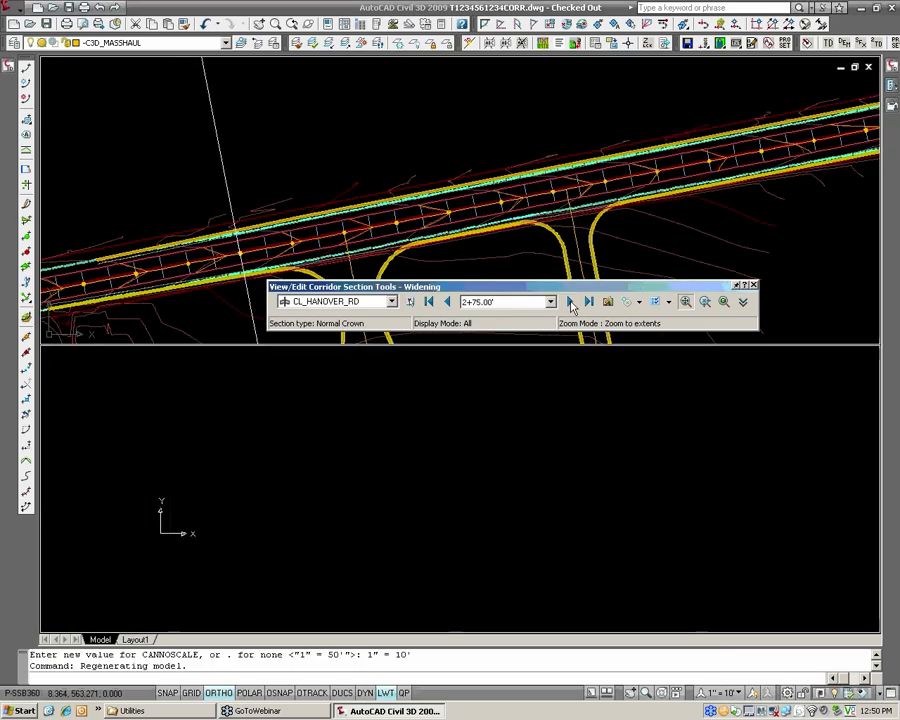
pyautogui.click(570, 302)
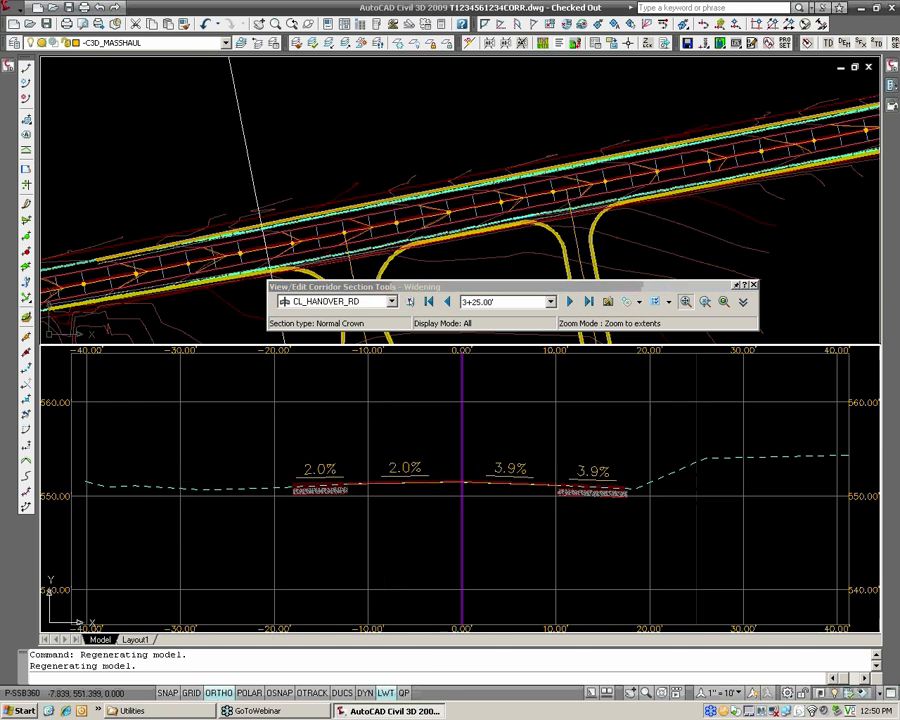
pyautogui.scroll(2, 391, 476)
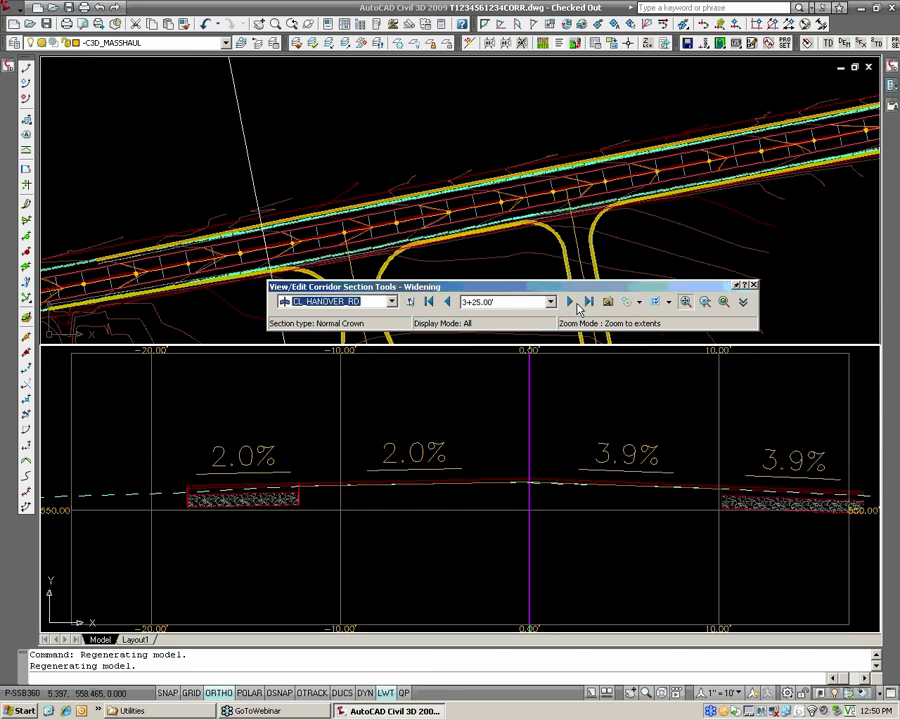
pyautogui.click(572, 303)
pyautogui.click(572, 303)
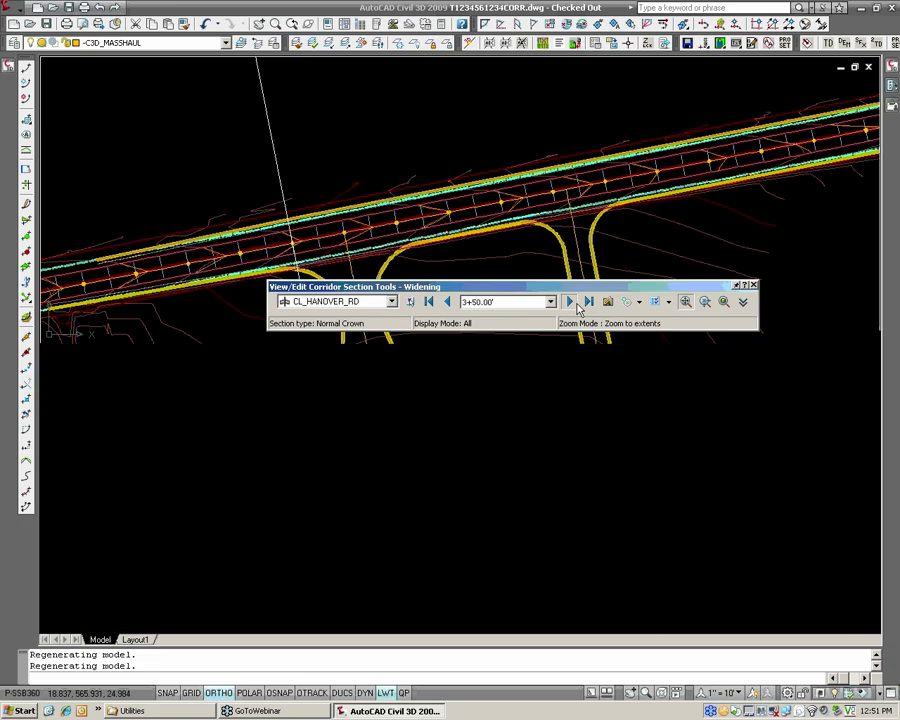
pyautogui.click(572, 303)
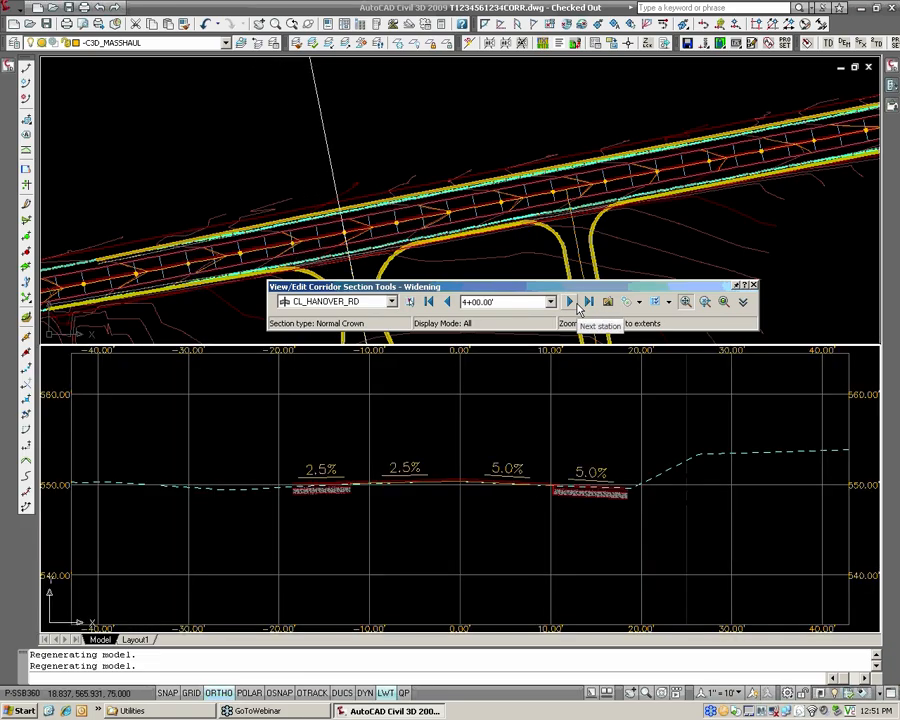
pyautogui.click(574, 304)
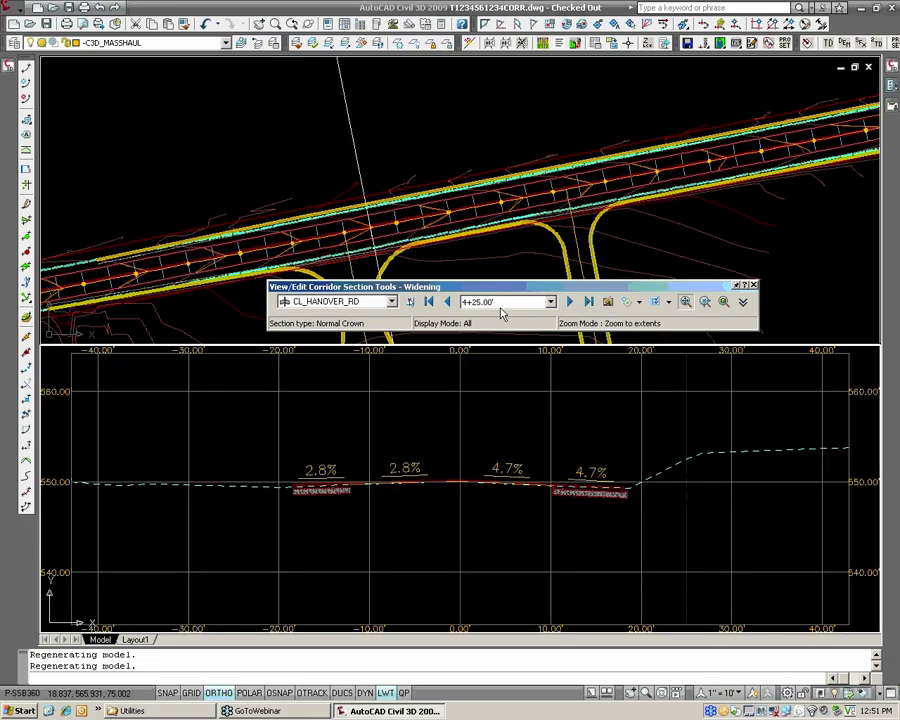
pyautogui.moveTo(491, 362)
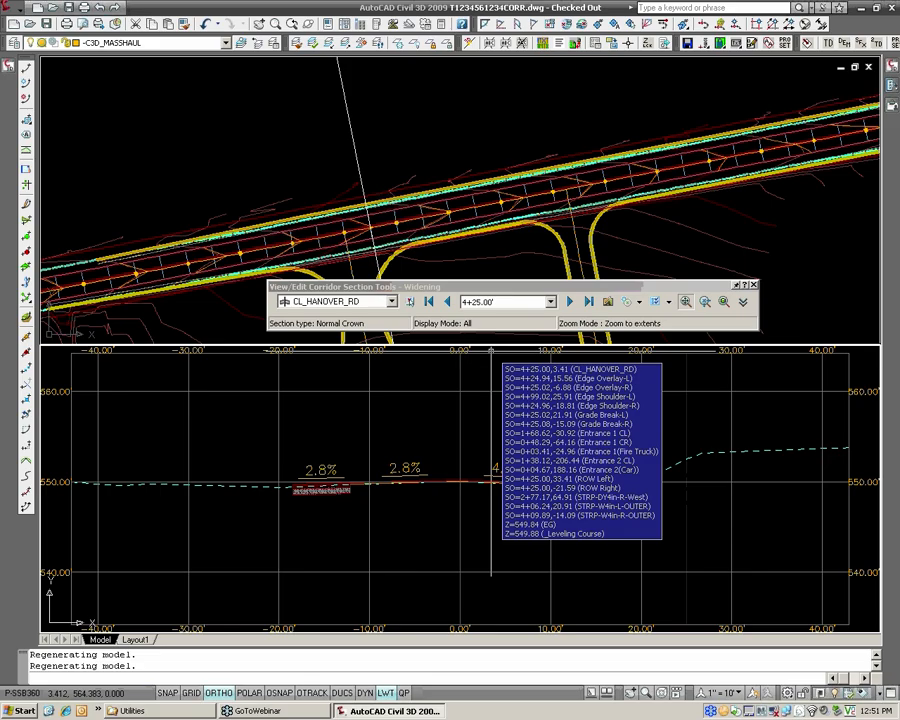
# Examine the overlay, leveling course and widening on both sides of the cross section at station 4+25 up close.
pyautogui.scroll(5, 479, 467)
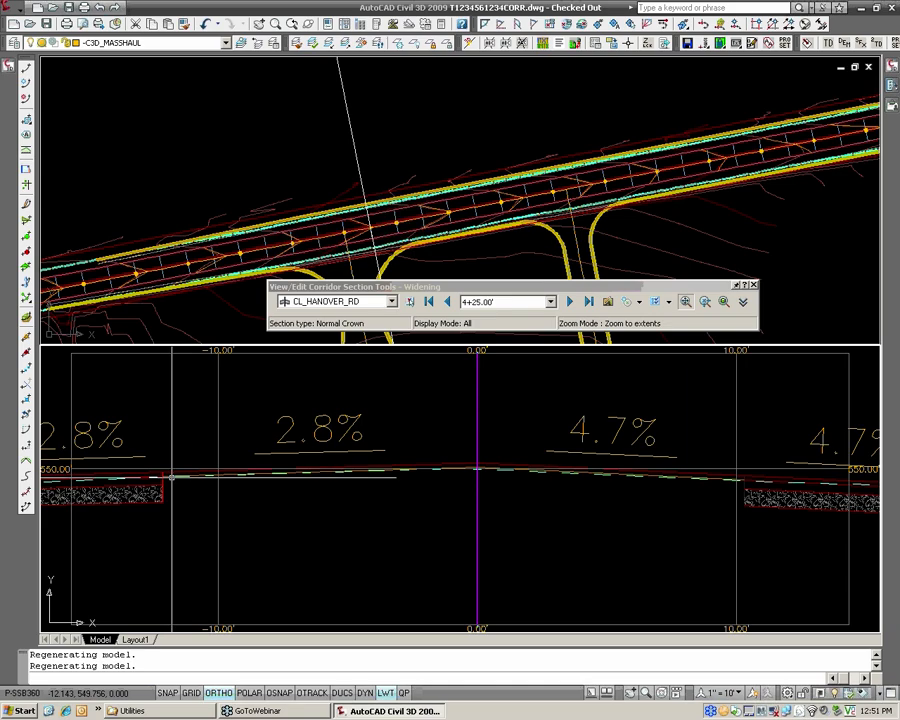
pyautogui.scroll(5, 700, 475)
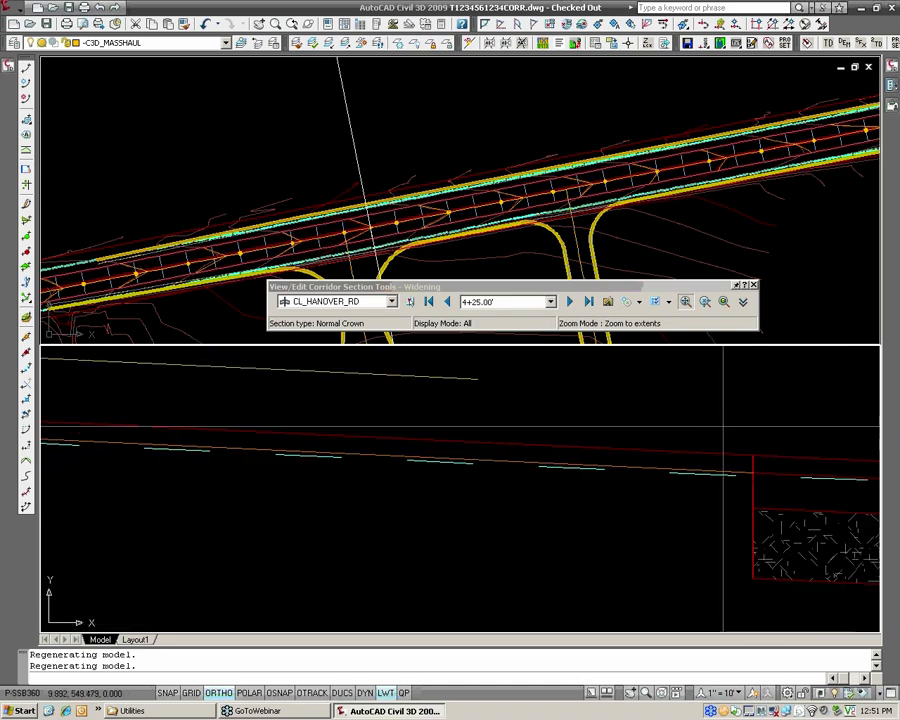
pyautogui.scroll(-3, 723, 425)
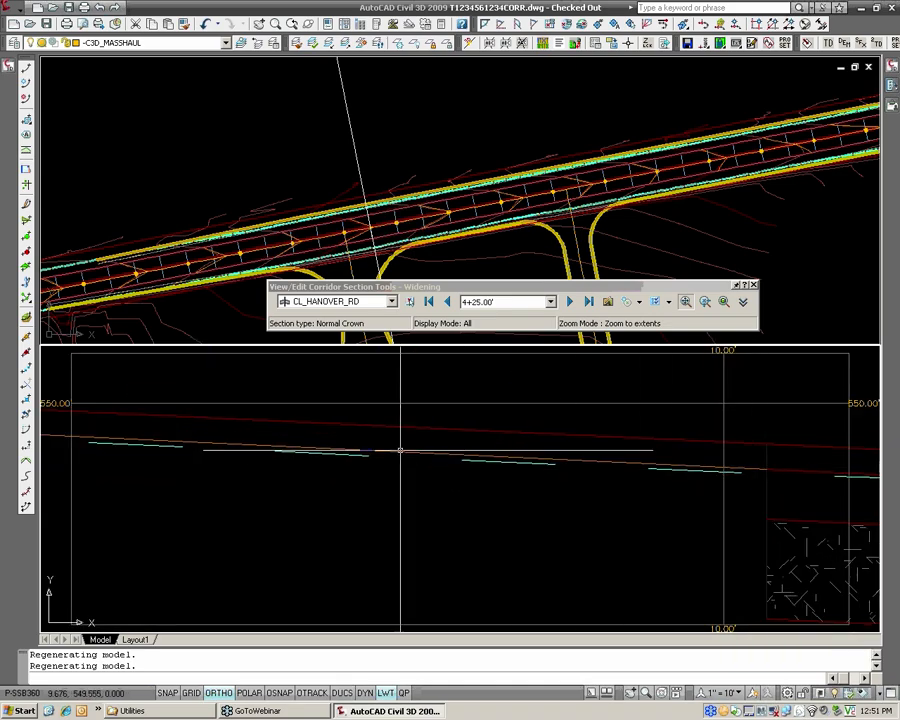
pyautogui.moveTo(199, 438); pyautogui.dragTo(595, 433, button='middle')
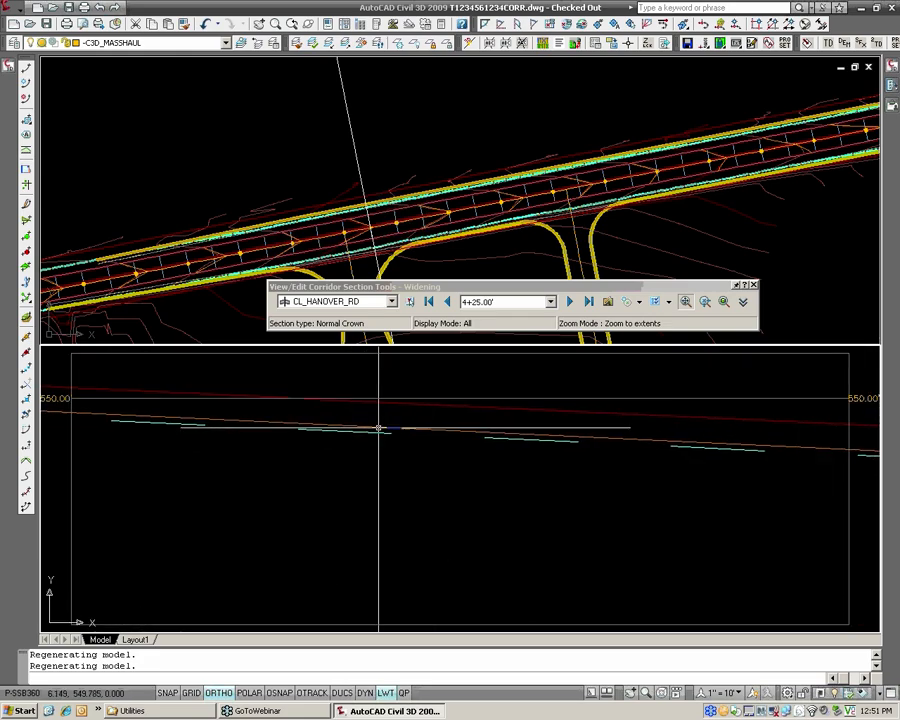
pyautogui.moveTo(257, 424); pyautogui.dragTo(611, 443, button='middle')
pyautogui.scroll(3, 460, 437)
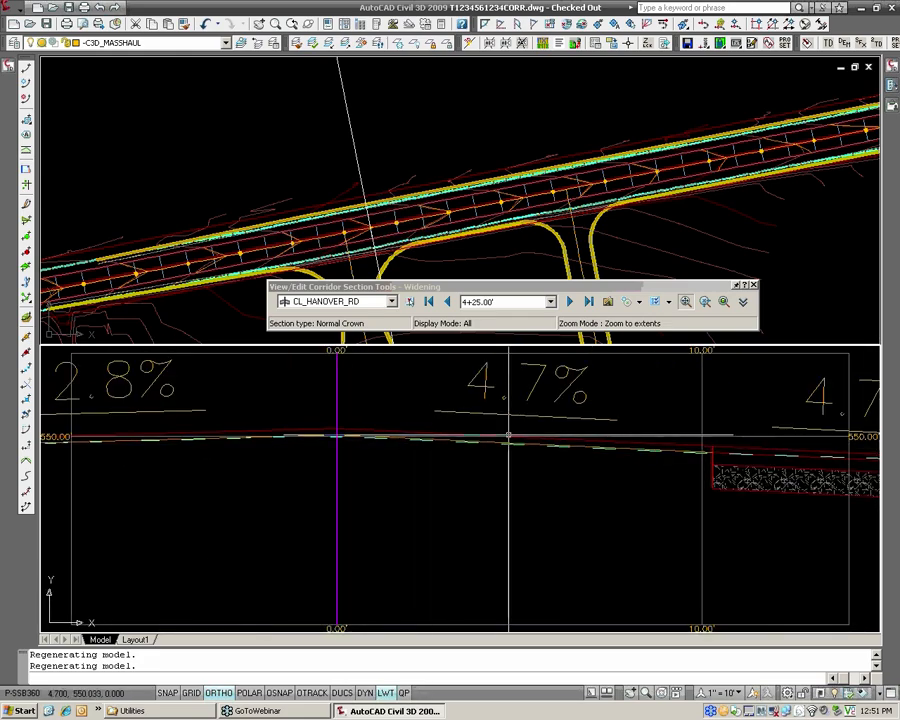
pyautogui.moveTo(509, 437)
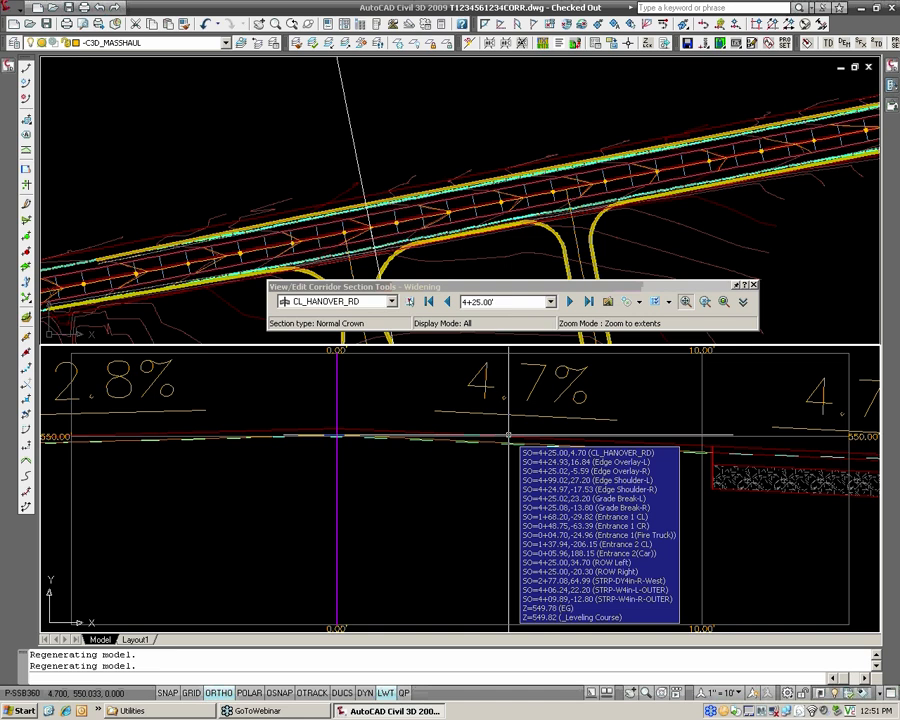
pyautogui.scroll(-2, 509, 437)
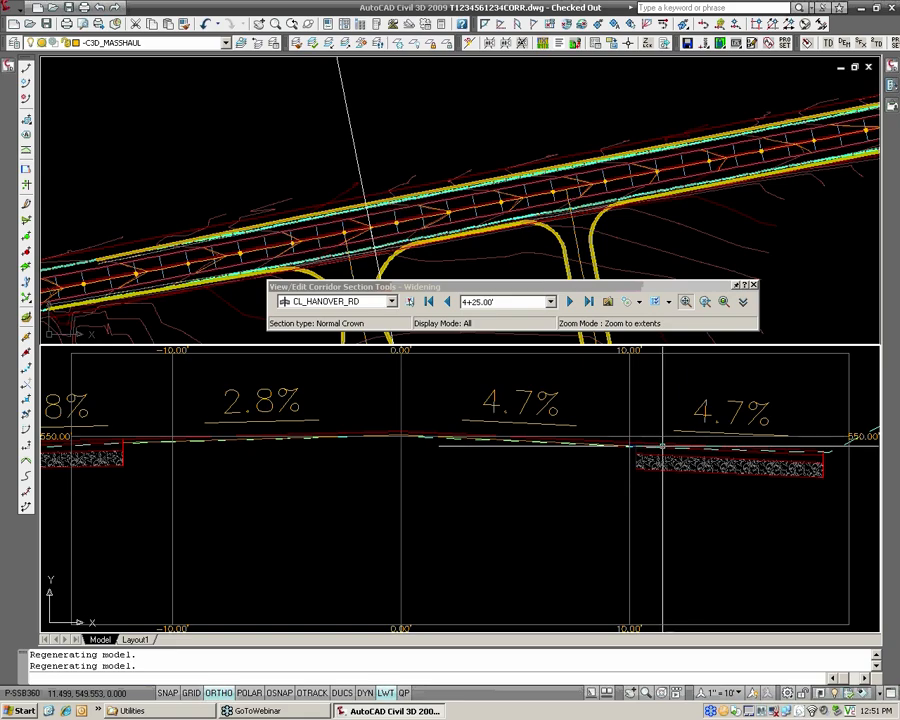
pyautogui.scroll(-2, 650, 443)
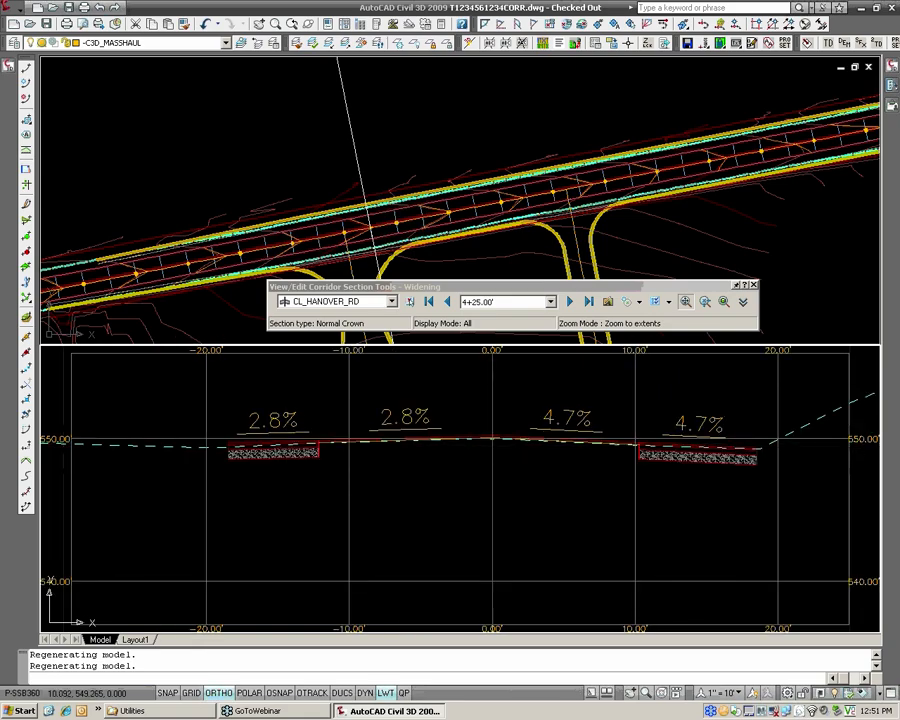
# Review the corridor cross sections from station 4+50 forward to station 5+00.
pyautogui.click(572, 308)
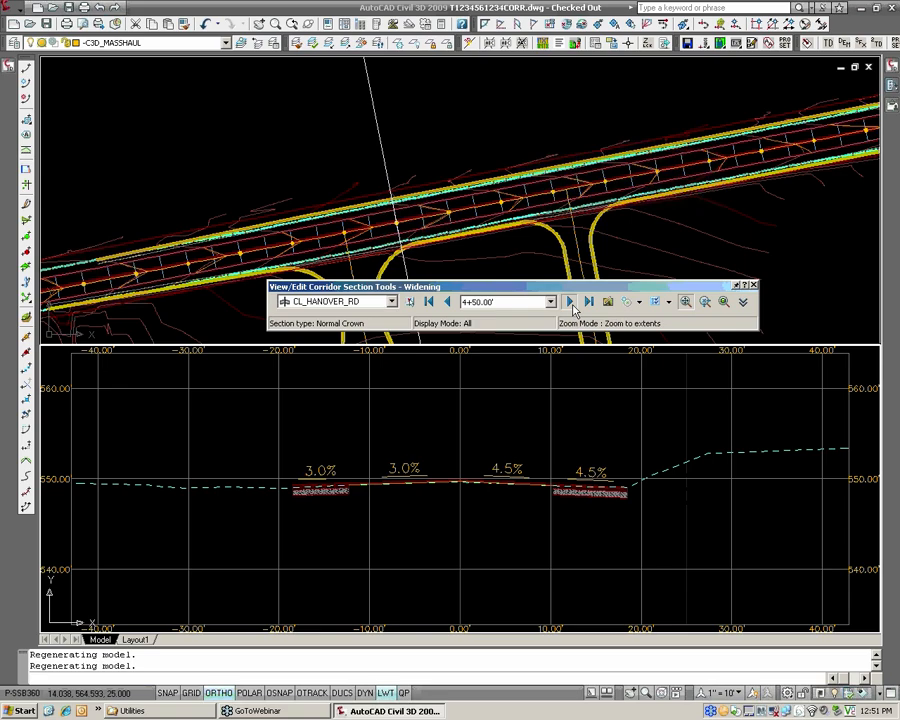
pyautogui.click(571, 302)
pyautogui.click(571, 302)
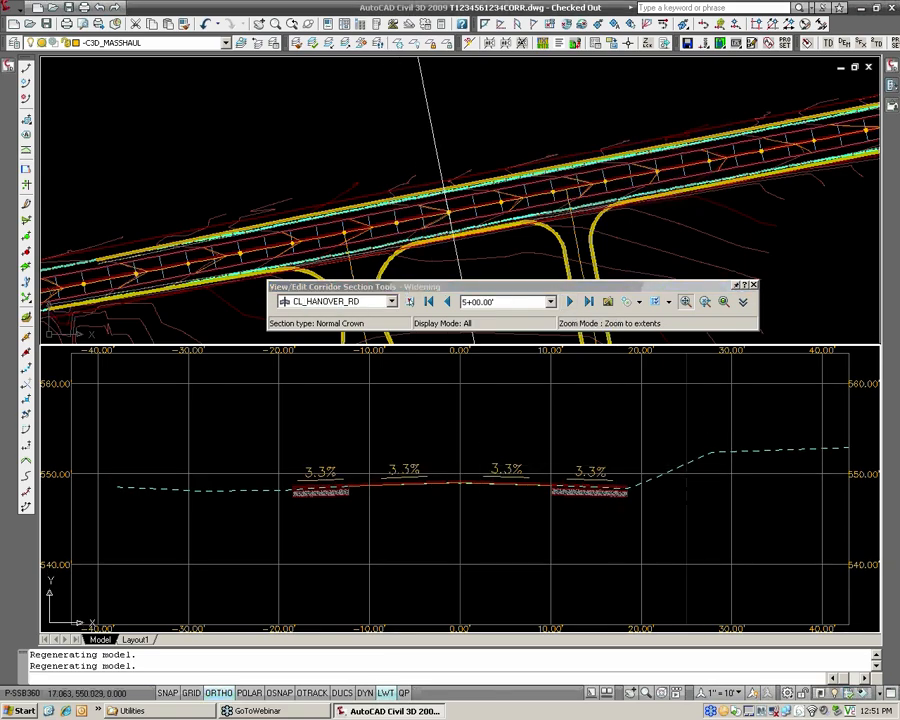
pyautogui.moveTo(629, 461); pyautogui.dragTo(591, 465, button='middle')
pyautogui.scroll(-3, 591, 465)
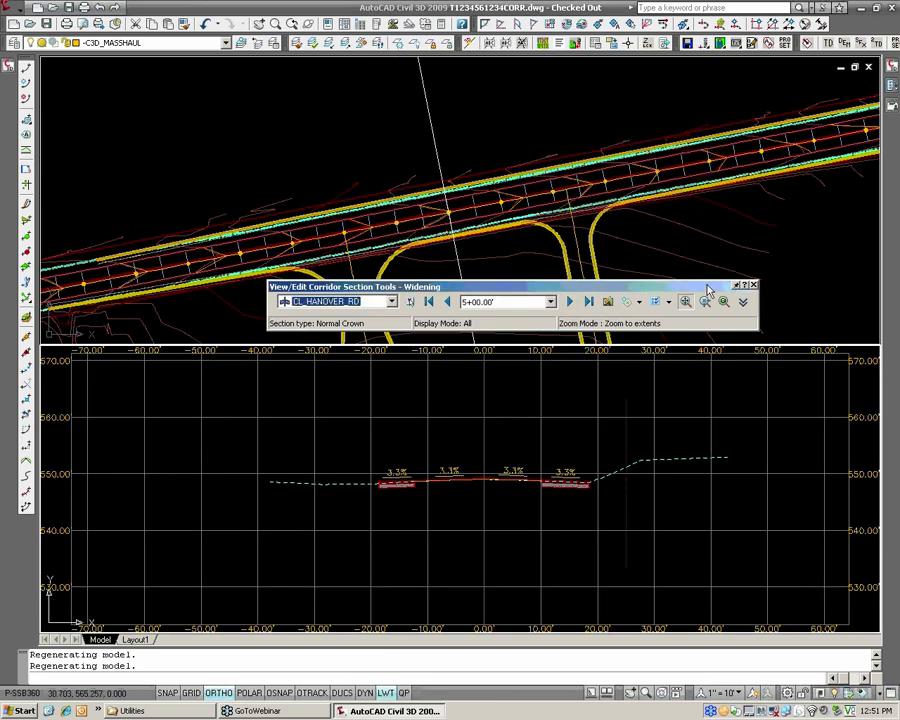
# Move the section tools clear of the entrances and select the right-of-way alignments on both sides of the road in plan.
pyautogui.moveTo(600, 88); pyautogui.dragTo(589, 85)
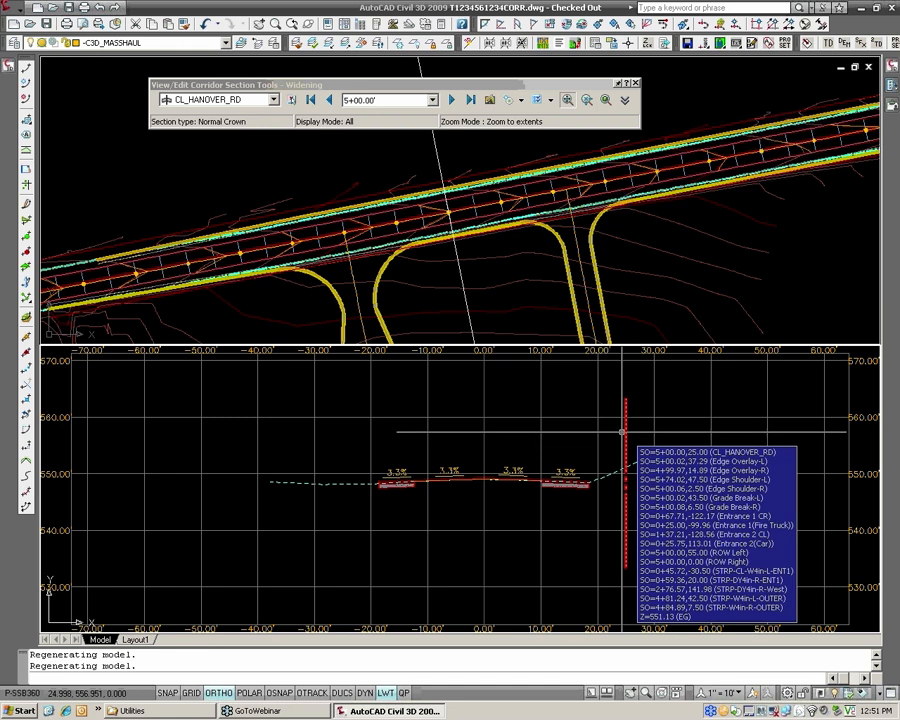
pyautogui.click(463, 271)
pyautogui.moveTo(461, 270); pyautogui.dragTo(735, 263, button='middle')
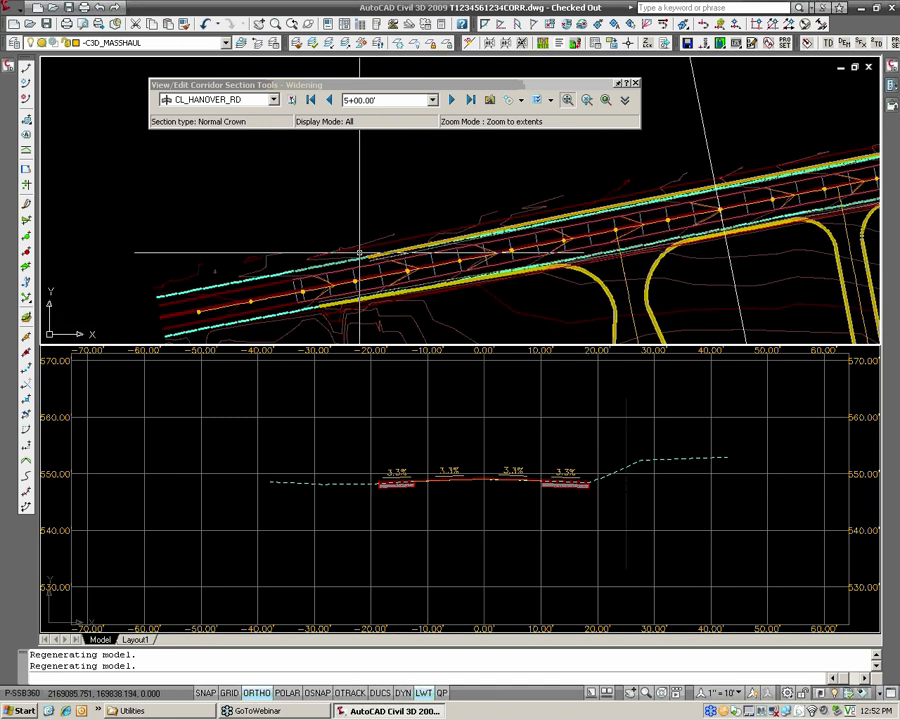
pyautogui.scroll(3, 397, 241)
pyautogui.click(399, 234)
pyautogui.scroll(-2, 408, 241)
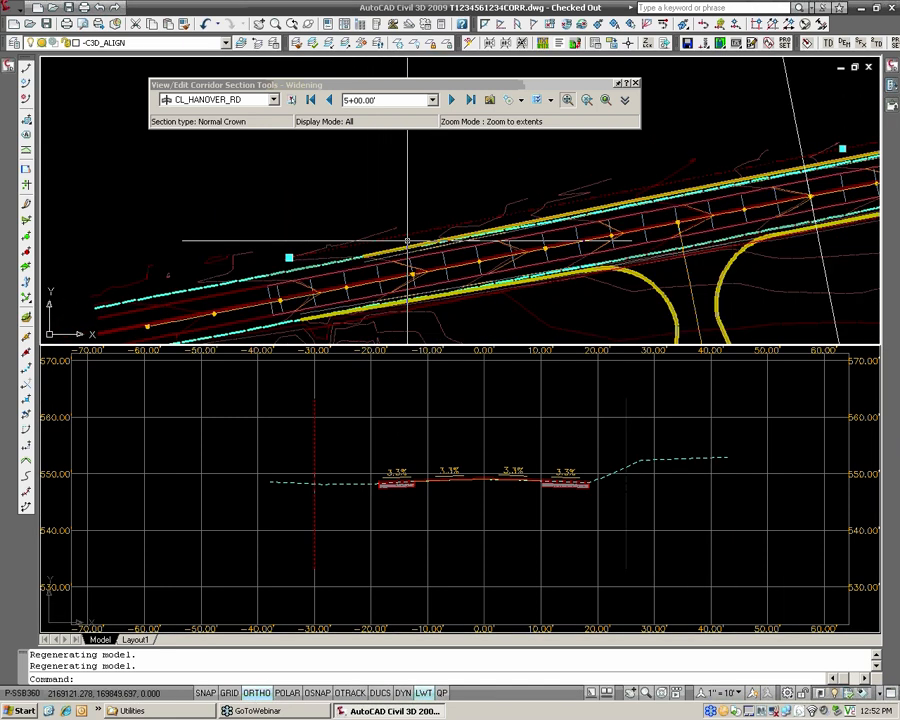
pyautogui.moveTo(442, 261); pyautogui.dragTo(409, 202, button='middle')
pyautogui.scroll(3, 428, 245)
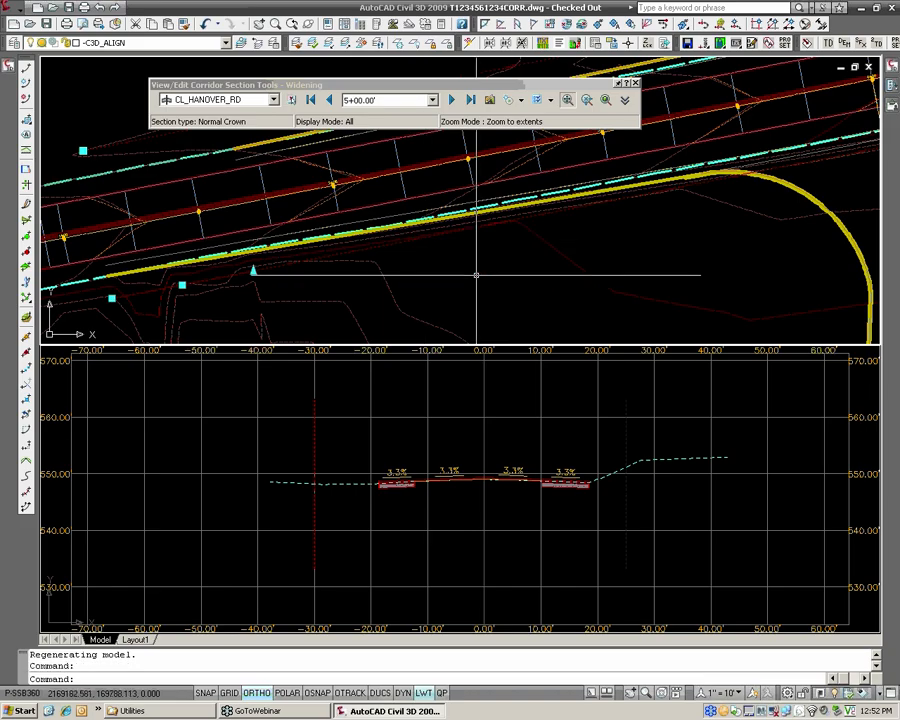
# Examine the right-of-way alignments along the road in plan and their position relative to the cross section at station 5+00.
pyautogui.scroll(-2, 474, 240)
pyautogui.scroll(-2, 565, 219)
pyautogui.moveTo(650, 213); pyautogui.dragTo(408, 253, button='middle')
pyautogui.moveTo(725, 177); pyautogui.dragTo(442, 253, button='middle')
pyautogui.moveTo(593, 224); pyautogui.dragTo(567, 210, button='middle')
pyautogui.scroll(1, 459, 218)
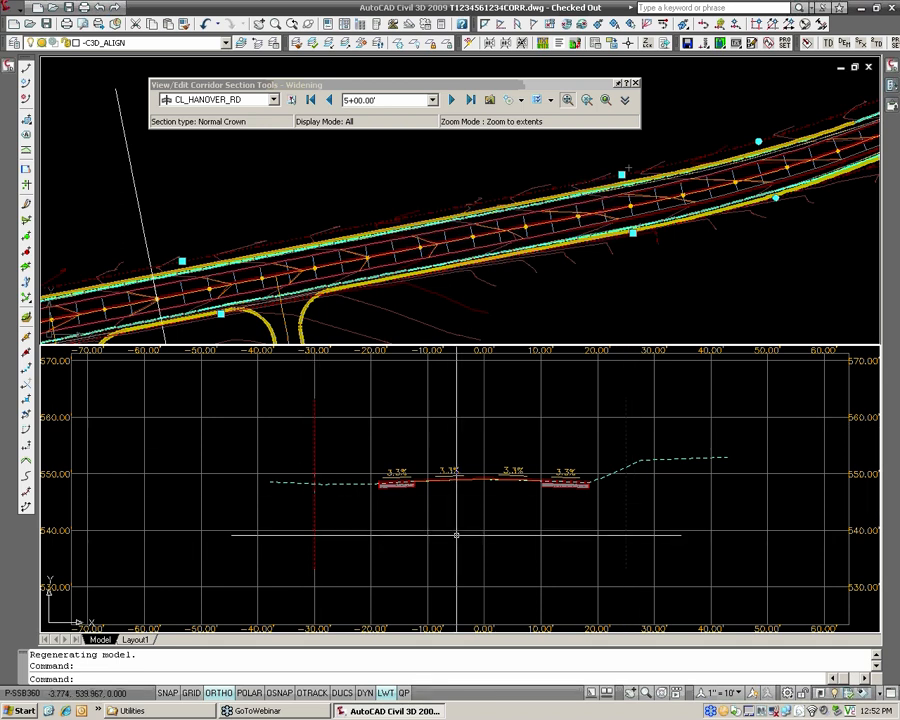
pyautogui.moveTo(596, 489); pyautogui.dragTo(490, 494, button='middle')
pyautogui.scroll(3, 515, 477)
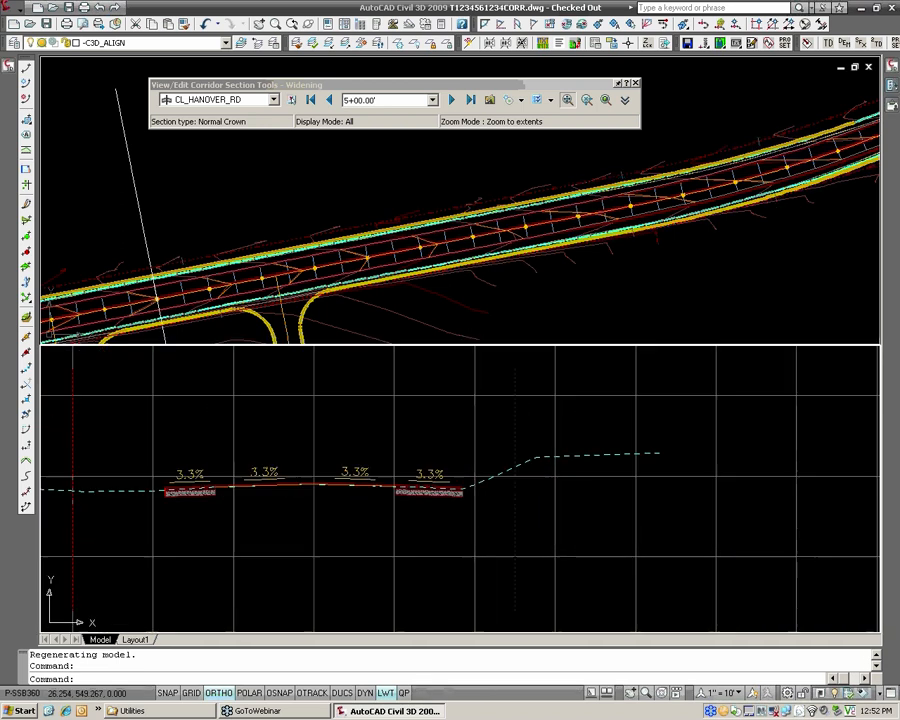
# Examine the widening edge, existing ground slope and right-of-way line on the high side of the cross section at station 5+00.
pyautogui.scroll(-2, 515, 477)
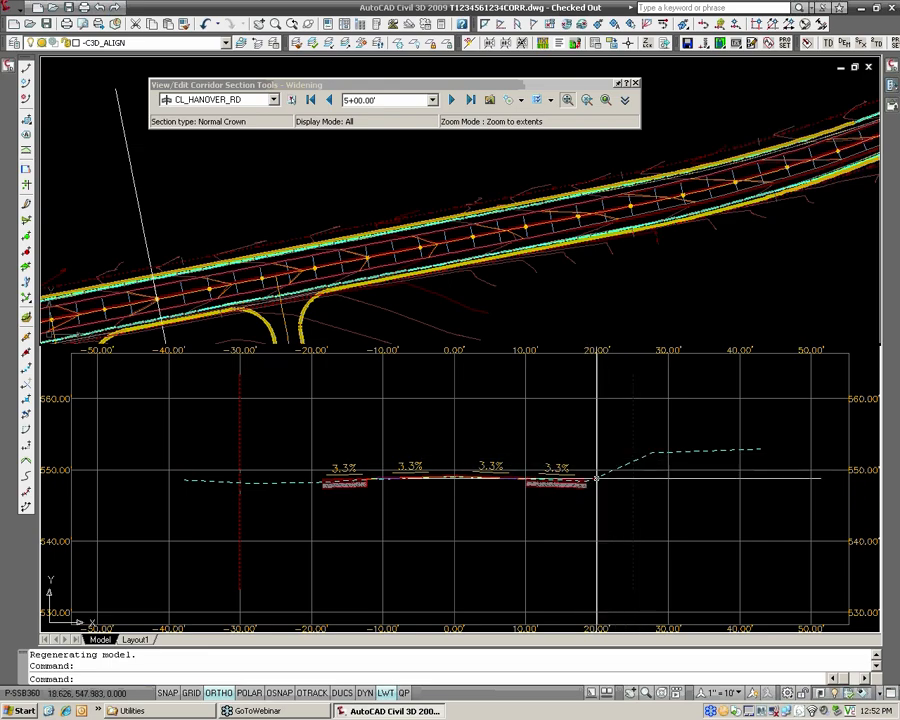
pyautogui.scroll(3, 596, 480)
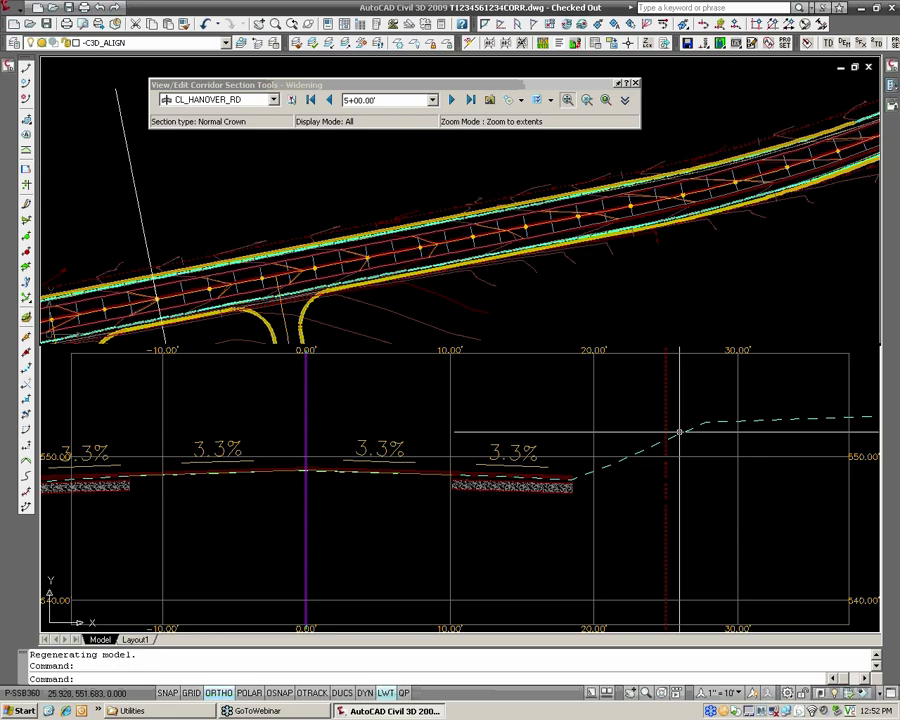
pyautogui.moveTo(679, 432)
pyautogui.scroll(2, 572, 477)
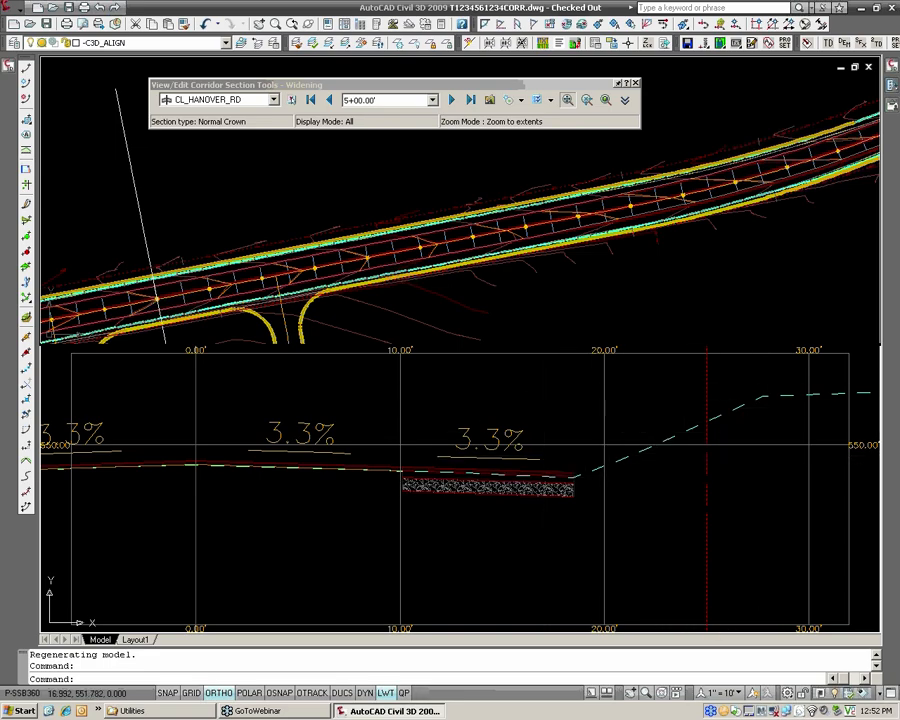
pyautogui.scroll(-2, 542, 395)
pyautogui.scroll(-3, 542, 398)
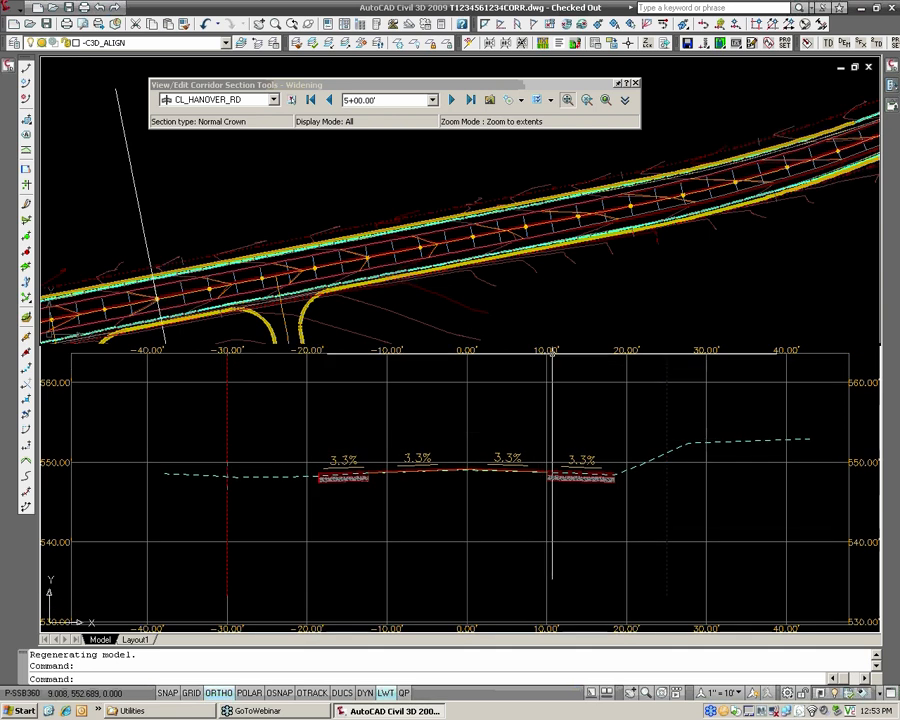
# Close the corridor section tools and set the drawing's annotation scale to 1" = 50'.
pyautogui.click(636, 83)
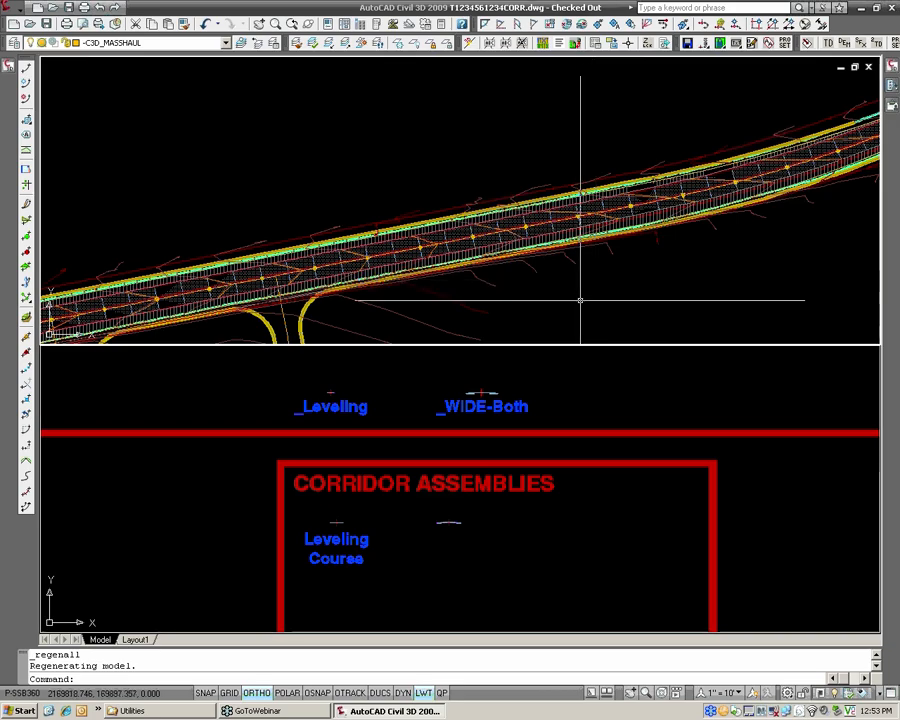
pyautogui.click(716, 698)
pyautogui.click(730, 694)
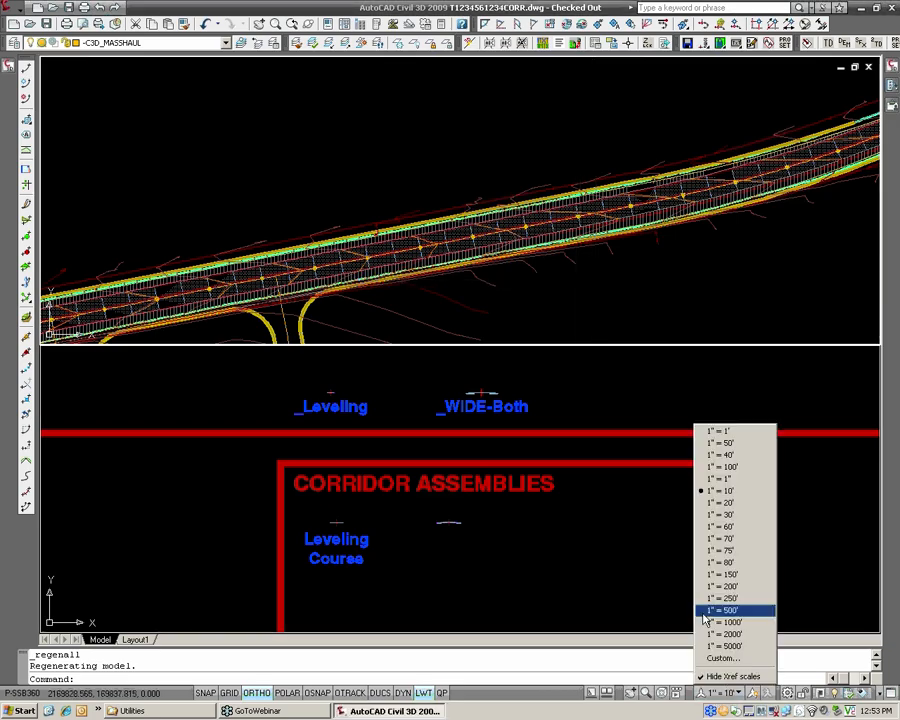
pyautogui.click(707, 452)
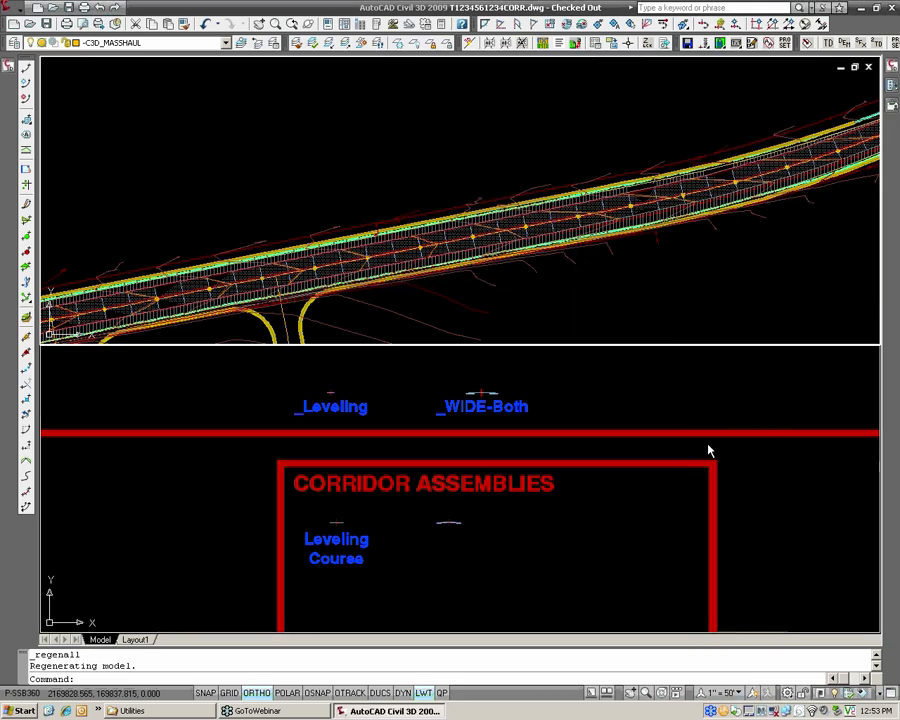
# Set the EG surface's style to _No Display to hide its contours in plan, and save the drawing.
pyautogui.doubleClick(537, 287)
pyautogui.scroll(-3, 537, 287)
pyautogui.scroll(6, 419, 292)
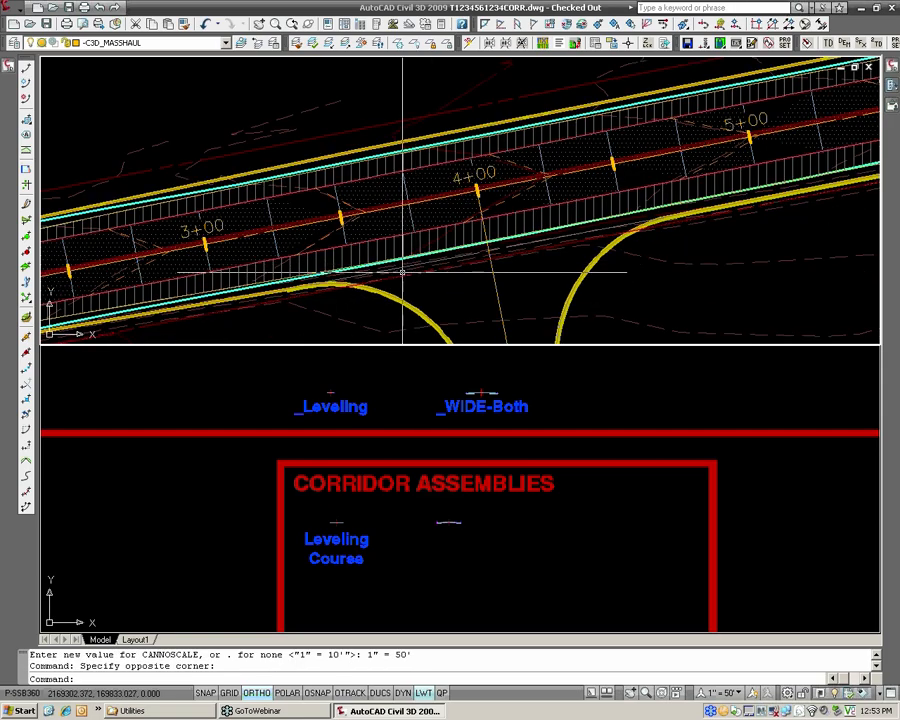
pyautogui.scroll(4, 405, 252)
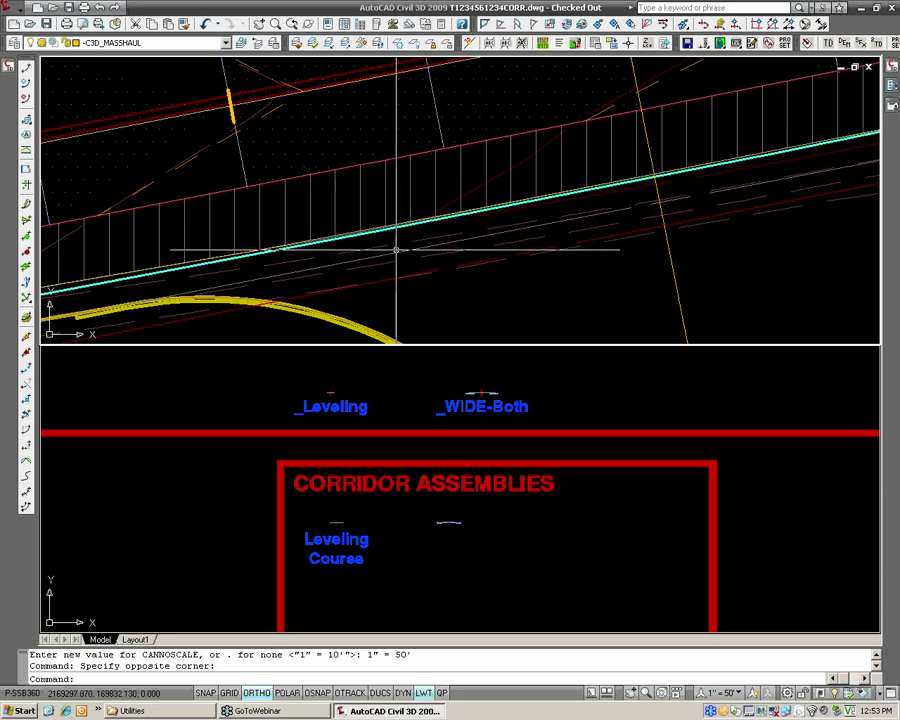
pyautogui.scroll(4, 393, 247)
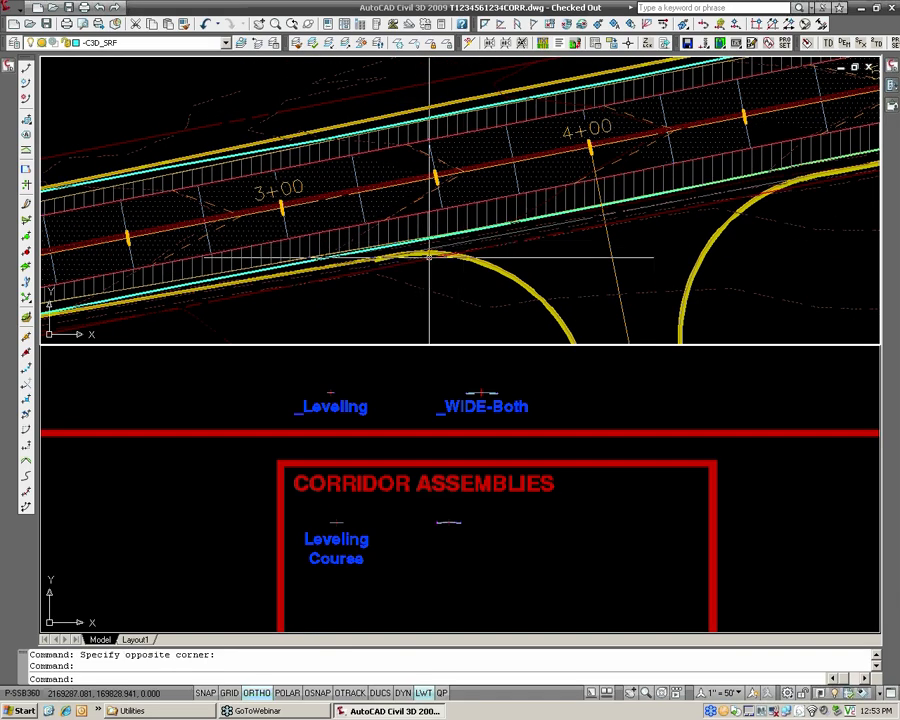
pyautogui.scroll(2, 438, 252)
pyautogui.press('Escape')
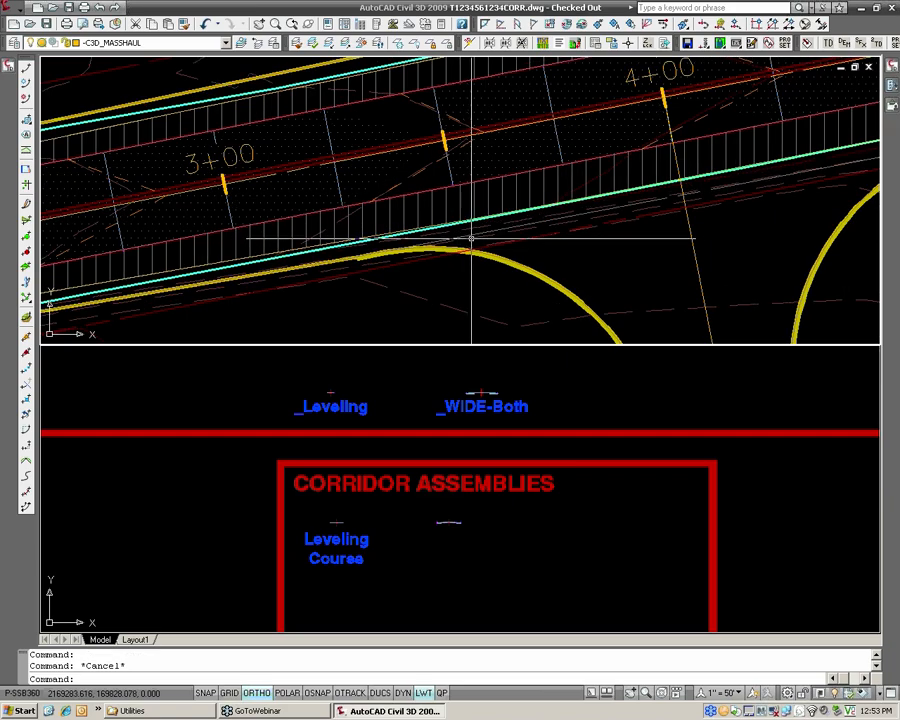
pyautogui.click(450, 311)
pyautogui.rightClick(448, 313)
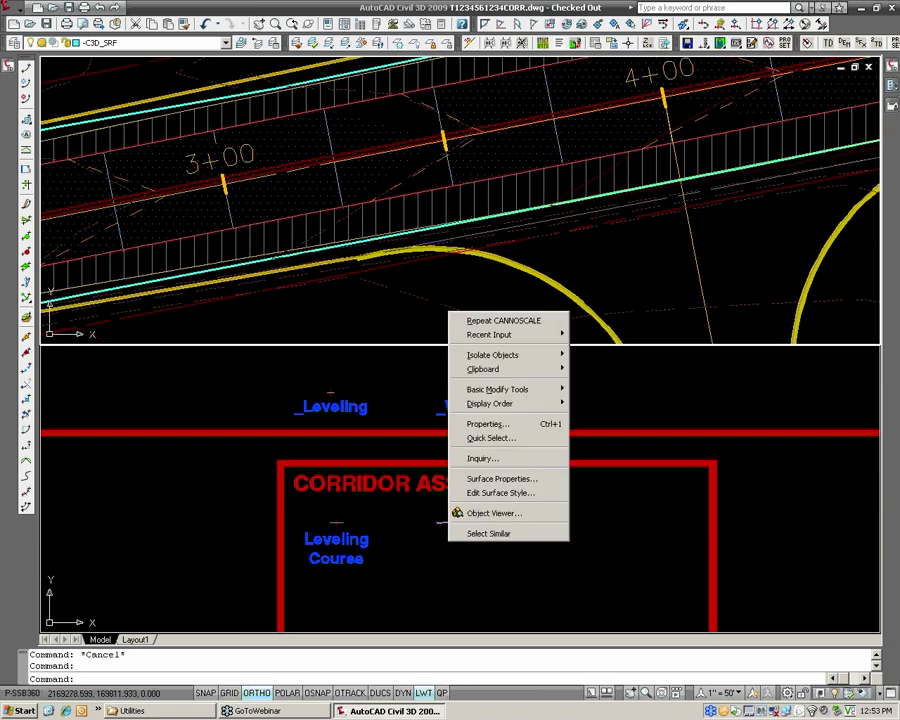
pyautogui.click(505, 478)
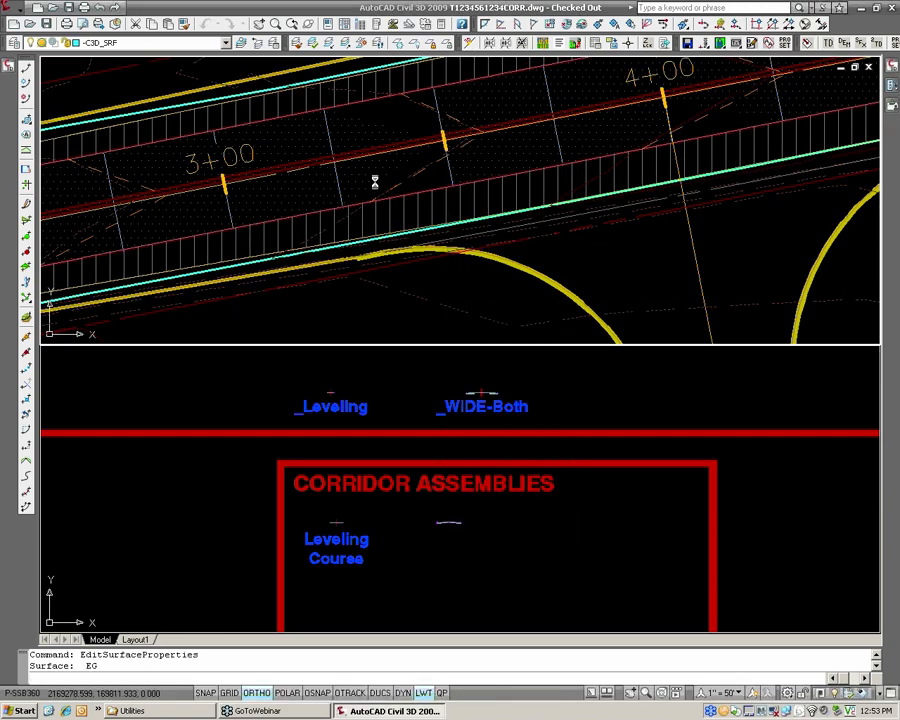
pyautogui.click(466, 318)
pyautogui.click(455, 332)
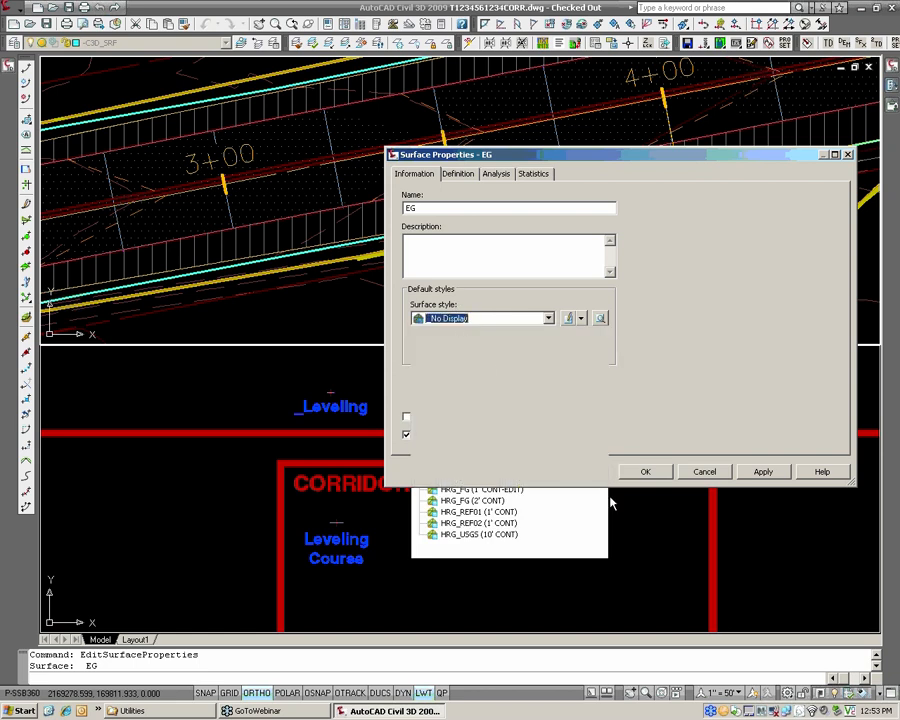
pyautogui.click(646, 471)
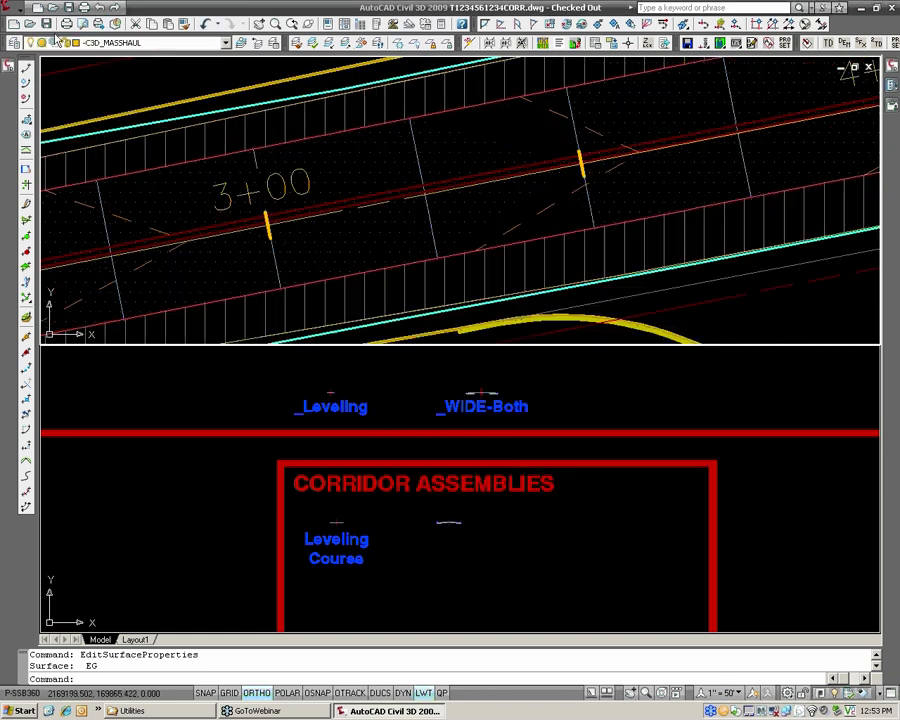
pyautogui.hotkey('ctrl', 's')
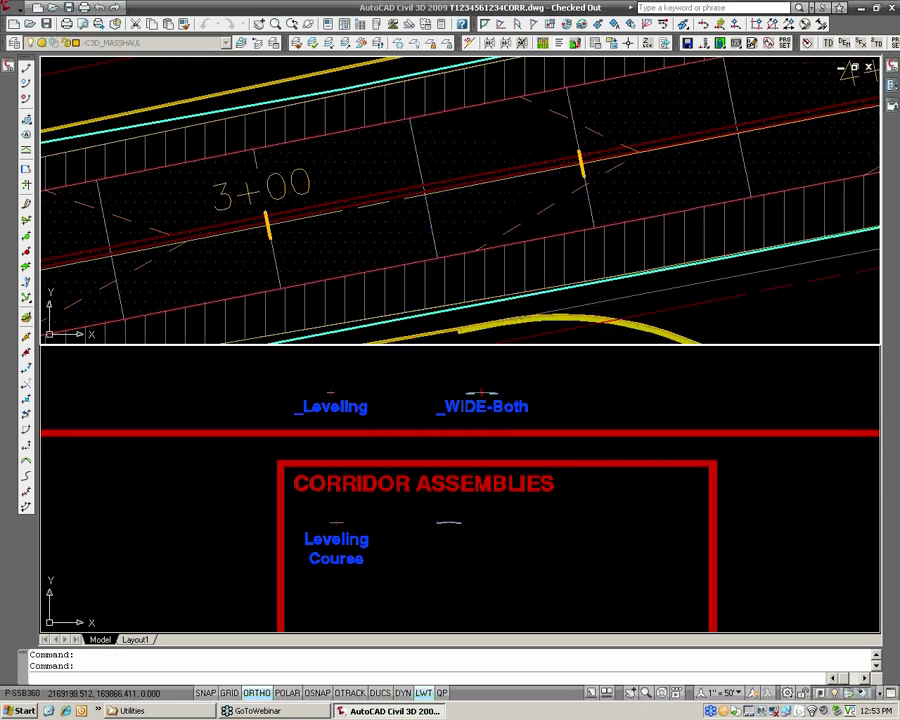
# Examine the start of the widening near station 2+00 in plan, selecting the offset alignment along its lower edge.
pyautogui.doubleClick(433, 271)
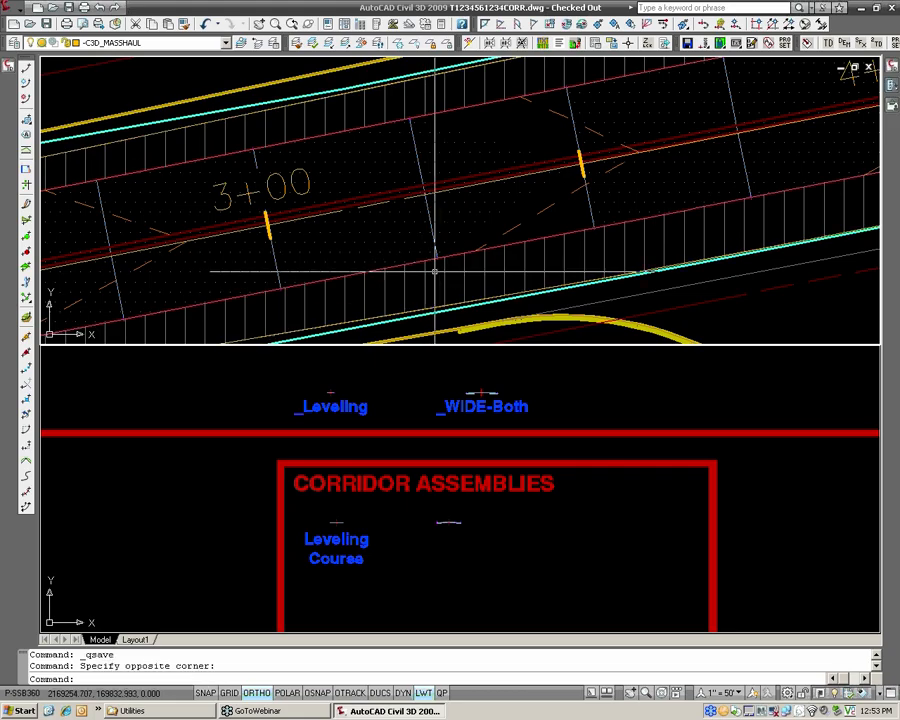
pyautogui.scroll(-5, 433, 271)
pyautogui.moveTo(433, 271); pyautogui.dragTo(707, 173, button='middle')
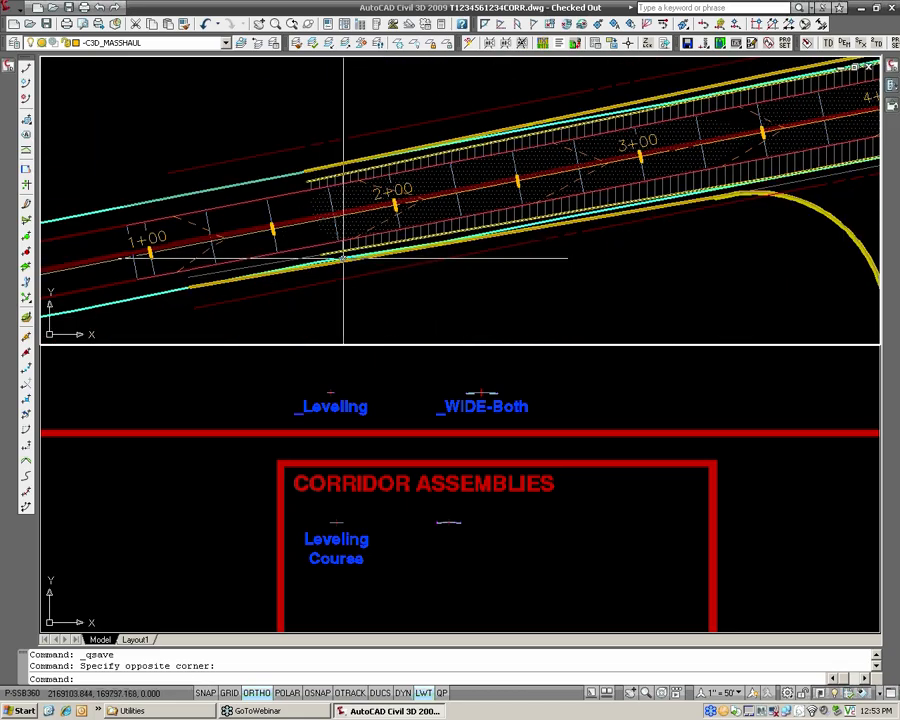
pyautogui.scroll(2, 350, 256)
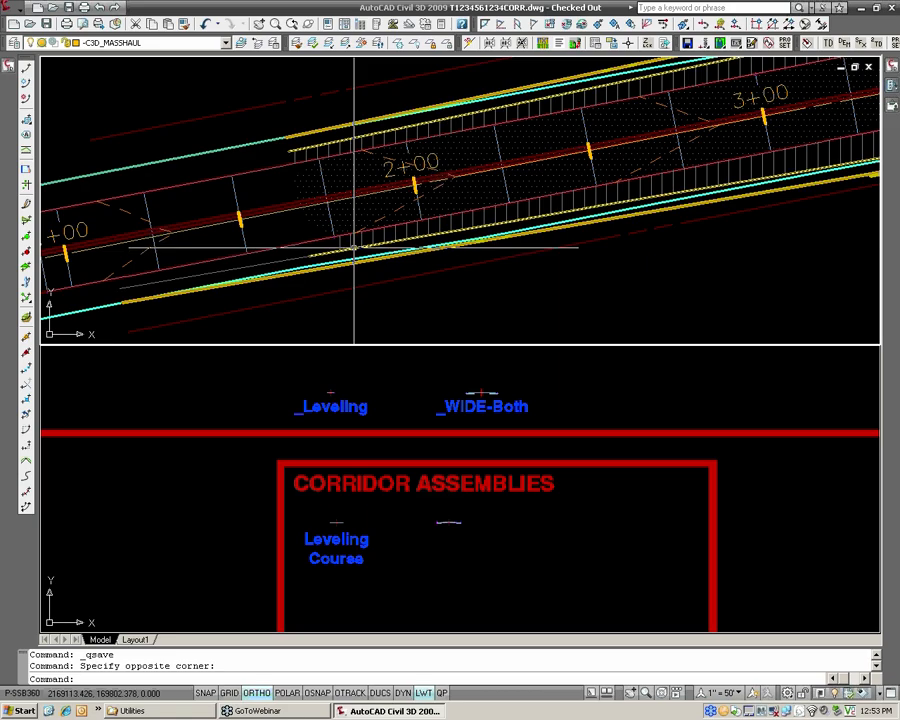
pyautogui.click(268, 262)
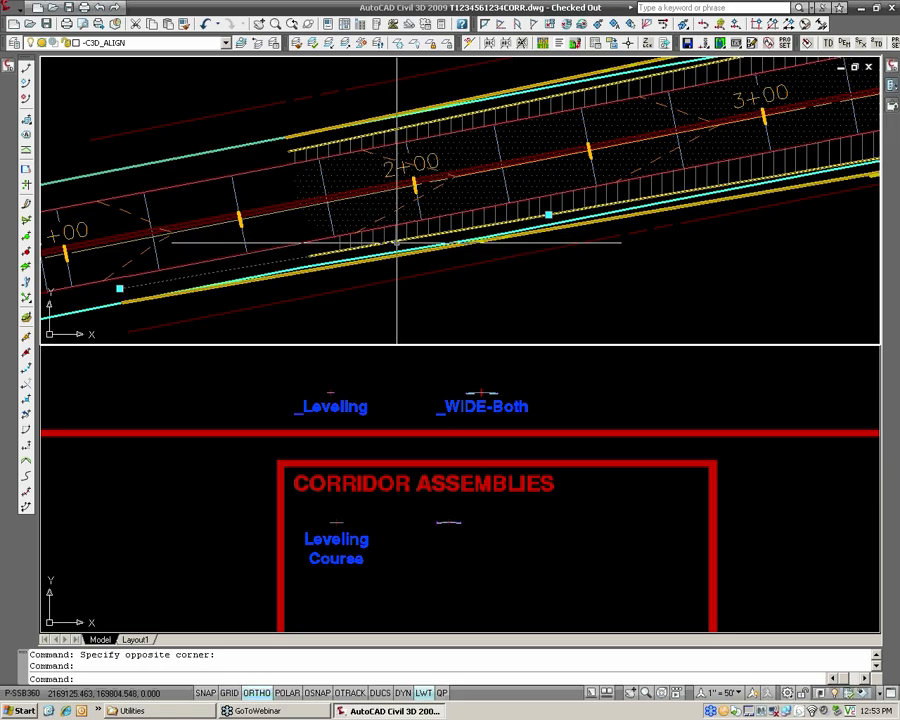
pyautogui.scroll(2, 397, 248)
pyautogui.press('Escape')
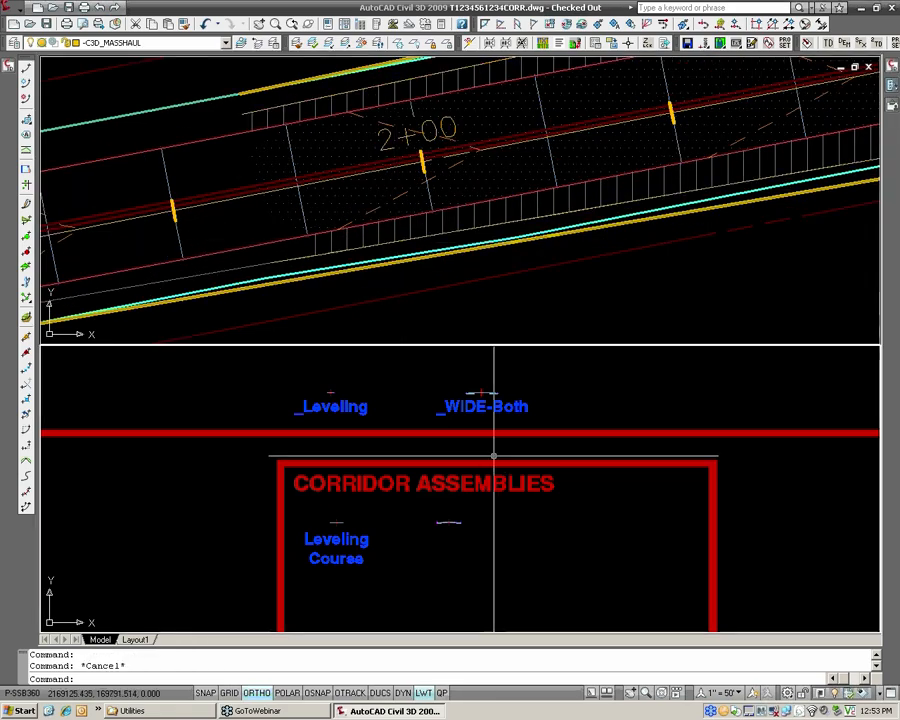
# Focus on the _WIDE-Both assembly and bring up the roadway subassemblies of the Civil 3D - Imperial palette set.
pyautogui.press('Escape')
pyautogui.scroll(5, 446, 494)
pyautogui.scroll(8, 446, 494)
pyautogui.moveTo(396, 460); pyautogui.dragTo(514, 501, button='middle')
pyautogui.click(528, 490)
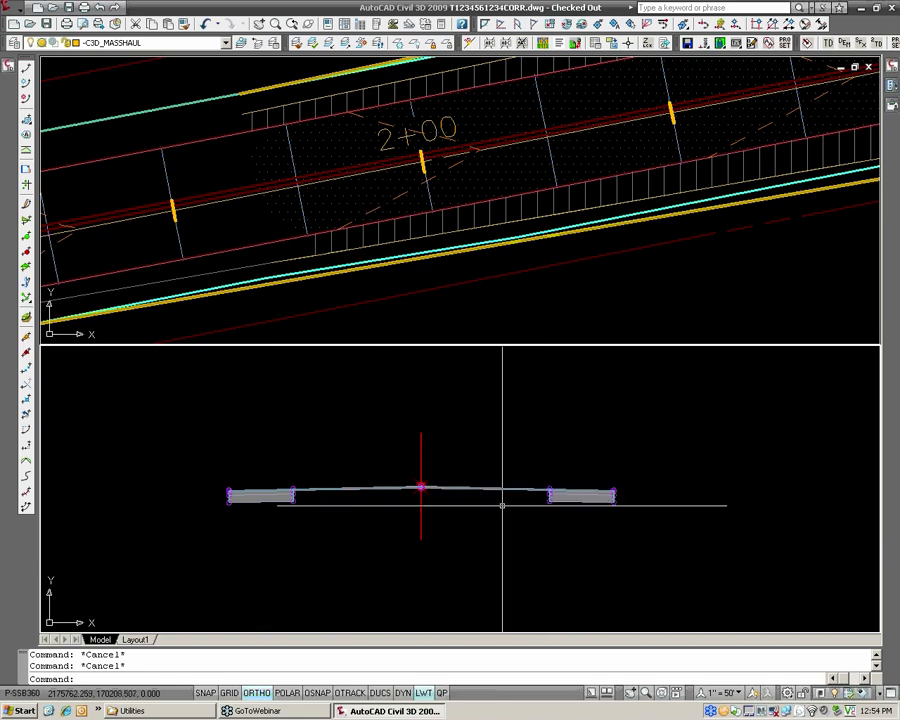
pyautogui.click(892, 87)
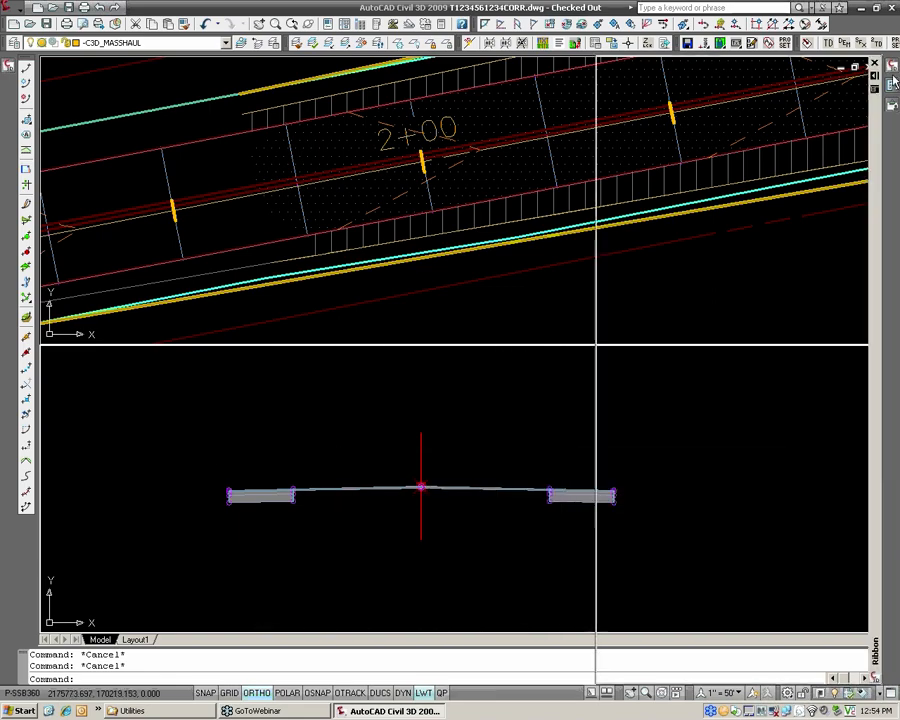
pyautogui.click(874, 96)
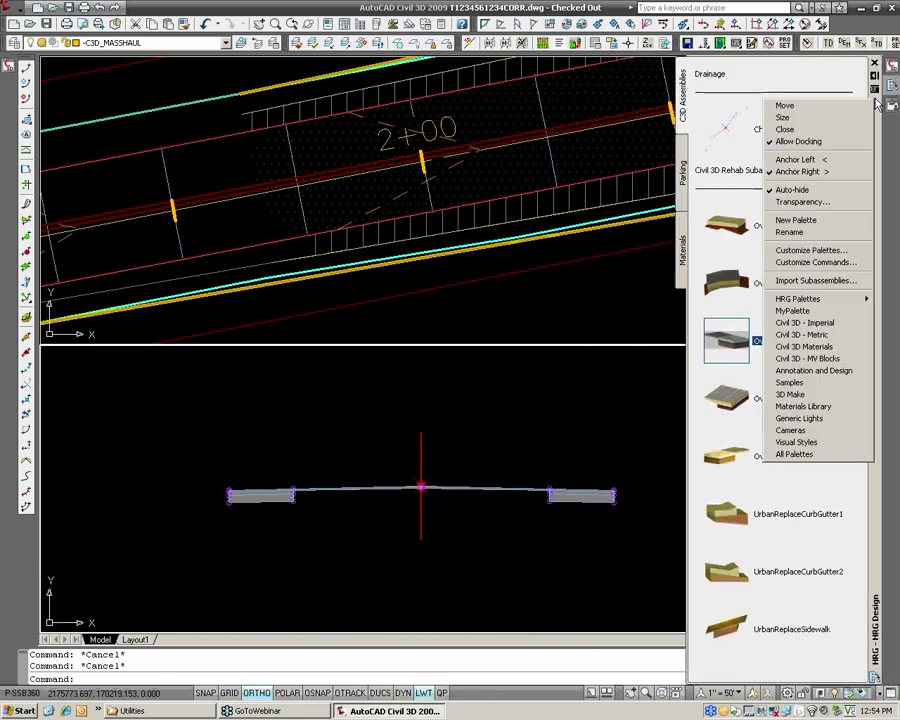
pyautogui.click(832, 323)
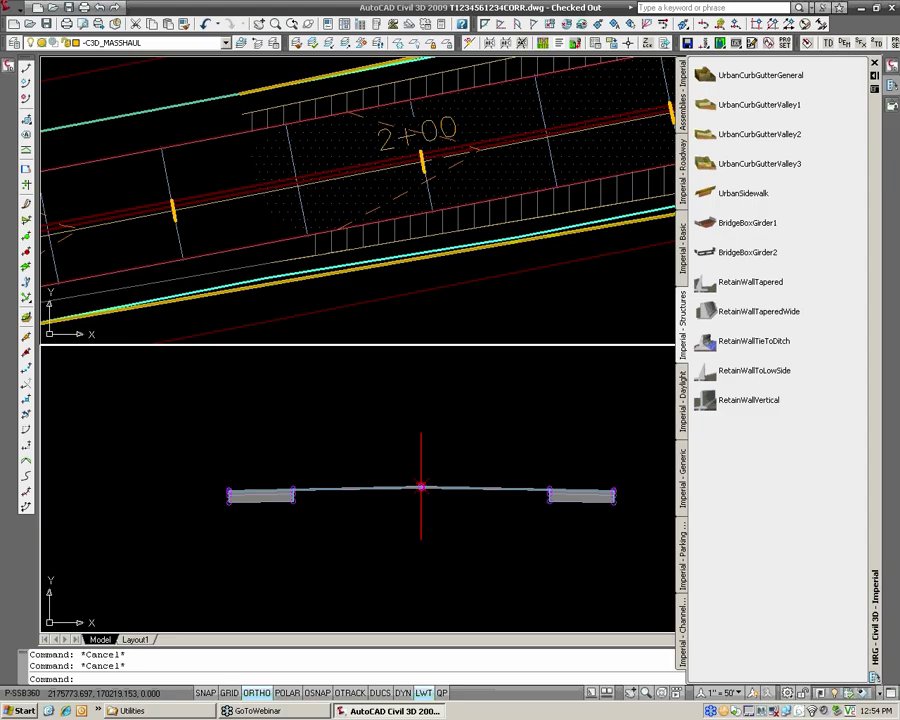
pyautogui.click(683, 262)
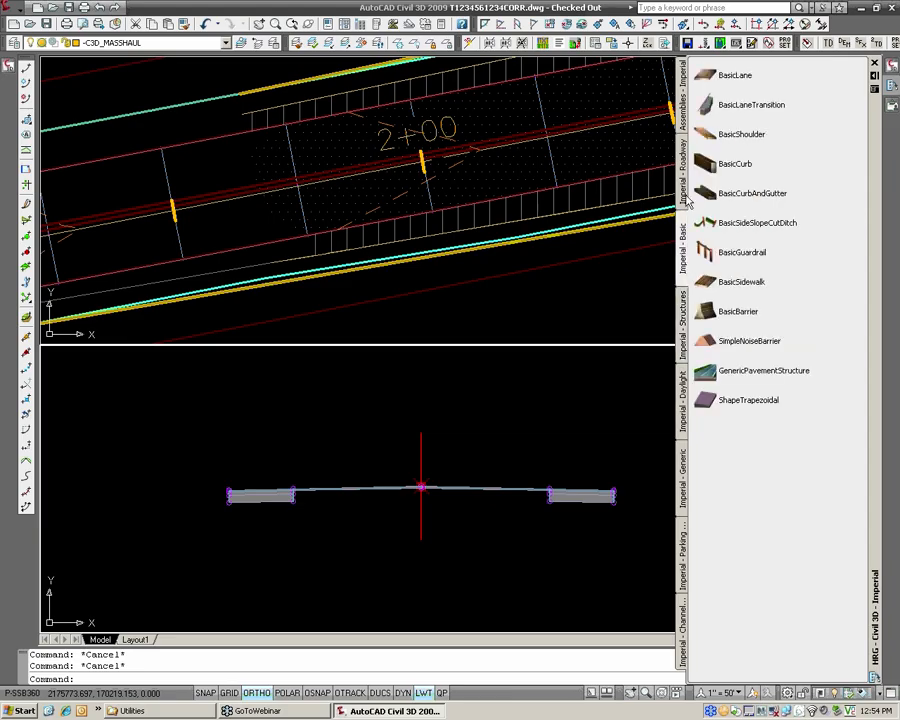
pyautogui.click(685, 200)
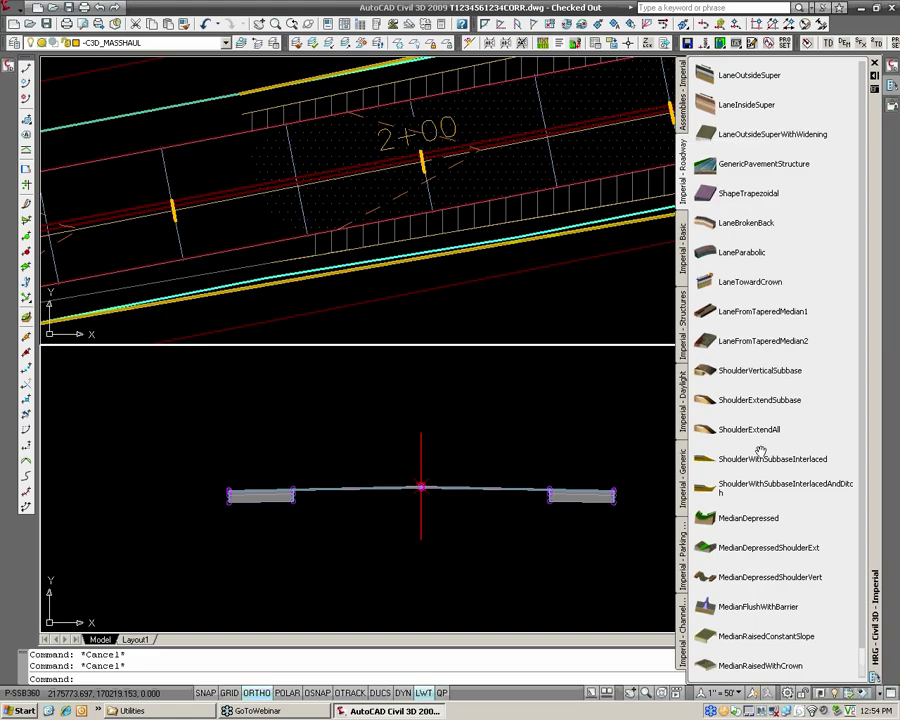
# Start adding a ShoulderVerticalSubbase subassembly and set its unpaved width to 1.00'.
pyautogui.click(708, 372)
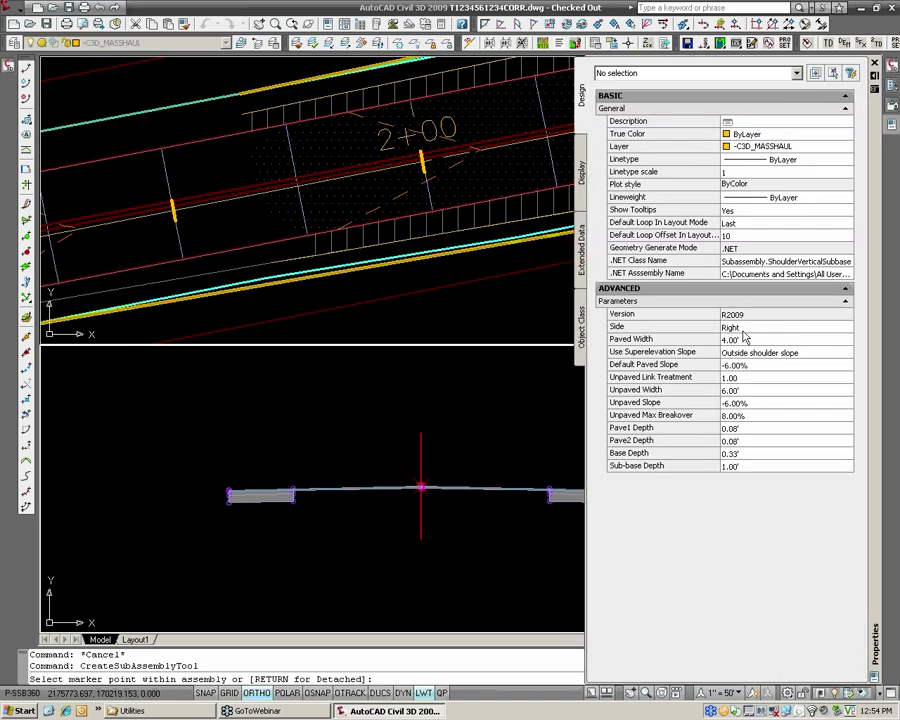
pyautogui.click(742, 341)
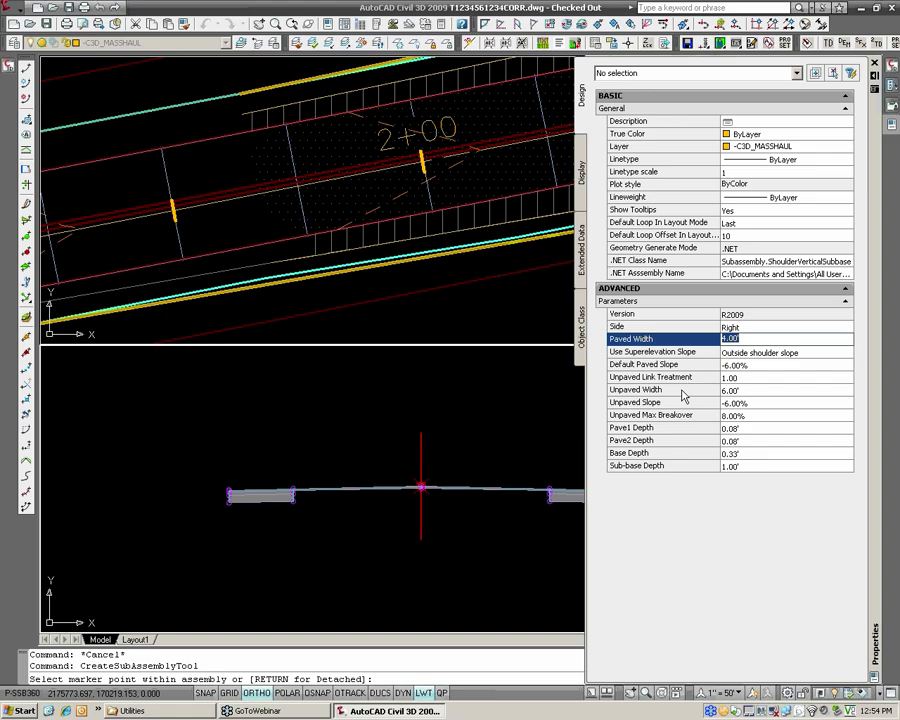
pyautogui.click(740, 390)
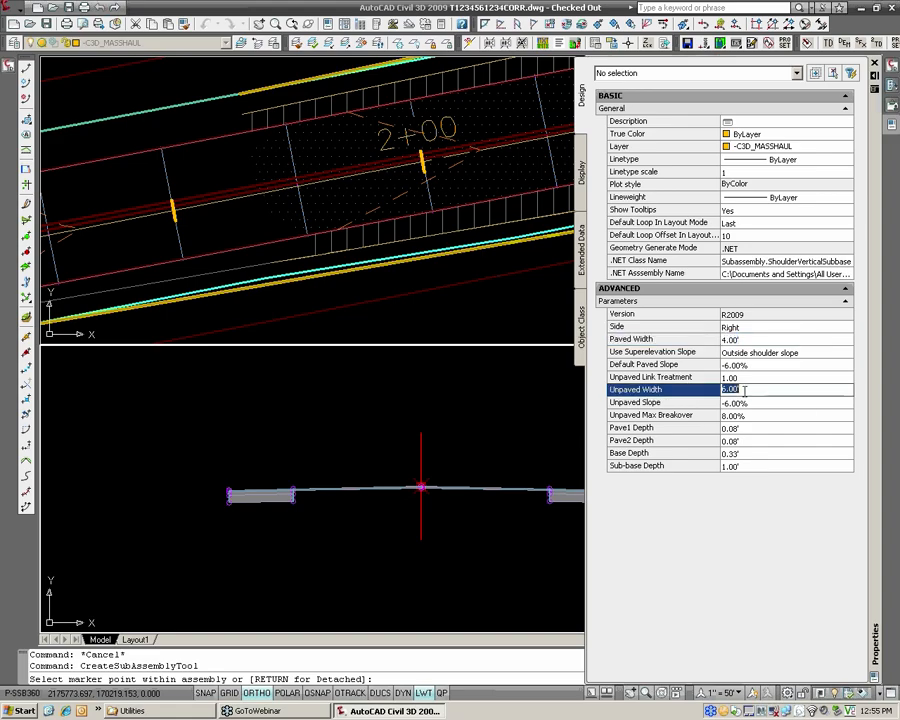
pyautogui.click(688, 402)
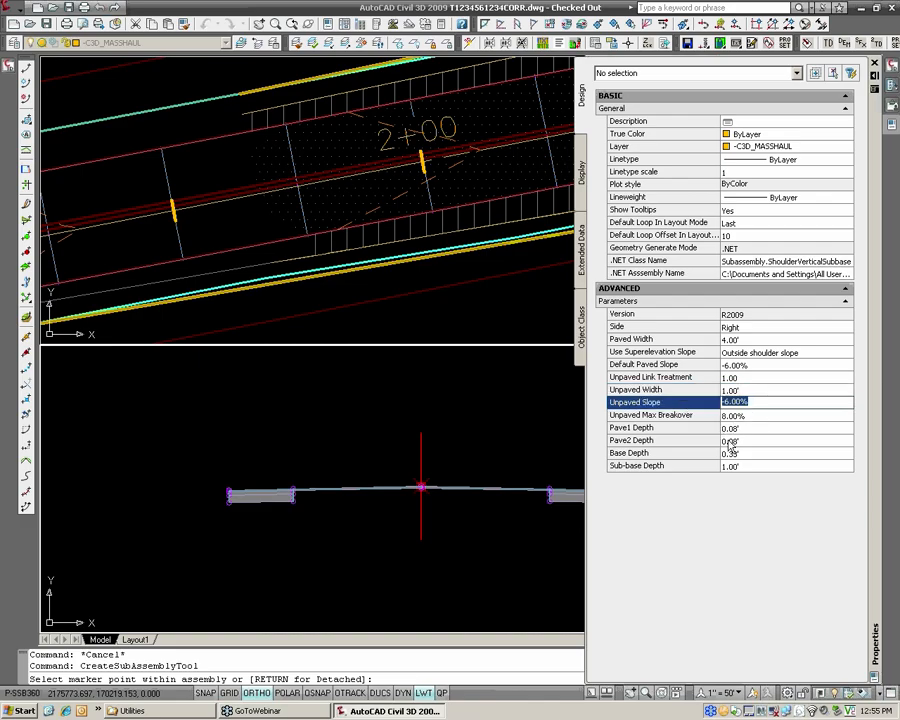
# Set the shoulder's Pave1 depth to 0.17', Pave2 depth to 0.00' and sub-base depth to 0.67'.
pyautogui.click(742, 428)
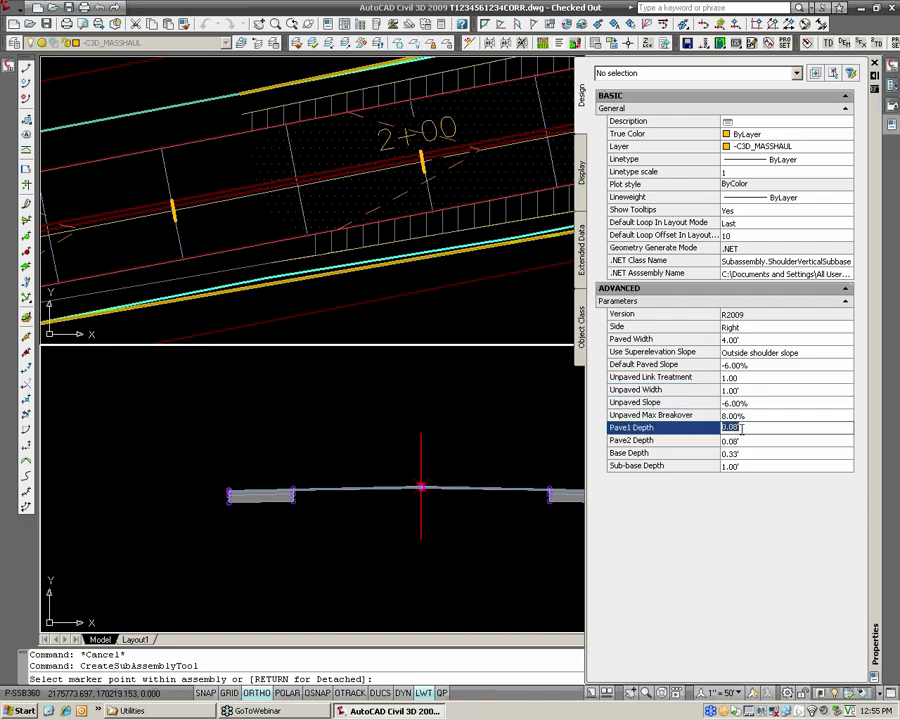
pyautogui.write('.17')
pyautogui.press('Return')
pyautogui.click(734, 441)
pyautogui.write('0')
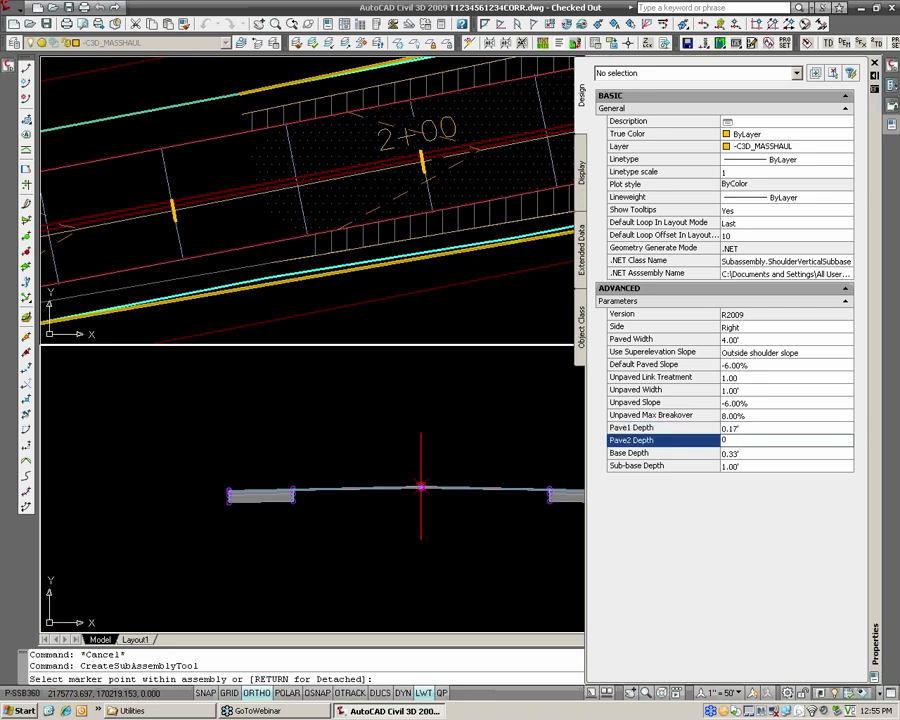
pyautogui.click(745, 451)
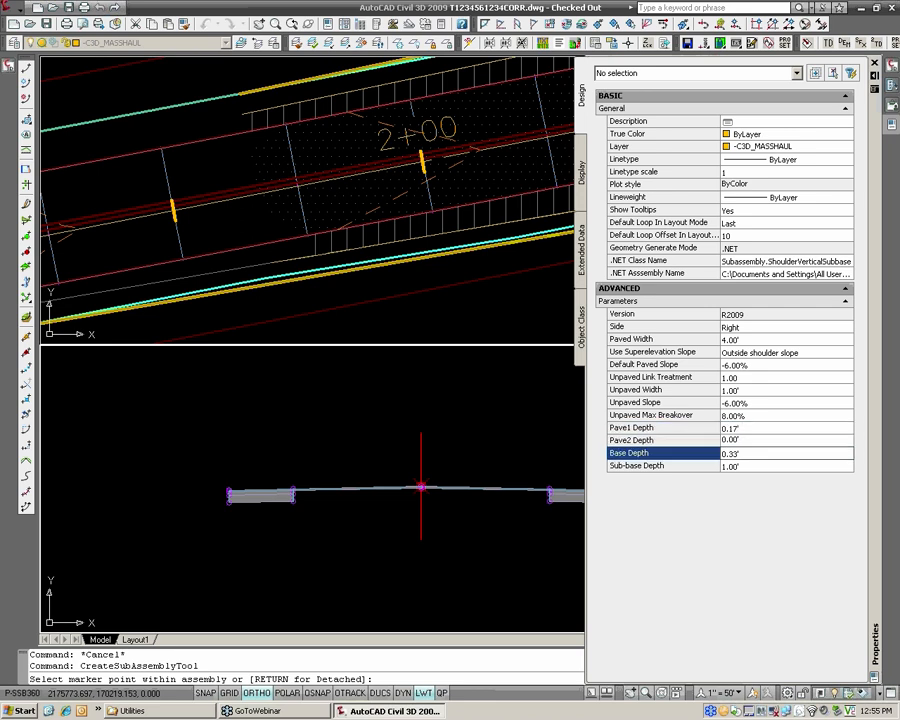
pyautogui.click(739, 467)
pyautogui.write('.67')
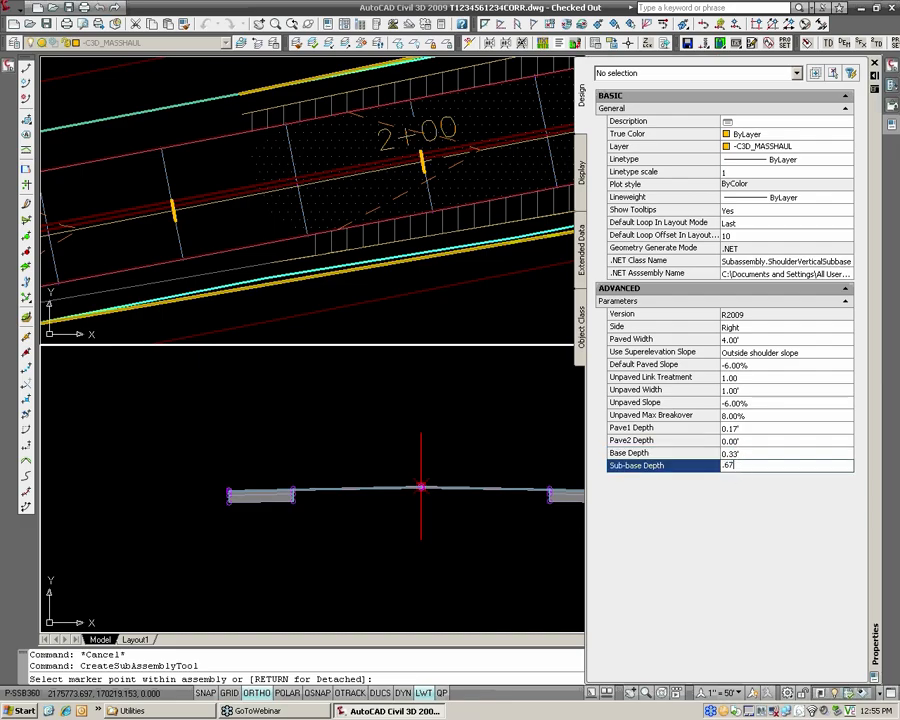
pyautogui.press('Return')
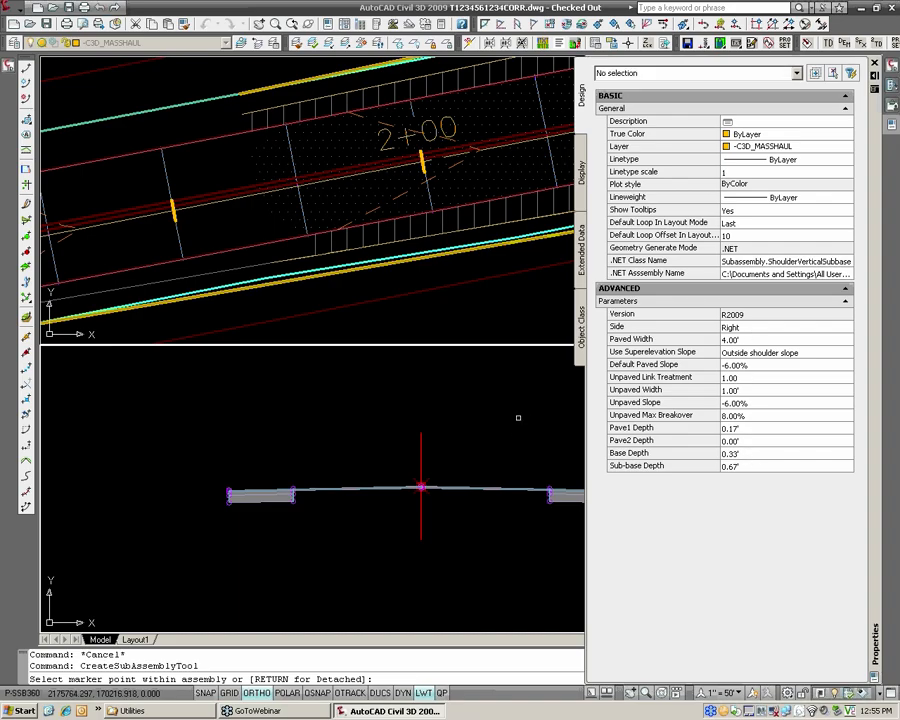
# Attach the right-side shoulder subassembly to the outer top marker of the assembly's right widening.
pyautogui.moveTo(488, 427); pyautogui.dragTo(318, 399, button='middle')
pyautogui.scroll(10, 452, 396)
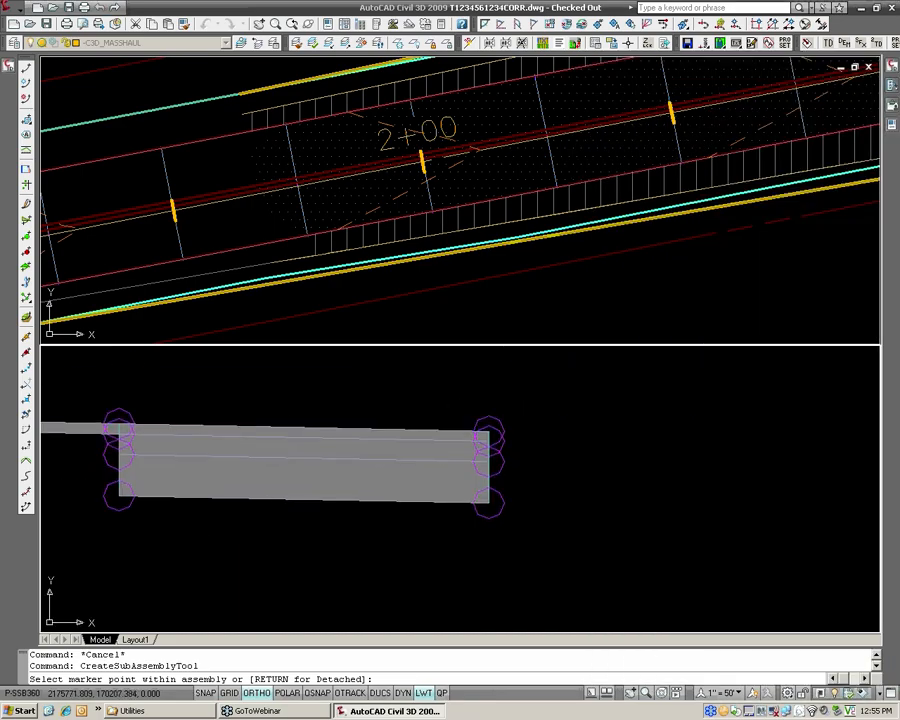
pyautogui.scroll(-12, 493, 418)
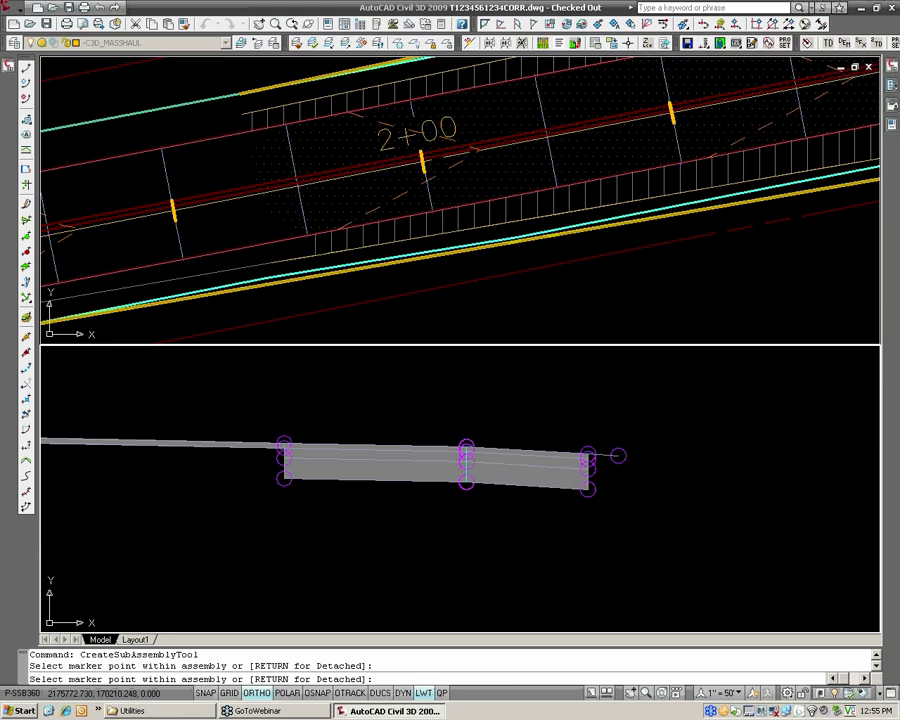
pyautogui.moveTo(392, 429); pyautogui.dragTo(663, 465, button='middle')
# Switch the shoulder's side to Left, attach it to the left widening's outer top marker, and end the placement.
pyautogui.moveTo(893, 128)
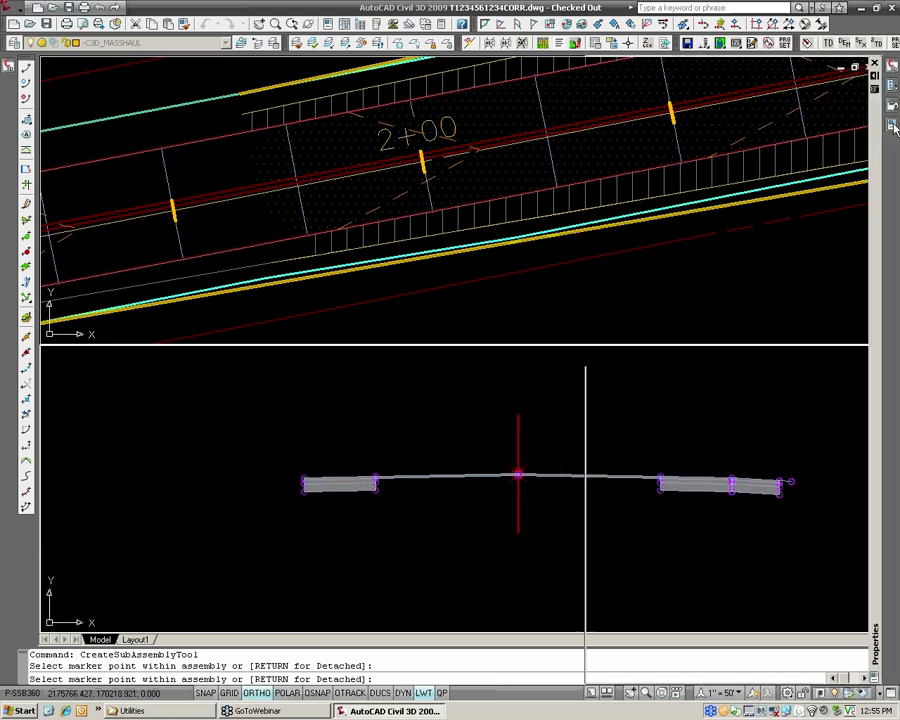
pyautogui.click(738, 328)
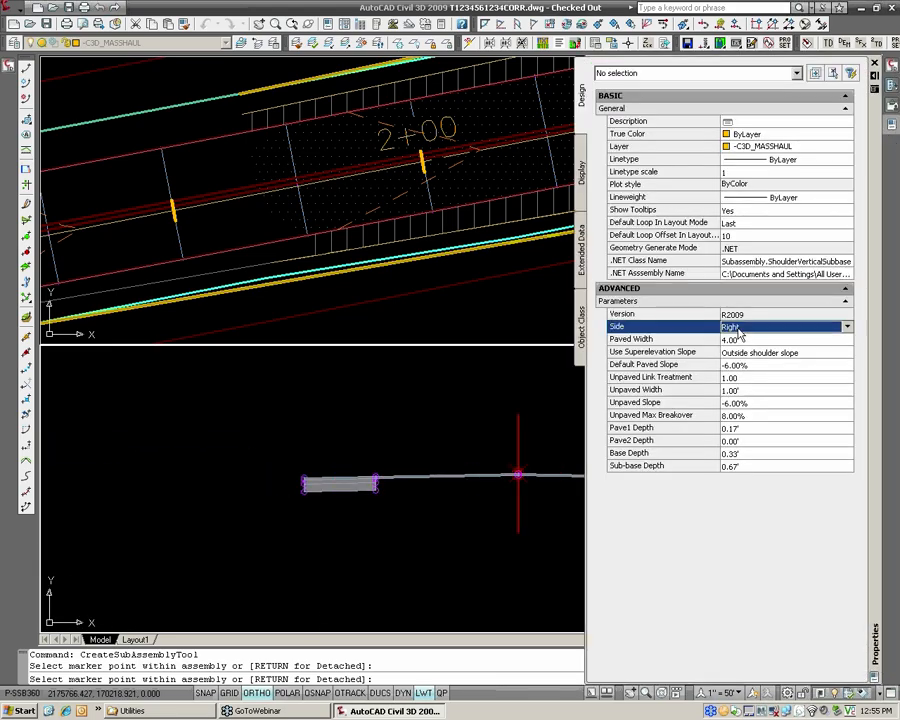
pyautogui.click(738, 328)
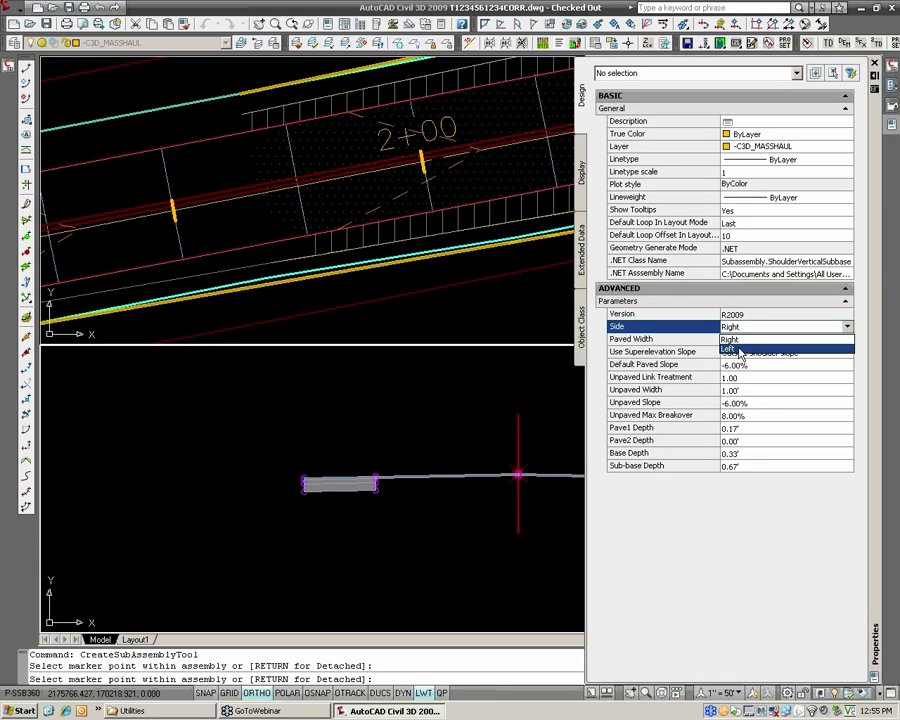
pyautogui.click(738, 349)
pyautogui.scroll(4, 298, 476)
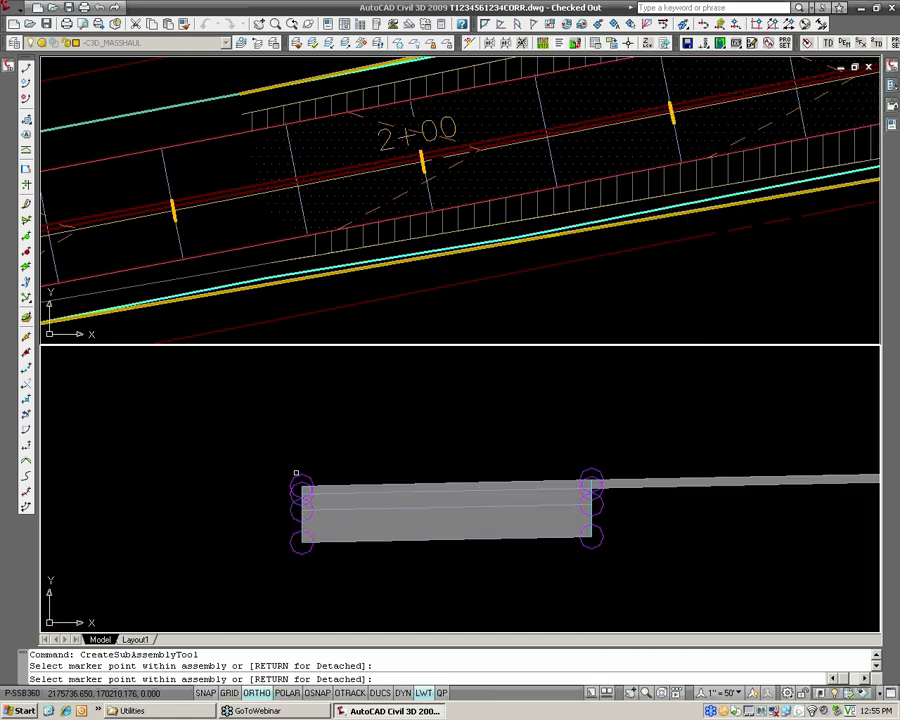
pyautogui.click(296, 472)
pyautogui.press('Return')
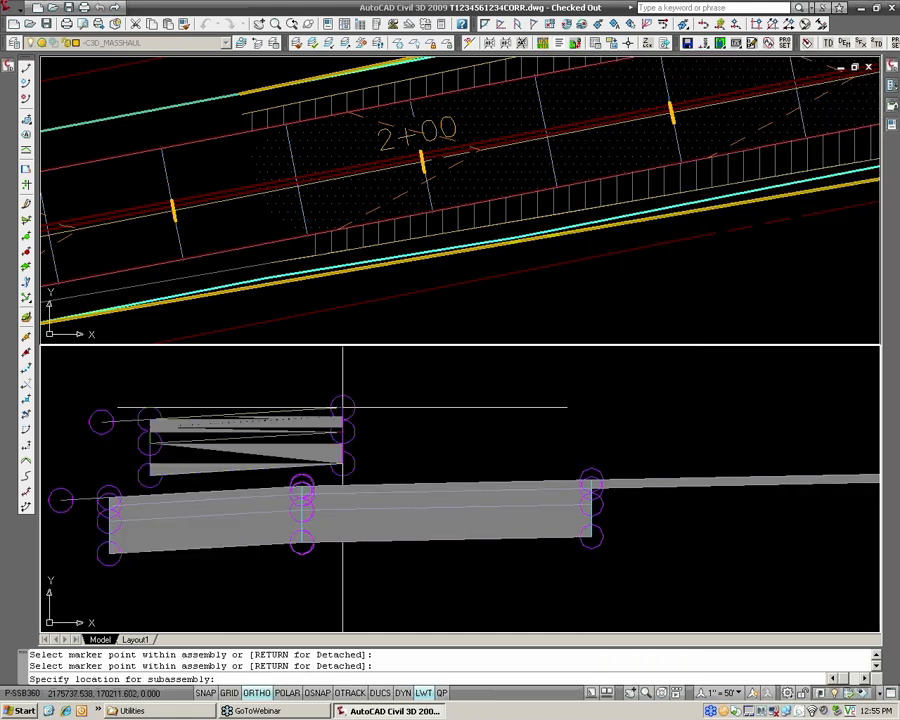
pyautogui.click(342, 407)
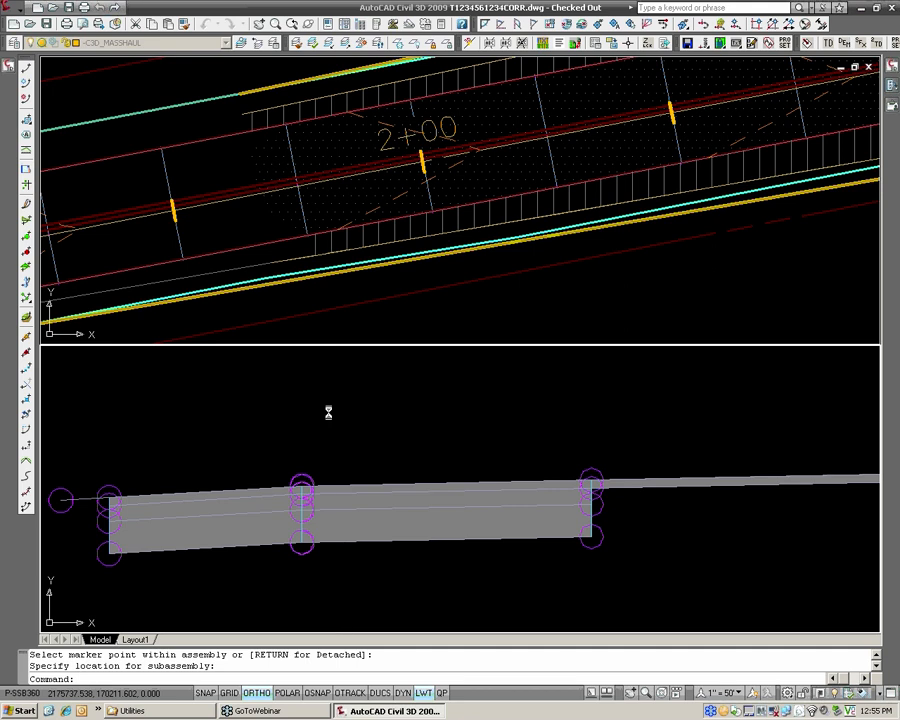
# Open the target mapping for Region (1) in the Widening corridor's properties.
pyautogui.scroll(-2, 421, 311)
pyautogui.scroll(-2, 420, 295)
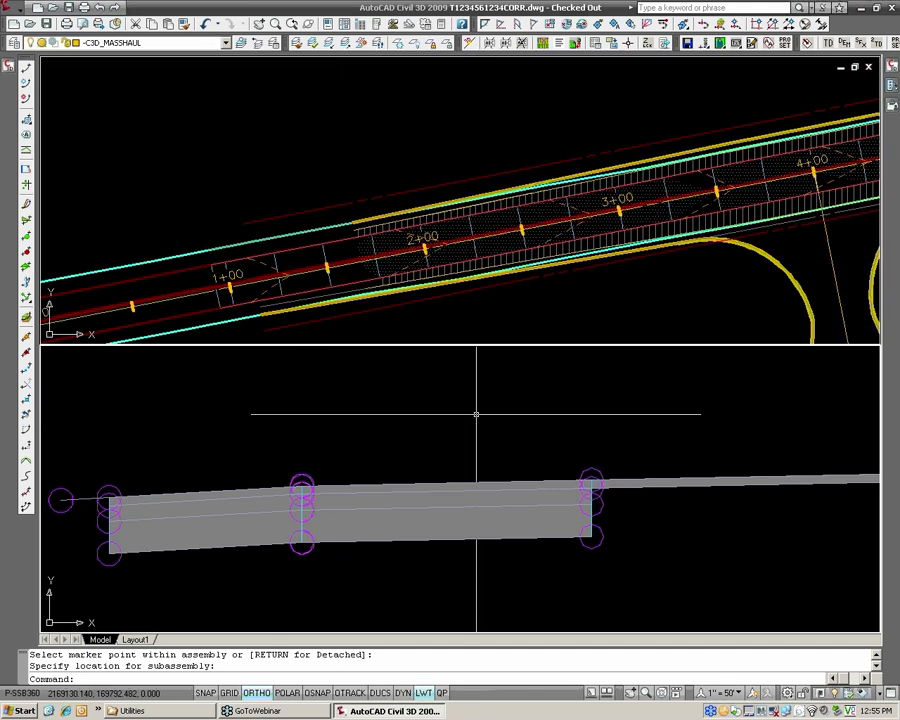
pyautogui.scroll(-3, 474, 412)
pyautogui.scroll(5, 816, 490)
pyautogui.scroll(-1, 757, 477)
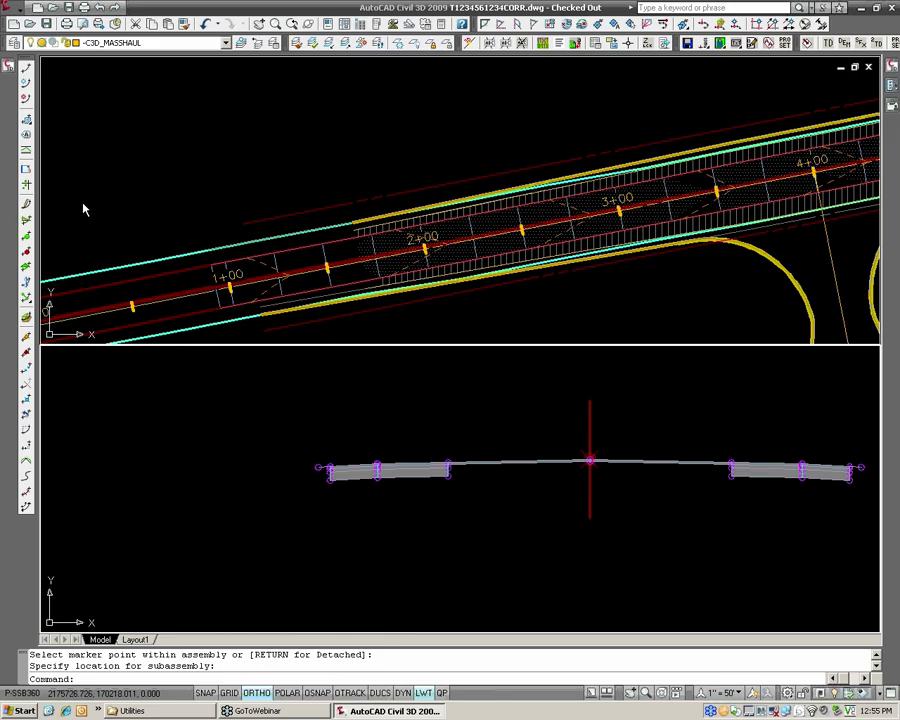
pyautogui.click(9, 68)
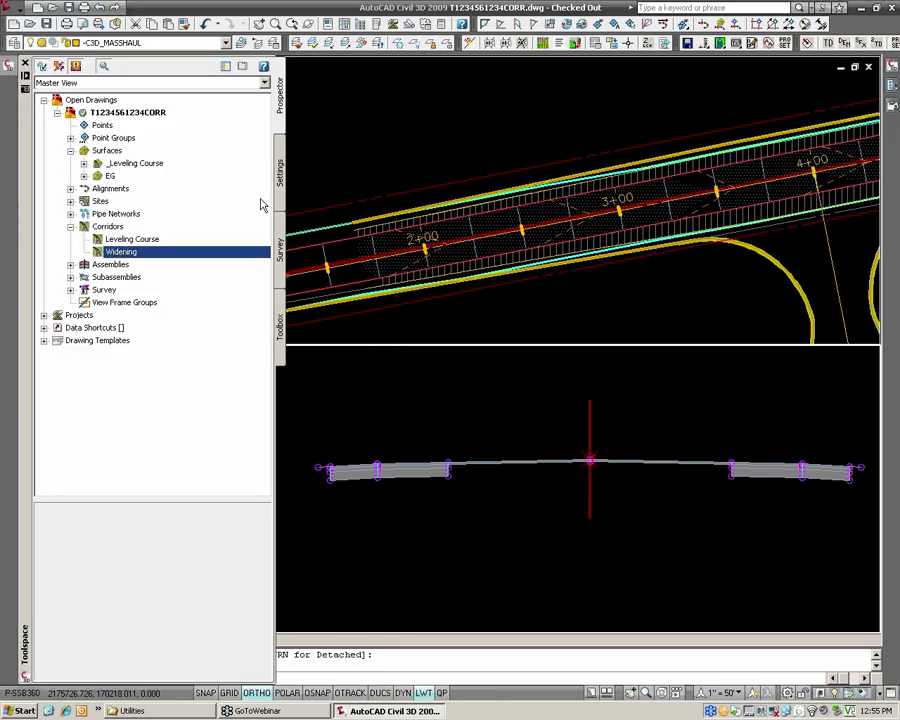
pyautogui.click(122, 252)
pyautogui.rightClick(133, 256)
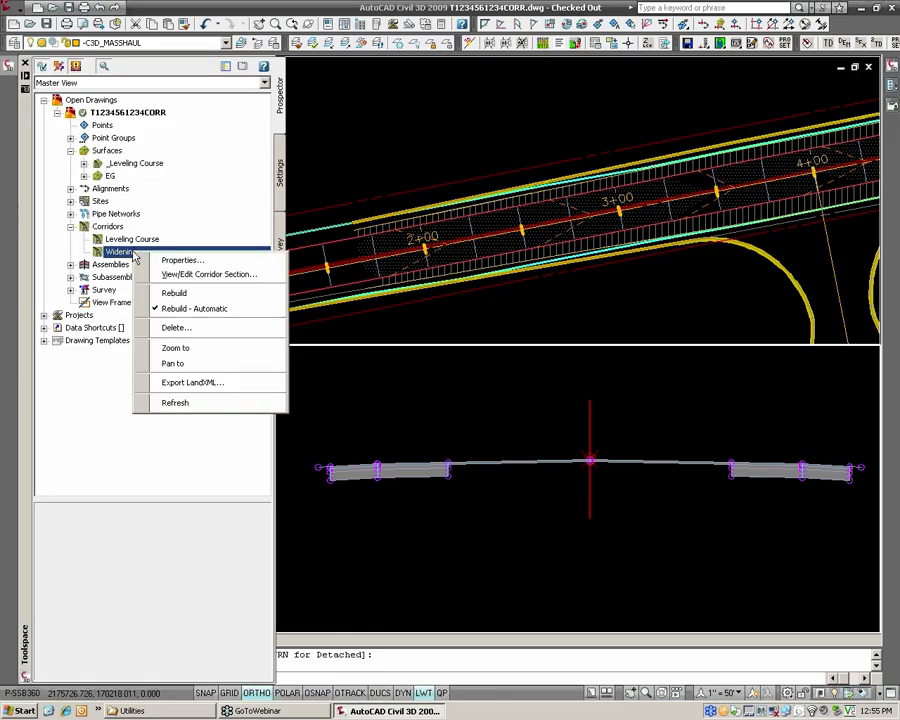
pyautogui.click(159, 264)
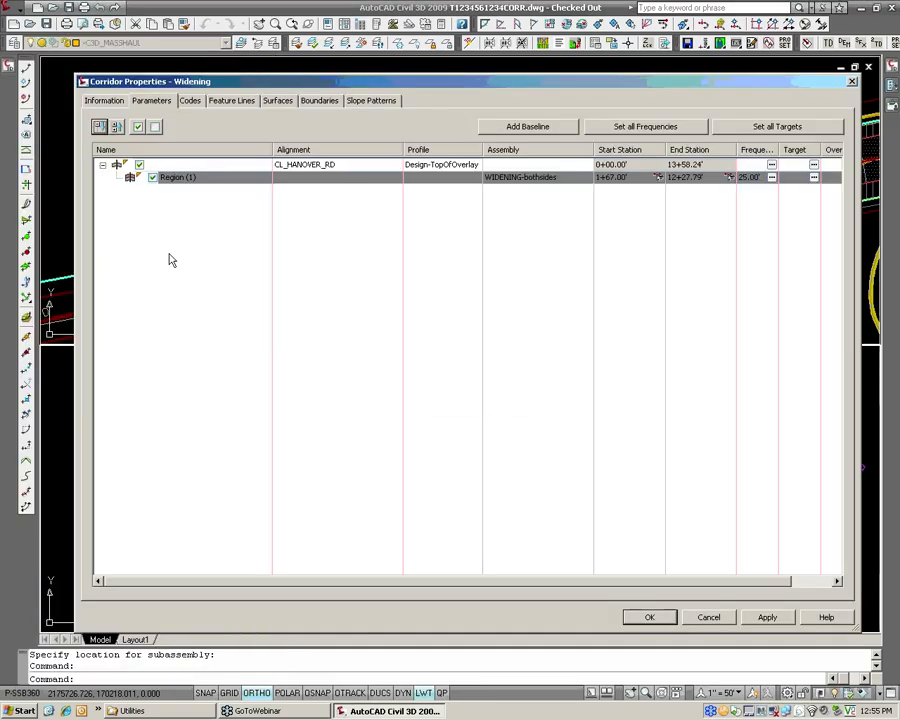
pyautogui.click(814, 178)
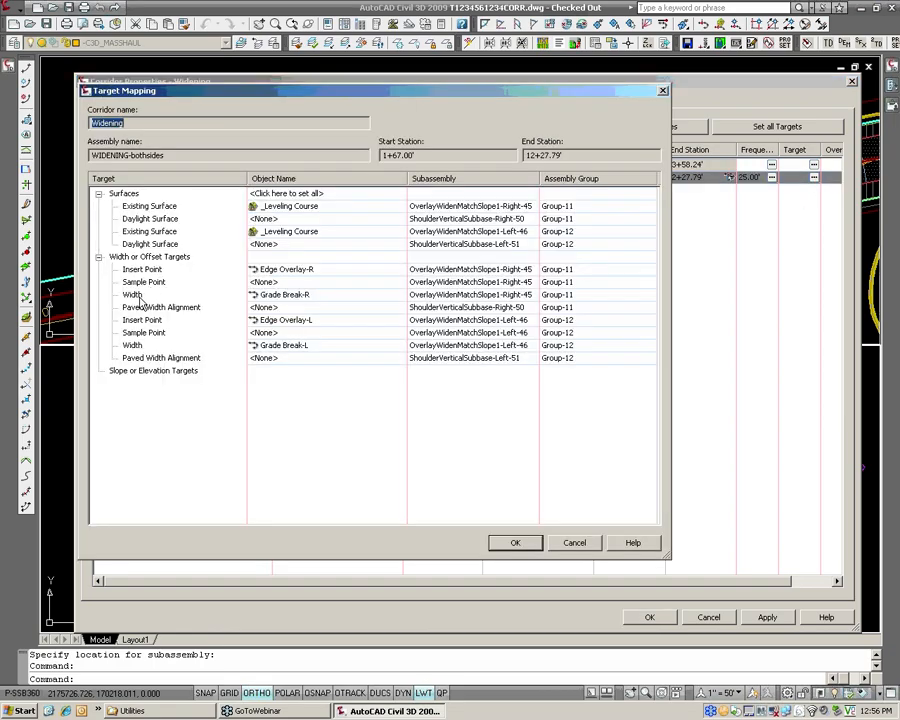
# Examine the paved width alignment and daylight surface targets that belong to the two ShoulderVerticalSubbase shoulders.
pyautogui.click(216, 295)
pyautogui.click(157, 309)
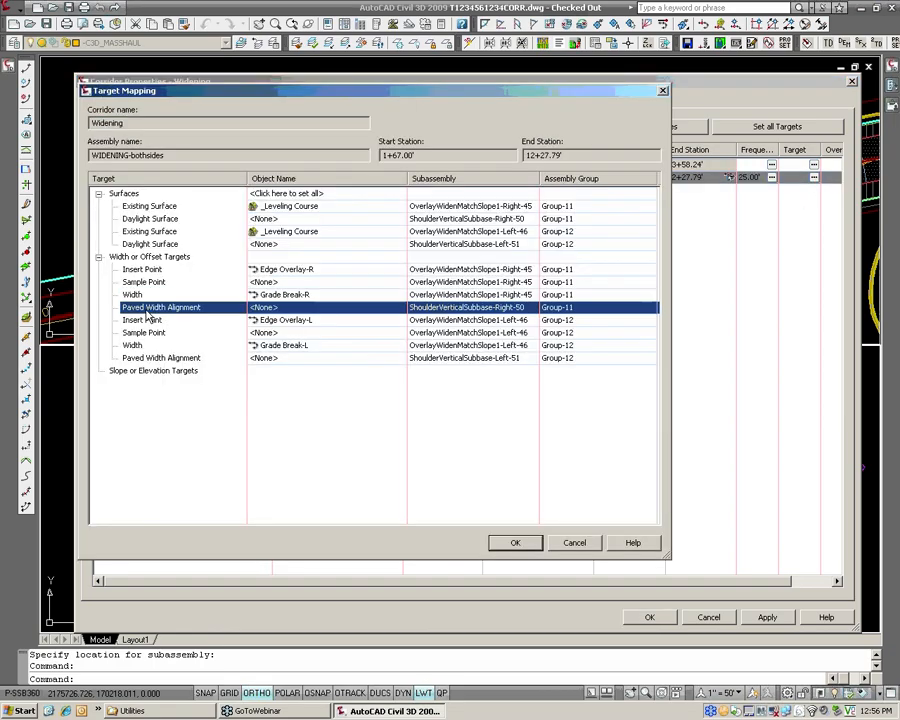
pyautogui.click(168, 357)
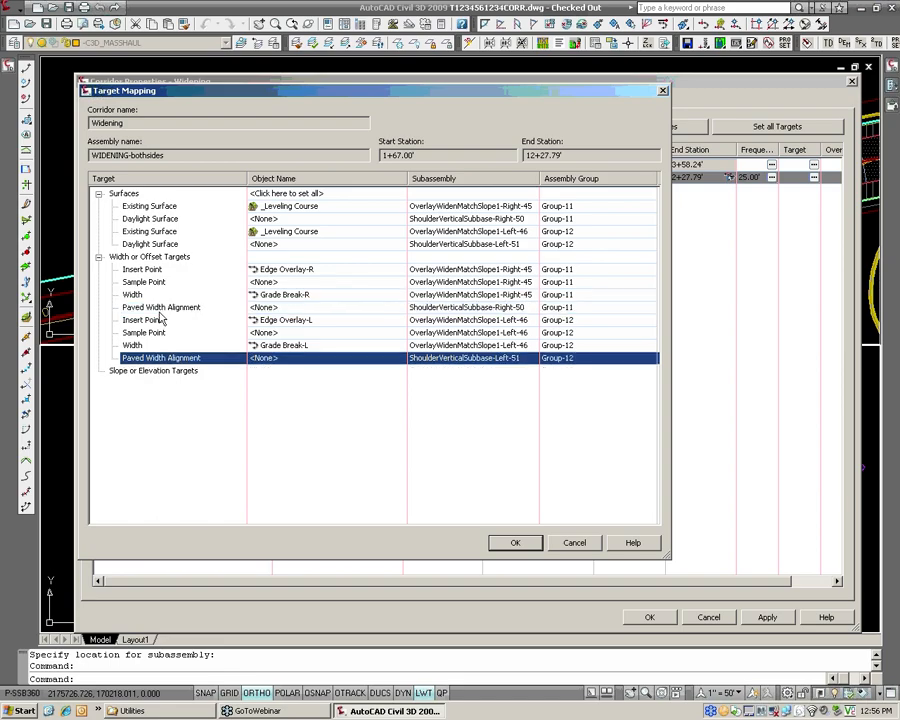
pyautogui.click(159, 311)
pyautogui.click(165, 245)
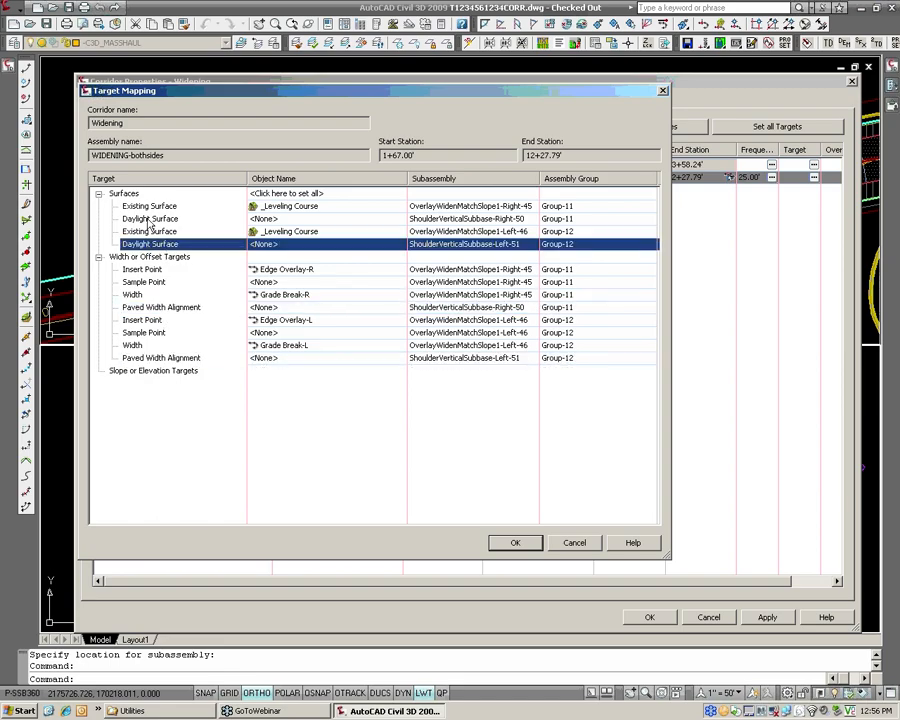
pyautogui.click(150, 220)
pyautogui.click(157, 246)
pyautogui.click(160, 219)
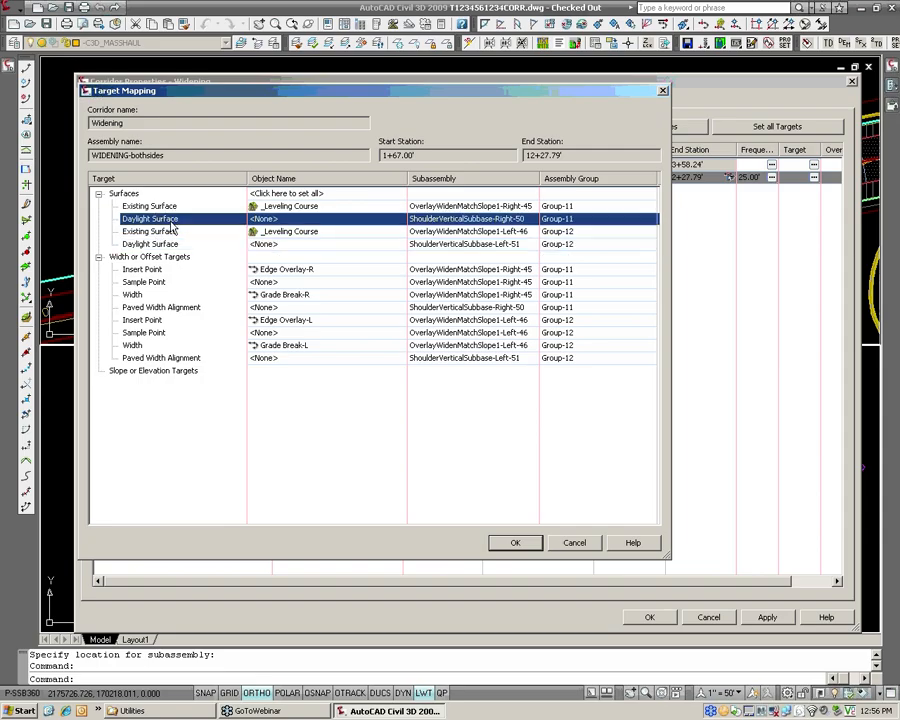
# Assign the EG surface as the daylight surface target for both the right and left shoulders.
pyautogui.click(266, 219)
pyautogui.click(432, 301)
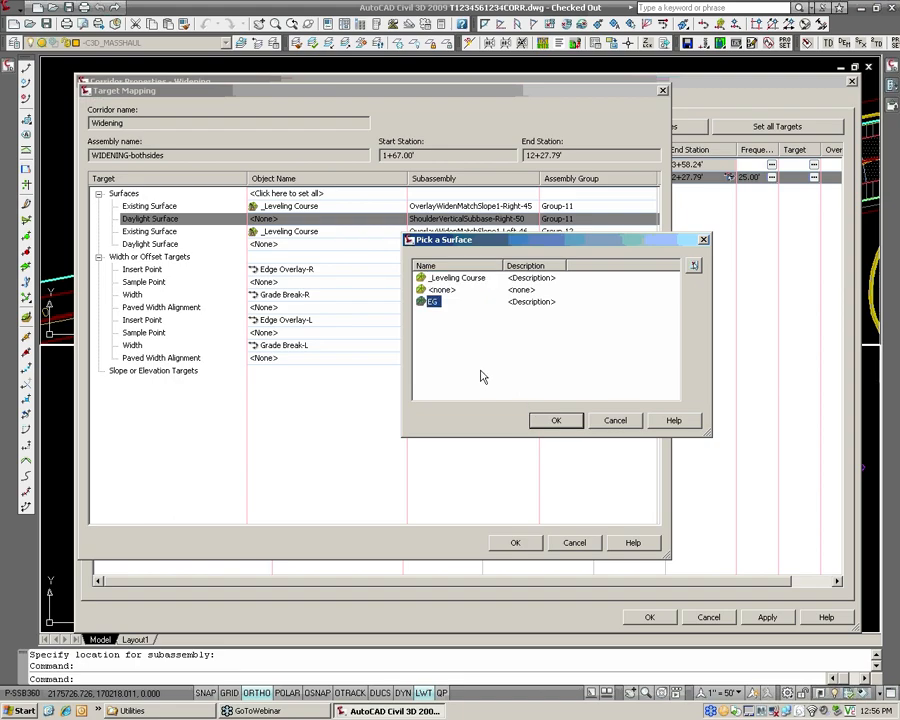
pyautogui.click(556, 421)
pyautogui.click(265, 244)
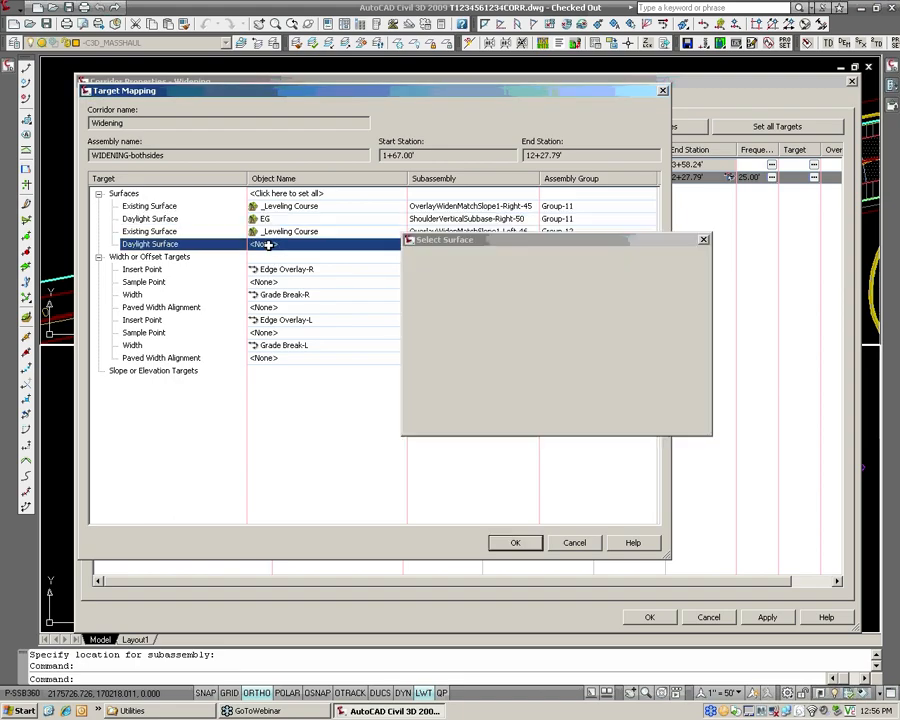
pyautogui.click(432, 301)
pyautogui.click(554, 421)
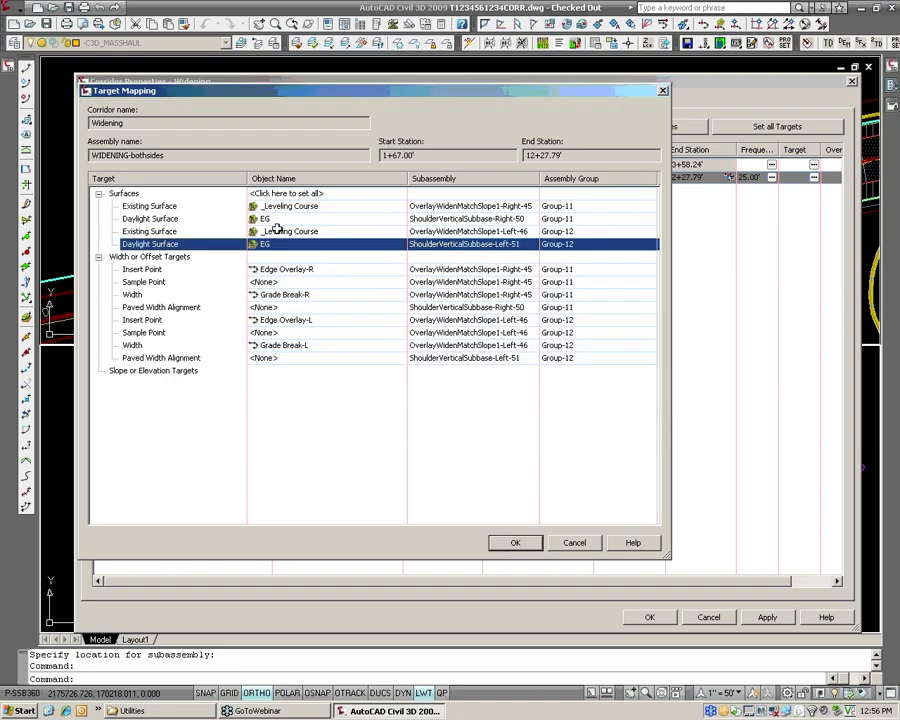
# Target the left shoulder's paved width alignment to Edge Shoulder-L.
pyautogui.click(157, 360)
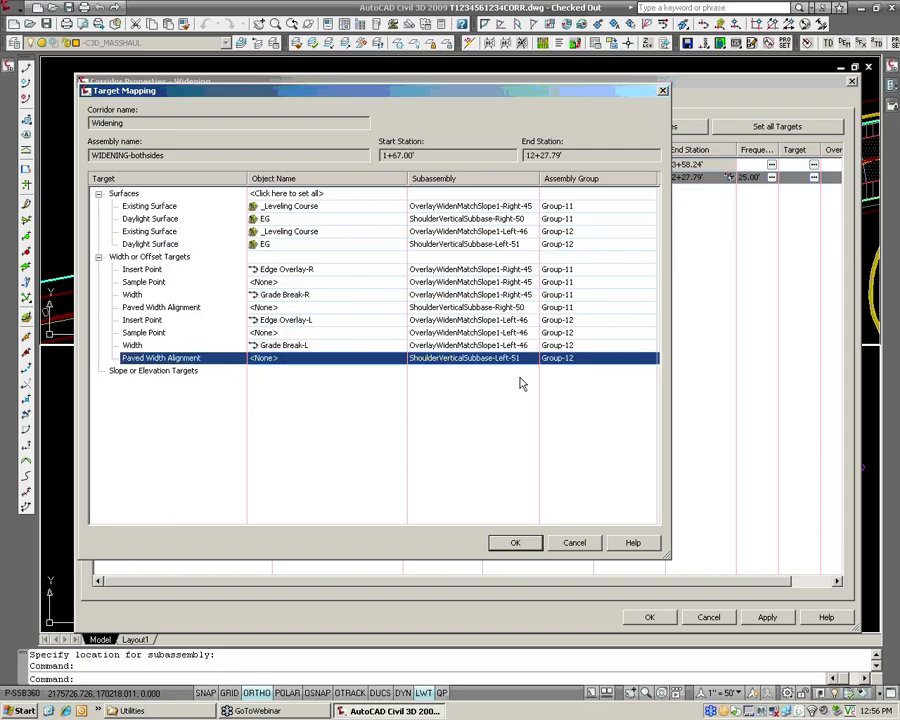
pyautogui.click(333, 359)
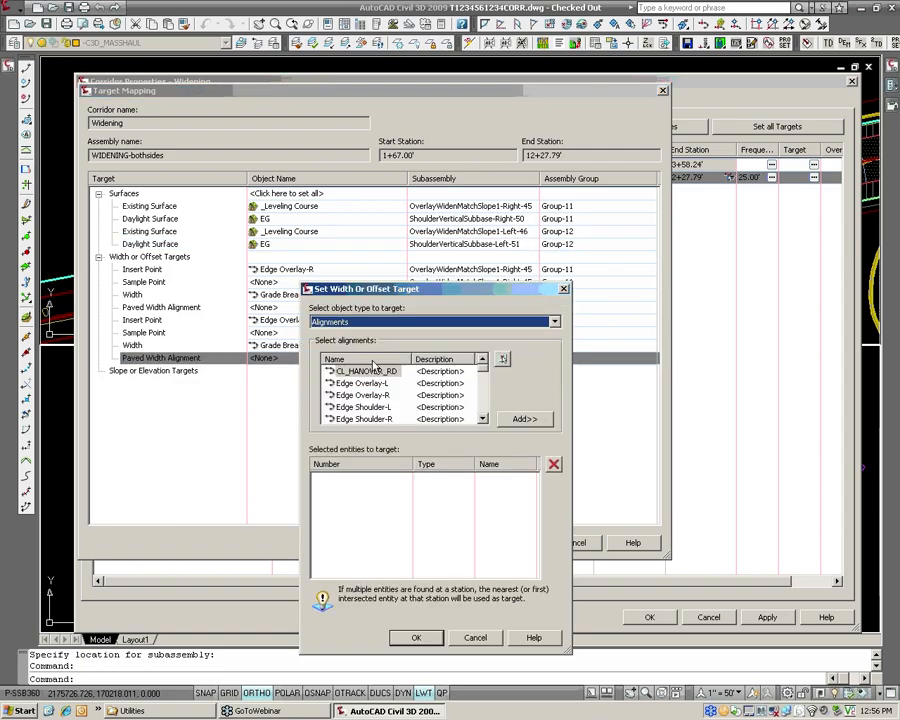
pyautogui.scroll(-1, 470, 390)
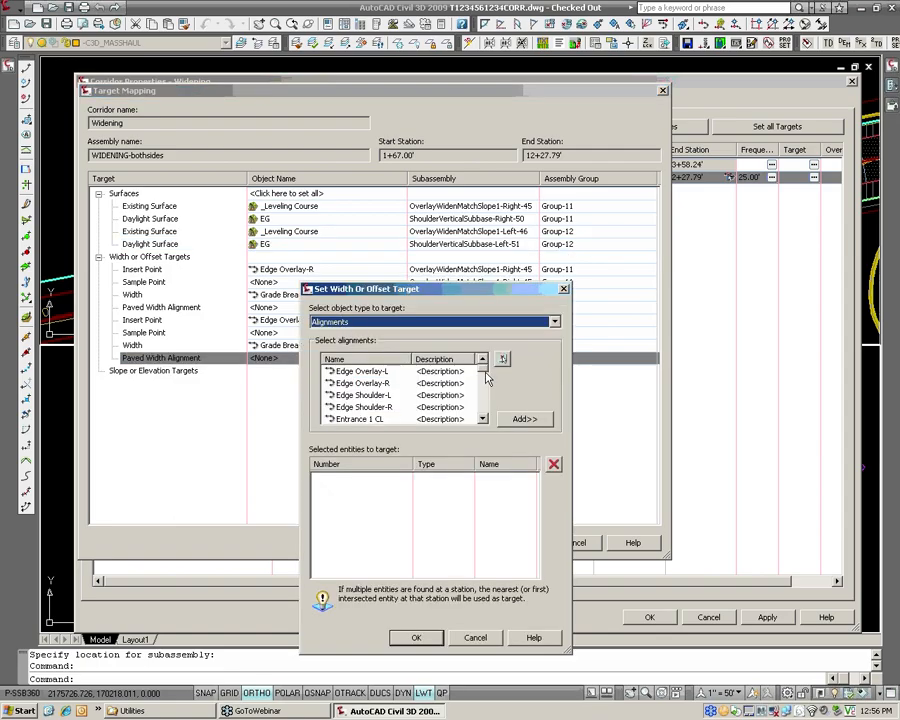
pyautogui.click(380, 408)
pyautogui.click(362, 395)
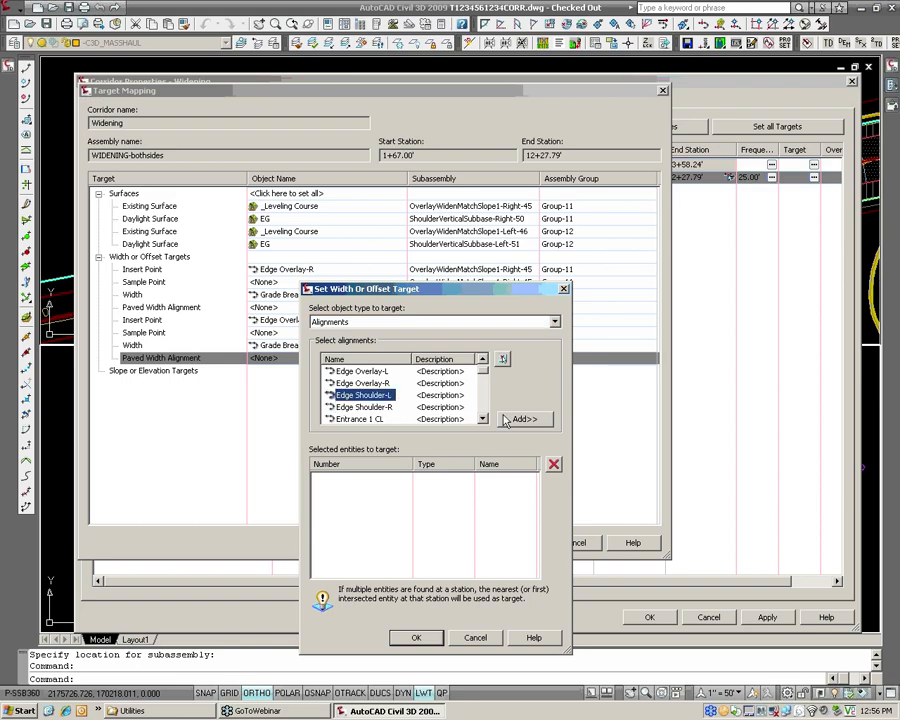
pyautogui.click(524, 418)
pyautogui.click(417, 638)
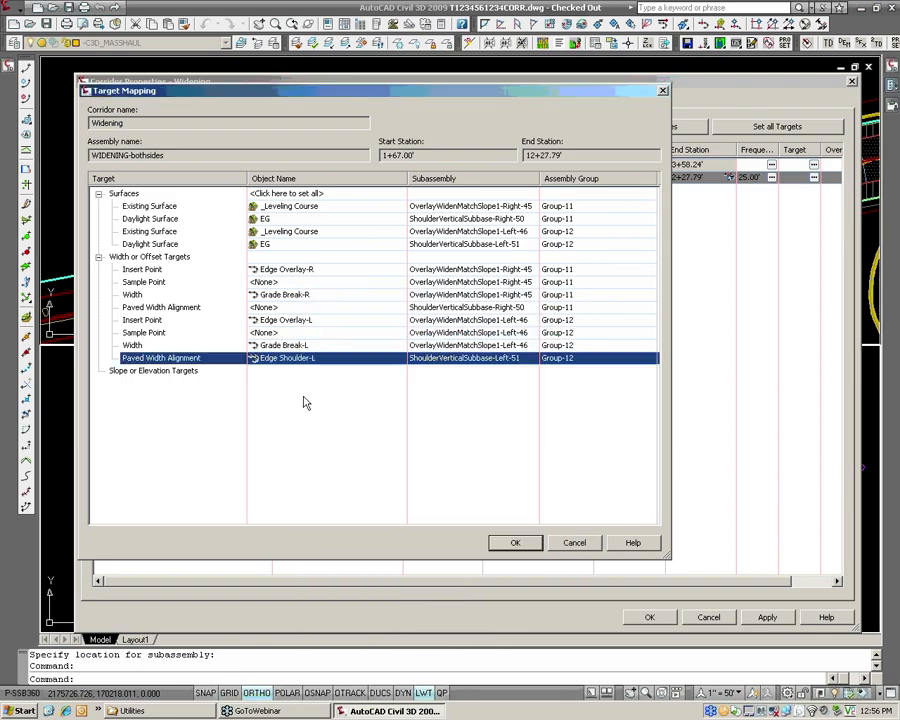
# Target the right shoulder's paved width alignment to Edge Shoulder-R and apply the target mapping to the Widening corridor.
pyautogui.click(200, 308)
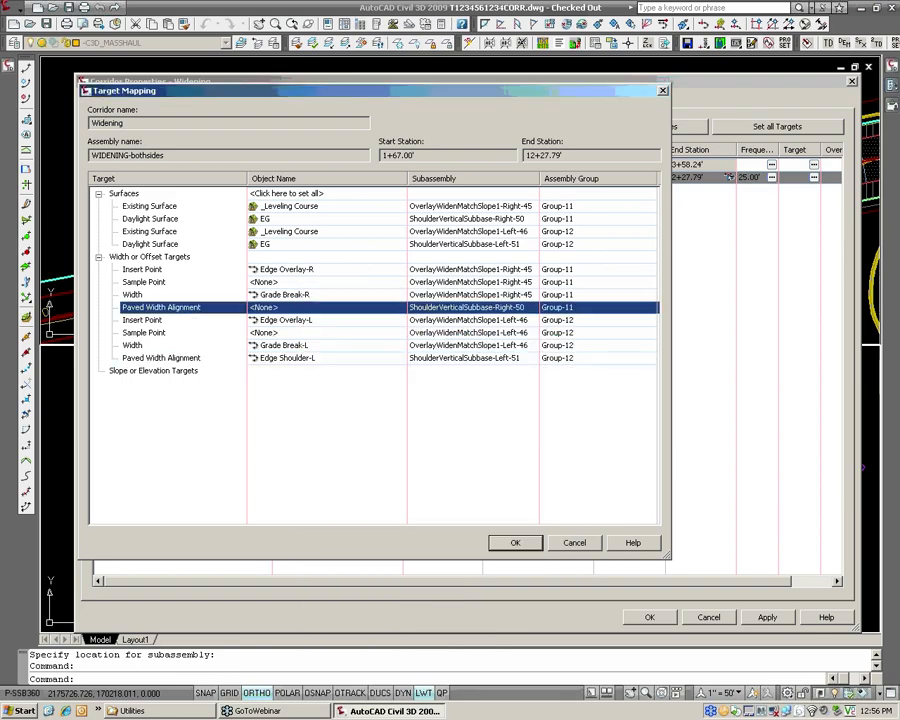
pyautogui.click(279, 309)
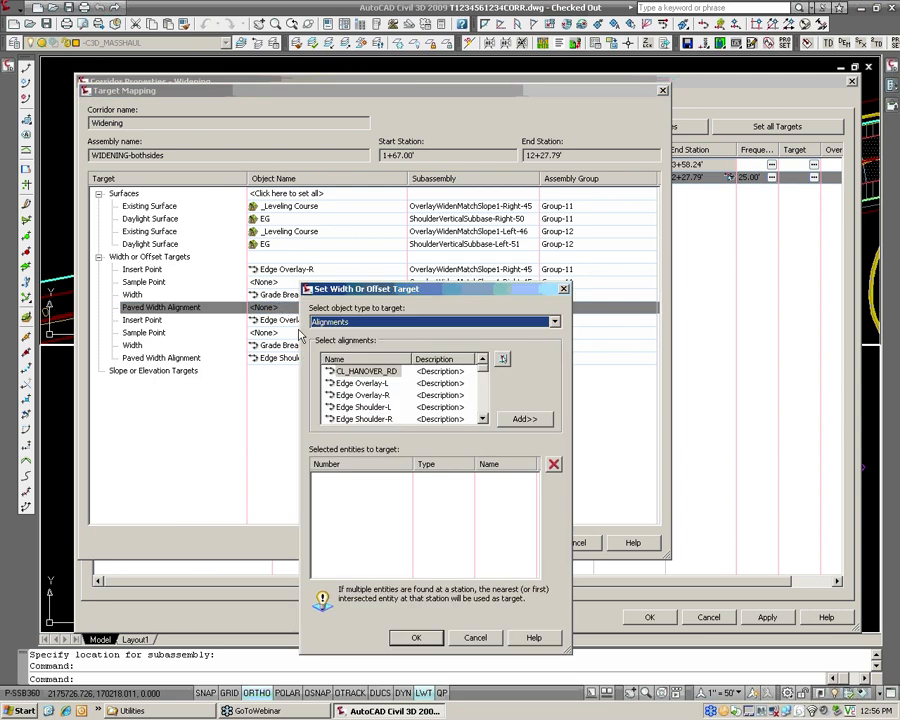
pyautogui.click(390, 420)
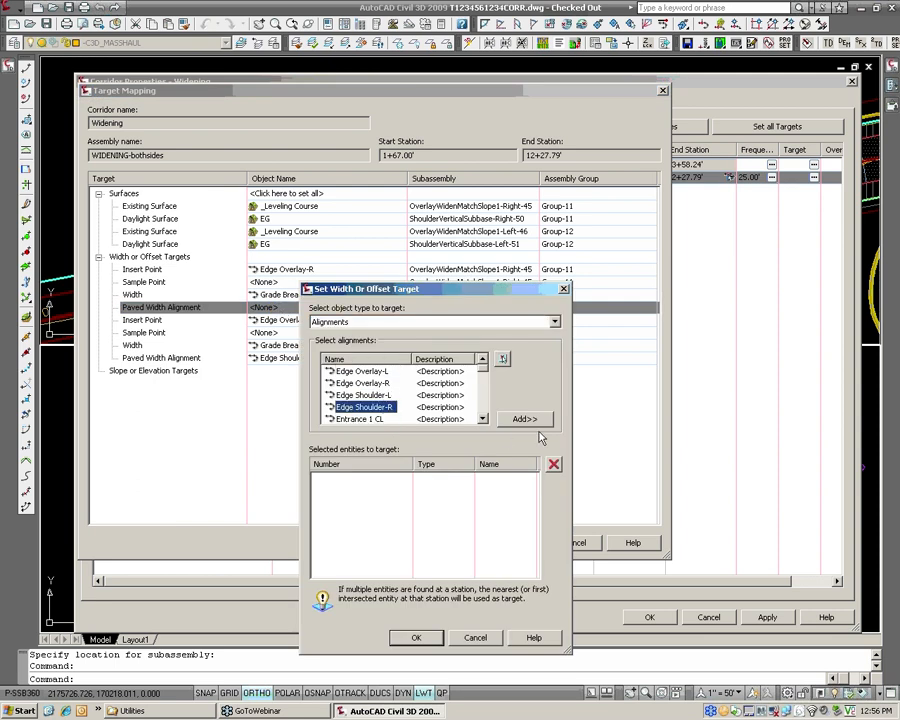
pyautogui.click(523, 419)
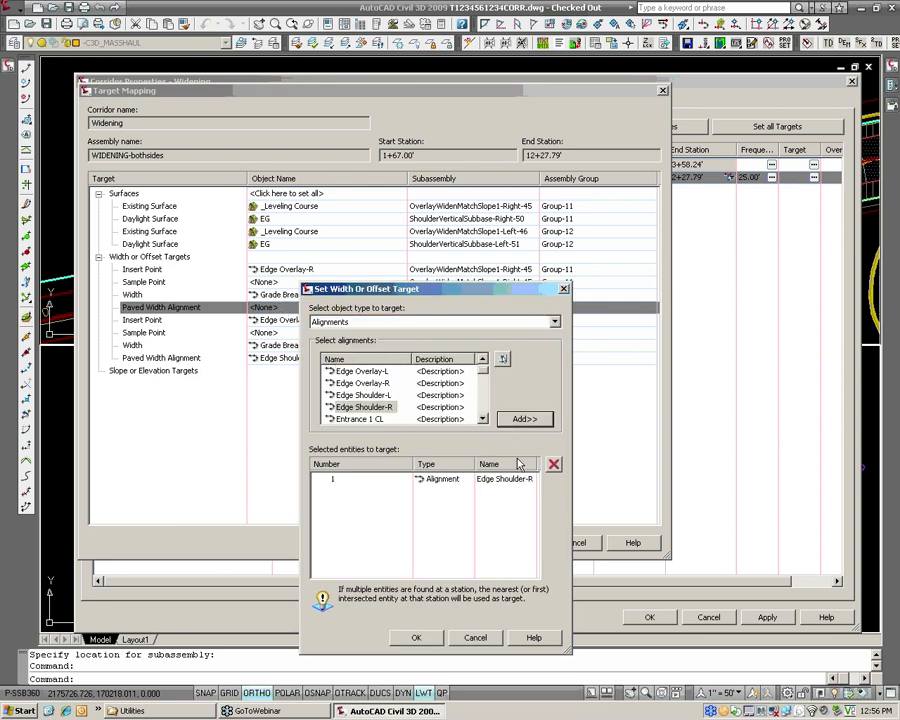
pyautogui.click(418, 639)
pyautogui.click(515, 542)
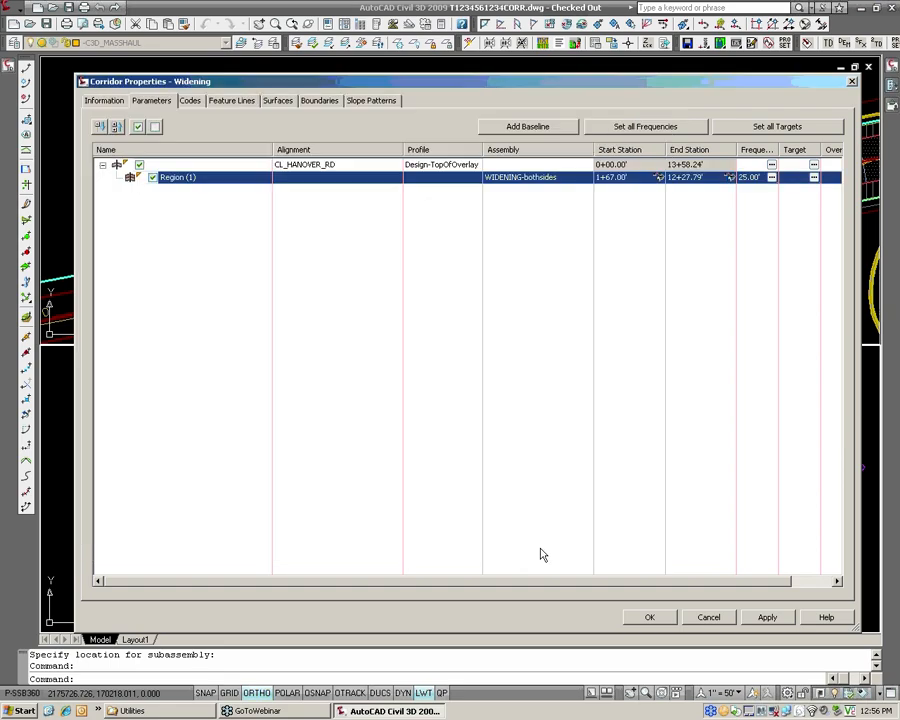
pyautogui.click(650, 618)
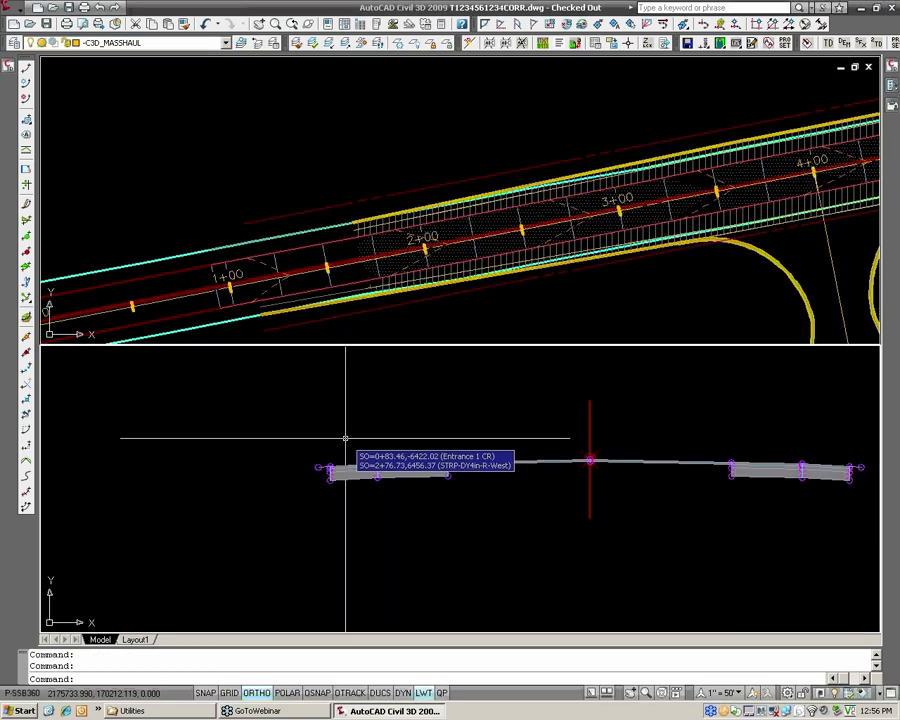
# Examine the rebuilt Widening corridor in plan along CL_HANOVER_RD up to its end just past station 12+00.
pyautogui.click(628, 262)
pyautogui.moveTo(868, 202); pyautogui.dragTo(537, 214, button='middle')
pyautogui.moveTo(673, 197); pyautogui.dragTo(400, 254, button='middle')
pyautogui.moveTo(693, 200); pyautogui.dragTo(434, 275, button='middle')
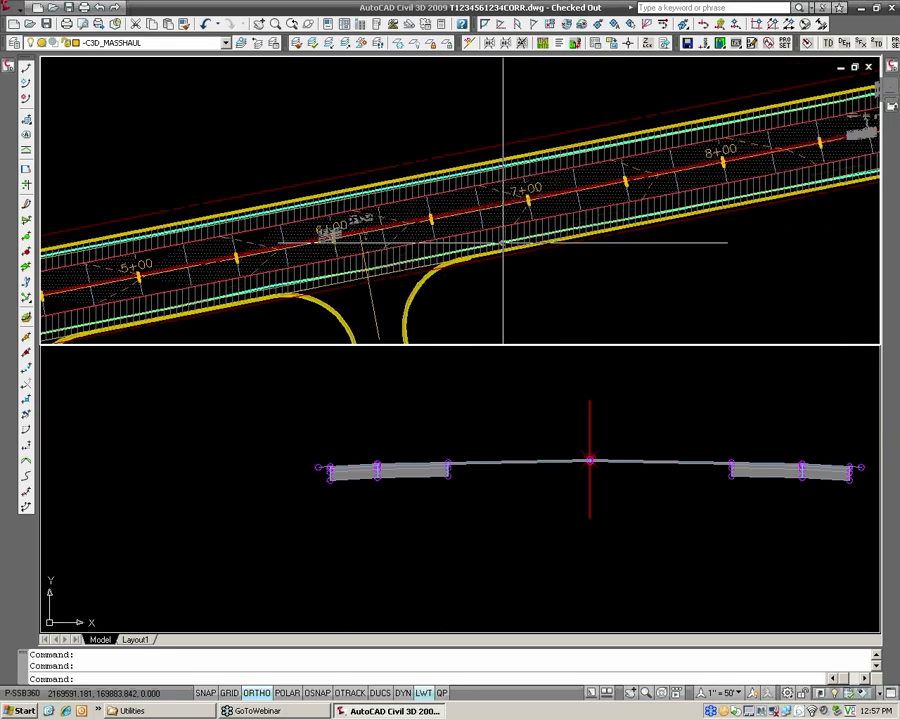
pyautogui.scroll(5, 503, 244)
pyautogui.scroll(-5, 507, 243)
pyautogui.moveTo(705, 203); pyautogui.dragTo(512, 241, button='middle')
pyautogui.moveTo(751, 168); pyautogui.dragTo(677, 201, button='middle')
pyautogui.scroll(4, 677, 201)
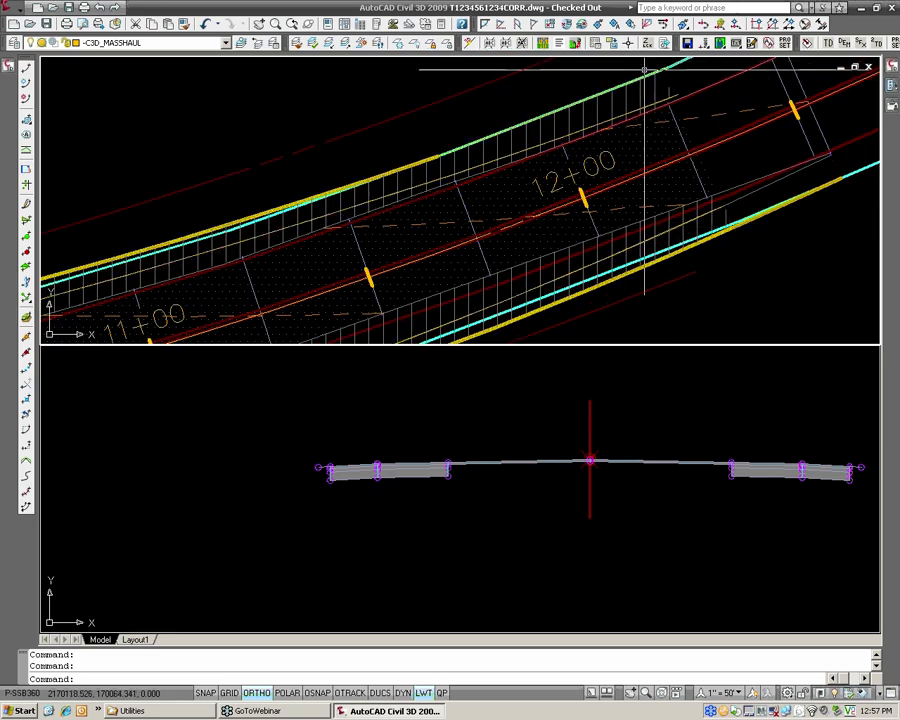
pyautogui.scroll(-4, 638, 127)
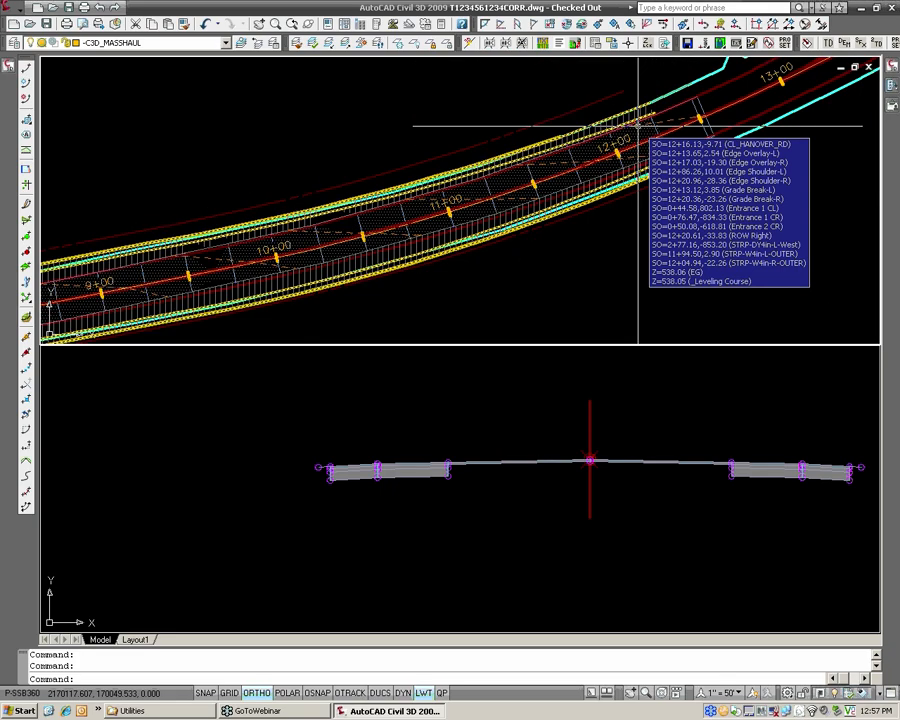
pyautogui.scroll(2, 670, 128)
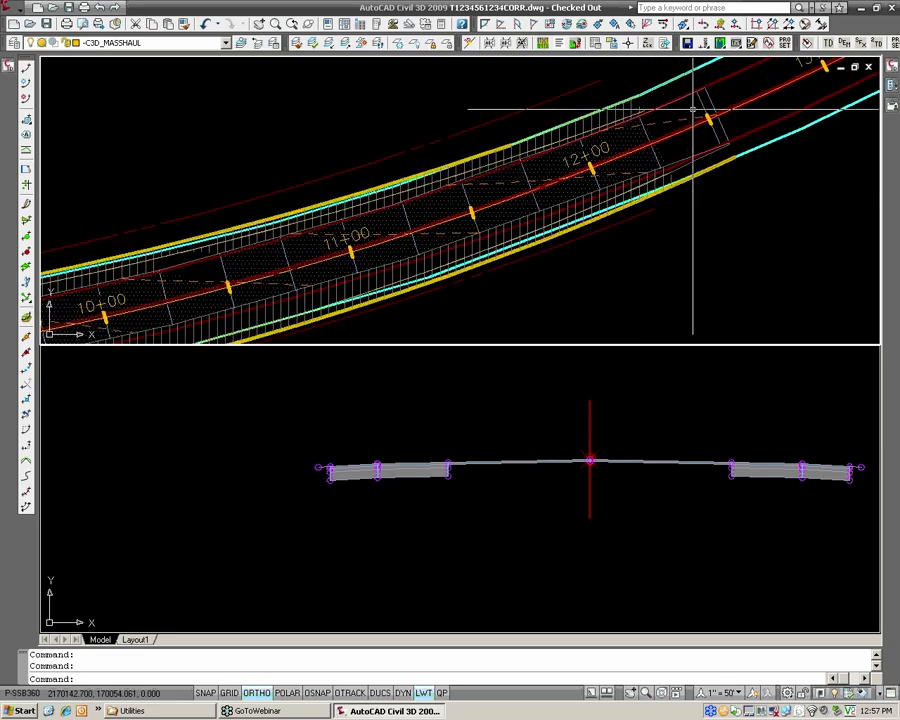
# Hide the Leveling Course corridor's display by setting its code set style to _No Display.
pyautogui.click(700, 104)
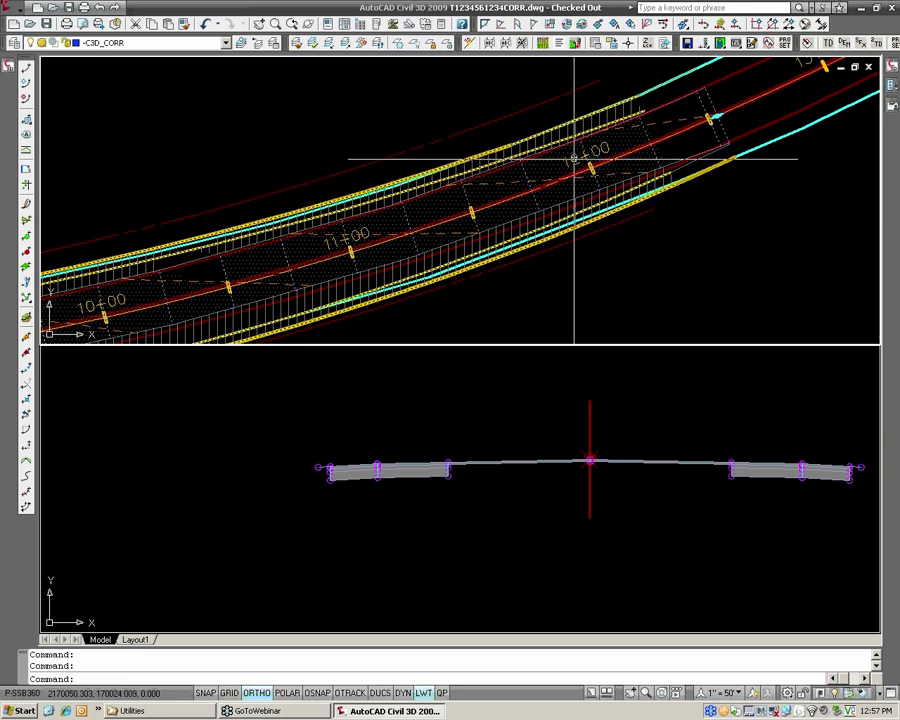
pyautogui.rightClick(714, 108)
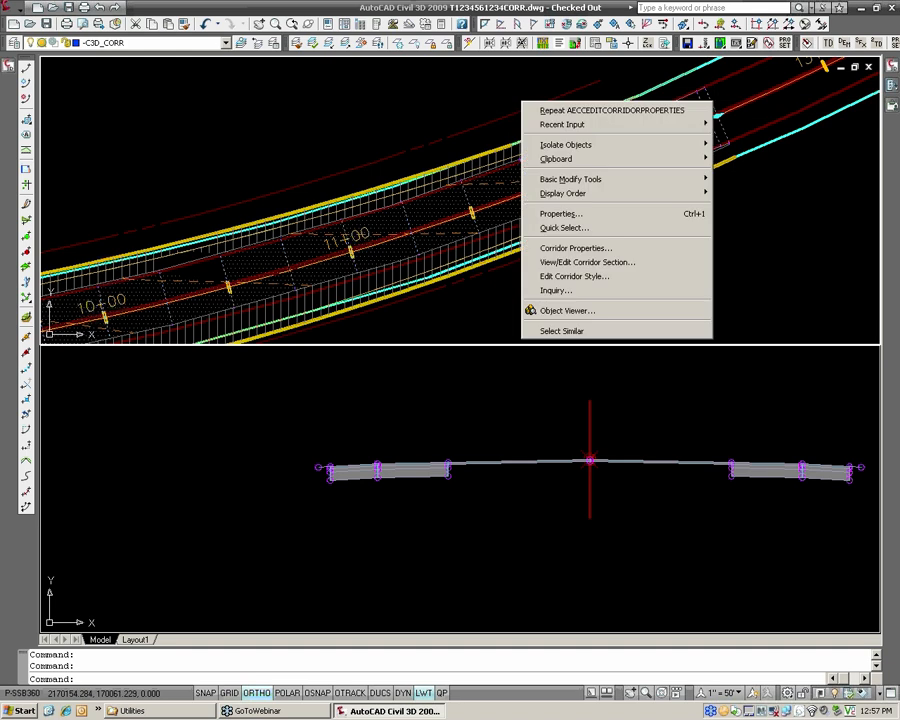
pyautogui.click(620, 248)
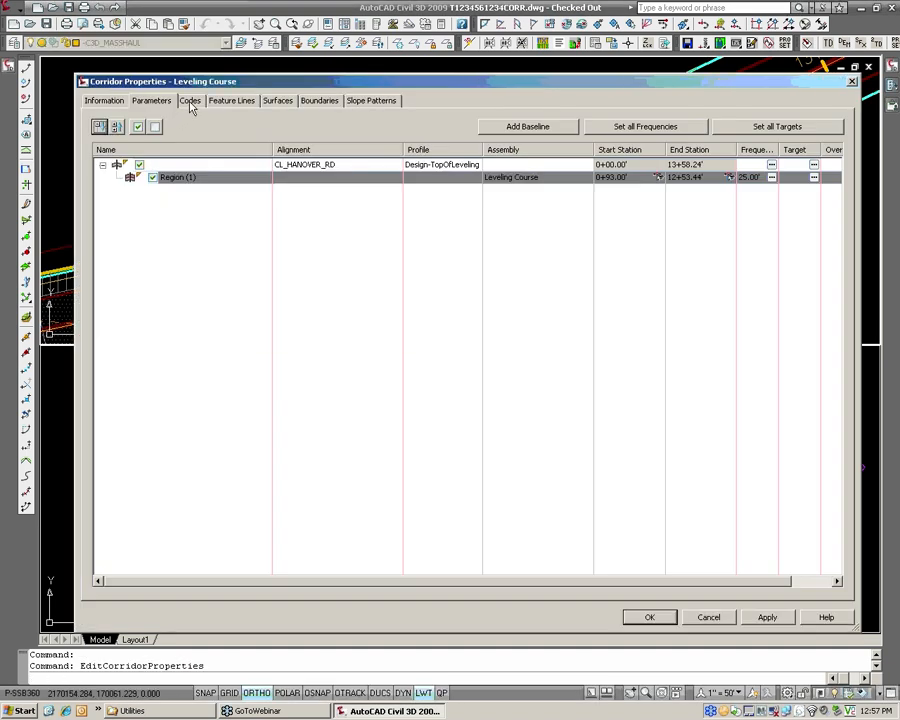
pyautogui.click(190, 101)
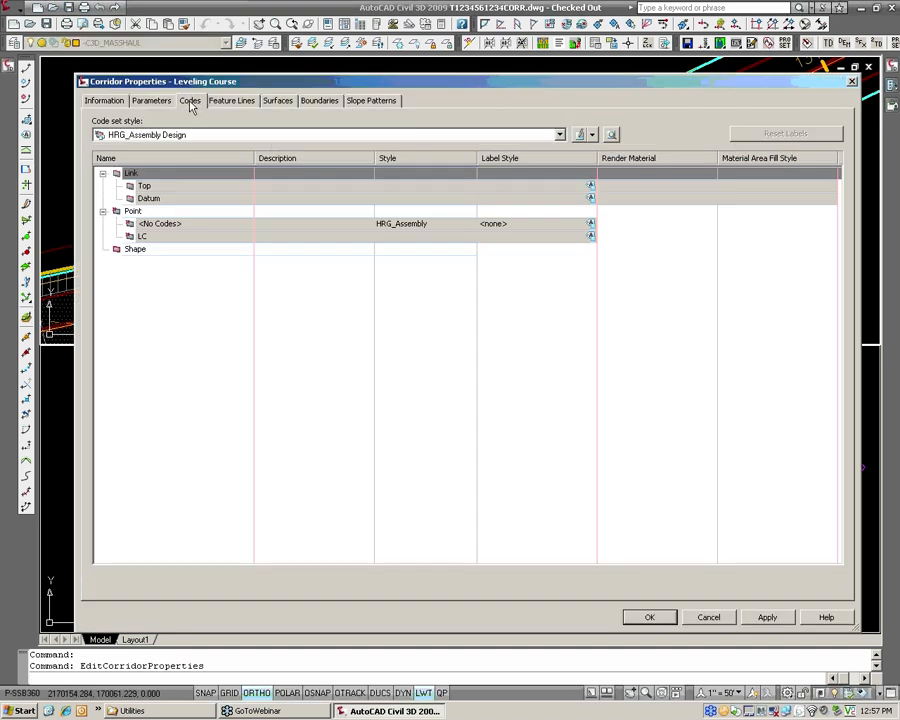
pyautogui.click(183, 135)
pyautogui.click(159, 150)
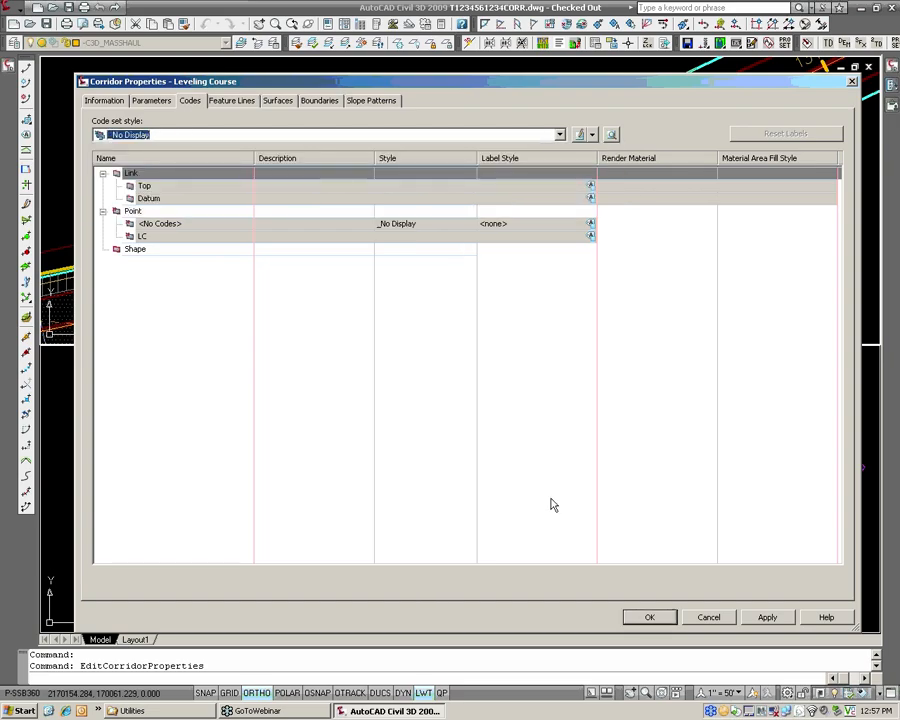
pyautogui.click(652, 618)
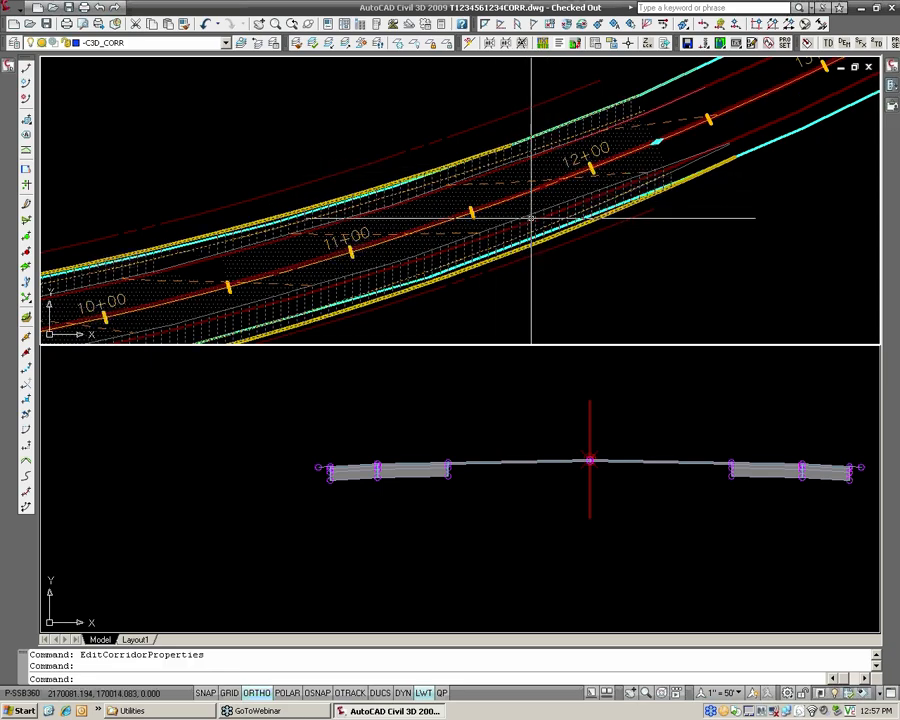
# Set the Widening corridor's code set style to HRG_Assembly Design.
pyautogui.click(520, 219)
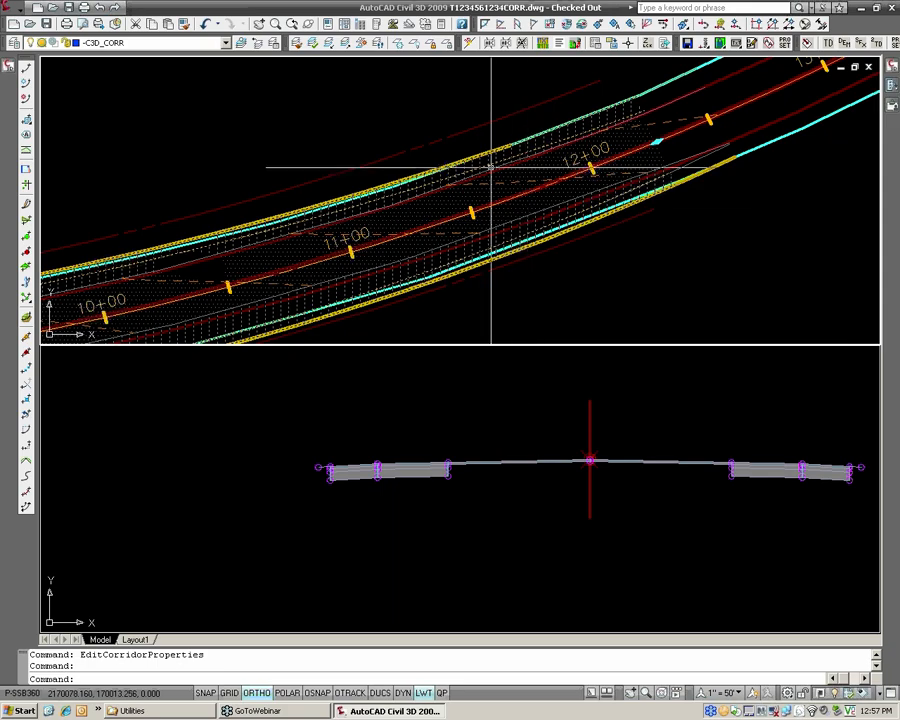
pyautogui.rightClick(521, 234)
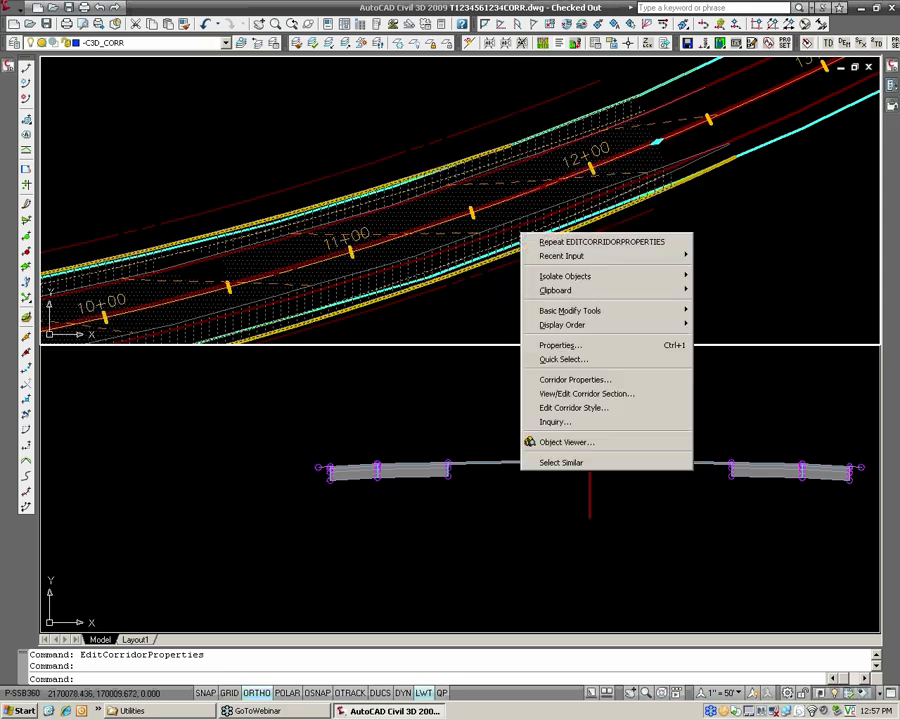
pyautogui.click(582, 380)
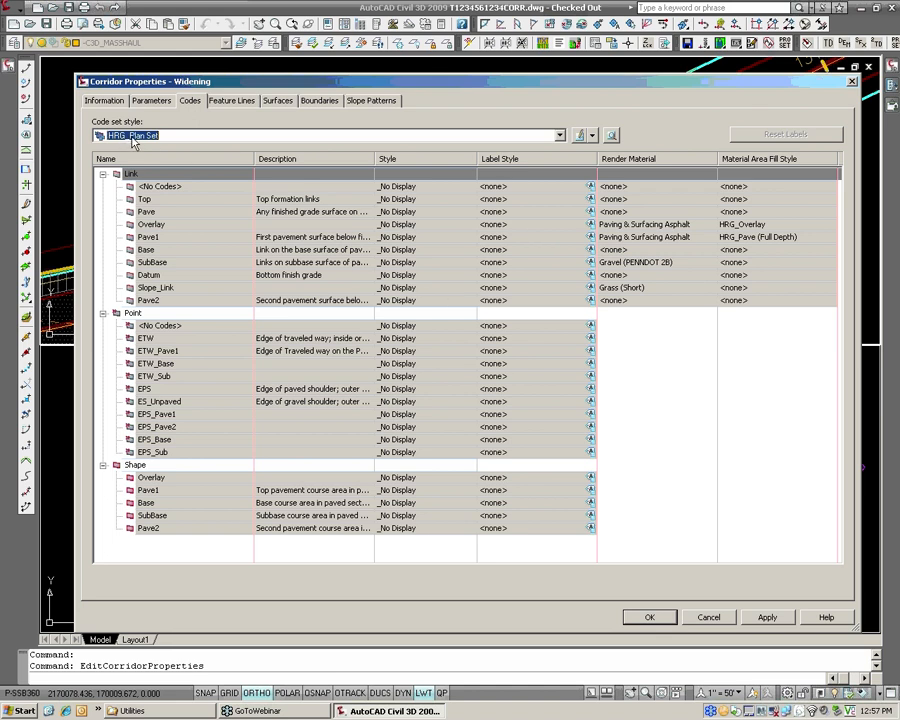
pyautogui.click(133, 136)
pyautogui.click(140, 172)
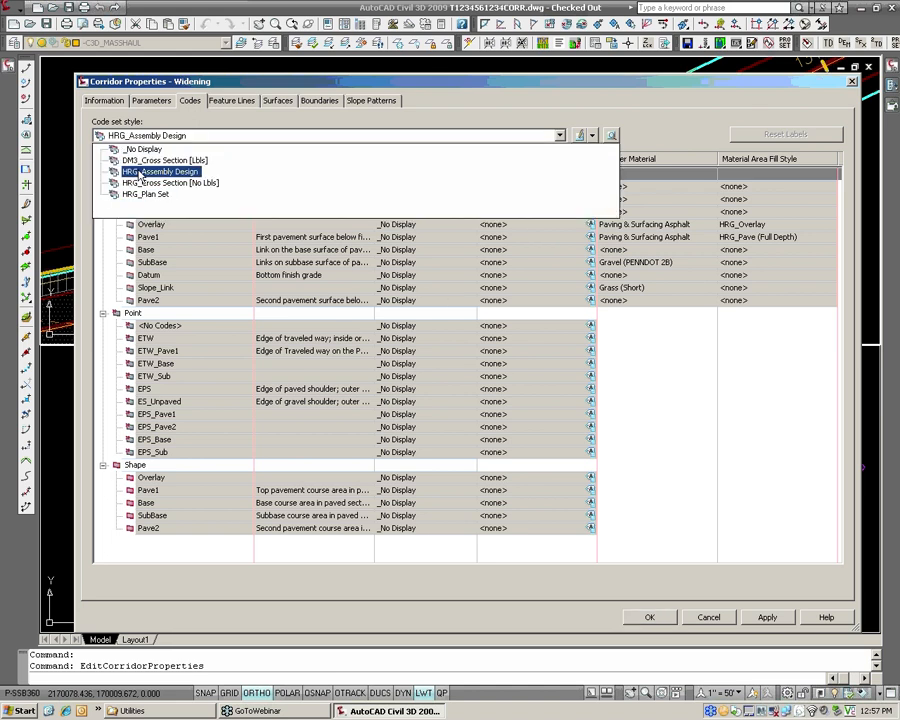
pyautogui.click(140, 172)
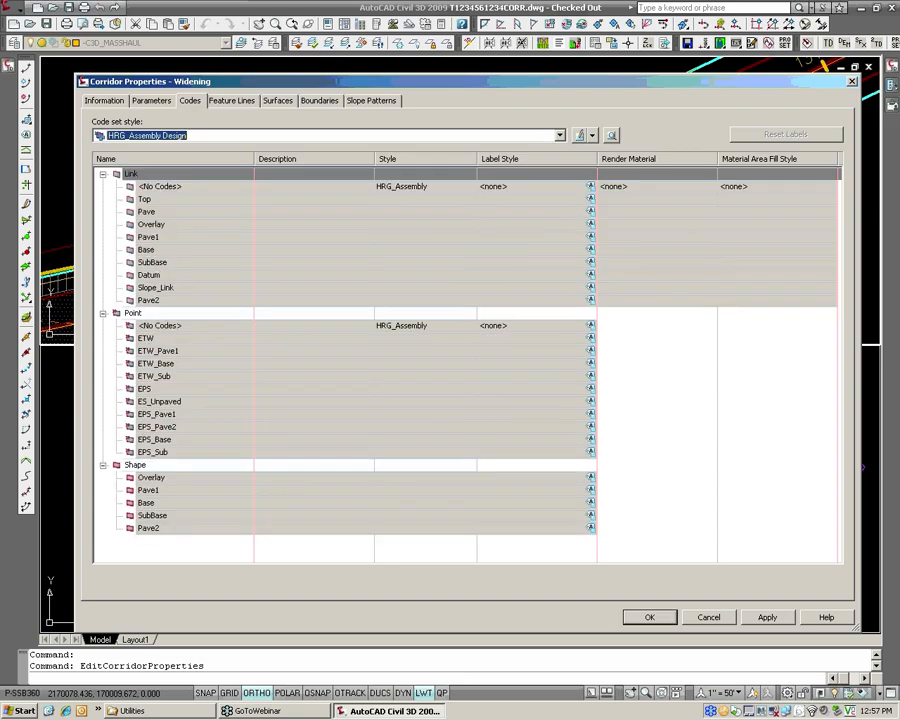
pyautogui.click(647, 618)
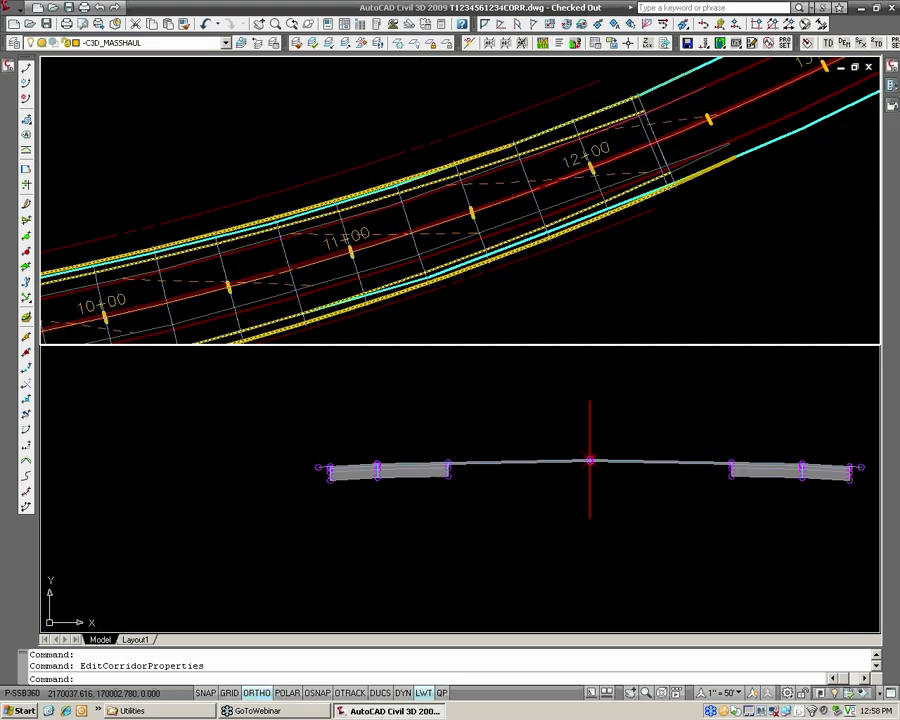
# Set the plan viewport's viewpoint to 225° from the X axis and 15° from the XY plane, showing the Widening corridor sections close up in 3D.
pyautogui.scroll(-2, 409, 243)
pyautogui.moveTo(292, 252); pyautogui.dragTo(638, 160, button='middle')
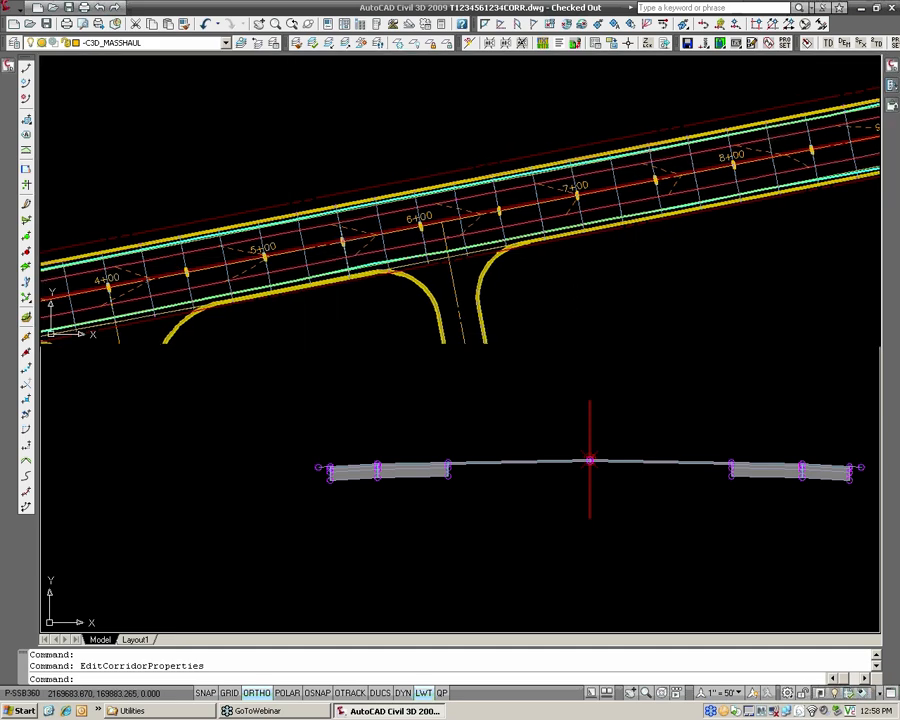
pyautogui.moveTo(293, 257); pyautogui.dragTo(560, 191, button='middle')
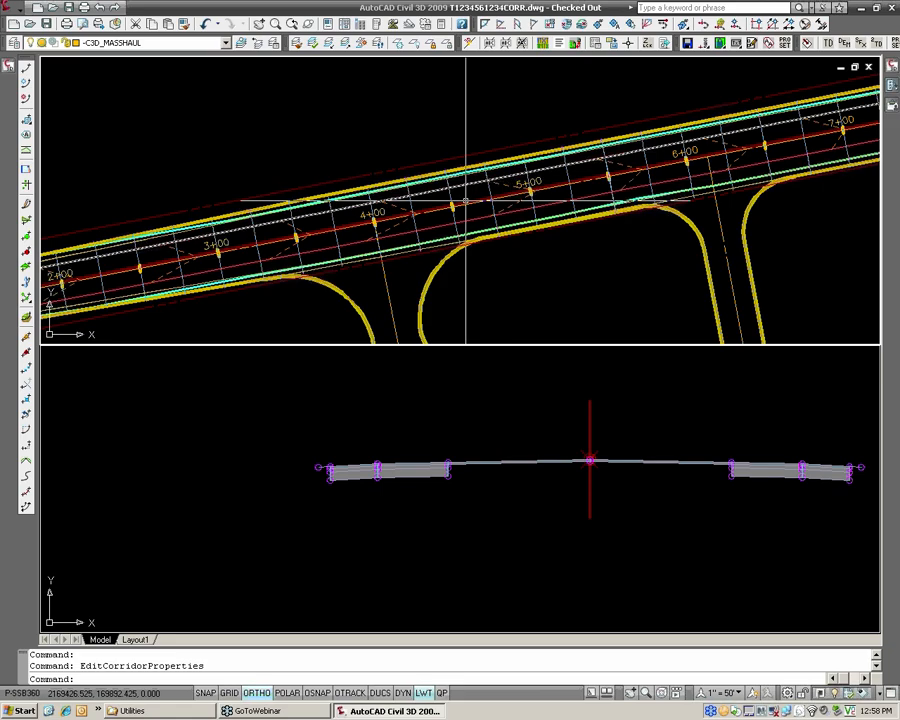
pyautogui.scroll(2, 446, 207)
pyautogui.moveTo(446, 207)
pyautogui.write('dd')
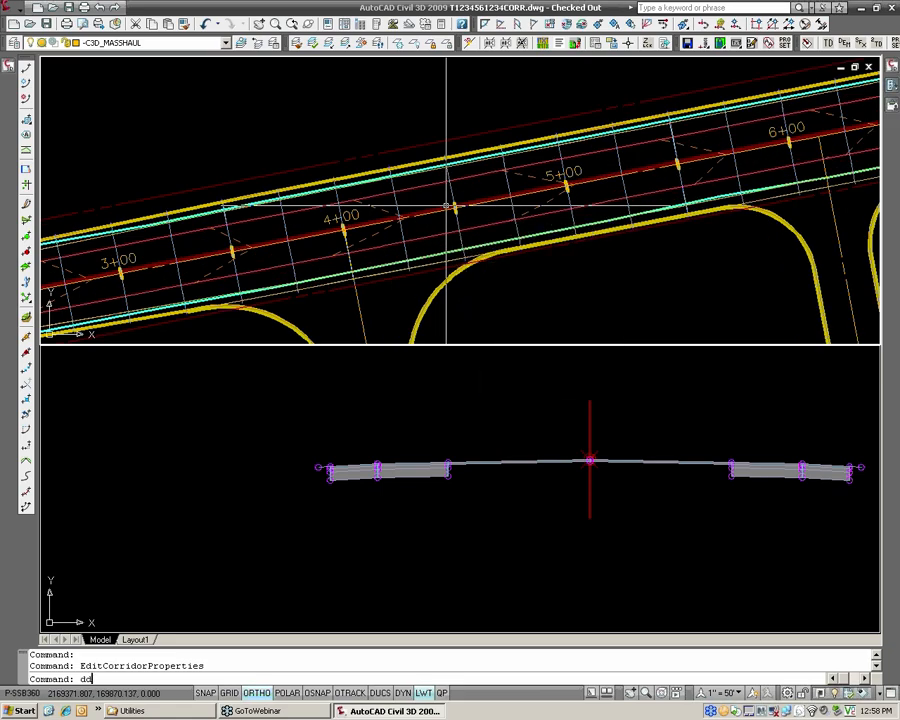
pyautogui.write('vp')
pyautogui.press('Return')
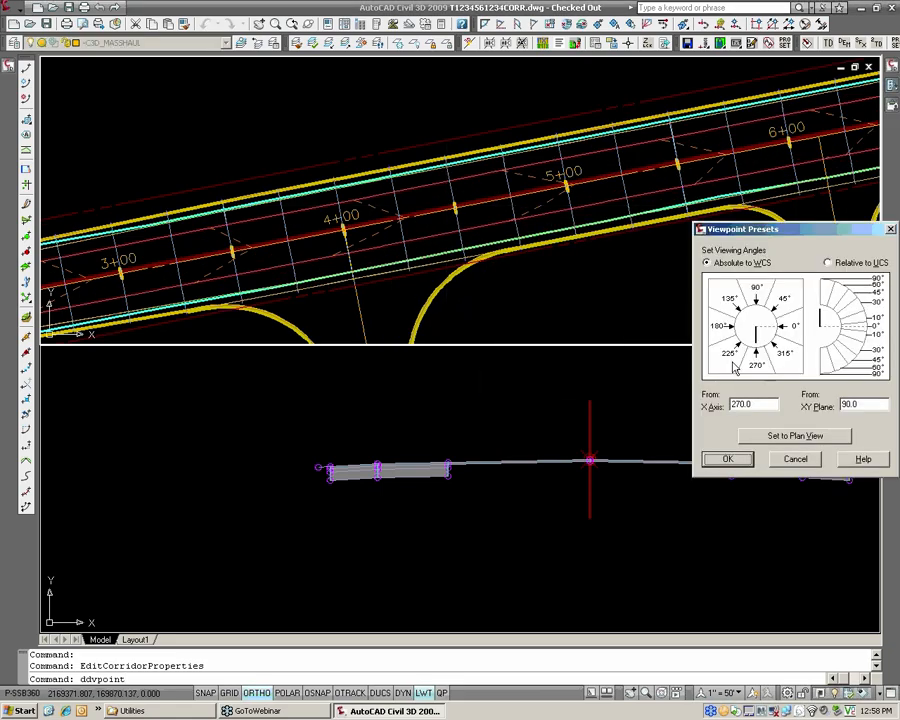
pyautogui.moveTo(861, 404); pyautogui.dragTo(787, 405)
pyautogui.write('15')
pyautogui.press('Return')
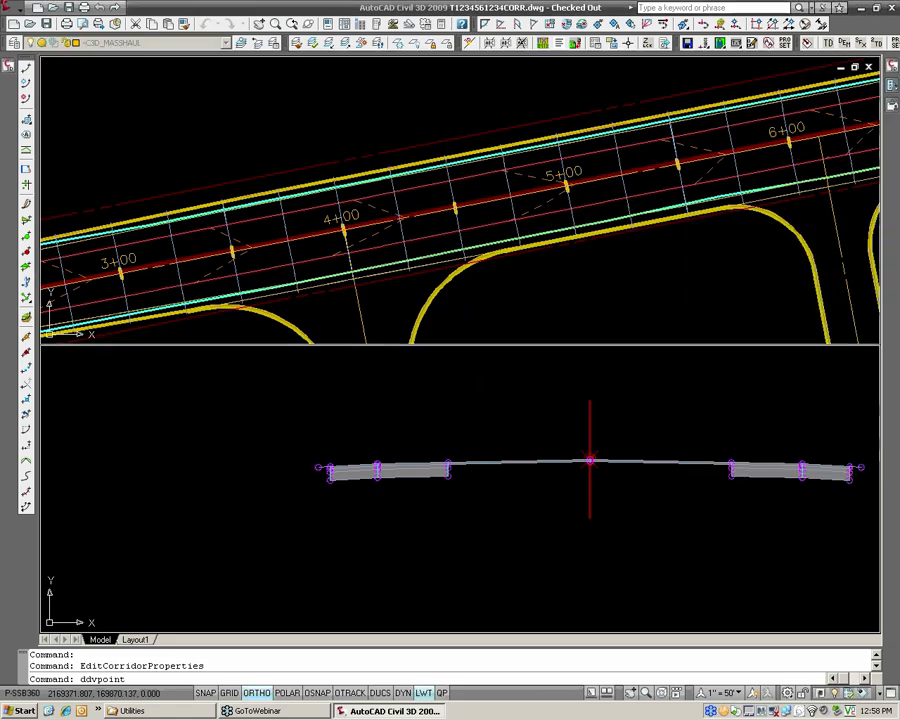
pyautogui.scroll(5, 175, 229)
pyautogui.scroll(8, 281, 231)
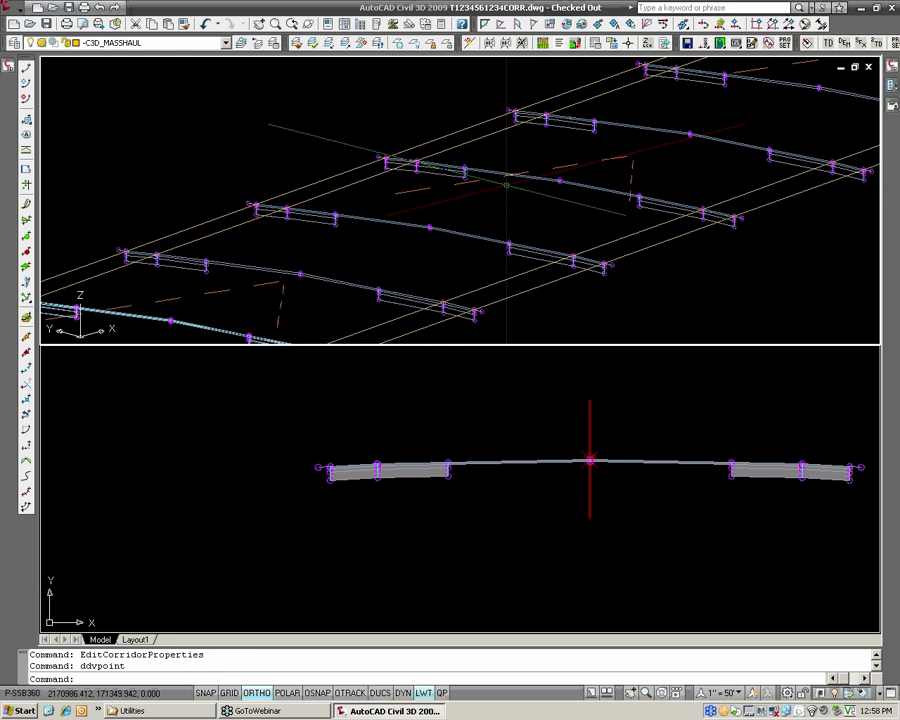
pyautogui.click(504, 414)
pyautogui.scroll(-4, 470, 430)
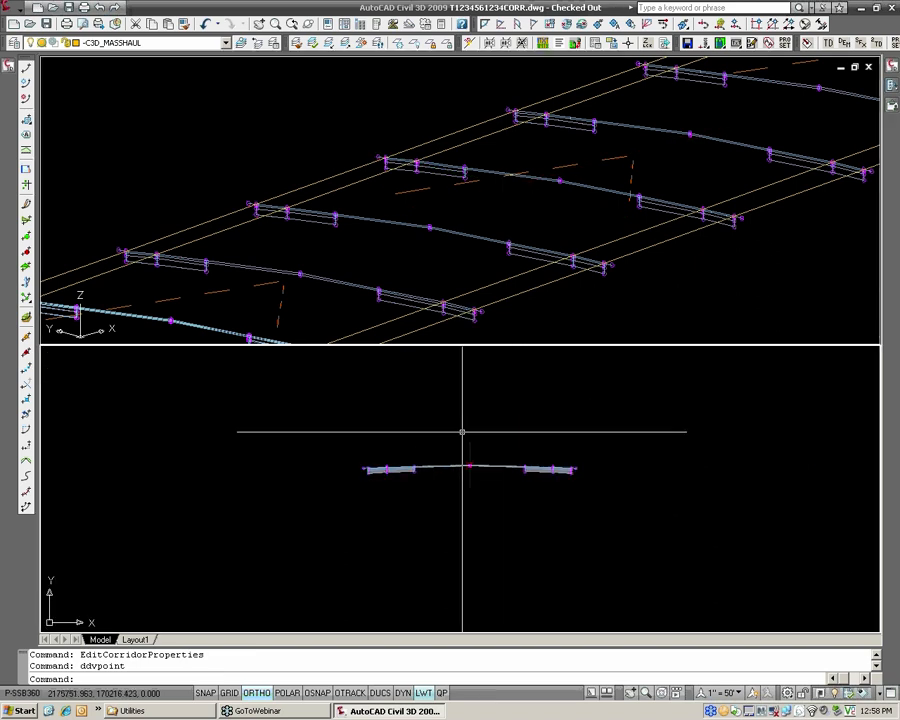
pyautogui.moveTo(470, 426); pyautogui.dragTo(449, 432, button='middle')
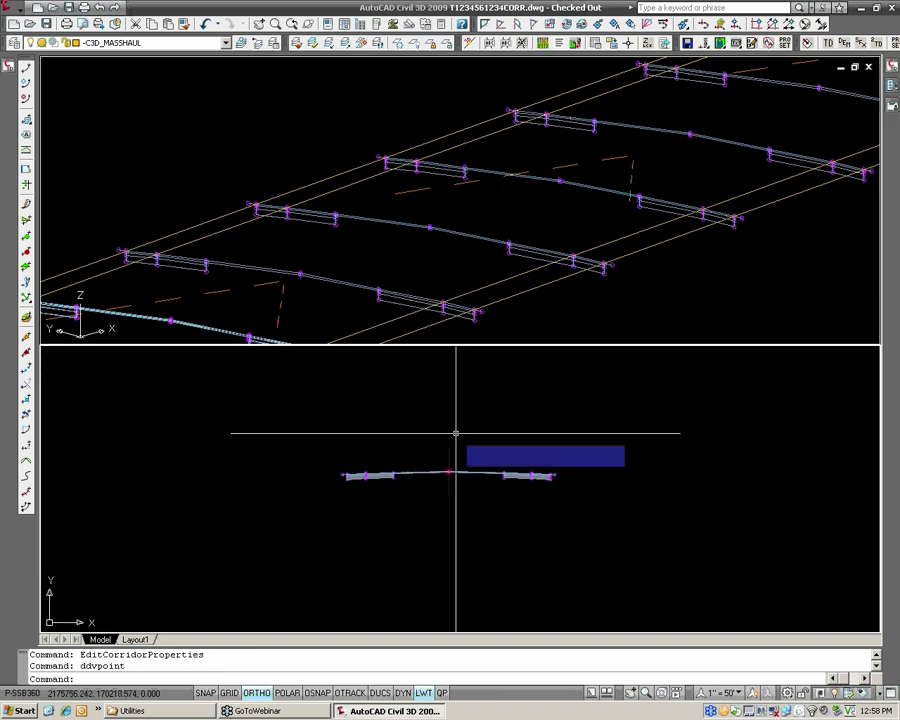
pyautogui.click(16, 11)
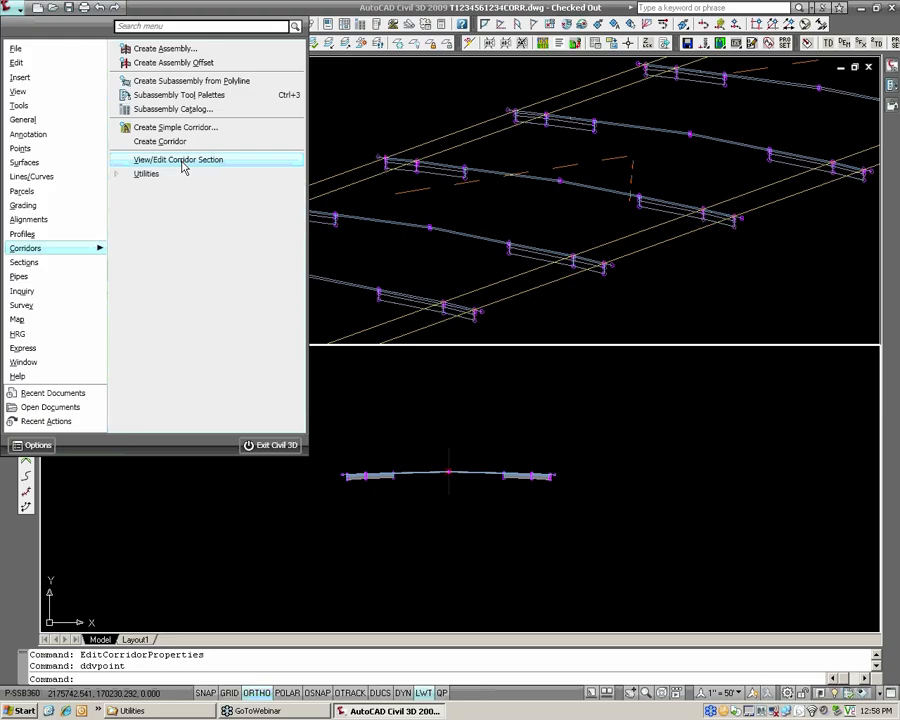
pyautogui.click(454, 260)
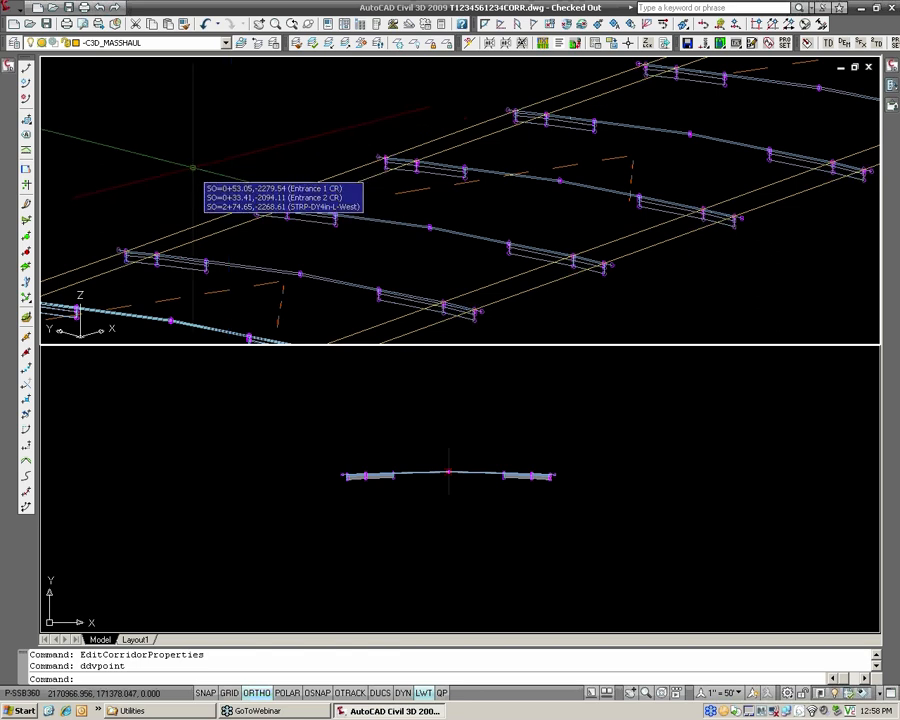
# Add a corridor surface named FG to the Widening corridor, built from the Top links, and apply the corridor properties.
pyautogui.moveTo(8, 65)
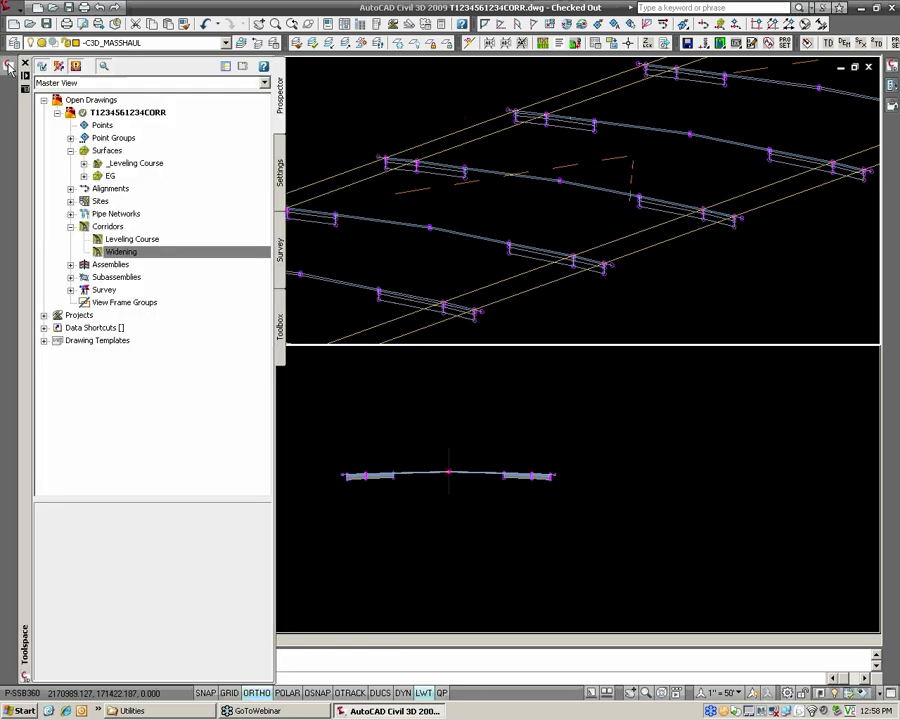
pyautogui.rightClick(136, 258)
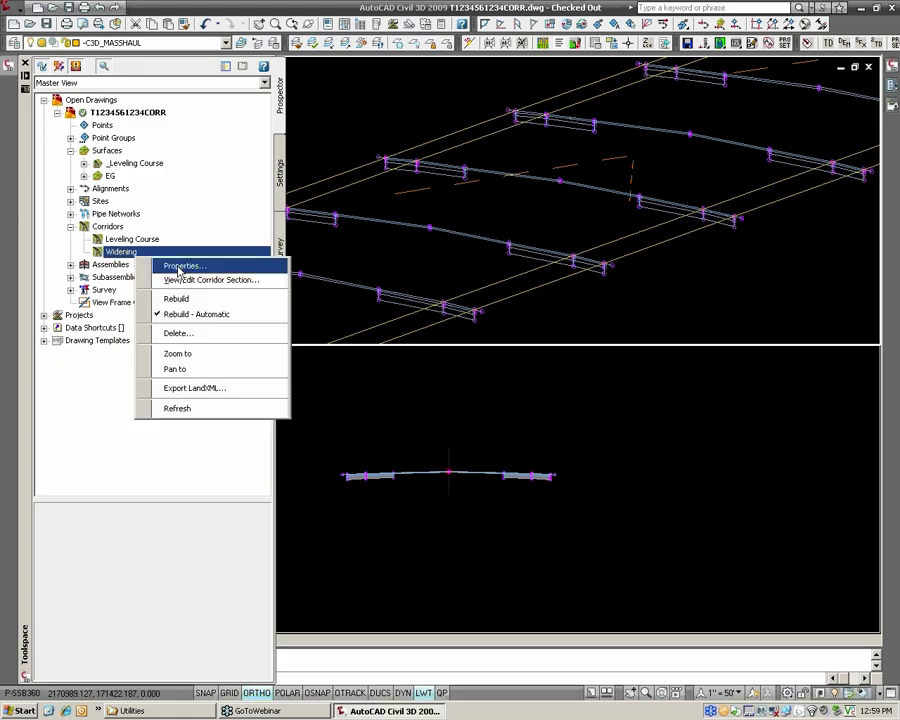
pyautogui.click(180, 266)
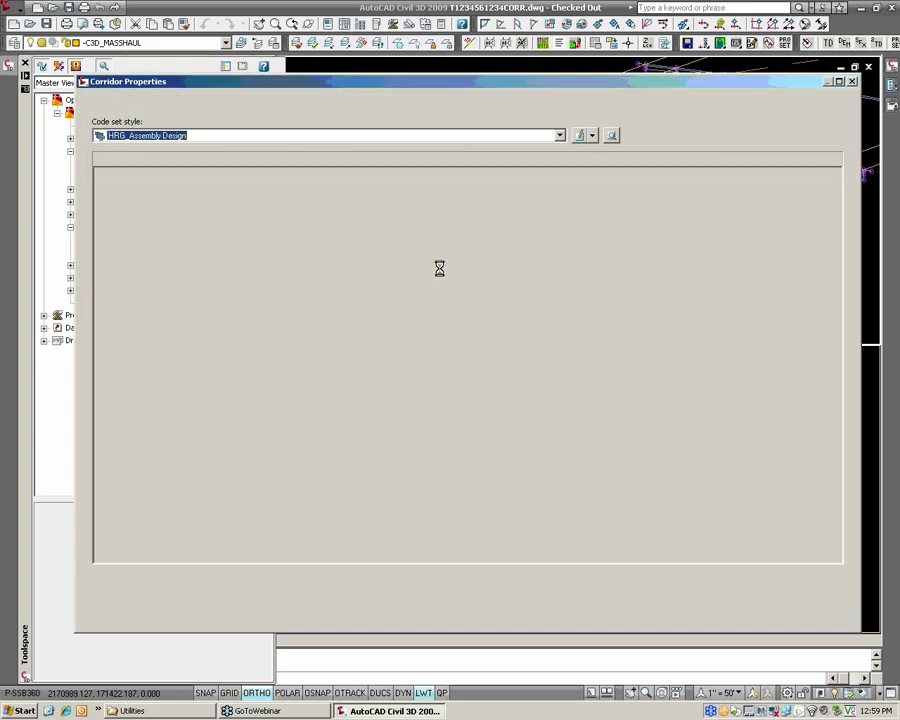
pyautogui.click(270, 104)
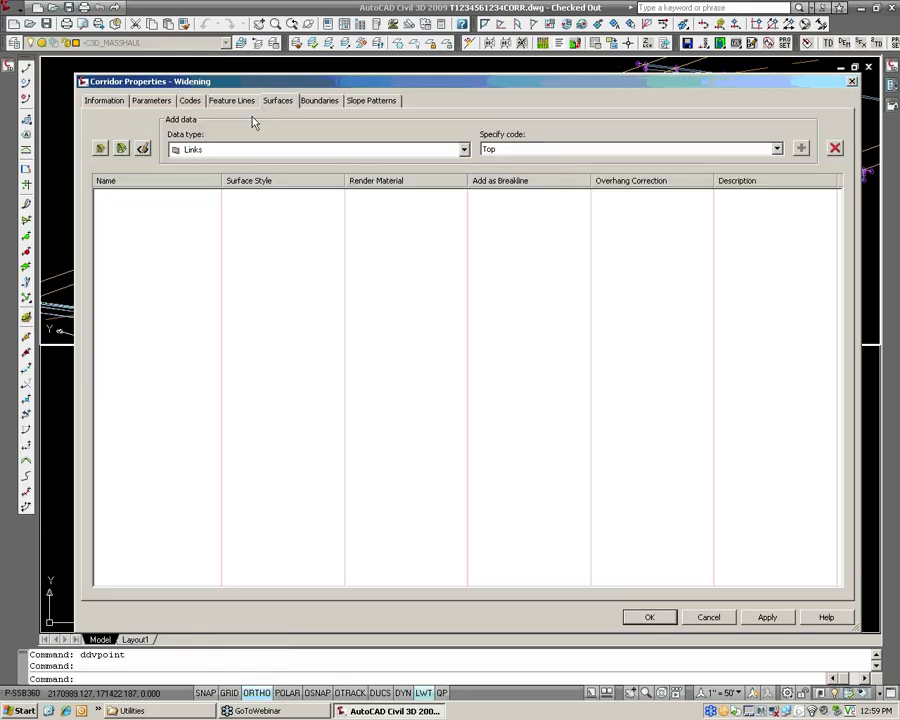
pyautogui.click(102, 148)
pyautogui.click(165, 196)
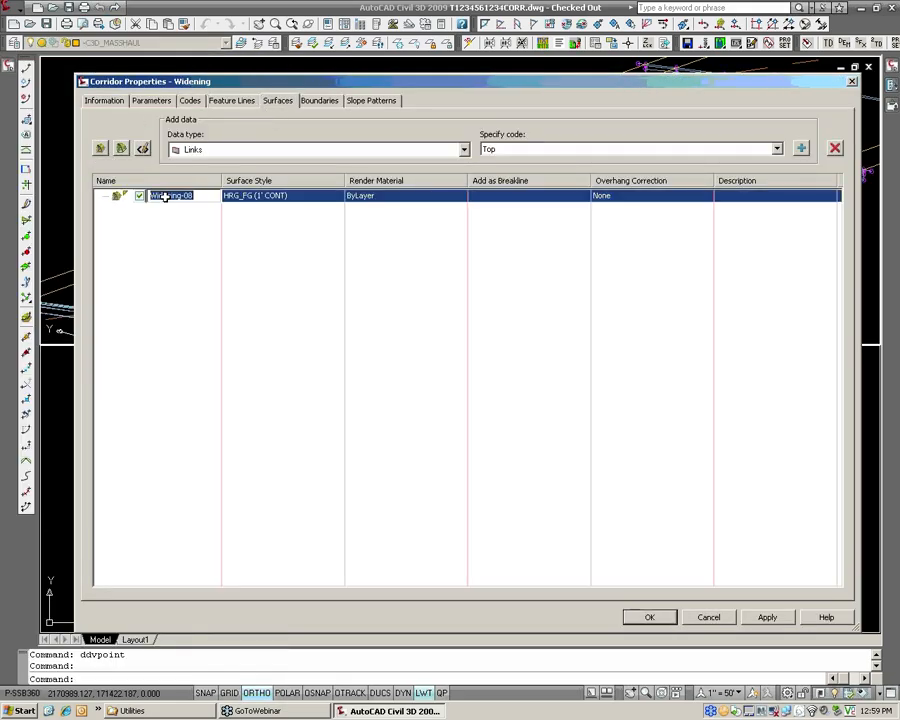
pyautogui.write('FG')
pyautogui.click(173, 219)
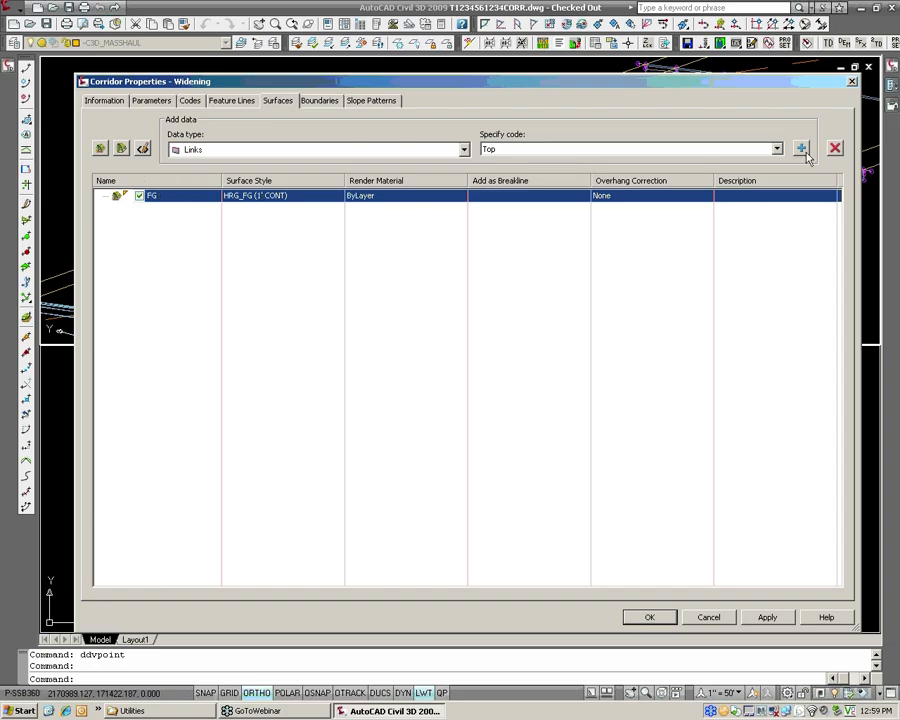
pyautogui.click(801, 149)
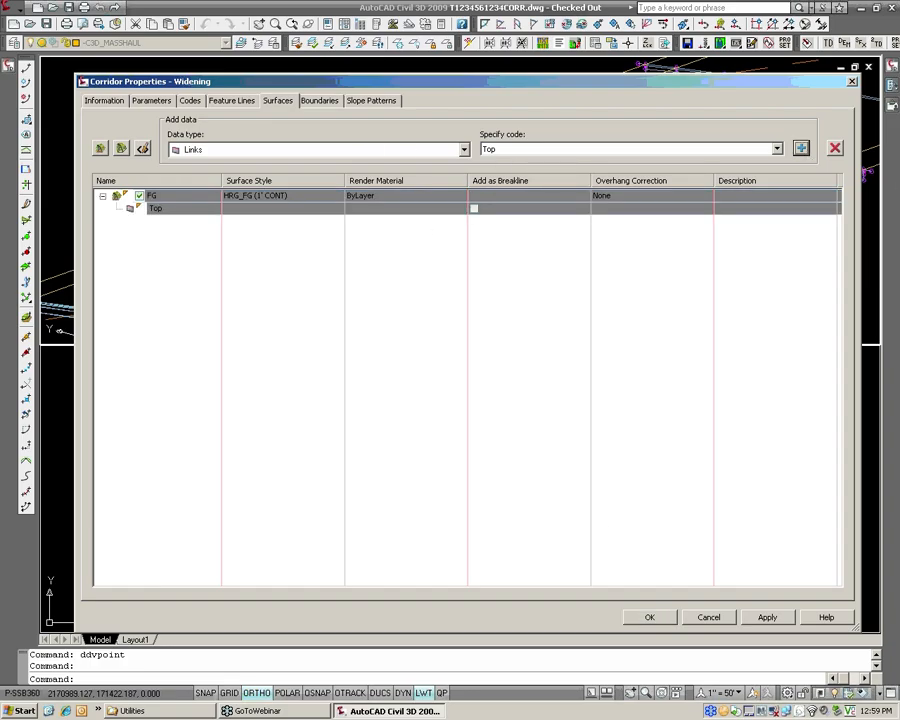
pyautogui.click(649, 617)
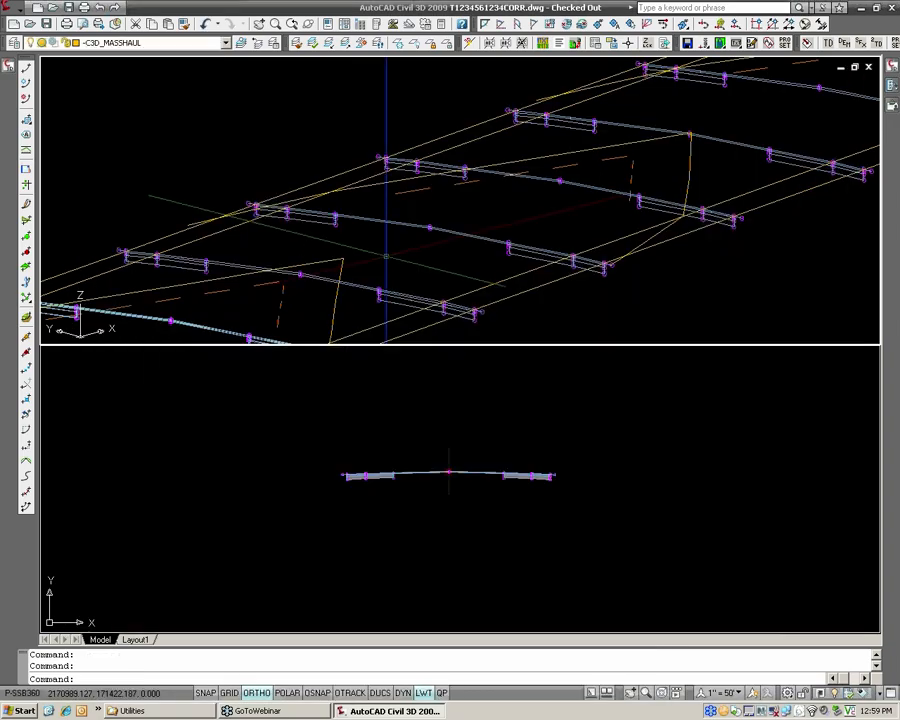
# Return the 3D viewport to plan view of the current UCS.
pyautogui.click(392, 258)
pyautogui.press('Escape')
pyautogui.write('plan')
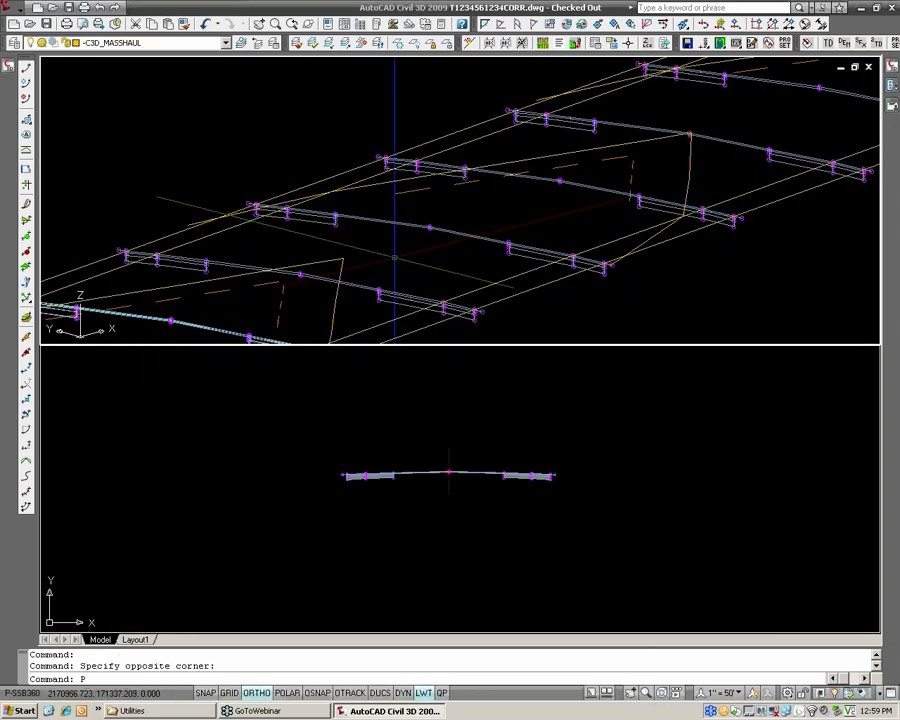
pyautogui.press('Return')
pyautogui.press('Return')
# Set the surface style of the _Leveling Course surface to _No Display.
pyautogui.scroll(8, 168, 146)
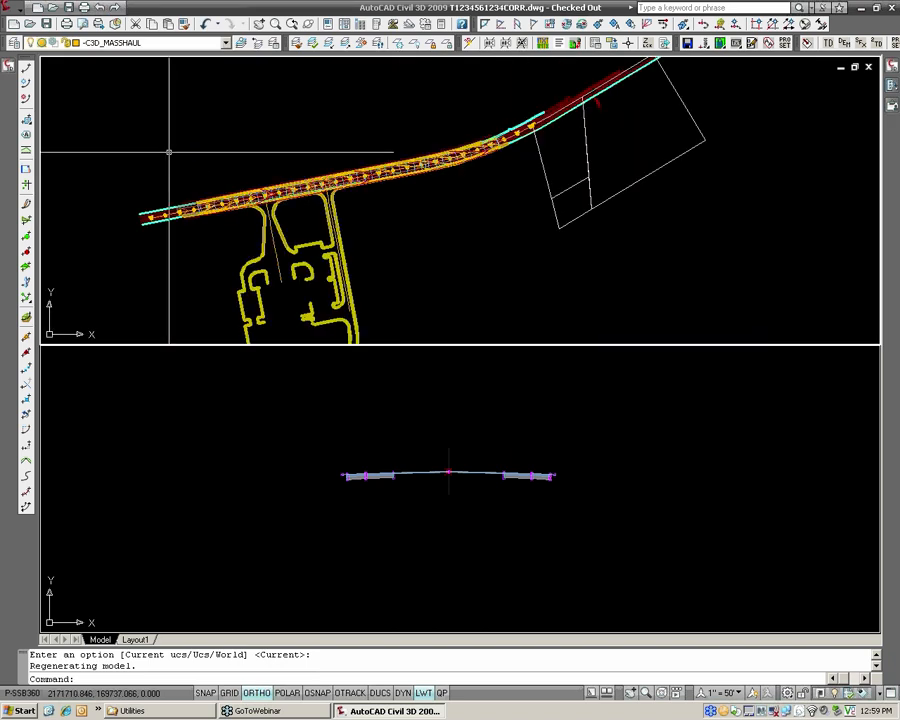
pyautogui.moveTo(491, 156); pyautogui.dragTo(348, 168, button='middle')
pyautogui.moveTo(615, 171); pyautogui.dragTo(395, 243, button='middle')
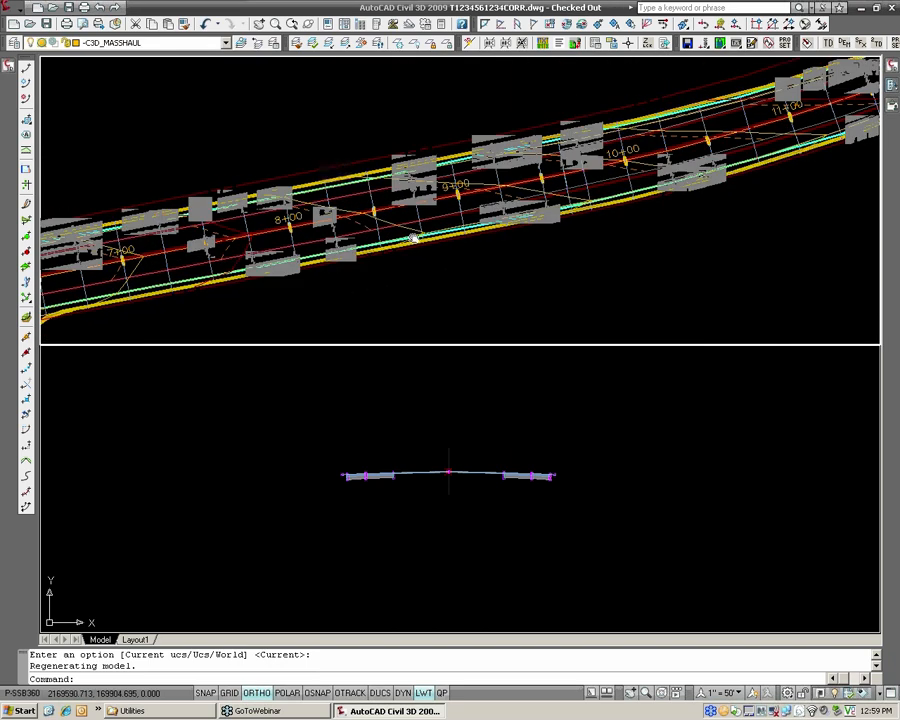
pyautogui.click(465, 208)
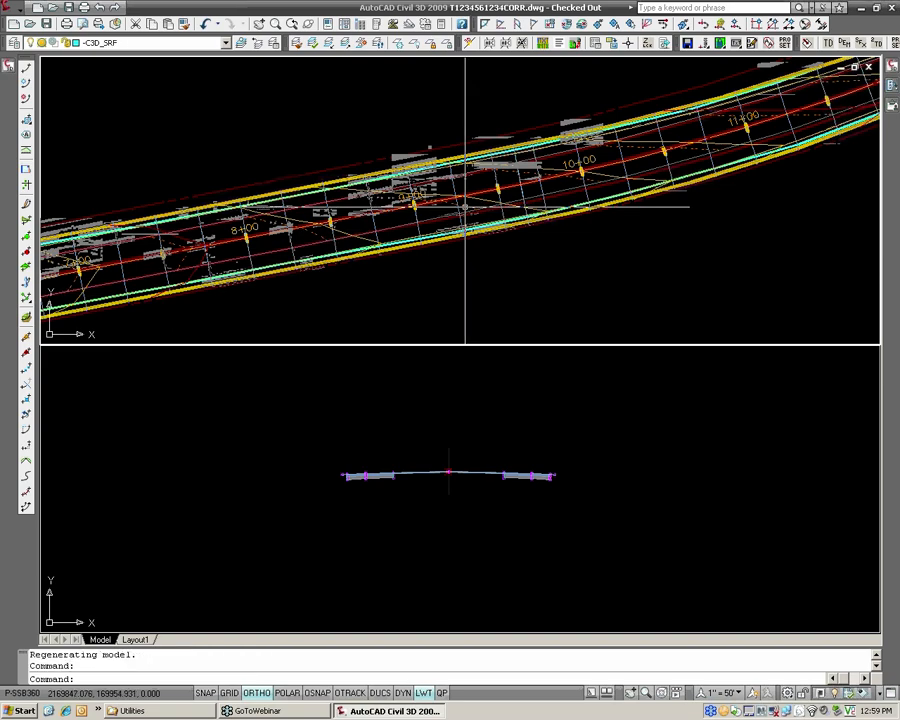
pyautogui.rightClick(465, 208)
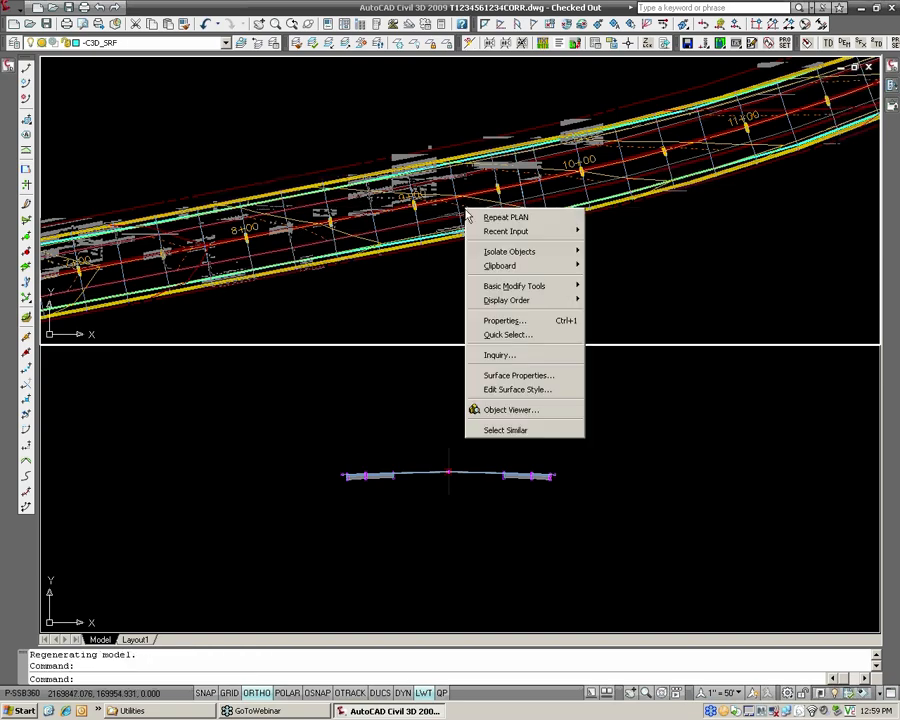
pyautogui.click(514, 373)
pyautogui.click(548, 317)
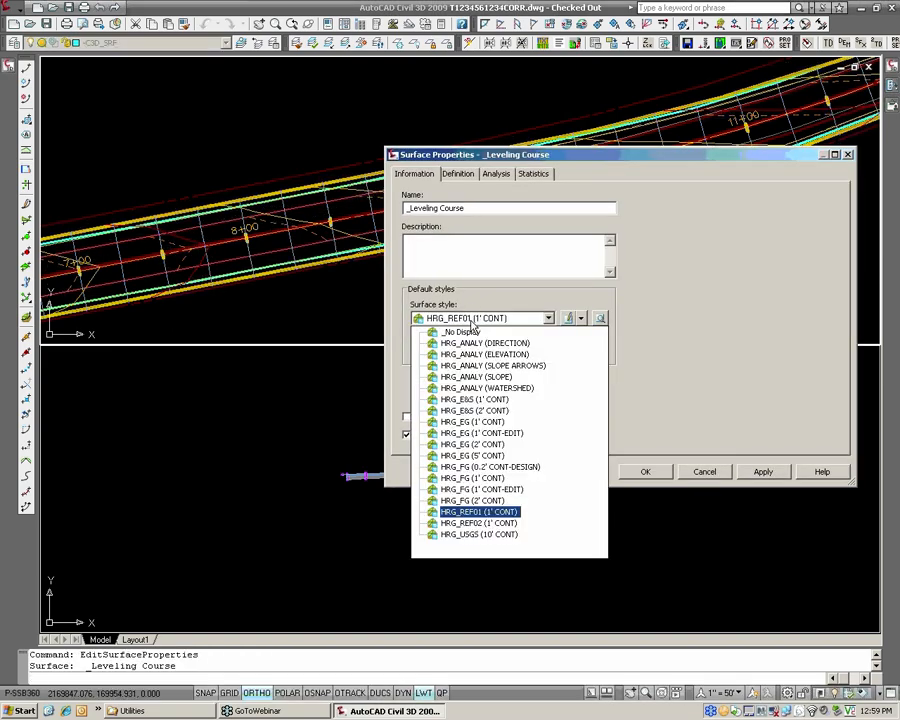
pyautogui.click(450, 334)
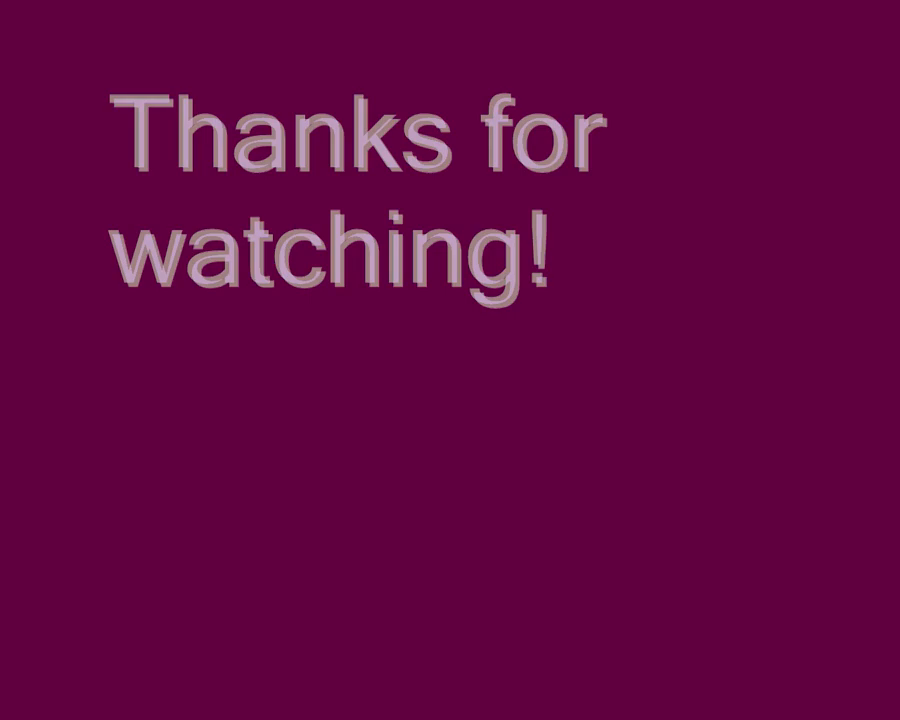